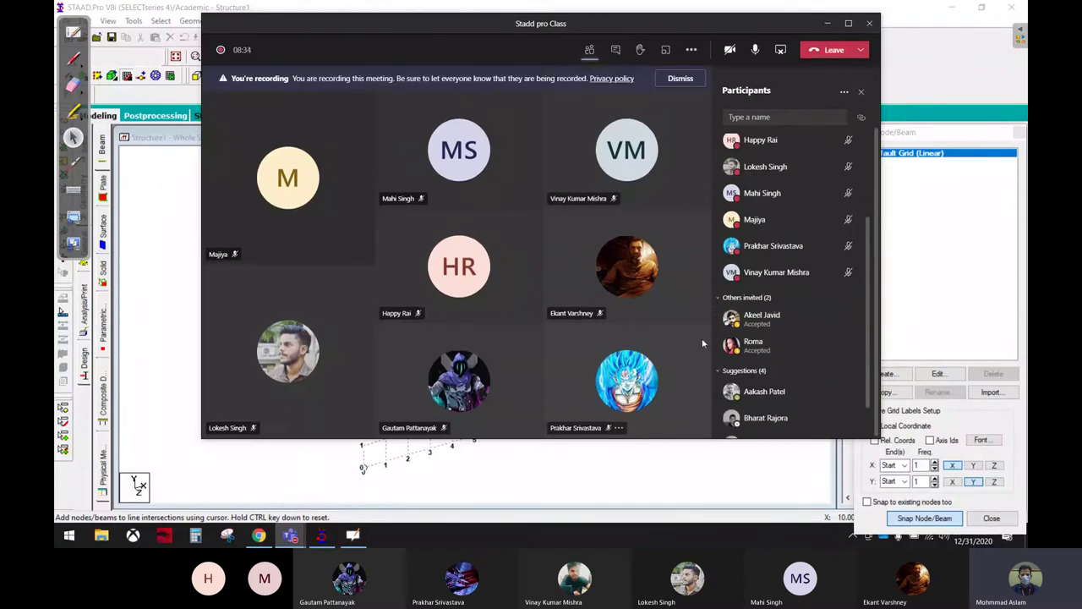
Draw beam 1 from node (0, 8, 0) to (10, 8, 0) on the snap grid, then close the grid.
click(828, 24)
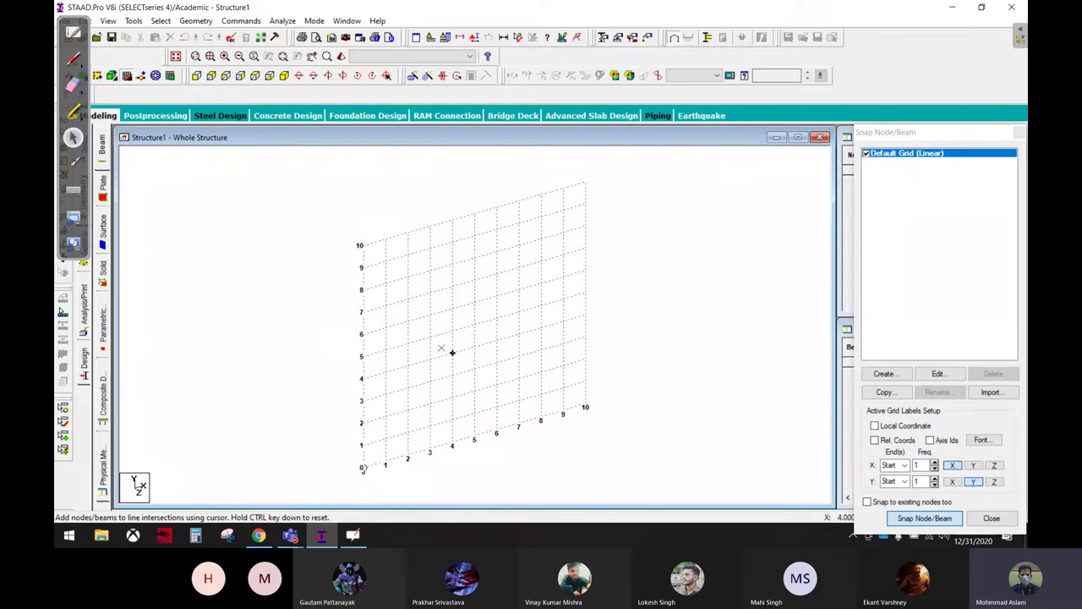
click(362, 290)
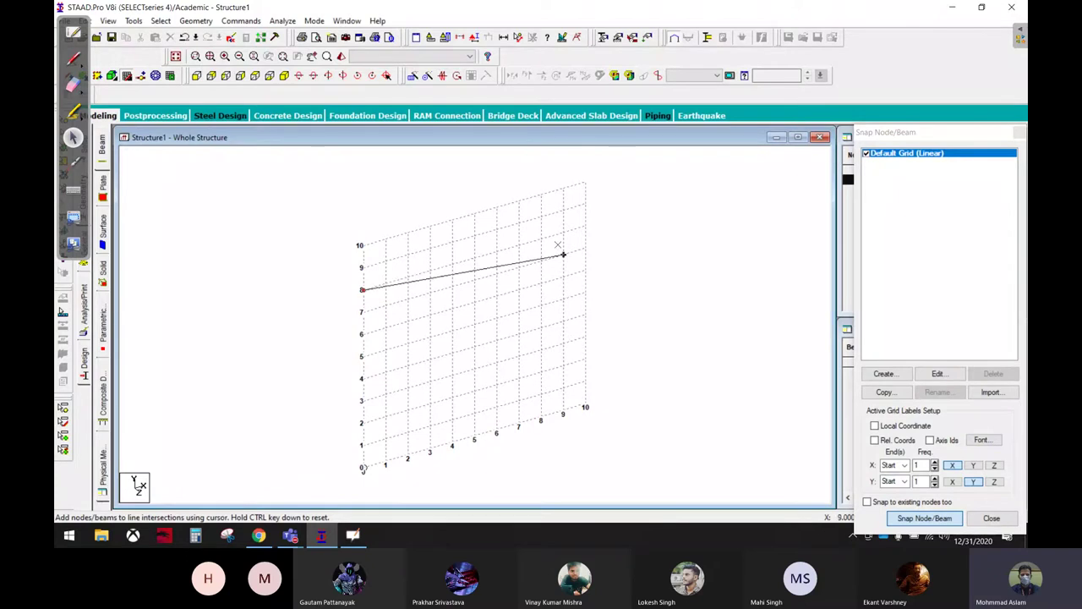
click(584, 226)
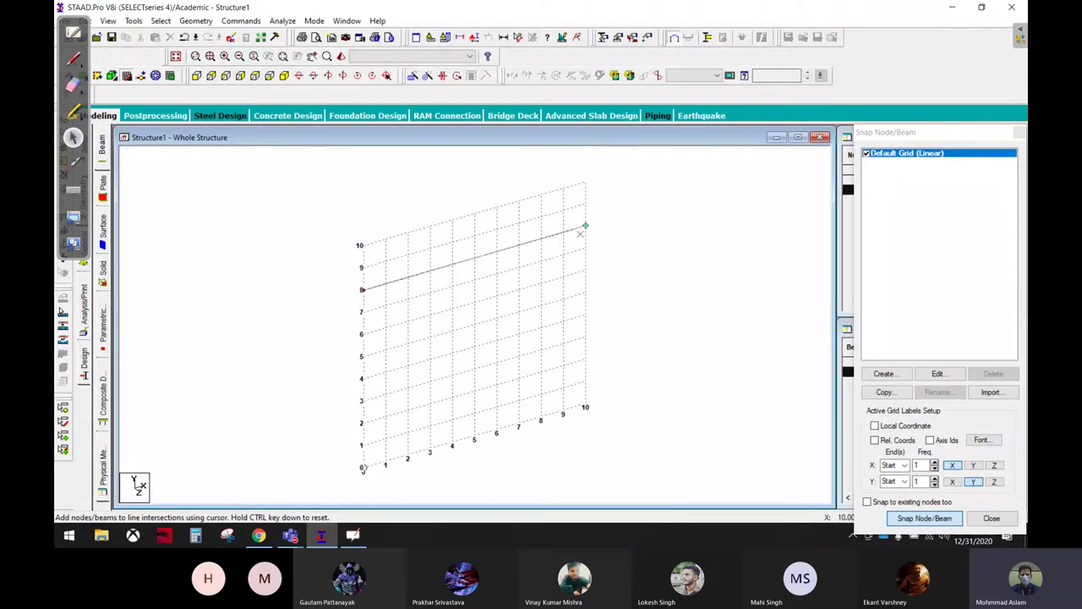
click(1019, 133)
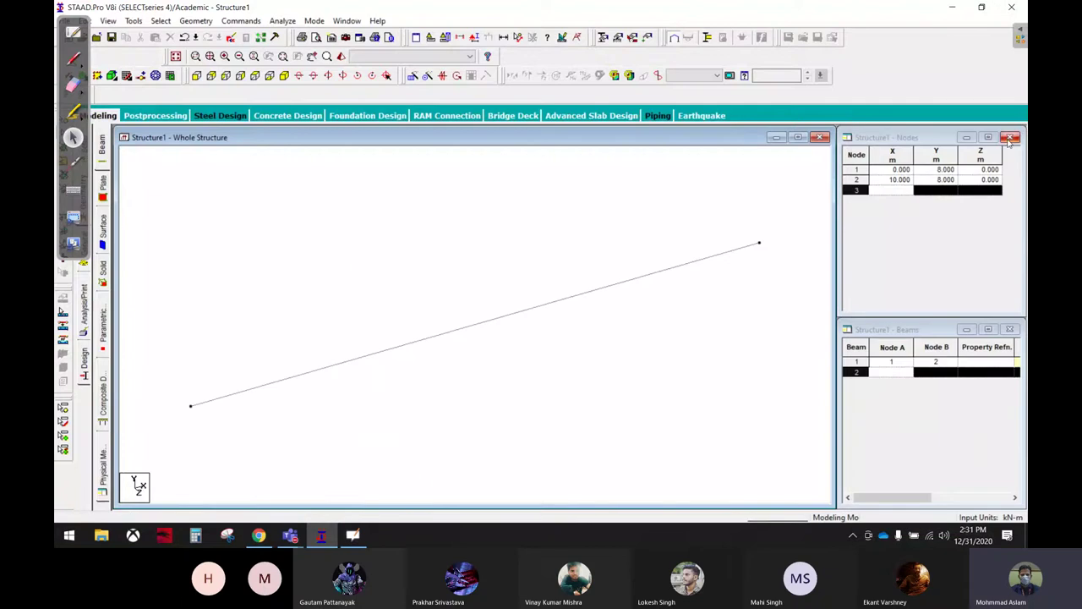
Select the new beam, view it from the front, and open the section Property page.
click(494, 319)
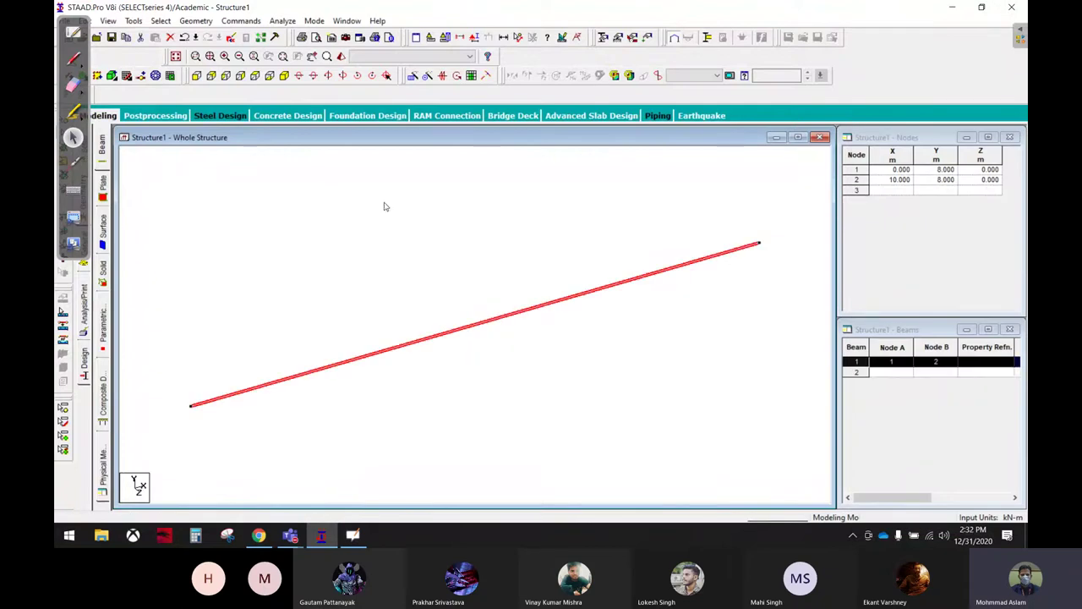
click(198, 76)
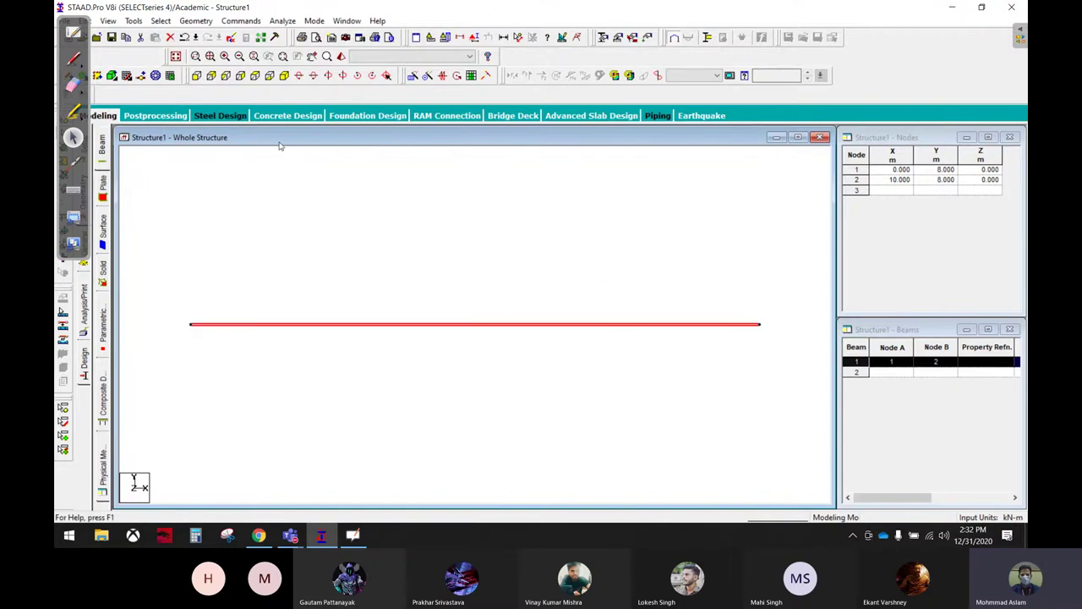
click(85, 267)
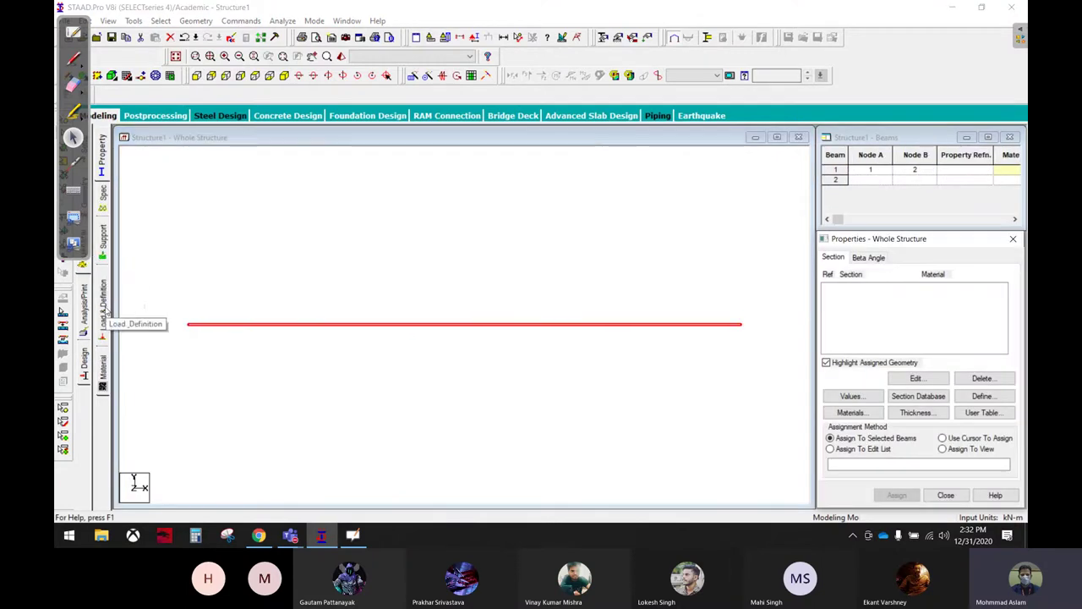
Start a new load case under Load Case Details on the Load & Definition page.
click(103, 309)
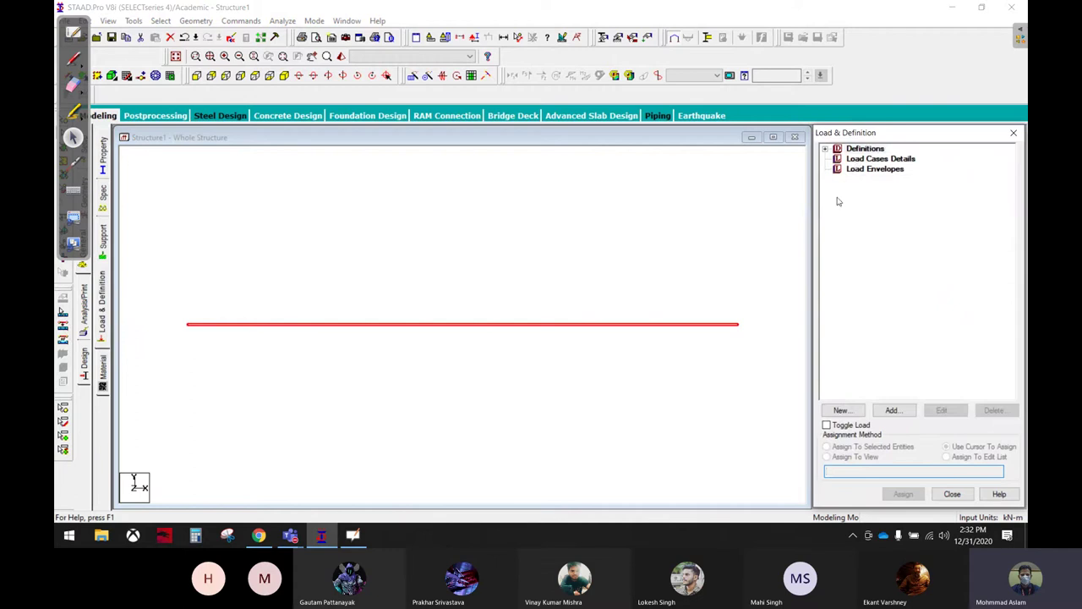
click(856, 160)
click(900, 411)
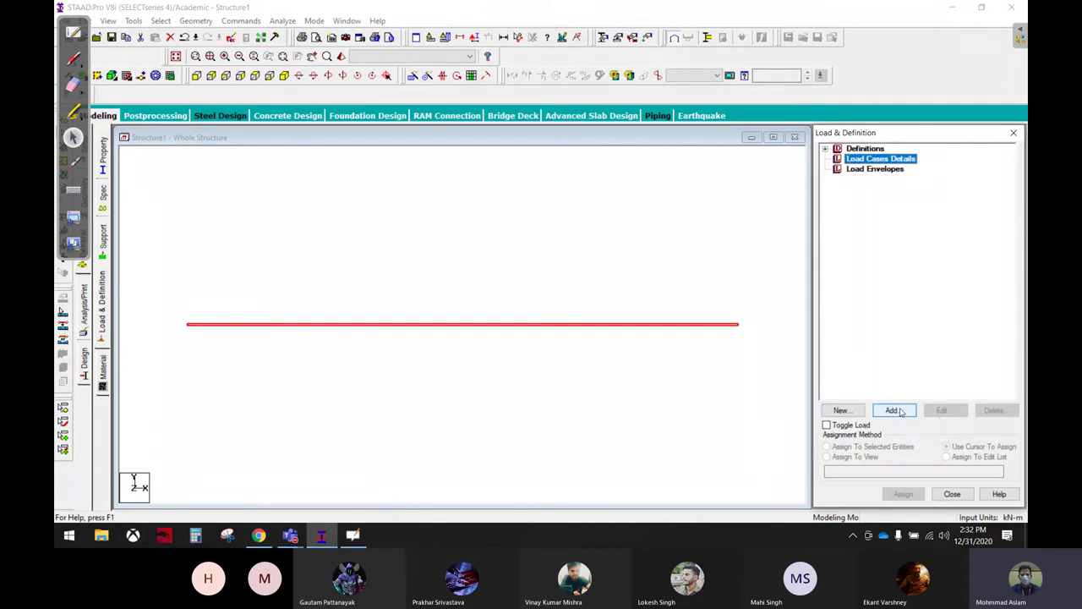
click(901, 411)
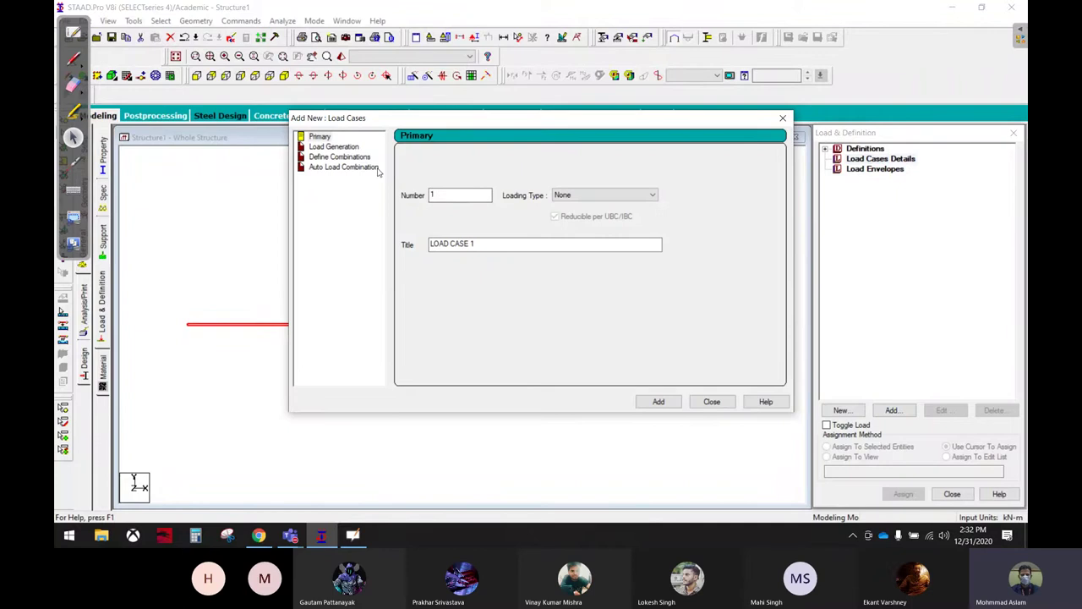
Create load case 1 titled 'Dead' with loading type Dead, and begin adding its load items.
click(604, 194)
click(575, 213)
click(498, 245)
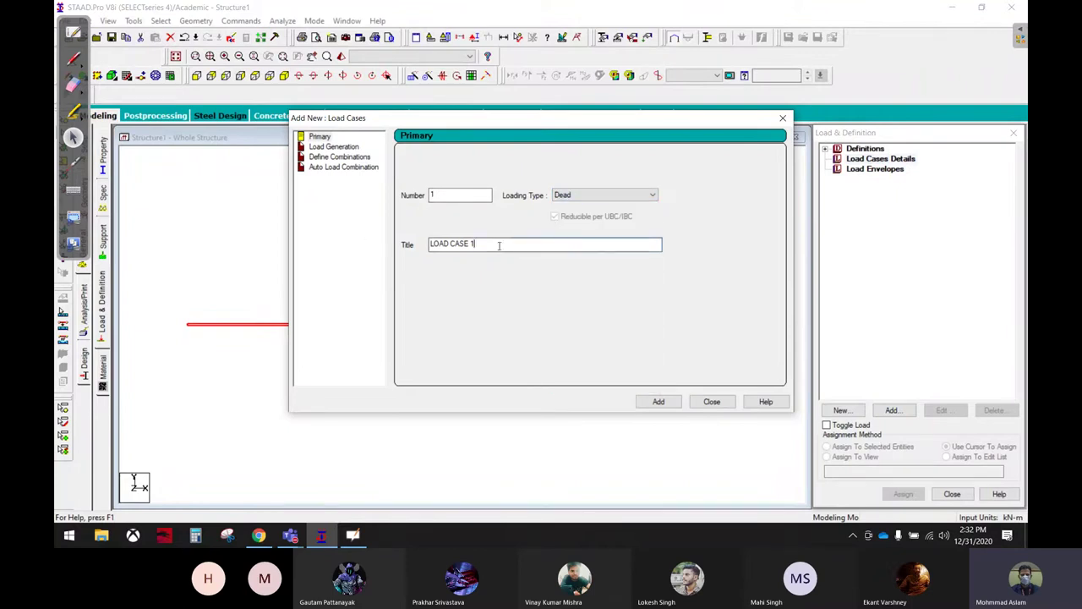
drag(498, 245, 367, 245)
text(Dead)
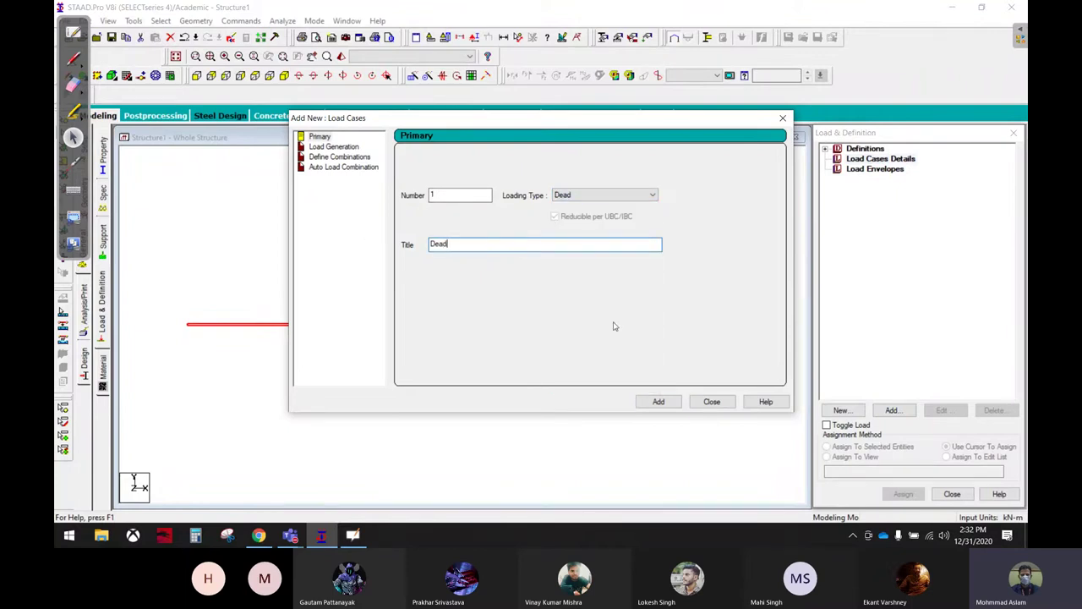
click(659, 402)
click(712, 401)
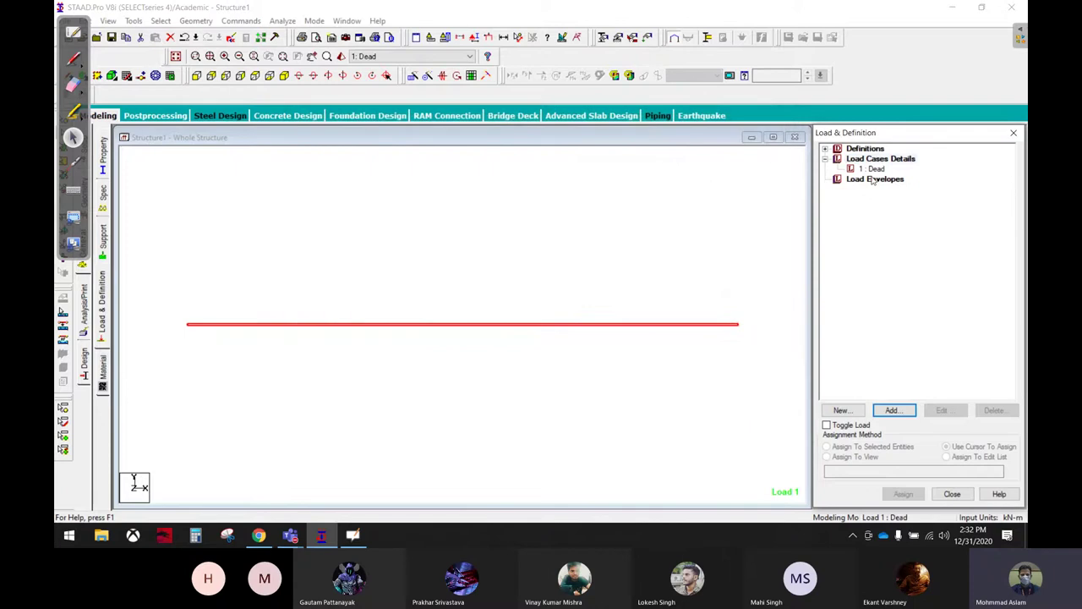
click(872, 169)
click(897, 410)
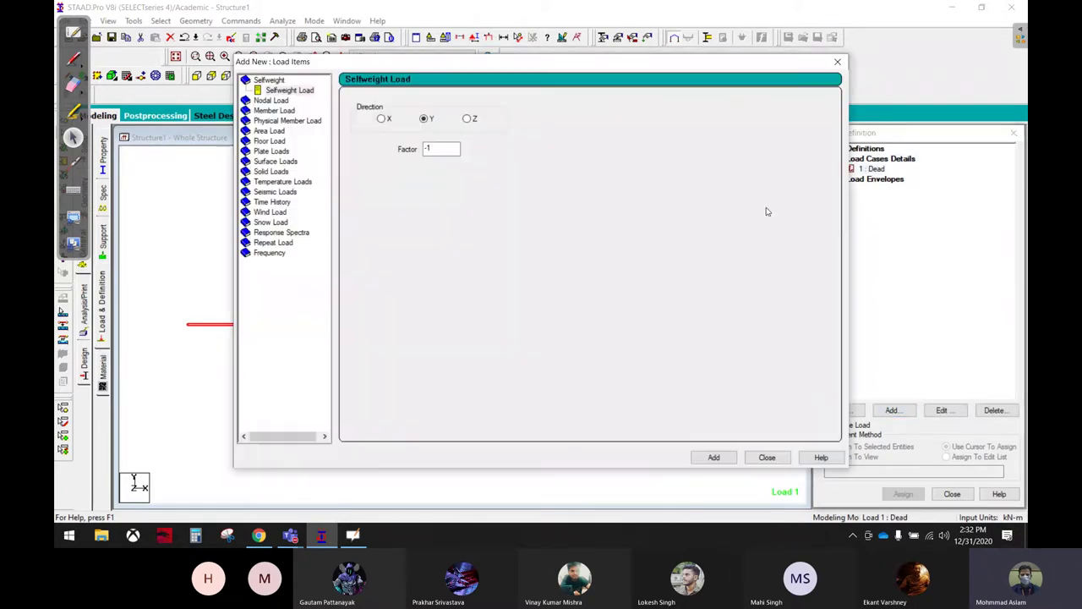
Review the Member Load types with red pen marks, ending on the Linear Varying page.
click(254, 111)
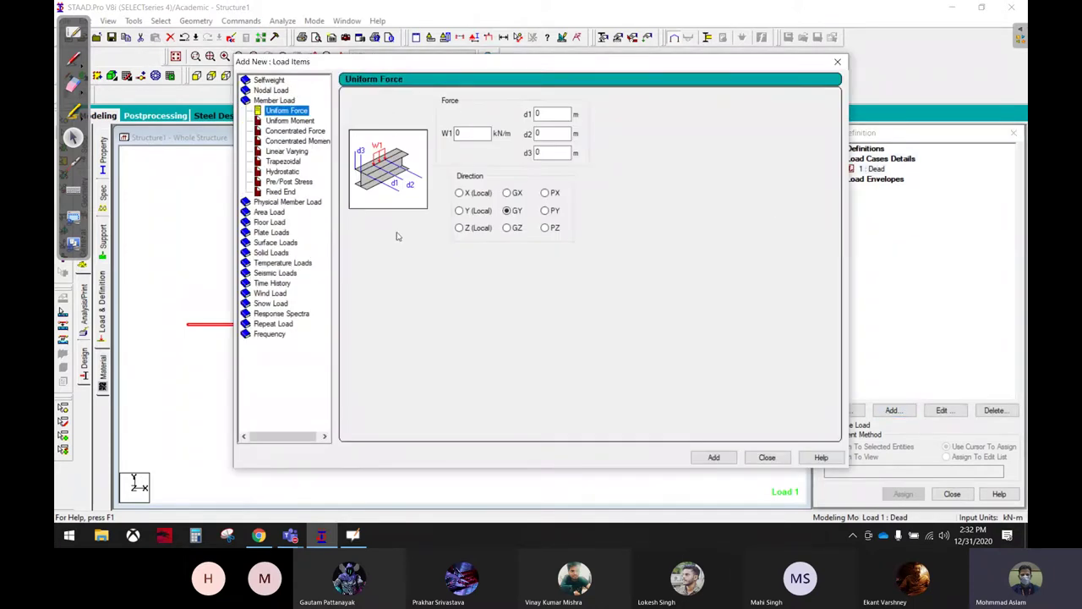
click(73, 59)
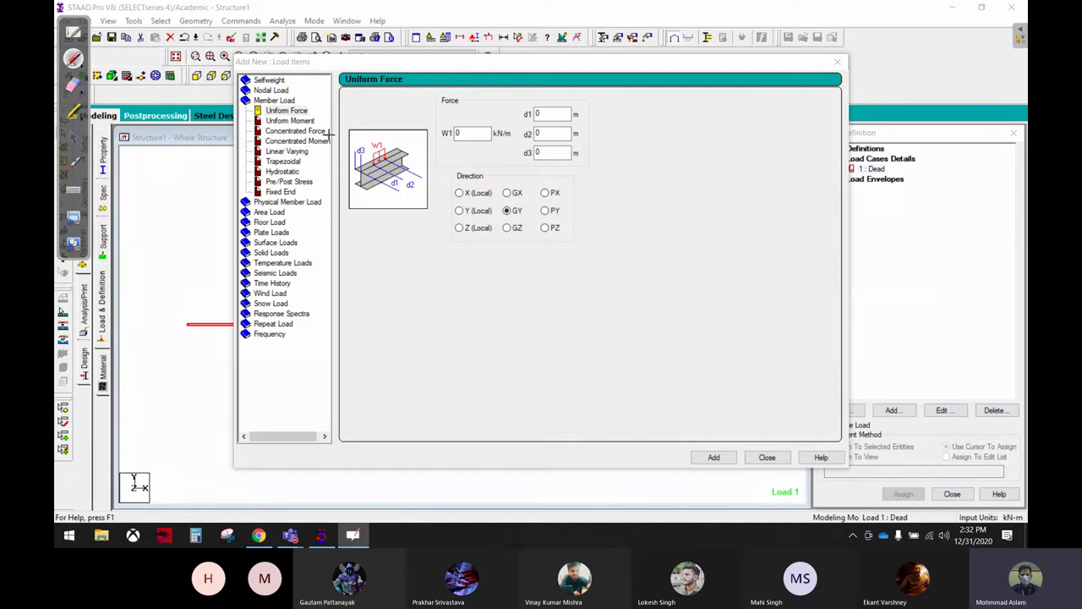
drag(333, 141, 439, 142)
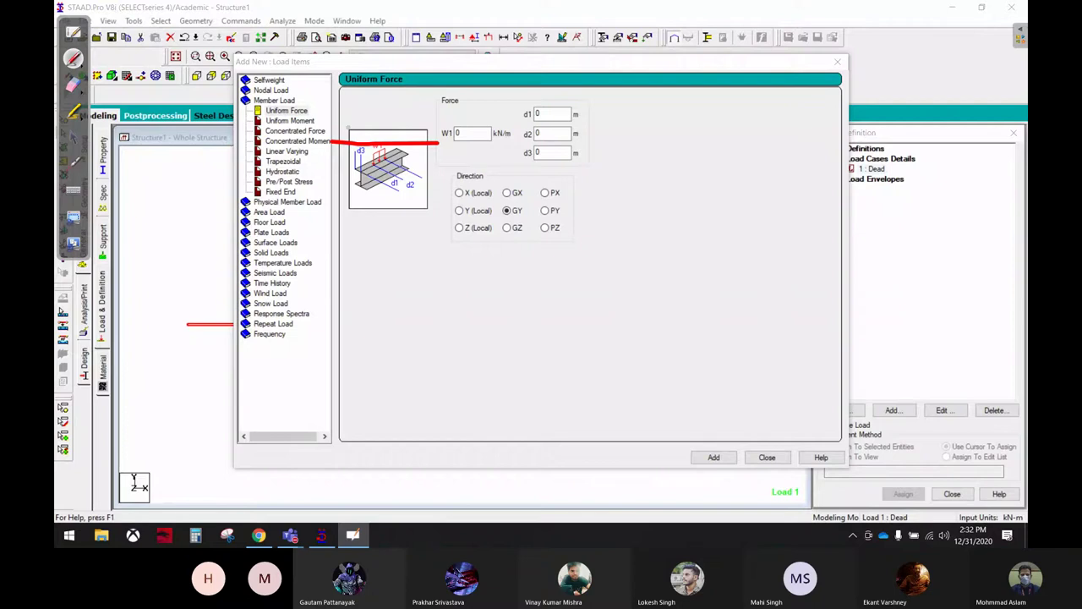
drag(434, 271, 334, 141)
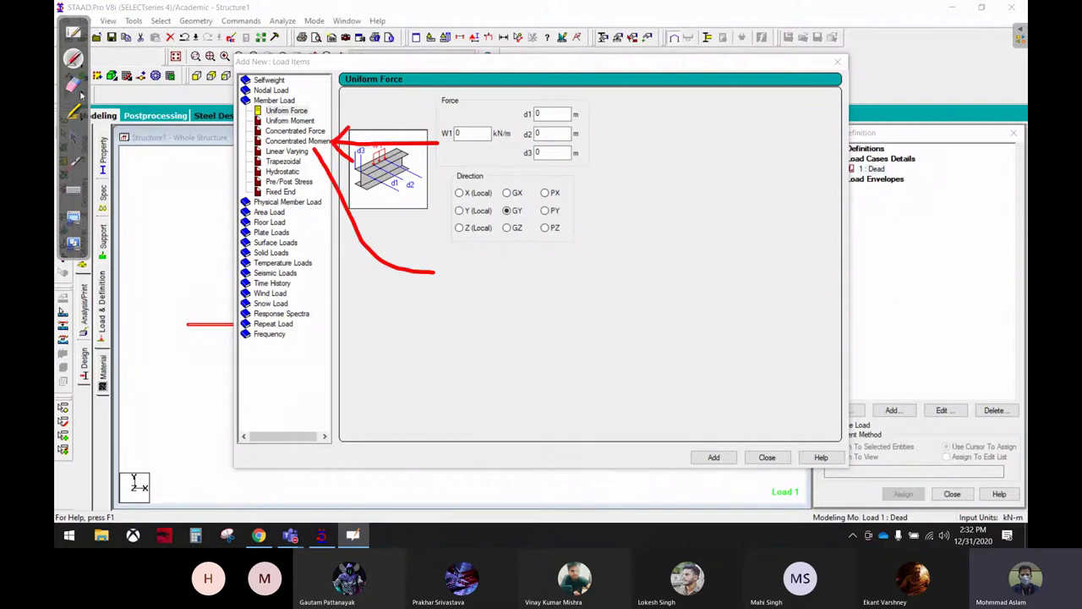
click(288, 151)
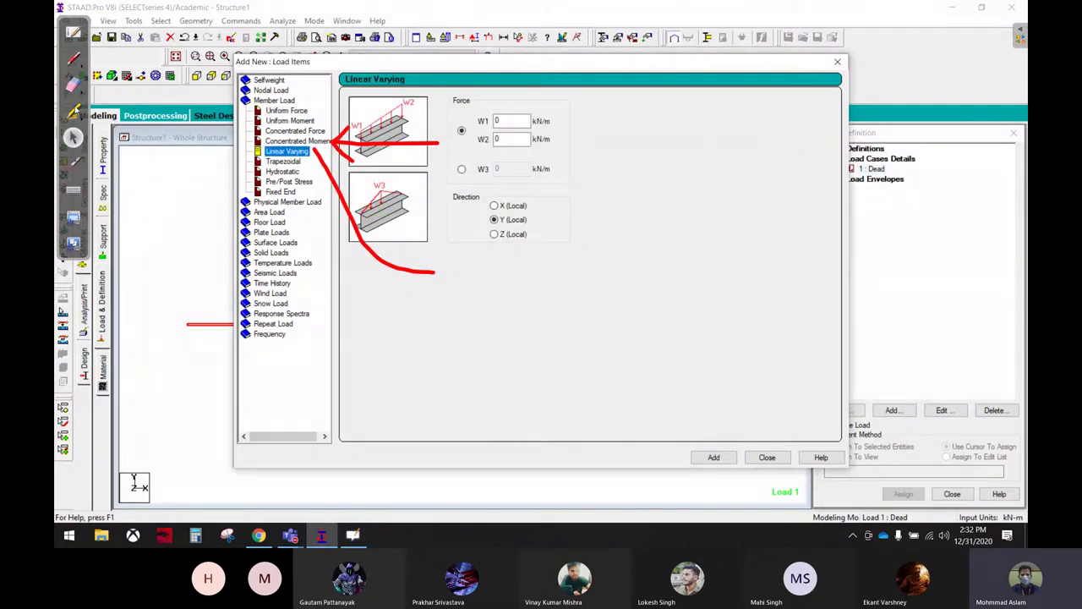
click(74, 61)
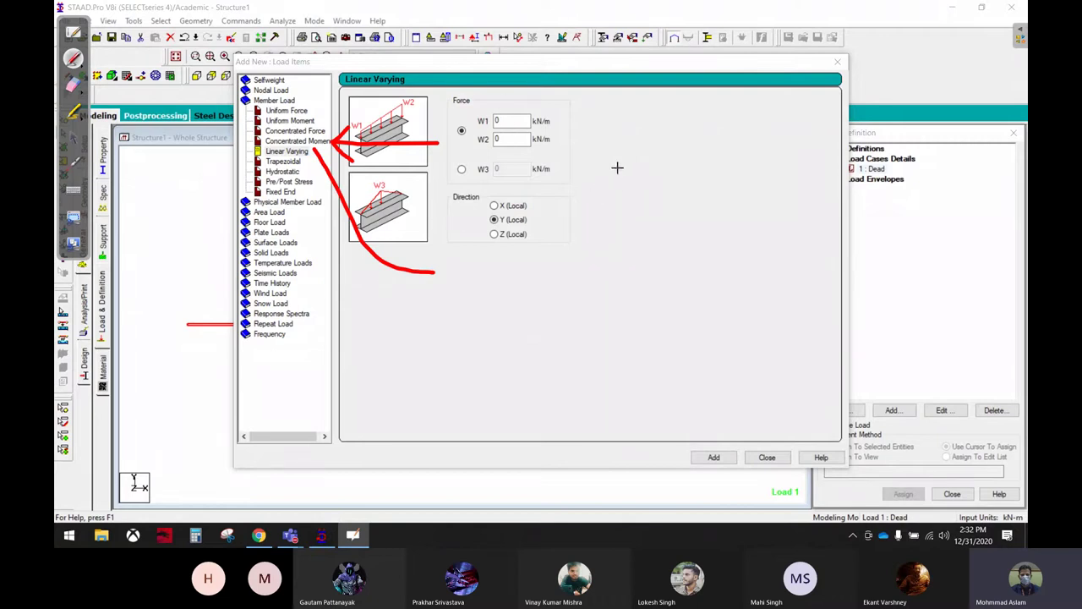
drag(616, 163, 776, 161)
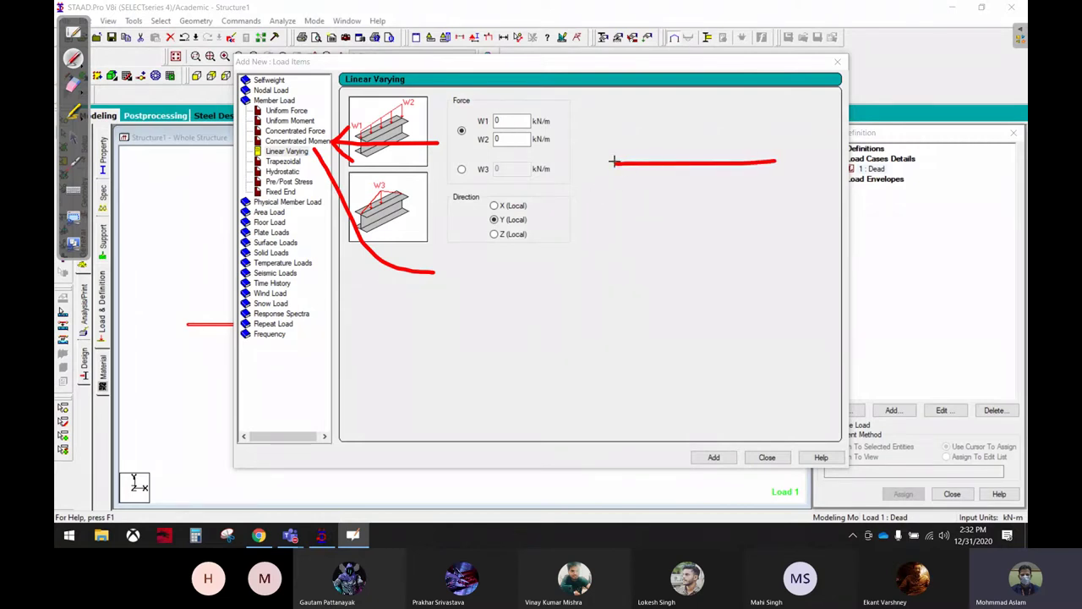
mouse_move(615, 141)
mouse_down()
mouse_move(764, 91)
mouse_move(768, 161)
mouse_move(778, 148)
mouse_up()
drag(720, 111, 725, 151)
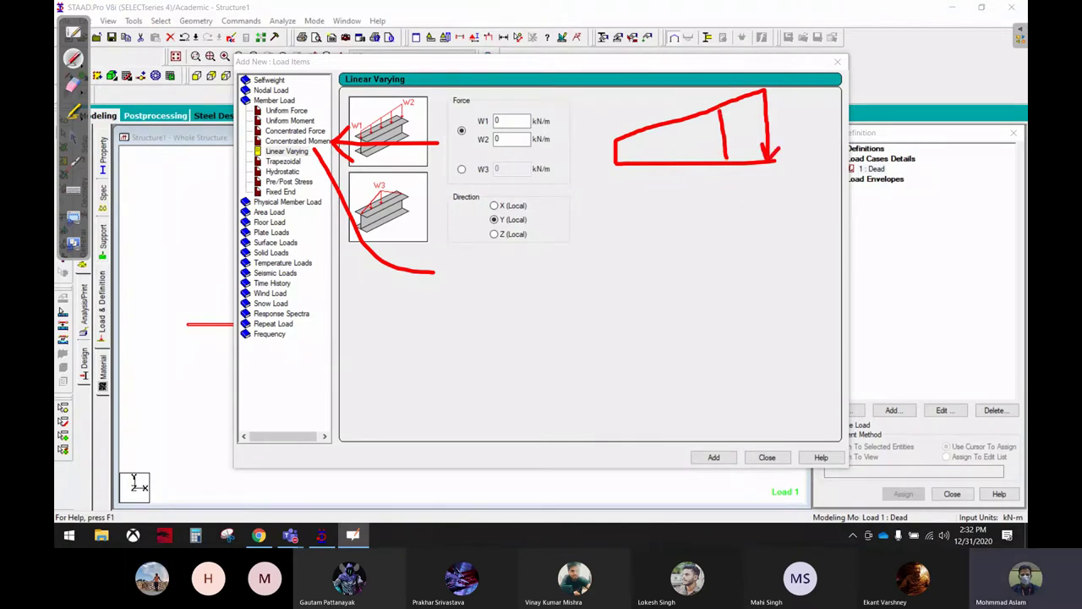
mouse_move(677, 124)
mouse_down()
mouse_move(679, 160)
mouse_move(696, 144)
mouse_move(647, 160)
mouse_move(660, 150)
mouse_move(698, 208)
mouse_up()
drag(682, 192, 697, 208)
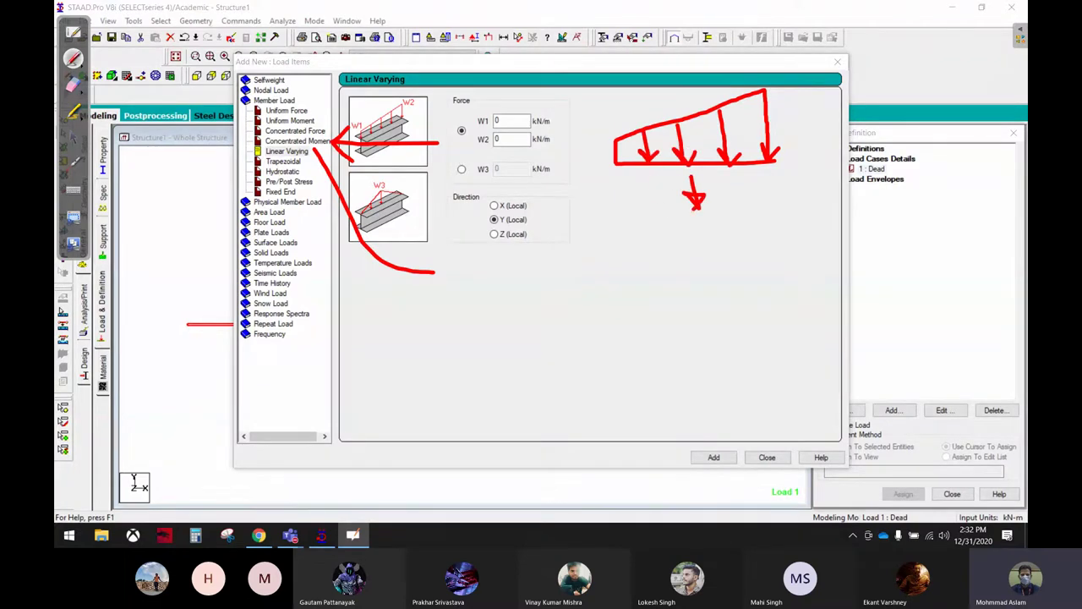
drag(583, 111, 602, 125)
drag(773, 96, 793, 108)
drag(793, 104, 817, 118)
drag(621, 108, 676, 98)
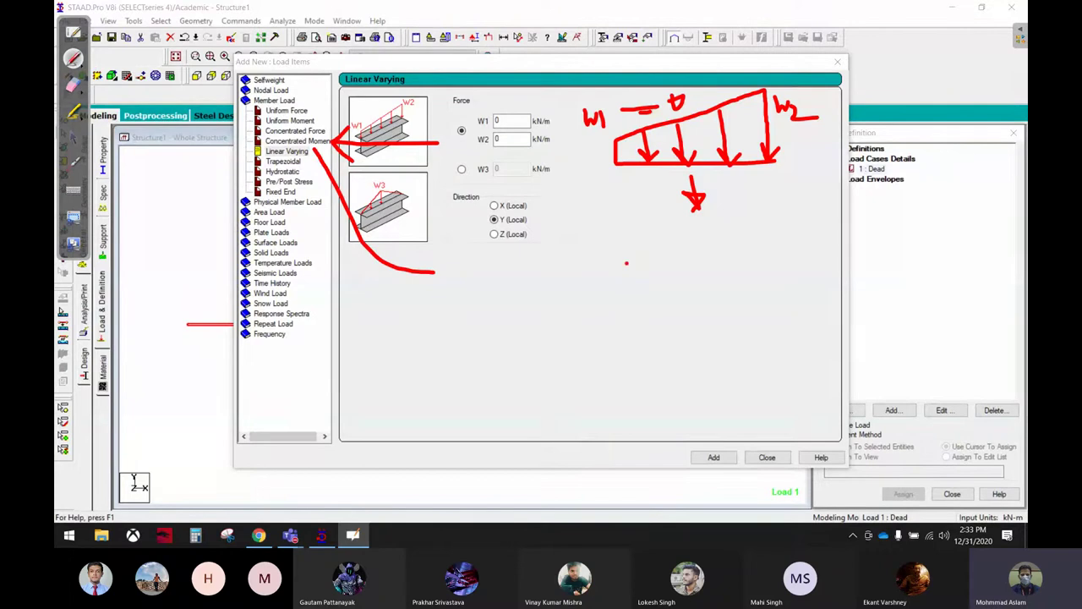
drag(627, 263, 789, 264)
mouse_move(626, 262)
mouse_down()
mouse_move(703, 240)
mouse_move(789, 263)
mouse_up()
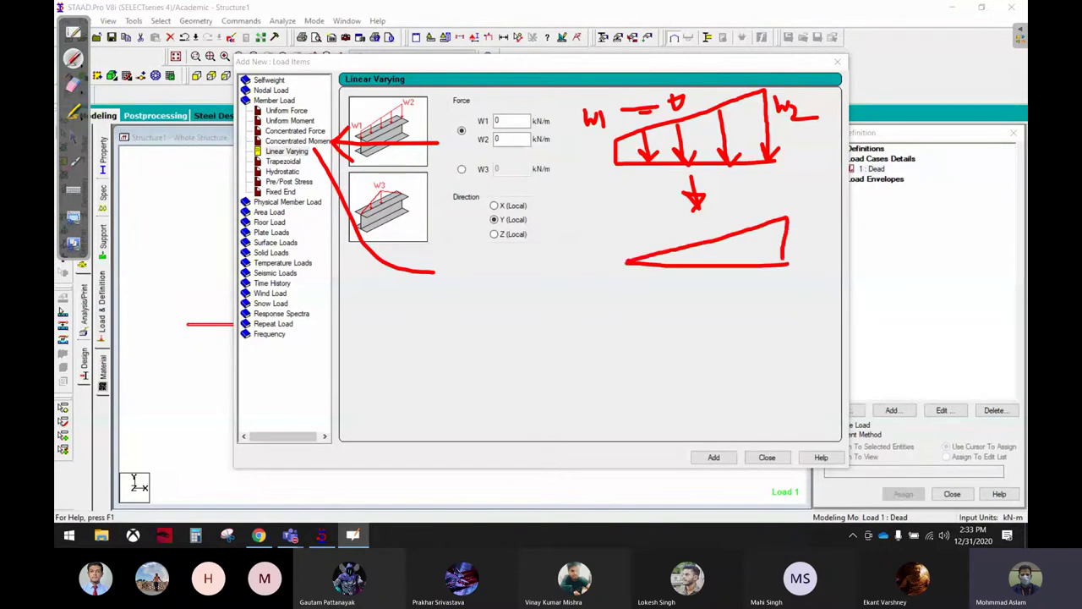
drag(724, 242, 724, 259)
mouse_move(543, 203)
mouse_down()
mouse_move(517, 185)
mouse_move(468, 175)
mouse_move(448, 203)
mouse_move(541, 159)
mouse_move(487, 163)
mouse_up()
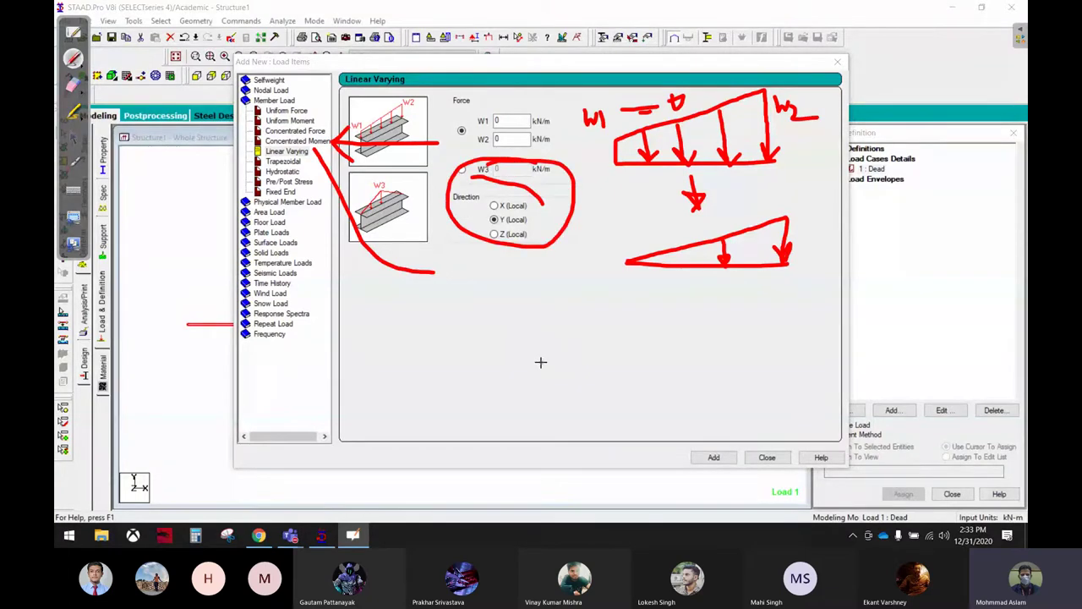
drag(537, 362, 740, 358)
mouse_move(537, 360)
mouse_down()
mouse_move(634, 286)
mouse_move(738, 359)
mouse_up()
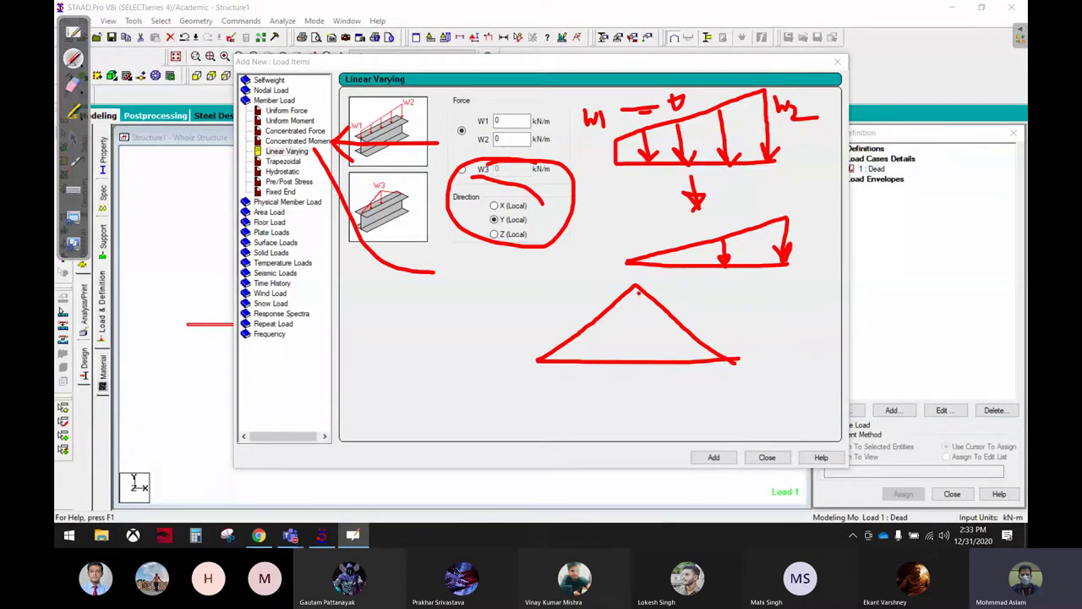
mouse_move(638, 289)
mouse_down()
mouse_move(644, 359)
mouse_move(653, 341)
mouse_move(597, 360)
mouse_move(609, 347)
mouse_up()
mouse_move(677, 333)
mouse_down()
mouse_move(678, 360)
mouse_move(683, 347)
mouse_up()
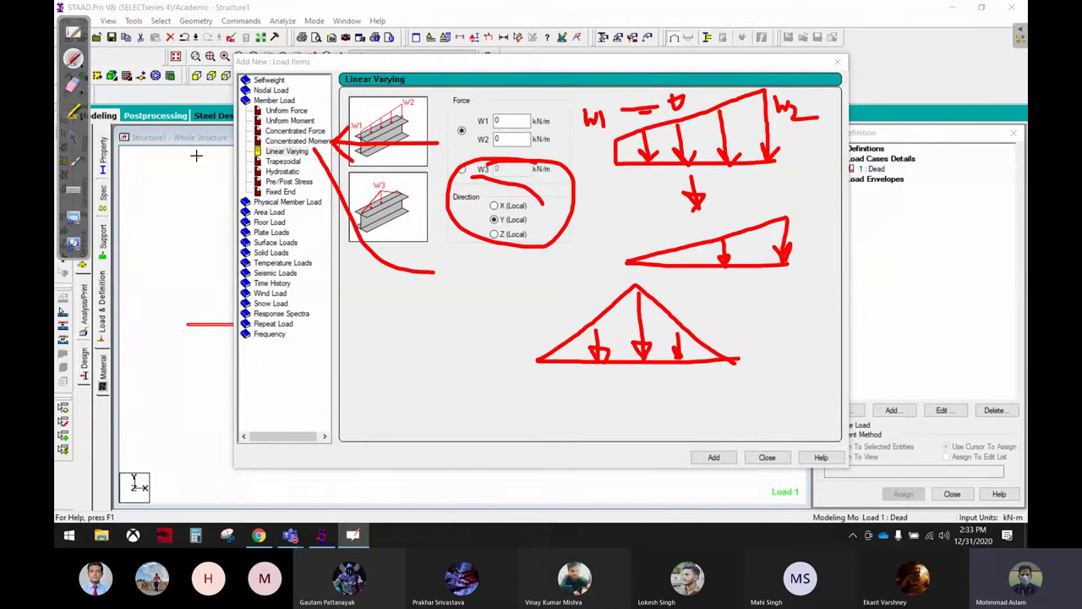
click(73, 84)
mouse_move(650, 157)
mouse_down()
mouse_move(764, 119)
mouse_move(612, 330)
mouse_move(531, 291)
mouse_move(580, 120)
mouse_move(442, 266)
mouse_up()
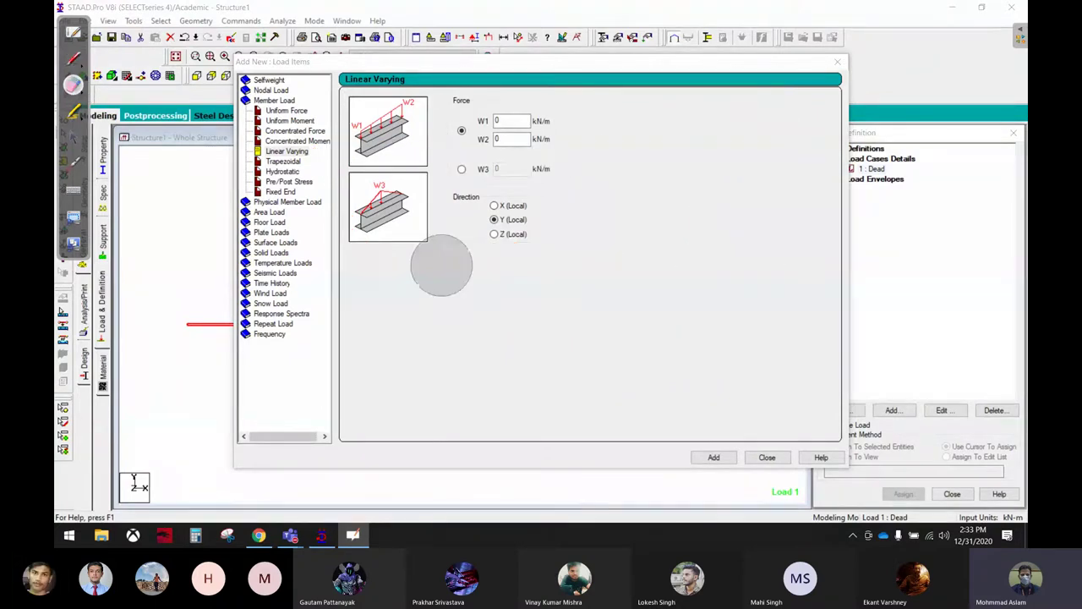
Add a linear varying load with W1 -2 and W2 -4 kN/m.
click(73, 137)
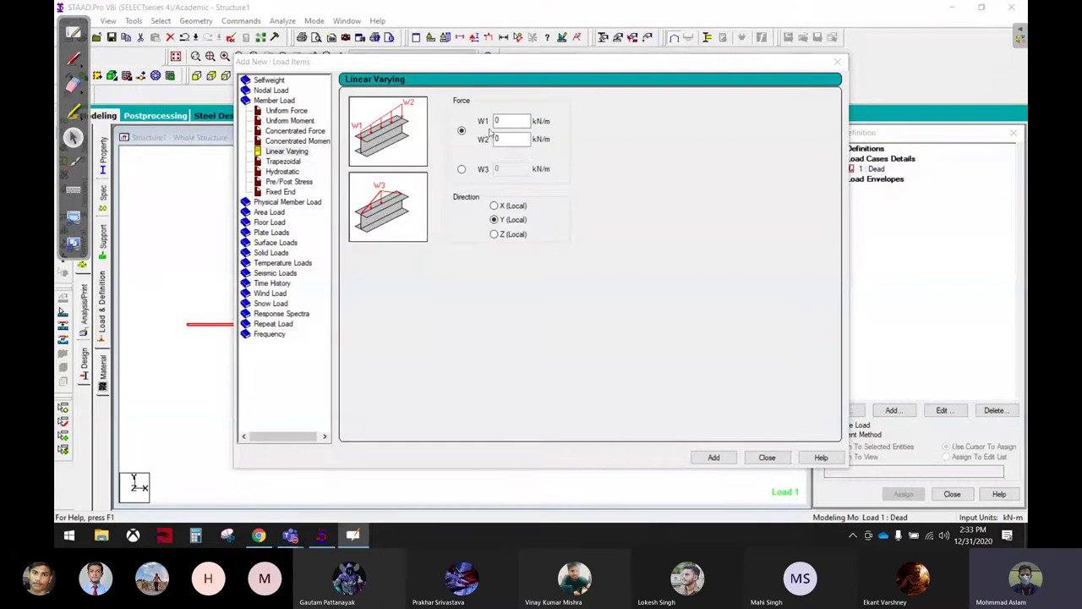
click(505, 120)
double_click(506, 120)
text(-2)
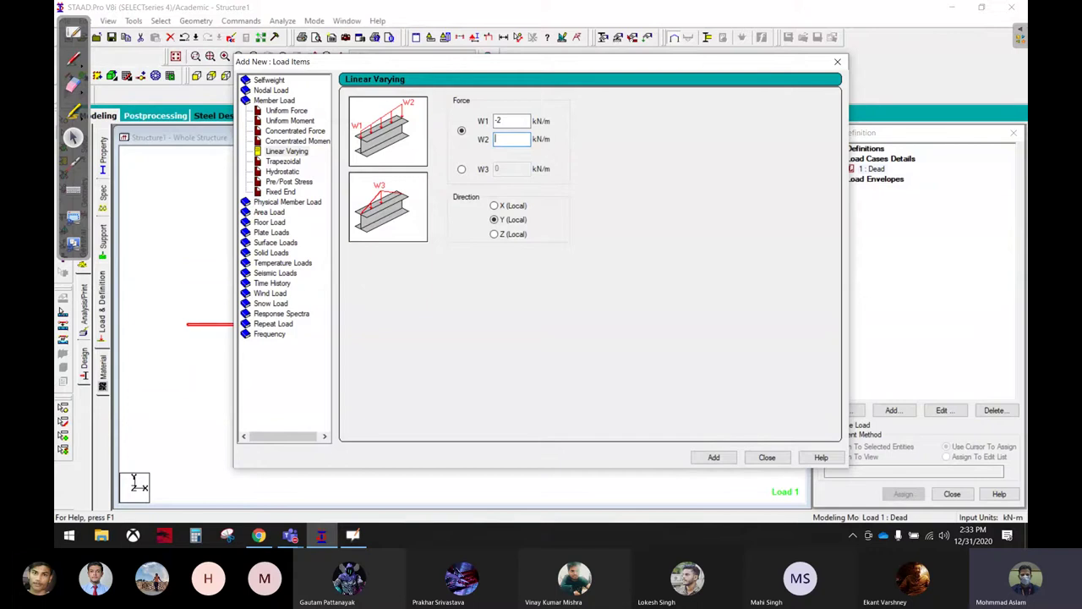
text(-4)
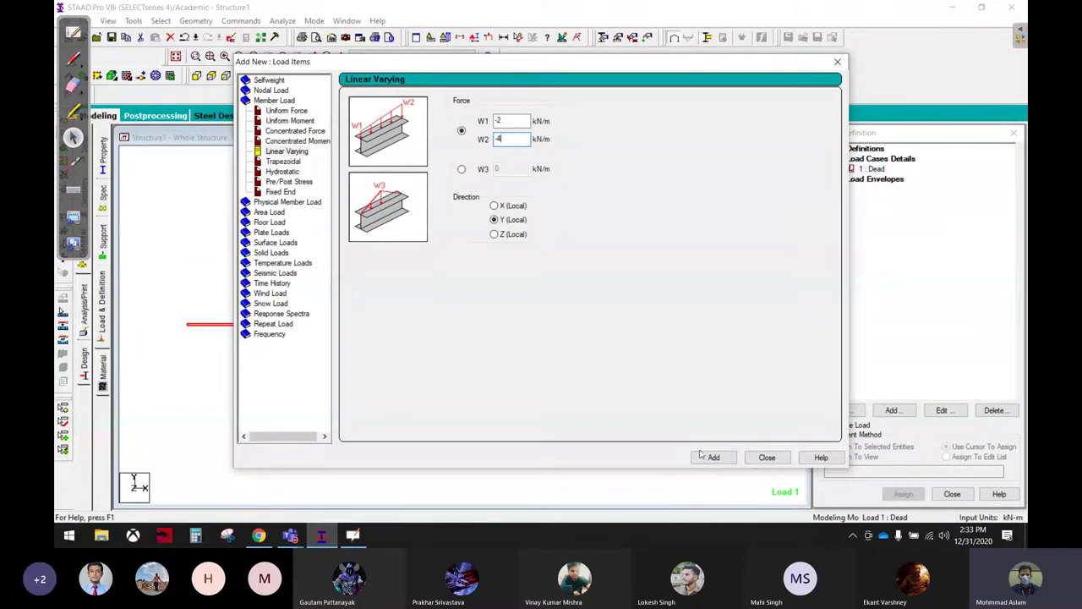
click(710, 457)
click(767, 457)
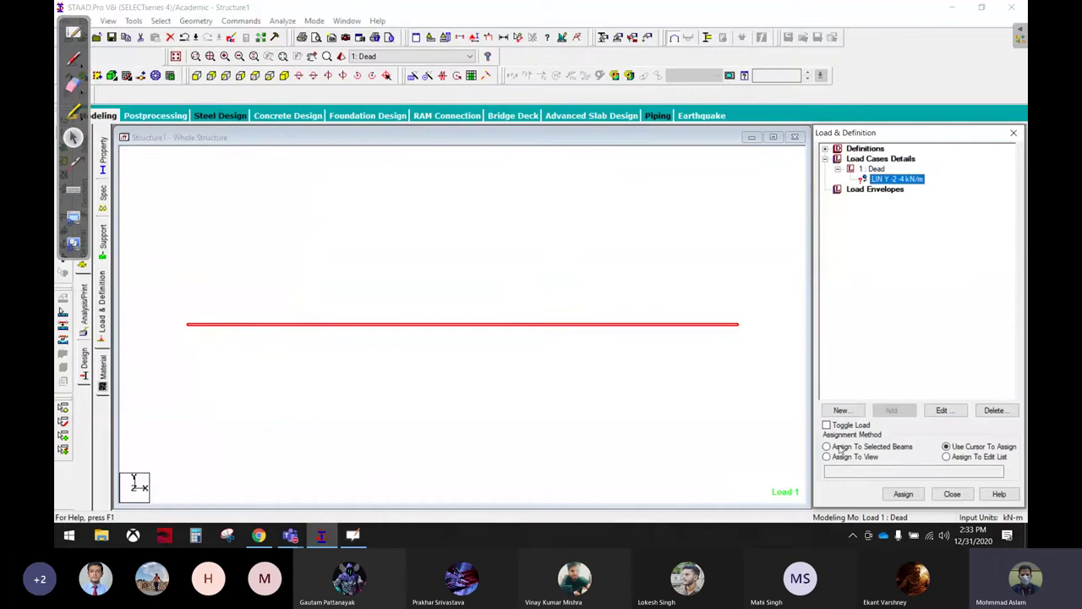
Assign the linear varying load to the beam using Assign To View.
click(856, 456)
click(903, 494)
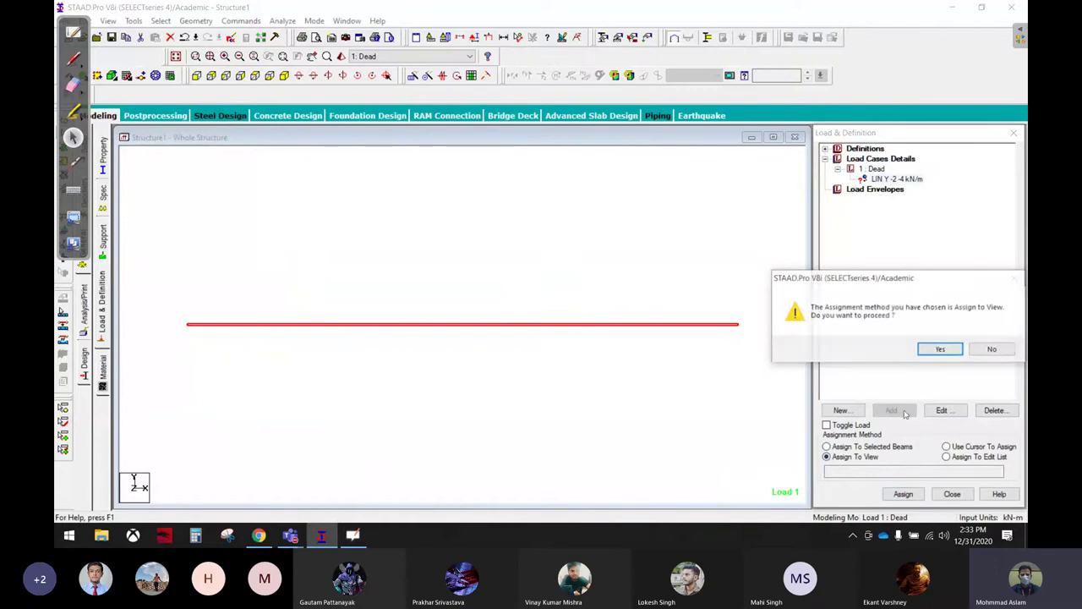
click(939, 350)
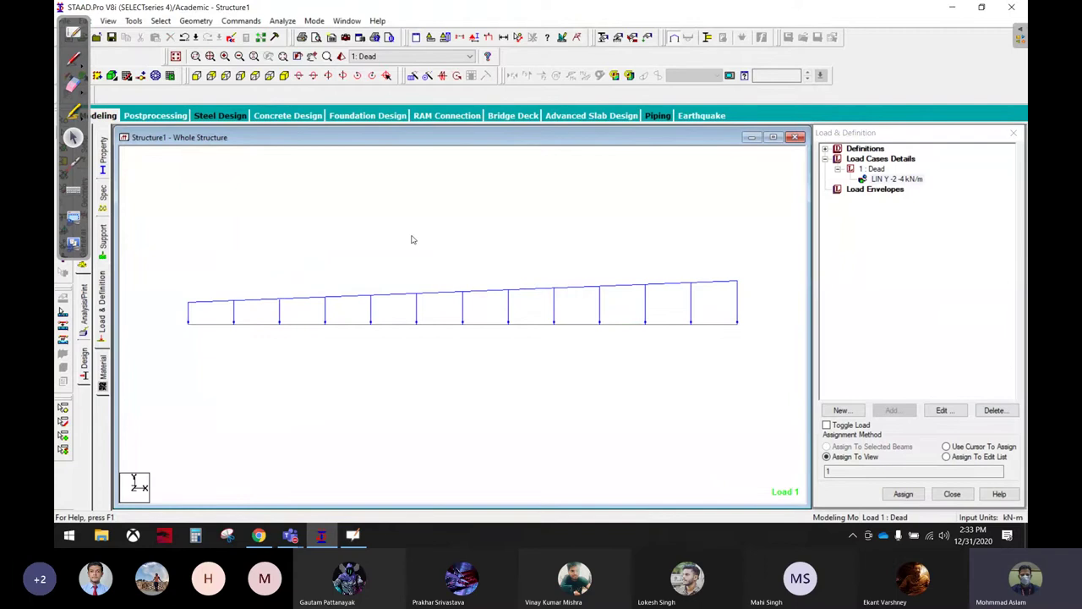
Show the load values and circle the 2.000 and 4.000 kN/m labels.
key(shift+l)
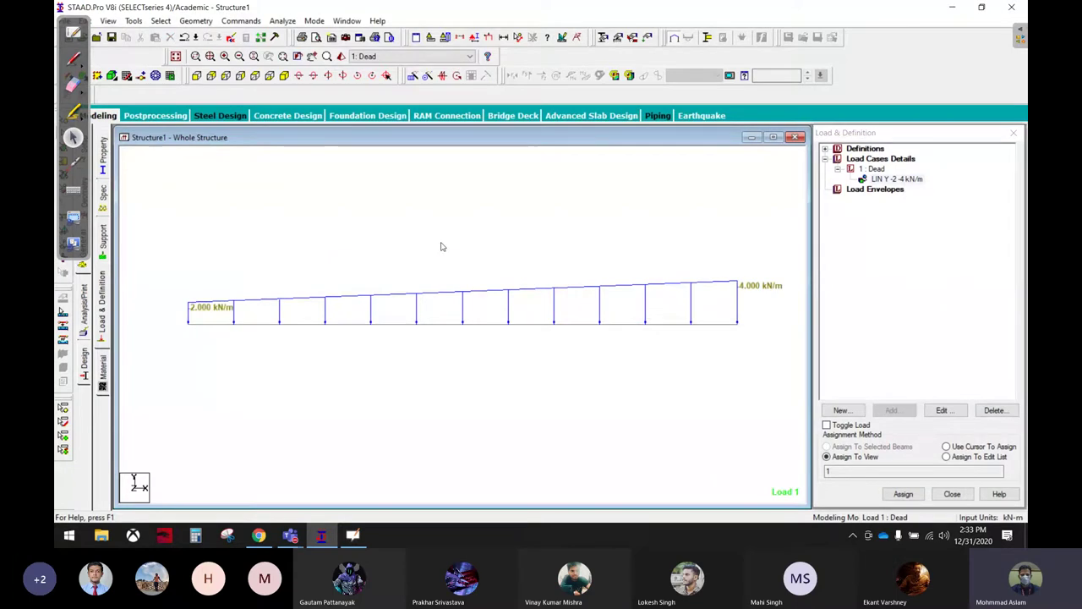
drag(234, 275, 253, 269)
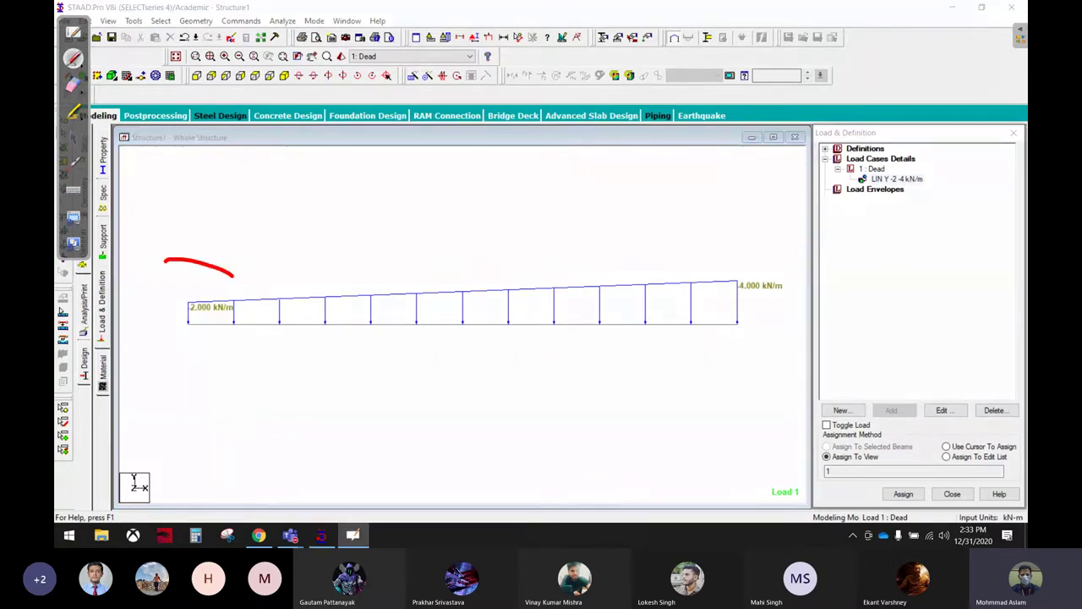
drag(726, 258, 696, 259)
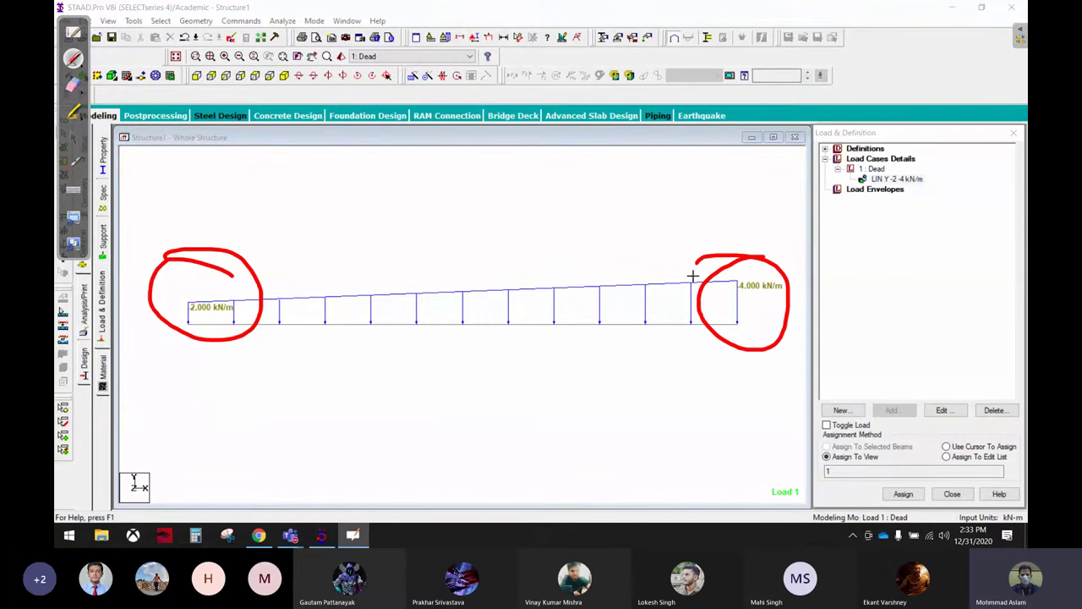
click(73, 137)
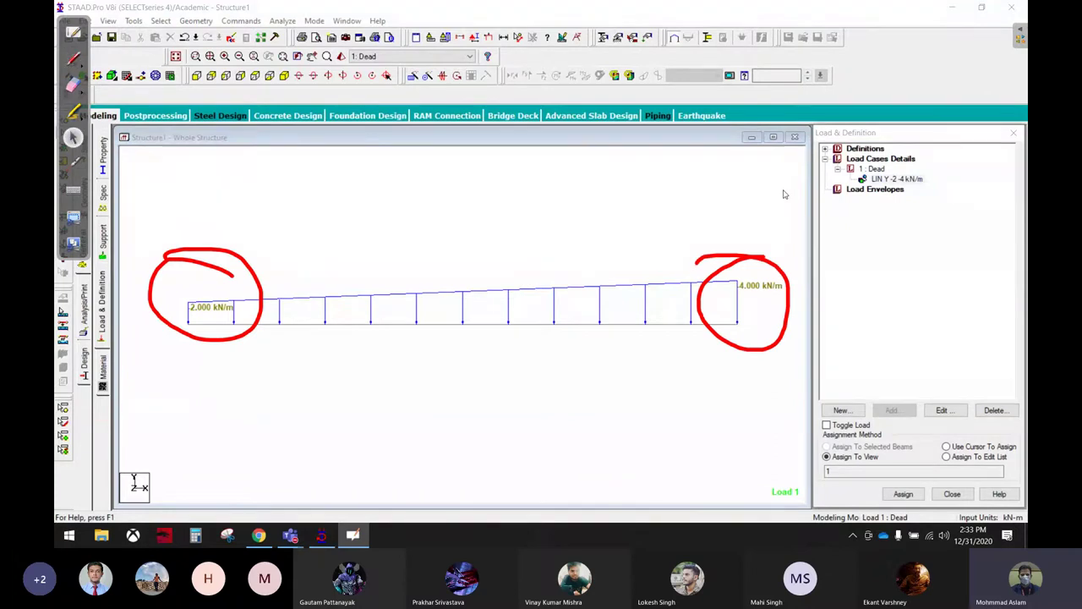
Change the LIN load's W1 value to 0.
double_click(887, 178)
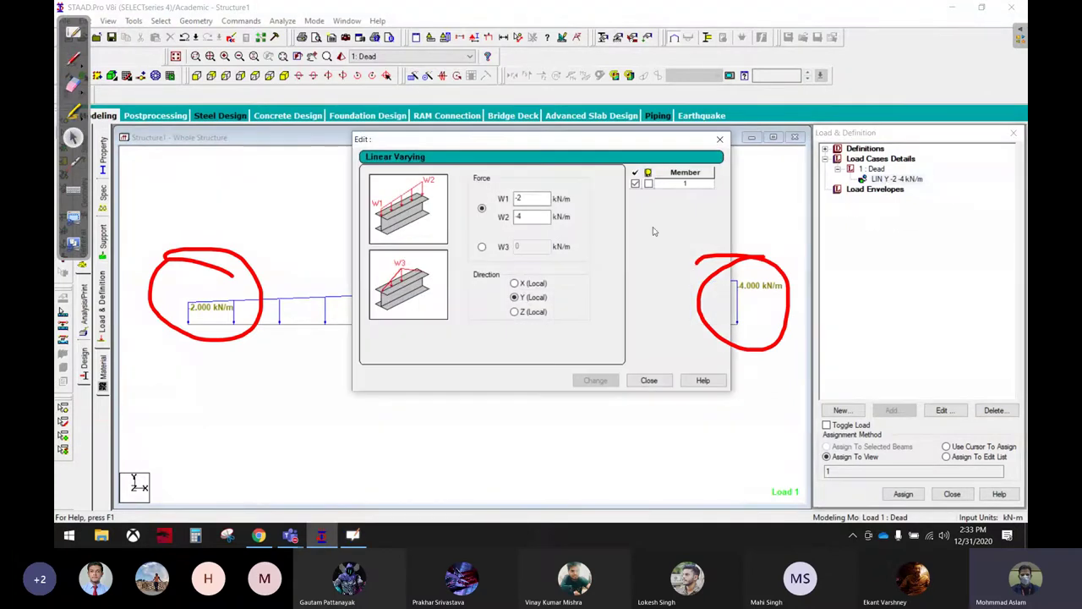
text(0)
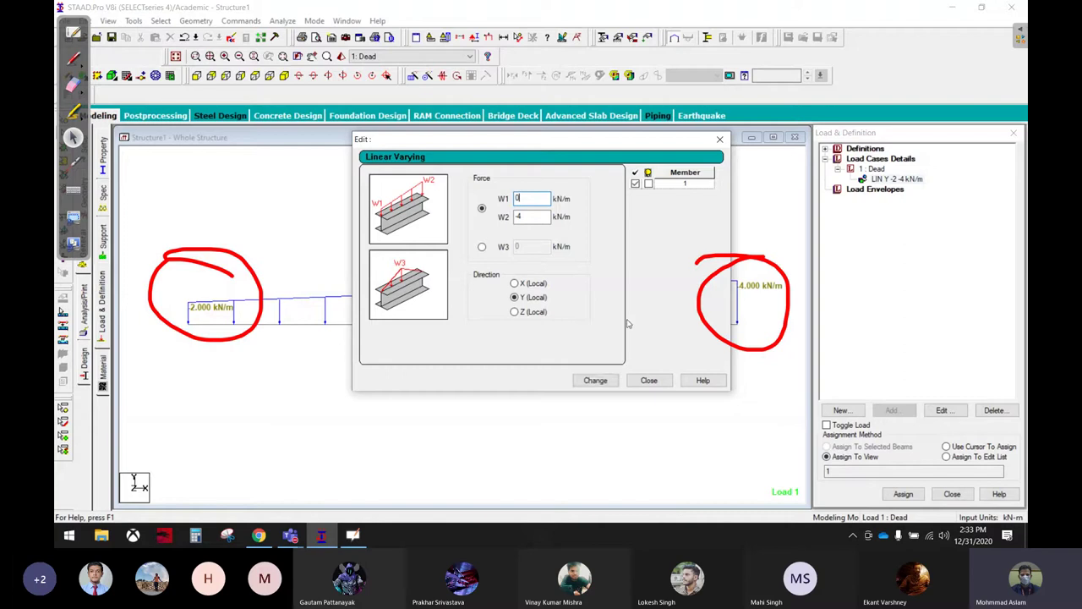
click(595, 380)
click(649, 381)
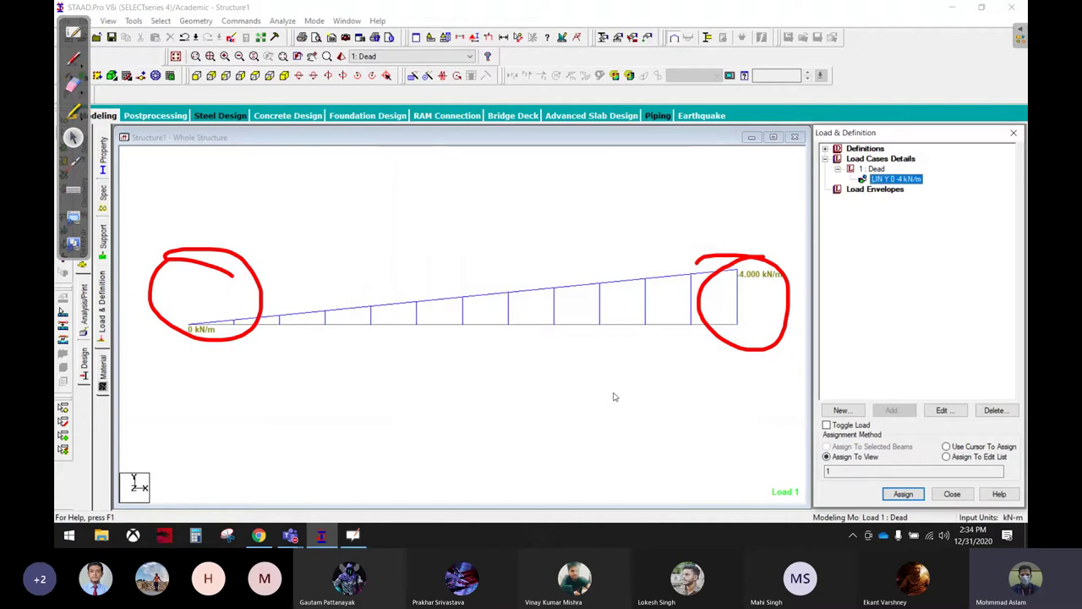
Set a single mid-span peak W3 of -4 kN/m and erase the red annotations.
double_click(894, 184)
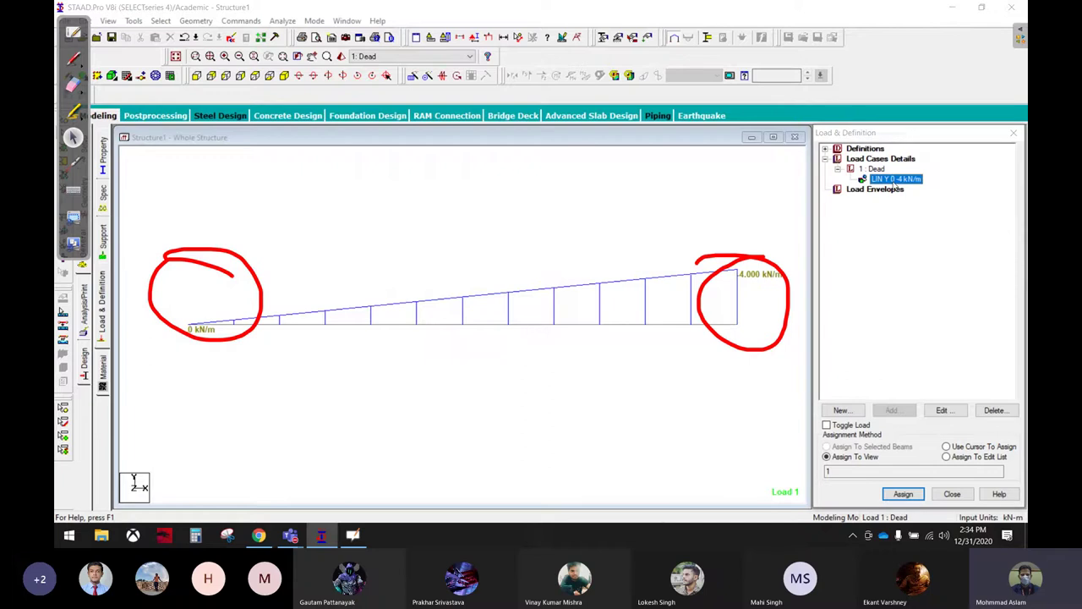
click(481, 247)
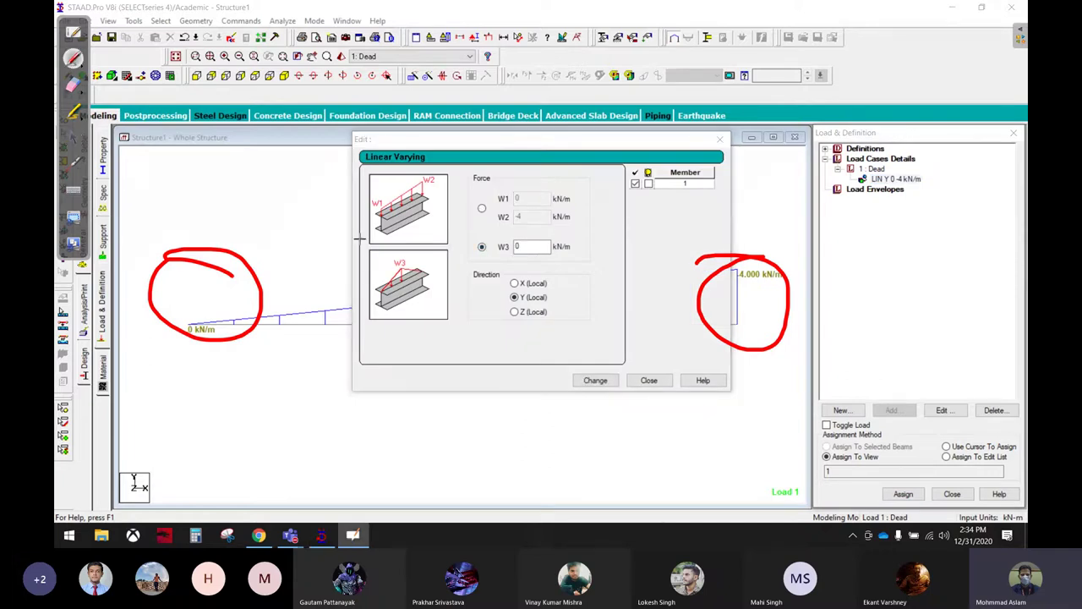
drag(423, 244, 420, 247)
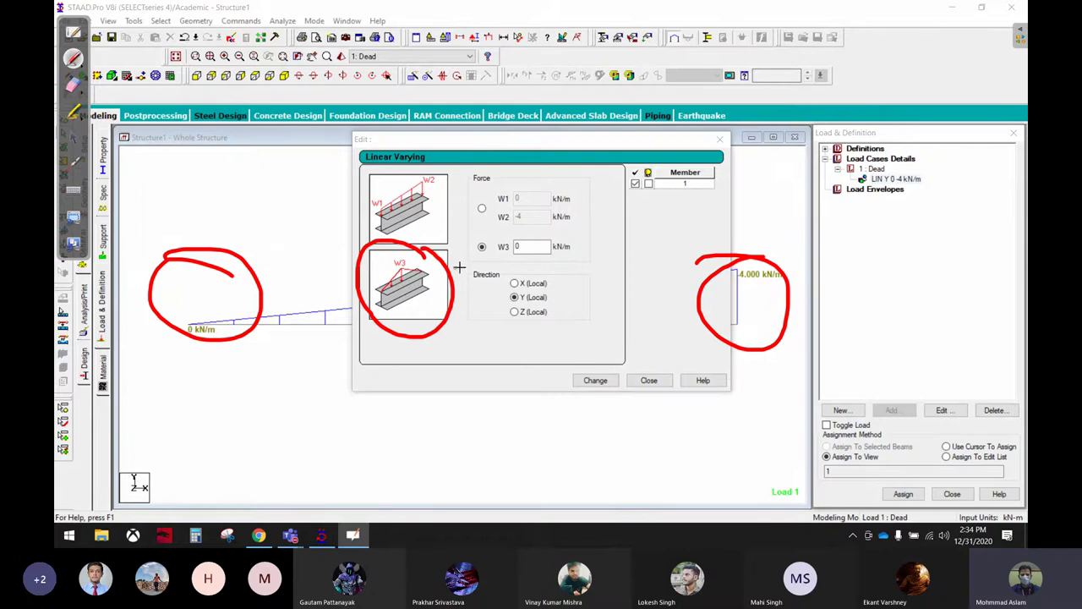
click(74, 138)
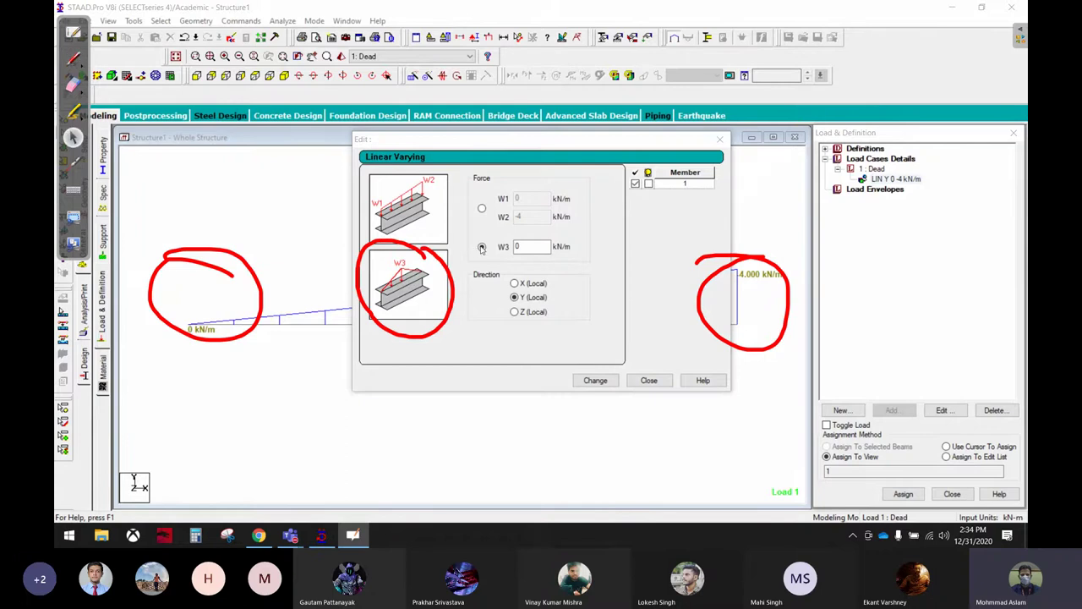
click(481, 247)
text(-4)
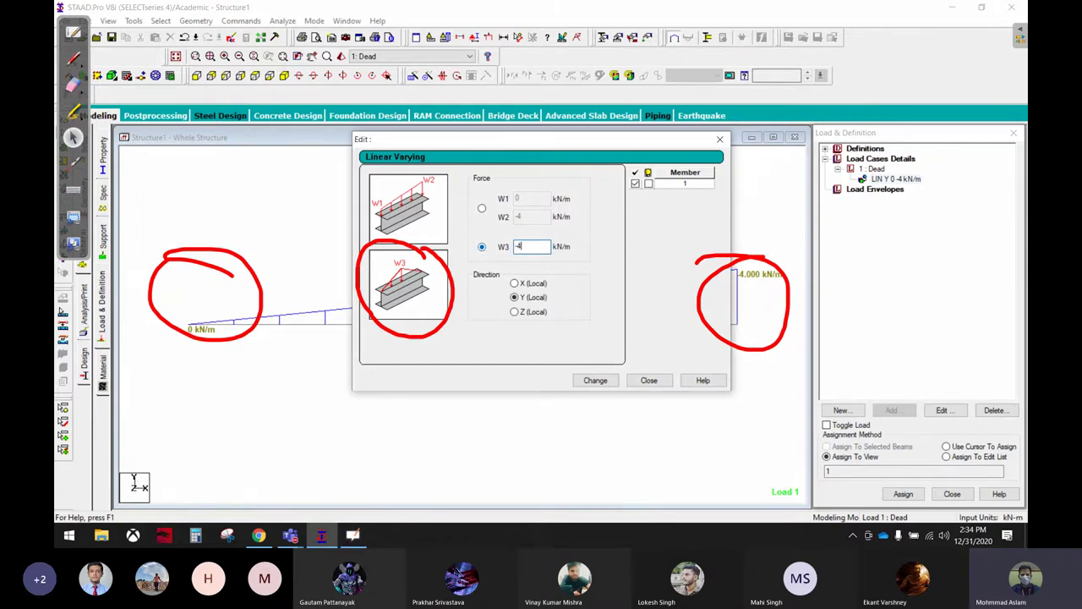
click(597, 380)
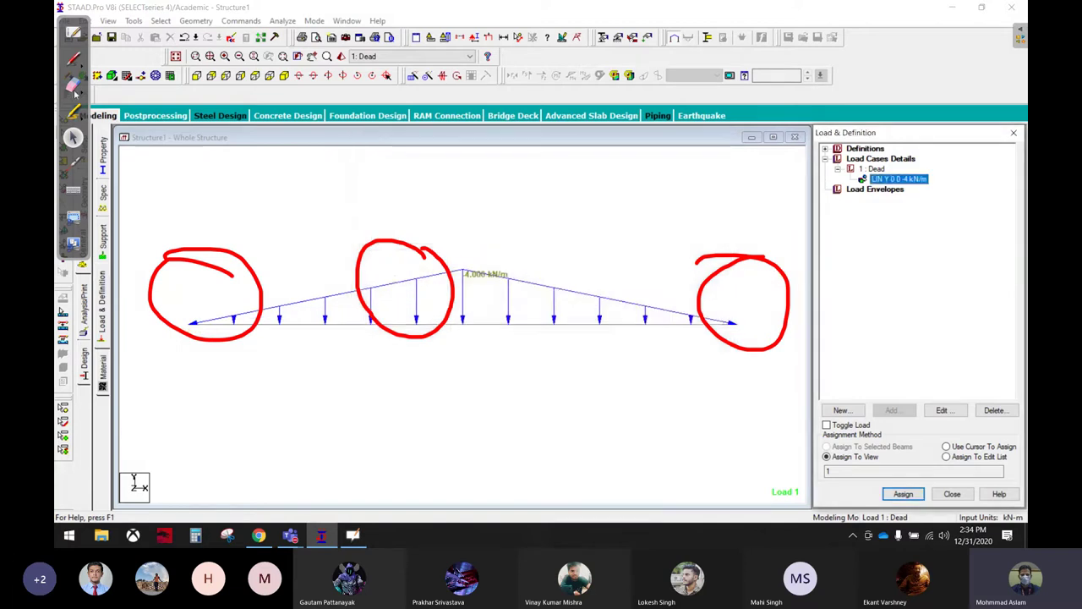
mouse_move(233, 195)
mouse_down()
mouse_move(140, 314)
mouse_move(358, 242)
mouse_move(423, 331)
mouse_move(698, 244)
mouse_move(756, 319)
mouse_move(727, 316)
mouse_up()
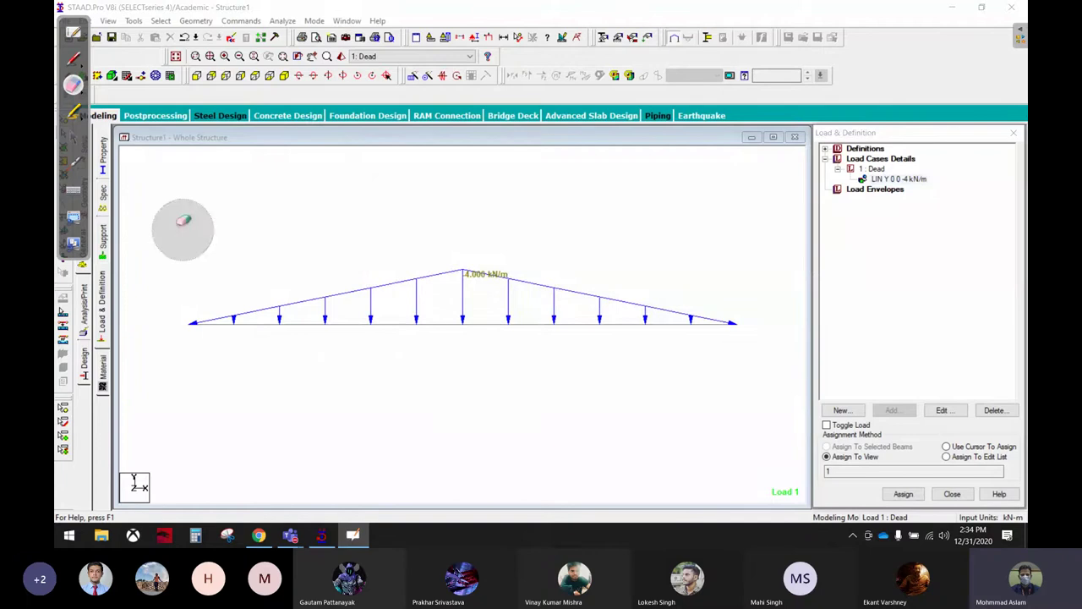
click(73, 138)
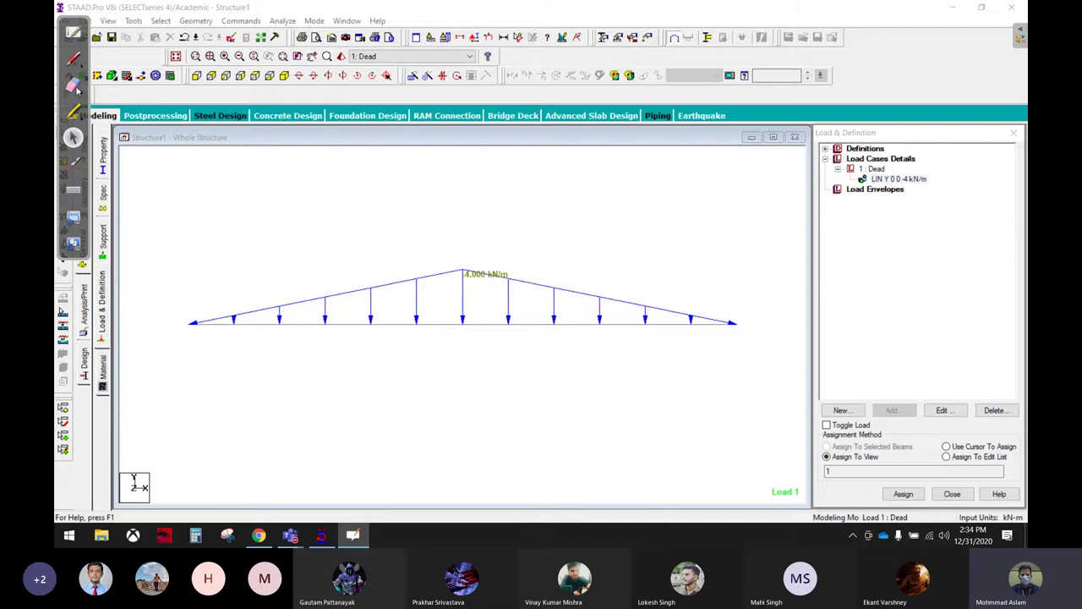
On the whiteboard, sketch the beam between columns under a sloping triangular load with divider lines.
click(73, 35)
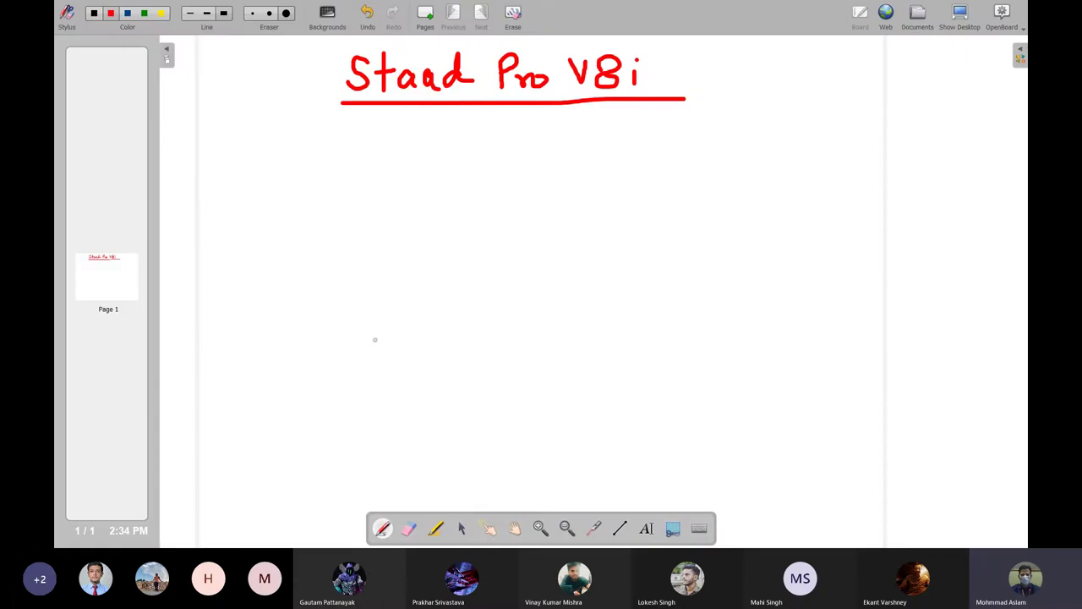
mouse_move(375, 339)
mouse_down()
mouse_move(806, 337)
mouse_move(745, 378)
mouse_move(369, 392)
mouse_move(363, 264)
mouse_move(302, 334)
mouse_move(309, 508)
mouse_move(364, 375)
mouse_move(352, 321)
mouse_up()
mouse_move(795, 211)
mouse_down()
mouse_move(802, 467)
mouse_move(868, 300)
mouse_move(795, 205)
mouse_up()
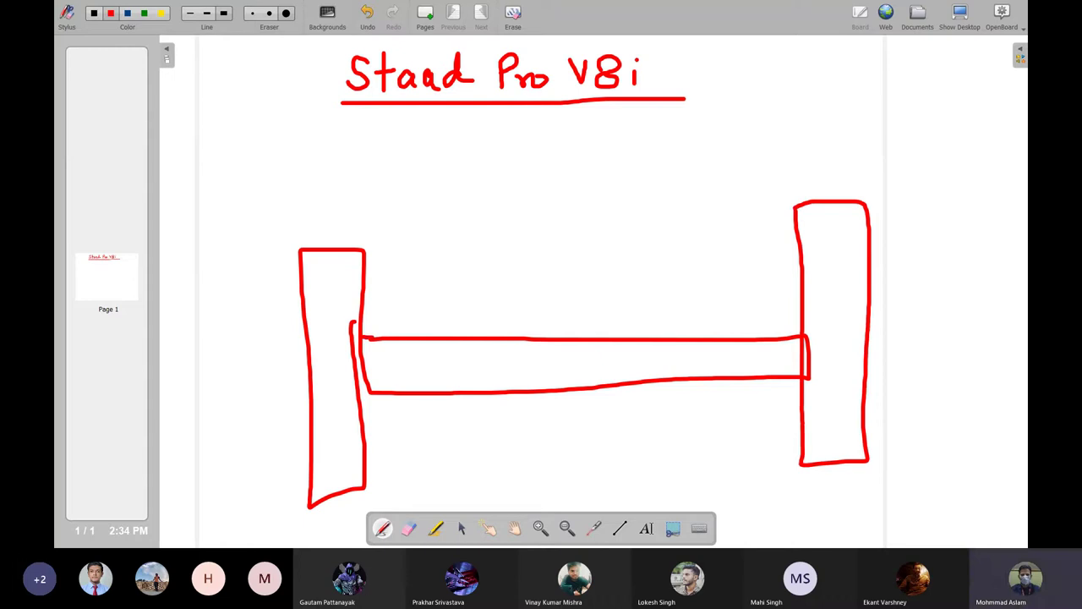
mouse_move(377, 333)
mouse_down()
mouse_move(775, 177)
mouse_move(798, 207)
mouse_move(779, 310)
mouse_up()
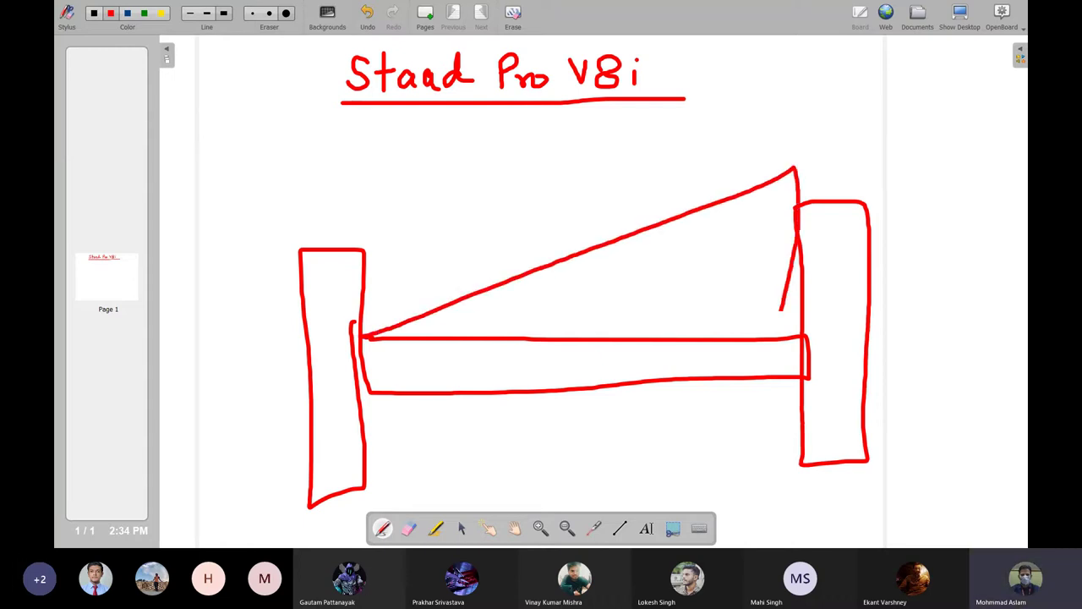
drag(580, 264, 804, 246)
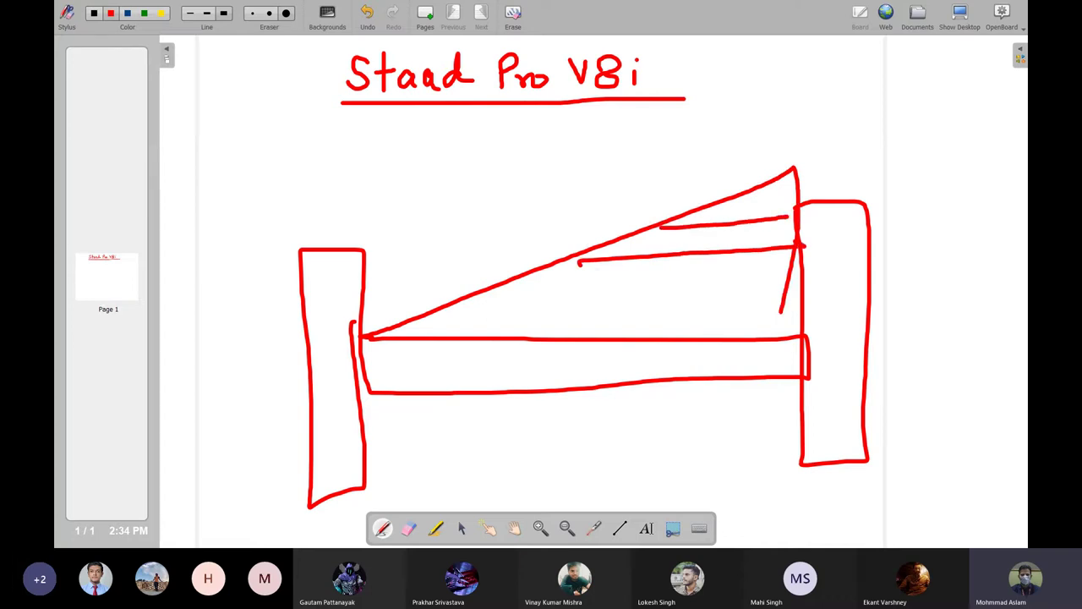
mouse_move(455, 309)
mouse_down()
mouse_move(762, 300)
mouse_move(791, 288)
mouse_up()
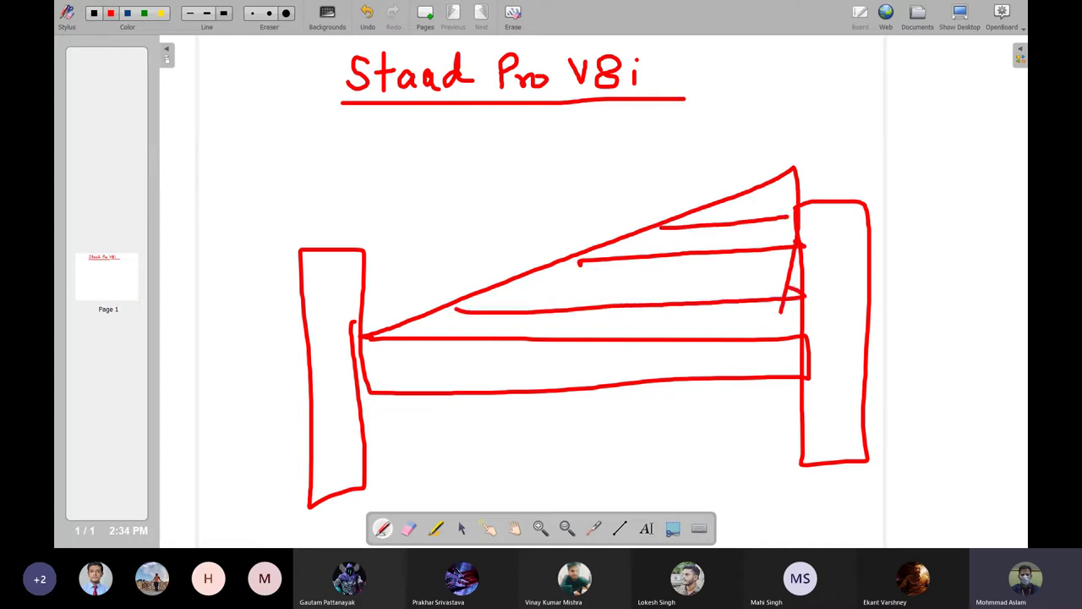
drag(581, 262, 587, 309)
drag(652, 257, 658, 290)
drag(724, 252, 727, 301)
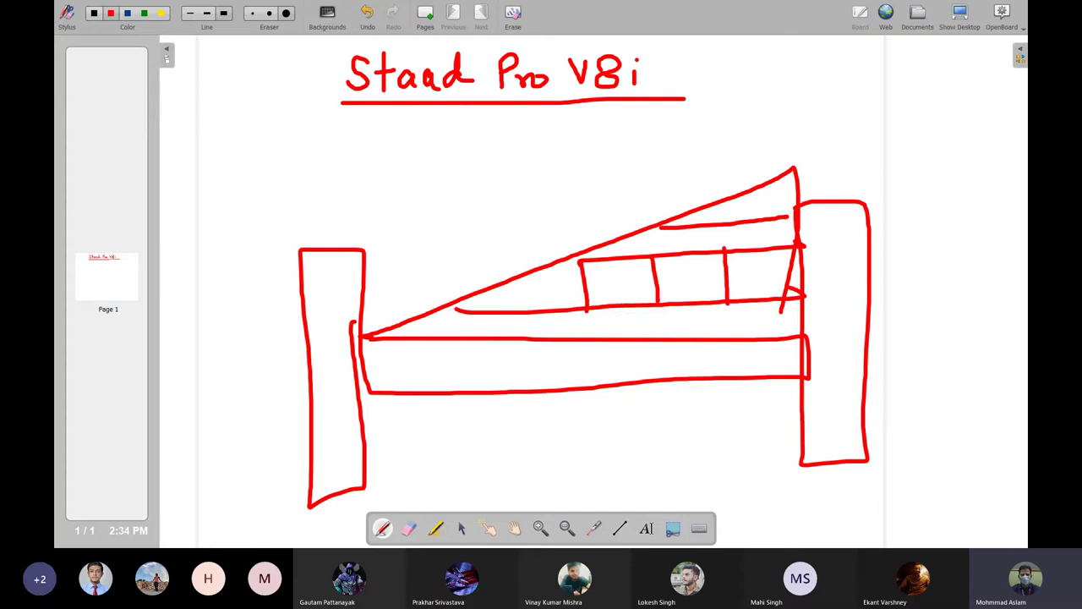
drag(688, 228, 692, 261)
drag(751, 223, 752, 254)
drag(769, 184, 771, 218)
drag(533, 313, 536, 337)
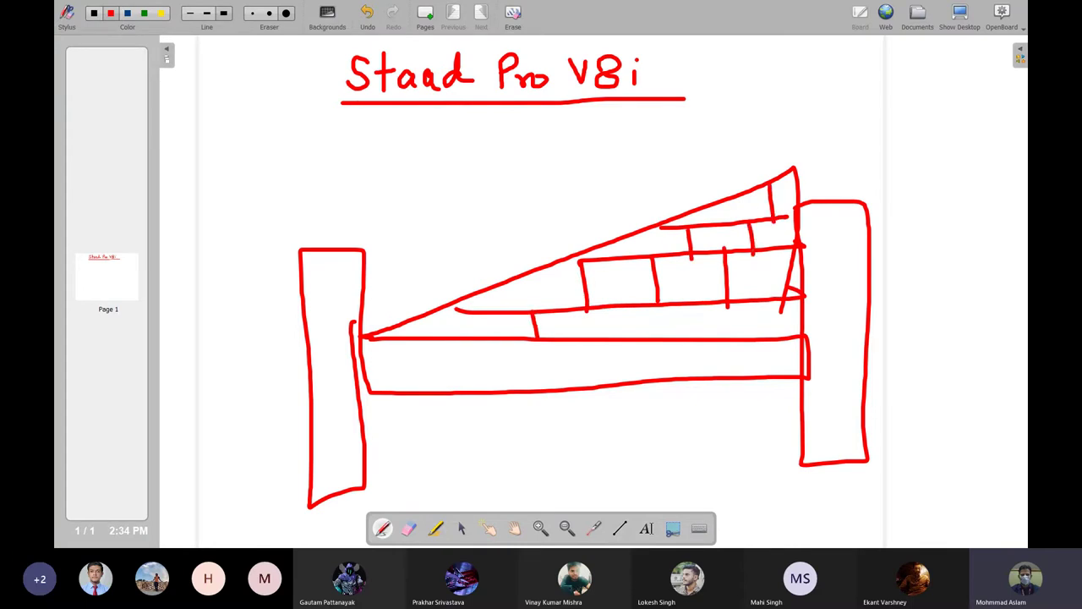
drag(693, 306, 697, 337)
Add blue downward load arrows beneath the sloped load line, tallest at the right end.
click(132, 12)
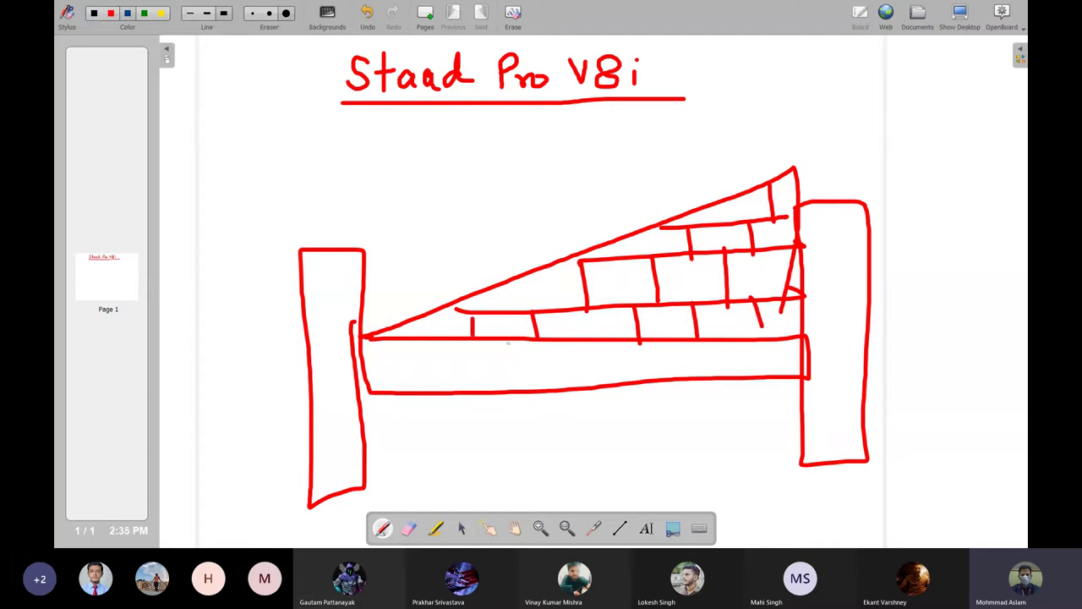
drag(681, 222, 689, 300)
mouse_move(599, 247)
mouse_down()
mouse_move(613, 333)
mouse_move(611, 318)
mouse_up()
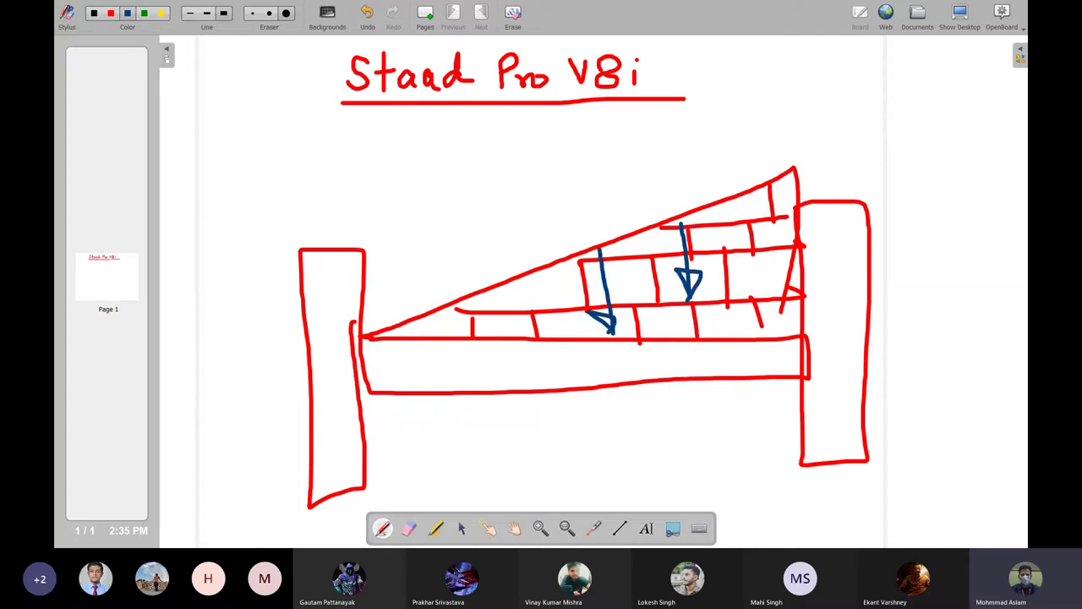
mouse_move(504, 281)
mouse_down()
mouse_move(509, 332)
mouse_move(522, 320)
mouse_up()
drag(430, 323, 455, 328)
mouse_move(559, 264)
mouse_down()
mouse_move(564, 343)
mouse_move(573, 335)
mouse_up()
mouse_move(642, 234)
mouse_down()
mouse_move(648, 336)
mouse_move(663, 335)
mouse_up()
mouse_move(769, 174)
mouse_down()
mouse_move(773, 313)
mouse_move(754, 315)
mouse_up()
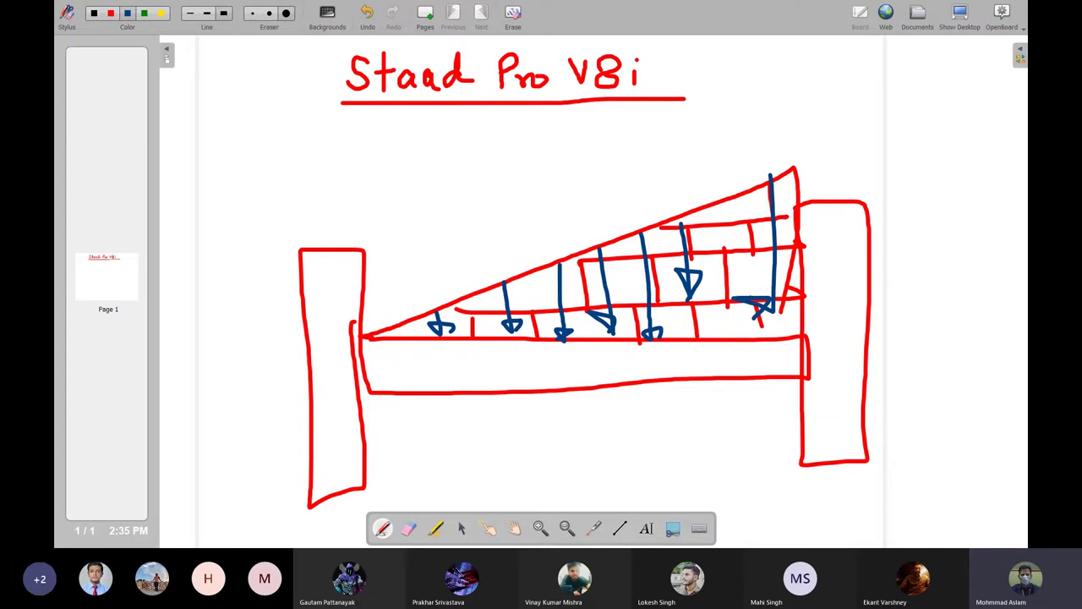
click(462, 530)
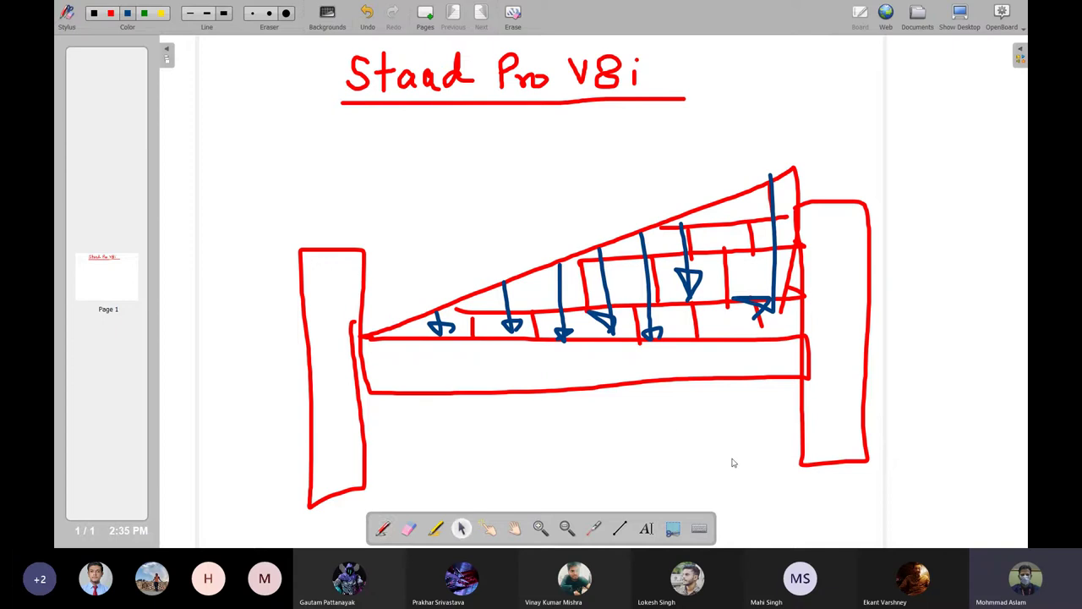
click(961, 14)
mouse_move(290, 536)
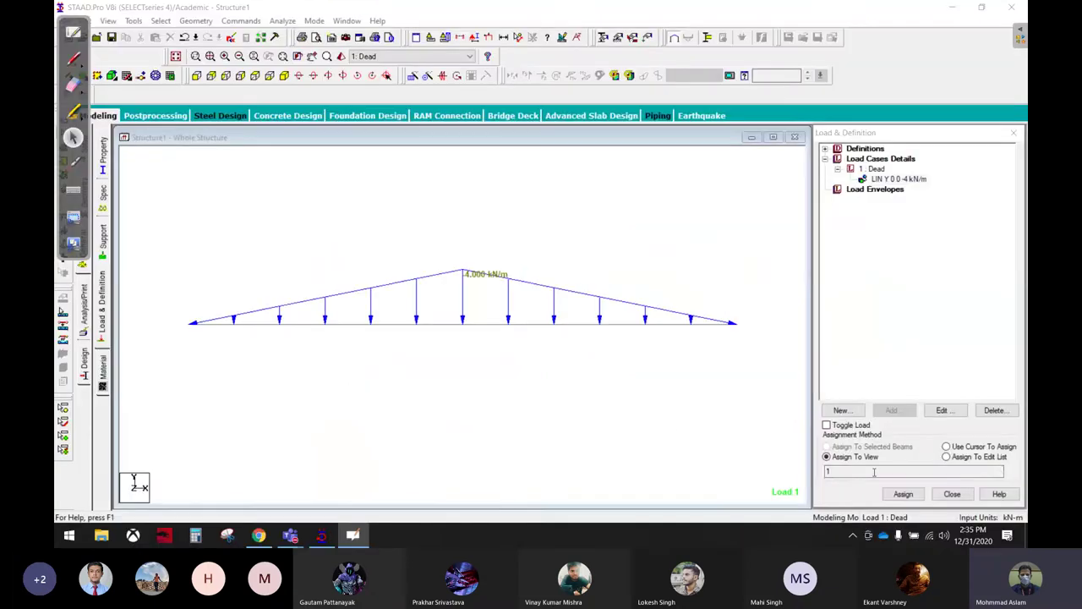
click(393, 486)
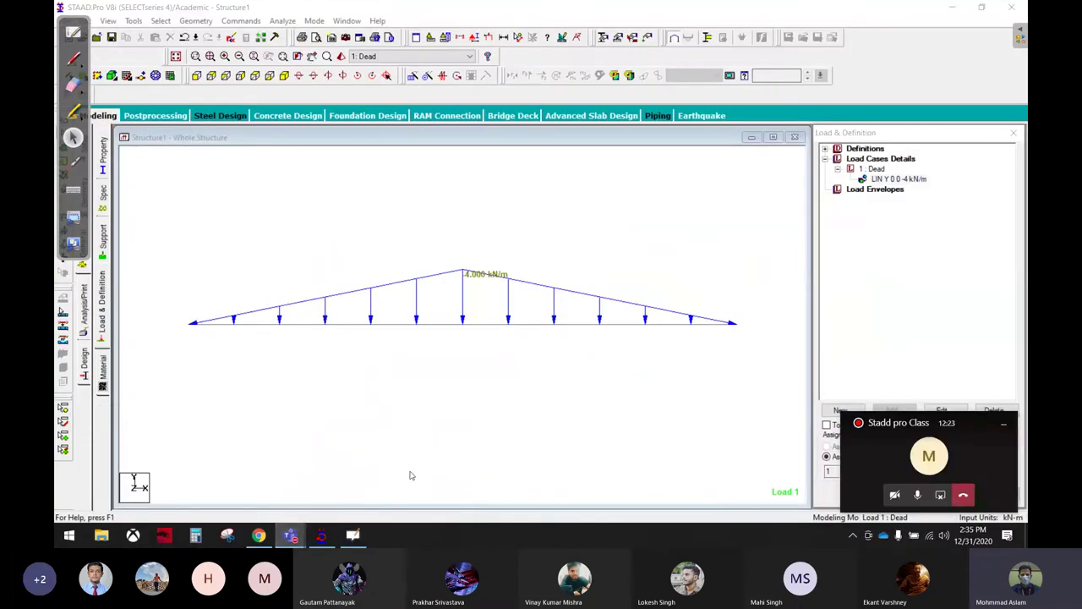
click(894, 439)
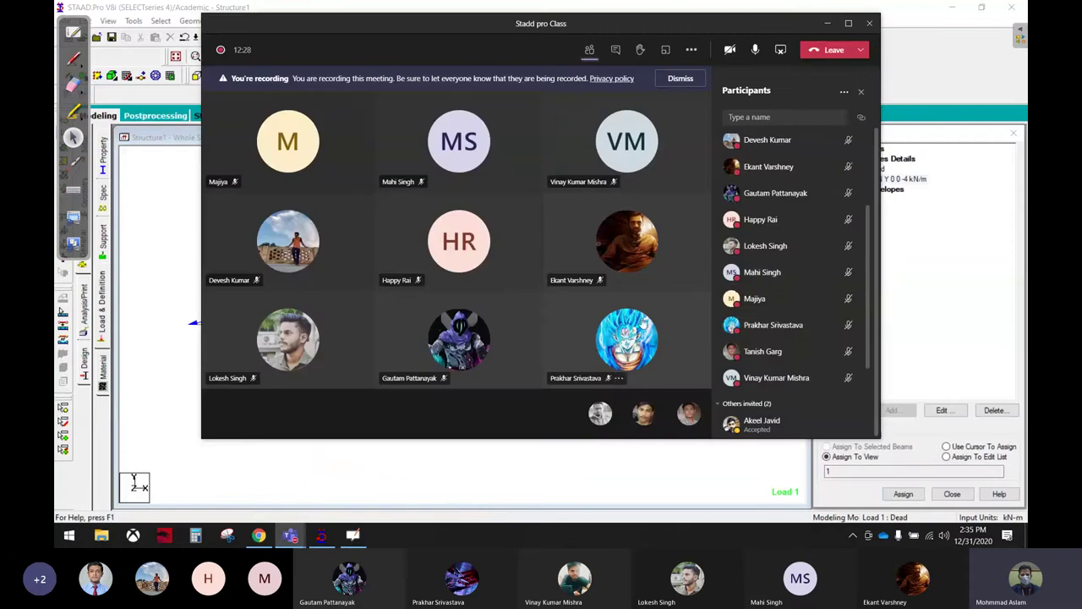
scroll(847, 263, up, 3)
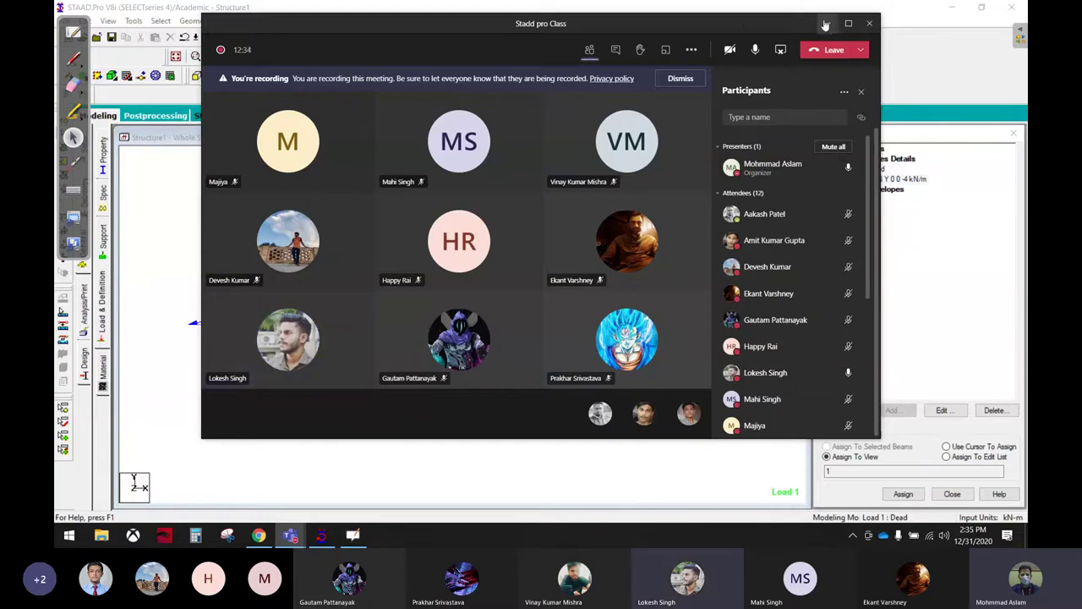
key(alt+Tab)
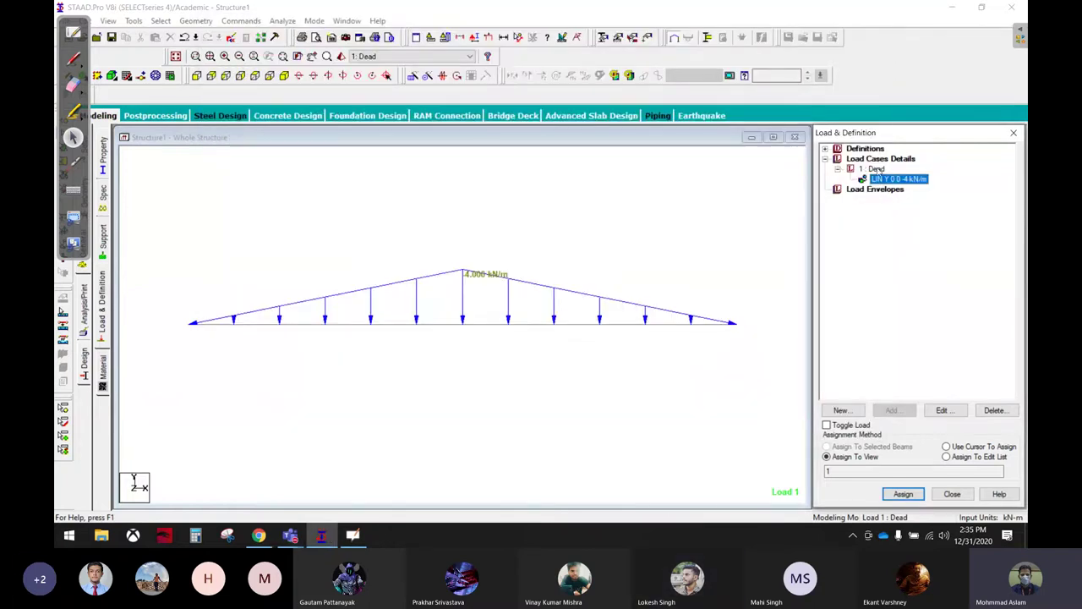
click(876, 169)
Delete the LIN Y load from the Dead case and start adding a new load item.
click(882, 179)
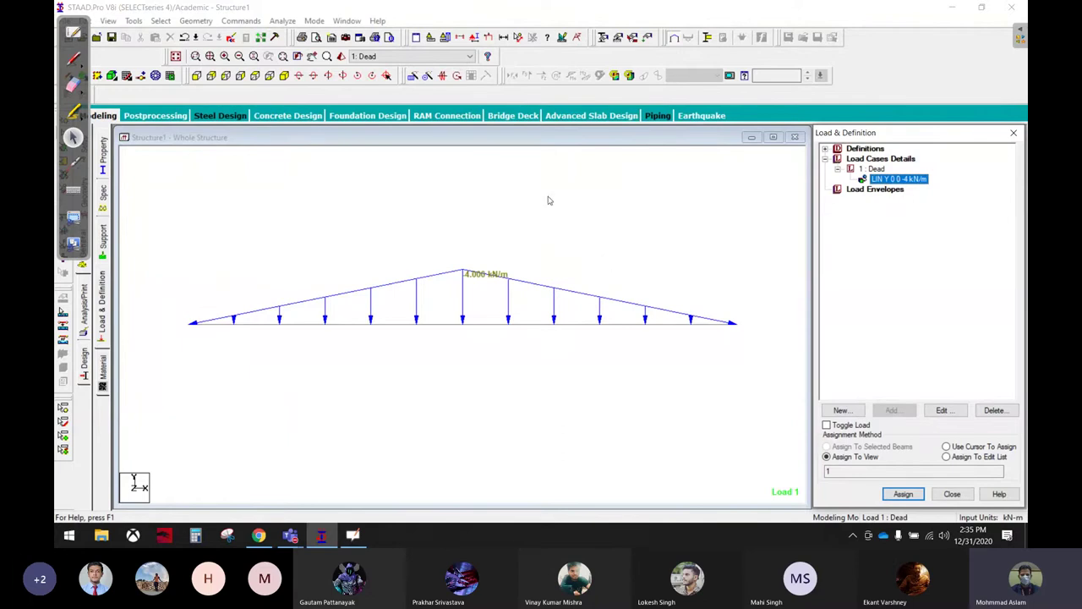
click(994, 410)
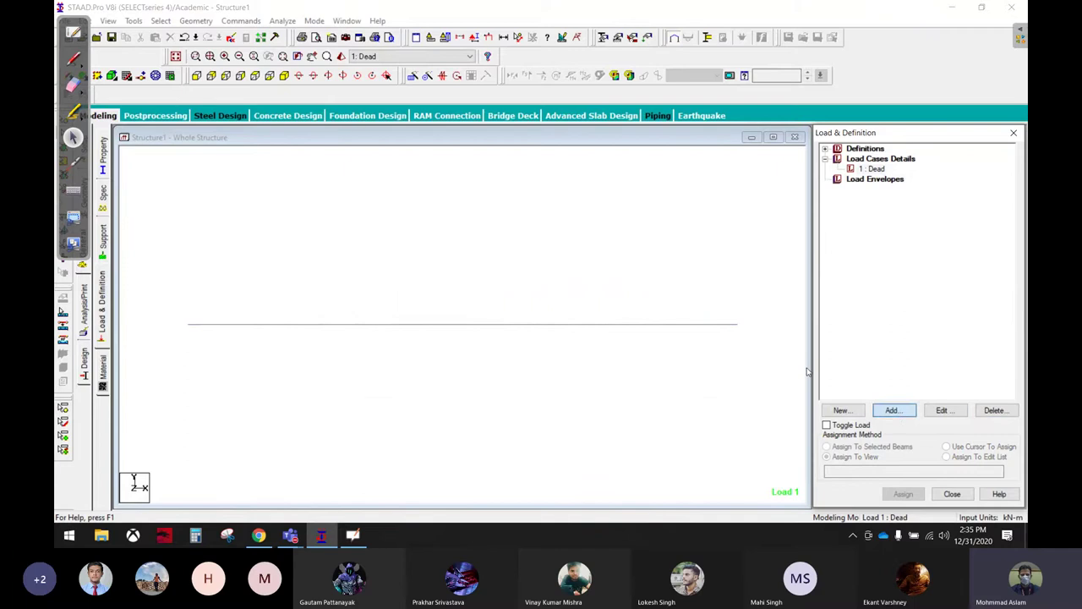
click(892, 411)
Compare the Linear Varying and Trapezoidal pages, circle d1/d2, and dismiss the Auto Save prompts.
click(272, 110)
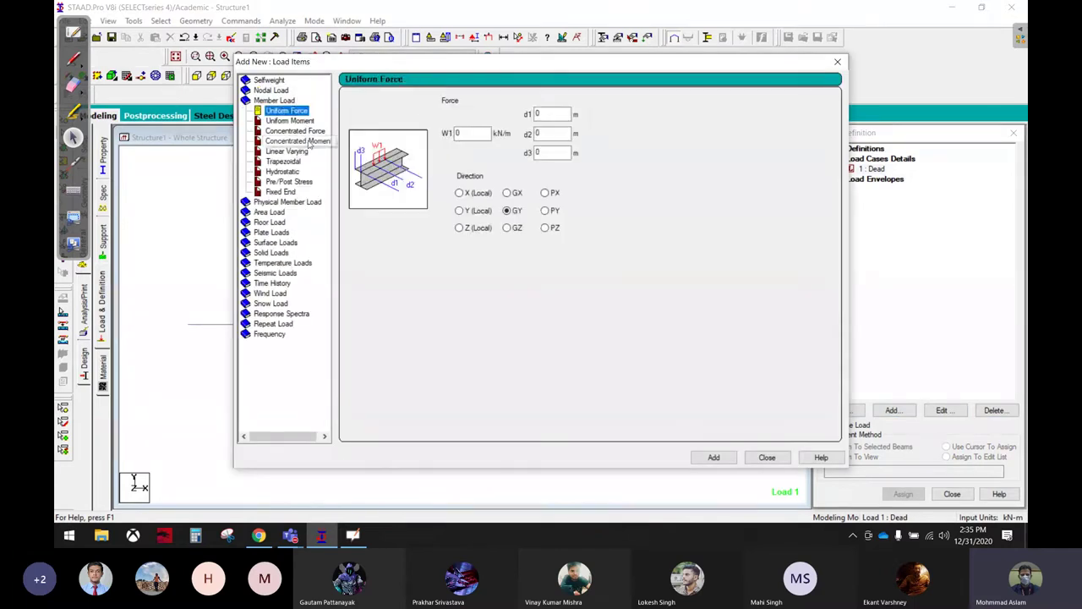
click(284, 161)
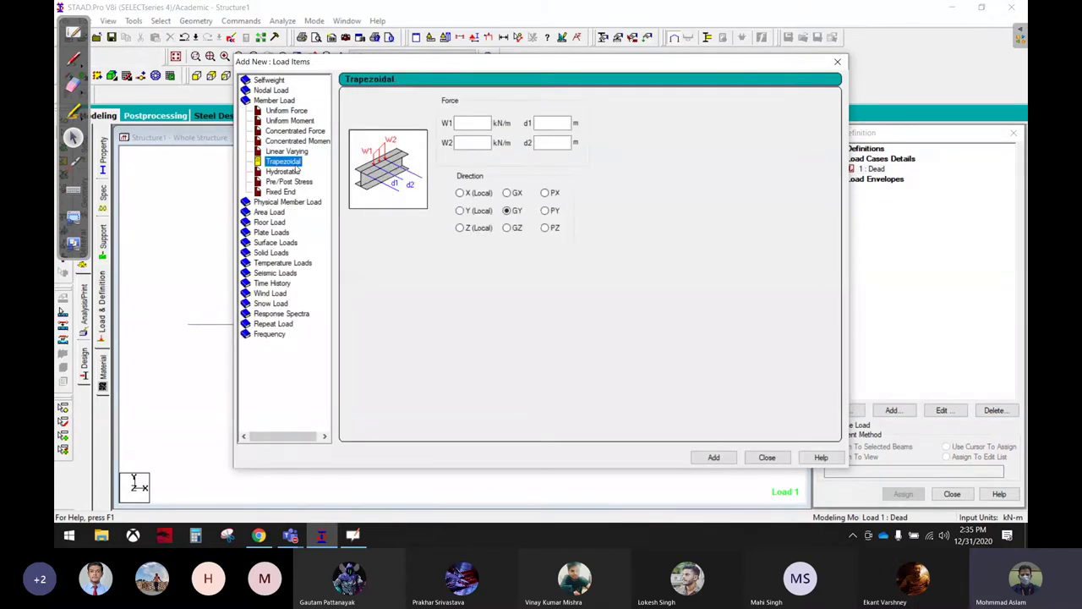
click(288, 151)
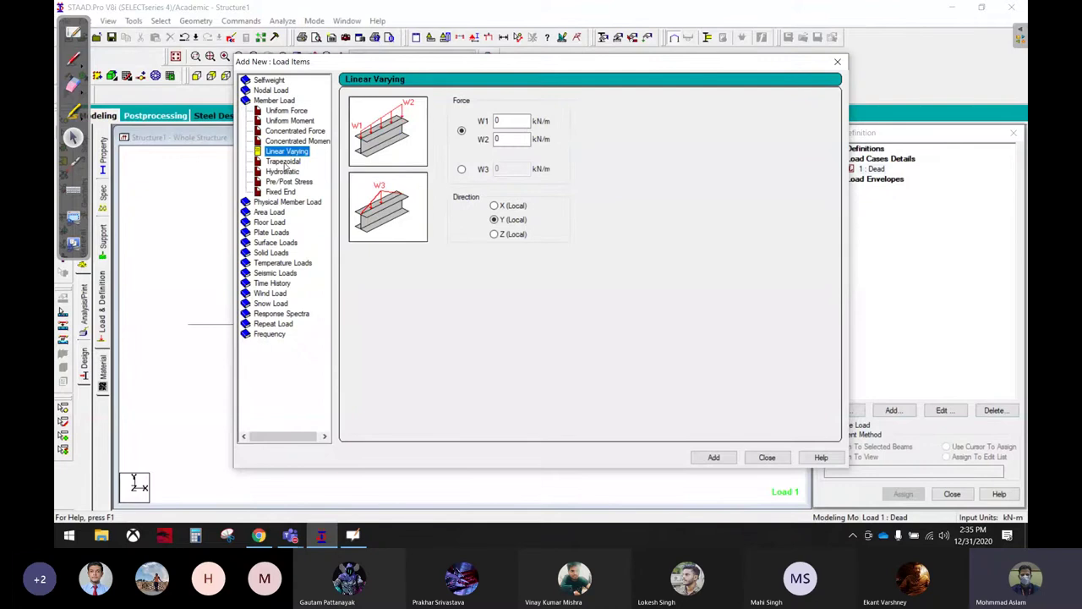
click(283, 161)
click(293, 153)
click(288, 162)
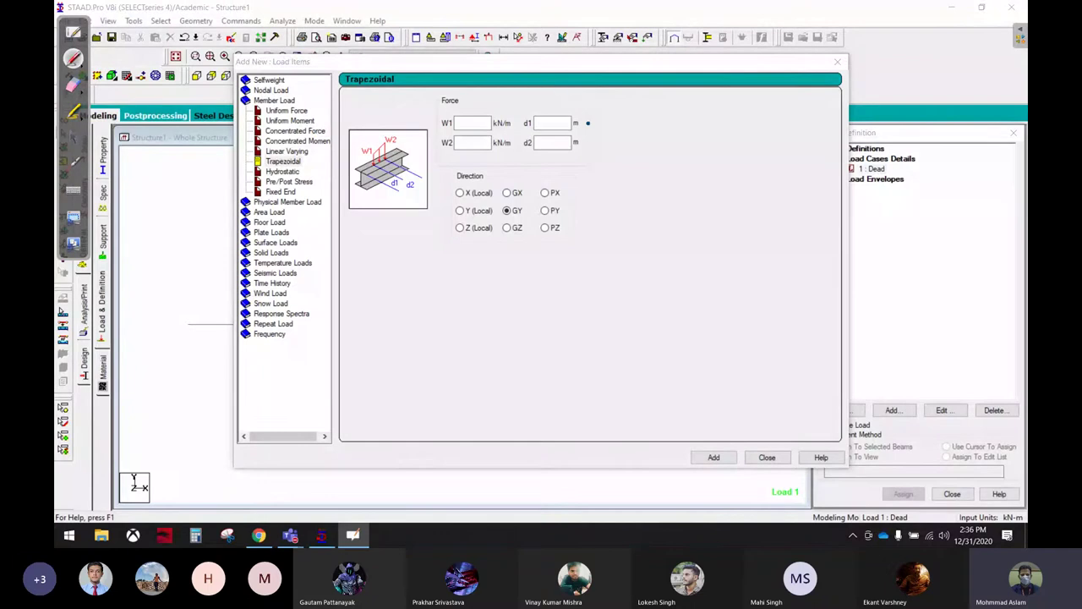
mouse_move(590, 124)
mouse_down()
mouse_move(555, 175)
mouse_move(549, 108)
mouse_up()
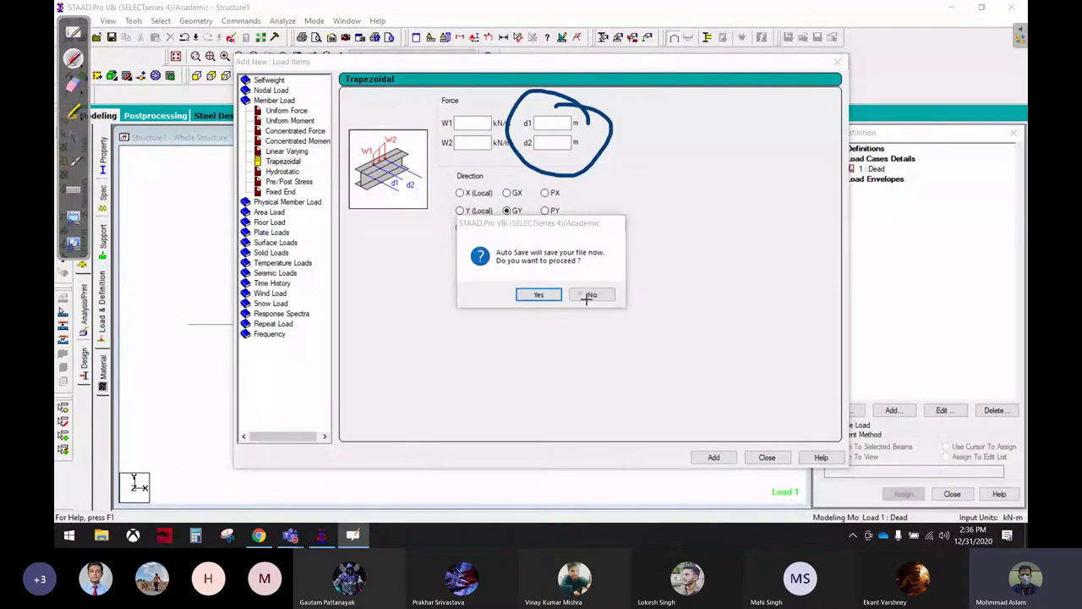
click(73, 137)
click(539, 295)
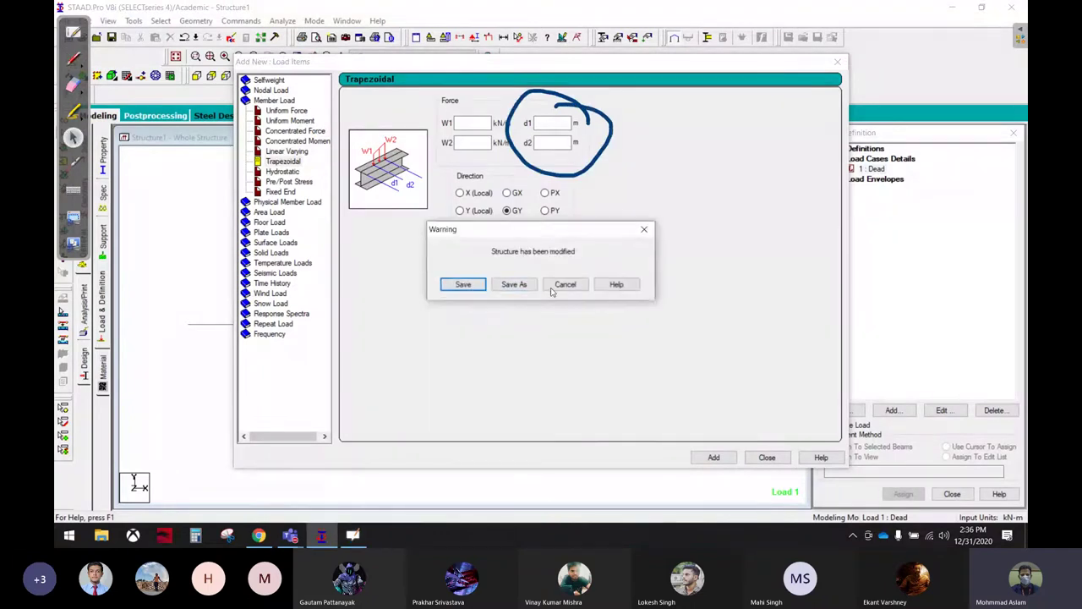
click(460, 287)
Sketch and then erase a triangular load over a 5m span, ending on the Trapezoidal page.
click(275, 152)
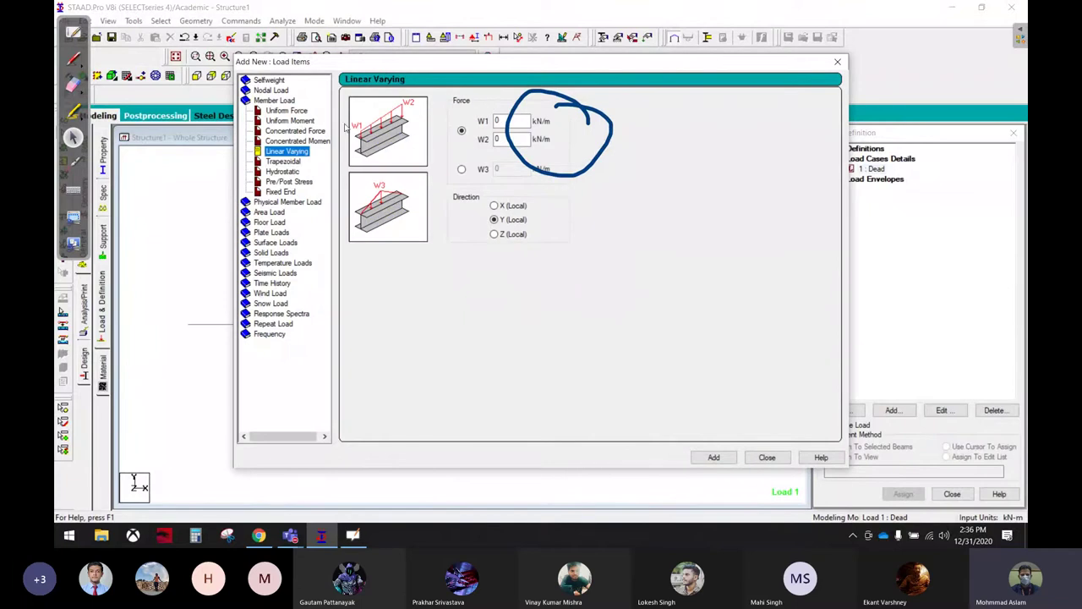
click(73, 59)
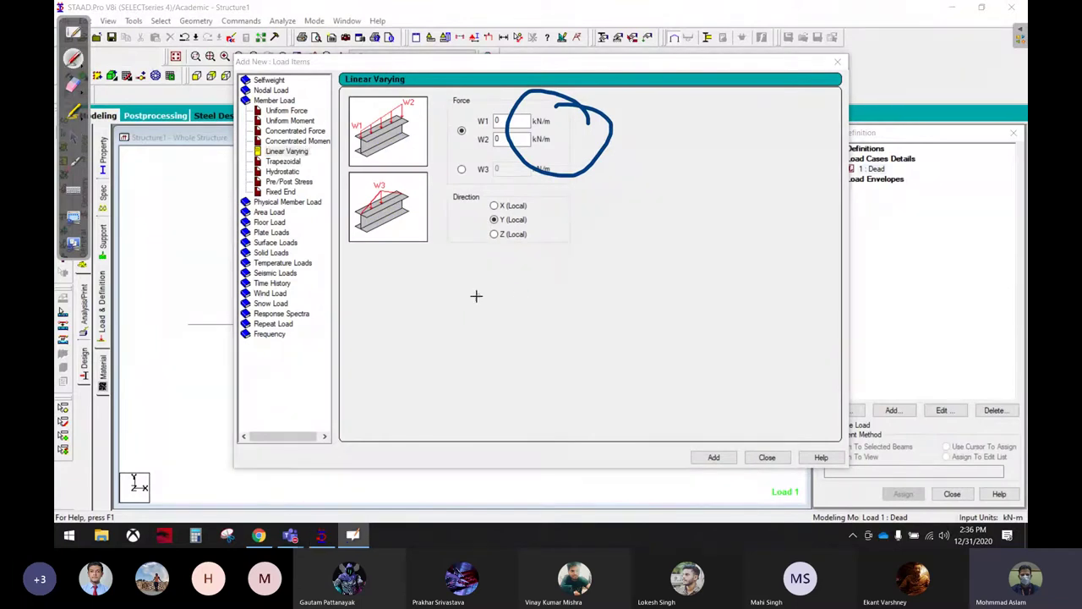
drag(474, 297, 751, 308)
mouse_move(615, 333)
mouse_down()
mouse_move(643, 333)
mouse_move(594, 358)
mouse_move(651, 354)
mouse_up()
mouse_move(475, 298)
mouse_down()
mouse_move(729, 206)
mouse_move(740, 306)
mouse_up()
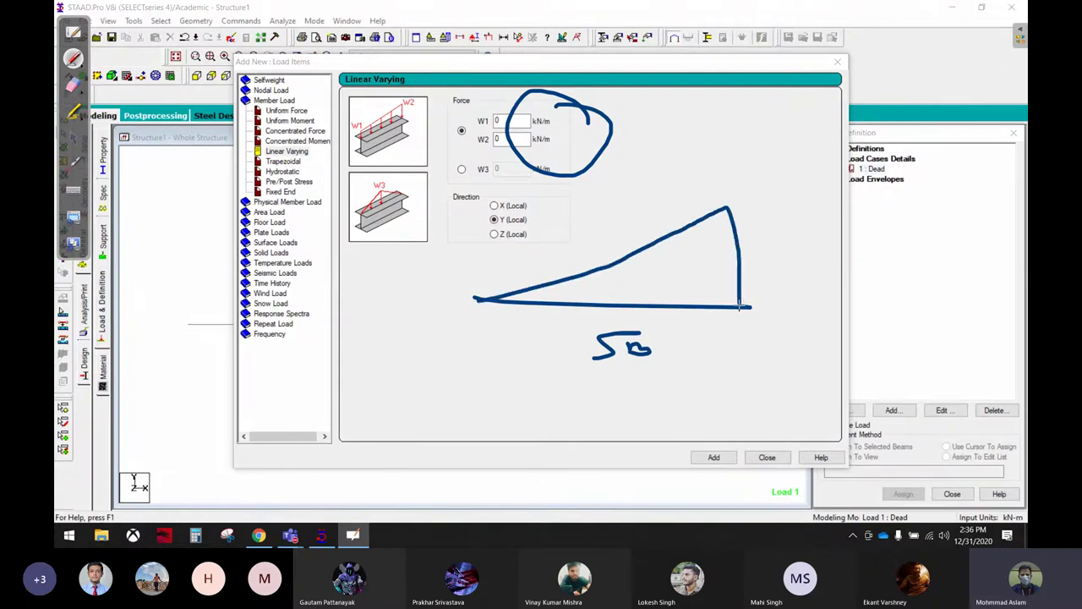
click(73, 85)
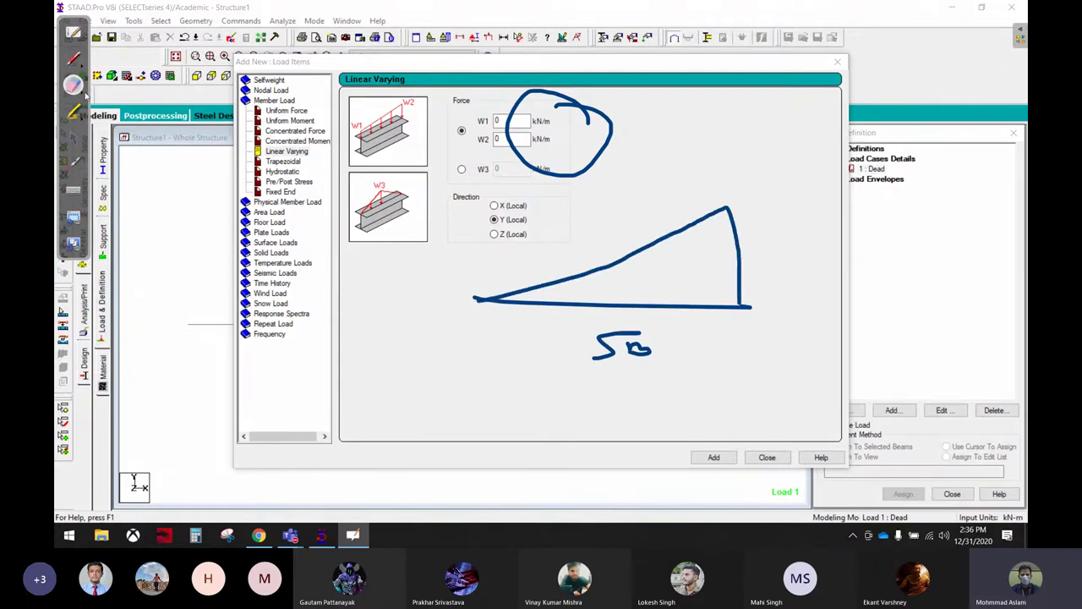
mouse_move(508, 288)
mouse_down()
mouse_move(744, 266)
mouse_move(617, 326)
mouse_move(733, 343)
mouse_up()
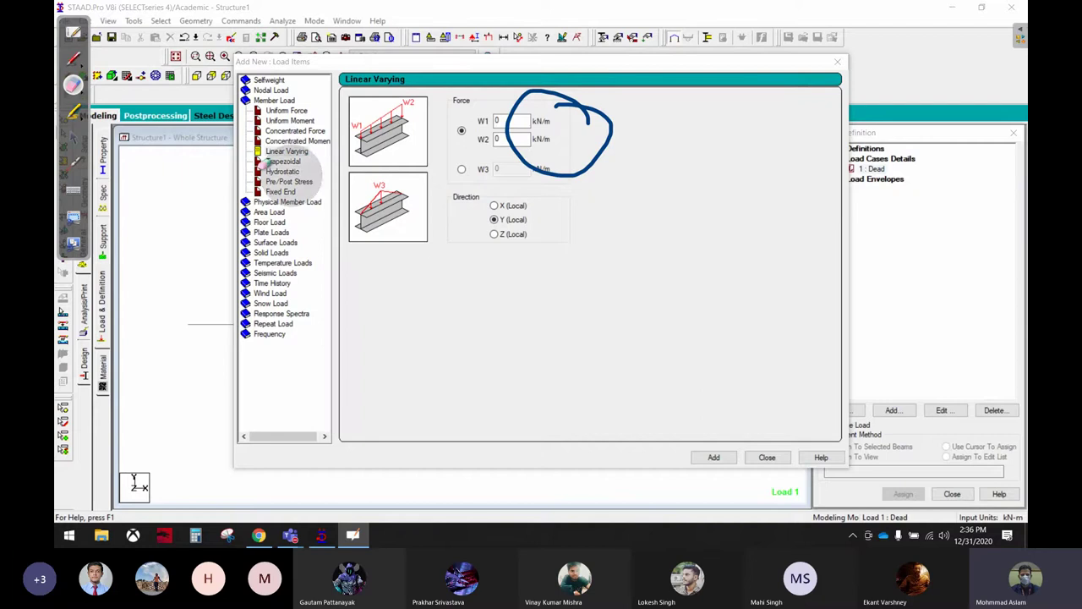
click(72, 138)
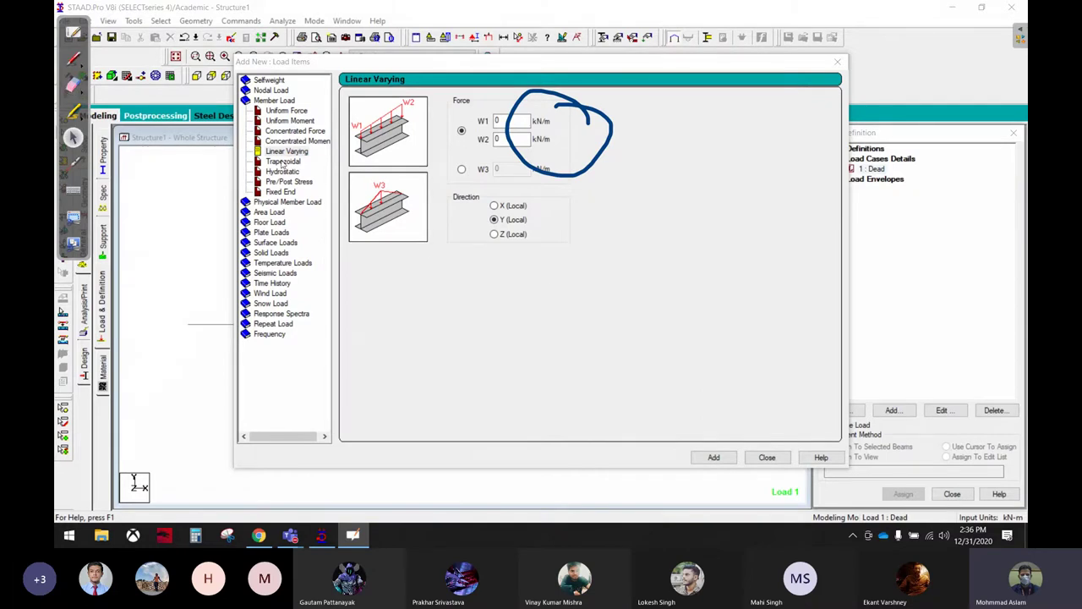
click(285, 161)
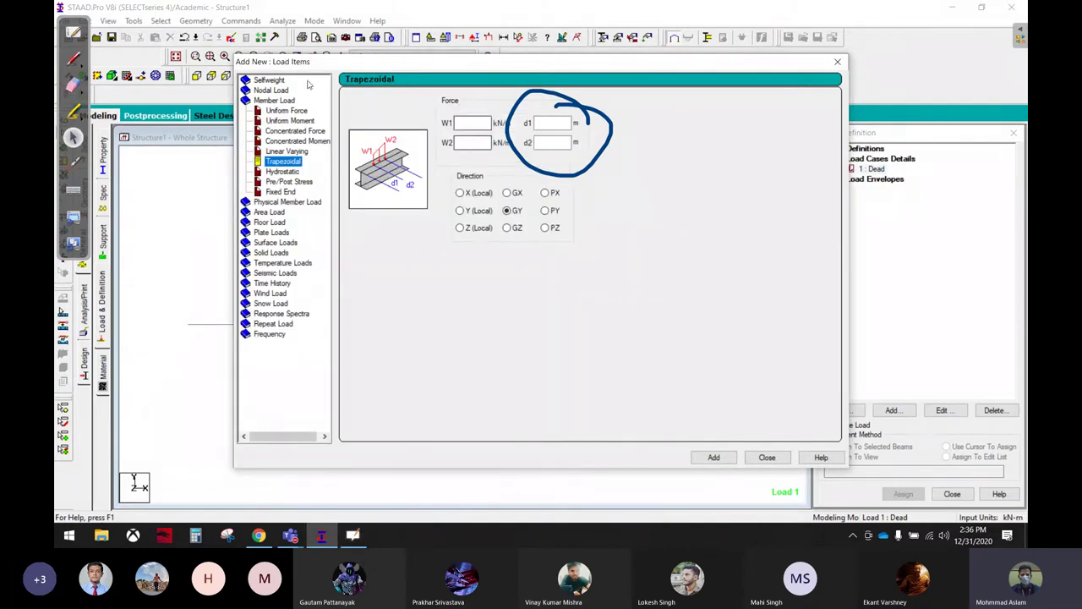
Erase the d1/d2 circle and enter a trapezoidal load W1 -2, W2 -4, d1 2, d2 4.
click(73, 84)
drag(590, 137, 570, 80)
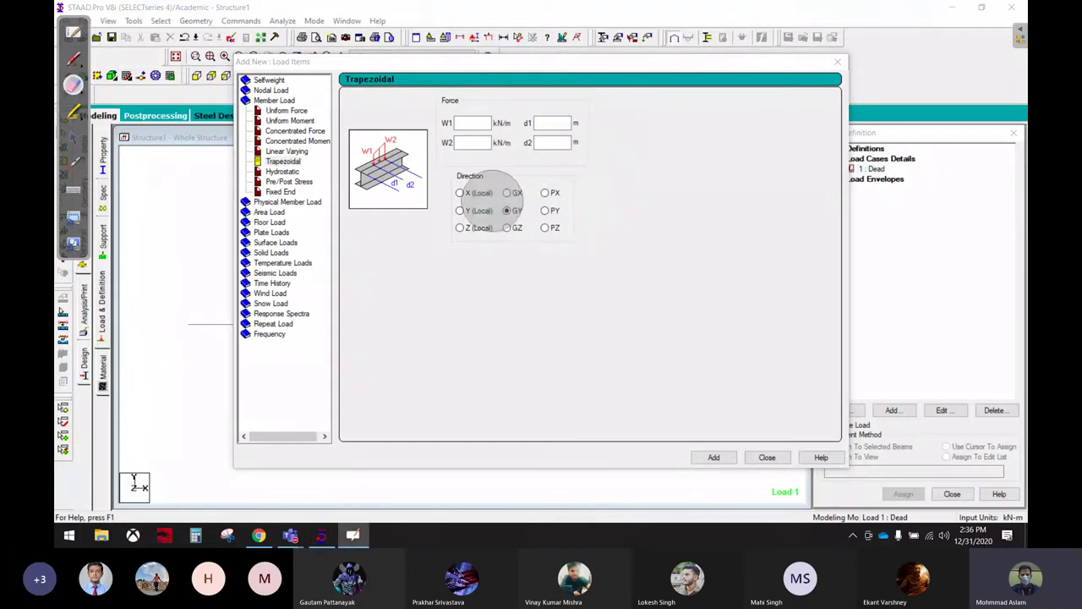
click(72, 137)
click(467, 124)
text(-2)
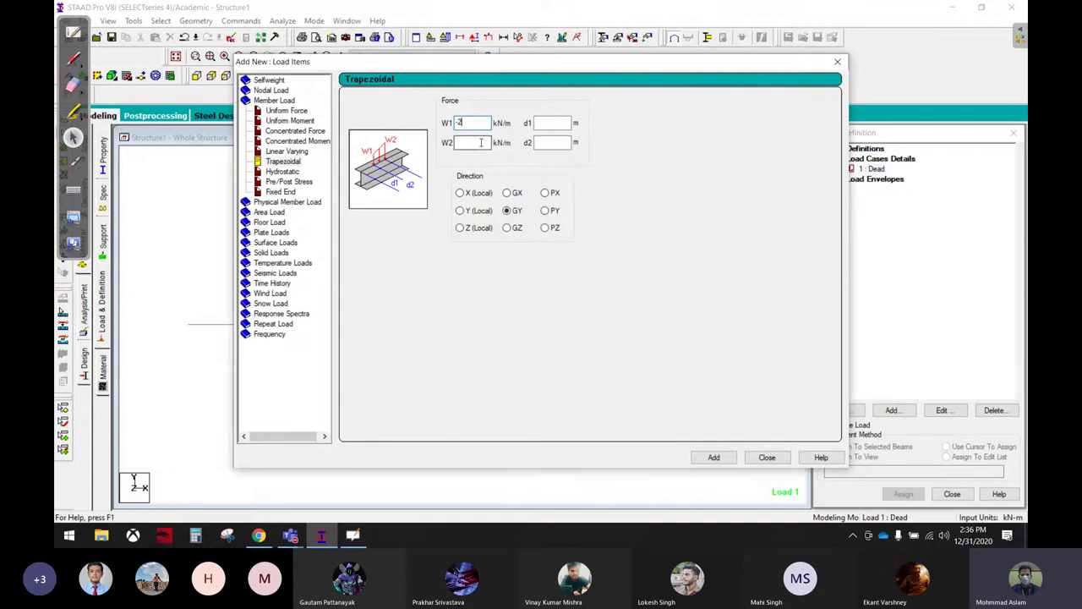
click(481, 142)
click(551, 123)
text(2)
click(552, 144)
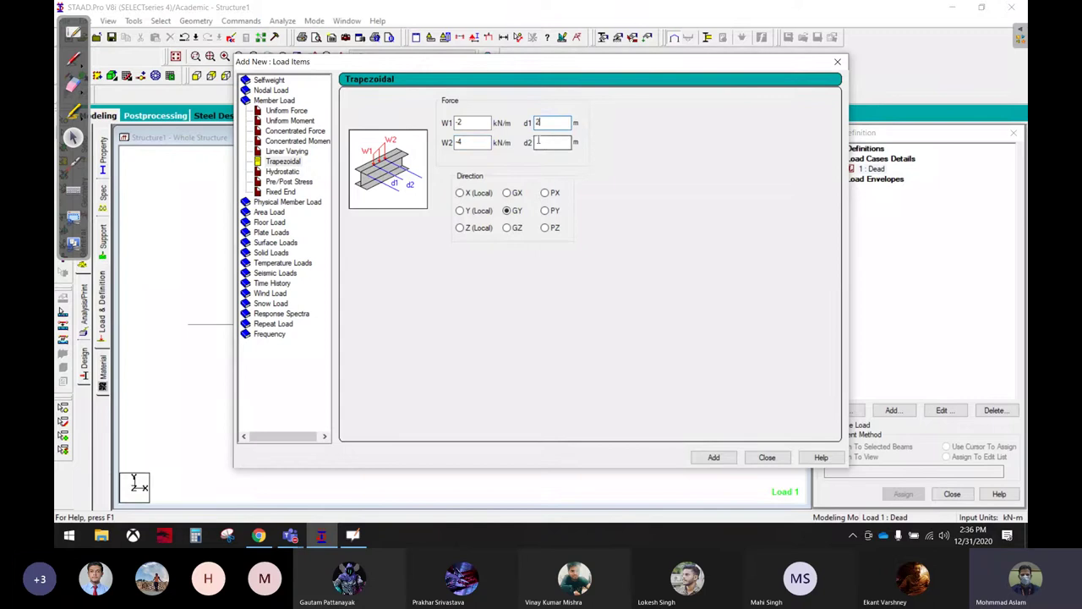
text(4)
Add the TRAP GY load to the Dead case and assign it to the beam.
click(714, 458)
click(767, 458)
click(909, 179)
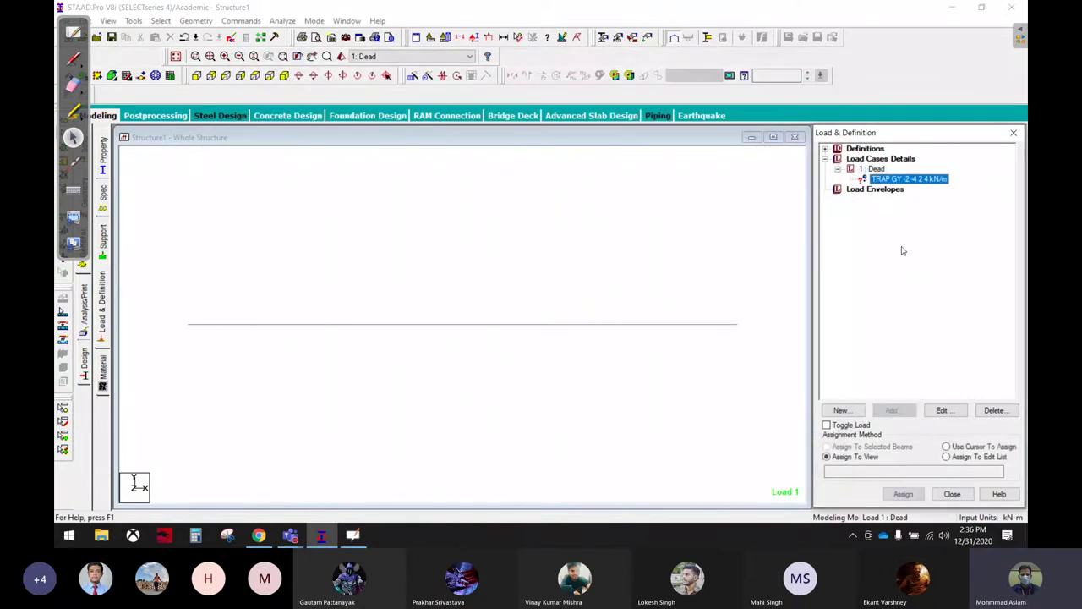
click(903, 494)
click(937, 350)
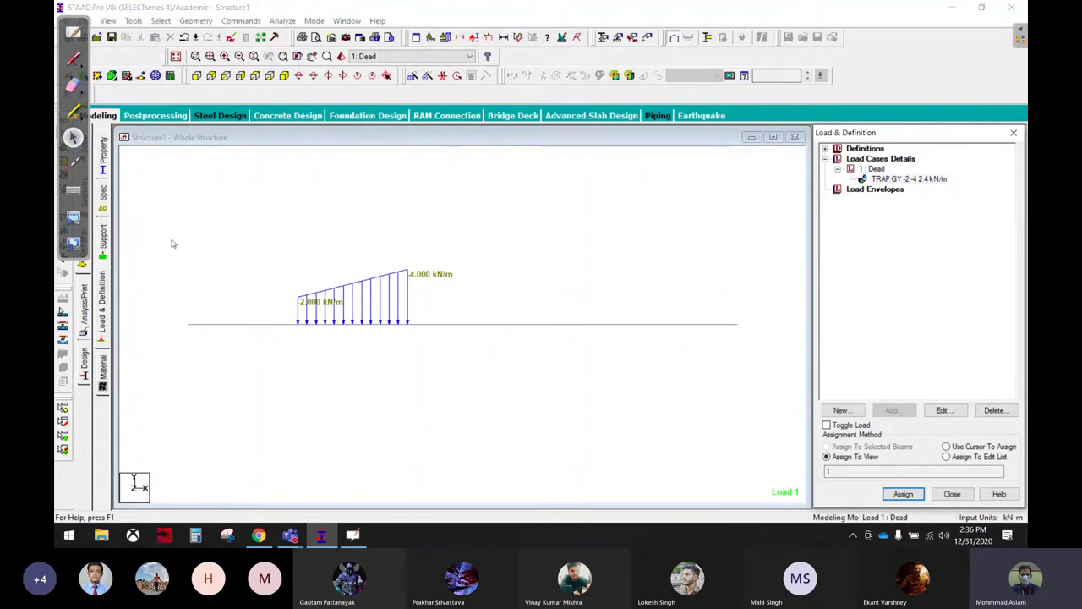
Pick the red pen on the OpenBoard page and return to the STAAD.Pro model.
click(76, 34)
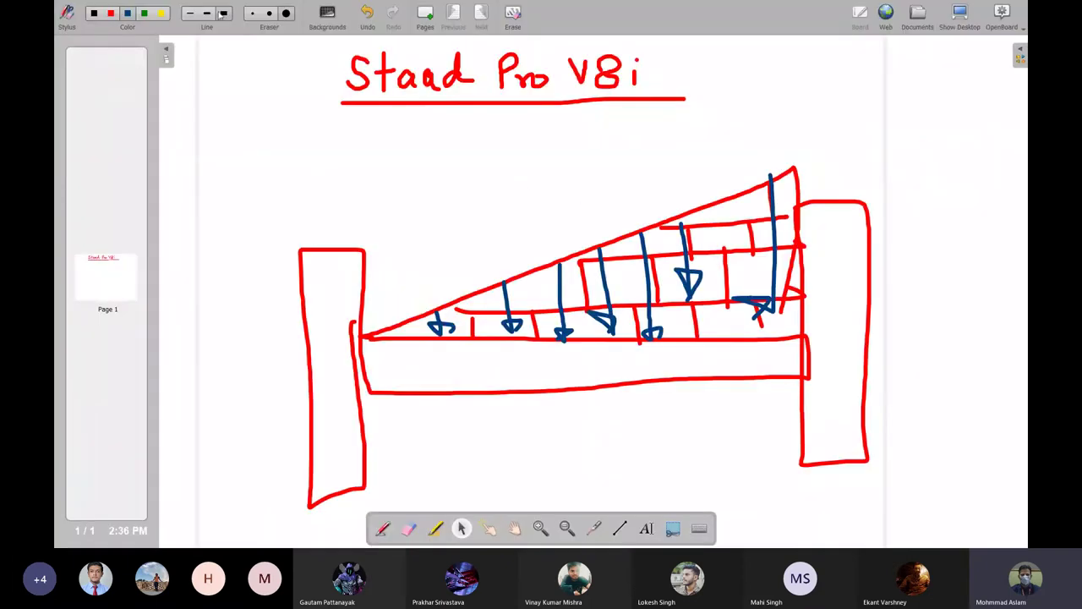
click(110, 13)
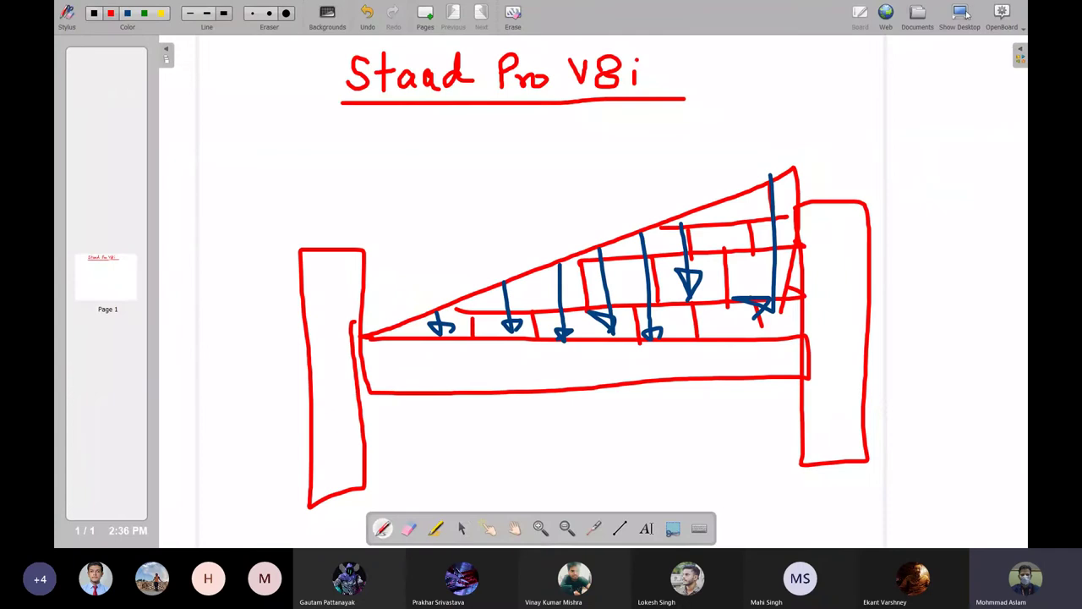
click(964, 13)
click(72, 58)
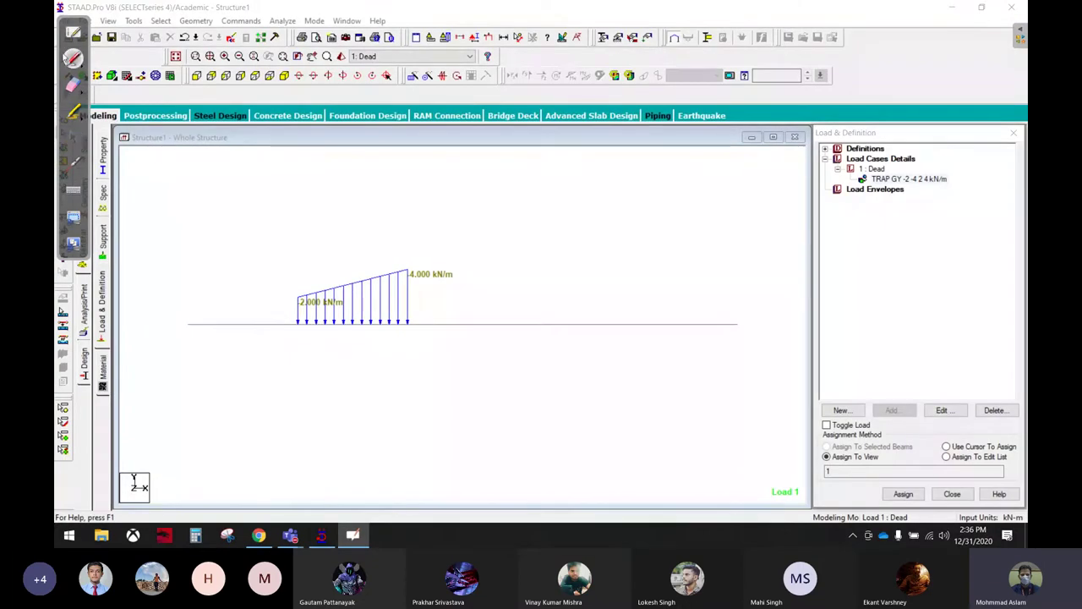
mouse_move(185, 334)
mouse_down()
mouse_move(183, 361)
mouse_move(296, 353)
mouse_move(296, 372)
mouse_up()
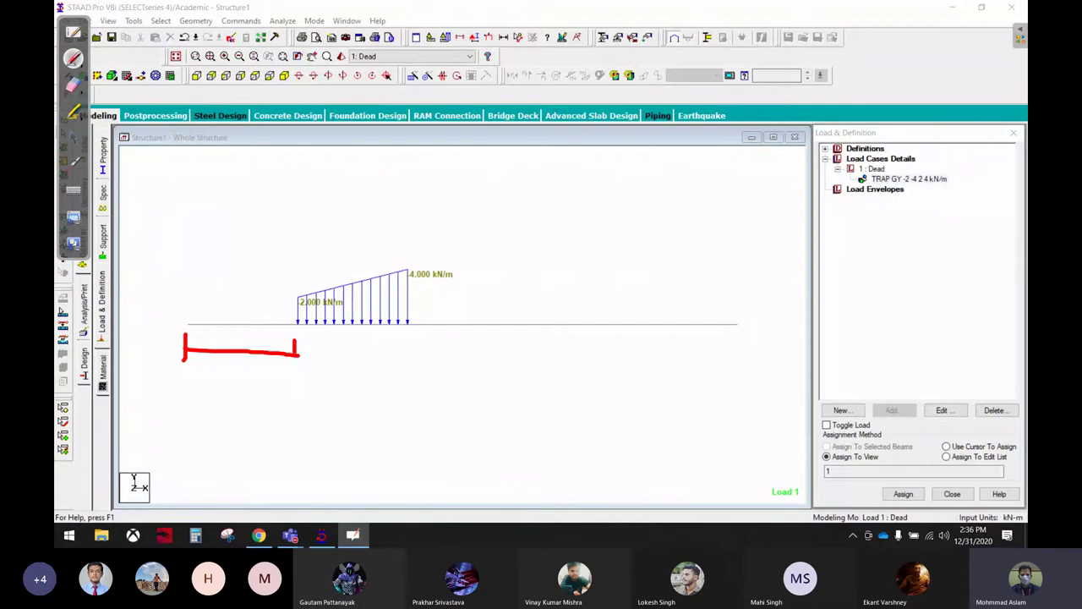
drag(212, 373, 274, 403)
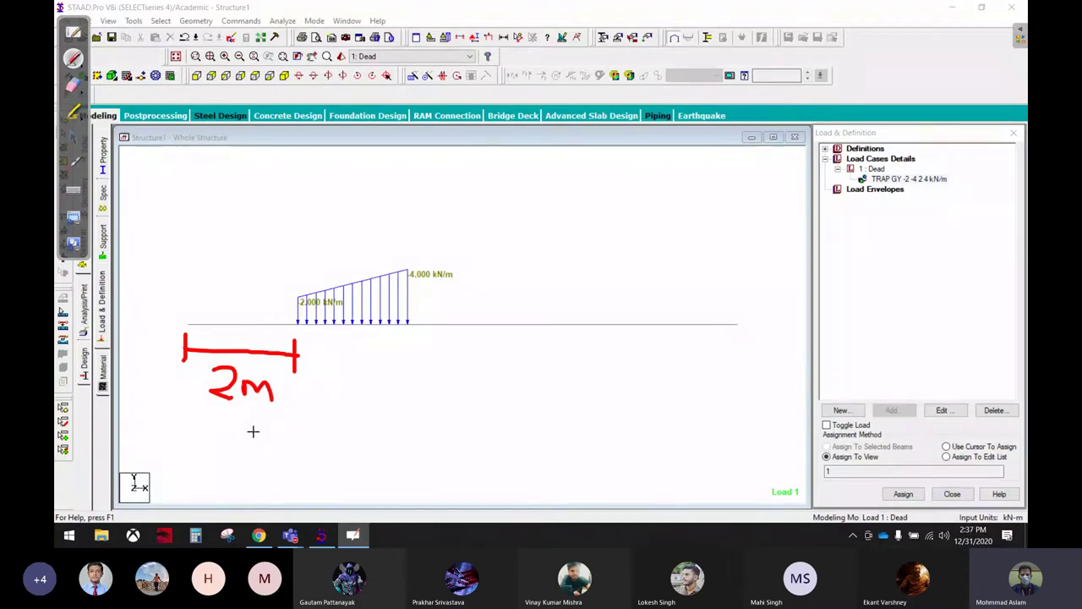
drag(242, 429, 277, 448)
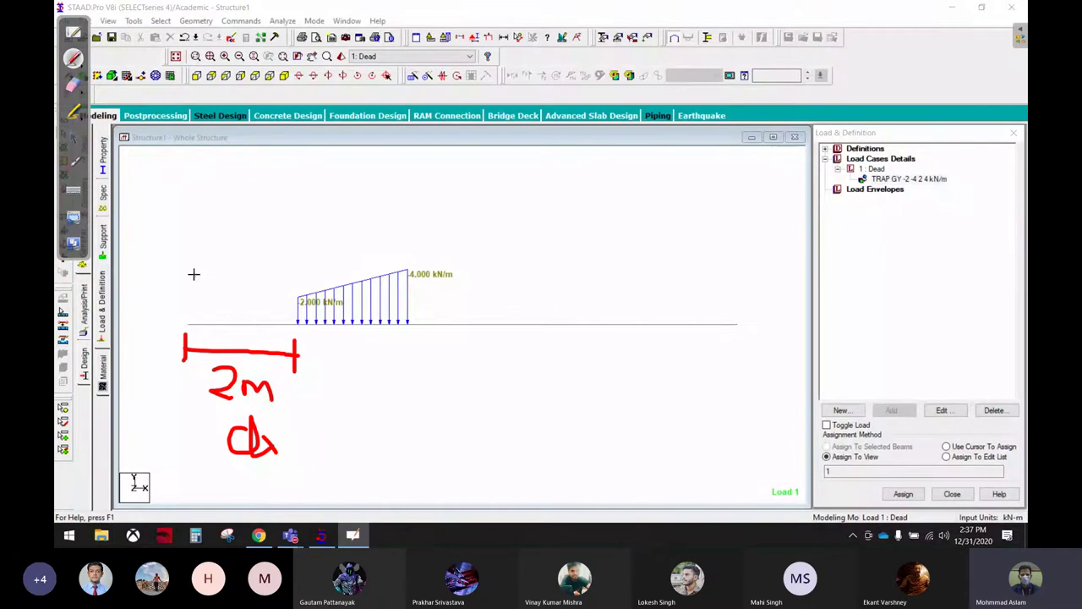
mouse_move(182, 262)
mouse_down()
mouse_move(183, 300)
mouse_move(419, 284)
mouse_move(379, 302)
mouse_up()
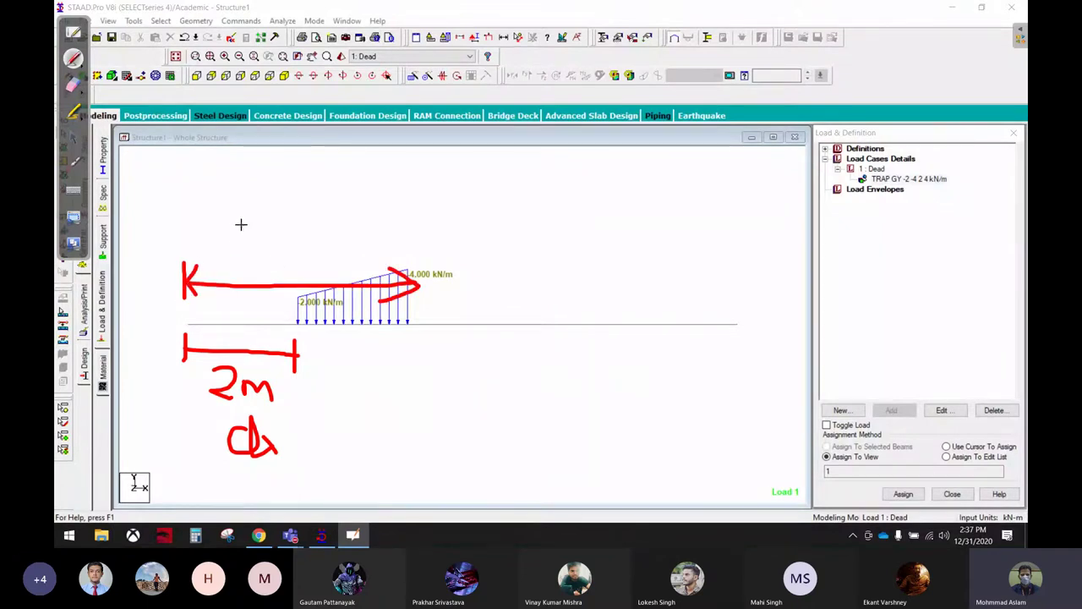
mouse_move(240, 224)
mouse_down()
mouse_move(273, 259)
mouse_move(418, 218)
mouse_up()
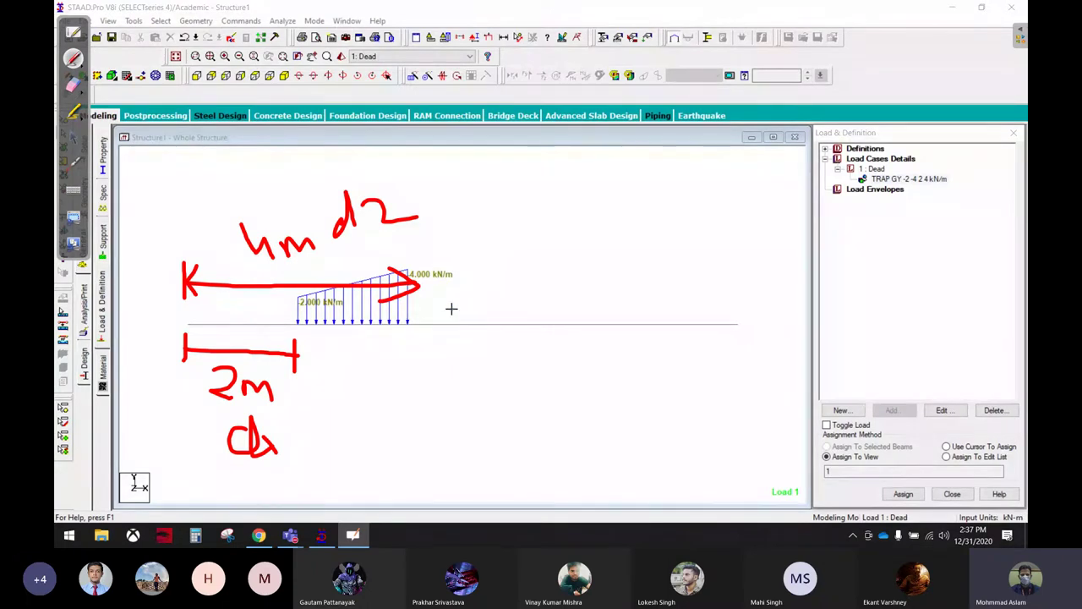
mouse_move(372, 211)
mouse_down()
mouse_move(145, 381)
mouse_move(174, 312)
mouse_up()
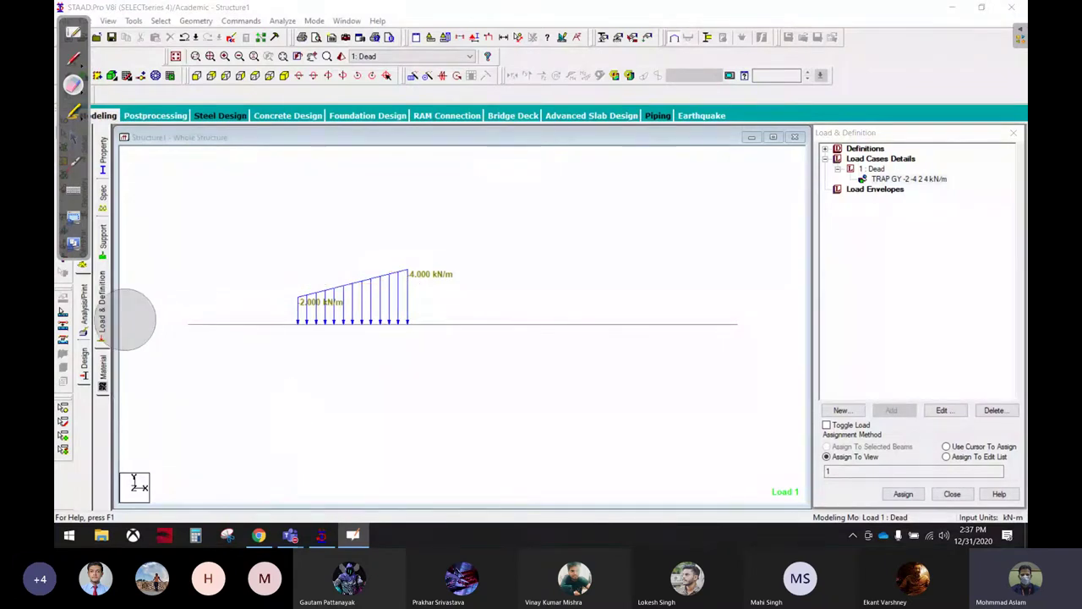
Sketch a second load sloping down from the 4 kN/m peak and box the sketched loads.
click(73, 58)
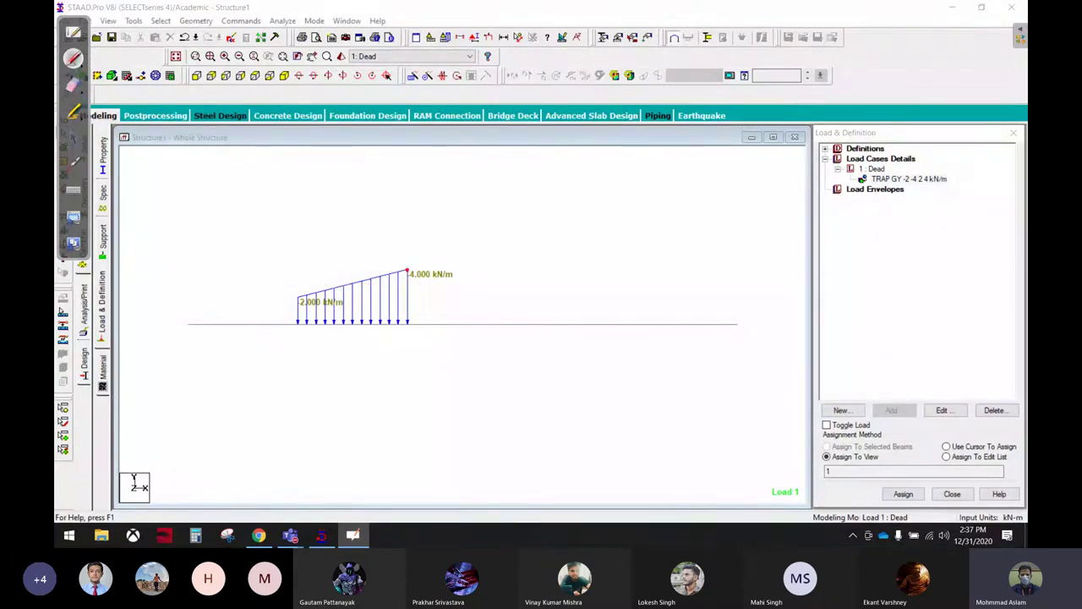
drag(408, 270, 517, 324)
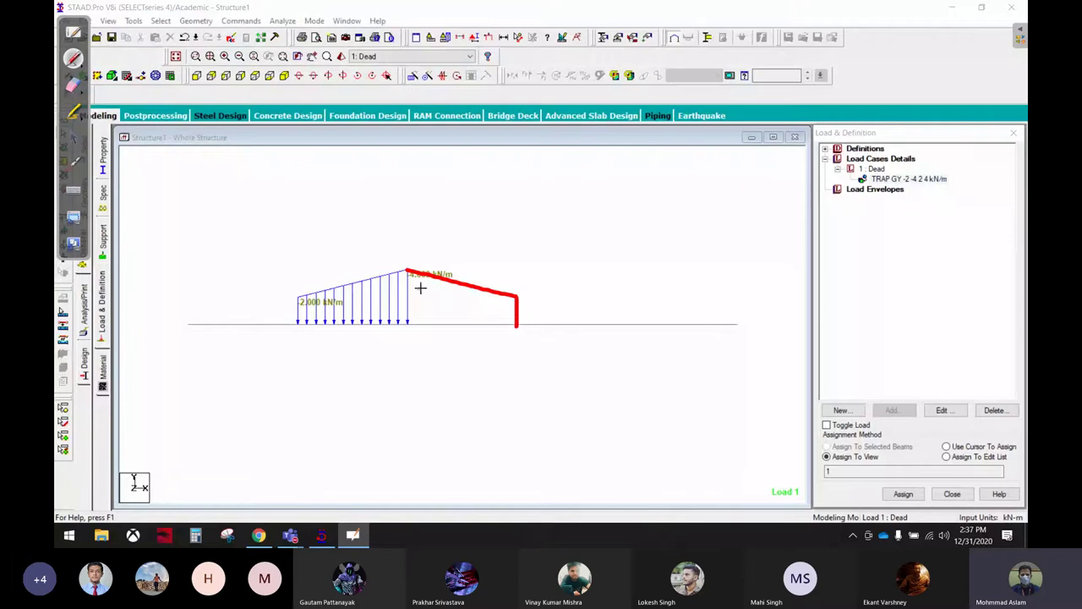
mouse_move(428, 275)
mouse_down()
mouse_move(433, 320)
mouse_move(497, 325)
mouse_move(504, 313)
mouse_up()
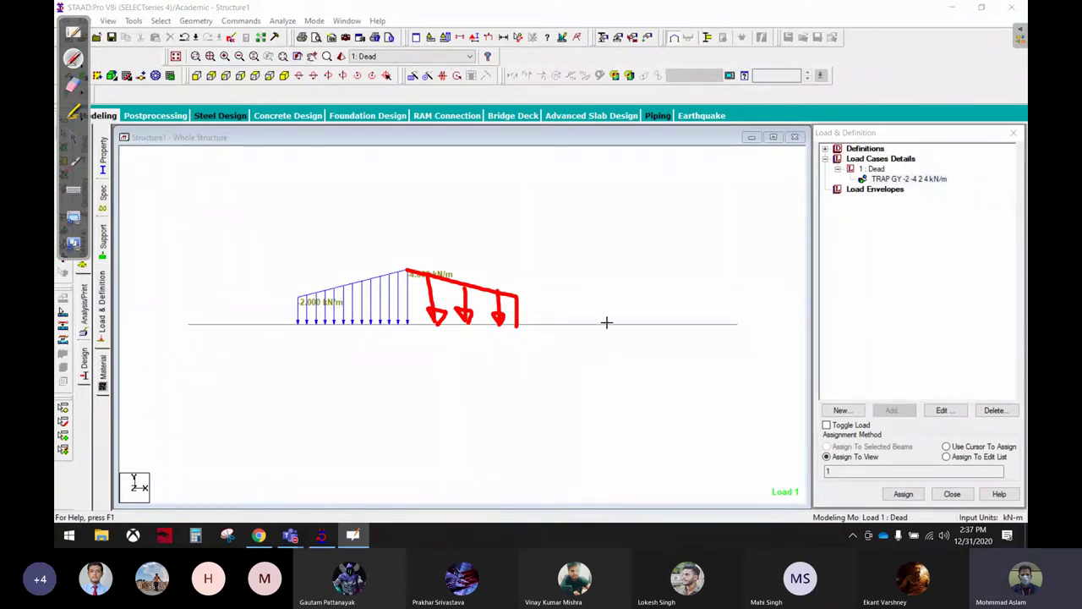
mouse_move(547, 224)
mouse_down()
mouse_move(294, 381)
mouse_move(265, 310)
mouse_move(562, 232)
mouse_up()
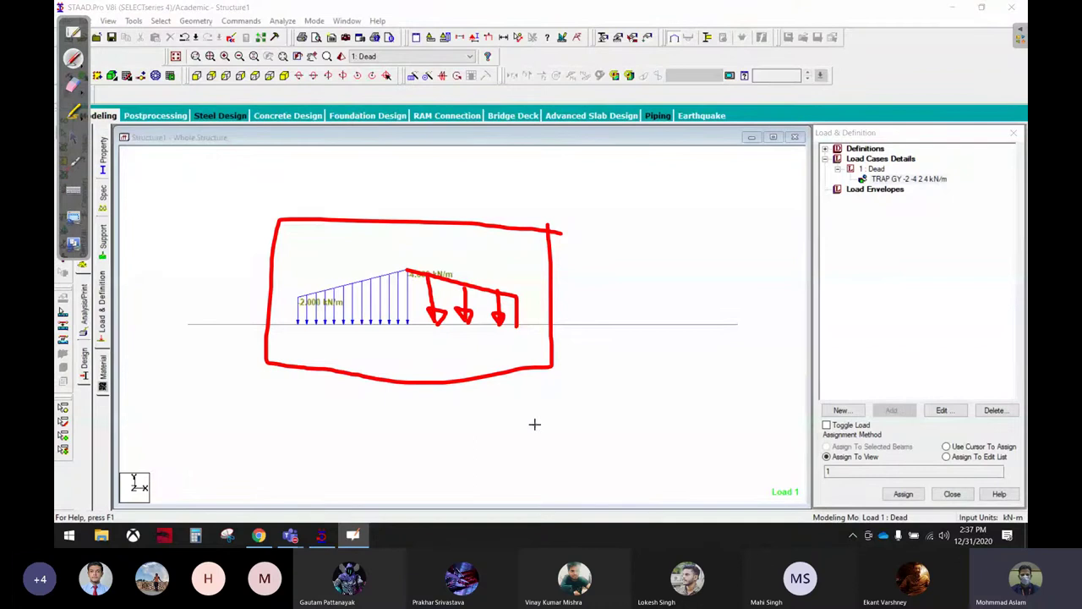
Label the sketch -4 and -2 and draw dimension lines below the beam marked 4m.
drag(402, 253, 441, 247)
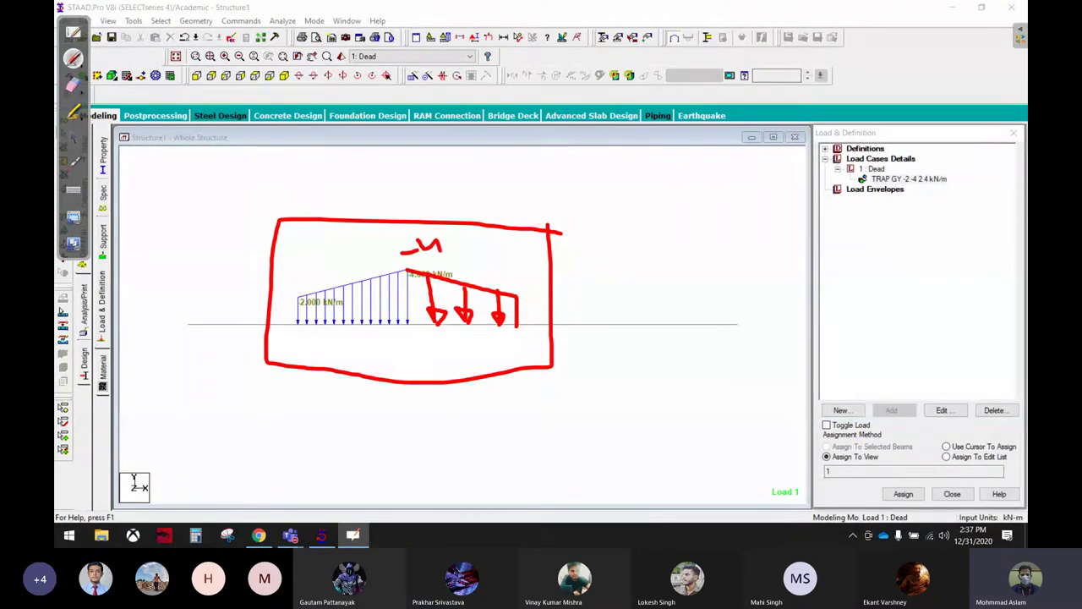
drag(505, 276, 558, 270)
mouse_move(194, 347)
mouse_down()
mouse_move(205, 414)
mouse_move(442, 399)
mouse_move(438, 427)
mouse_up()
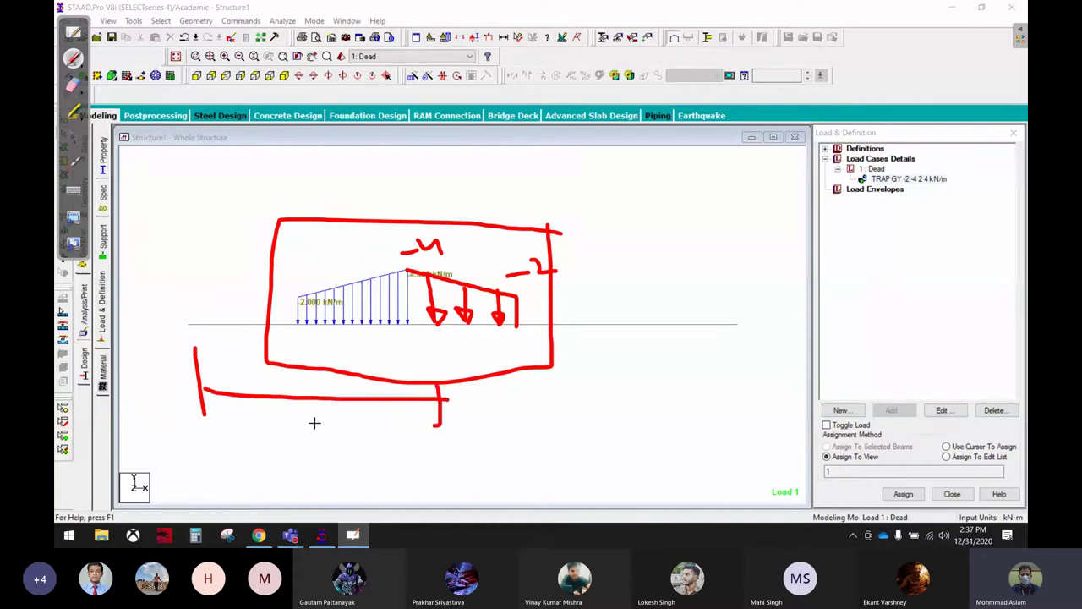
mouse_move(314, 421)
mouse_down()
mouse_move(305, 457)
mouse_move(344, 451)
mouse_move(360, 463)
mouse_up()
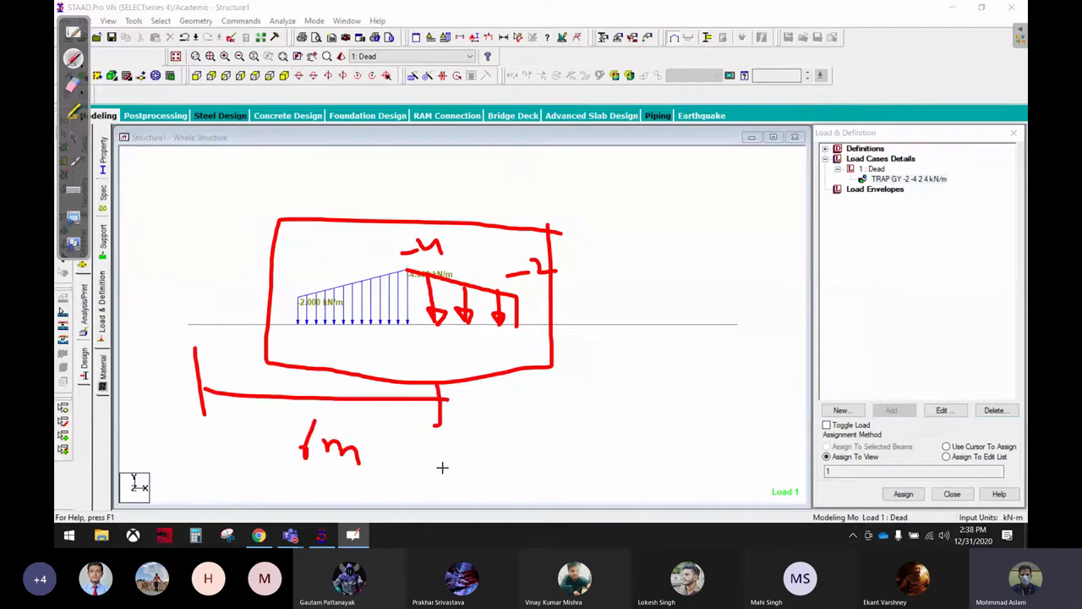
mouse_move(214, 455)
mouse_down()
mouse_move(216, 484)
mouse_move(541, 478)
mouse_move(532, 499)
mouse_up()
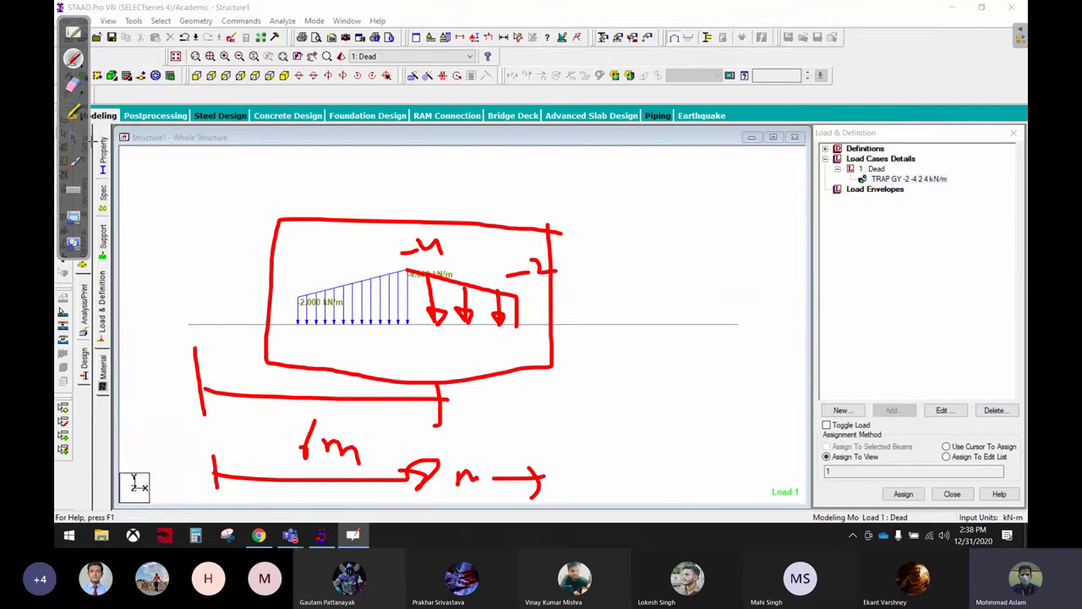
Add a Dead-case trapezoidal load of -4 to -2 kN/m from 6 m to 8 m and assign it to the beam.
click(73, 137)
click(876, 169)
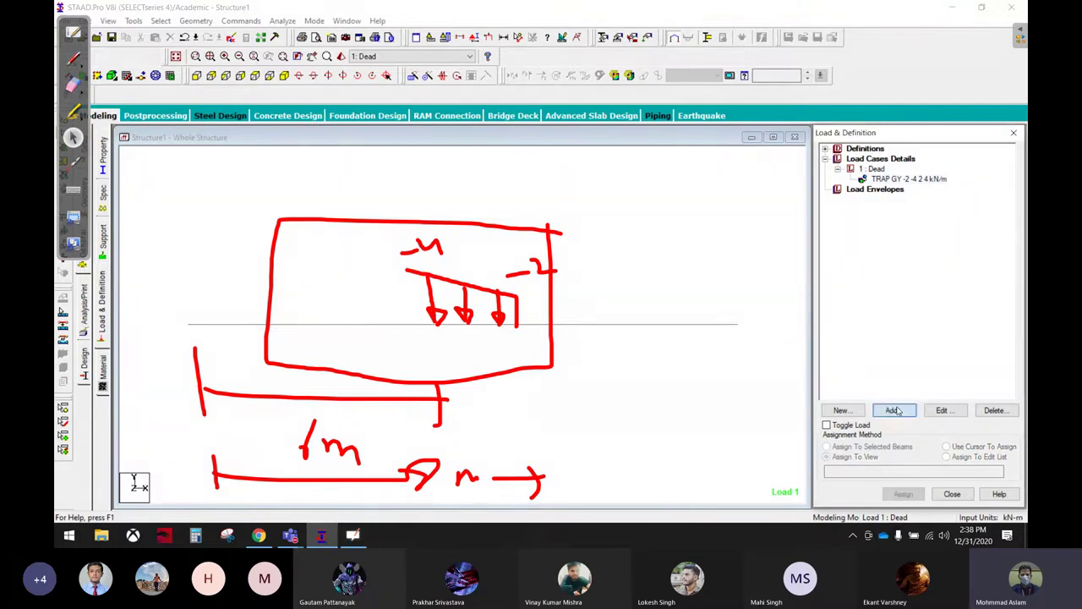
click(893, 410)
click(275, 111)
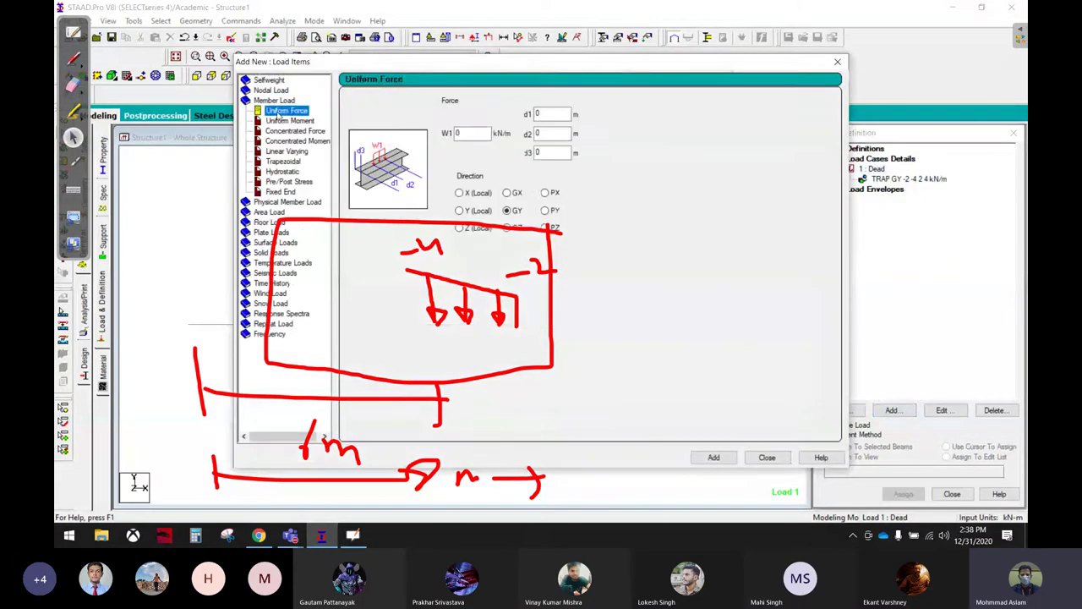
click(284, 162)
click(468, 123)
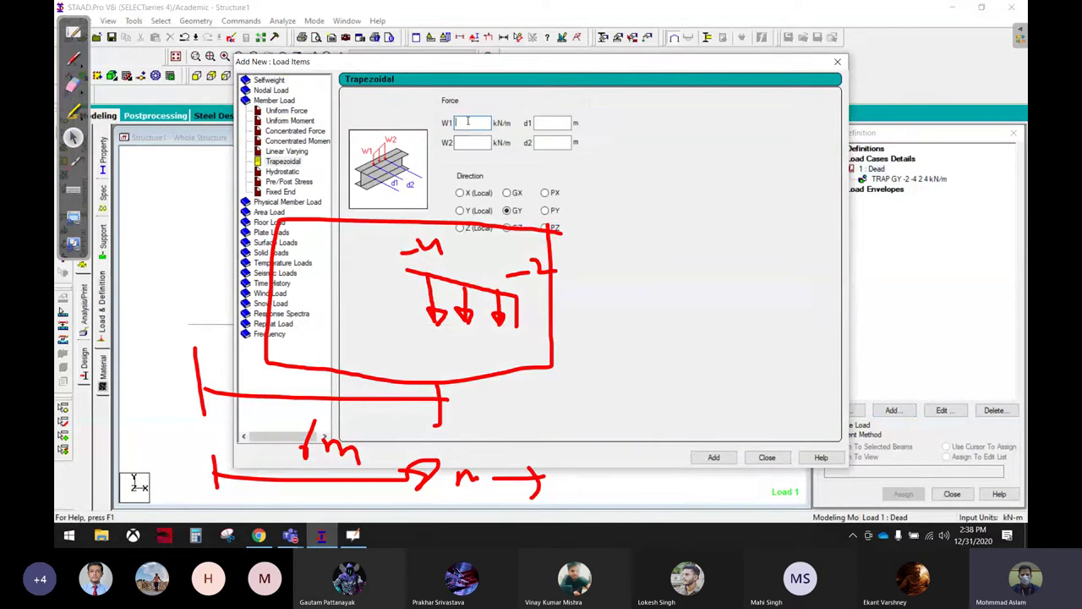
text(-4)
text(-2)
text(6)
key(Tab)
text(8)
click(715, 458)
click(767, 458)
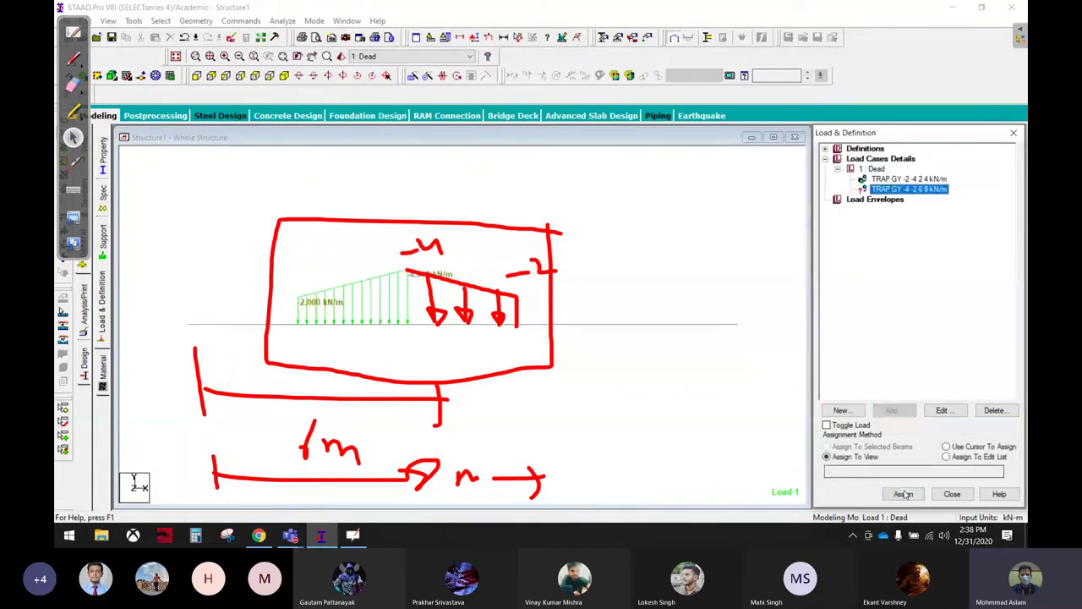
click(903, 494)
click(939, 349)
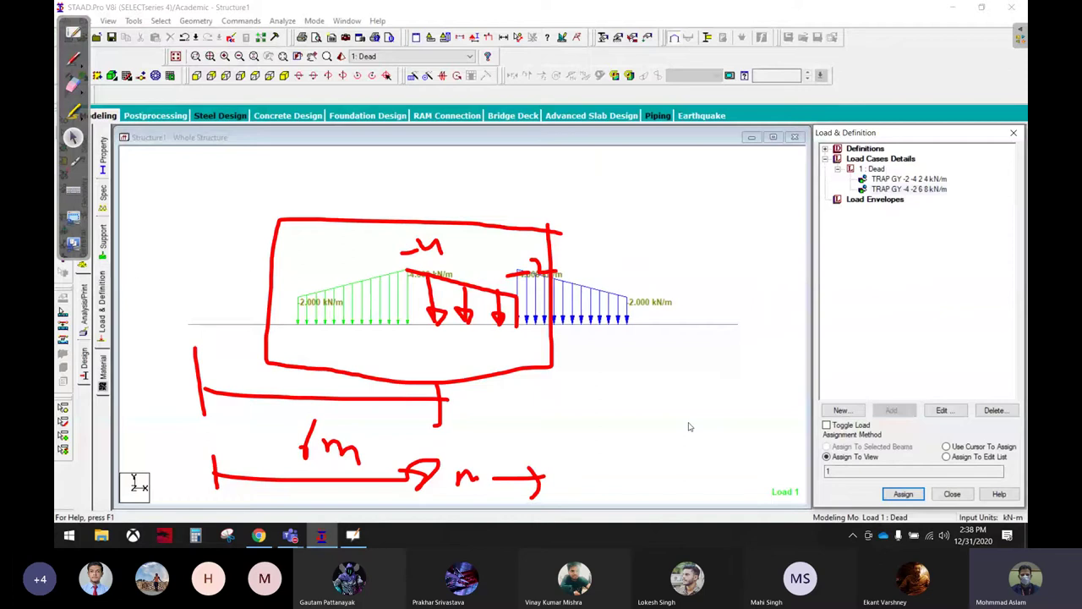
Review the first trapezoidal load's settings and close them unchanged.
click(681, 414)
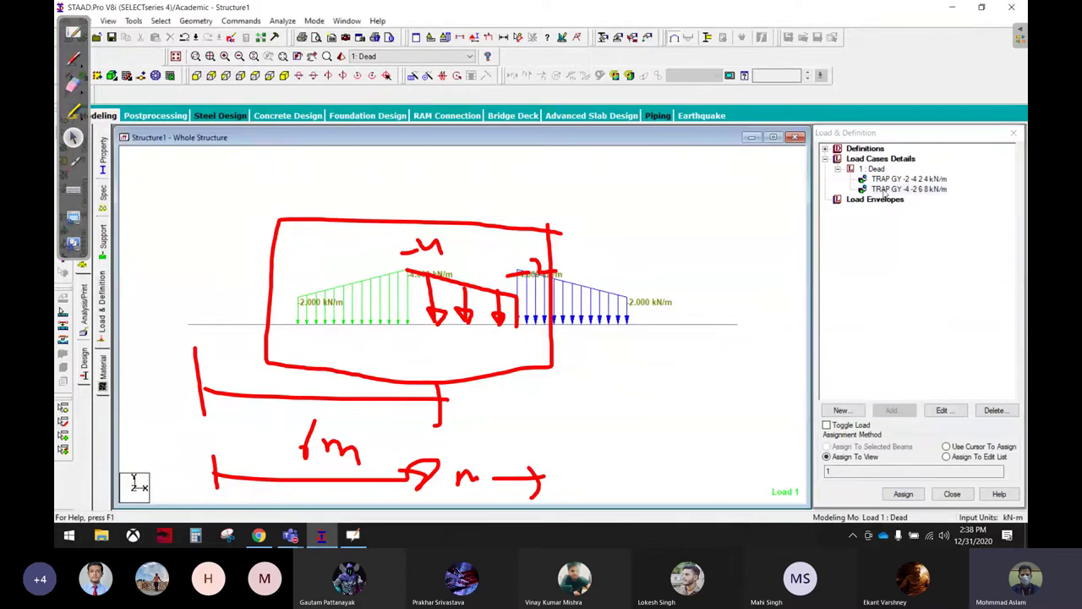
double_click(908, 179)
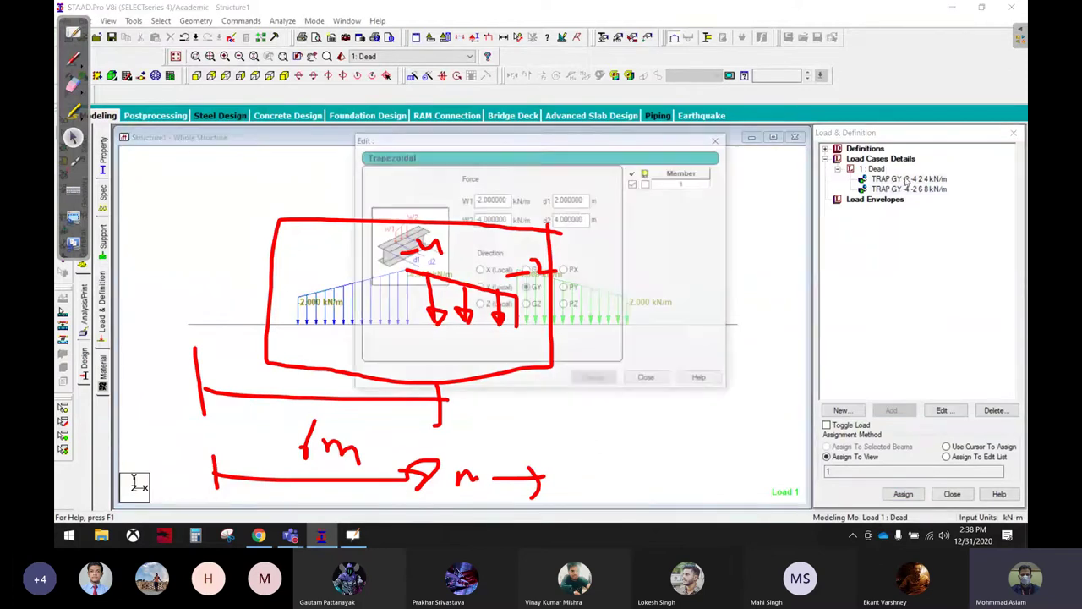
click(719, 139)
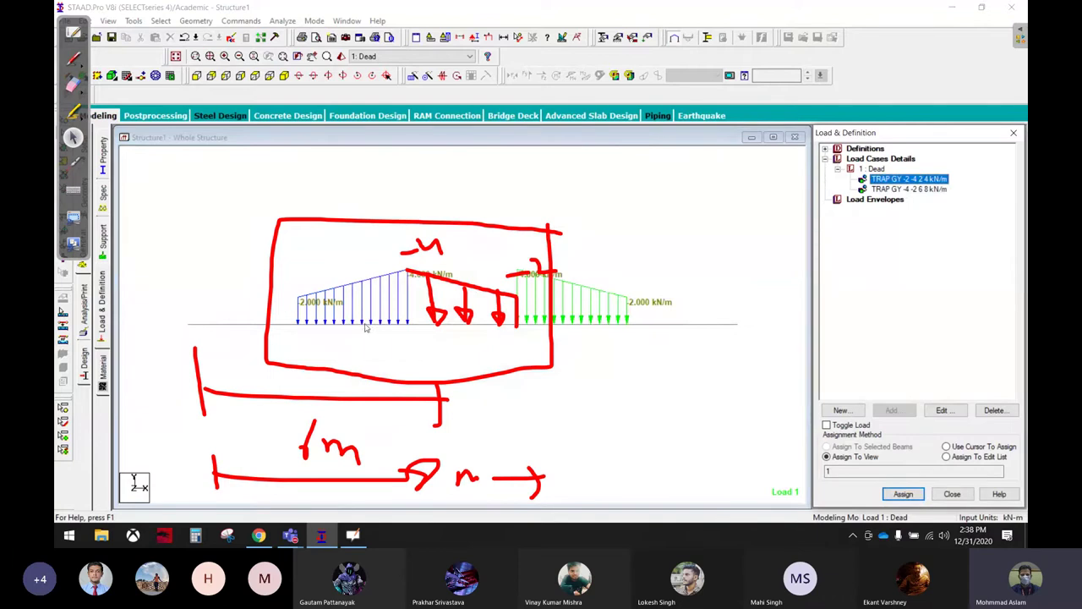
Erase the earlier red sketch and write red 2m labels beside and above the first load.
click(73, 84)
mouse_move(406, 254)
mouse_down()
mouse_move(365, 400)
mouse_move(576, 468)
mouse_move(169, 394)
mouse_move(206, 391)
mouse_up()
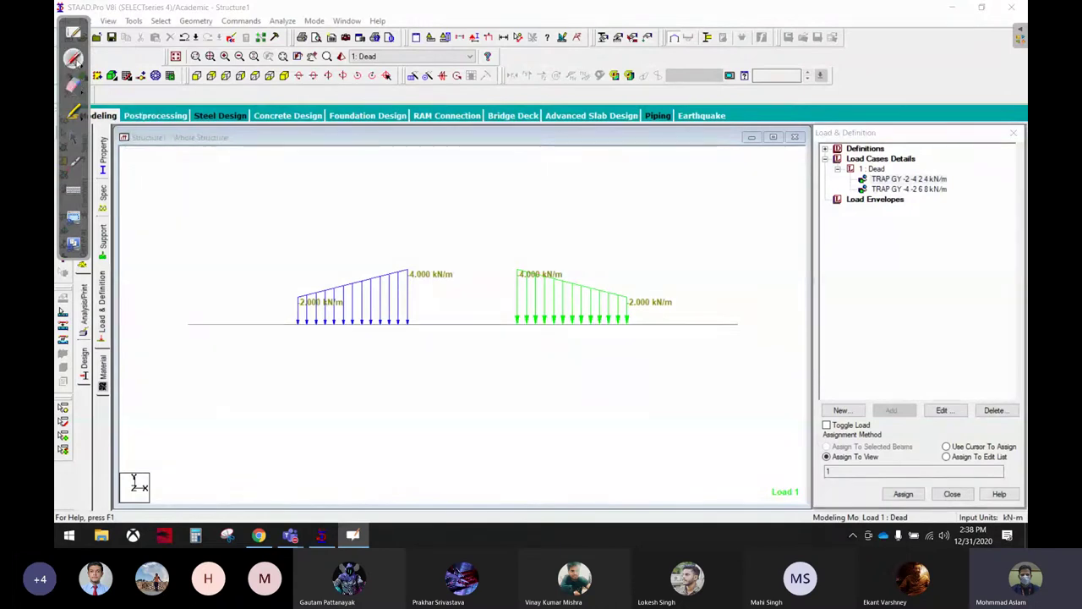
click(73, 59)
drag(214, 295, 251, 313)
drag(324, 266, 349, 273)
drag(347, 269, 358, 266)
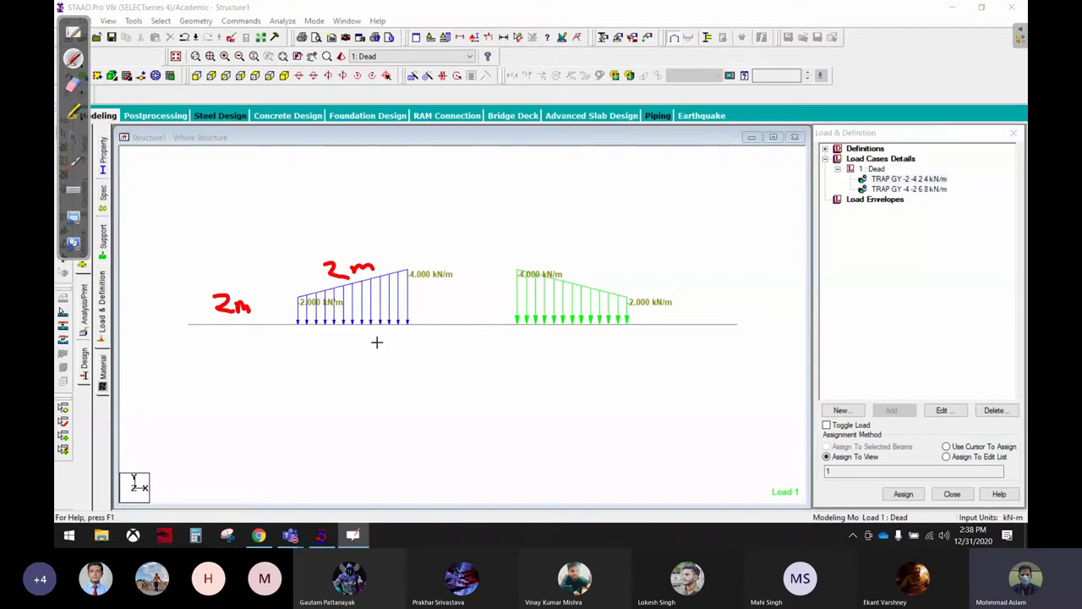
Change the second trapezoidal load's distances to start at 4 m and end at 6 m.
click(73, 138)
double_click(909, 188)
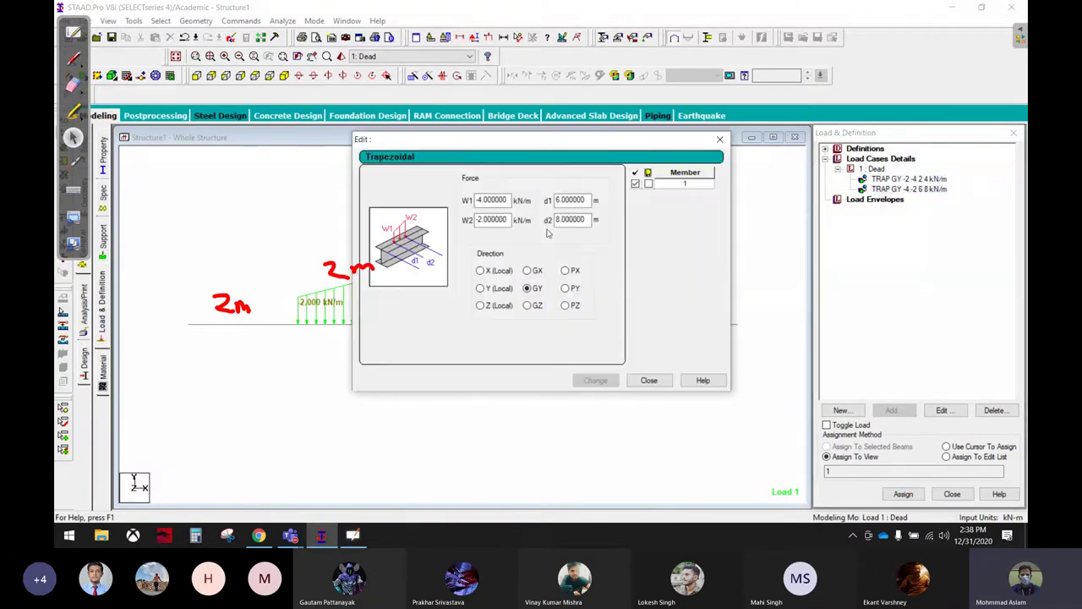
double_click(571, 200)
text(4)
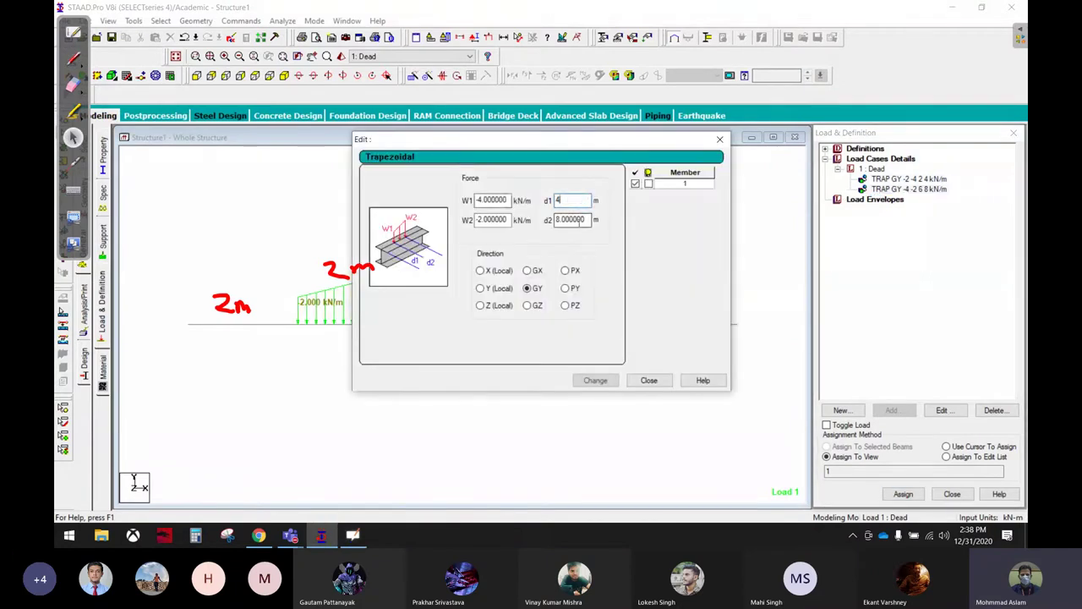
double_click(571, 219)
text(6)
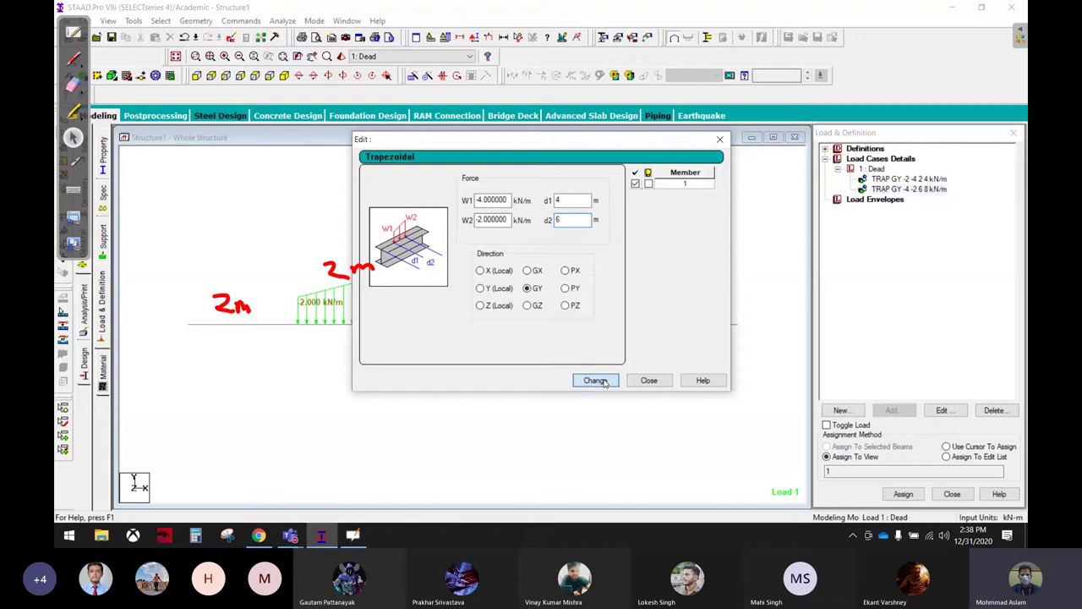
click(595, 381)
click(647, 381)
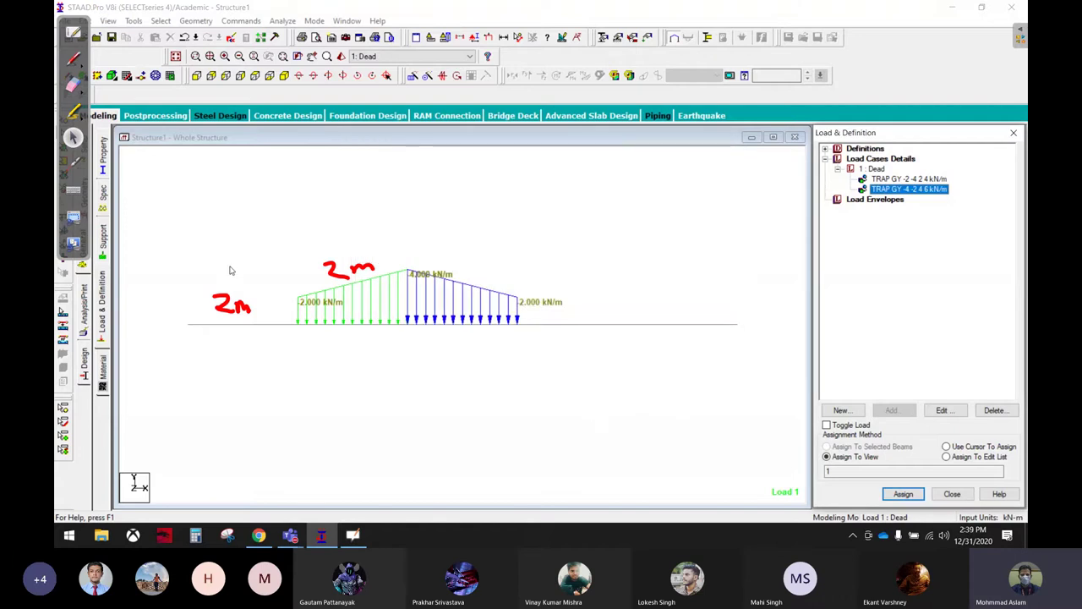
Erase the 2m notes, then write a circled -4 note above the load peak and erase it.
click(73, 85)
drag(233, 304, 347, 269)
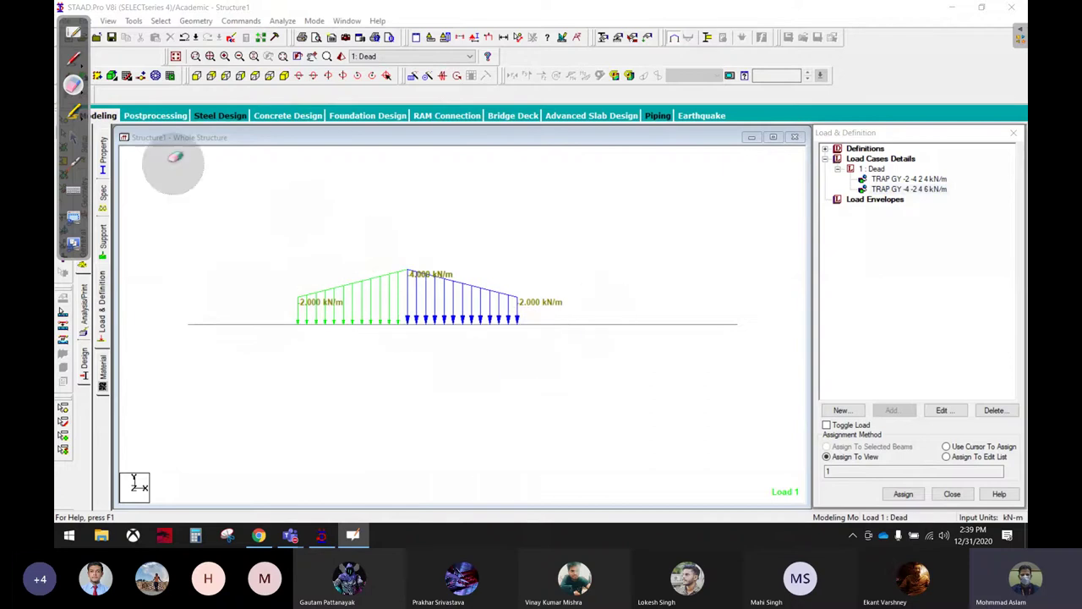
click(75, 139)
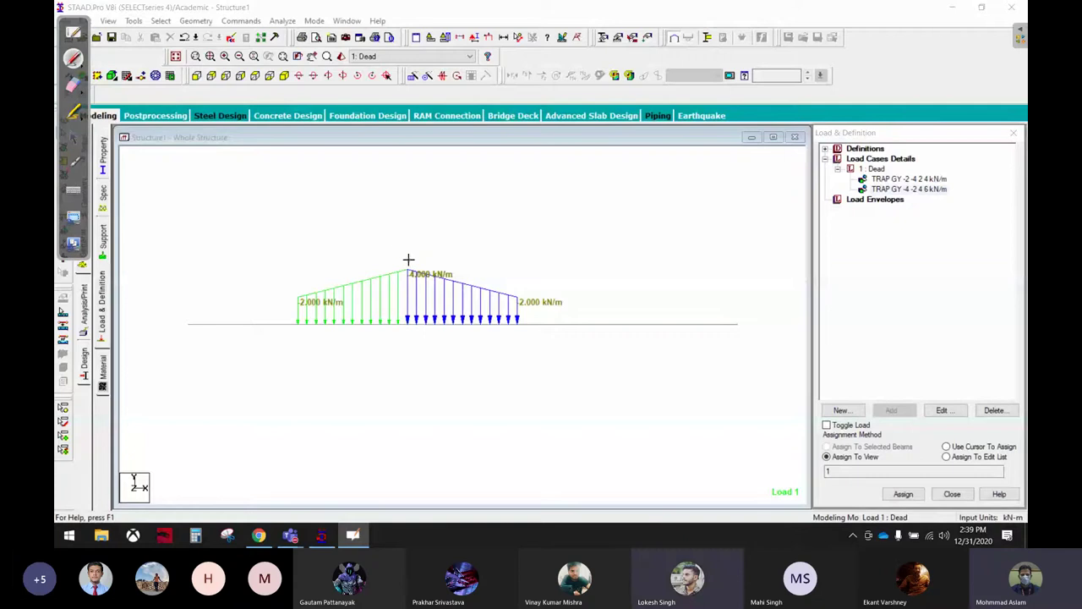
drag(404, 246, 457, 222)
mouse_move(452, 216)
mouse_down()
mouse_move(454, 234)
mouse_move(424, 224)
mouse_move(483, 207)
mouse_up()
drag(373, 207, 423, 183)
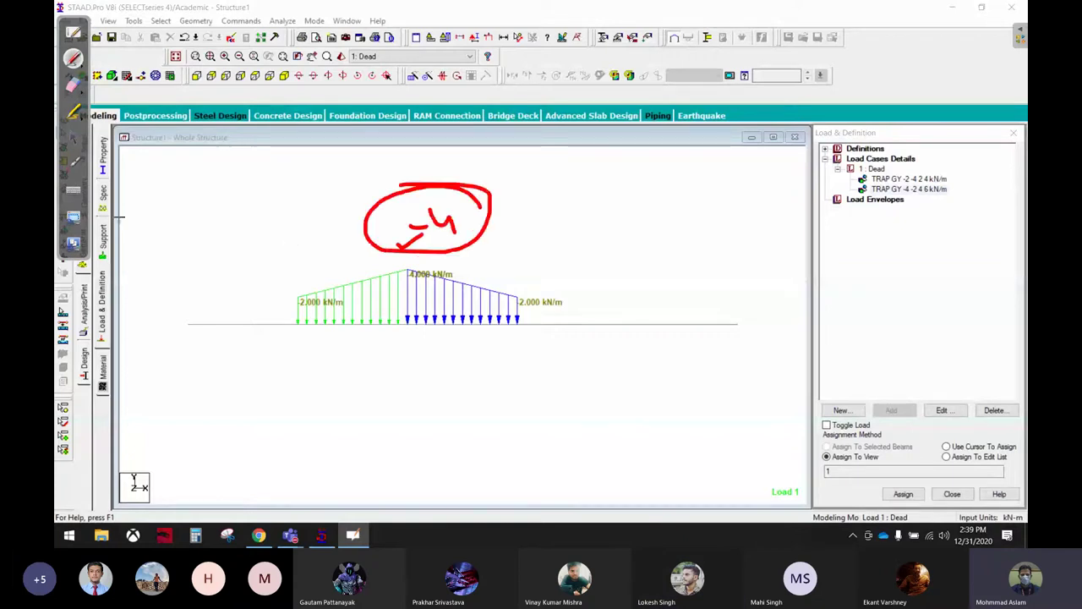
click(74, 85)
mouse_move(405, 237)
mouse_down()
mouse_move(345, 222)
mouse_move(290, 249)
mouse_up()
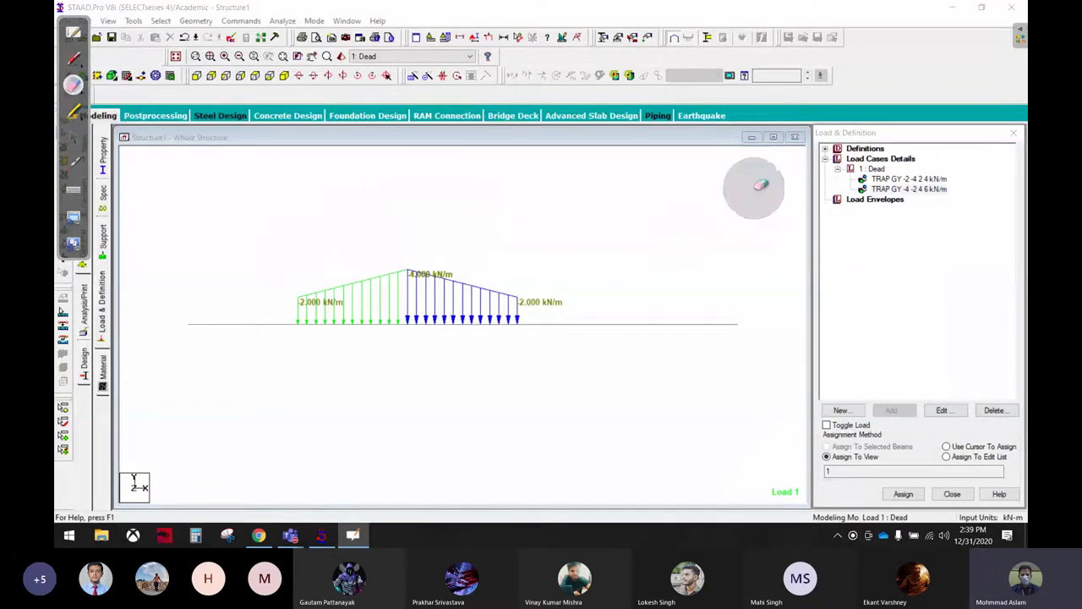
Delete both trapezoidal loads from the Dead load case.
click(876, 181)
click(995, 410)
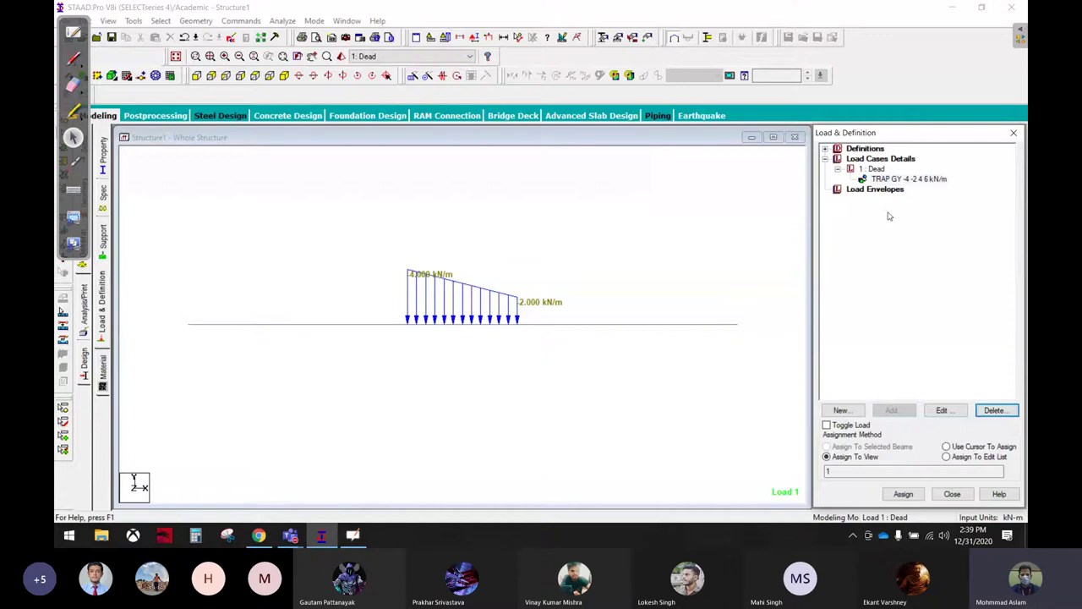
click(995, 410)
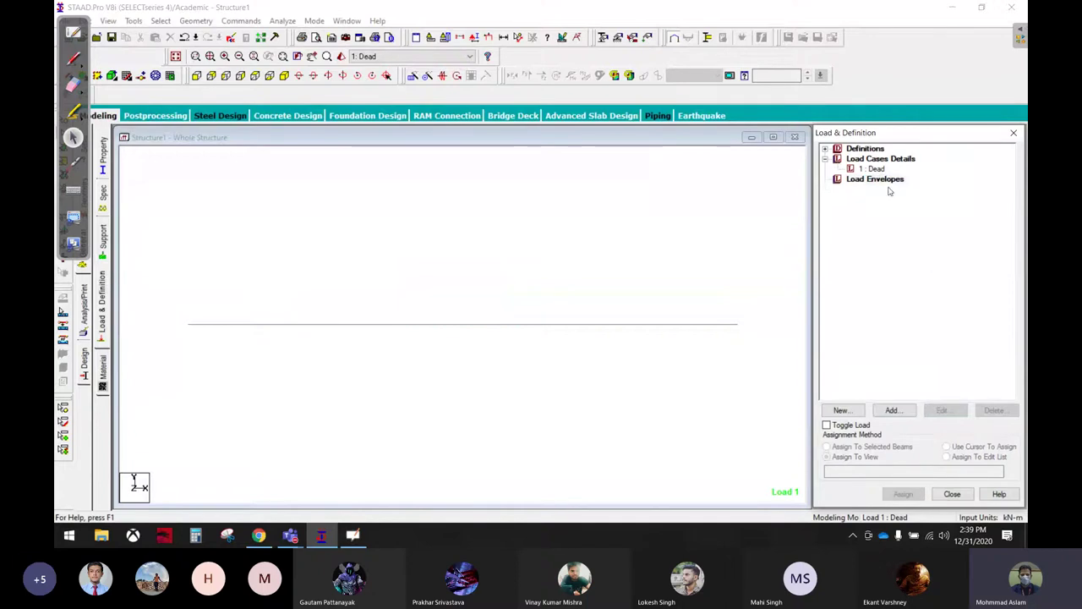
Show the Hydrostatic member load options beside the beam, then bring up the OpenBoard whiteboard.
click(898, 411)
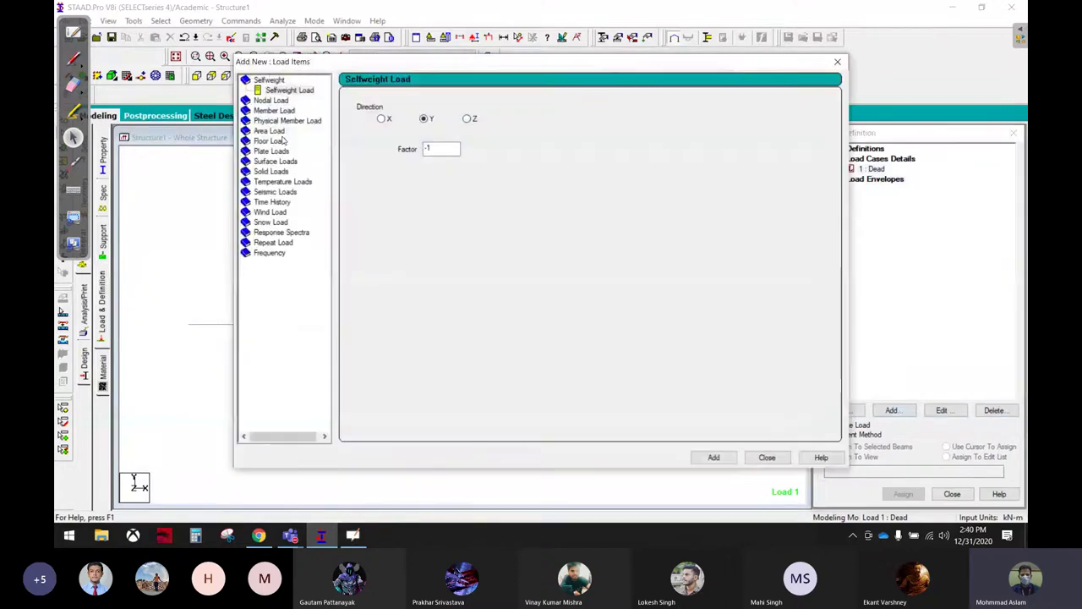
click(274, 100)
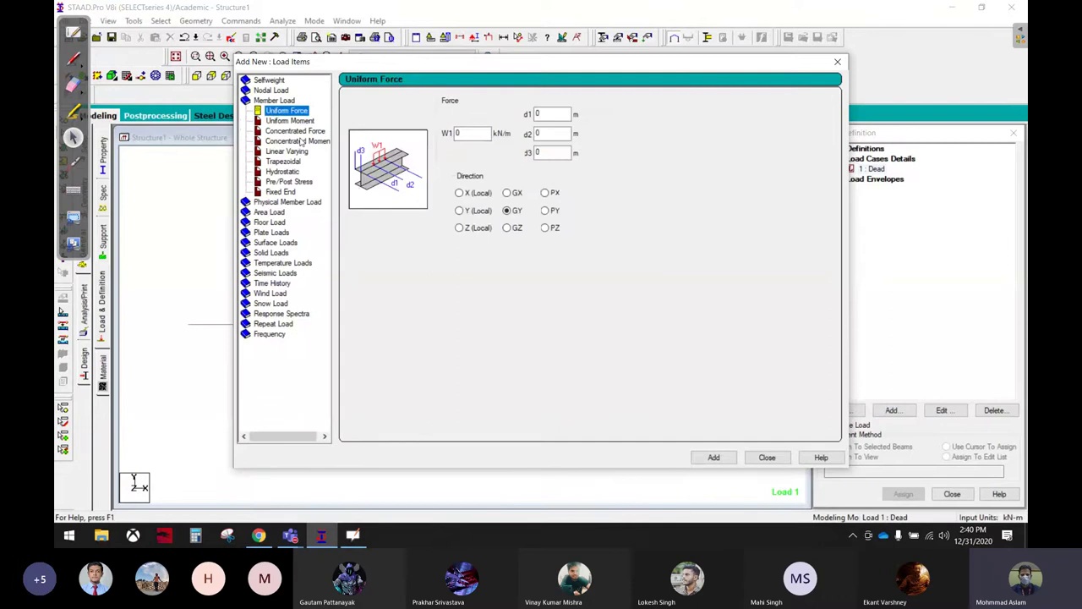
click(283, 172)
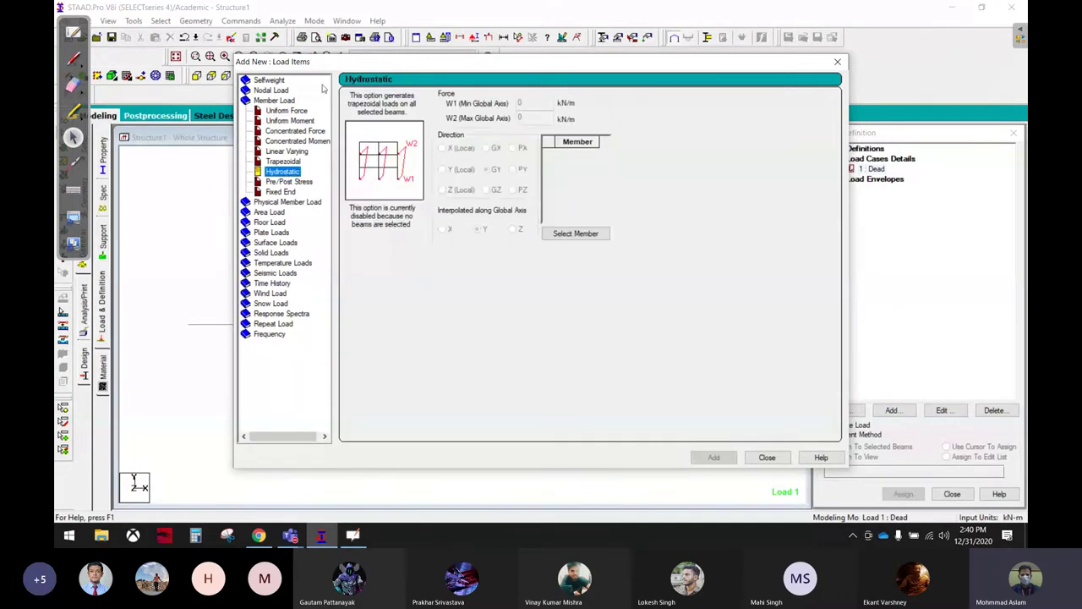
drag(332, 64, 577, 68)
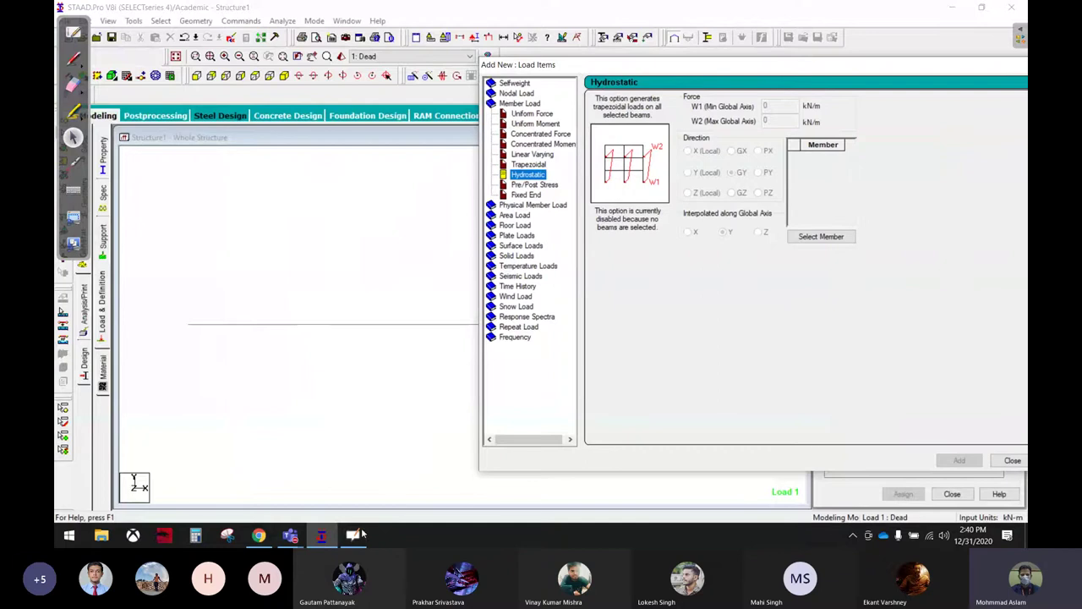
click(361, 532)
click(74, 34)
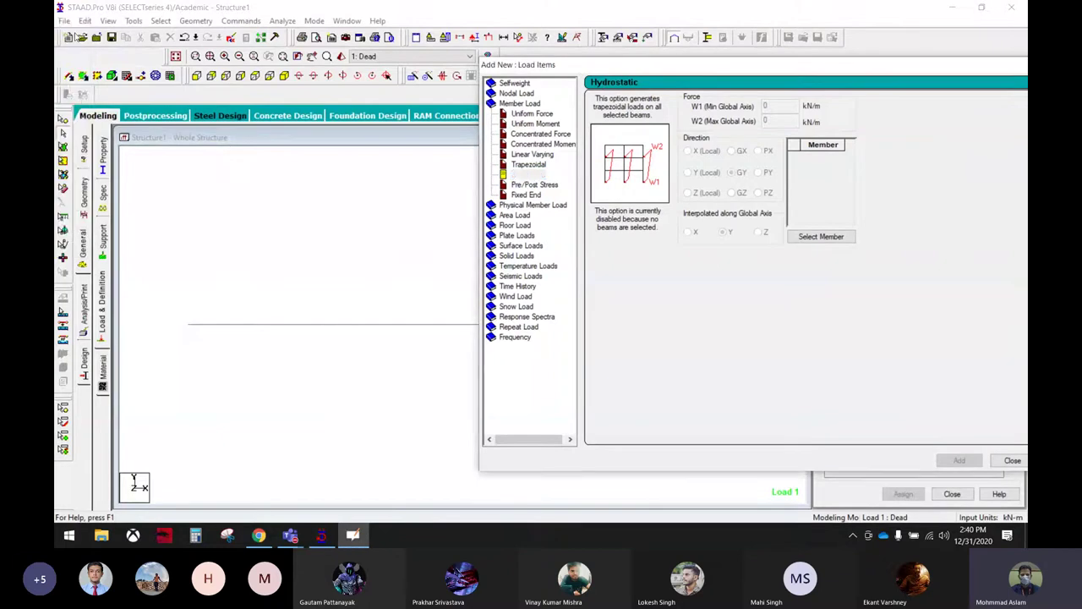
Erase the old frame sketch and draw an open-topped tank with water level and a circle.
click(408, 528)
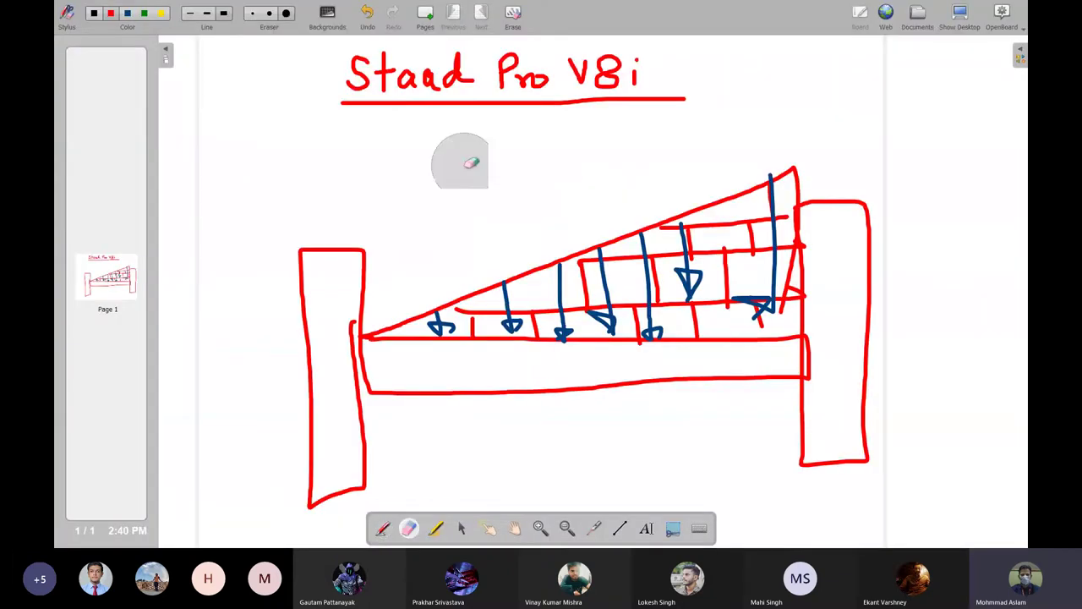
mouse_move(321, 249)
mouse_down()
mouse_move(355, 345)
mouse_move(401, 378)
mouse_move(279, 290)
mouse_move(667, 208)
mouse_move(844, 197)
mouse_move(860, 406)
mouse_move(688, 353)
mouse_move(544, 394)
mouse_move(575, 292)
mouse_move(567, 278)
mouse_up()
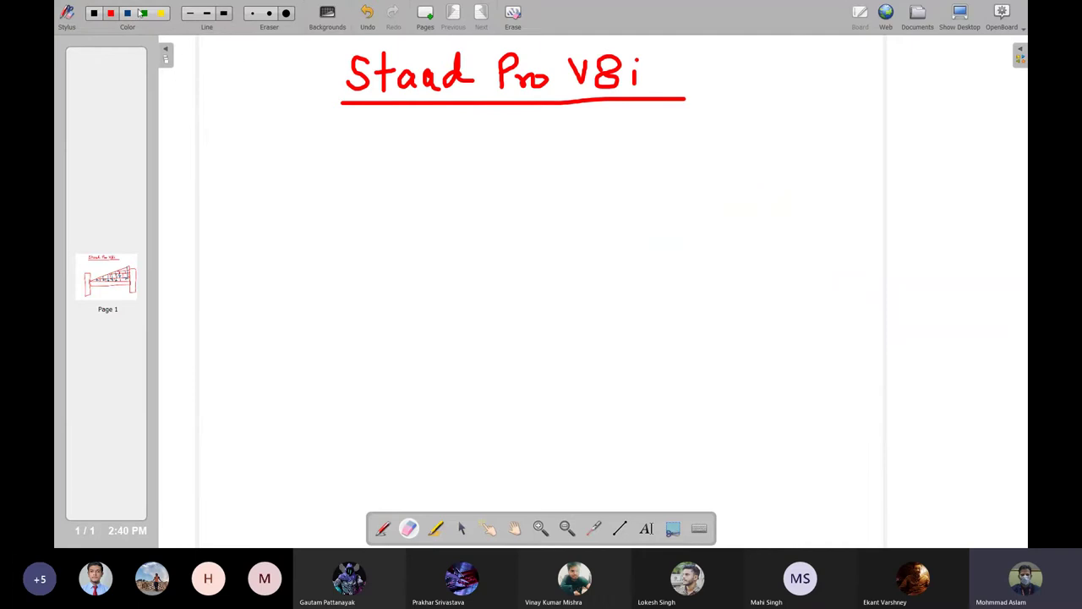
click(111, 13)
mouse_move(454, 138)
mouse_down()
mouse_move(455, 360)
mouse_move(684, 360)
mouse_move(686, 138)
mouse_up()
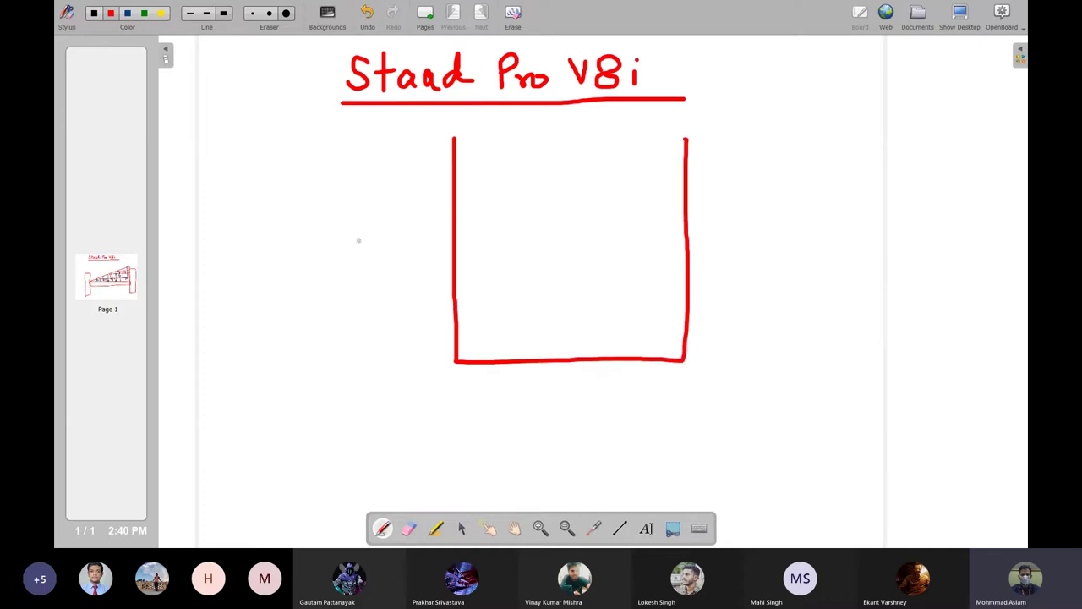
mouse_move(278, 176)
mouse_down()
mouse_move(265, 340)
mouse_move(318, 182)
mouse_move(273, 175)
mouse_up()
drag(455, 164, 676, 168)
drag(550, 176, 583, 177)
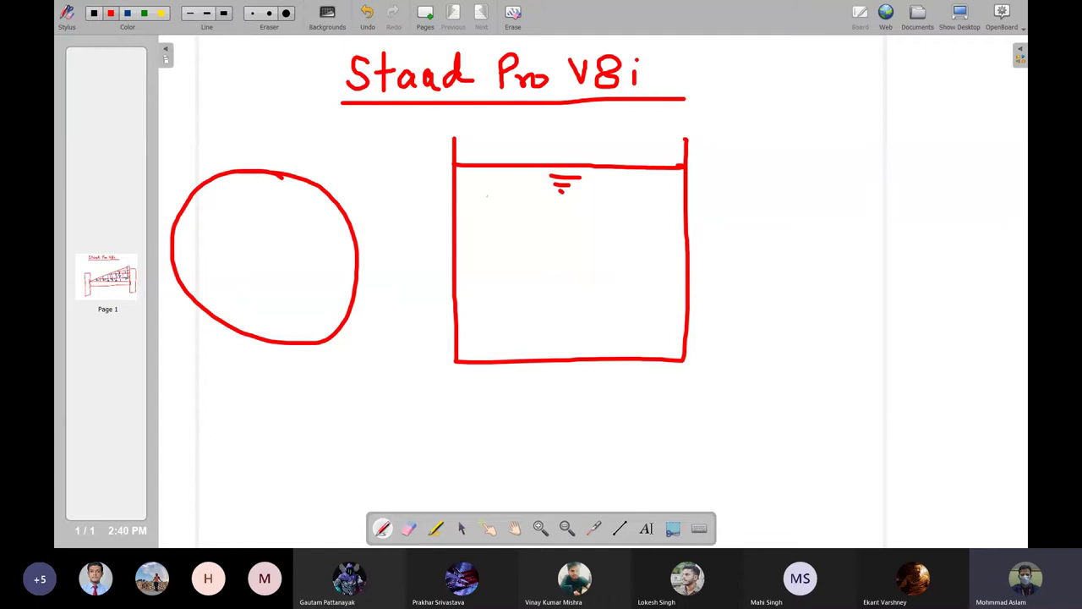
Draw the triangular water-pressure diagram with pressure arrows along the tank wall.
mouse_move(446, 215)
mouse_down()
mouse_move(397, 215)
mouse_move(447, 216)
mouse_move(432, 232)
mouse_up()
drag(455, 169, 577, 359)
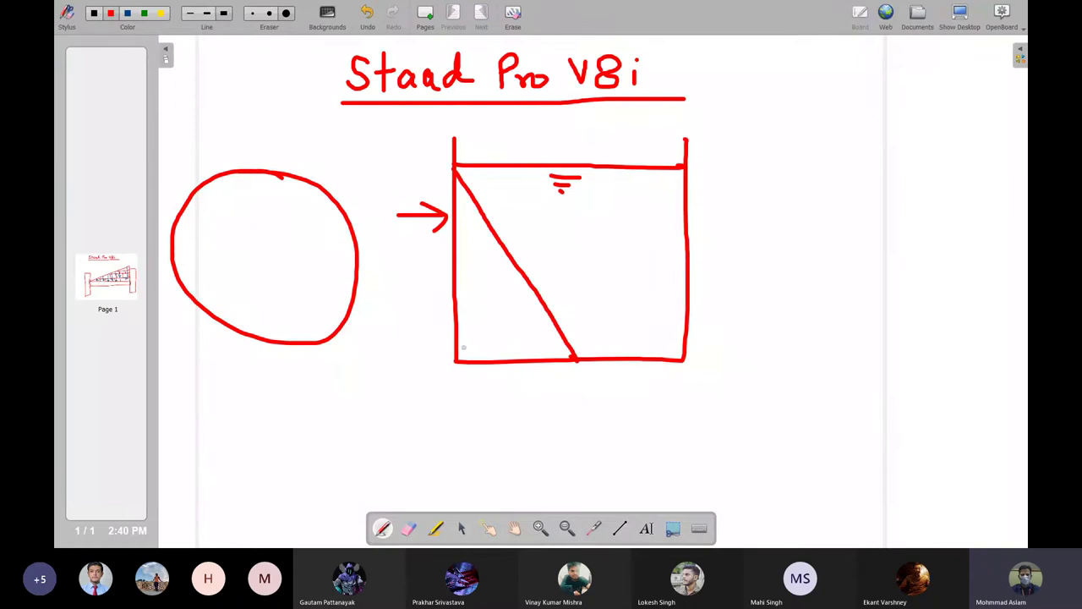
mouse_move(467, 342)
mouse_down()
mouse_move(457, 360)
mouse_move(480, 378)
mouse_up()
drag(456, 320, 539, 313)
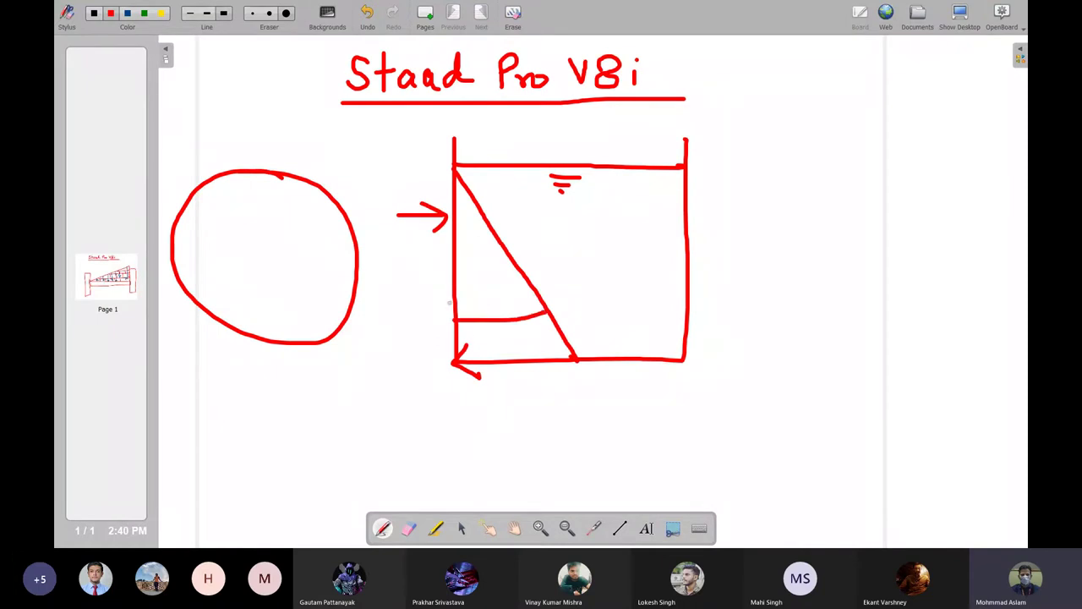
drag(466, 308, 448, 321)
drag(448, 321, 475, 334)
drag(523, 276, 455, 277)
drag(455, 278, 486, 285)
drag(490, 229, 457, 234)
drag(456, 233, 479, 241)
drag(454, 192, 467, 204)
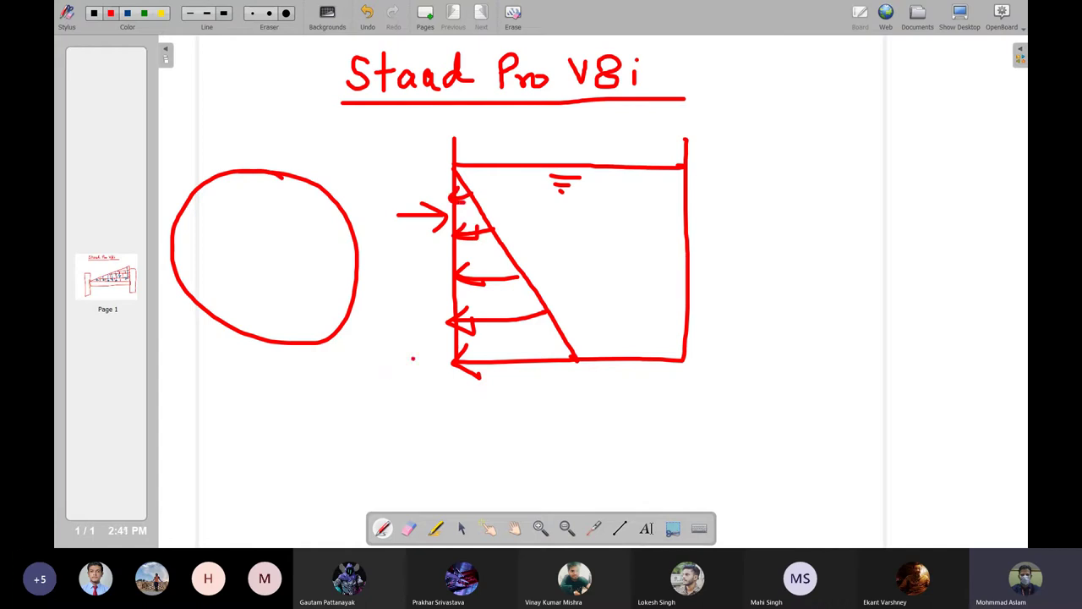
Add the -x and +z axis labels, a downward arrow, and scalloped pressure along the bottom.
drag(413, 359, 369, 343)
mouse_move(287, 377)
mouse_down()
mouse_move(288, 399)
mouse_move(345, 391)
mouse_up()
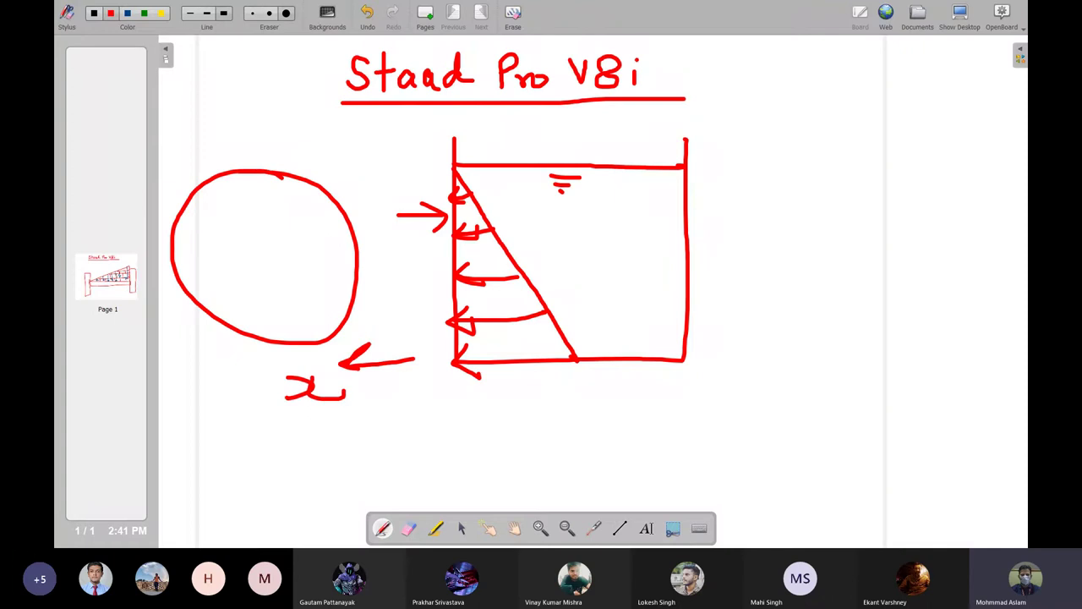
drag(250, 394, 283, 394)
mouse_move(733, 276)
mouse_down()
mouse_move(766, 276)
mouse_move(747, 294)
mouse_move(805, 294)
mouse_up()
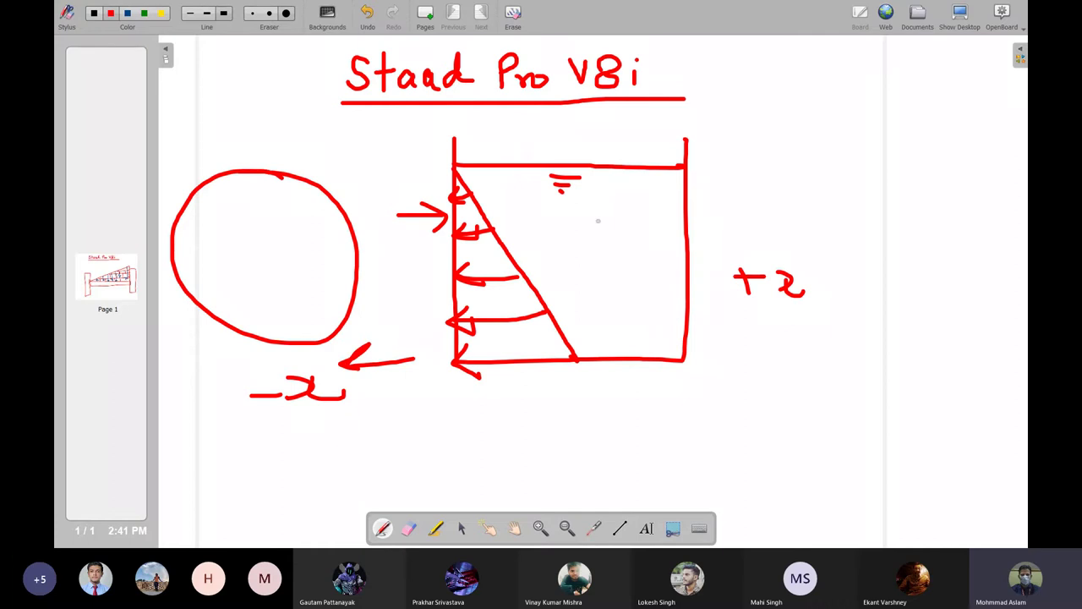
drag(601, 207, 600, 272)
drag(462, 356, 640, 354)
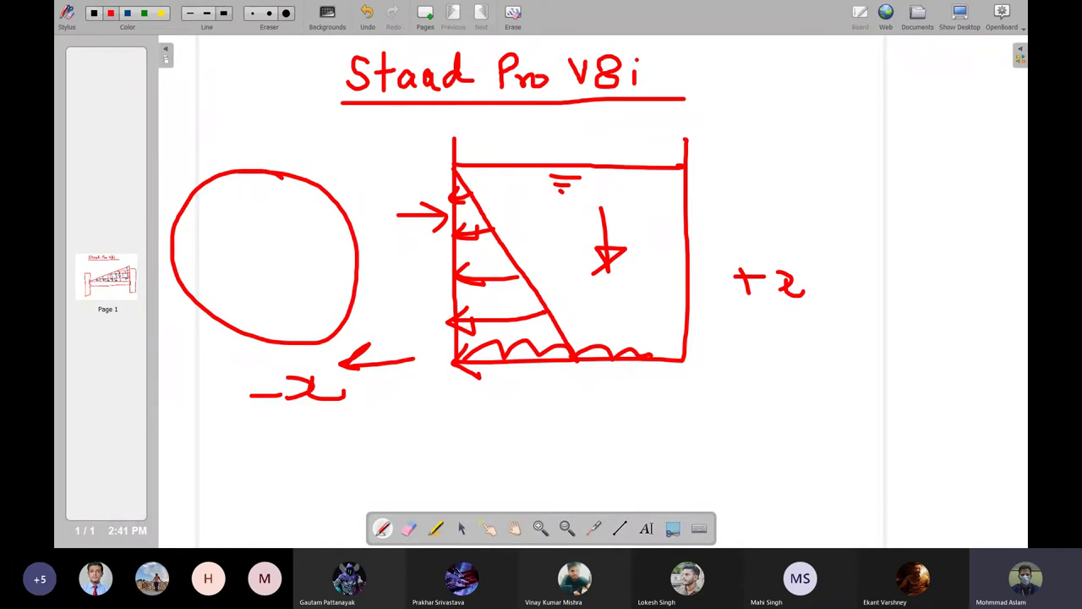
Ring the circular tank with outward pressure arrows.
mouse_move(305, 225)
mouse_down()
mouse_move(334, 212)
mouse_move(318, 227)
mouse_move(347, 248)
mouse_move(340, 294)
mouse_move(350, 277)
mouse_move(314, 340)
mouse_move(320, 315)
mouse_move(264, 332)
mouse_move(281, 315)
mouse_up()
mouse_move(206, 290)
mouse_down()
mouse_move(227, 314)
mouse_move(242, 301)
mouse_up()
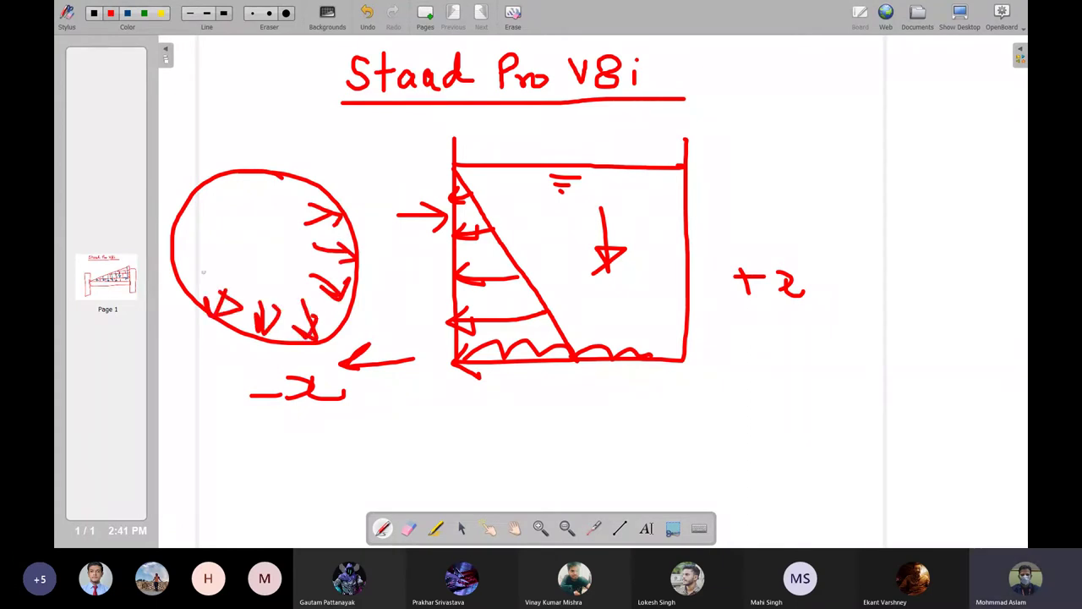
drag(203, 267, 191, 291)
mouse_move(186, 252)
mouse_down()
mouse_move(211, 243)
mouse_move(224, 193)
mouse_move(247, 209)
mouse_move(259, 189)
mouse_move(296, 198)
mouse_up()
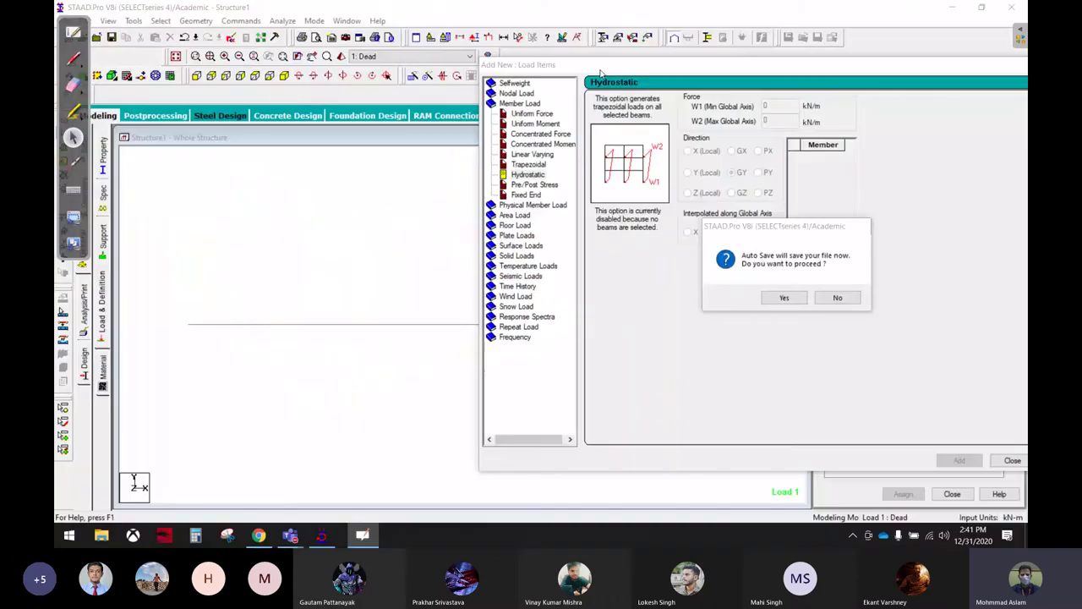
Return to STAAD.Pro, dismiss the save prompts, and mark the Hydrostatic Direction options in red.
click(960, 15)
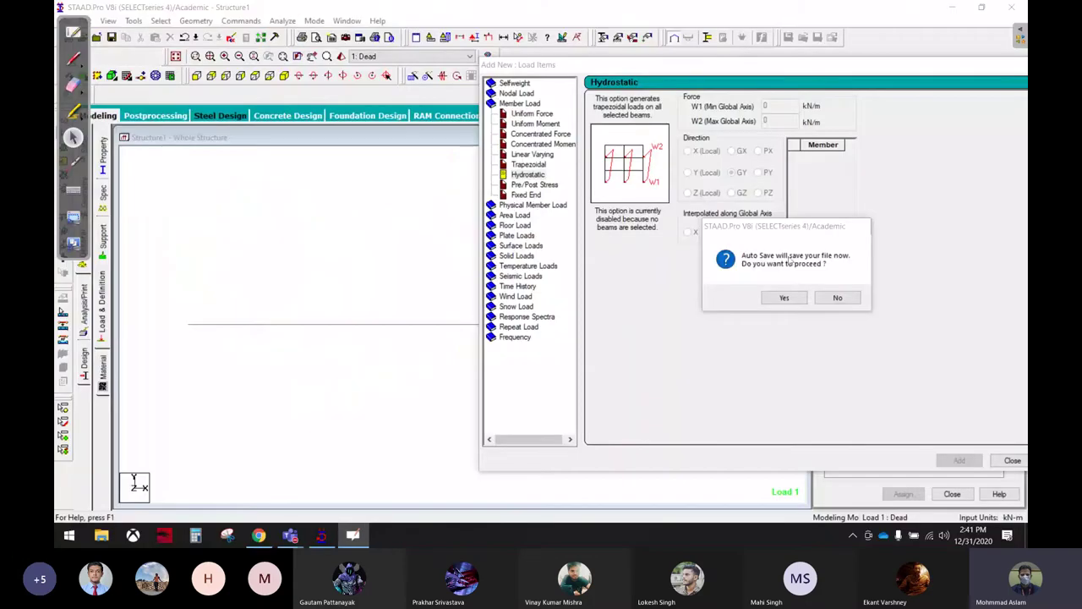
click(785, 297)
click(463, 286)
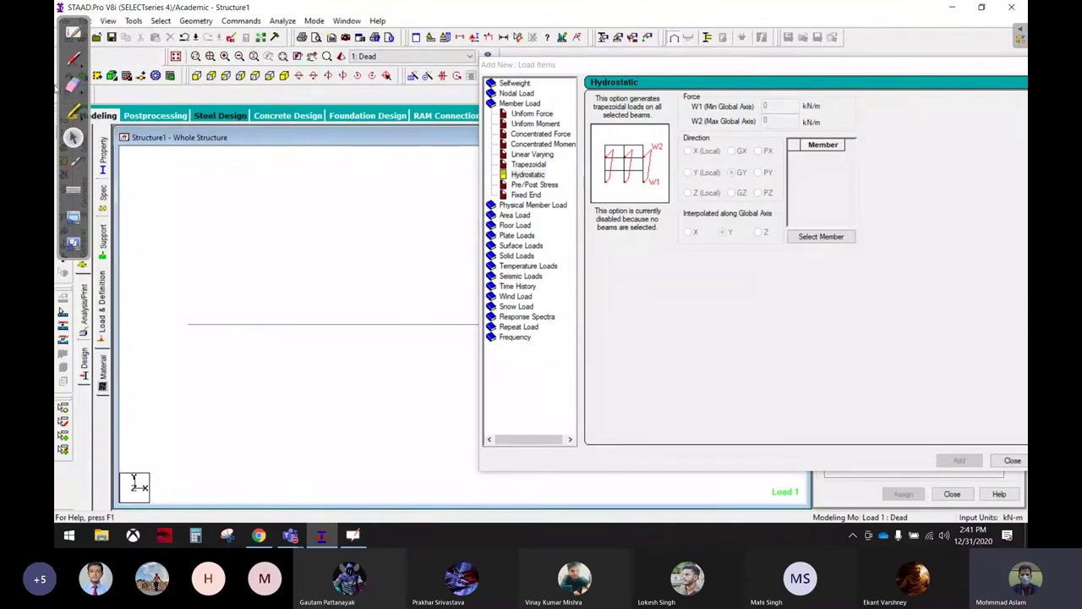
click(73, 58)
mouse_move(675, 132)
mouse_down()
mouse_move(676, 166)
mouse_move(671, 135)
mouse_up()
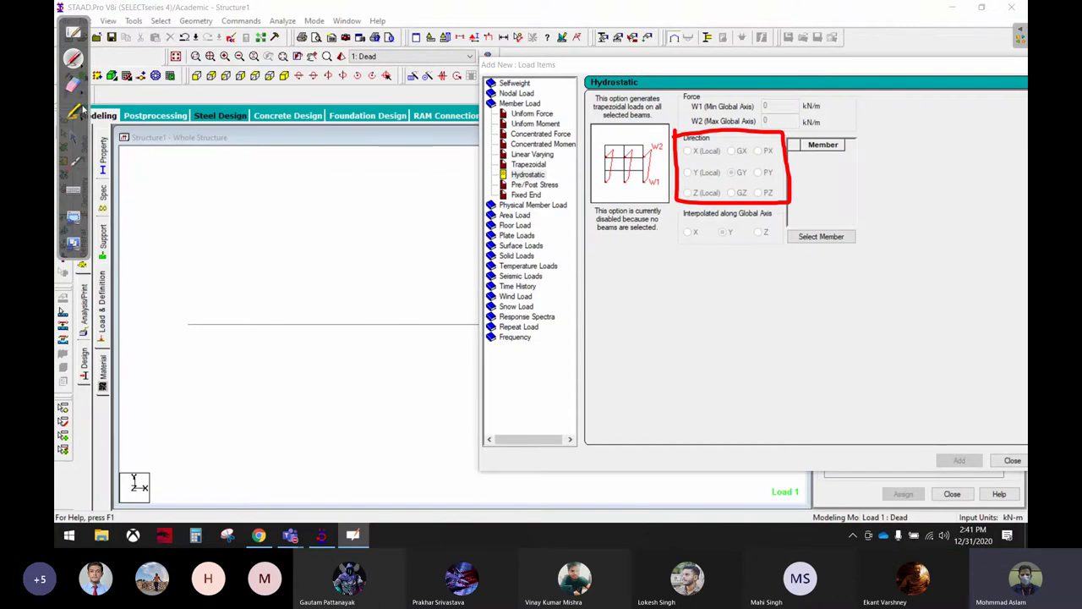
Show the Pre/Post Stress load options, then bring the whiteboard sketch back.
click(537, 185)
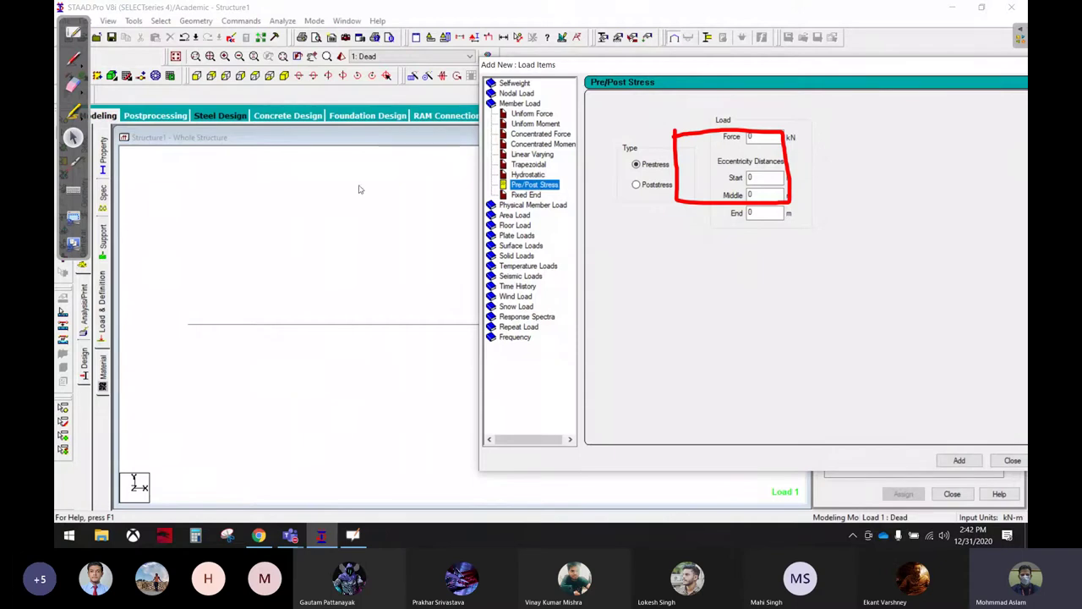
click(341, 506)
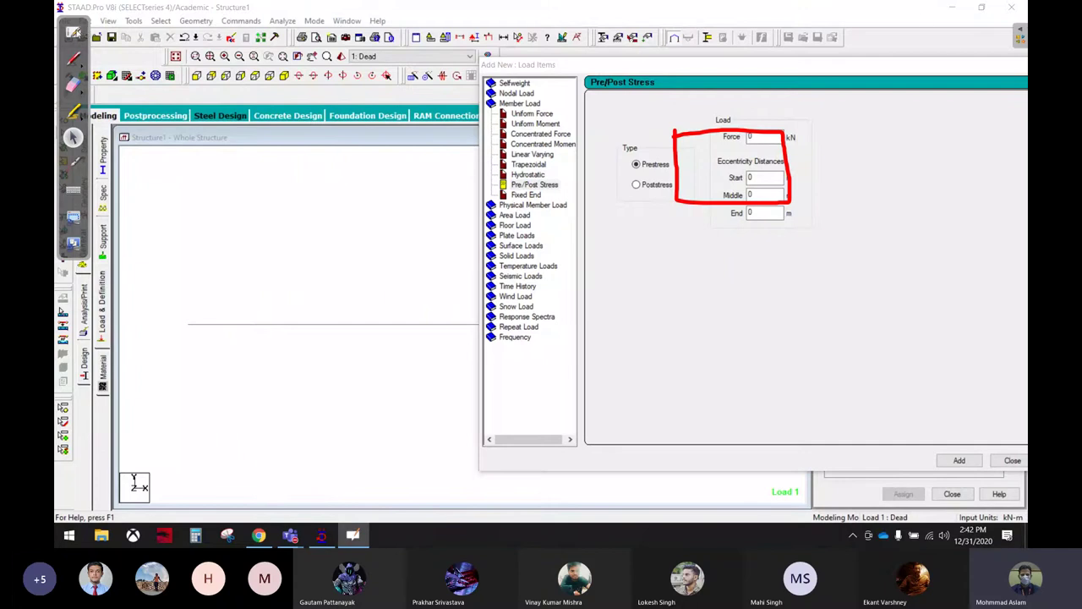
click(74, 33)
Clear the tank sketch and draw a red bar with a two-headed arrow and T at both ends.
click(409, 528)
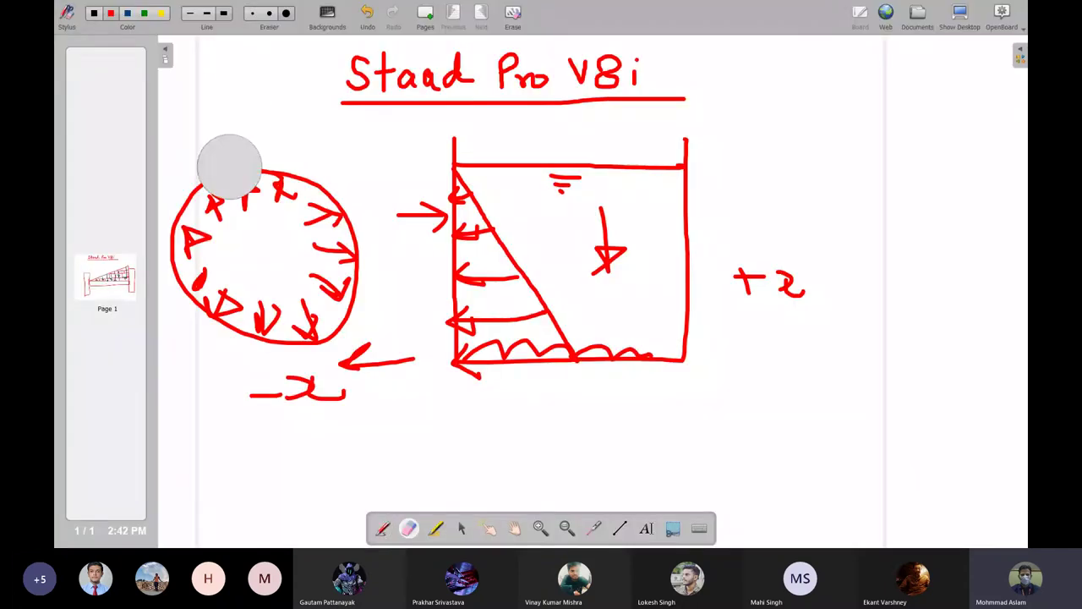
mouse_move(229, 166)
mouse_down()
mouse_move(174, 242)
mouse_move(630, 163)
mouse_move(227, 227)
mouse_up()
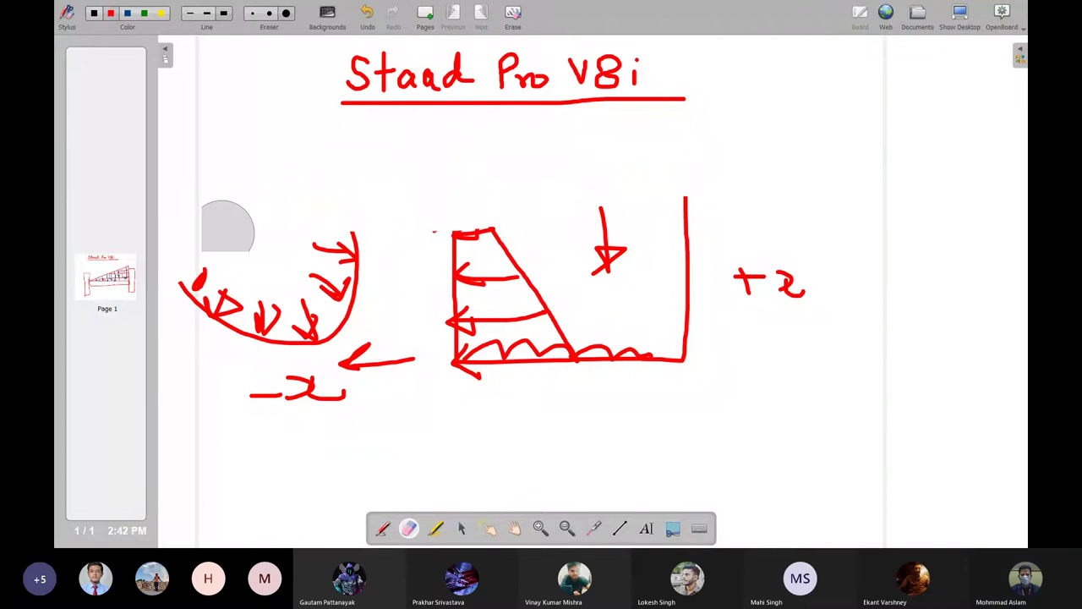
key(ctrl+BackSpace)
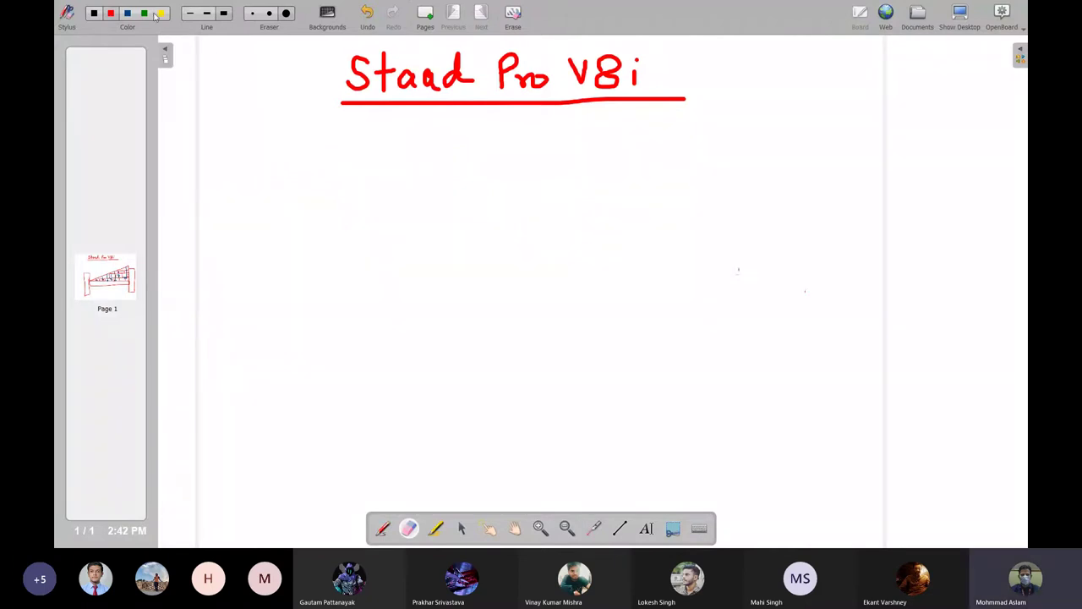
click(110, 14)
mouse_move(284, 279)
mouse_down()
mouse_move(293, 309)
mouse_move(765, 279)
mouse_move(768, 310)
mouse_up()
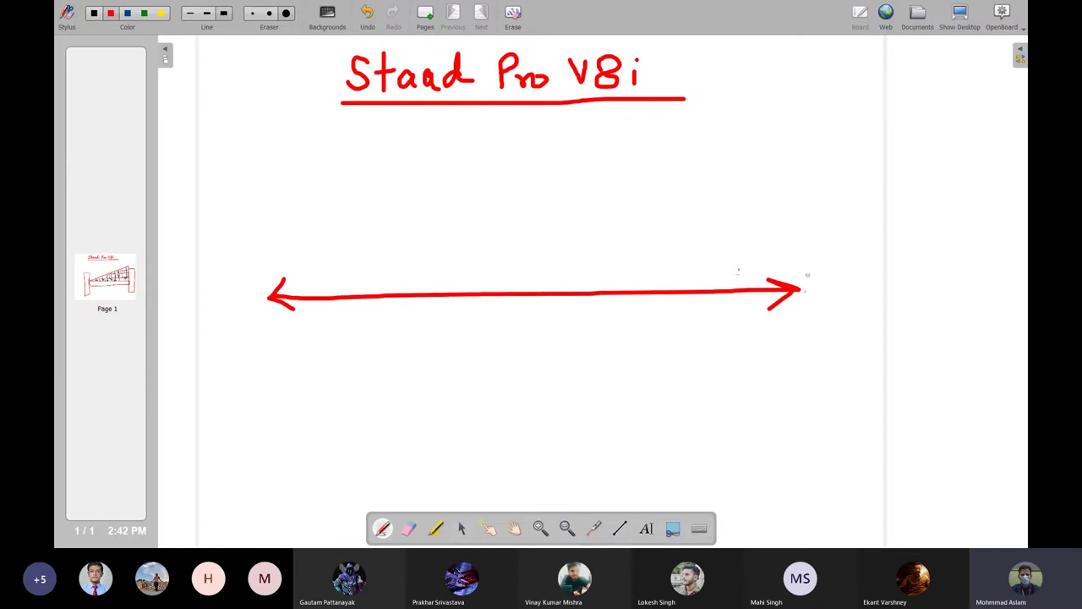
drag(818, 268, 863, 268)
drag(842, 269, 843, 299)
mouse_move(232, 266)
mouse_down()
mouse_move(262, 266)
mouse_move(247, 301)
mouse_up()
mouse_move(312, 264)
mouse_down()
mouse_move(749, 259)
mouse_move(466, 255)
mouse_move(310, 269)
mouse_up()
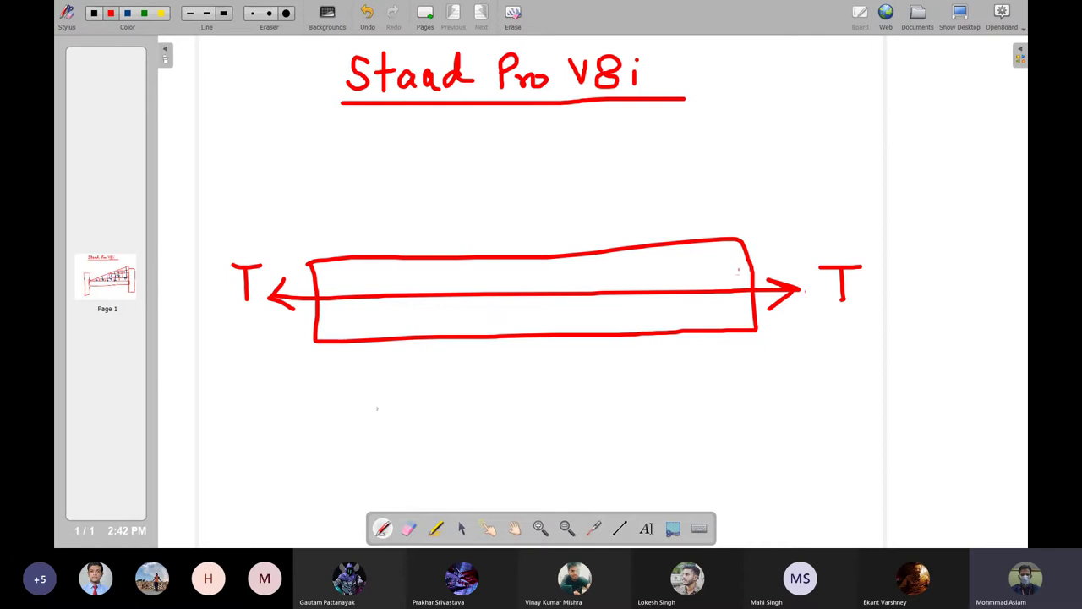
Draw a second bar below with a green two-headed arrow through it.
mouse_move(345, 389)
mouse_down()
mouse_move(351, 439)
mouse_move(730, 438)
mouse_move(599, 371)
mouse_move(340, 392)
mouse_move(501, 411)
mouse_move(731, 392)
mouse_up()
drag(354, 433, 725, 411)
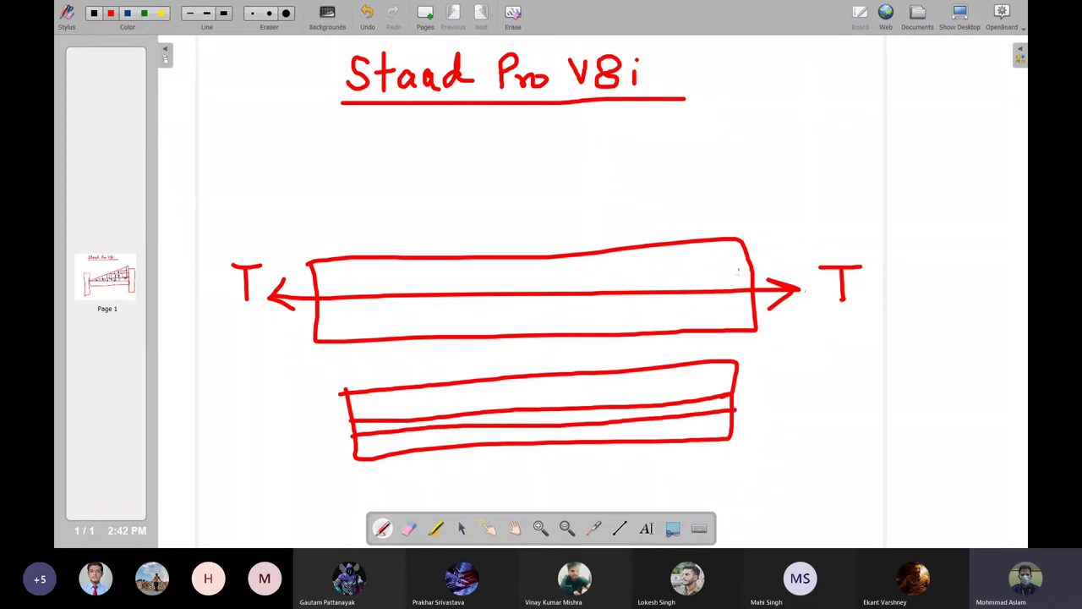
click(158, 14)
mouse_move(356, 428)
mouse_down()
mouse_move(738, 405)
mouse_move(721, 433)
mouse_up()
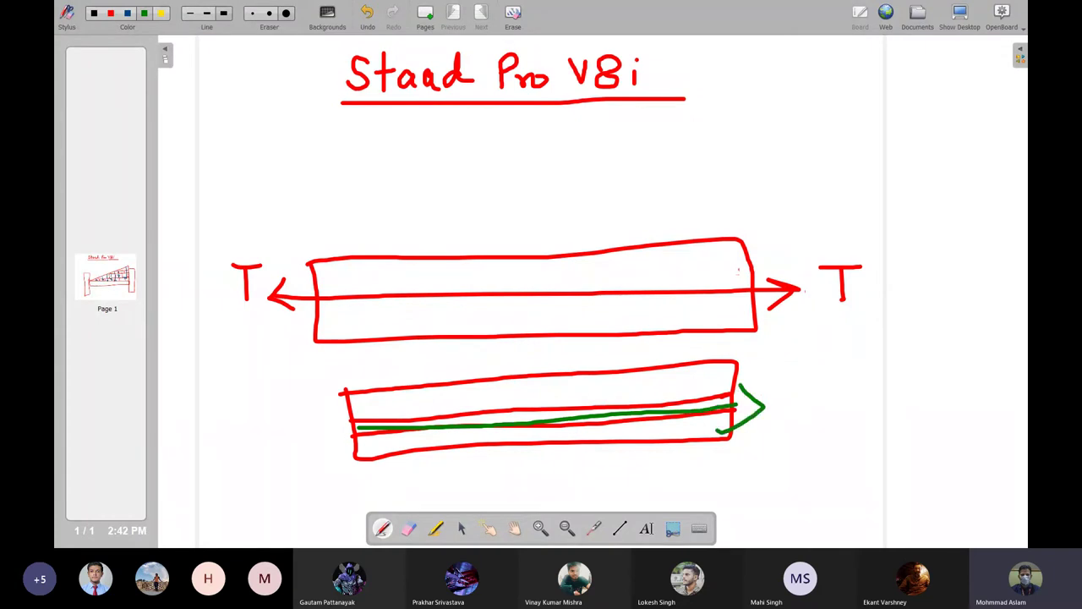
mouse_move(347, 400)
mouse_down()
mouse_move(325, 429)
mouse_move(369, 446)
mouse_up()
Return to STAAD.Pro and show the Fixed End member load page with all forces and moments at 0.
click(963, 15)
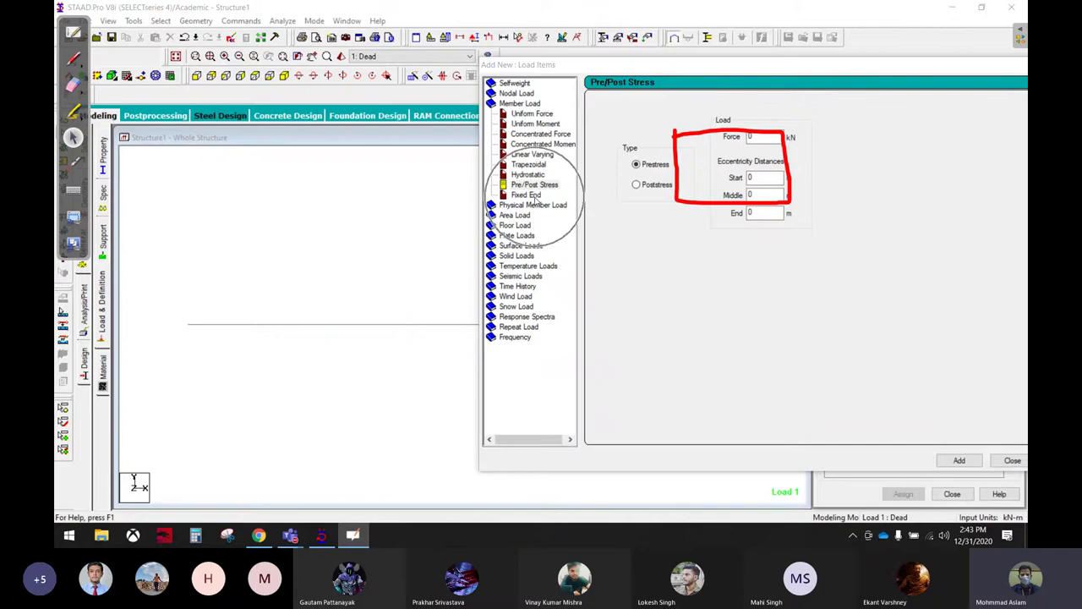
click(533, 194)
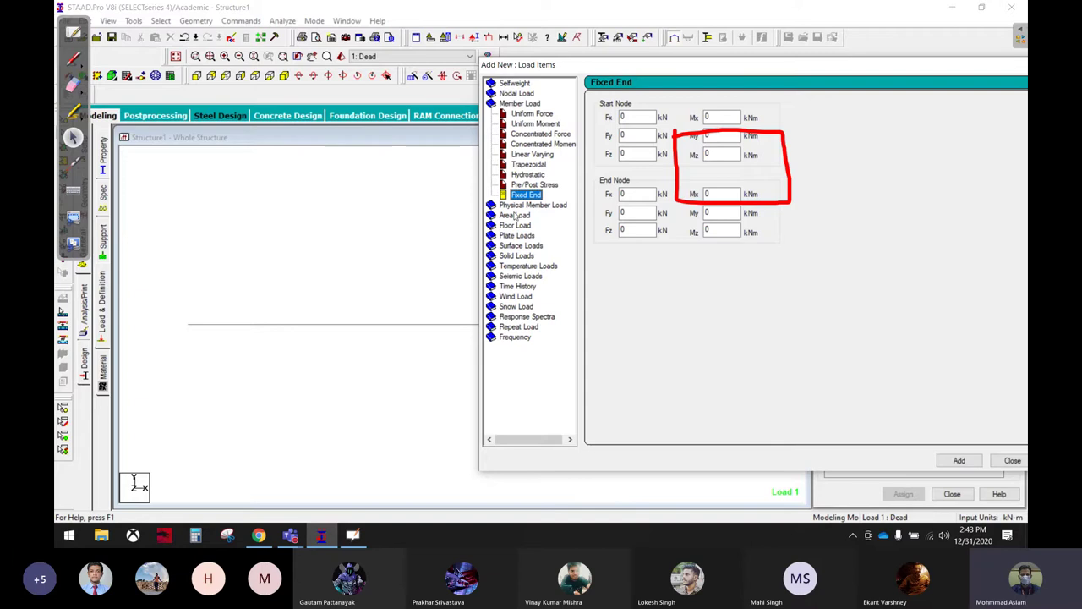
Draw green arrows to Physical Member Load, Area Load and Floor Load, and sketch a parallelogram area.
click(72, 61)
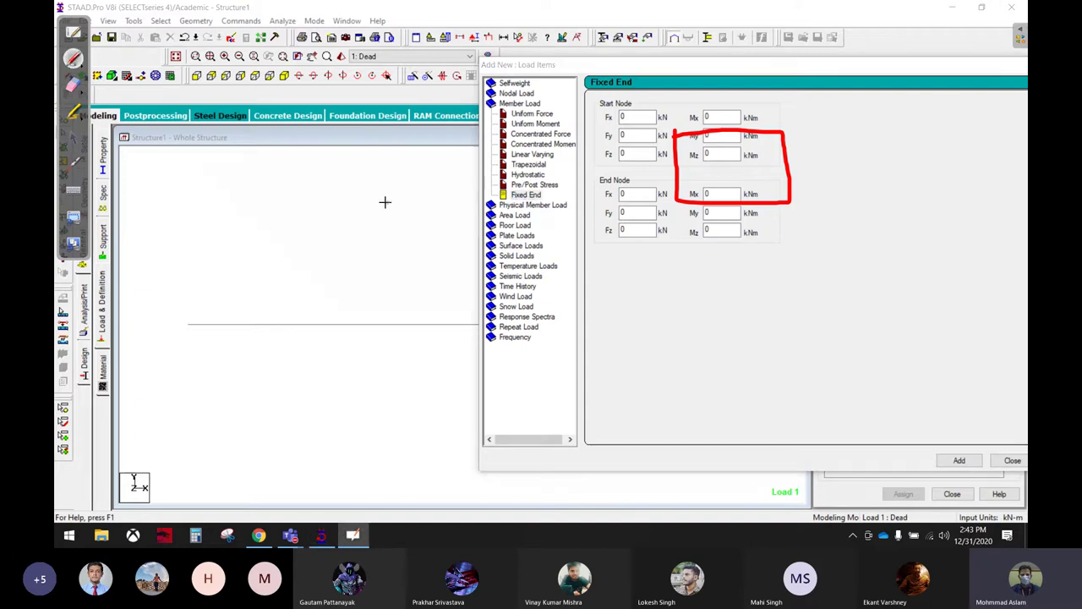
drag(366, 206, 475, 205)
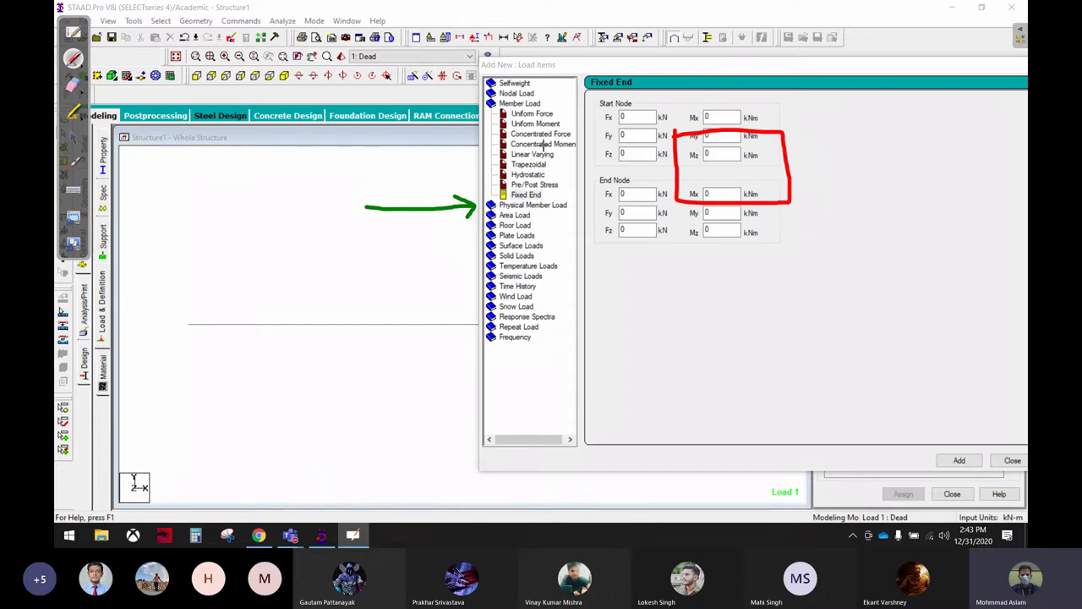
mouse_move(535, 215)
mouse_down()
mouse_move(700, 215)
mouse_move(677, 230)
mouse_up()
mouse_move(802, 219)
mouse_down()
mouse_move(802, 230)
mouse_move(803, 219)
mouse_up()
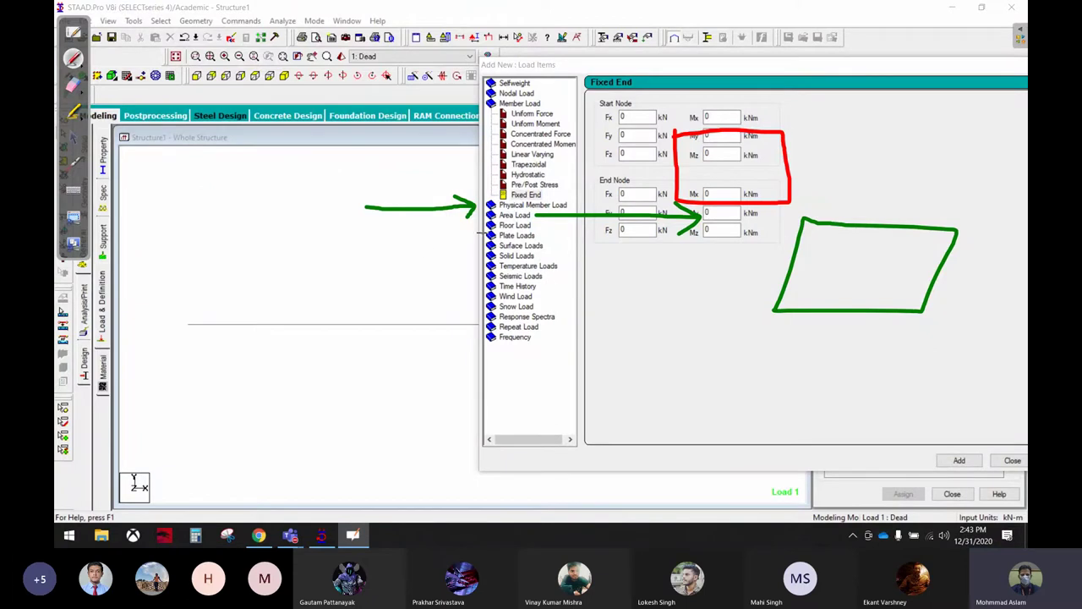
mouse_move(487, 227)
mouse_down()
mouse_move(252, 233)
mouse_move(271, 267)
mouse_up()
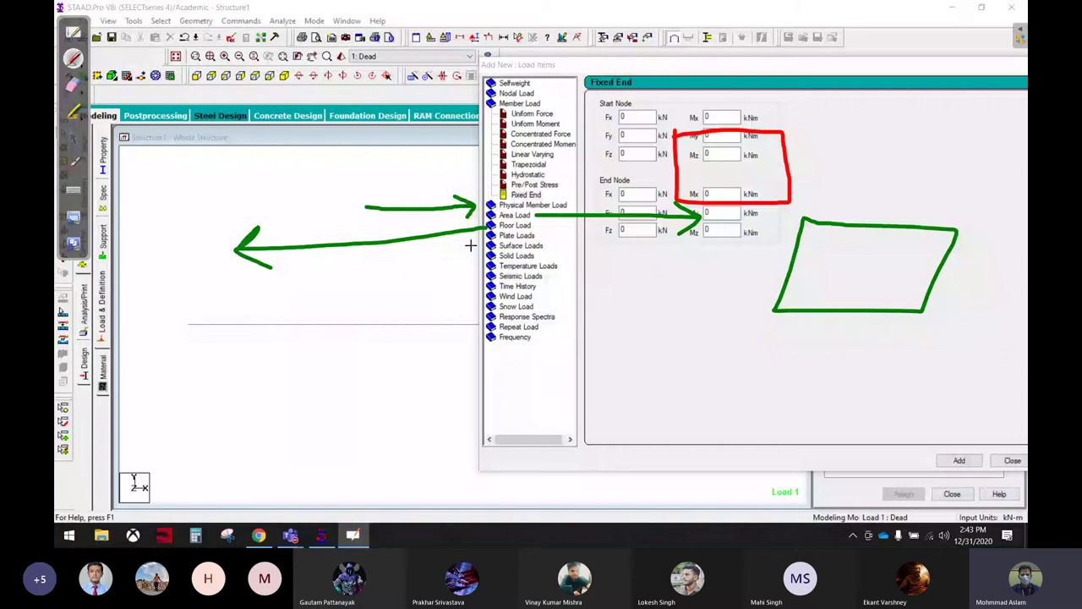
mouse_move(486, 237)
mouse_down()
mouse_move(289, 342)
mouse_move(338, 343)
mouse_up()
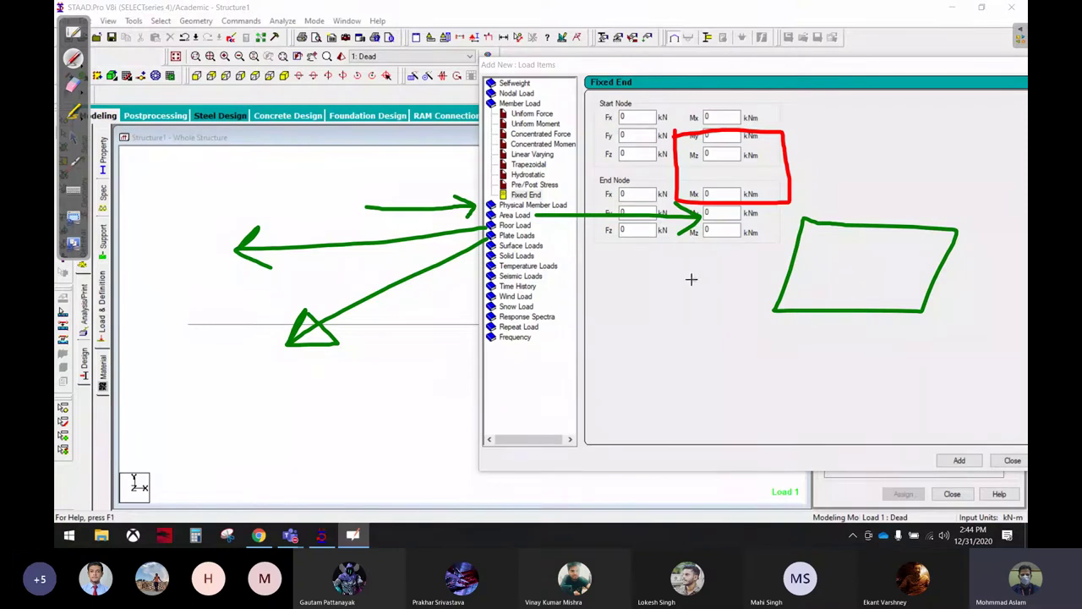
Link Floor and Plate Loads to the parallelogram and hatch it as a loaded surface.
drag(534, 225, 631, 230)
drag(545, 237, 625, 282)
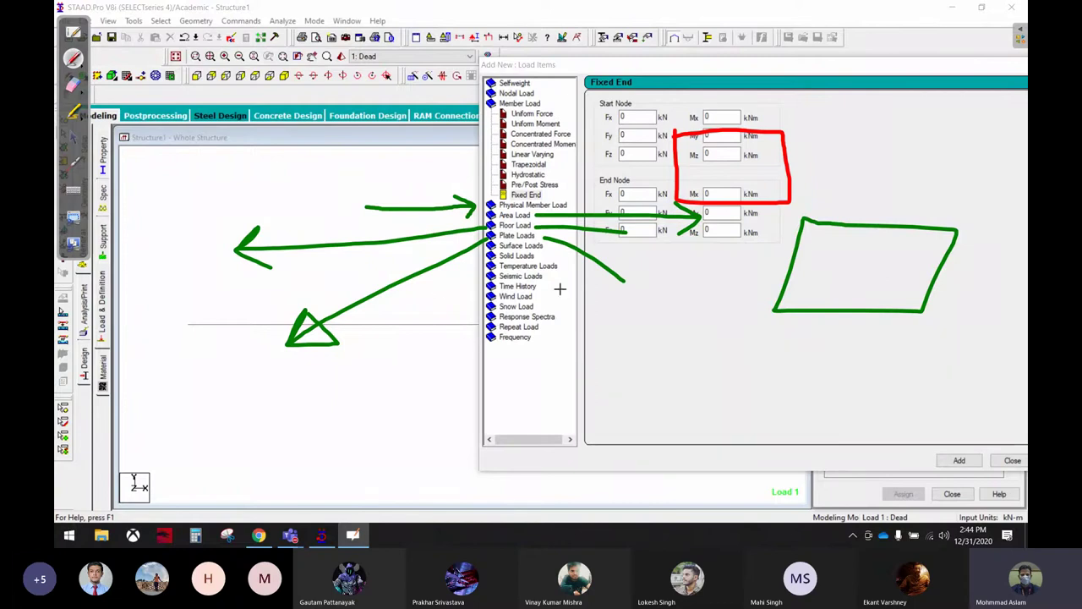
mouse_move(791, 253)
mouse_down()
mouse_move(815, 222)
mouse_move(792, 288)
mouse_up()
mouse_move(880, 229)
mouse_down()
mouse_move(807, 291)
mouse_move(837, 307)
mouse_up()
drag(934, 233, 873, 298)
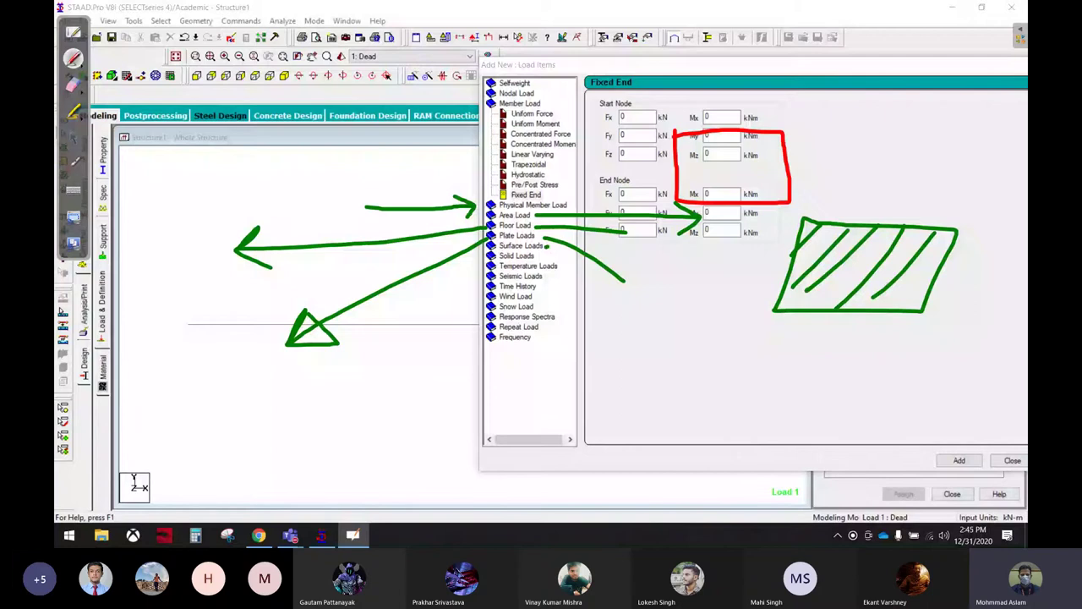
Mark the remaining load types, Surface Loads through Frequency, with green strokes, then erase all annotations.
drag(550, 245, 702, 257)
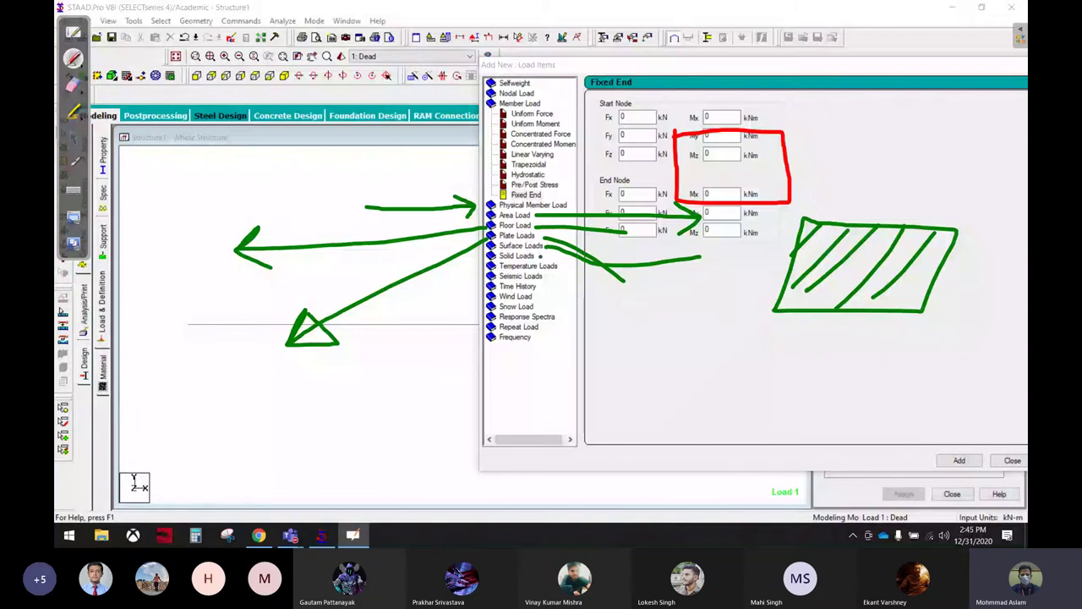
drag(539, 256, 700, 256)
drag(560, 265, 757, 290)
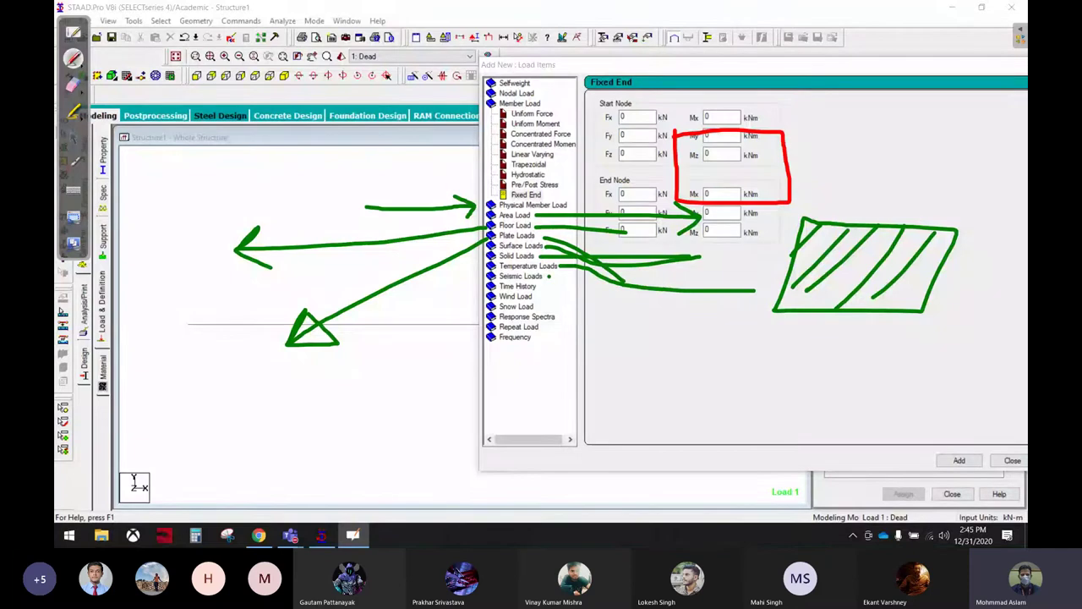
drag(549, 276, 709, 296)
drag(545, 286, 709, 309)
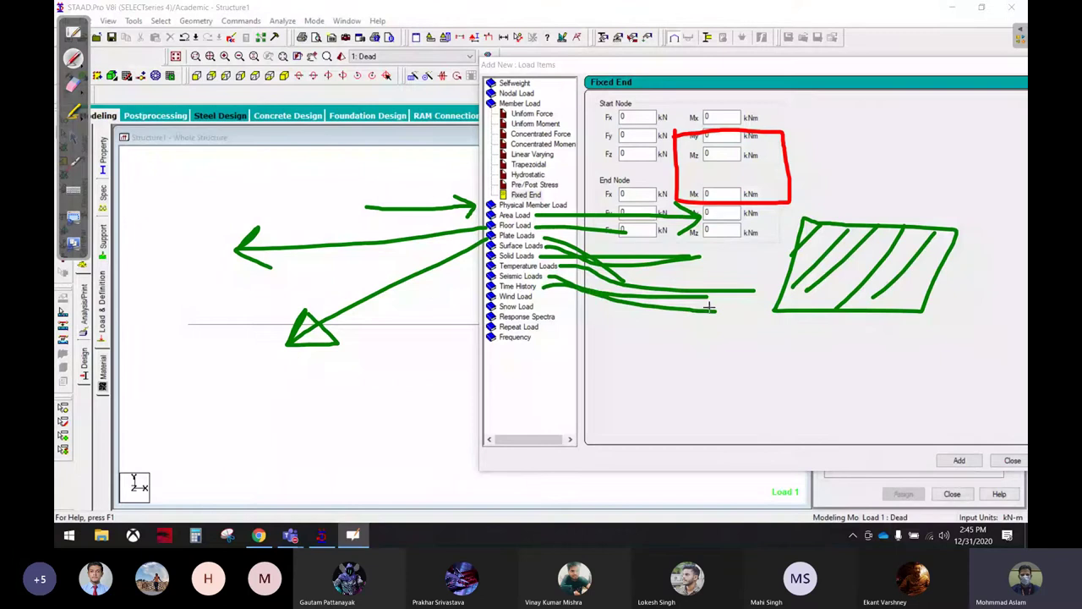
drag(538, 297, 720, 314)
mouse_move(545, 306)
mouse_down()
mouse_move(702, 330)
mouse_move(623, 338)
mouse_move(664, 341)
mouse_up()
drag(526, 339, 605, 353)
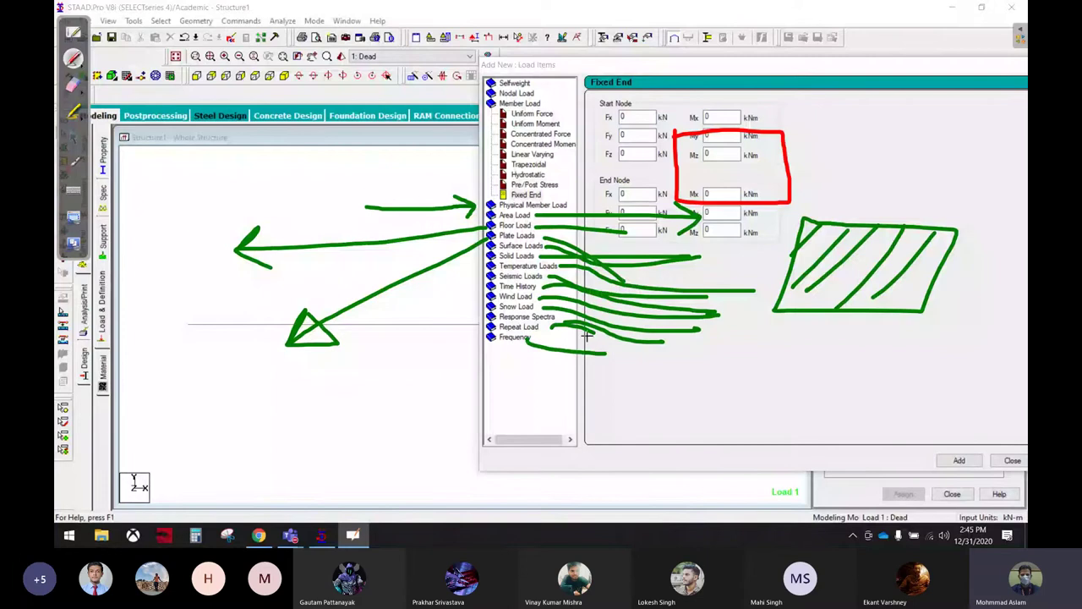
click(73, 84)
mouse_move(461, 206)
mouse_down()
mouse_move(466, 181)
mouse_move(262, 242)
mouse_move(225, 321)
mouse_move(242, 359)
mouse_move(550, 363)
mouse_move(450, 251)
mouse_move(558, 188)
mouse_move(740, 306)
mouse_move(930, 218)
mouse_move(942, 278)
mouse_up()
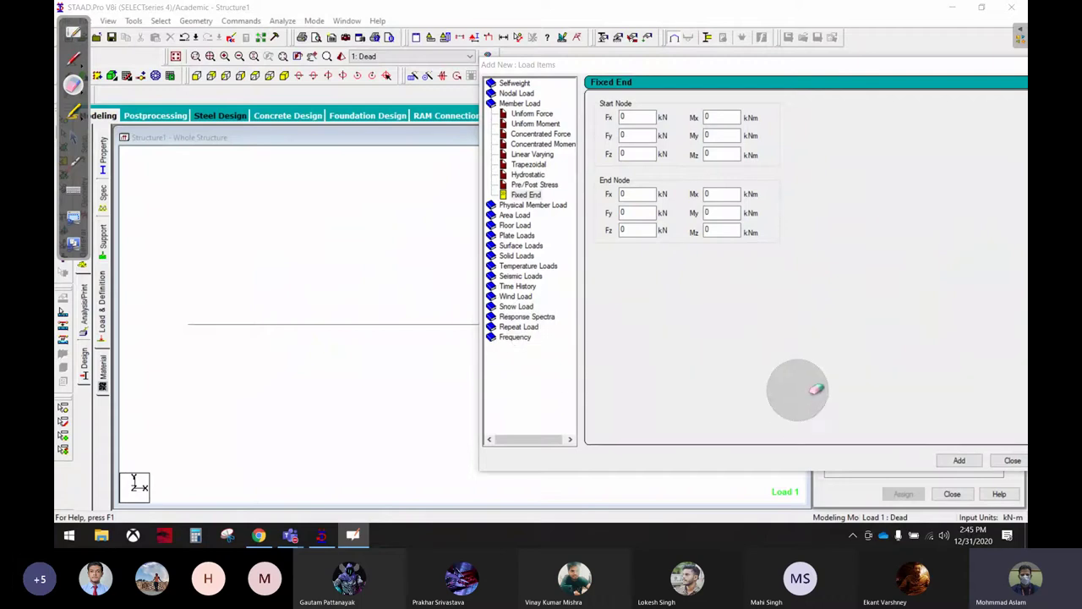
Leave annotation mode and close the Add New: Load Items dialog.
click(73, 137)
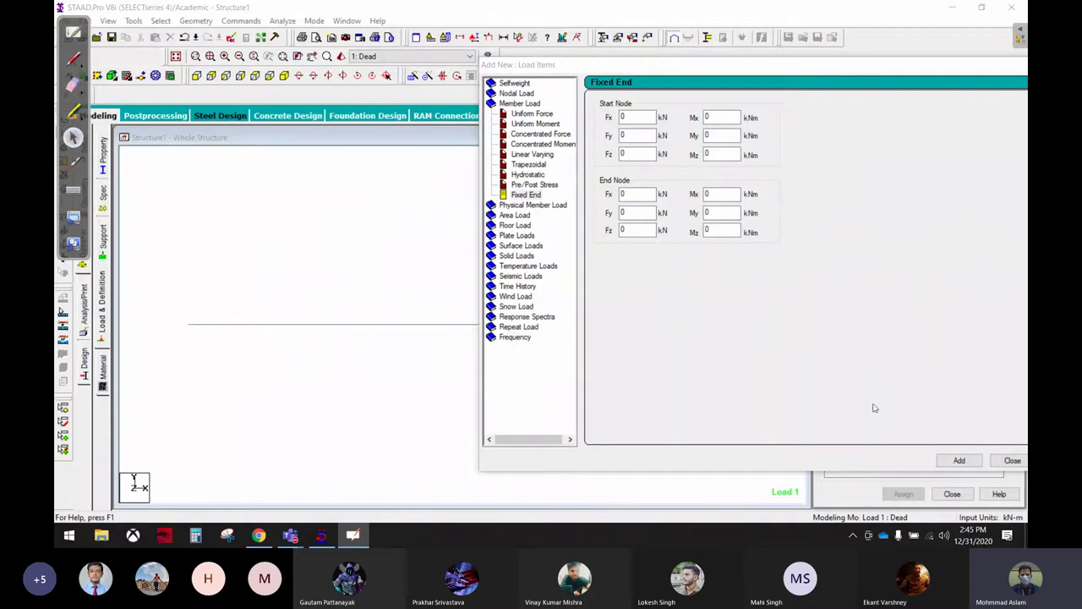
click(1013, 460)
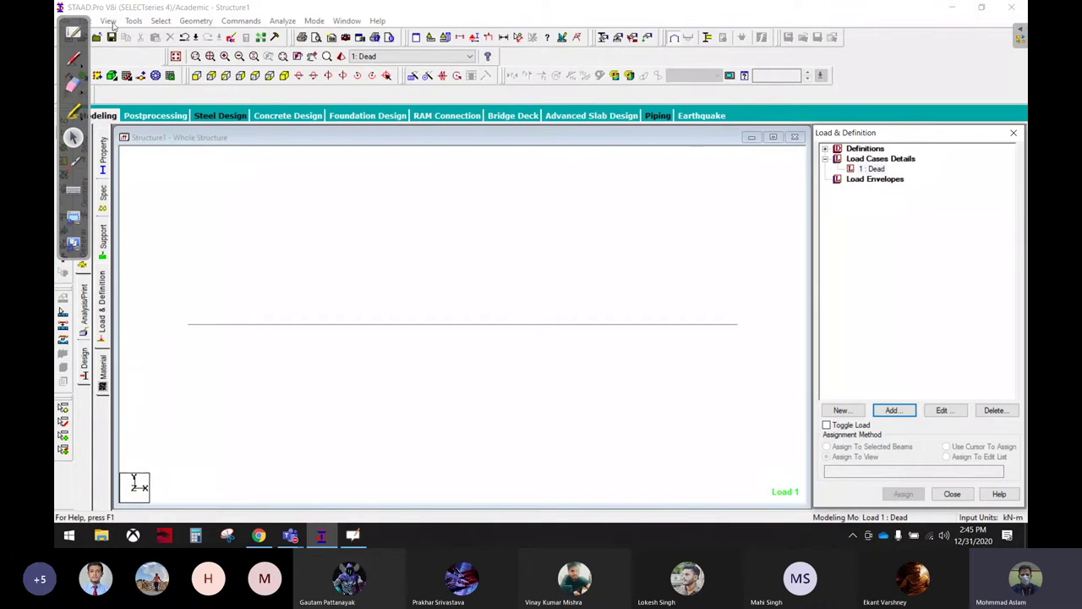
click(74, 32)
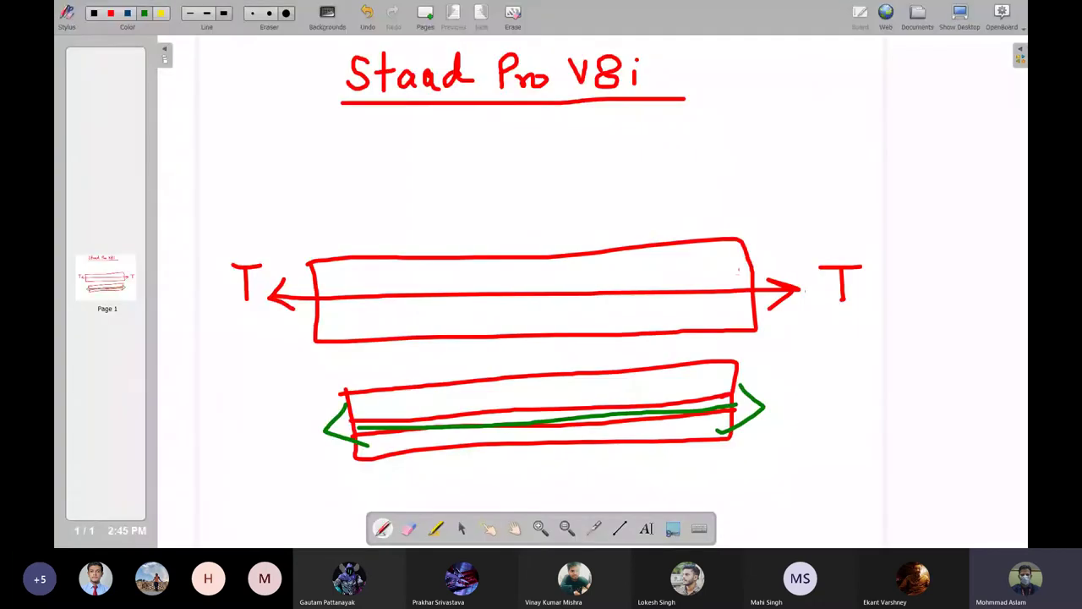
click(960, 15)
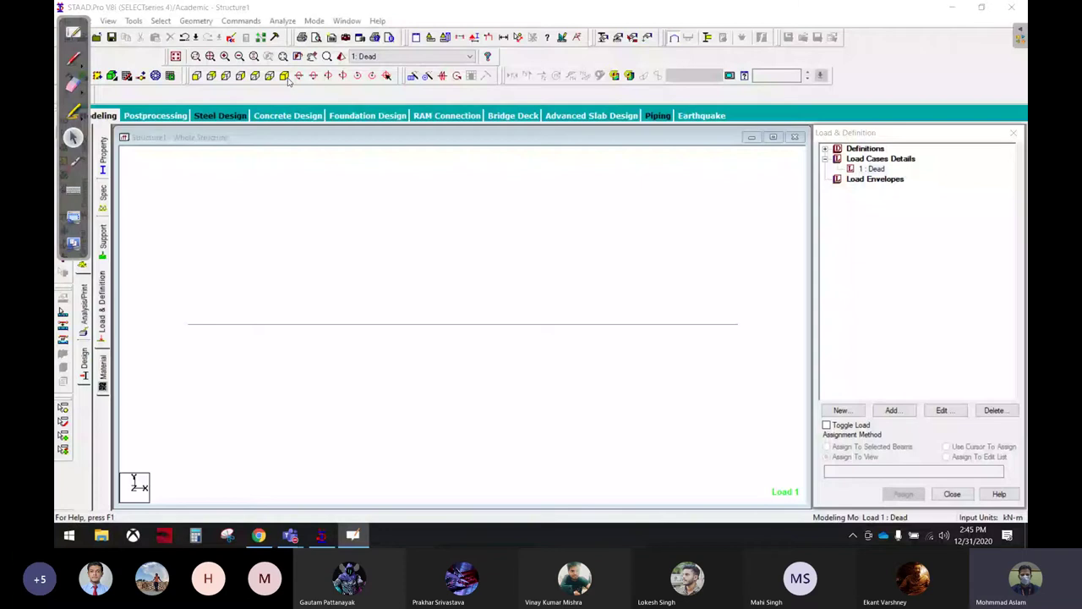
Launch Windows Magnifier, zoom to 200% and back to 100%, then select the beam.
key(super)
text(mag)
key(Return)
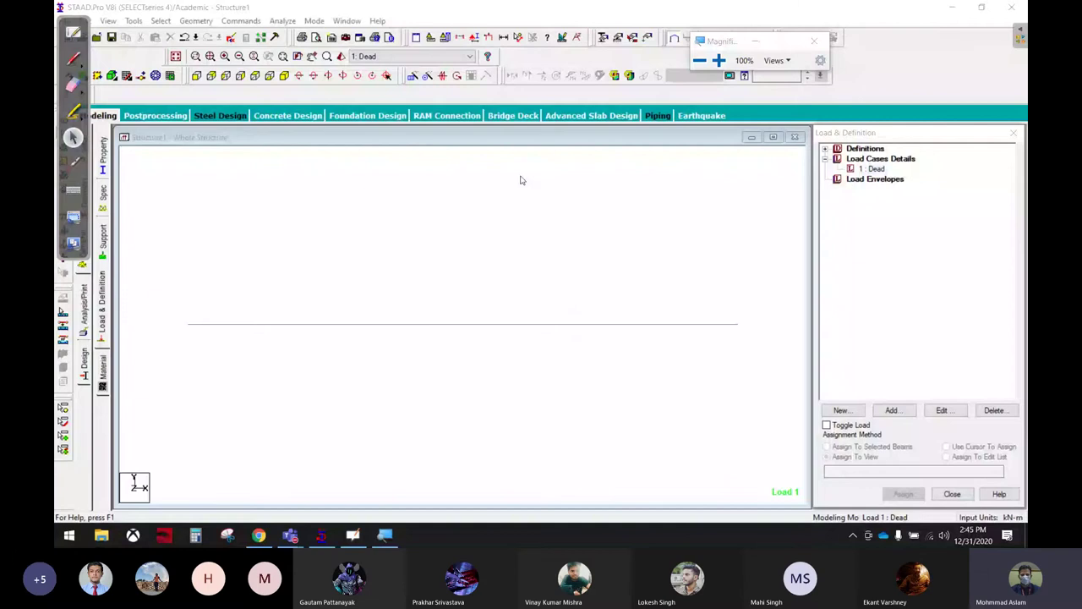
key(super+plus)
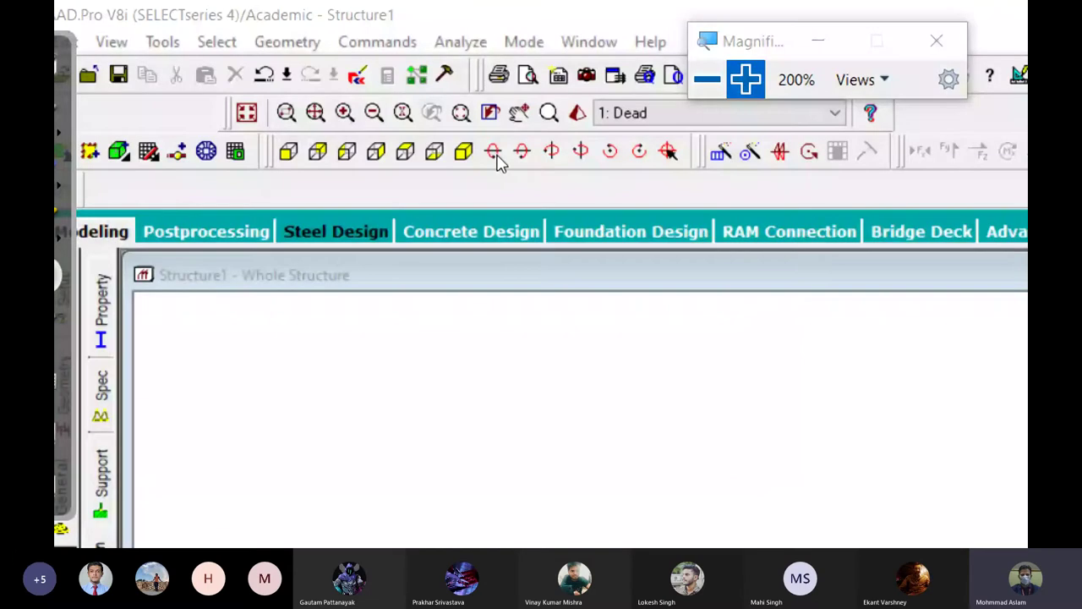
key(super+minus)
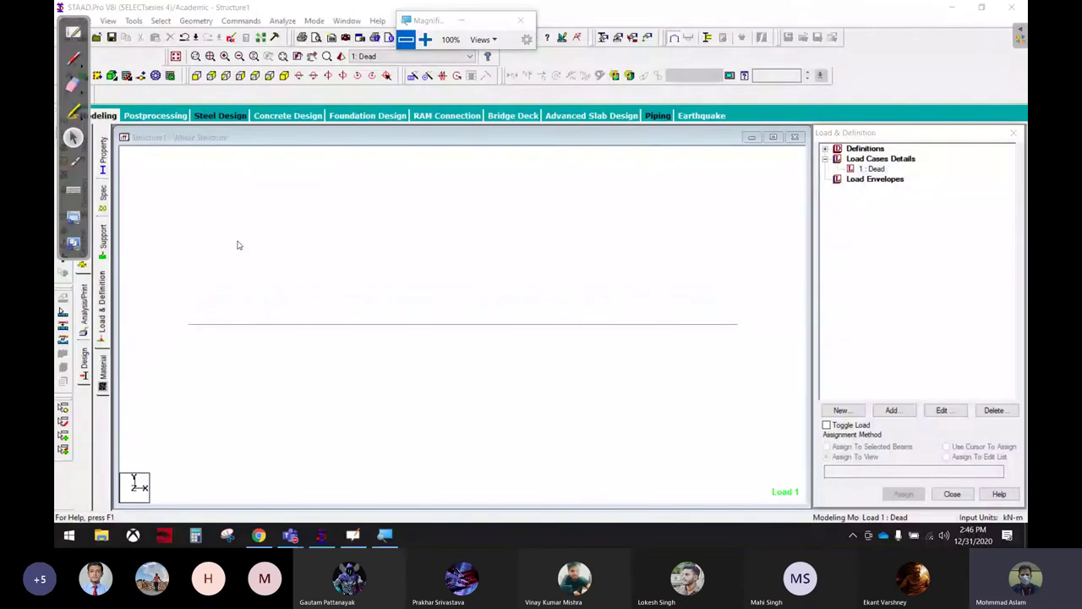
click(301, 324)
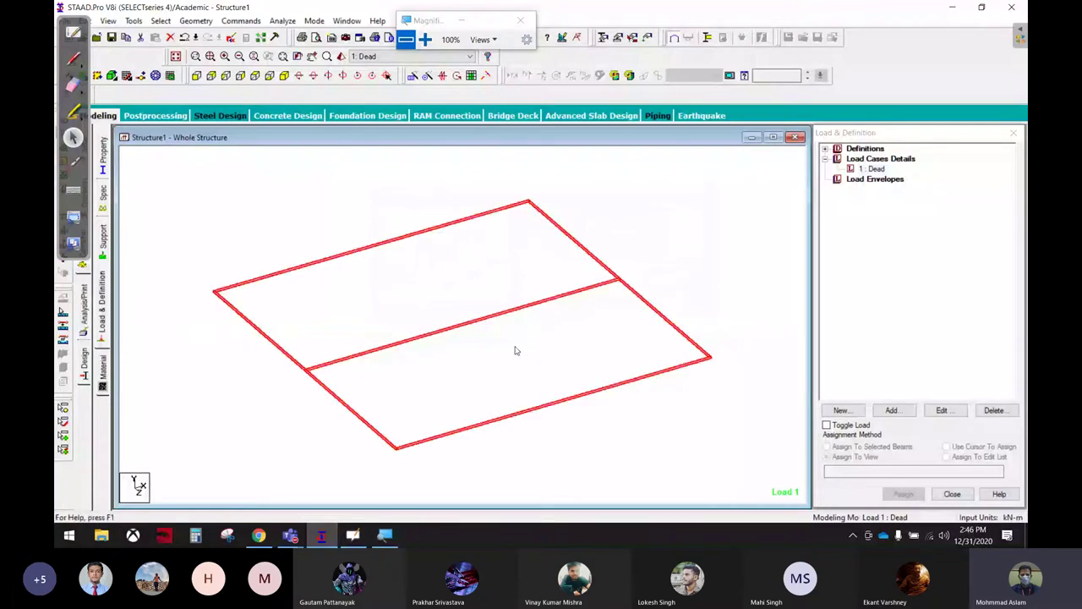
Translationally repeat the frame along global Y with a 3 m step spacing.
click(411, 325)
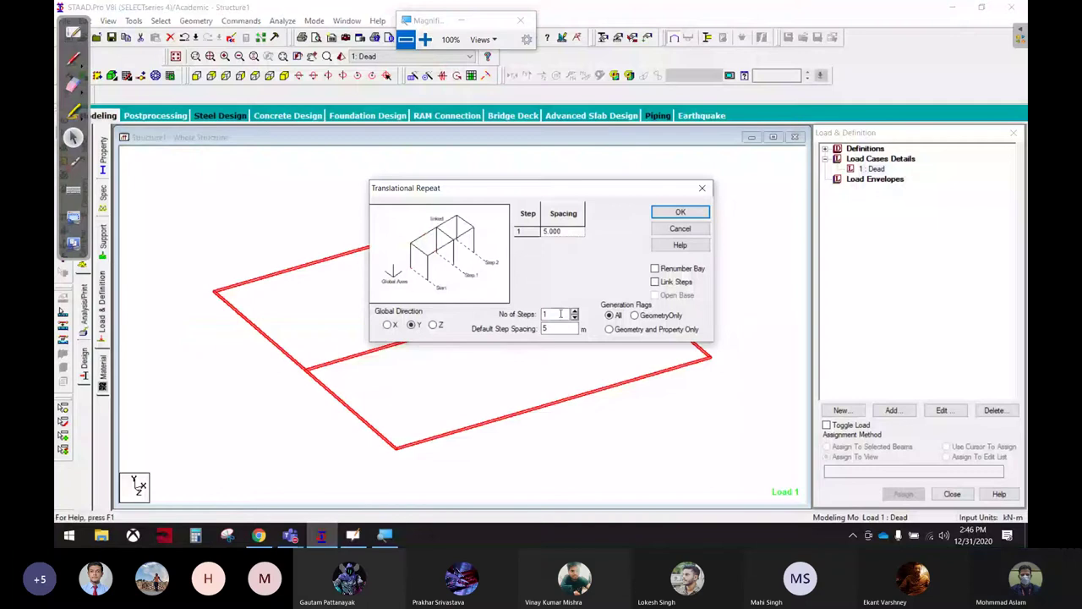
double_click(569, 328)
text(3)
key(Return)
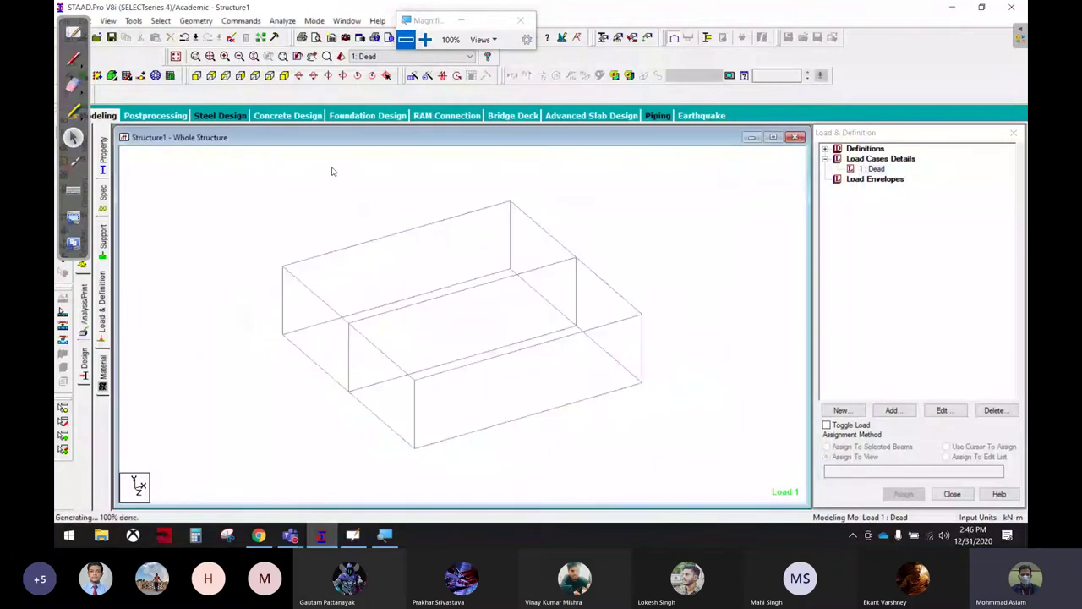
Rotate and tilt the box frame with the view buttons, then accept the Auto Save prompt.
click(301, 77)
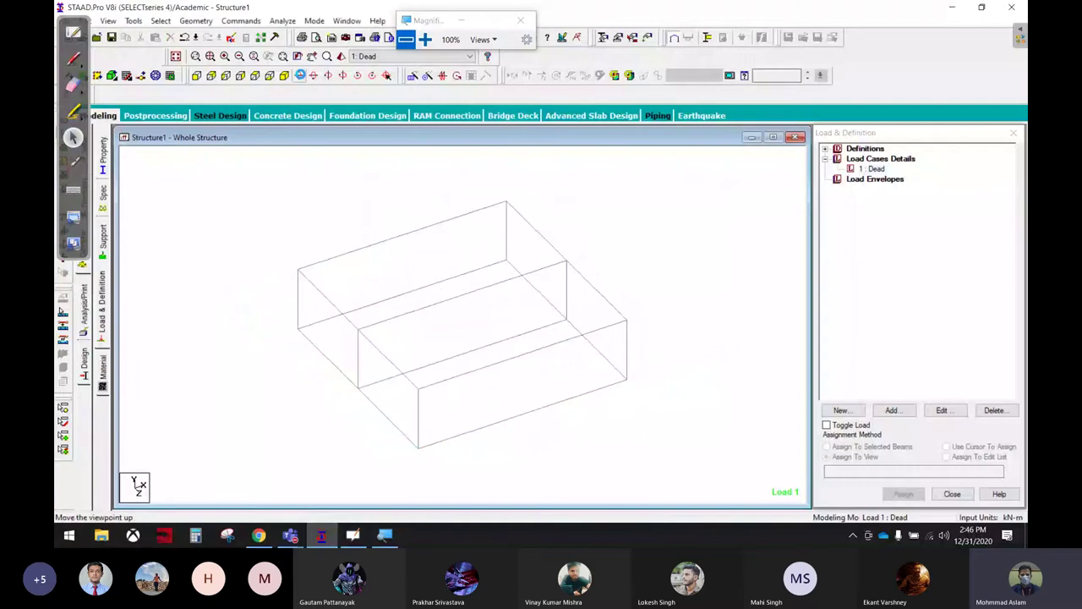
click(301, 77)
click(301, 77)
click(301, 77)
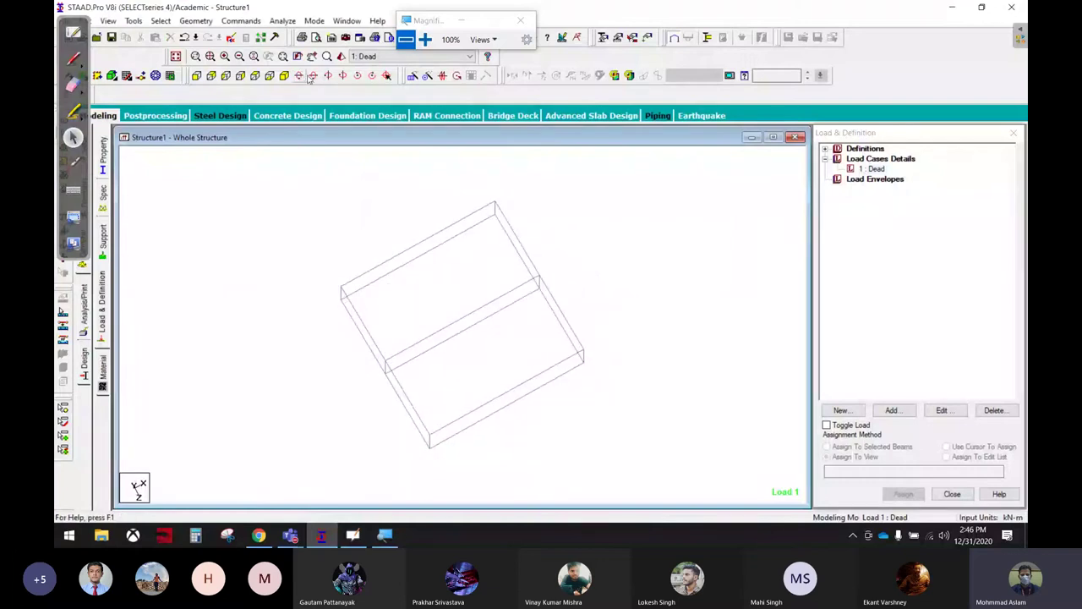
click(314, 76)
click(314, 76)
click(315, 77)
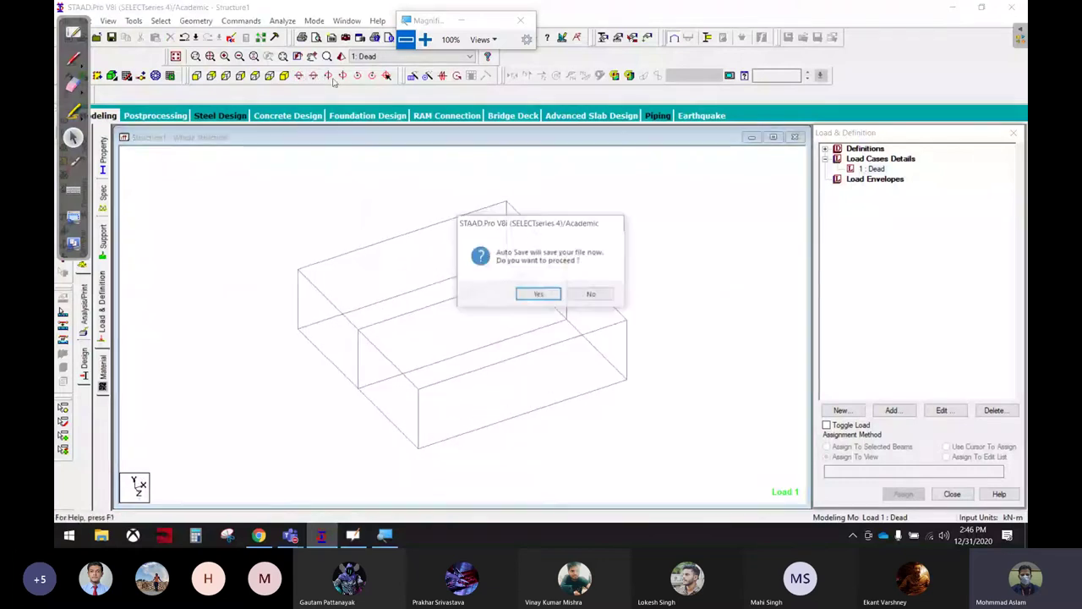
click(536, 296)
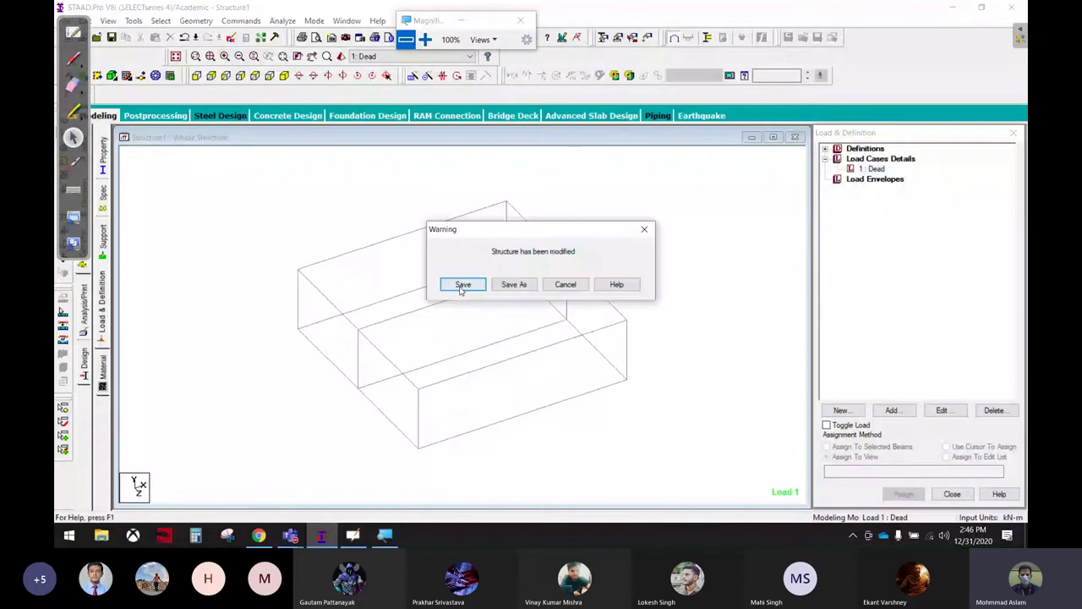
click(459, 285)
Spin the model about its vertical axis, restore the whole-structure view, and underline the view tools.
click(351, 76)
click(352, 76)
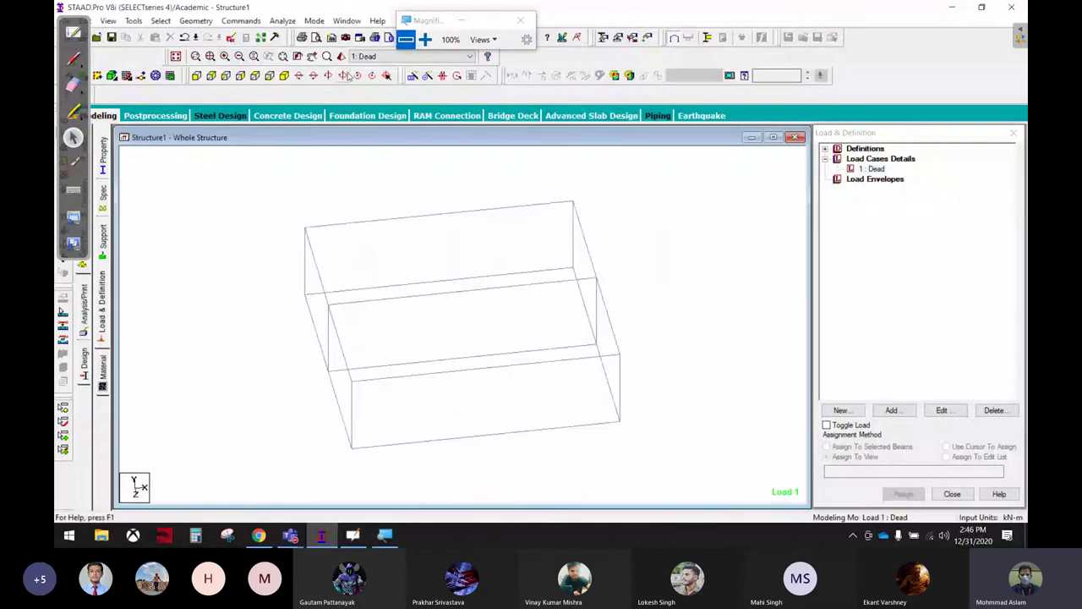
click(352, 76)
click(352, 76)
click(351, 76)
click(352, 76)
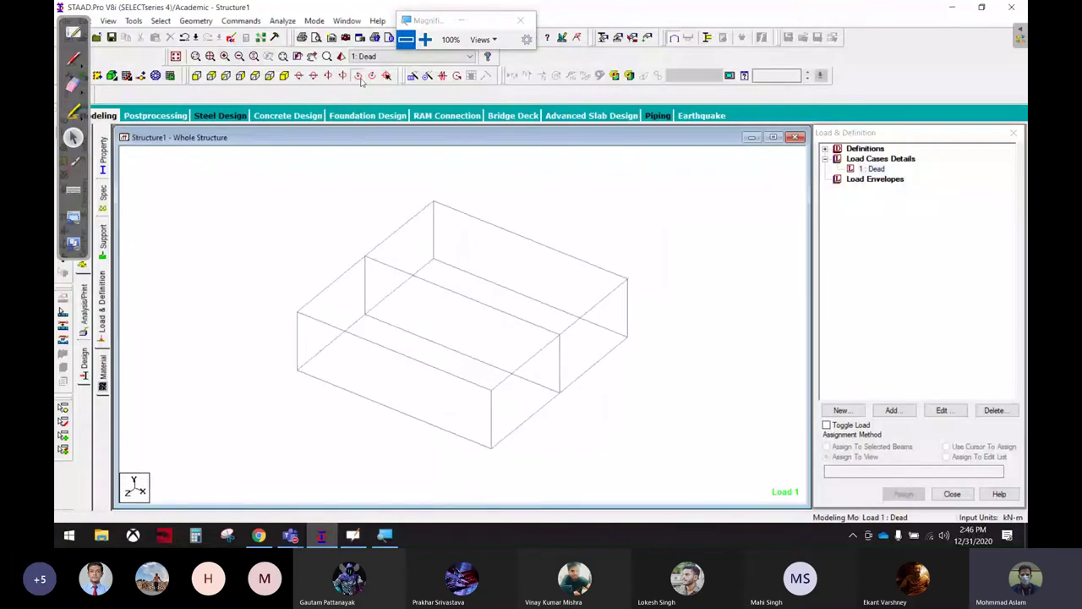
click(352, 76)
click(352, 76)
click(175, 57)
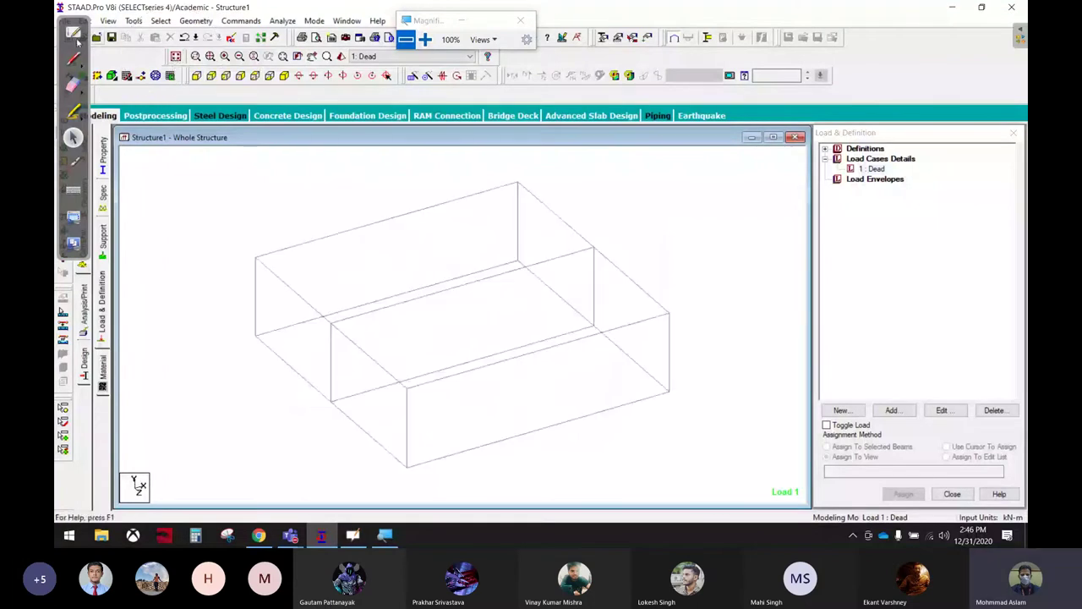
drag(192, 85, 405, 73)
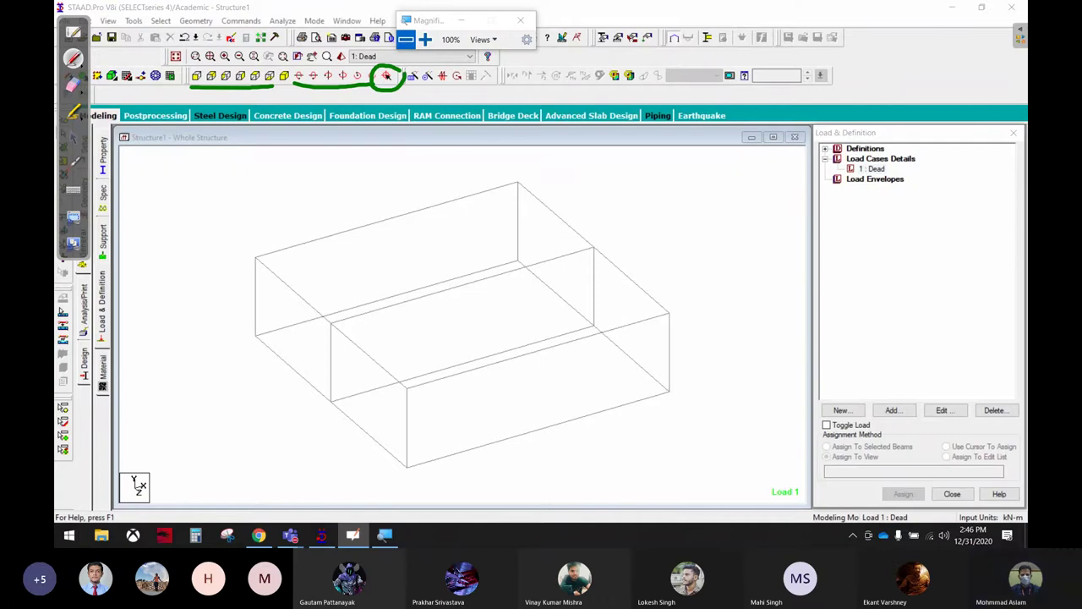
Turn on Rotate View about Node, dismiss its information message, and move the annotation tools aside.
click(71, 139)
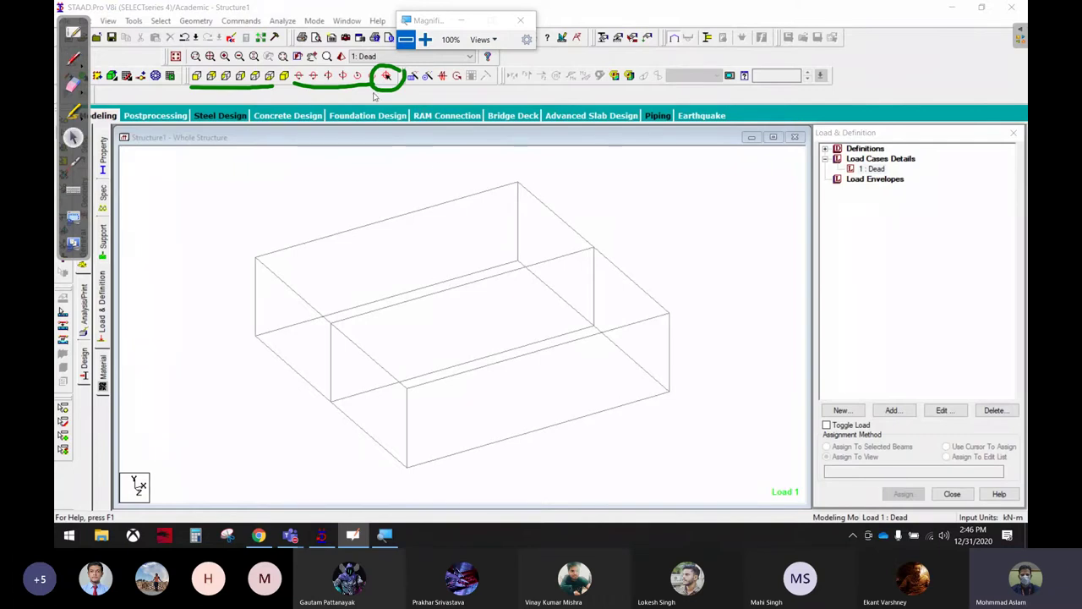
click(386, 77)
click(643, 292)
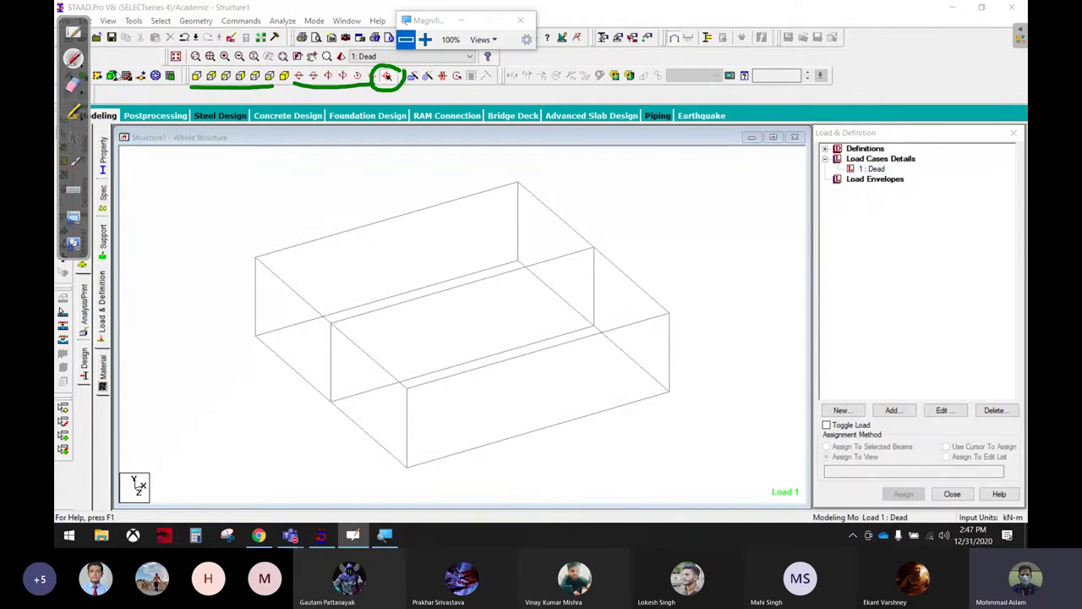
drag(61, 44, 107, 172)
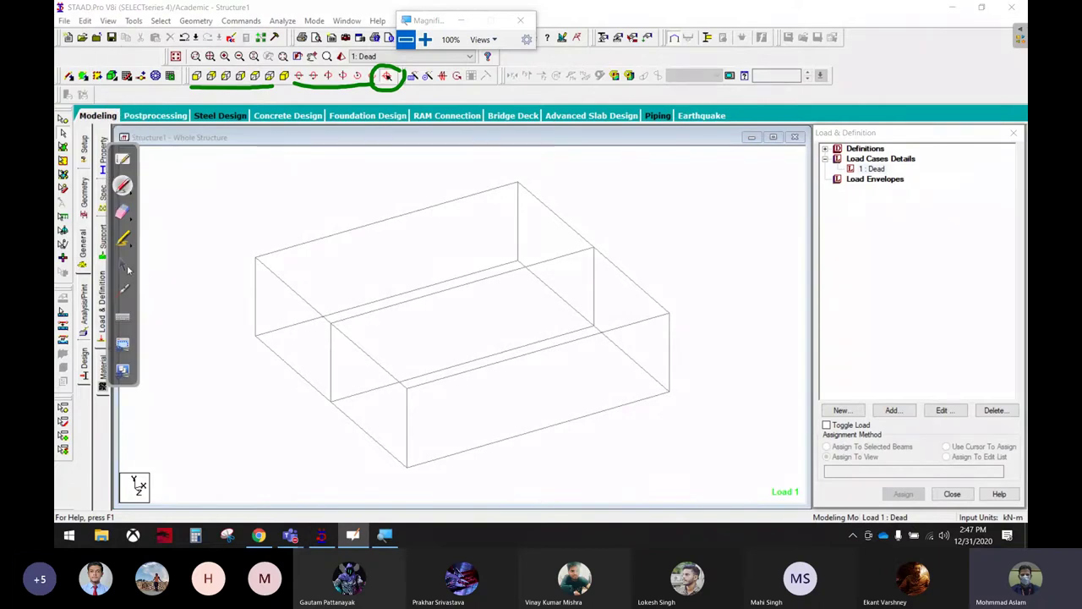
click(123, 264)
Select the top-left corner node, toggle rotation-centre mode, then clear the node selection.
click(256, 258)
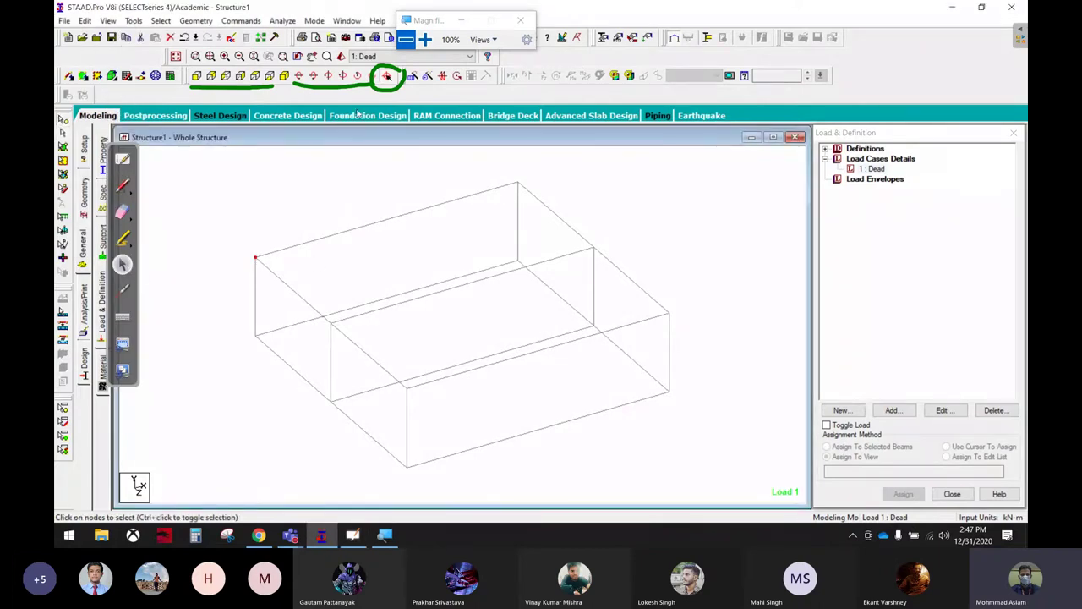
click(387, 78)
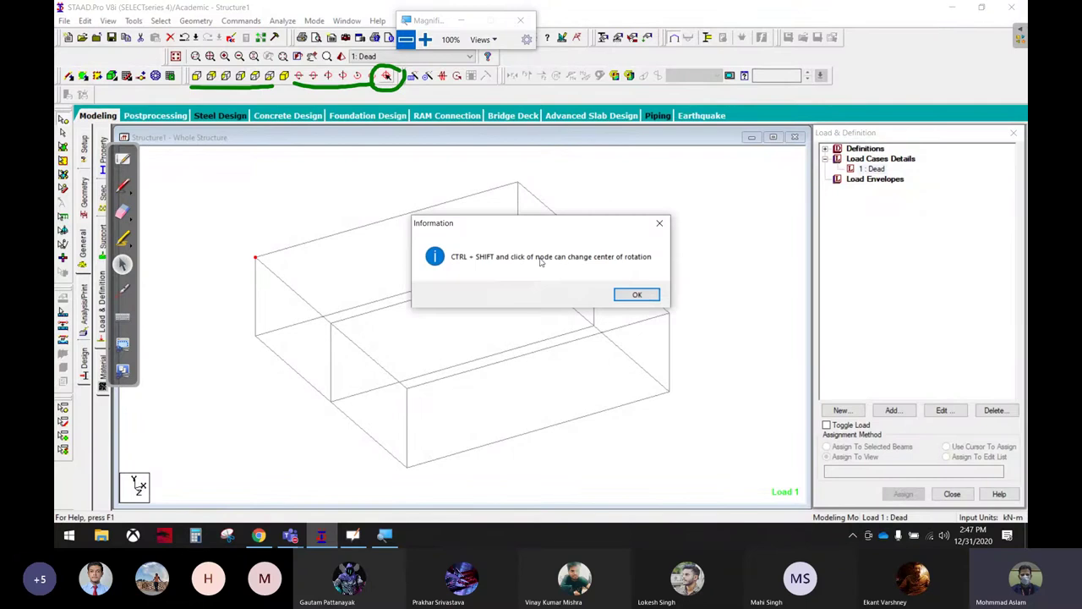
click(636, 295)
drag(238, 241, 311, 286)
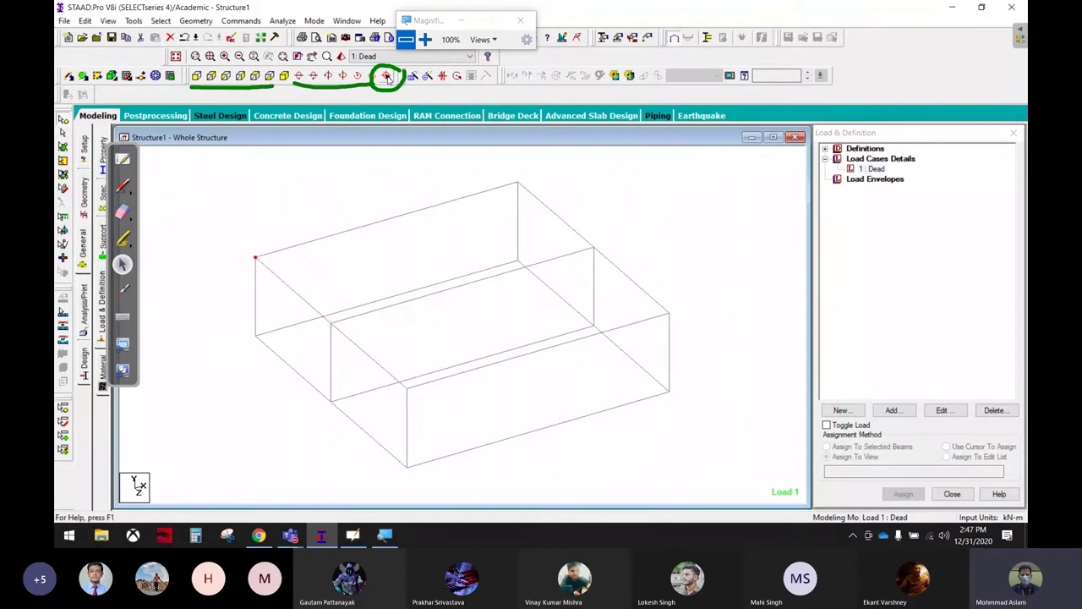
click(386, 77)
click(633, 293)
click(472, 258)
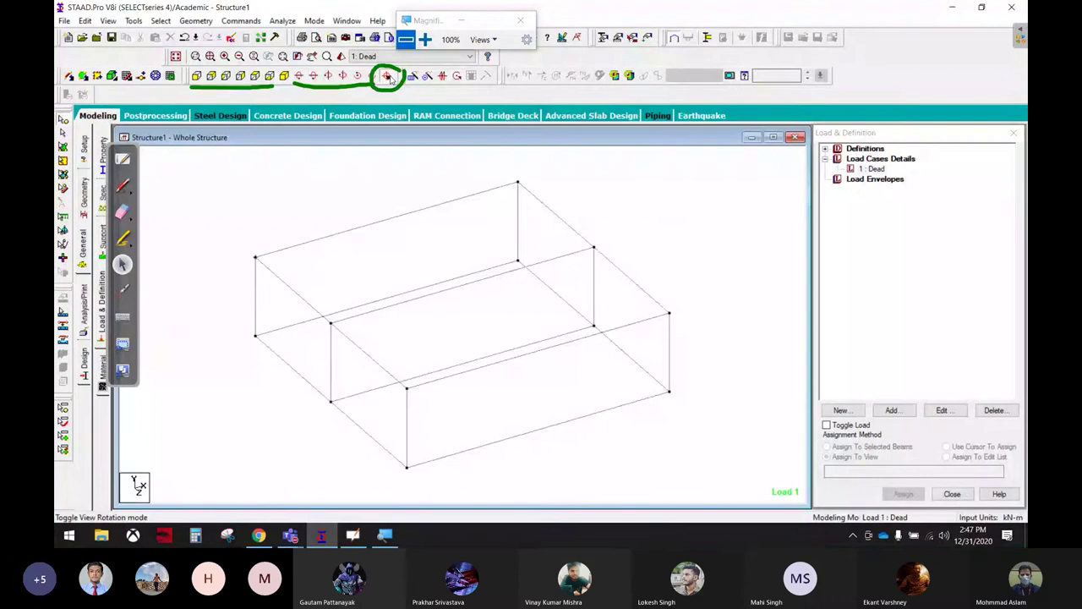
Rotate the view left twice, switch to an isometric view, and select the top-back node.
click(336, 77)
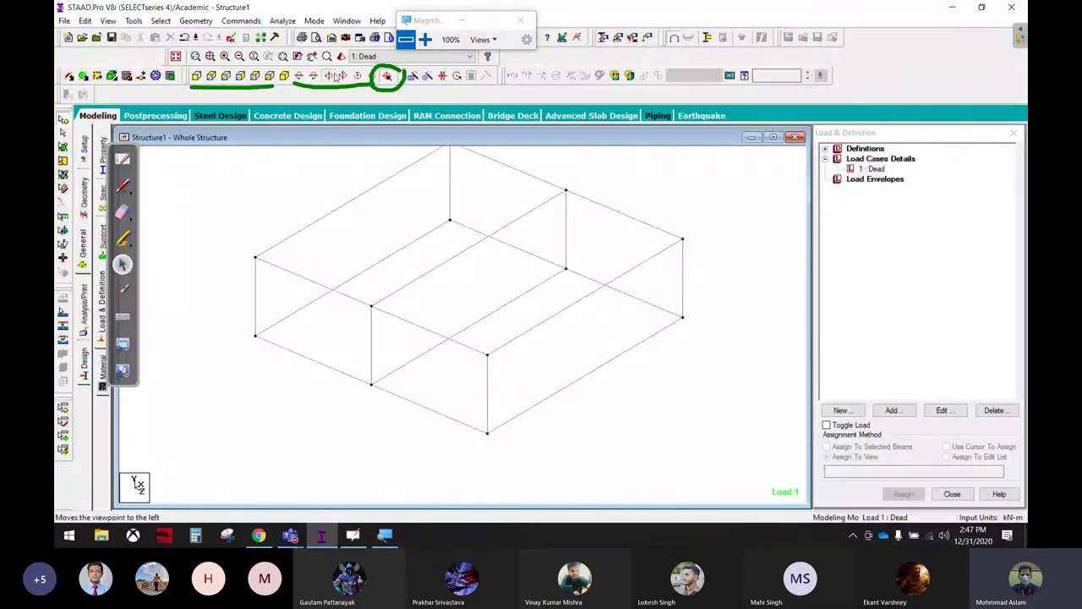
click(335, 77)
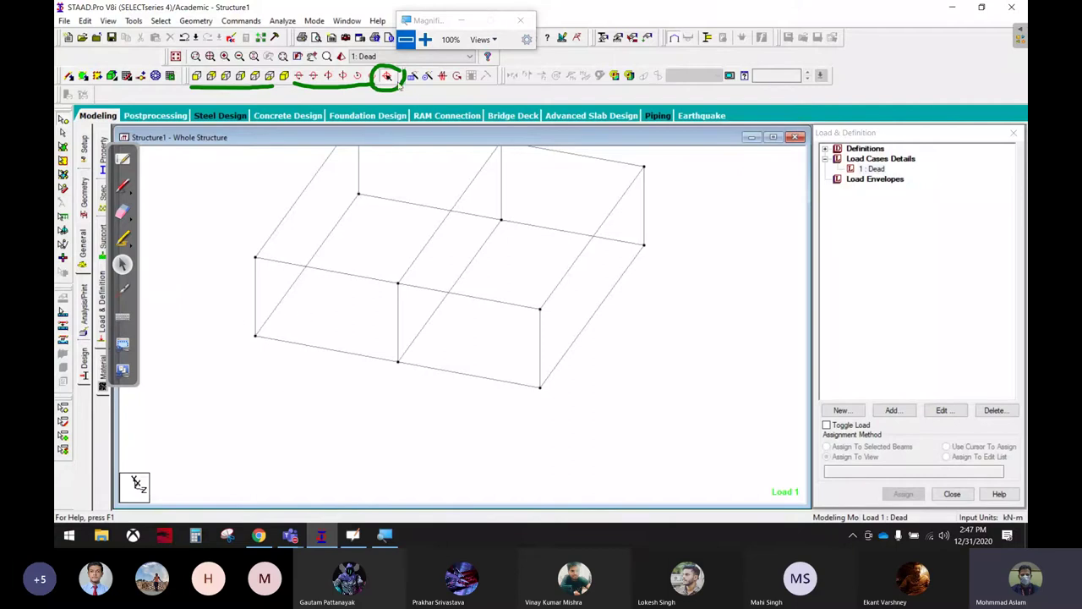
click(387, 77)
click(517, 182)
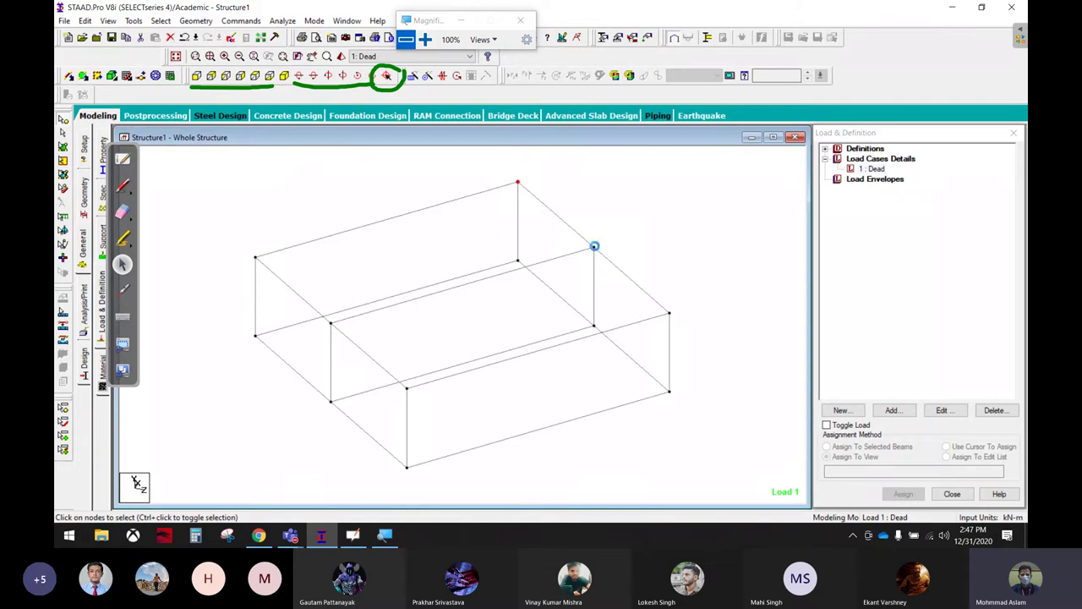
Make a back corner node the centre of rotation.
click(594, 249)
click(387, 76)
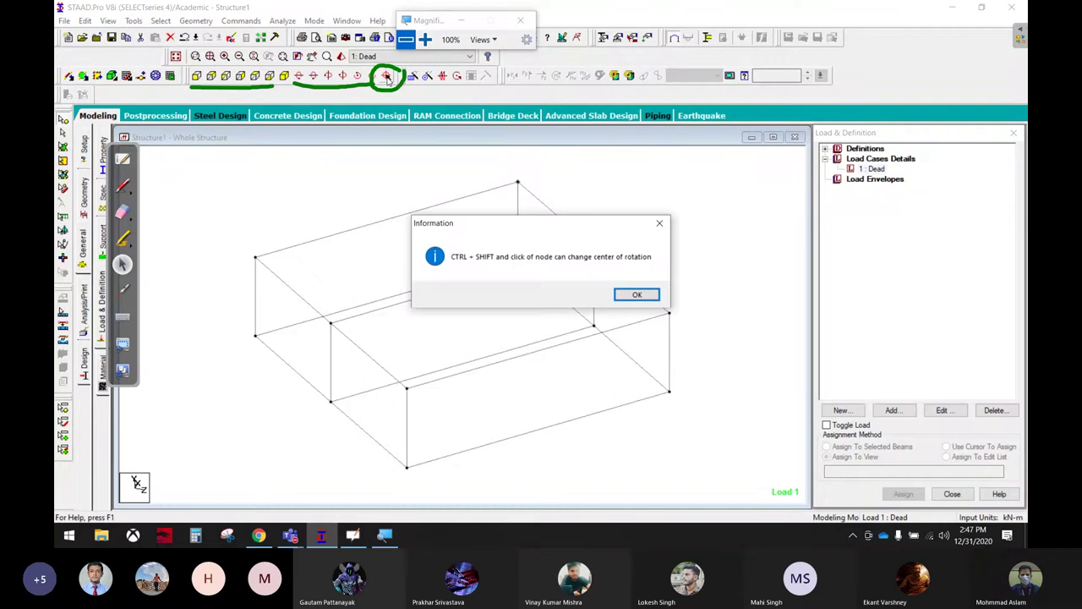
click(639, 295)
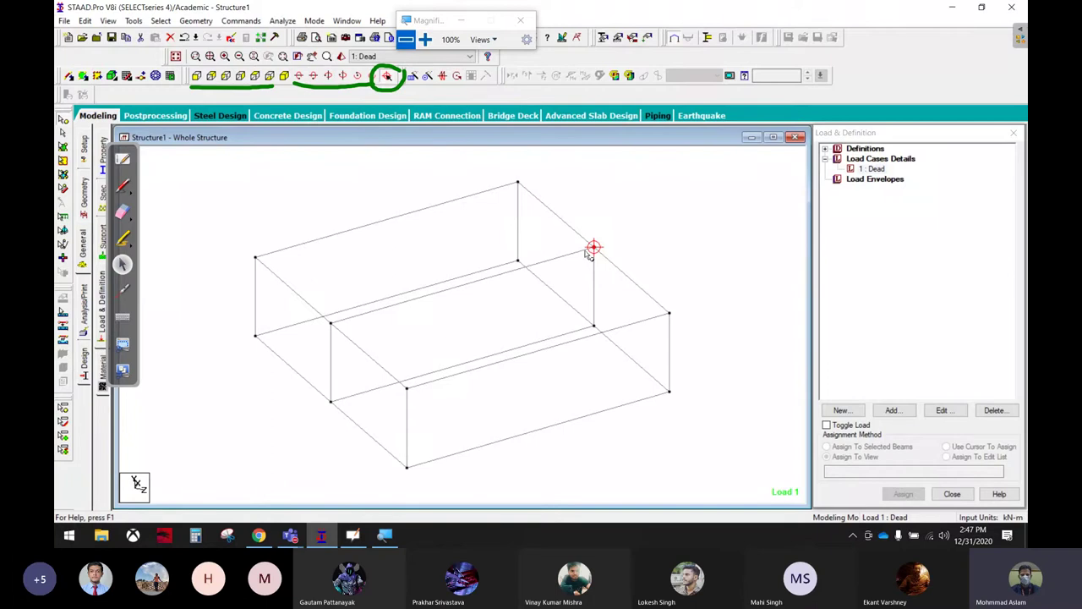
Spin, tilt and rotate the frame about the new rotation centre.
click(314, 79)
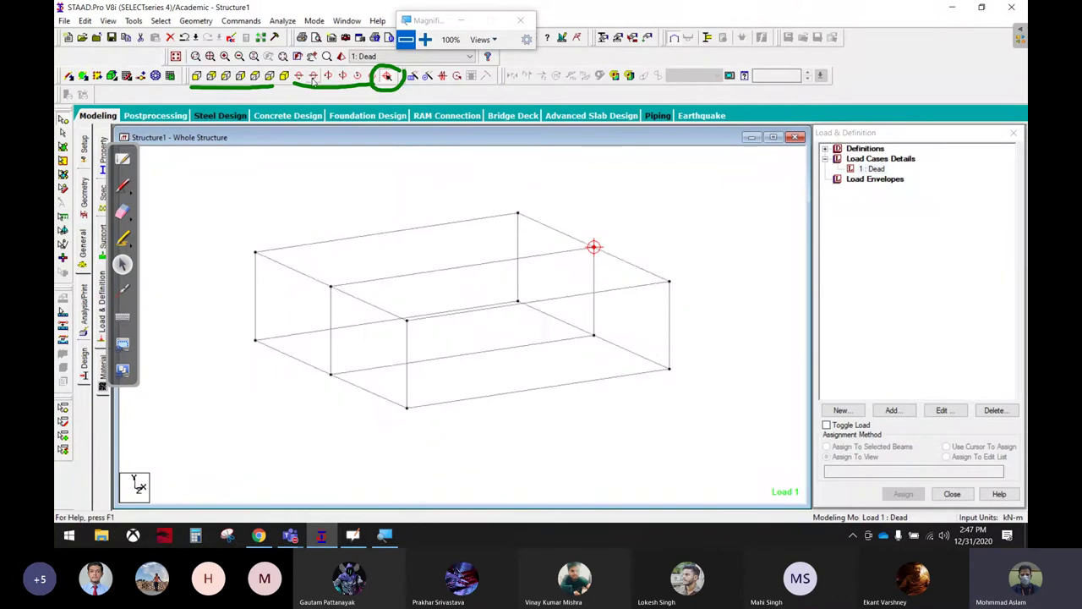
click(314, 80)
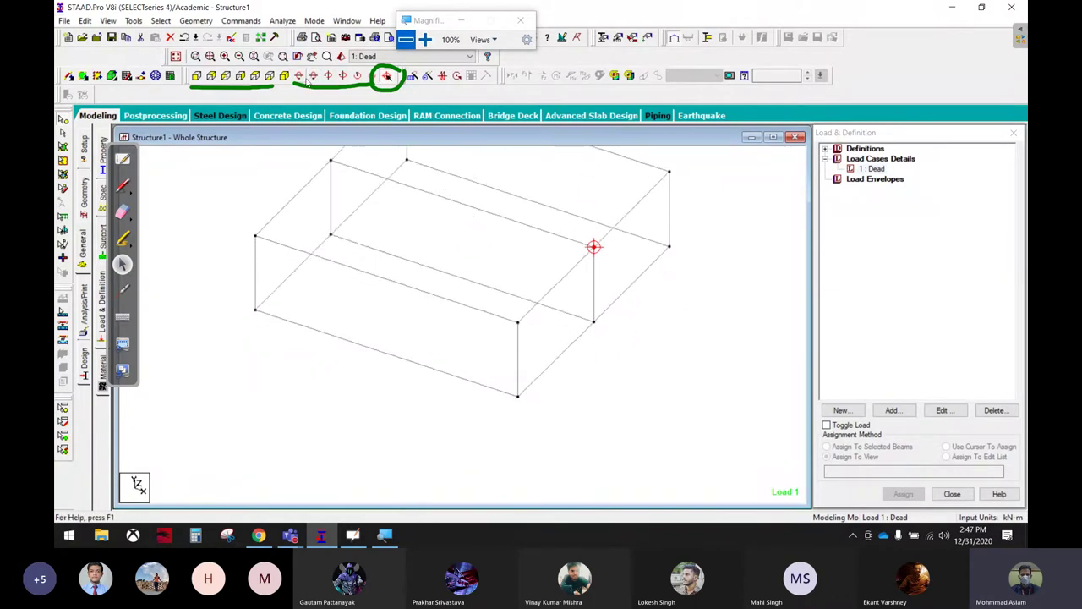
click(314, 79)
click(332, 79)
click(331, 79)
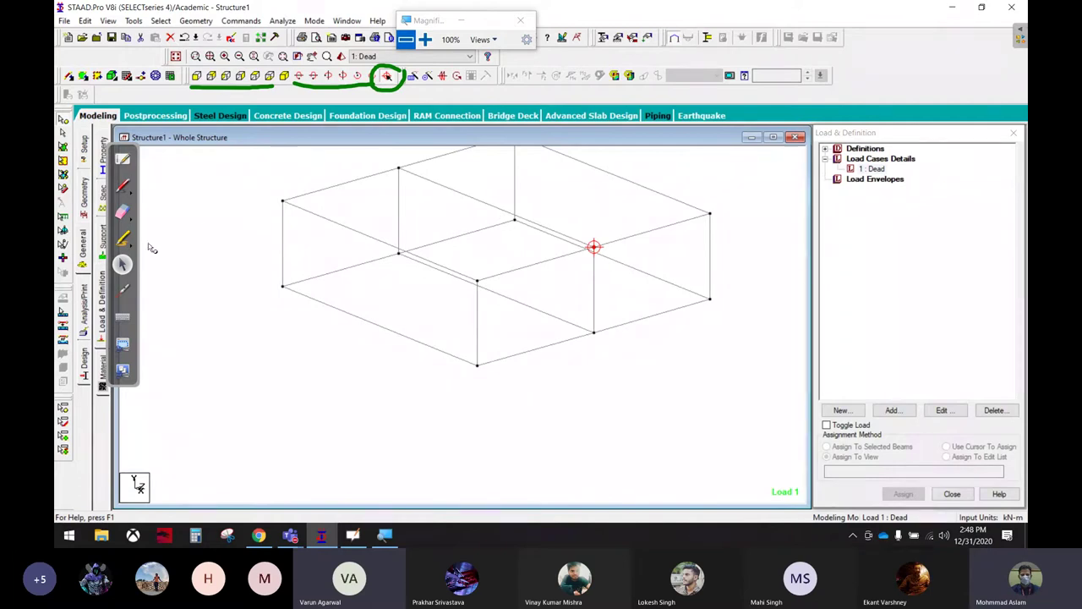
Set the top-left corner node as the rotation centre and clear the screen annotations.
click(282, 203)
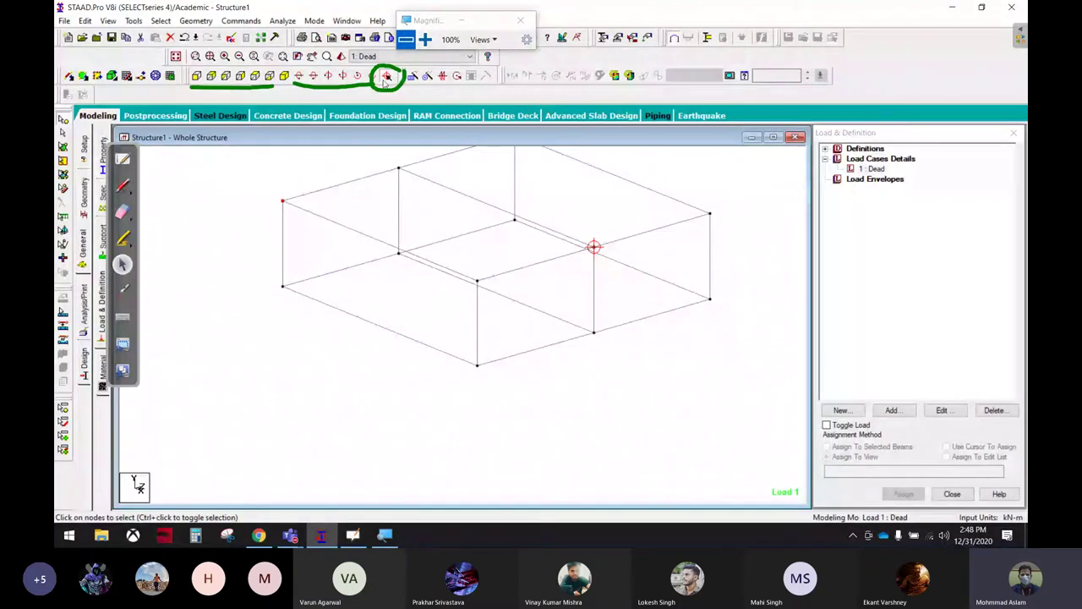
click(386, 77)
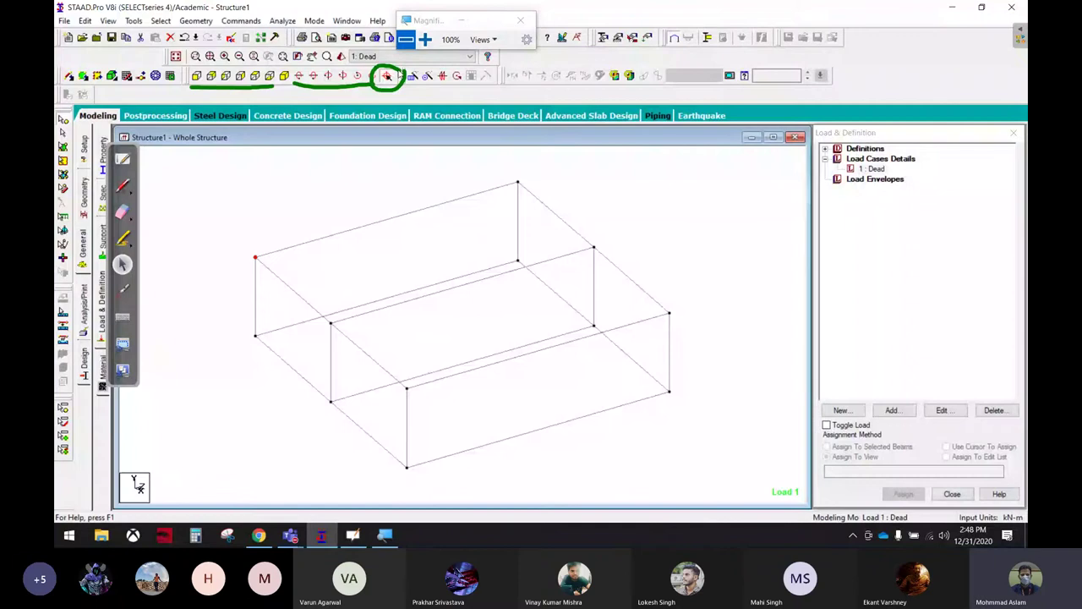
click(386, 77)
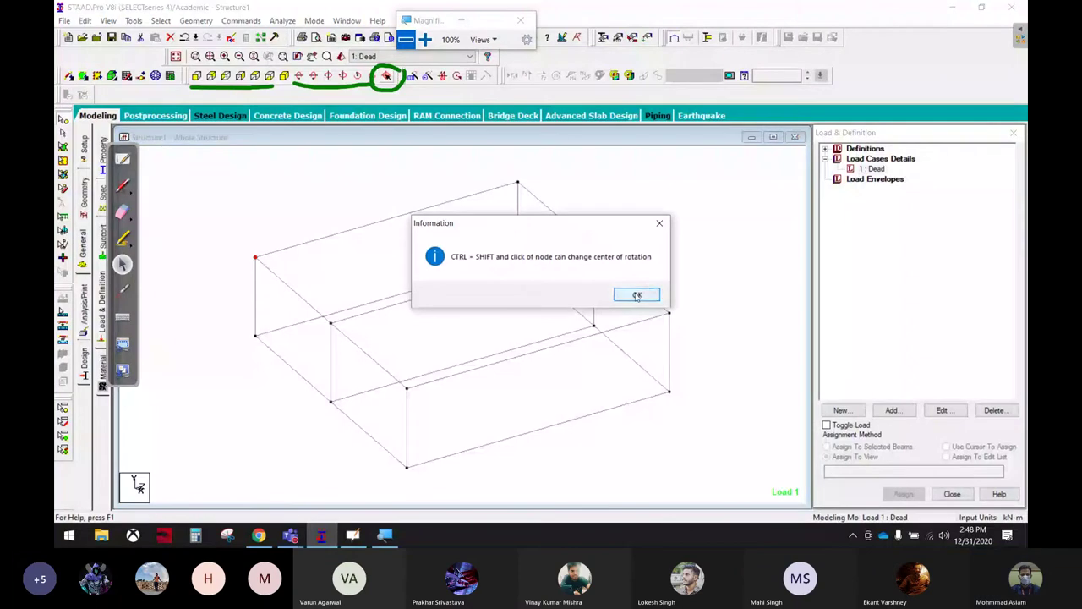
click(636, 296)
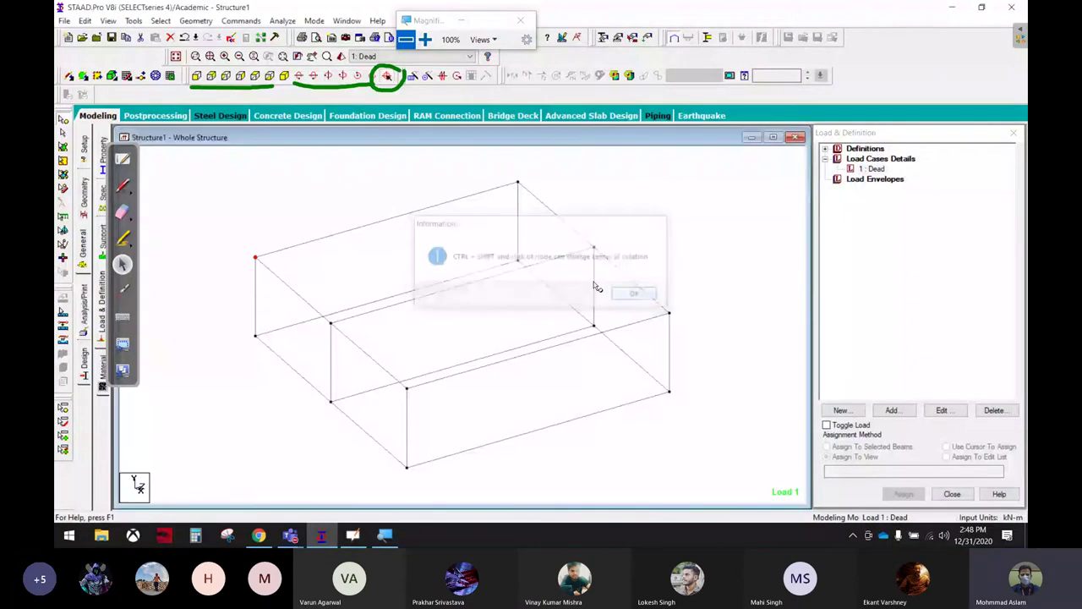
ctrl+shift+click(256, 258)
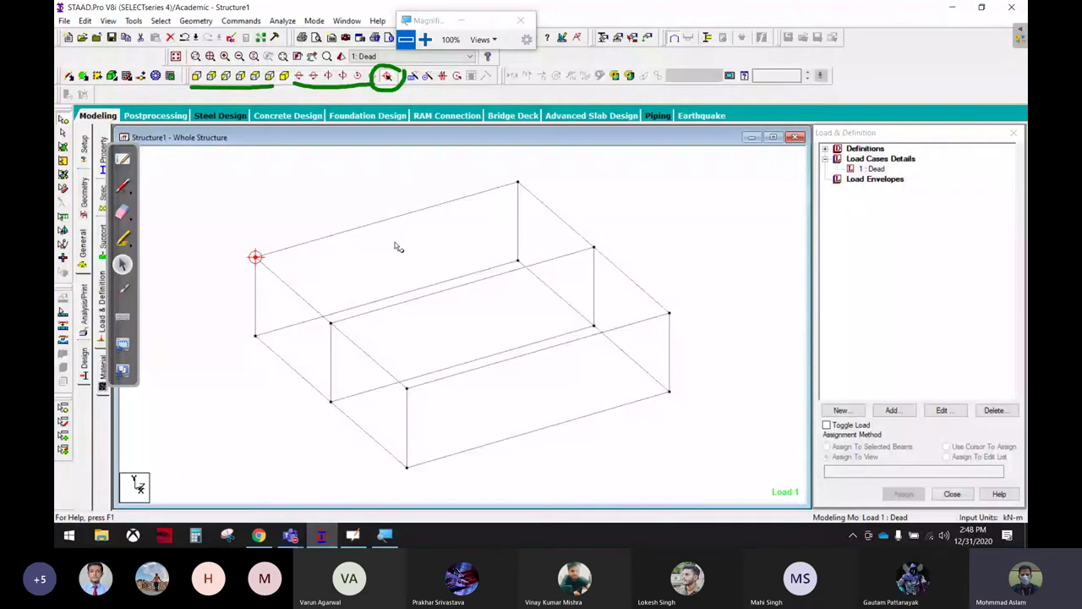
click(123, 212)
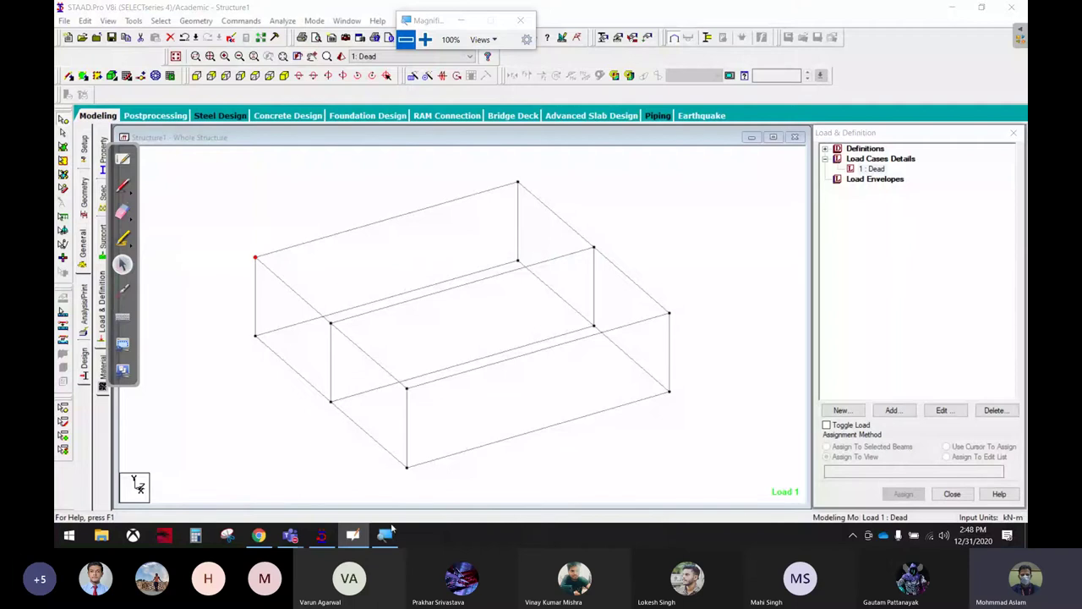
Magnify the screen to 300% to enlarge the STAAD.Pro toolbar.
click(389, 531)
click(425, 39)
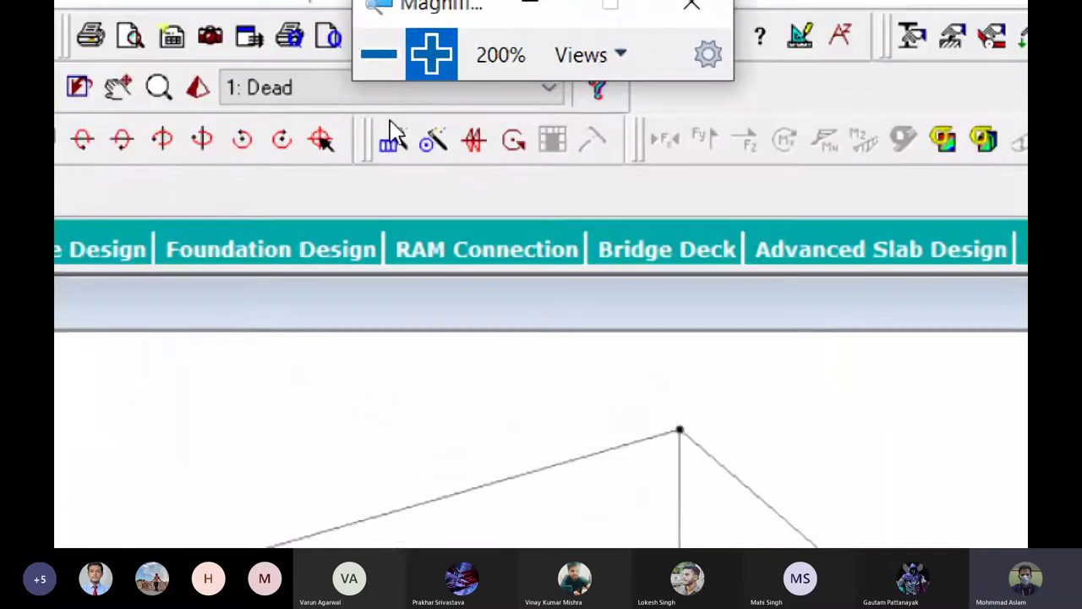
key(super+plus)
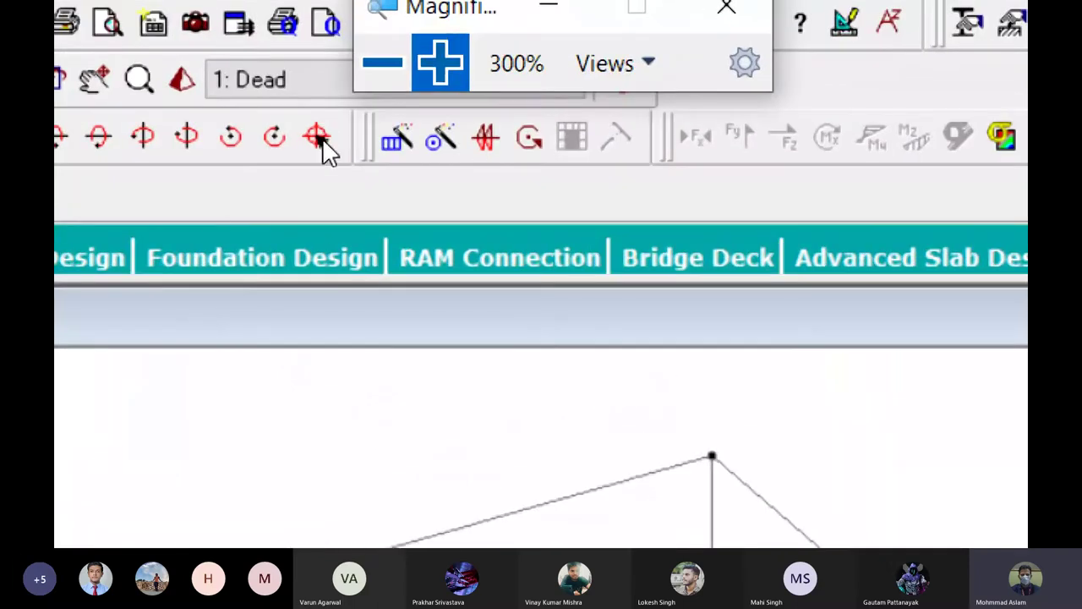
click(325, 151)
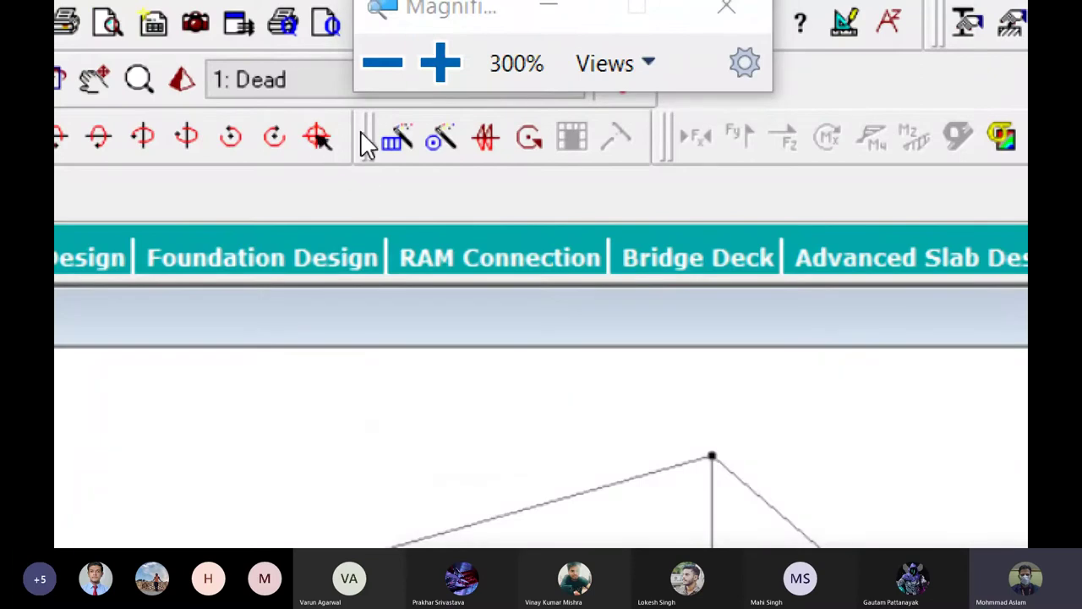
Start Select Rotation Center, dismiss the CTRL+SHIFT note, and return magnification to 100%.
click(237, 394)
click(954, 465)
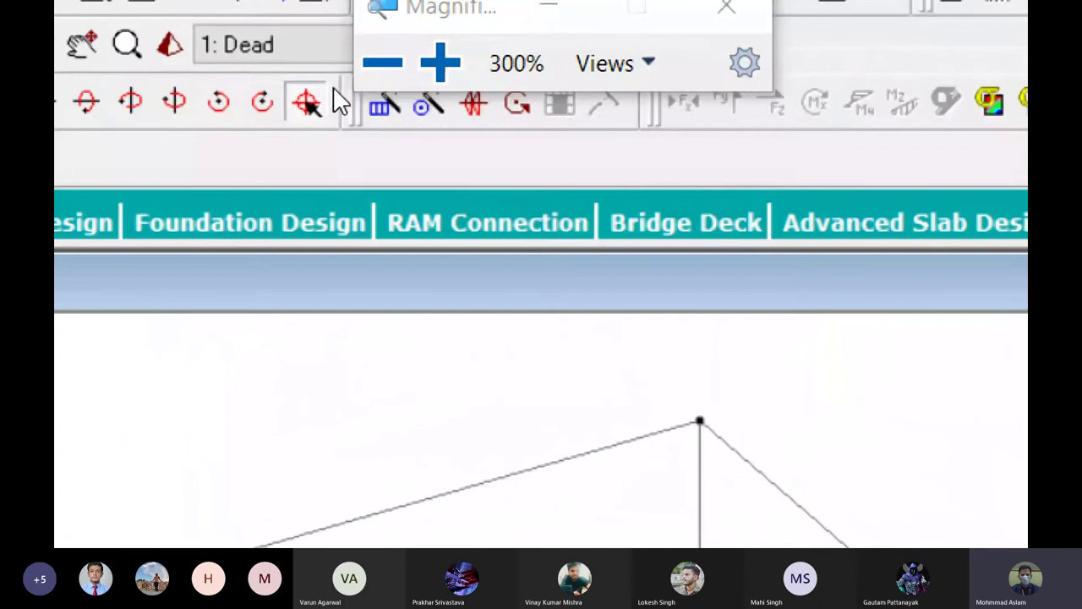
click(382, 61)
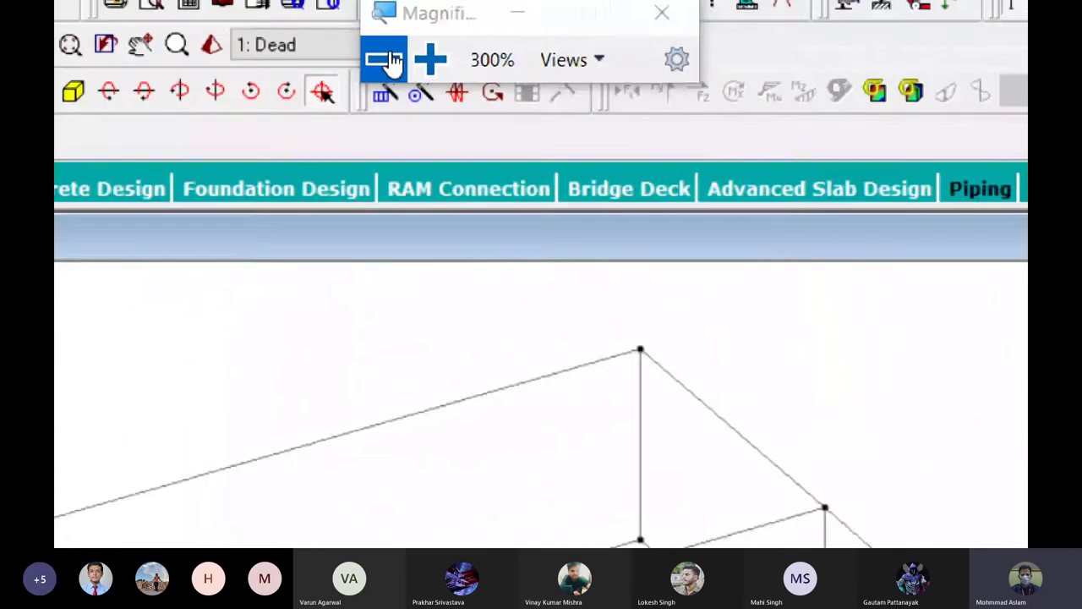
click(382, 62)
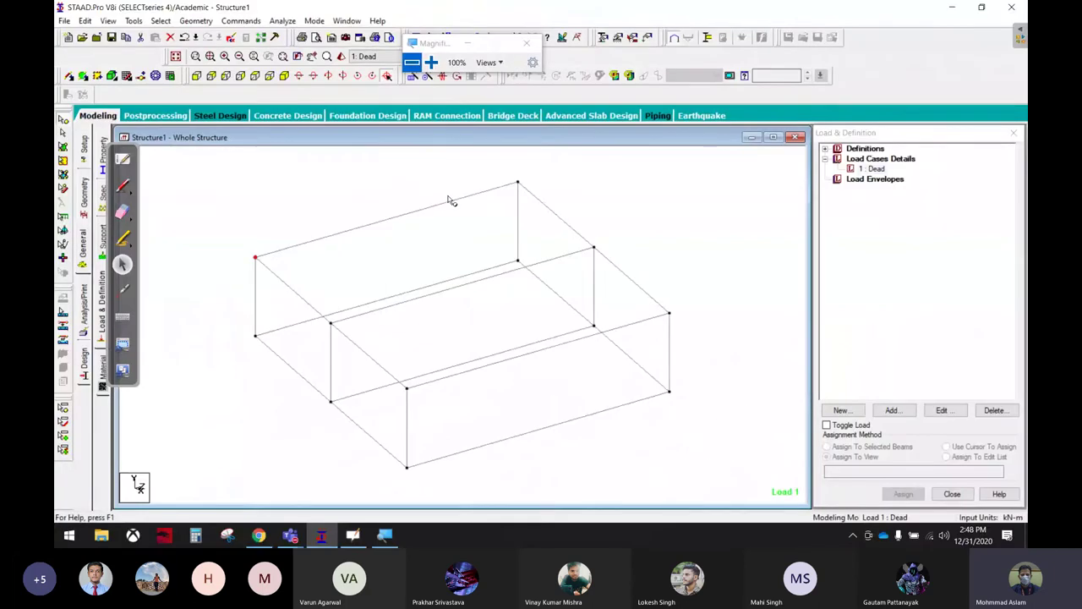
Try several top nodes as rotation centre, ending on the middle beam's near end.
click(519, 181)
click(594, 247)
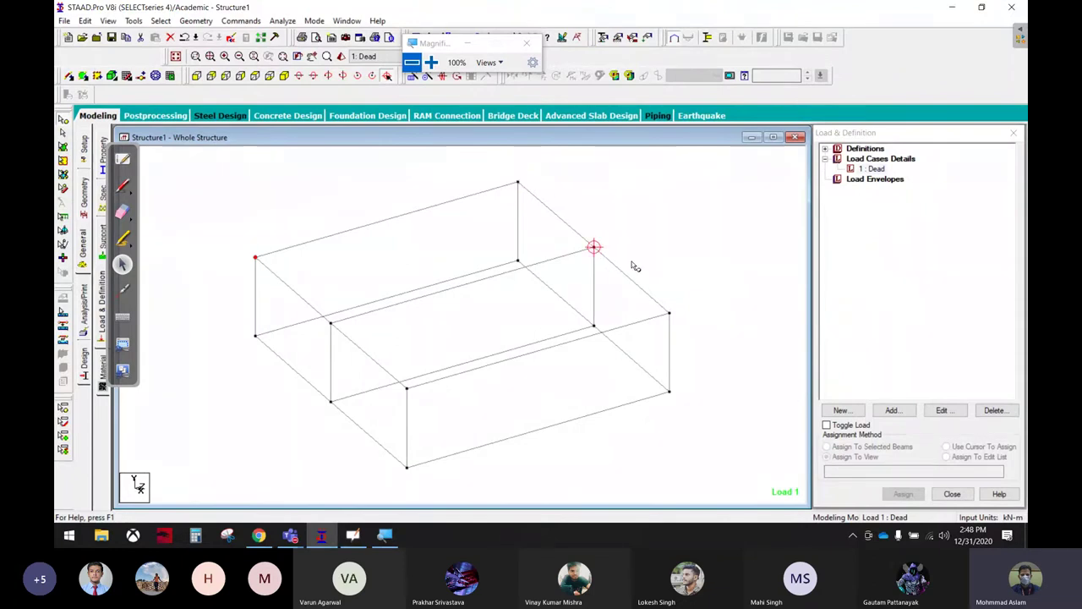
click(669, 314)
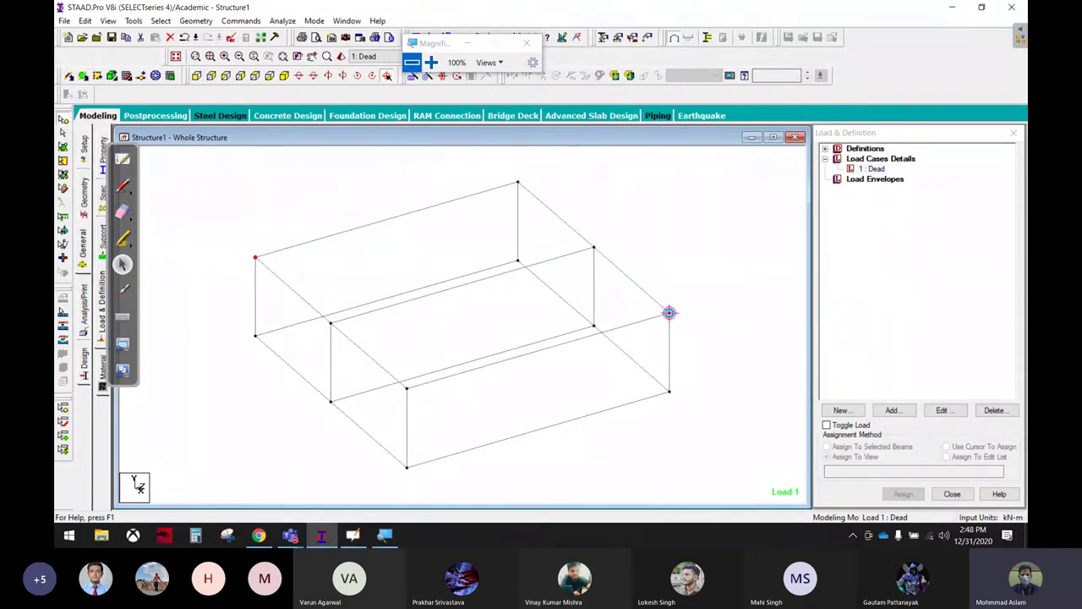
click(331, 324)
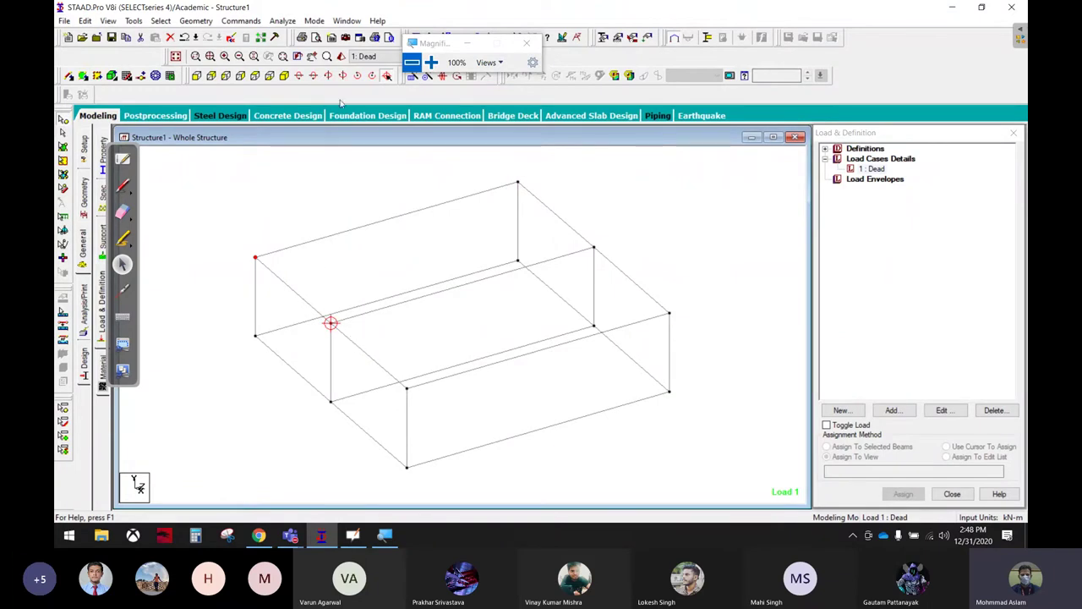
Spin and rotate the frame about the chosen node, then stop the spinning.
click(329, 76)
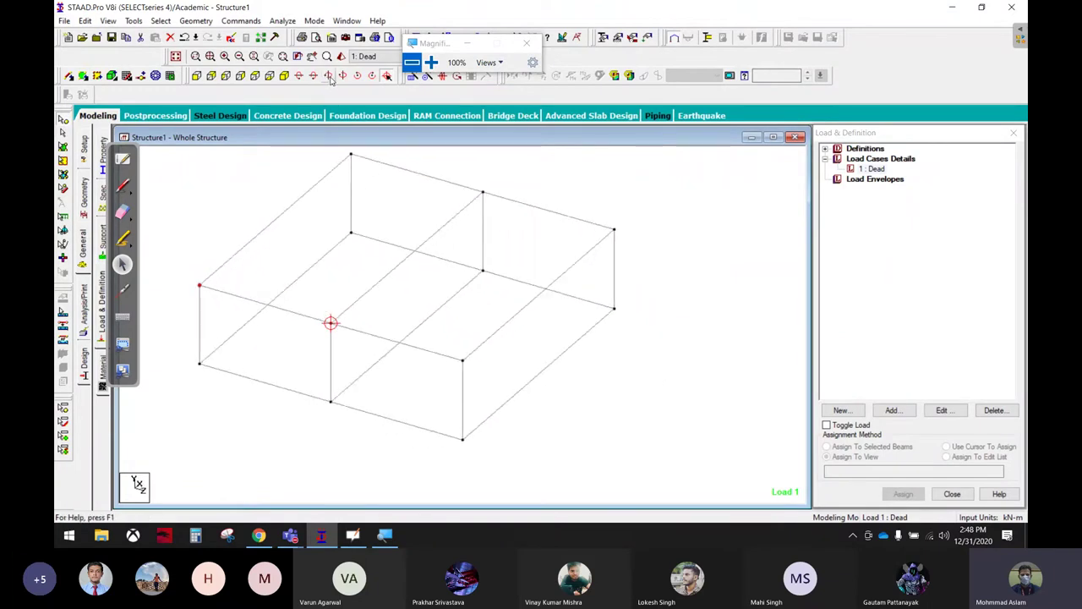
click(359, 76)
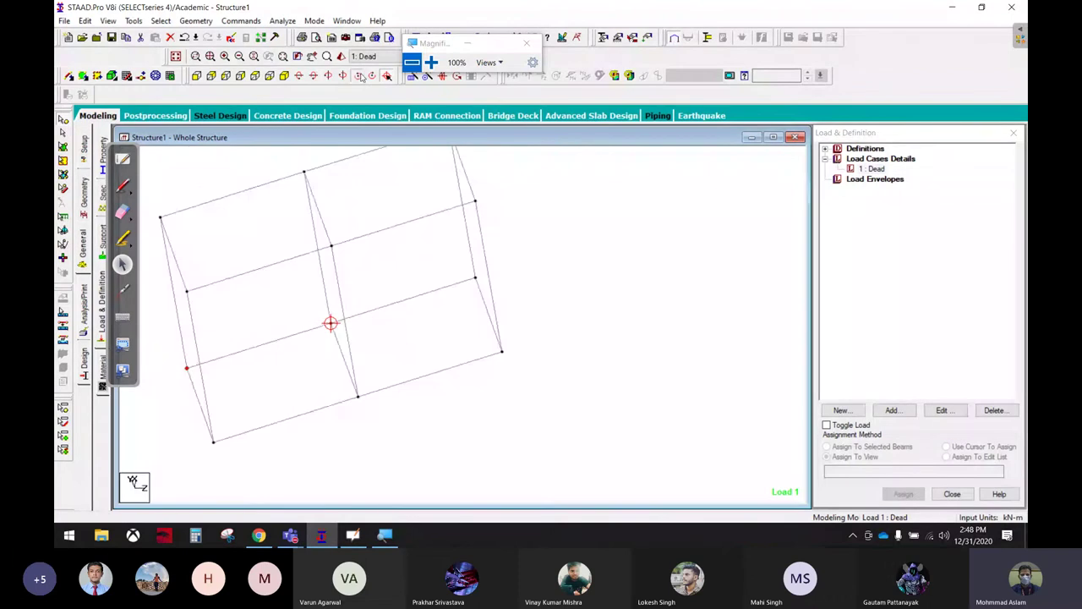
click(359, 76)
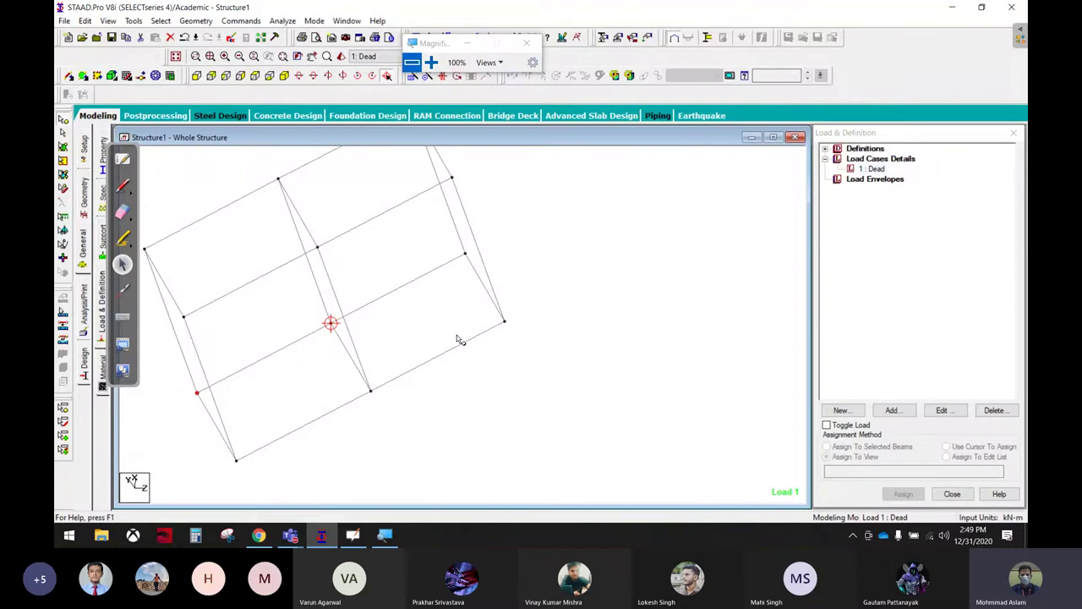
click(503, 329)
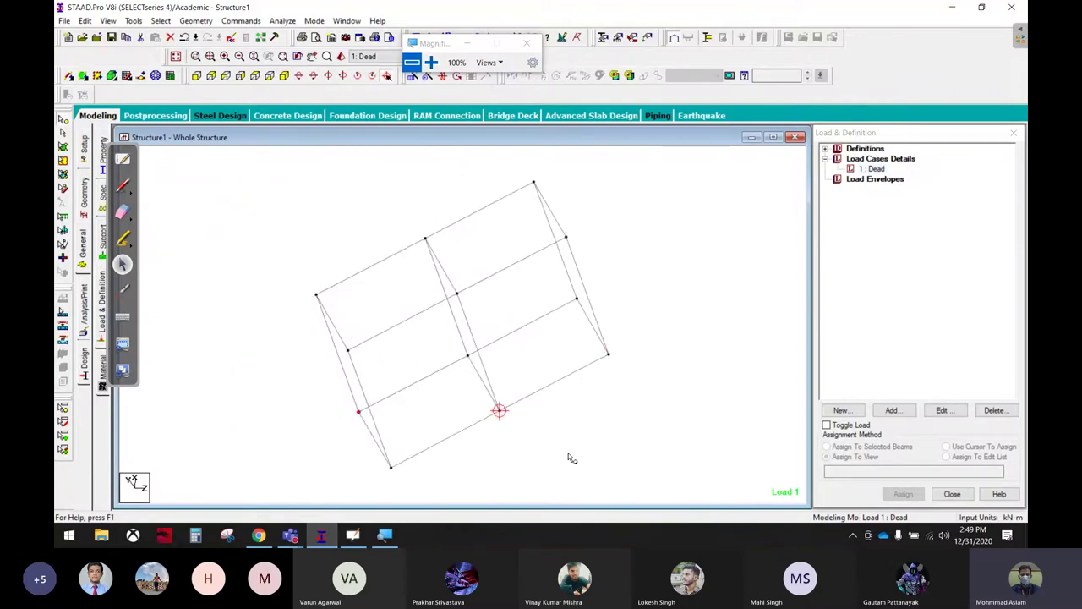
Fit the whole structure in isometric view and draw a green annotation stroke.
click(176, 57)
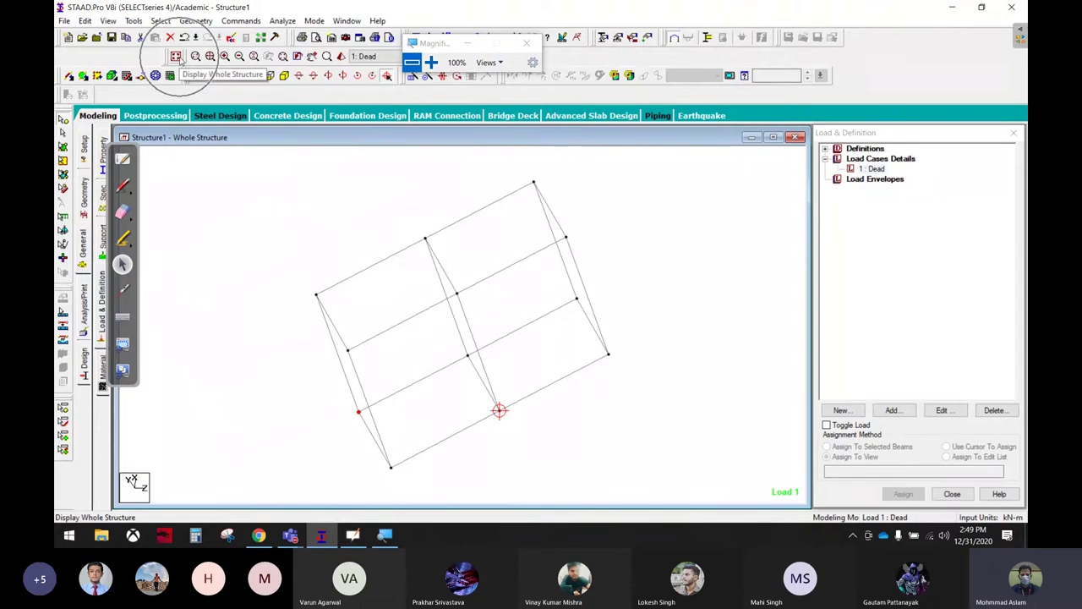
click(387, 75)
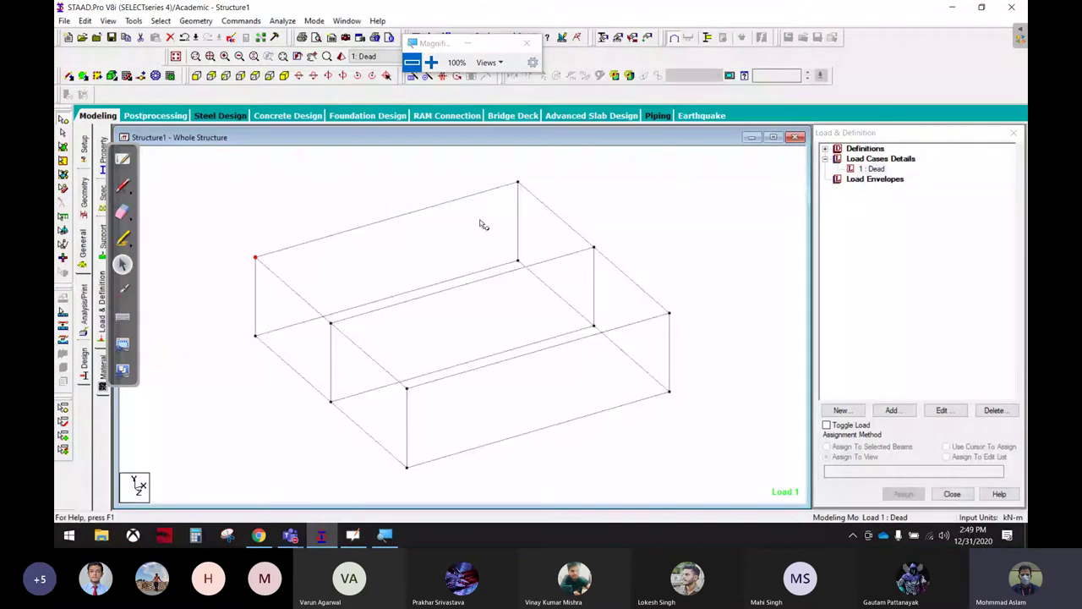
key(ctrl+shift+1)
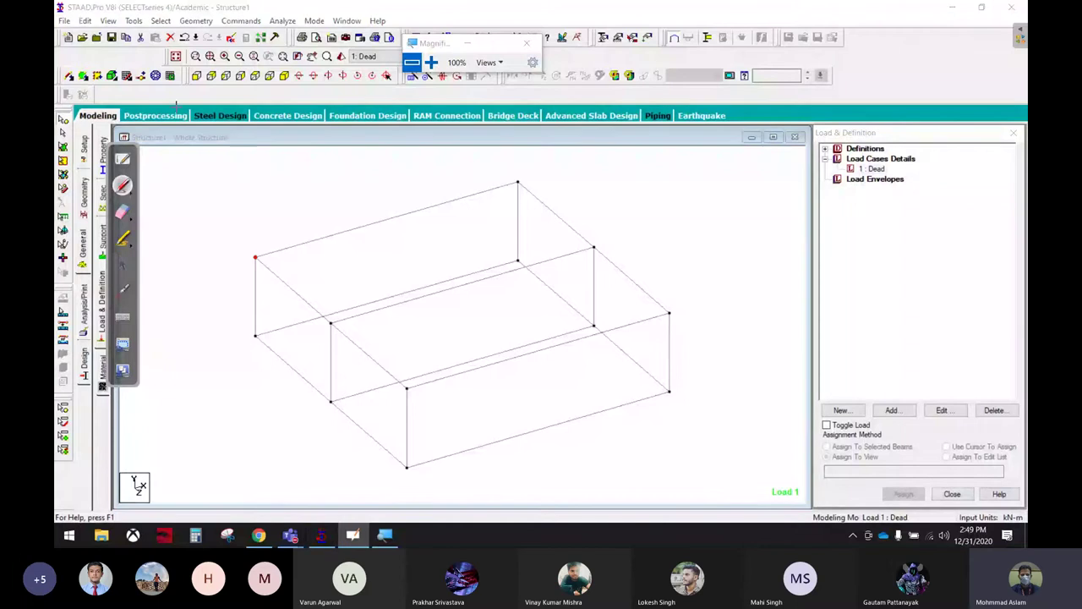
mouse_move(189, 91)
mouse_down()
mouse_move(397, 86)
mouse_move(399, 66)
mouse_move(238, 59)
mouse_move(193, 66)
mouse_move(188, 89)
mouse_up()
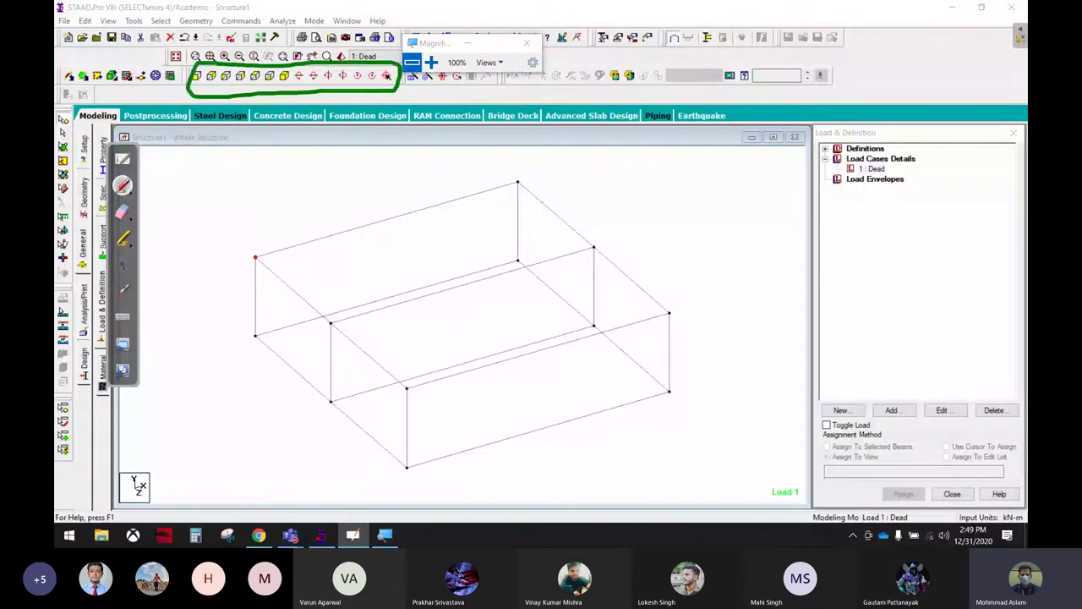
Magnify the screen up to 300%, then step back down to 100%.
click(122, 264)
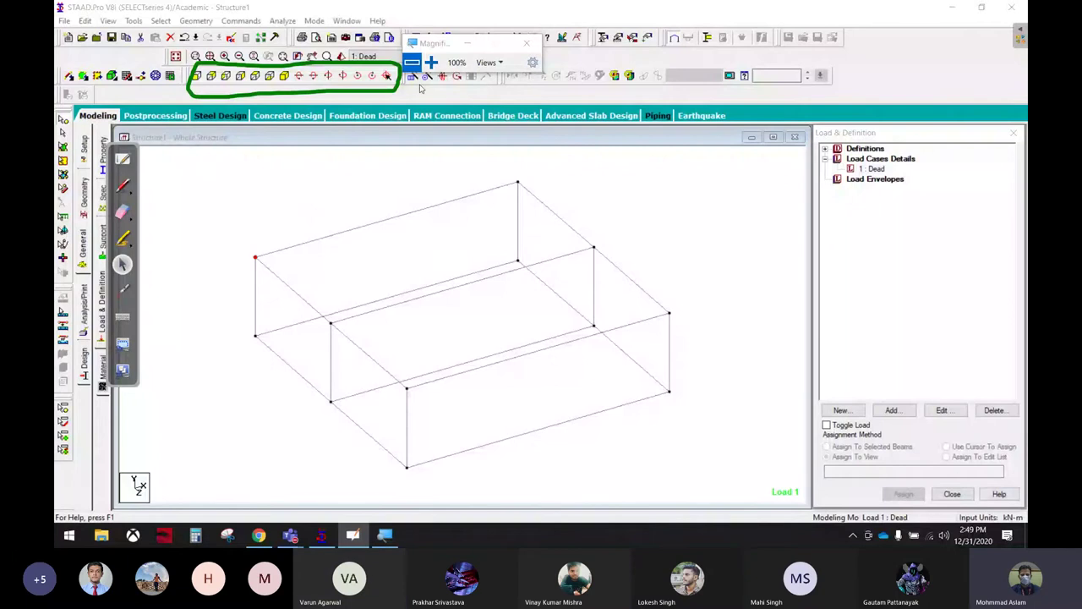
drag(448, 46, 544, 31)
click(527, 49)
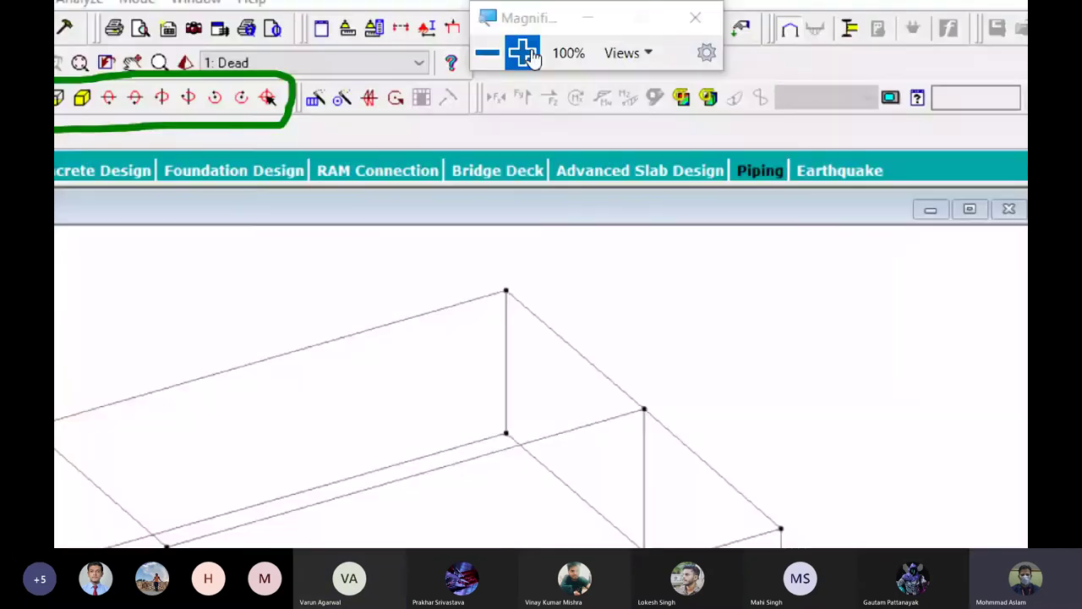
click(527, 52)
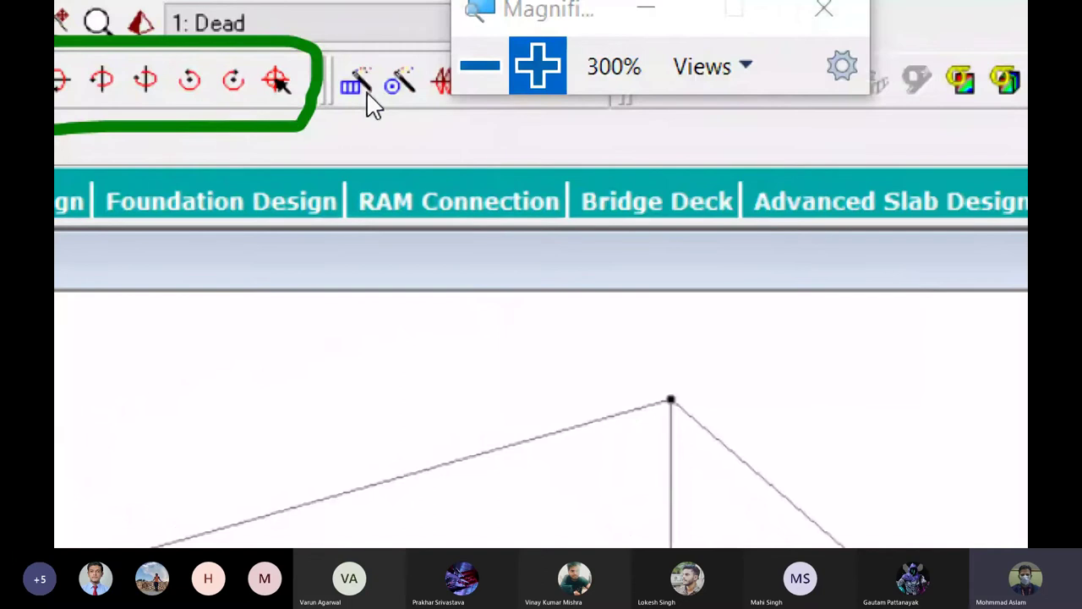
click(480, 66)
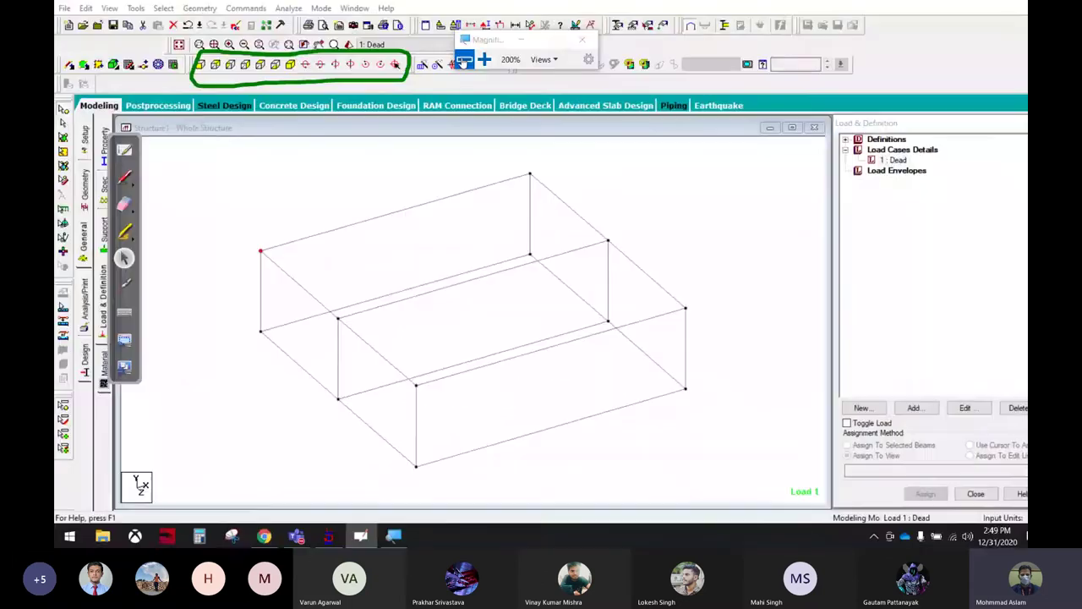
click(463, 60)
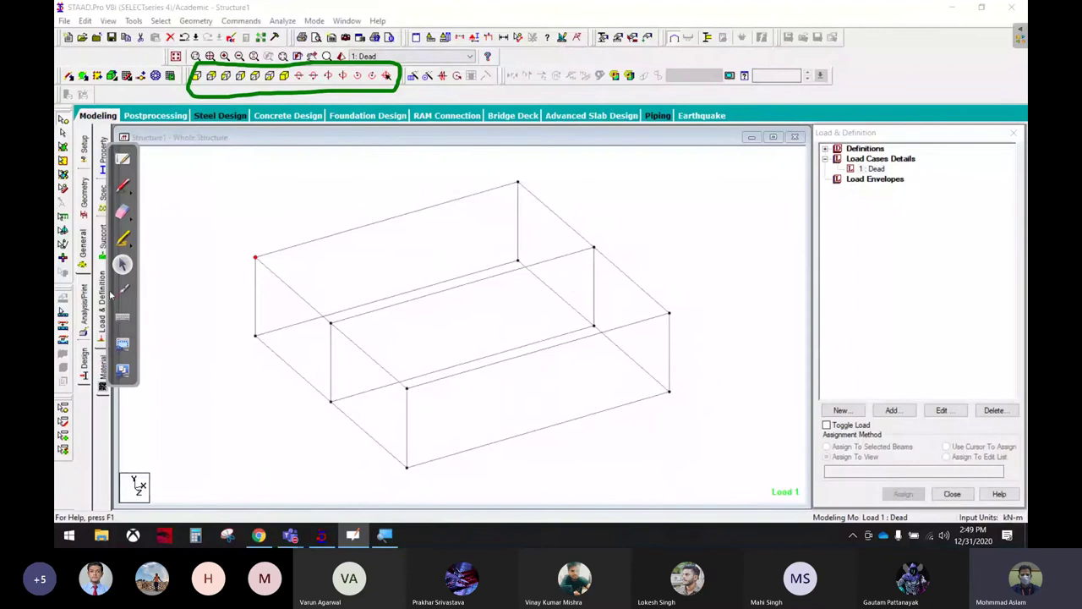
Erase the green annotation ring and bring up Translational Repeat with one 5 m step along X.
click(123, 211)
click(432, 81)
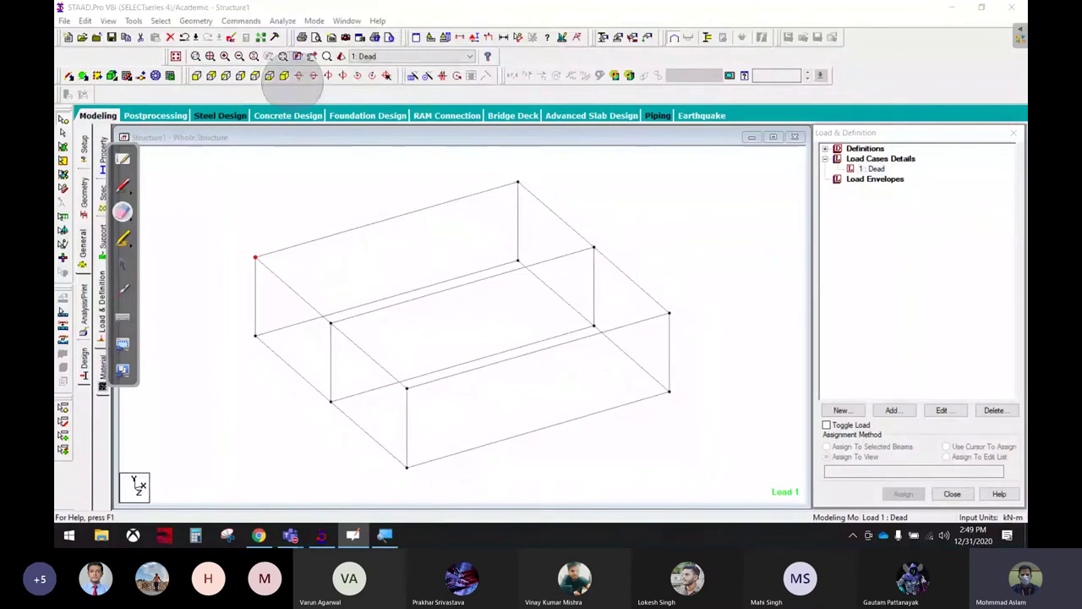
click(123, 263)
click(417, 79)
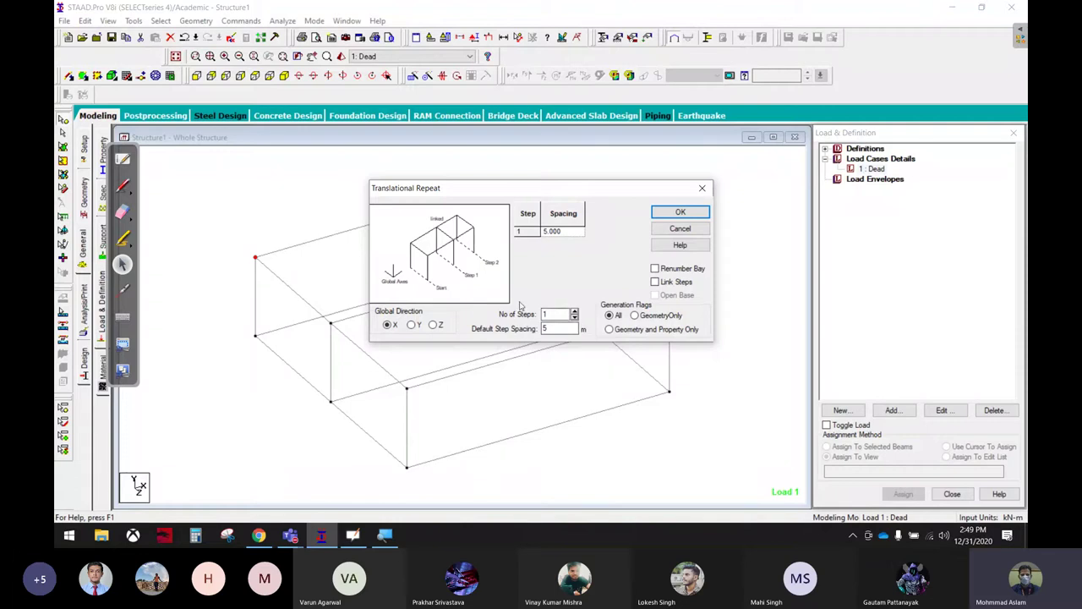
Close the Translational and Circular Repeat dialogs without making changes.
click(680, 229)
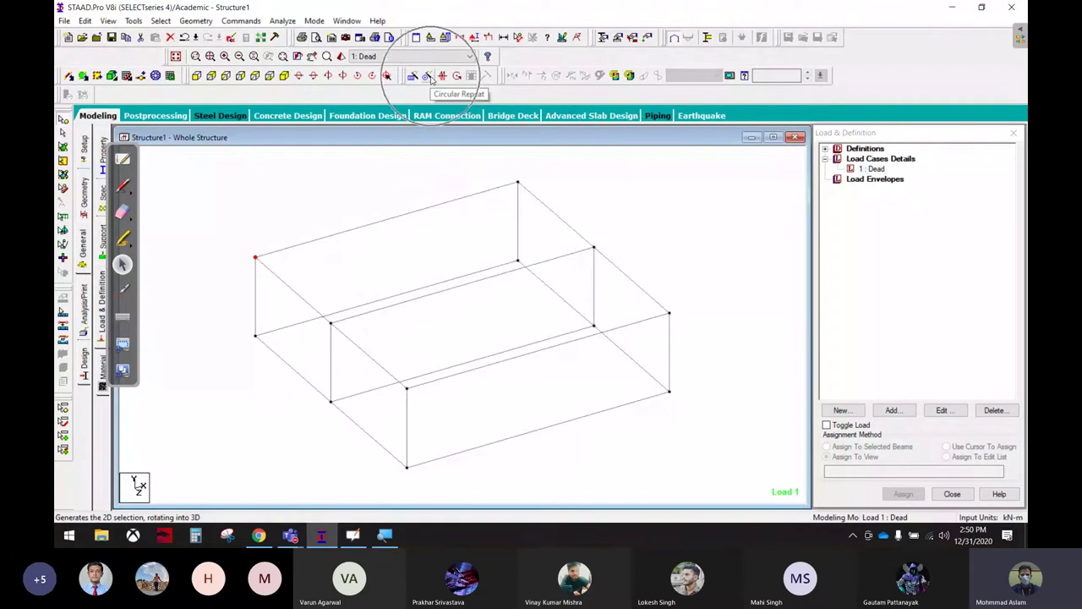
click(429, 76)
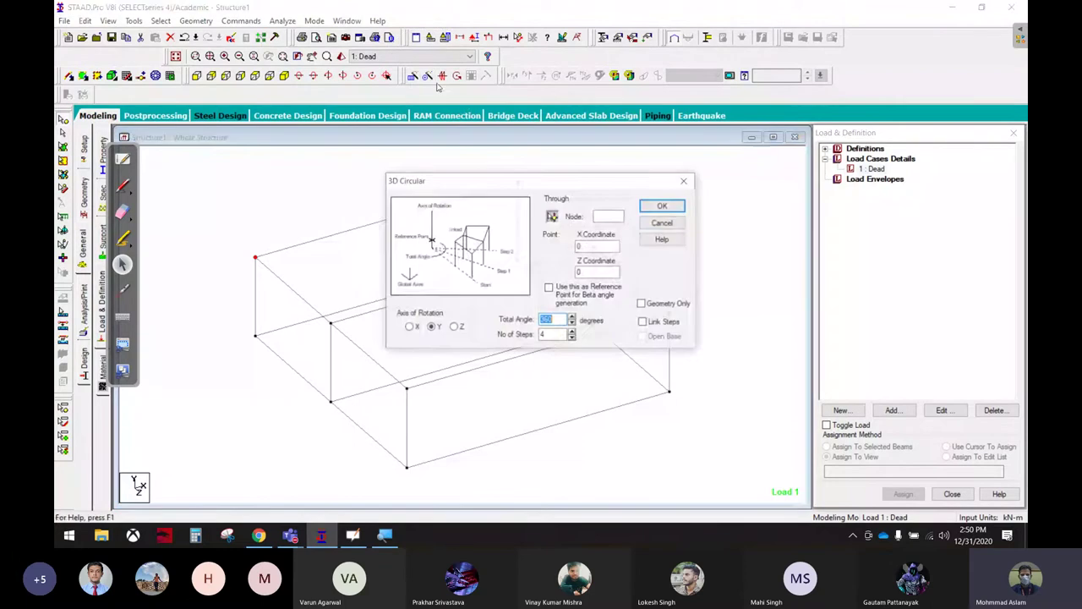
click(664, 224)
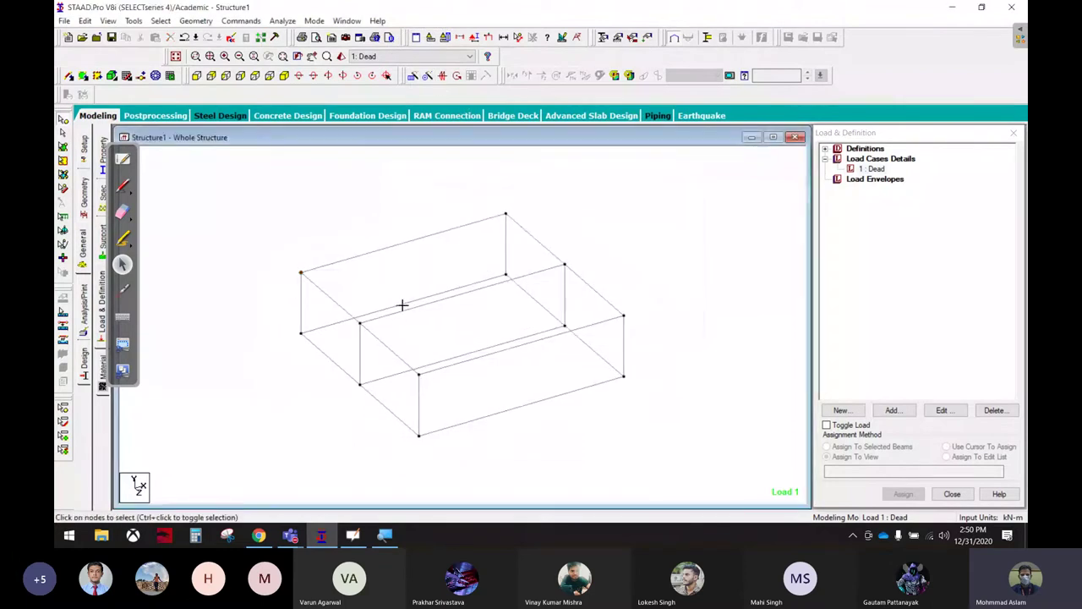
Window-select the whole frame and delete all 12 nodes, confirming with Yes.
drag(246, 192, 663, 446)
key(Delete)
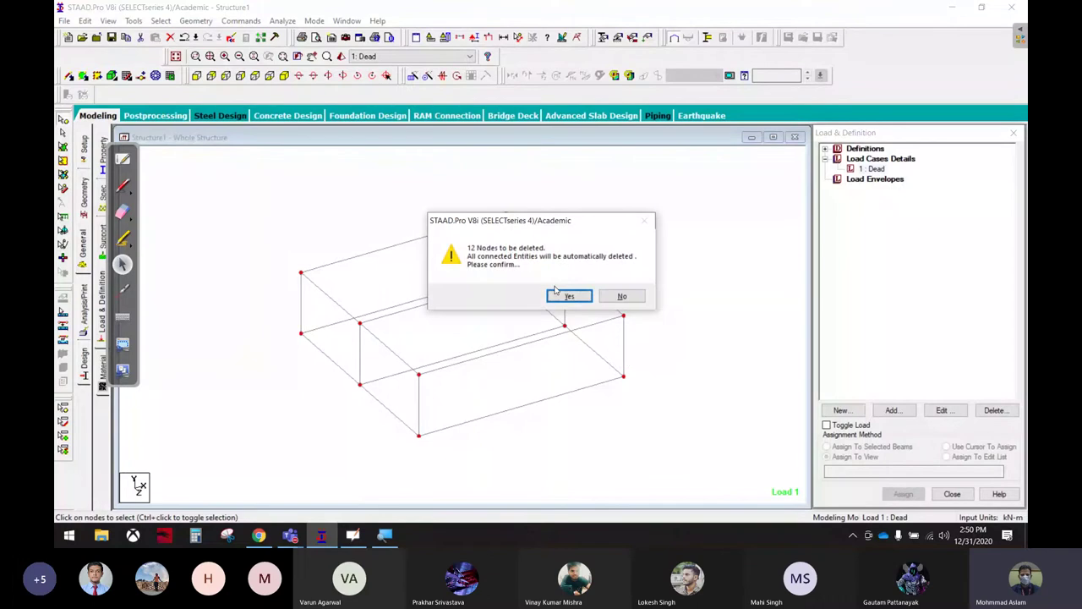
click(568, 294)
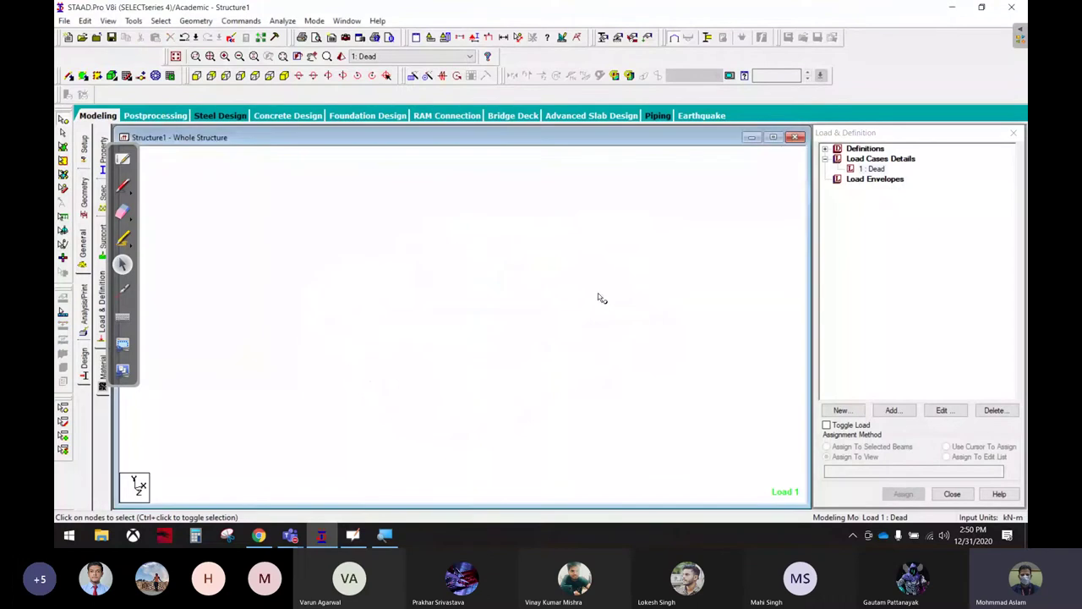
click(127, 75)
Draw one beam on the snap grid from the height-5 node to the top-right node.
click(373, 348)
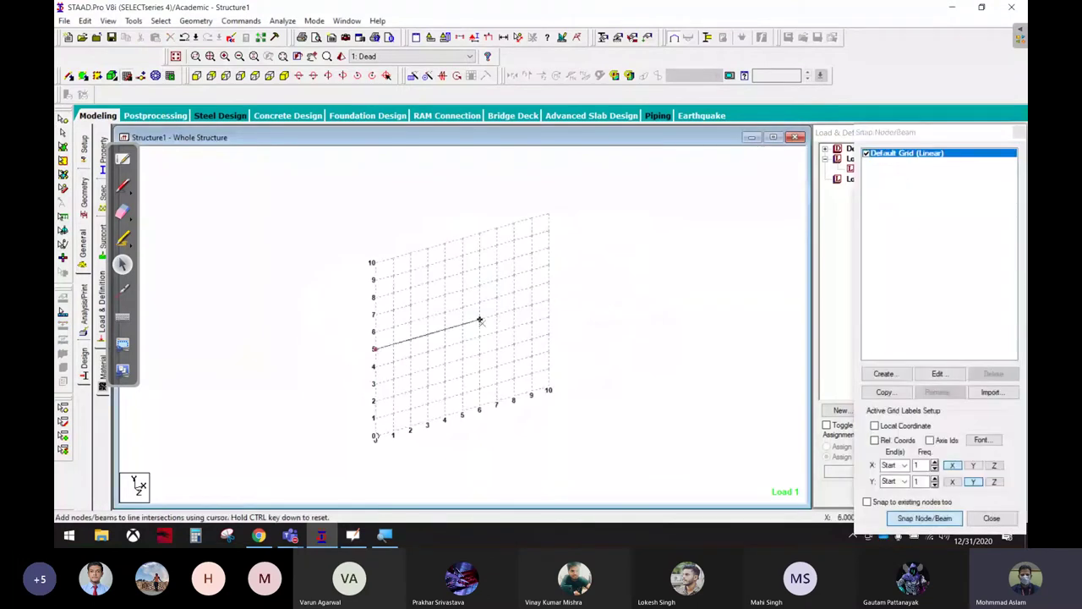
click(479, 319)
click(551, 214)
click(1014, 135)
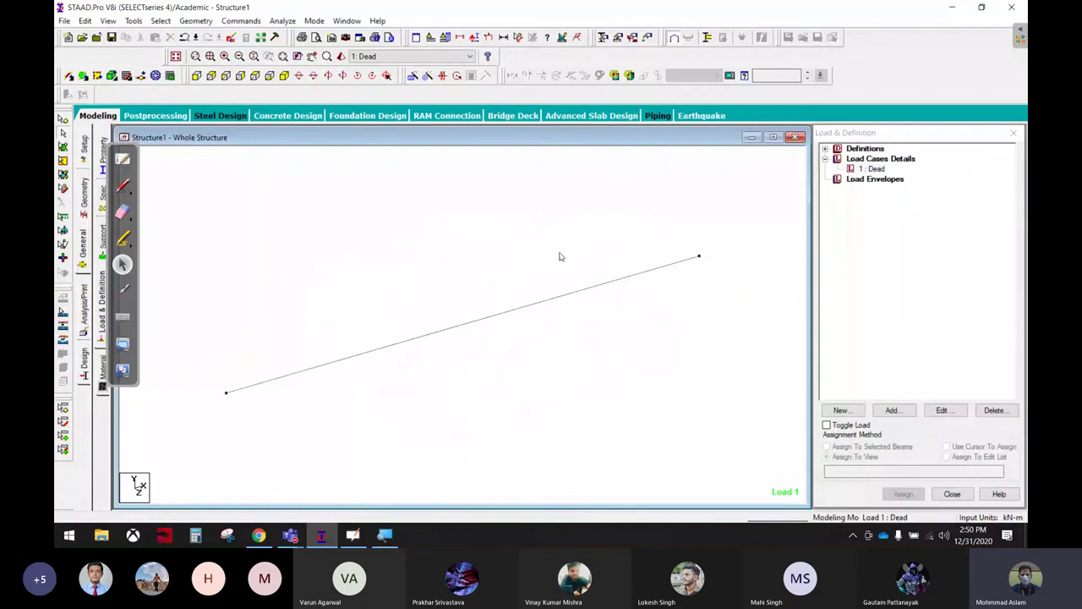
Select the new beam, open its Circular Repeat settings, and bring up the OpenBoard whiteboard.
click(478, 320)
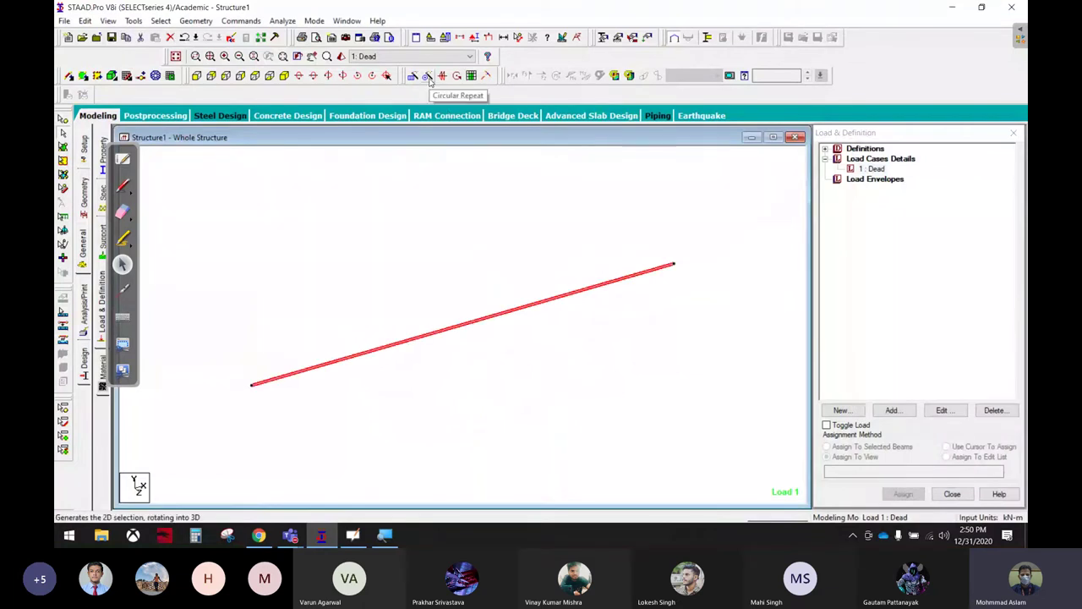
click(429, 79)
mouse_move(552, 187)
mouse_down()
mouse_move(416, 34)
mouse_move(419, 48)
mouse_up()
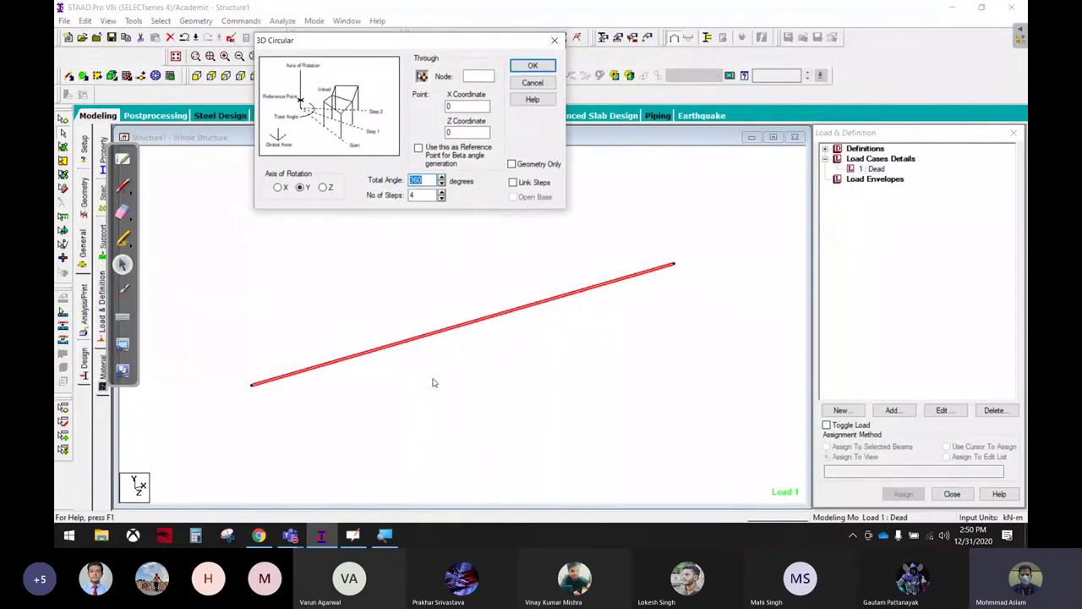
click(353, 535)
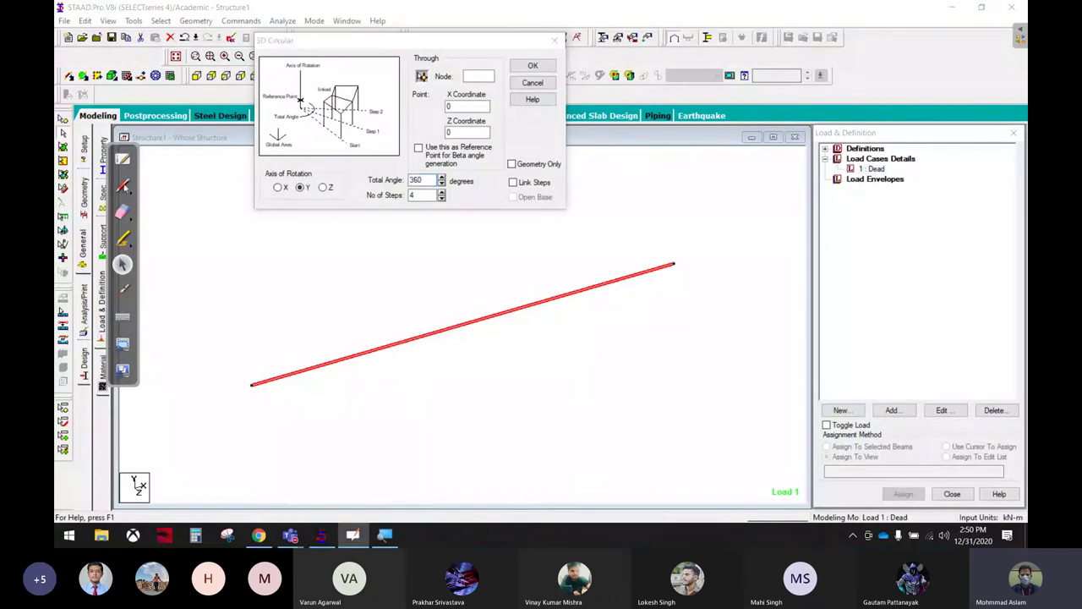
click(123, 160)
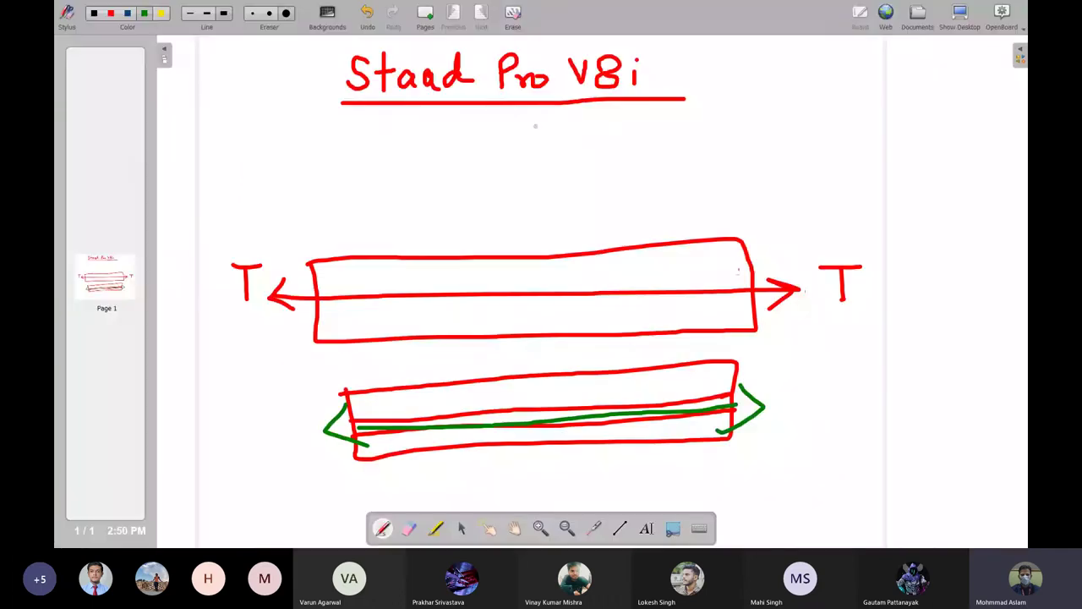
Erase the tension sketch and draw a red circle with spokes from its centre.
click(282, 19)
mouse_move(246, 284)
mouse_down()
mouse_move(537, 246)
mouse_move(761, 321)
mouse_move(789, 415)
mouse_move(483, 392)
mouse_move(631, 415)
mouse_move(363, 316)
mouse_move(215, 319)
mouse_up()
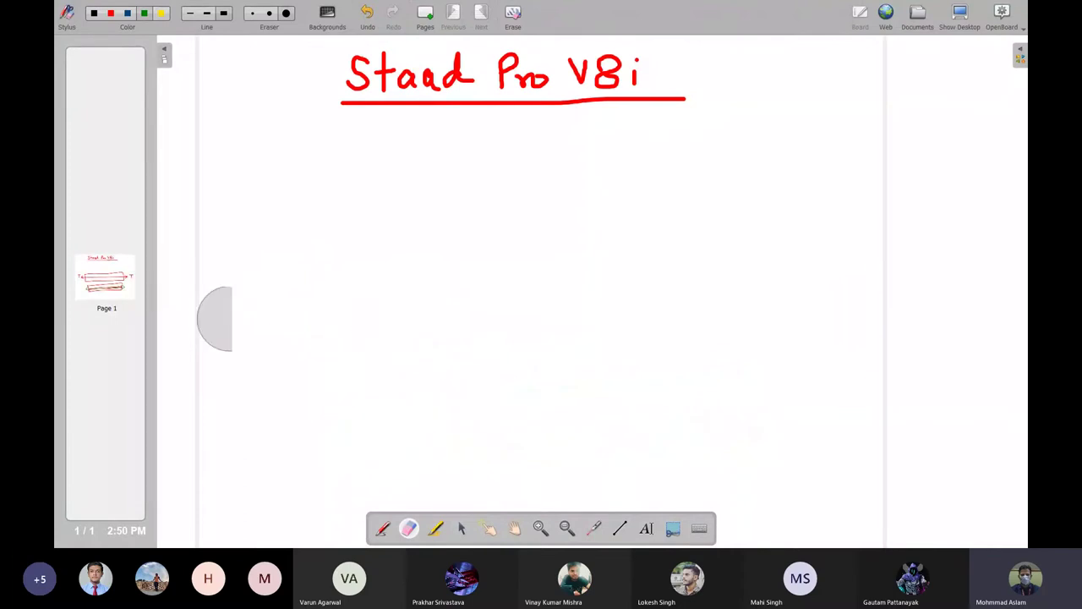
click(110, 14)
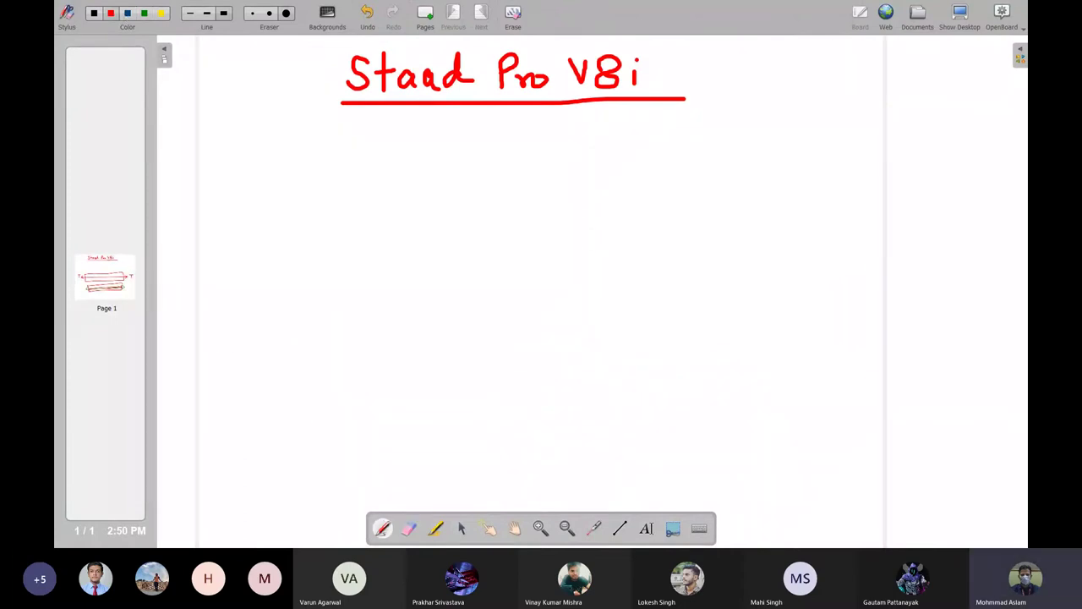
mouse_move(603, 221)
mouse_down()
mouse_move(449, 225)
mouse_move(519, 417)
mouse_move(663, 297)
mouse_move(604, 221)
mouse_up()
drag(531, 310, 642, 227)
drag(541, 307, 424, 387)
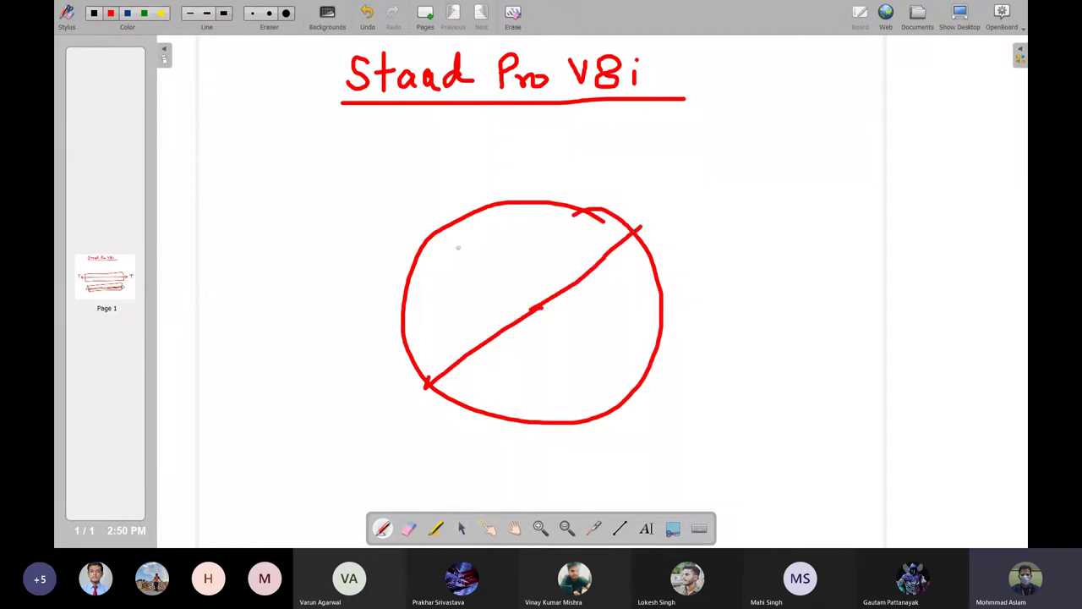
mouse_move(460, 223)
mouse_down()
mouse_move(514, 264)
mouse_move(633, 409)
mouse_up()
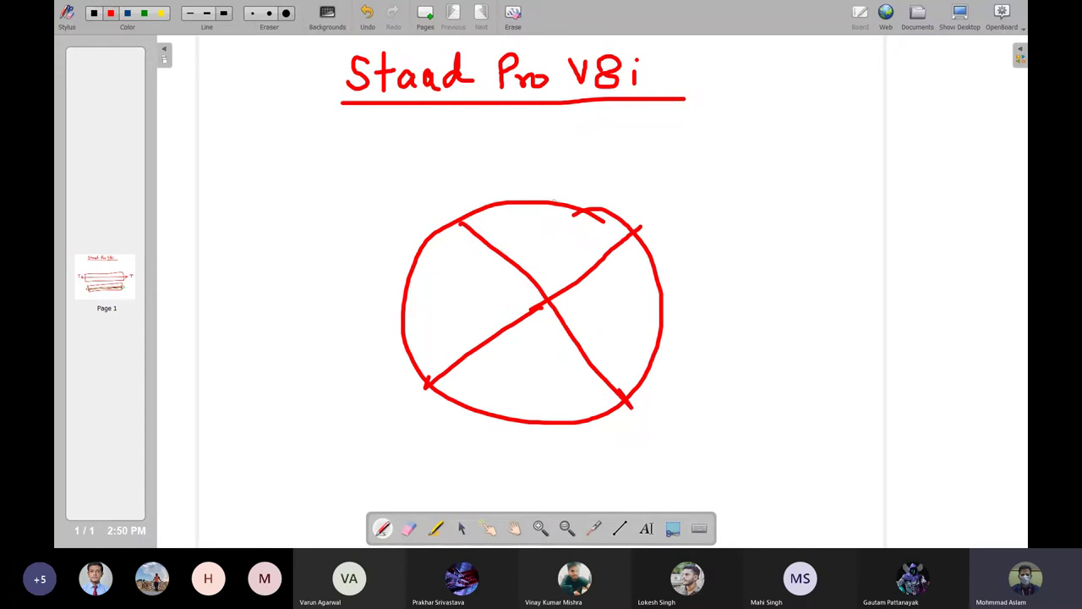
drag(558, 205, 541, 408)
drag(550, 300, 413, 294)
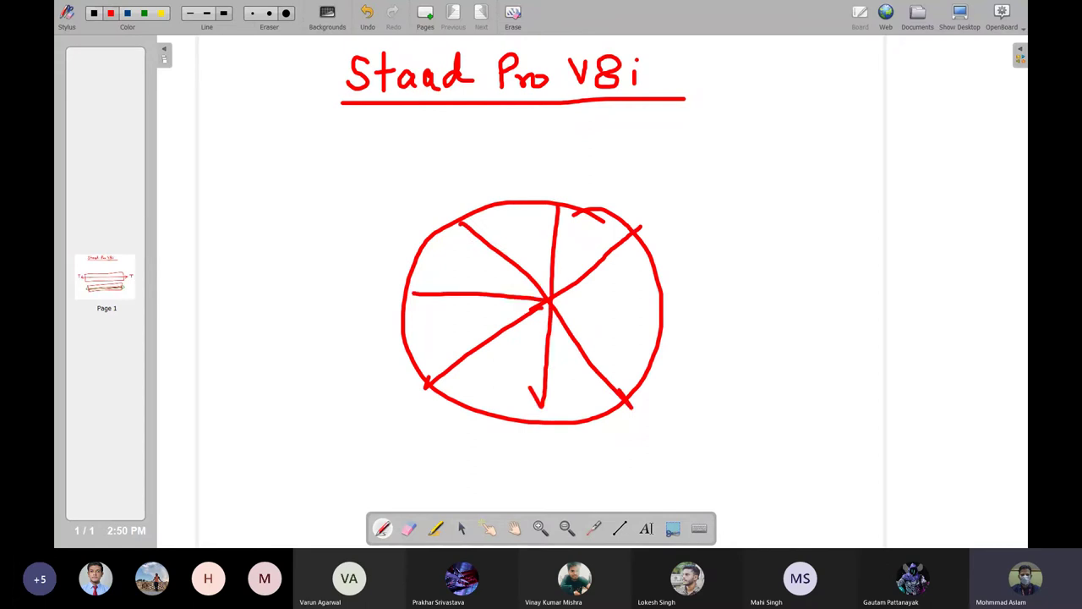
drag(551, 301, 656, 303)
Add red X and Z arrows and a blue Y axis with rotation marks.
mouse_move(484, 170)
mouse_down()
mouse_move(619, 169)
mouse_move(610, 184)
mouse_move(640, 181)
mouse_up()
drag(692, 153, 704, 171)
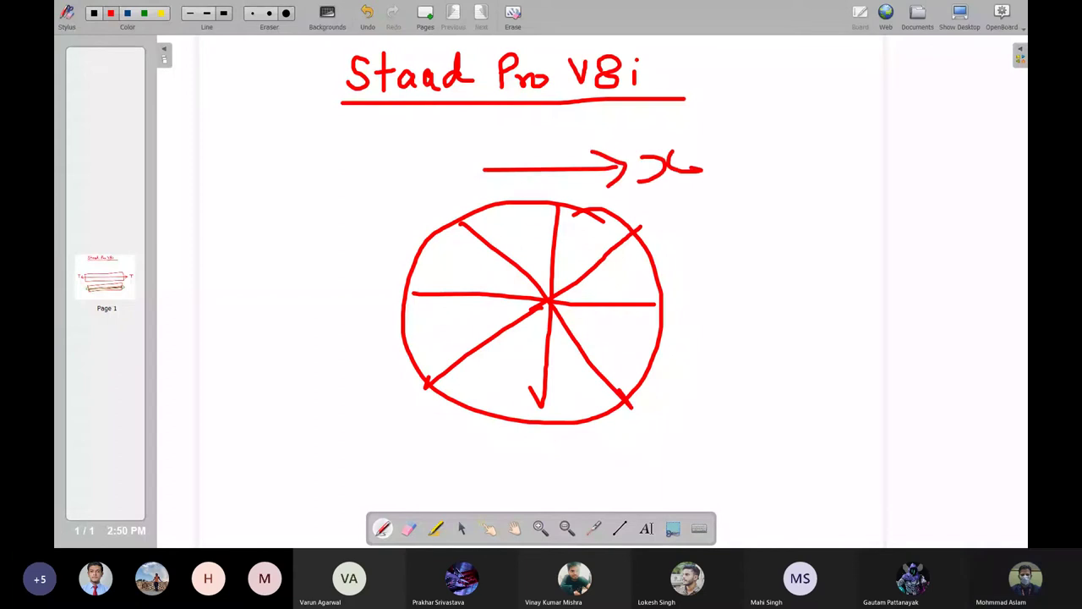
drag(329, 184, 343, 343)
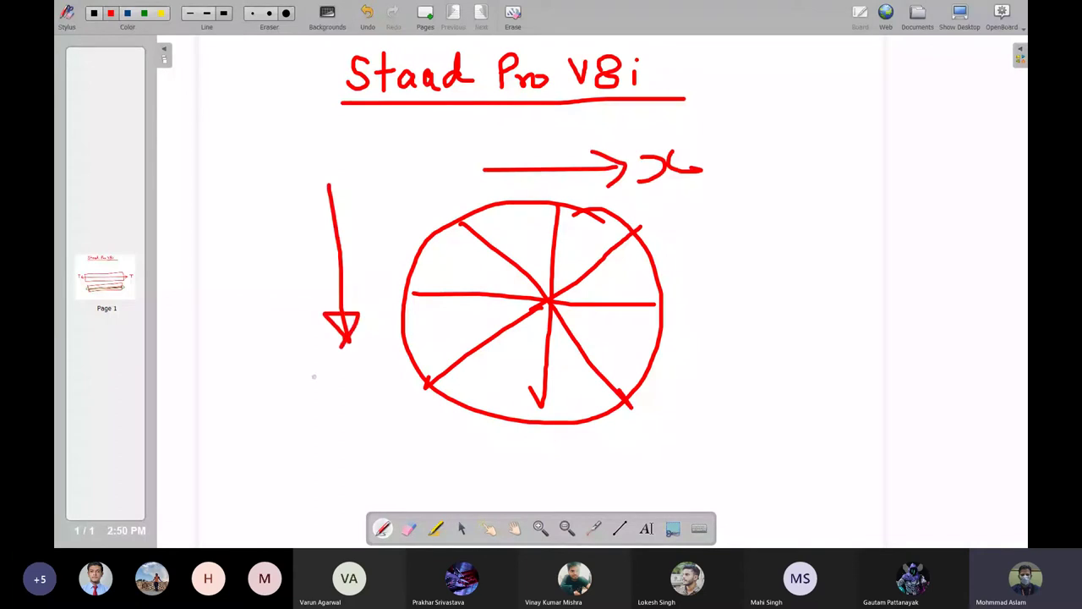
drag(314, 378, 365, 405)
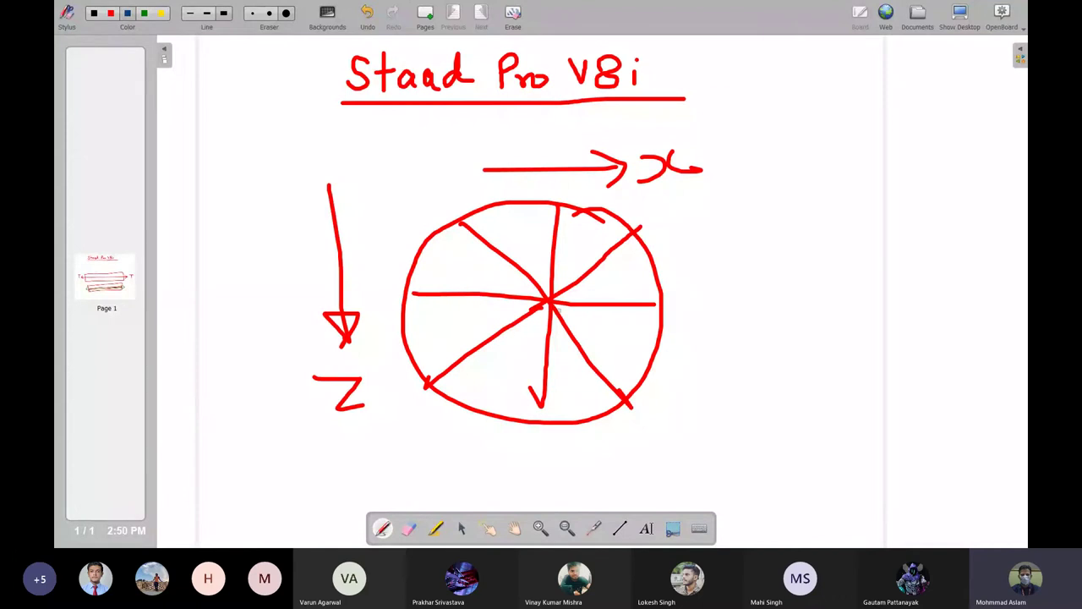
mouse_move(550, 303)
mouse_down()
mouse_move(554, 118)
mouse_move(615, 123)
mouse_up()
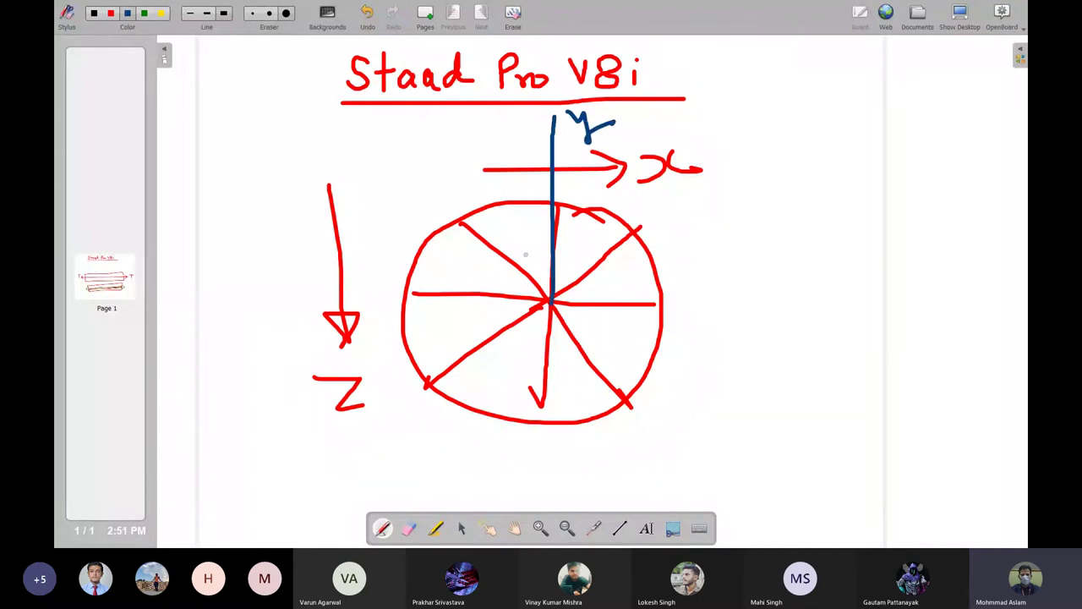
mouse_move(471, 206)
mouse_down()
mouse_move(462, 240)
mouse_move(448, 233)
mouse_up()
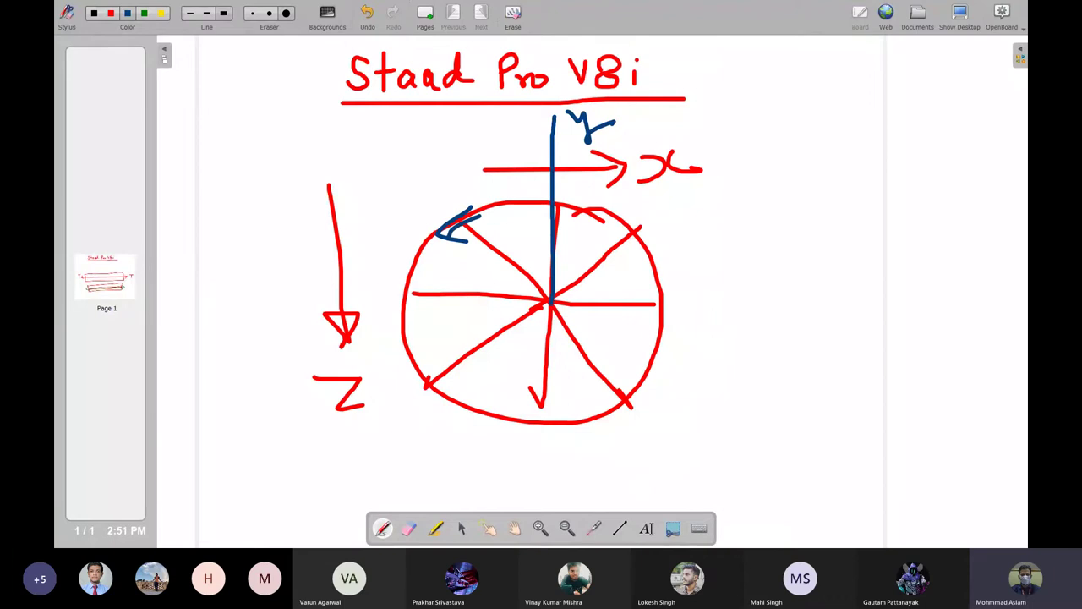
mouse_move(393, 345)
mouse_down()
mouse_move(426, 343)
mouse_move(408, 365)
mouse_up()
Sketch blue axis lines from the beam's end over the model and label the vertical one y.
click(960, 13)
click(123, 186)
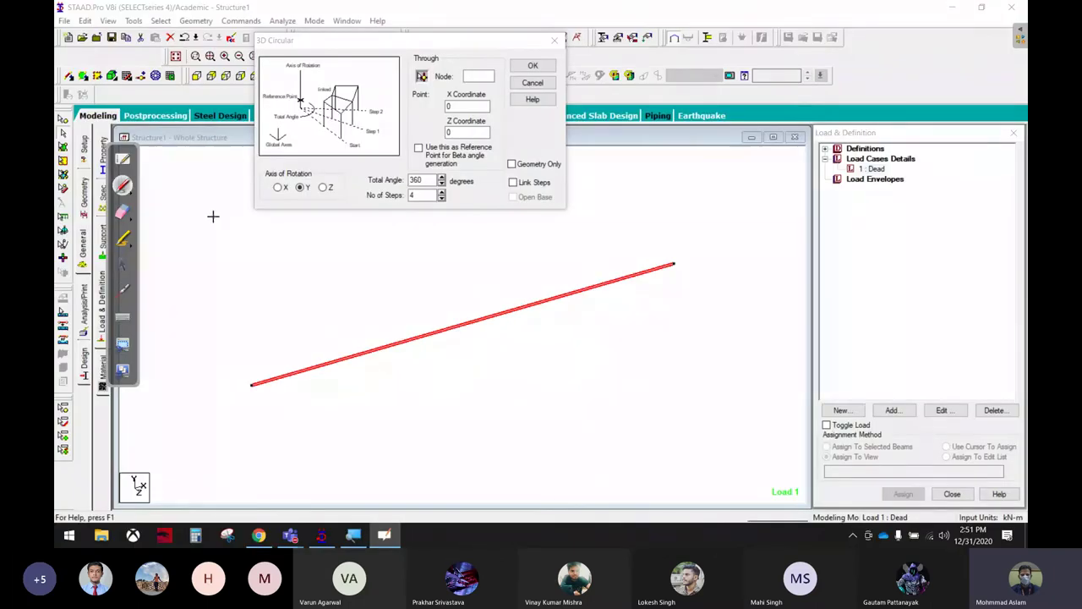
drag(251, 386, 705, 386)
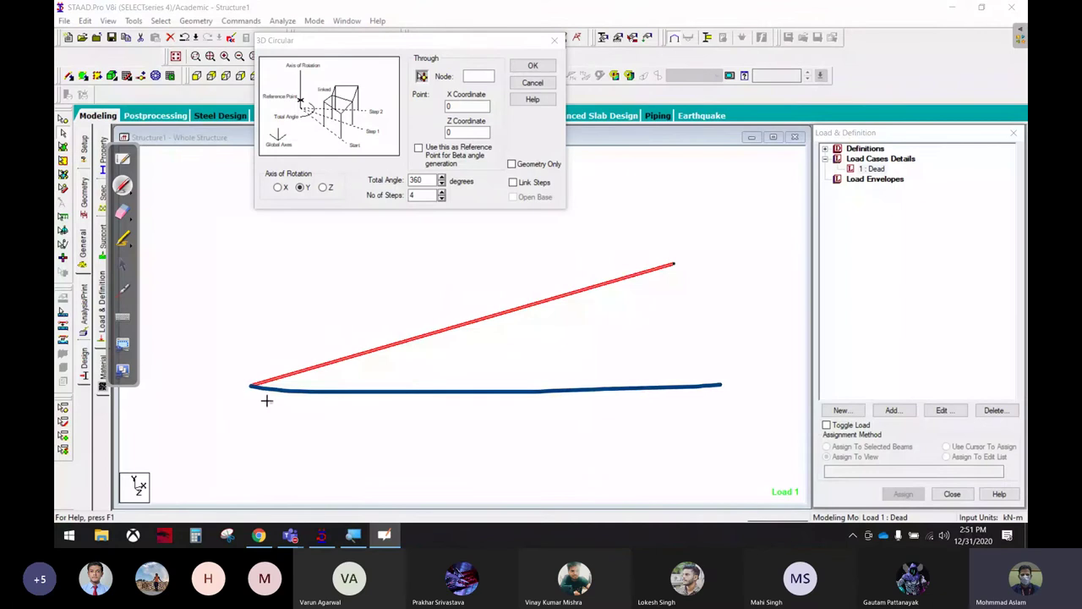
drag(244, 388, 505, 525)
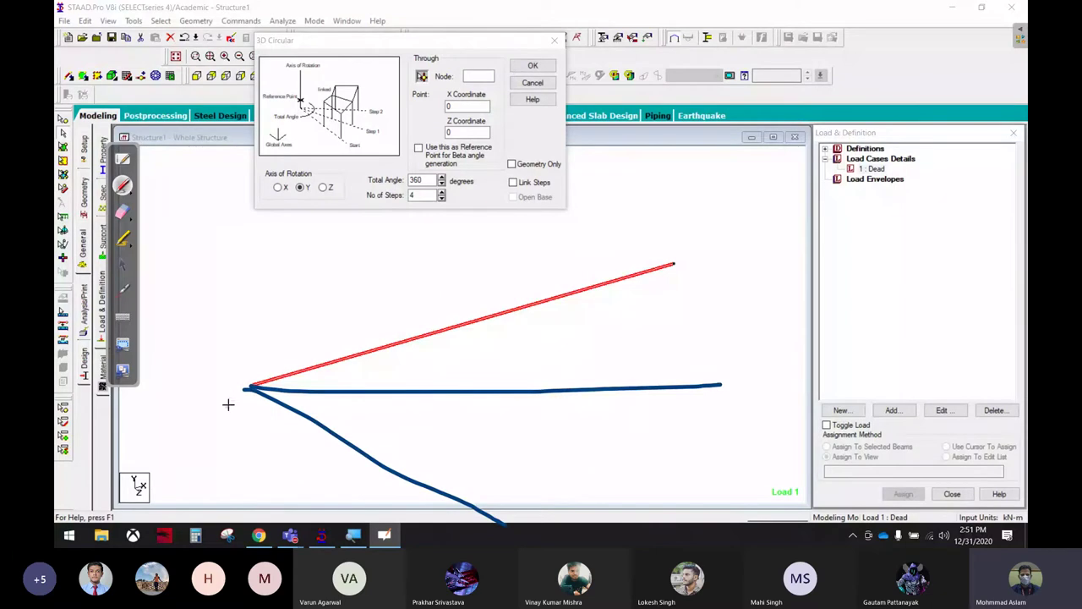
drag(251, 386, 251, 269)
mouse_move(249, 313)
mouse_down()
mouse_move(249, 382)
mouse_move(252, 251)
mouse_up()
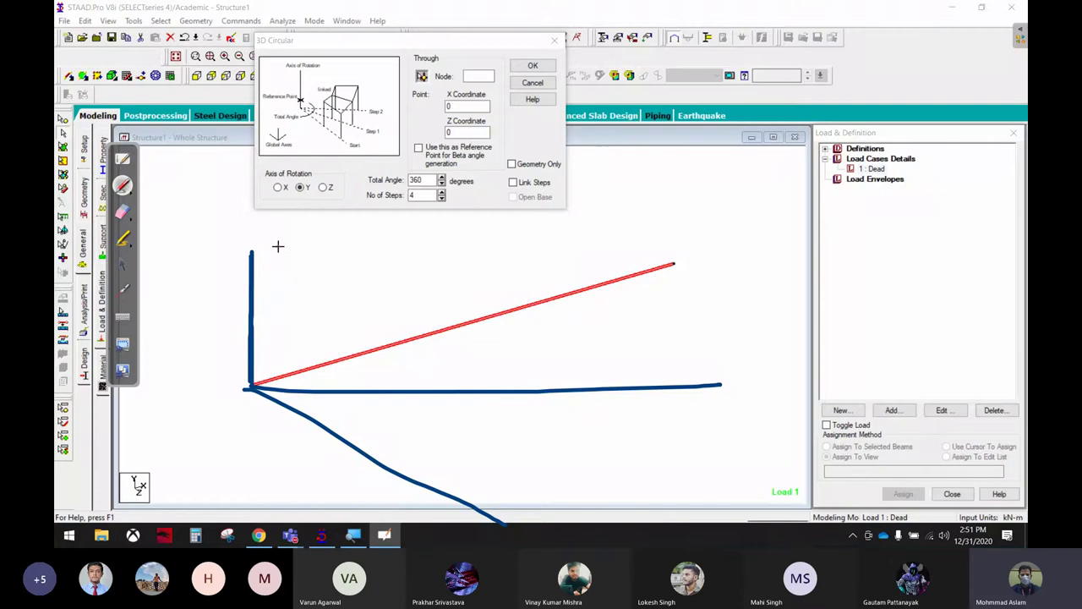
mouse_move(275, 248)
mouse_down()
mouse_move(290, 284)
mouse_move(316, 262)
mouse_up()
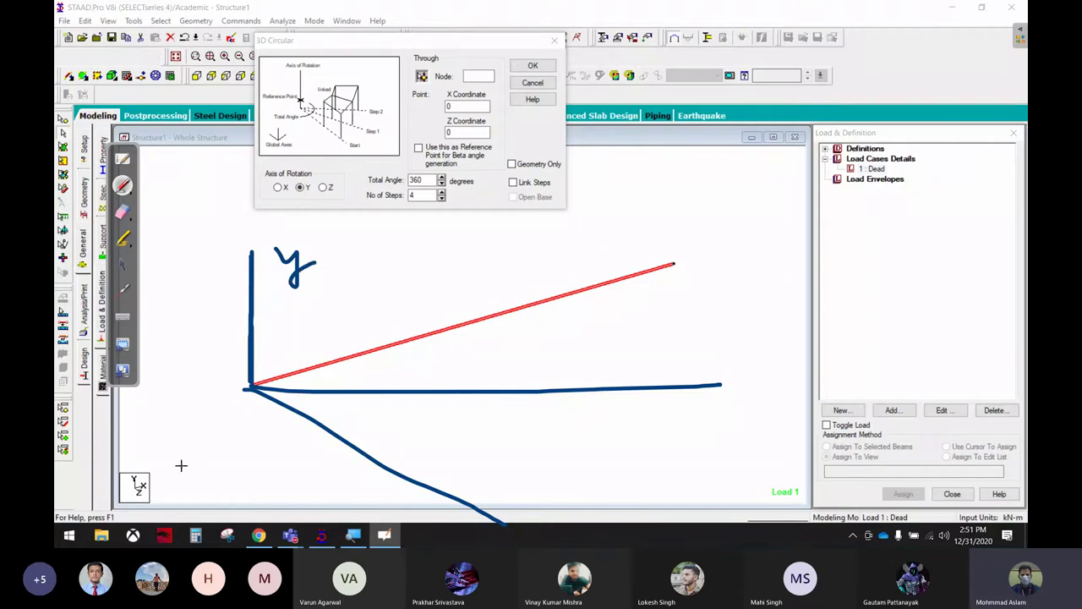
drag(181, 461, 173, 457)
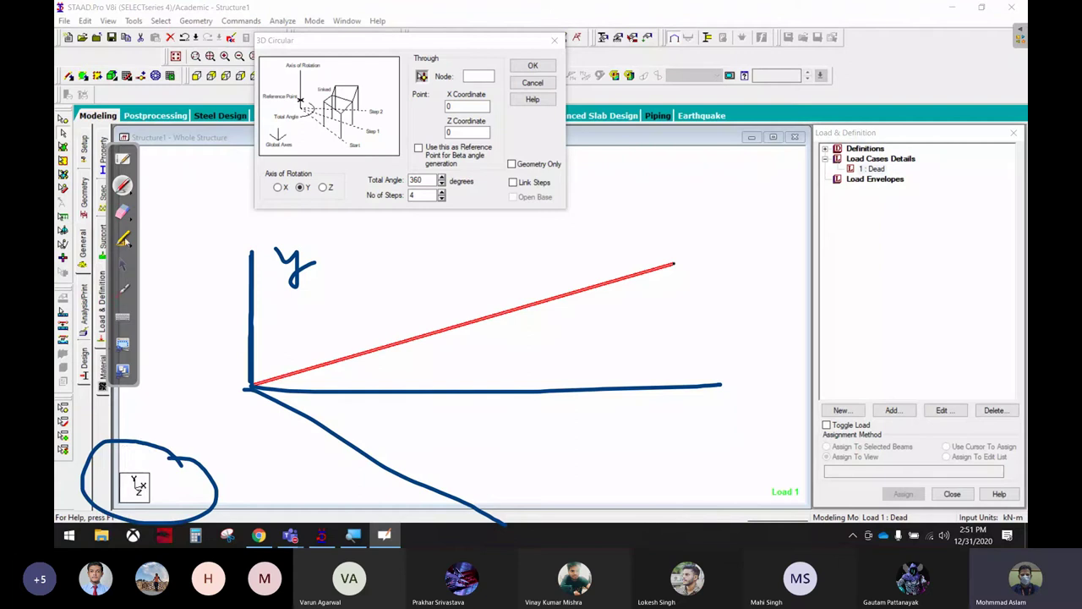
Dismiss the auto-save and structure-modified prompts and tick Link Steps.
click(123, 264)
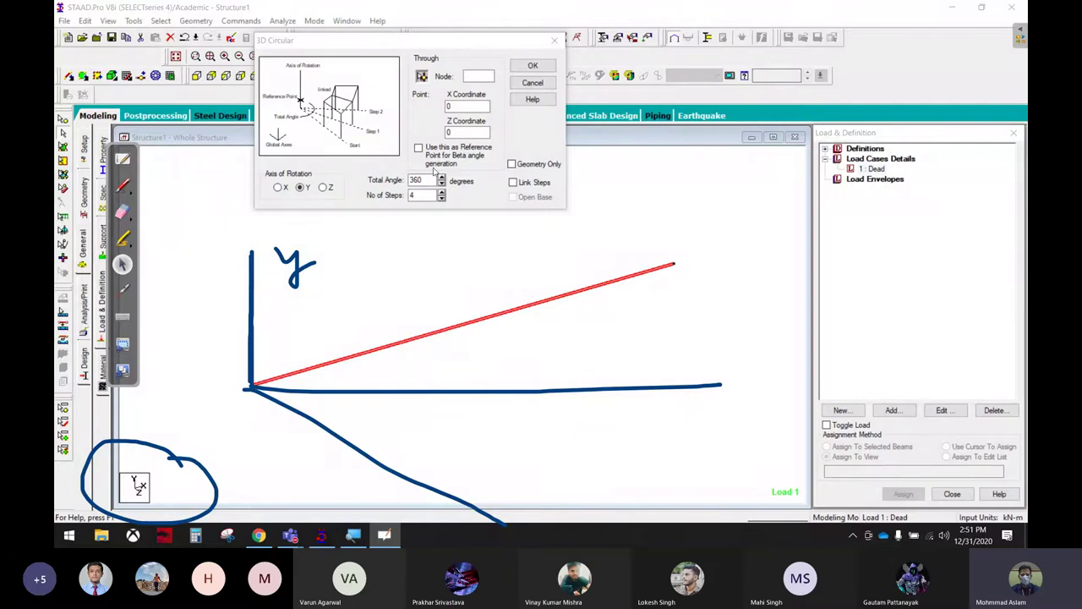
click(420, 154)
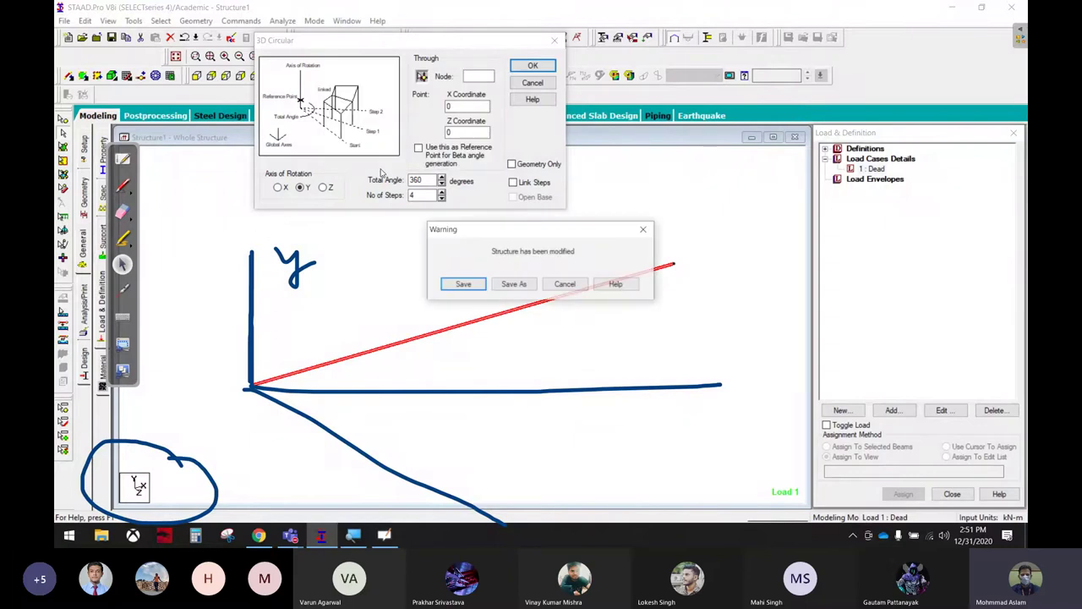
click(455, 281)
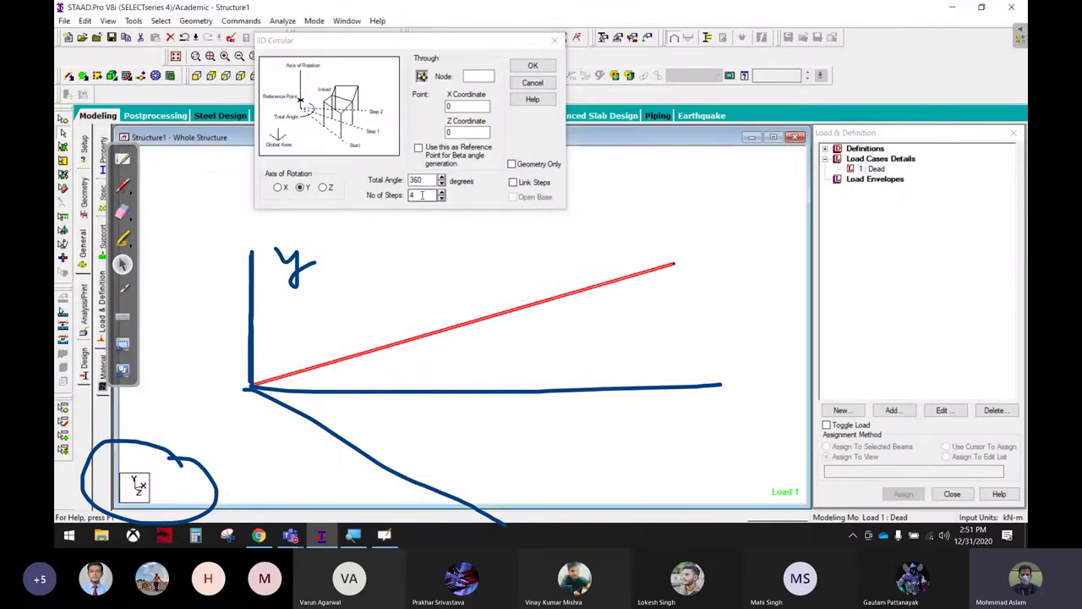
click(525, 185)
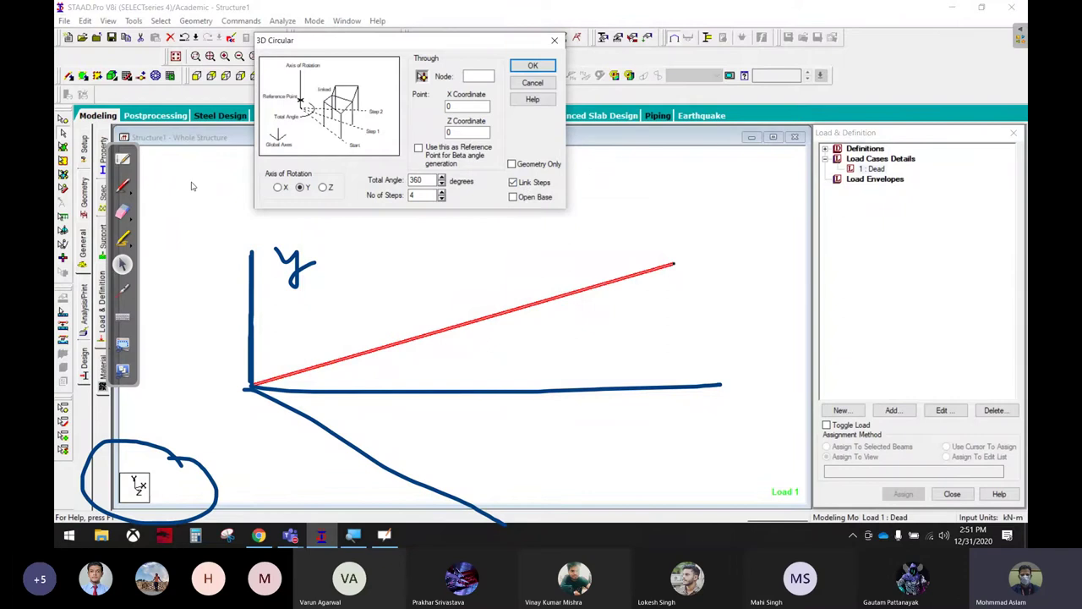
Sketch a link between beam ends labelled 'link' and the rotated copies fanning out.
click(123, 187)
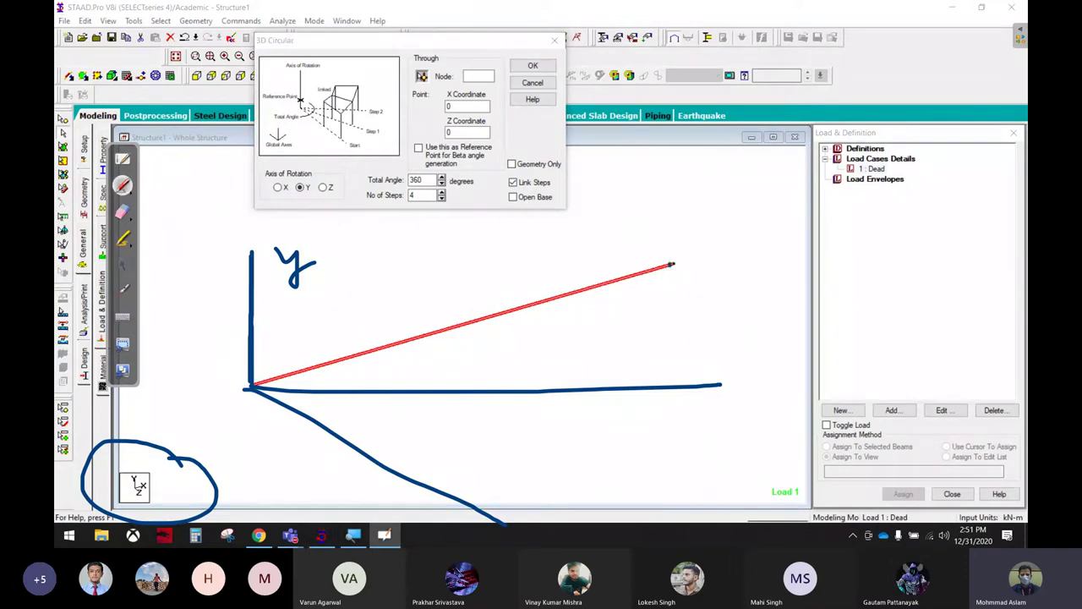
drag(672, 265, 720, 390)
mouse_move(710, 291)
mouse_down()
mouse_move(742, 321)
mouse_move(773, 323)
mouse_up()
mouse_move(766, 284)
mouse_down()
mouse_move(802, 321)
mouse_move(822, 314)
mouse_up()
click(747, 296)
click(721, 284)
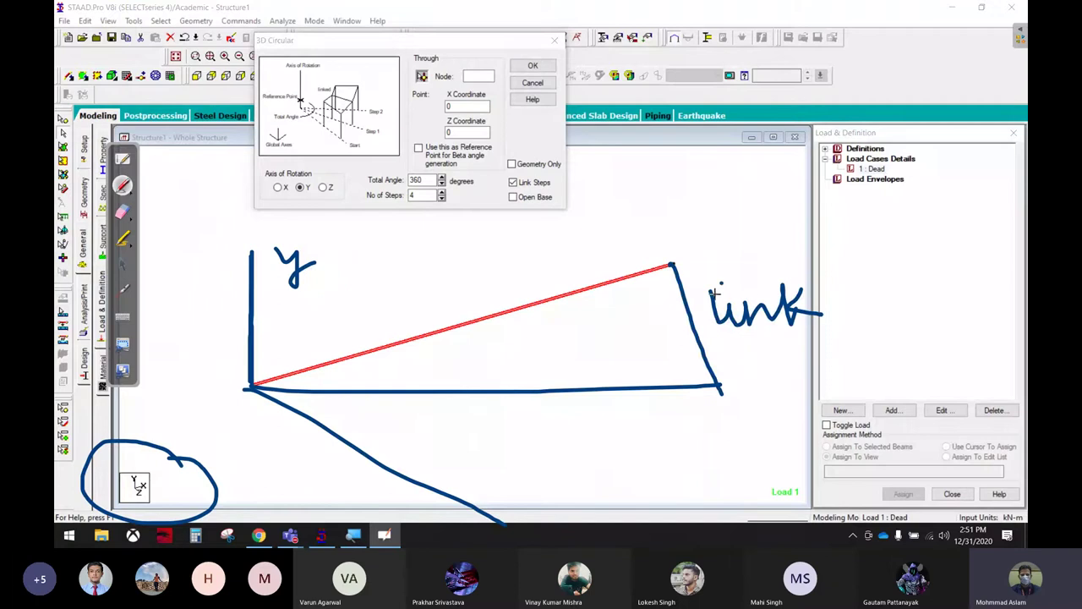
mouse_move(252, 381)
mouse_down()
mouse_move(573, 259)
mouse_move(437, 247)
mouse_move(476, 217)
mouse_up()
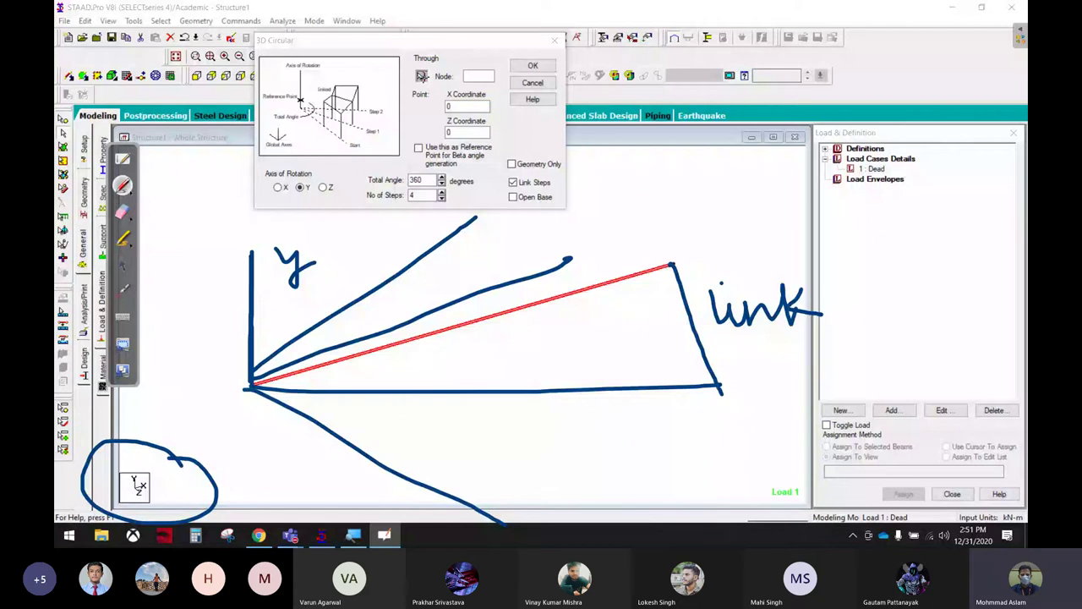
click(122, 264)
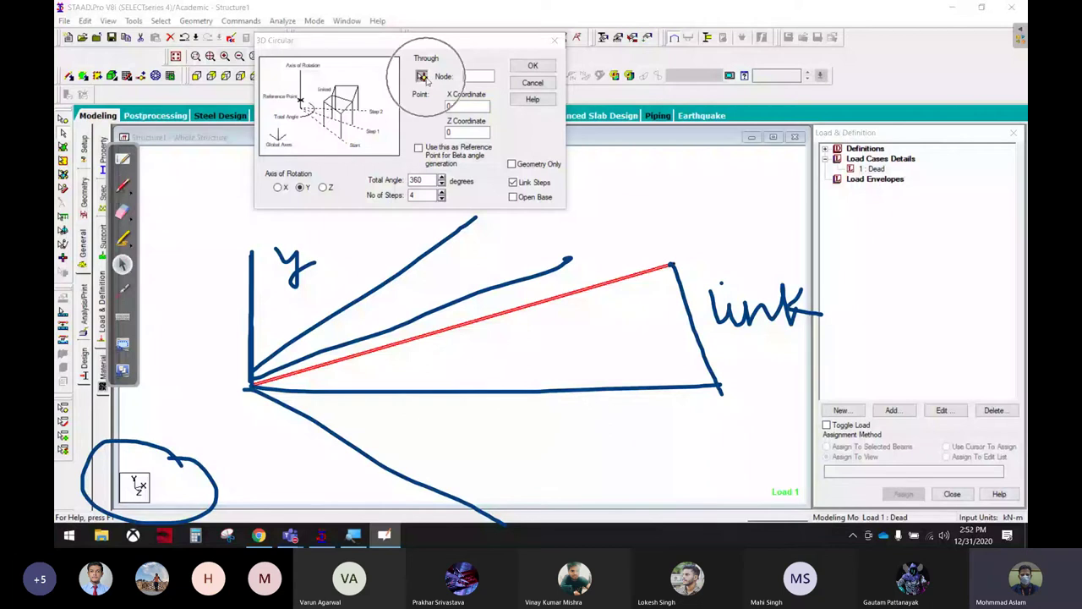
Set the reference node to 1 and generate the 360°, 4-step linked circular repeat.
click(422, 76)
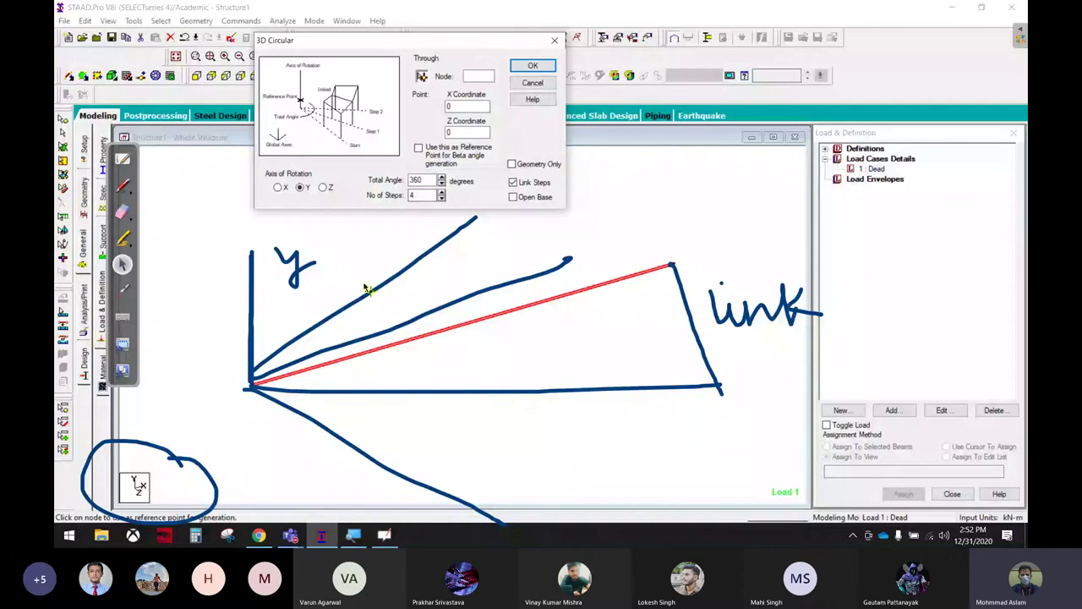
click(252, 389)
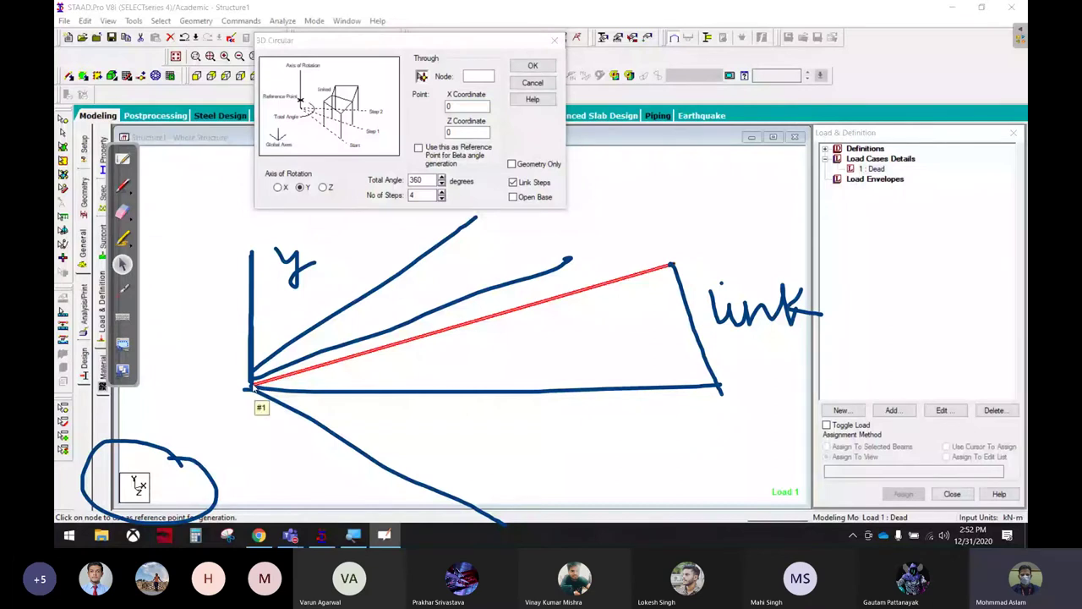
click(478, 76)
text(1)
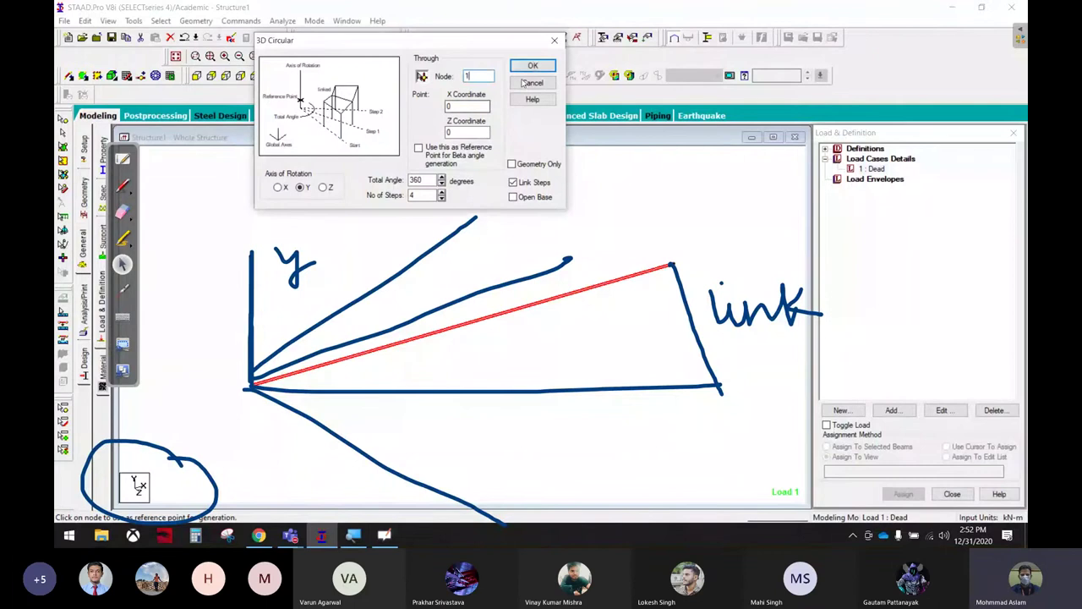
click(548, 65)
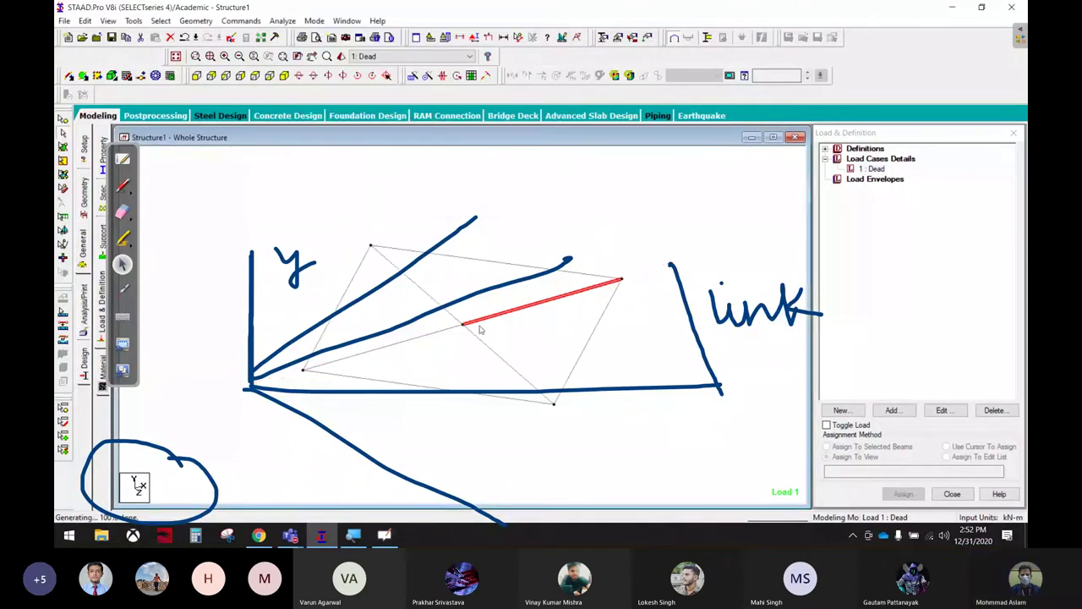
Erase the earlier notes and number the four beam copies 1 to 4.
click(122, 212)
mouse_move(375, 229)
mouse_down()
mouse_move(526, 509)
mouse_move(550, 381)
mouse_move(767, 276)
mouse_move(144, 454)
mouse_move(164, 456)
mouse_move(133, 482)
mouse_move(193, 490)
mouse_move(61, 475)
mouse_up()
click(122, 185)
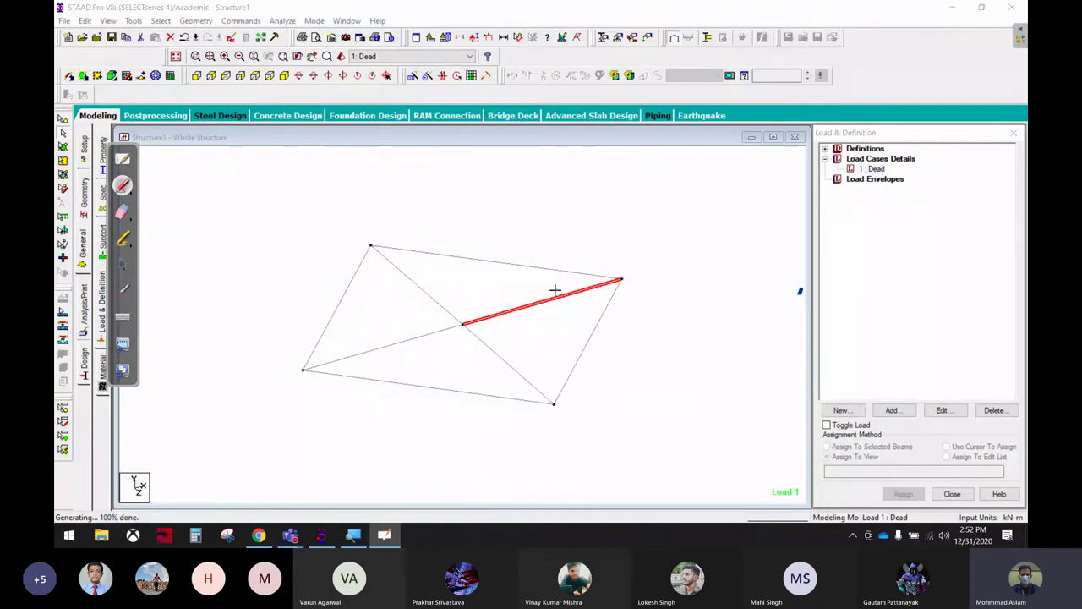
mouse_move(512, 317)
mouse_down()
mouse_move(541, 309)
mouse_move(562, 337)
mouse_up()
drag(477, 361, 508, 371)
mouse_move(391, 351)
mouse_down()
mouse_move(409, 351)
mouse_move(376, 373)
mouse_up()
mouse_move(375, 294)
mouse_down()
mouse_move(401, 297)
mouse_move(404, 319)
mouse_up()
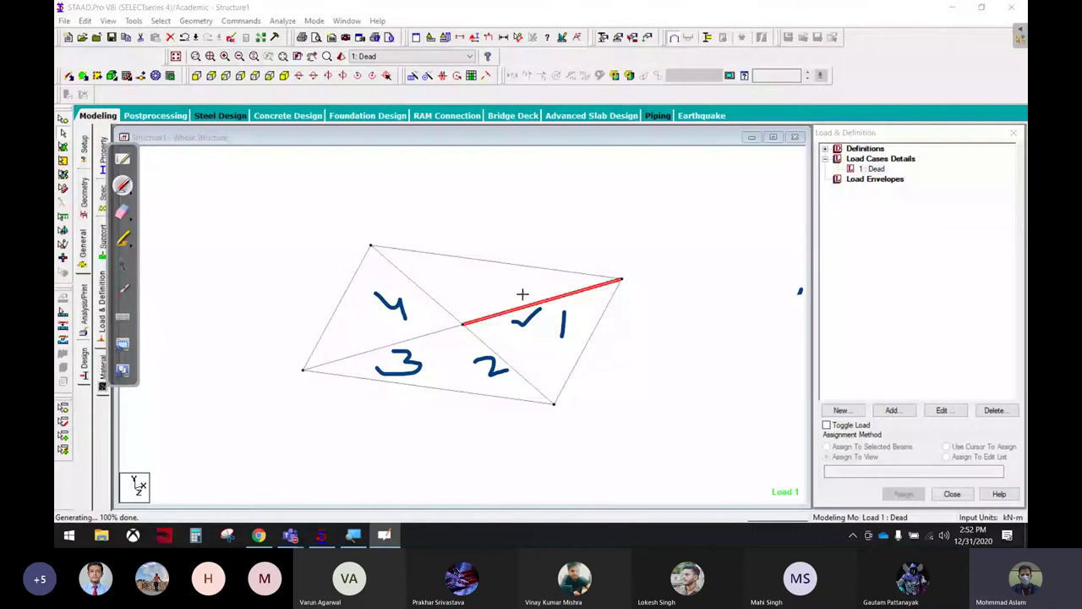
Sketch a circle above the structure, then erase all the numbering notes.
mouse_move(465, 168)
mouse_down()
mouse_move(432, 211)
mouse_move(440, 186)
mouse_up()
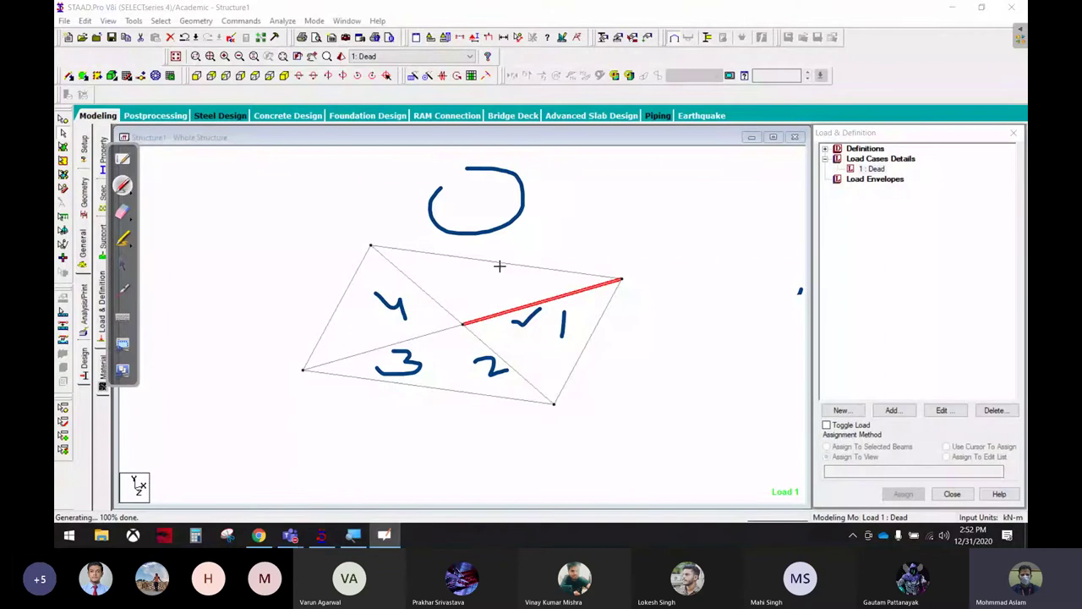
click(123, 211)
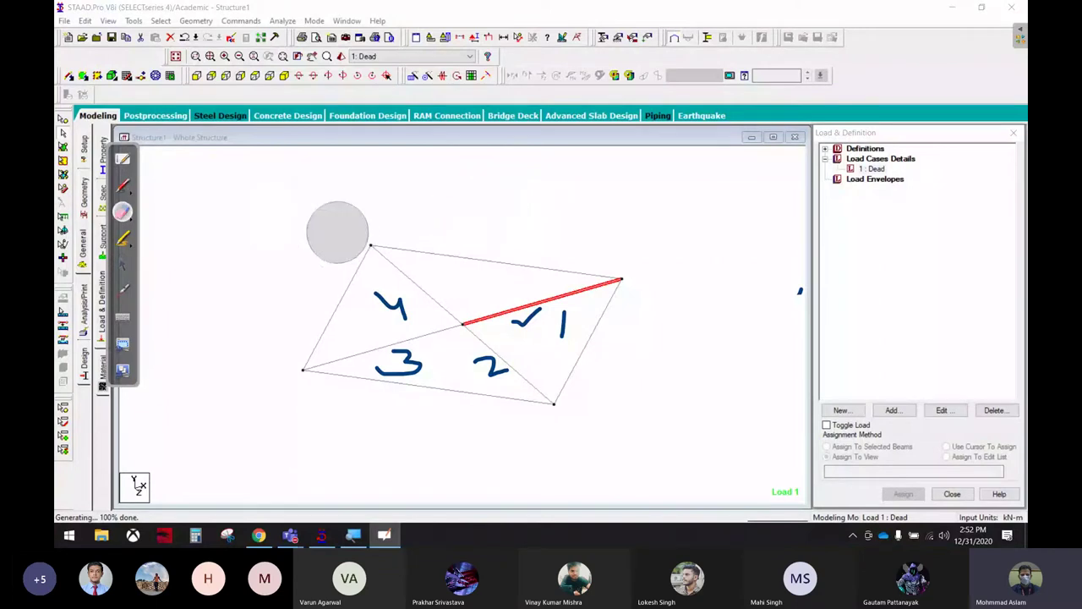
mouse_move(337, 232)
mouse_down()
mouse_move(309, 381)
mouse_move(466, 276)
mouse_up()
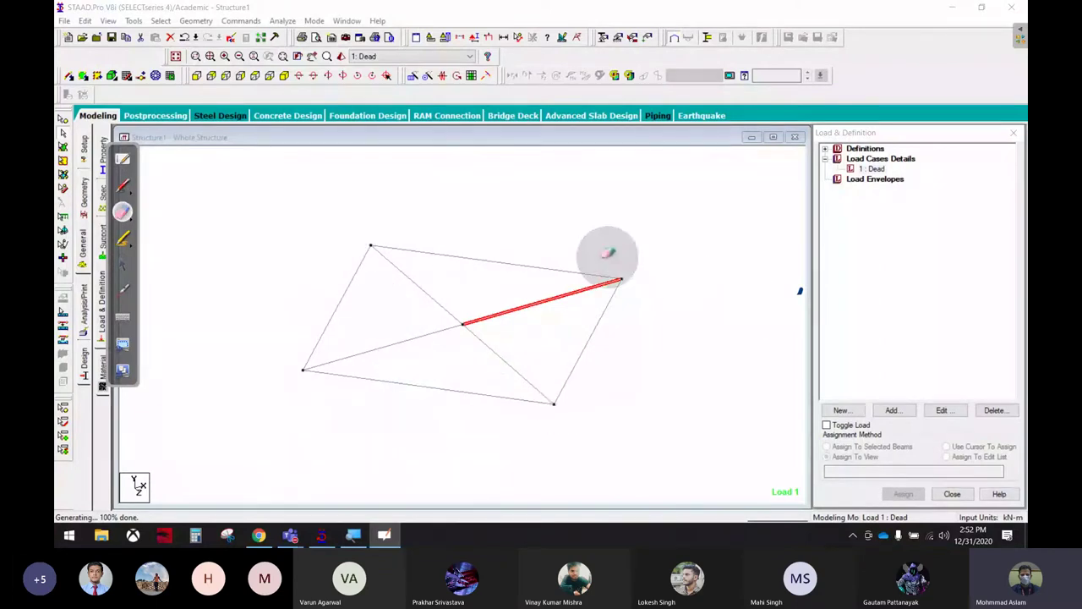
Circular-repeat the beam about node 1 through 360° in 20 linked steps.
click(123, 264)
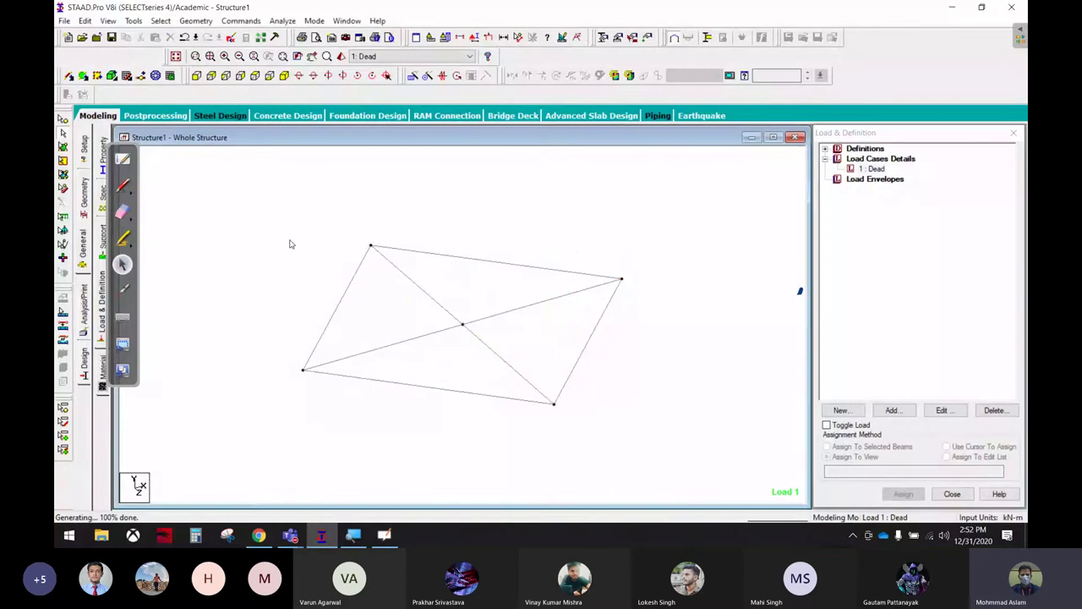
click(459, 326)
click(427, 75)
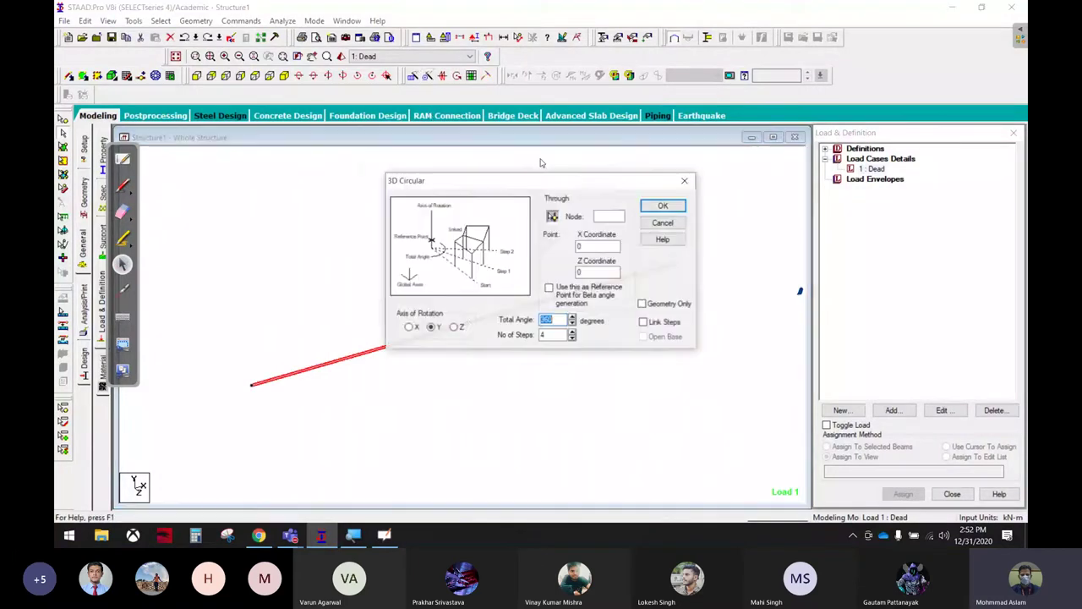
drag(525, 173, 520, 42)
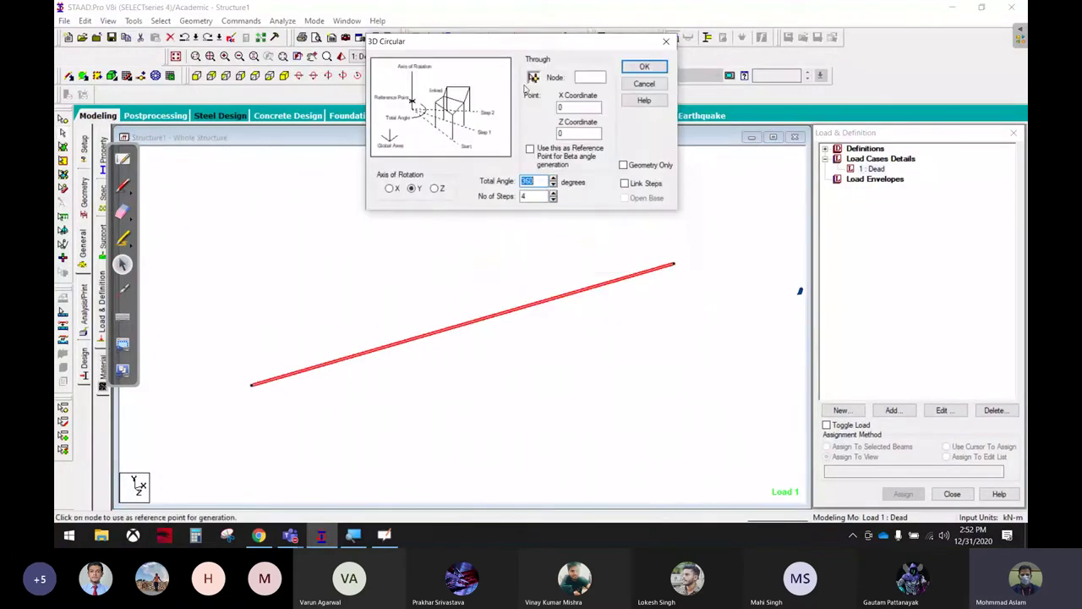
click(534, 77)
click(252, 386)
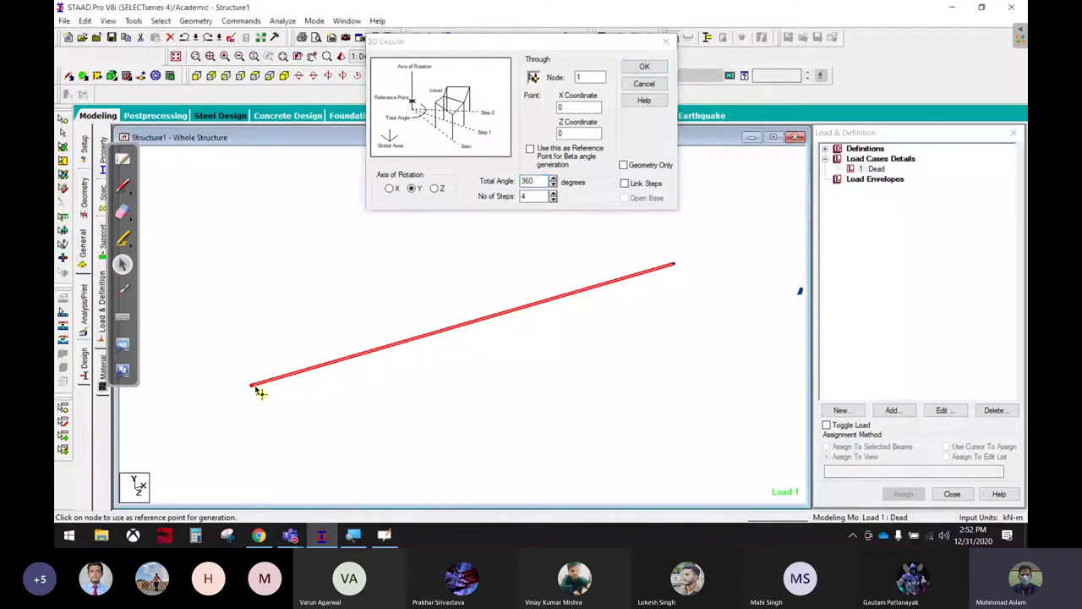
double_click(533, 197)
text(20)
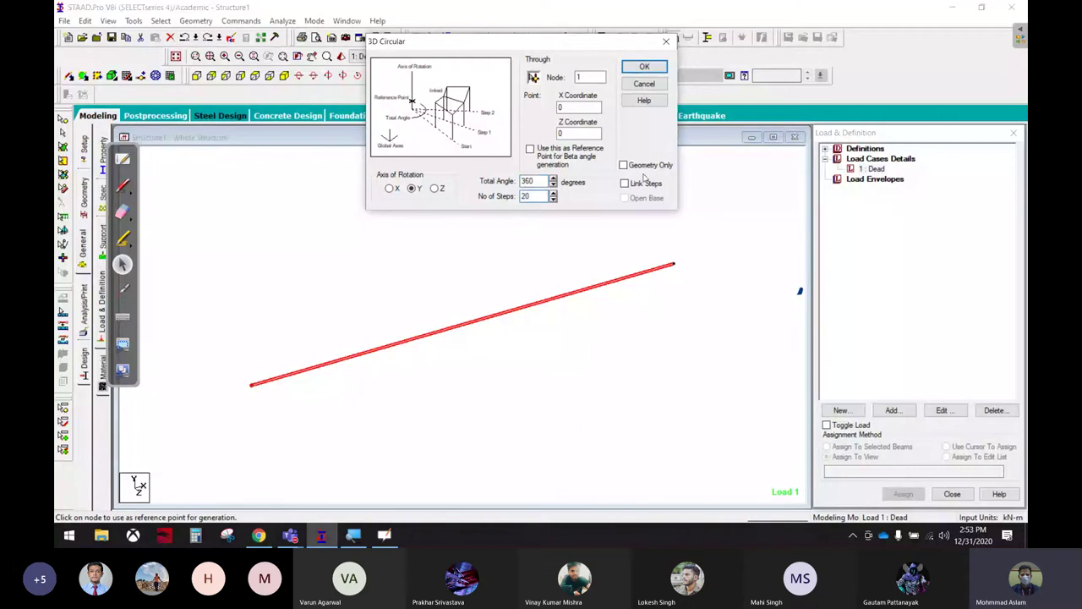
click(644, 183)
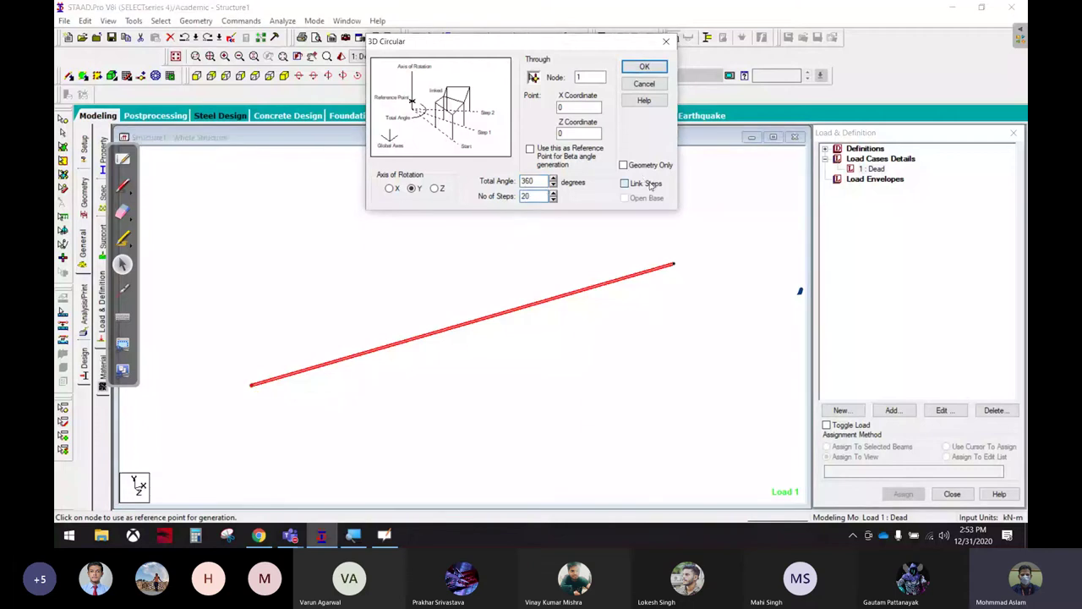
click(642, 68)
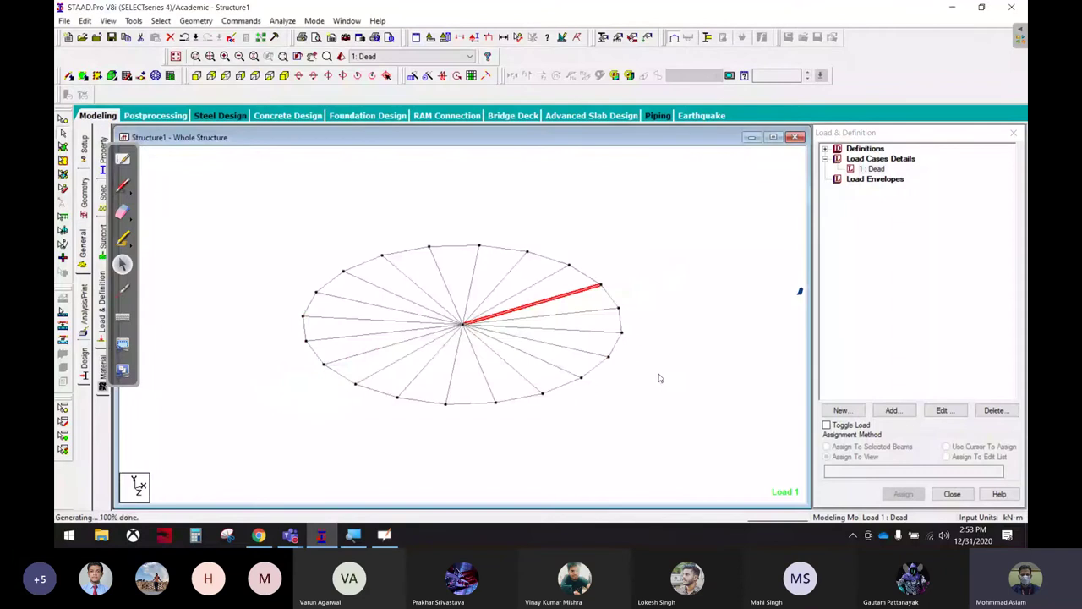
Reopen the Circular Repeat settings and annotate the rotation axis and total angle options.
click(427, 75)
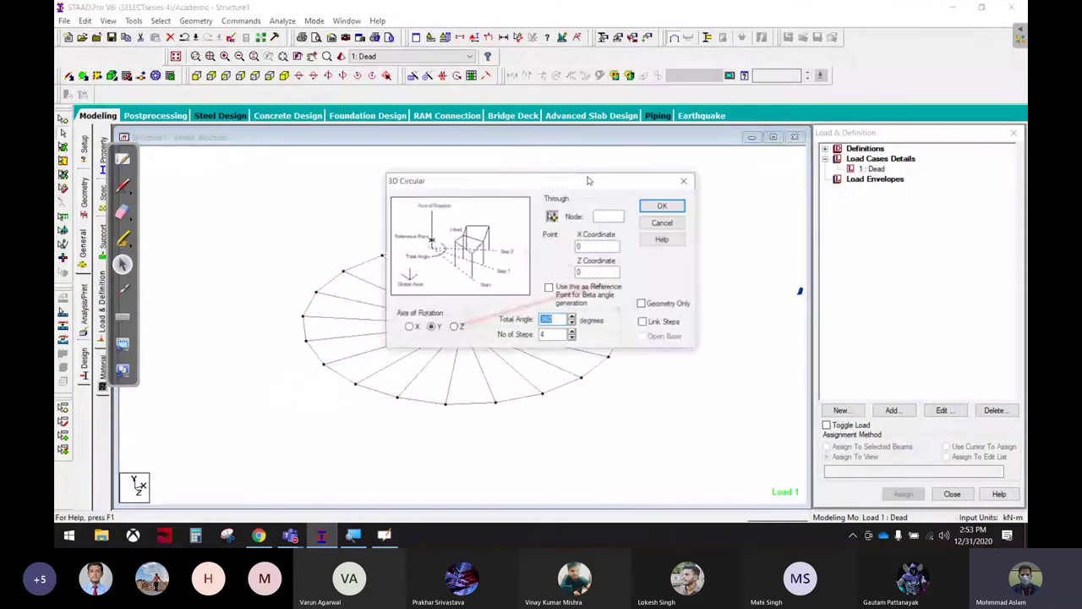
drag(590, 180, 528, 75)
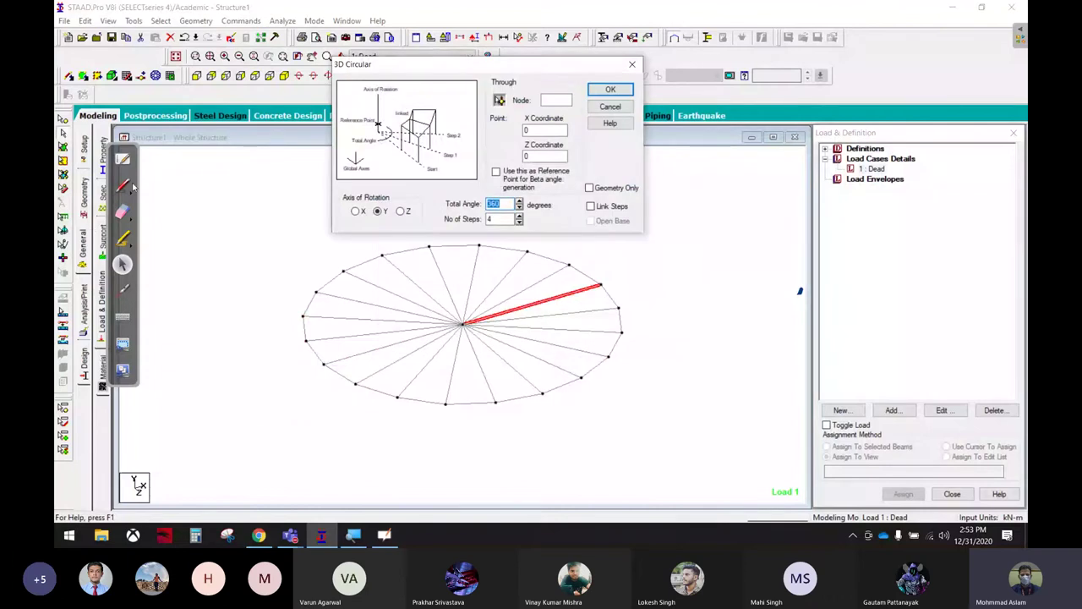
click(122, 186)
mouse_move(430, 205)
mouse_down()
mouse_move(334, 226)
mouse_move(417, 202)
mouse_up()
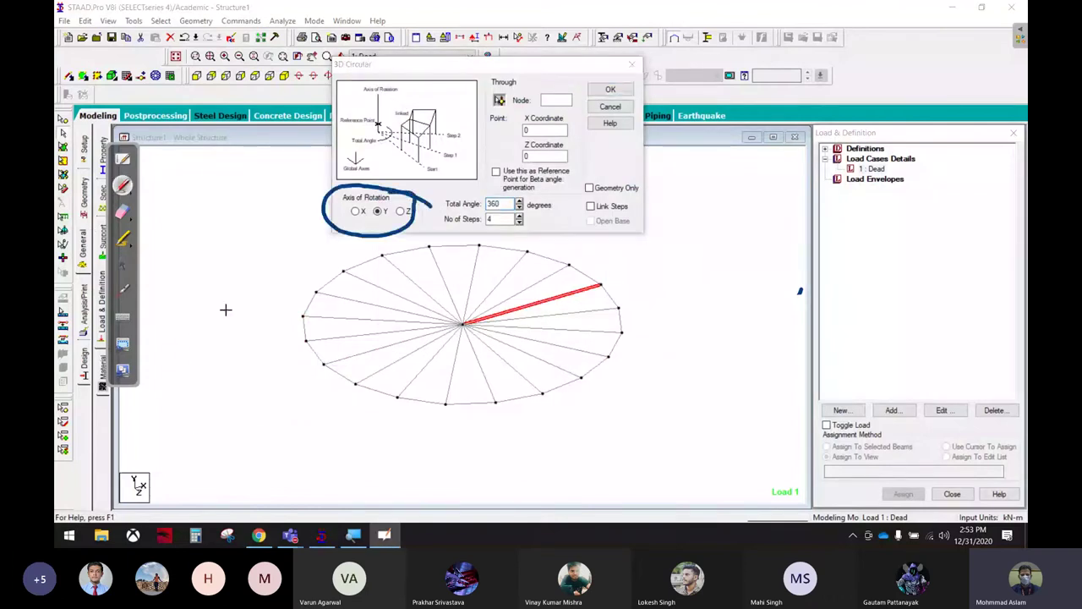
mouse_move(190, 427)
mouse_down()
mouse_move(188, 330)
mouse_move(237, 398)
mouse_move(211, 369)
mouse_up()
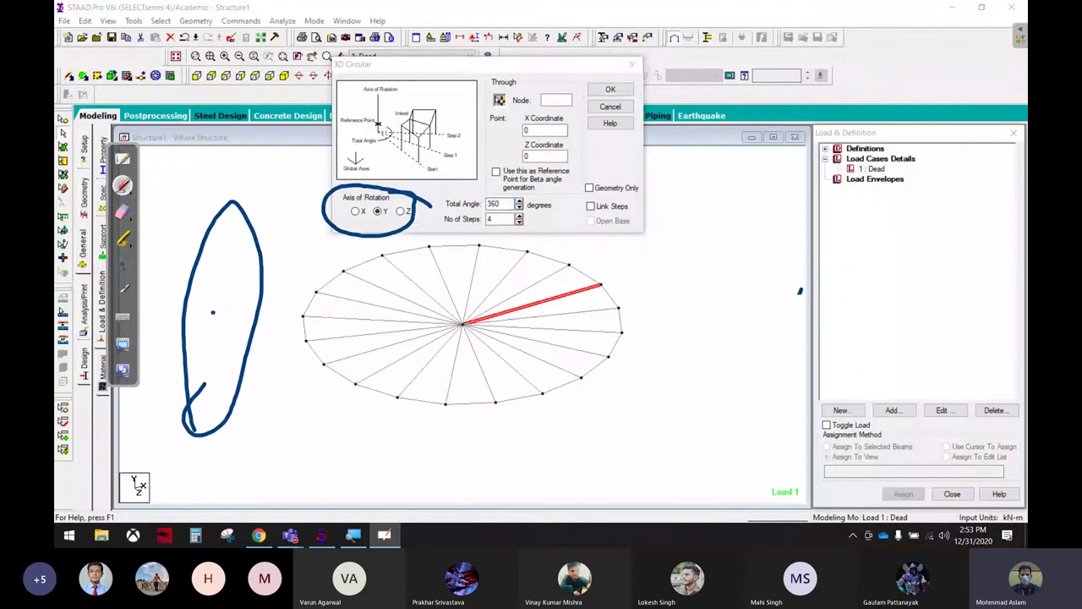
drag(213, 312, 267, 279)
drag(212, 259, 209, 427)
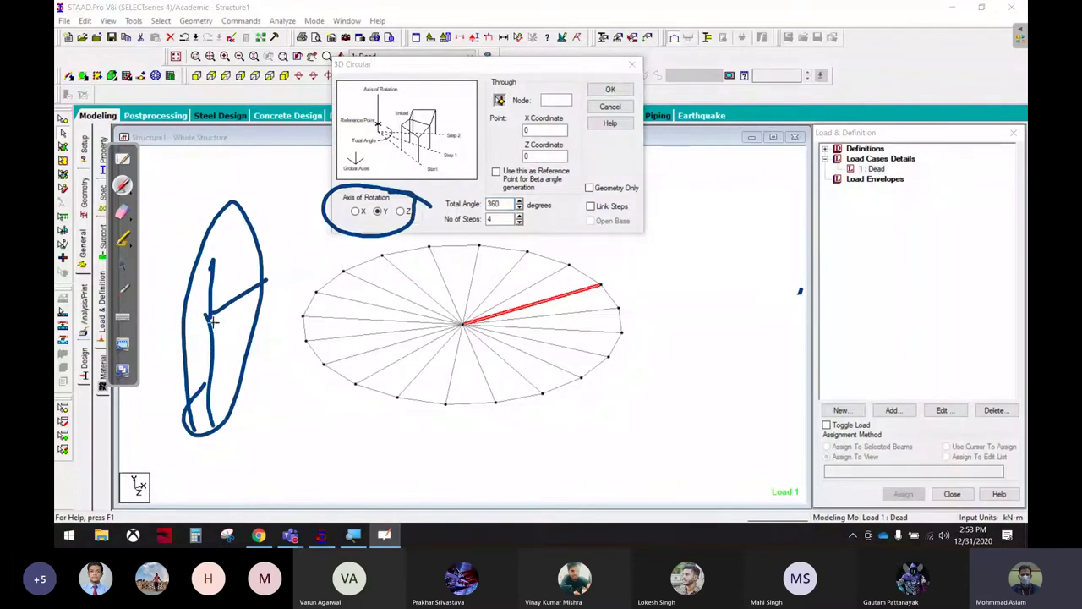
mouse_move(212, 321)
mouse_down()
mouse_move(416, 320)
mouse_move(370, 345)
mouse_move(470, 340)
mouse_up()
click(123, 212)
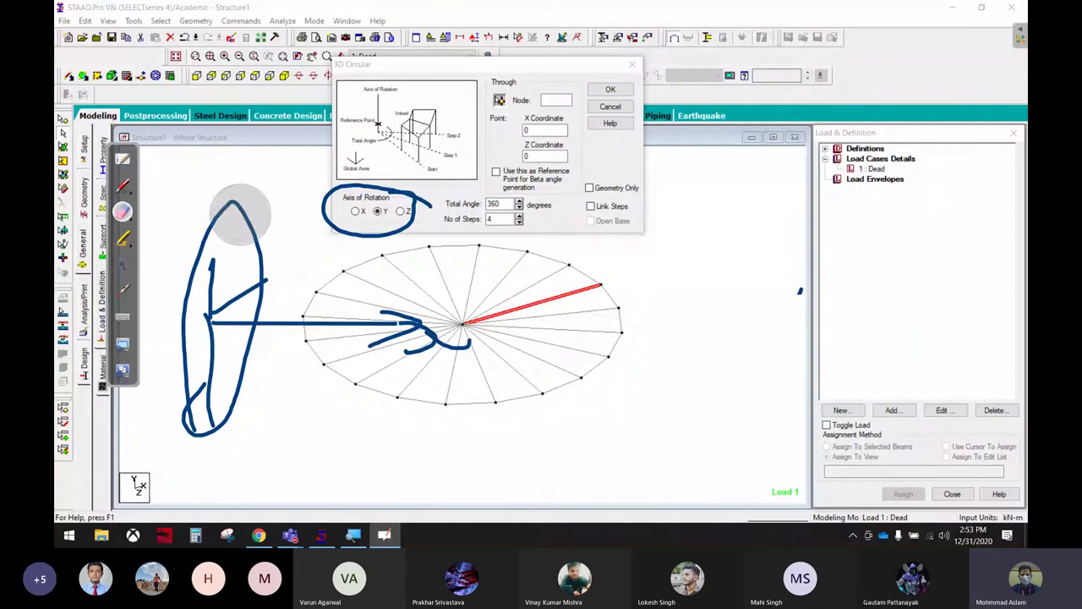
mouse_move(237, 212)
mouse_down()
mouse_move(186, 242)
mouse_move(271, 379)
mouse_move(272, 261)
mouse_move(350, 193)
mouse_up()
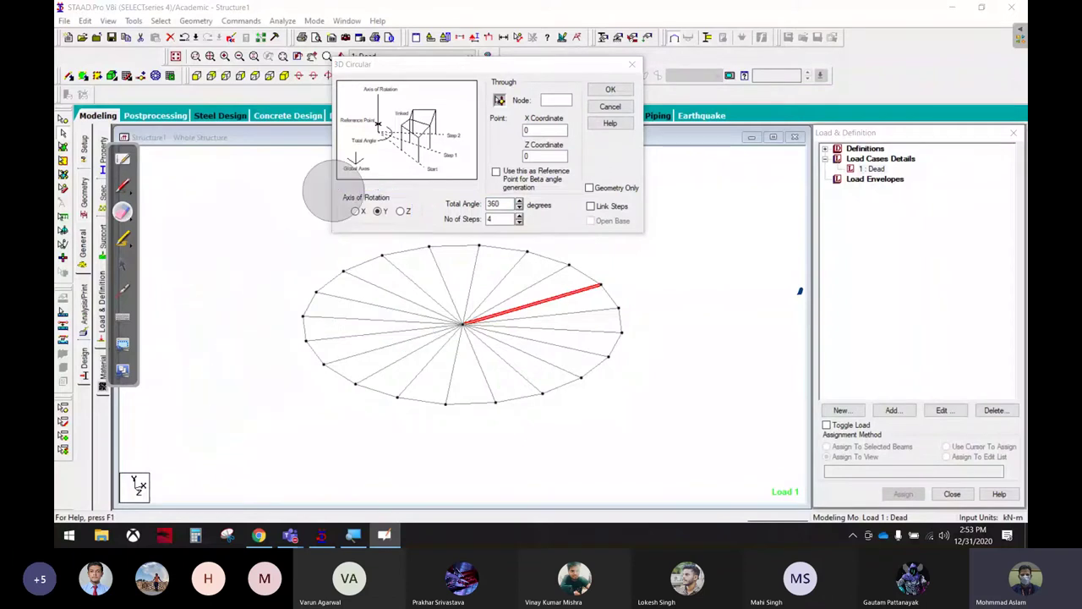
click(122, 184)
drag(534, 196, 560, 188)
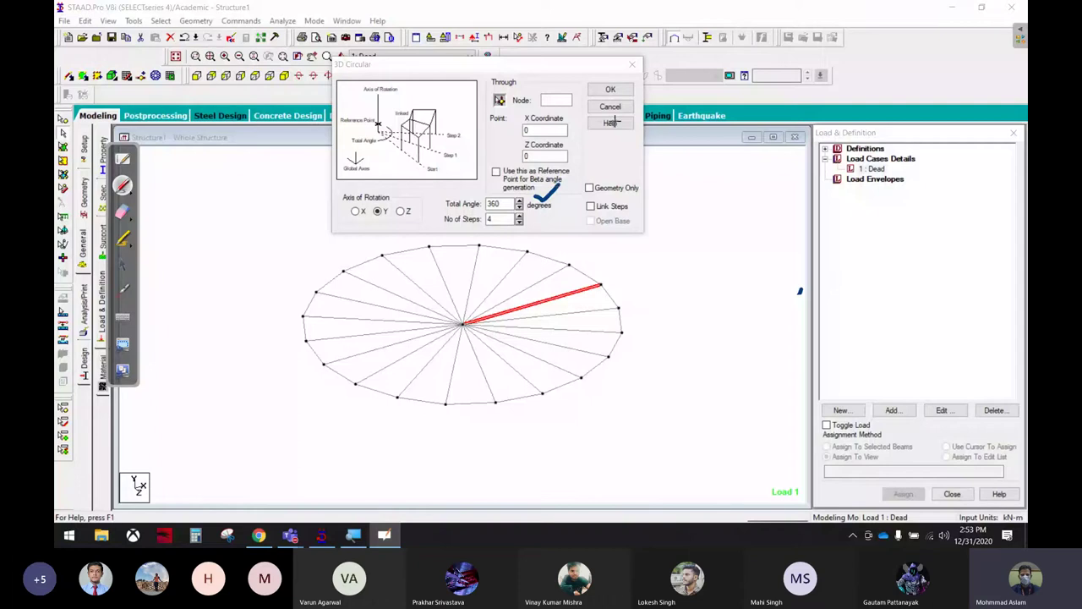
Cancel the Circular Repeat dialog and undo the 20-step fan with Ctrl+Z.
click(122, 264)
click(607, 105)
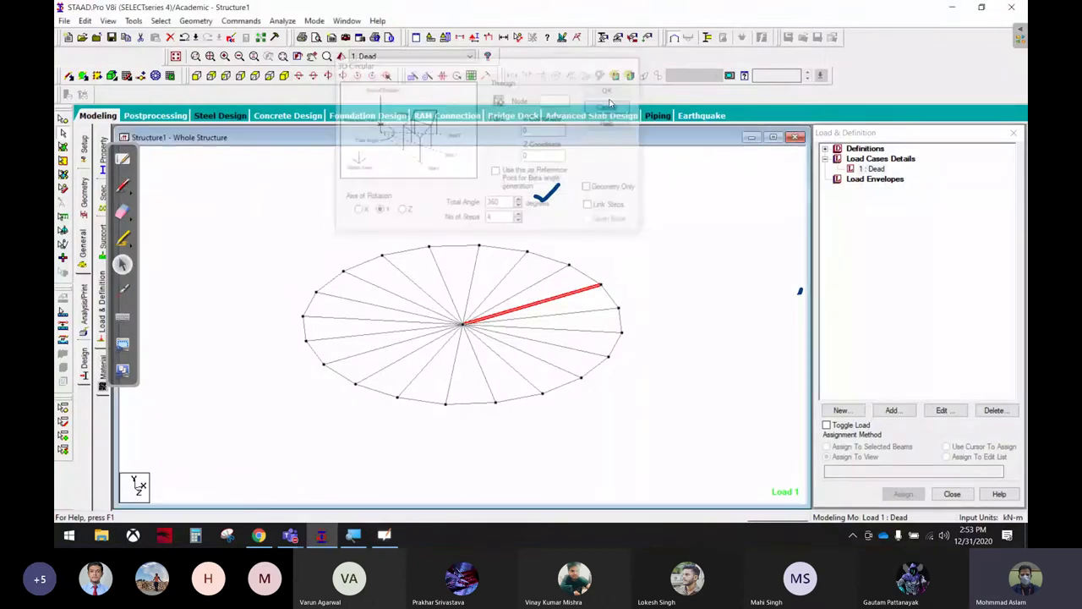
key(ctrl+z)
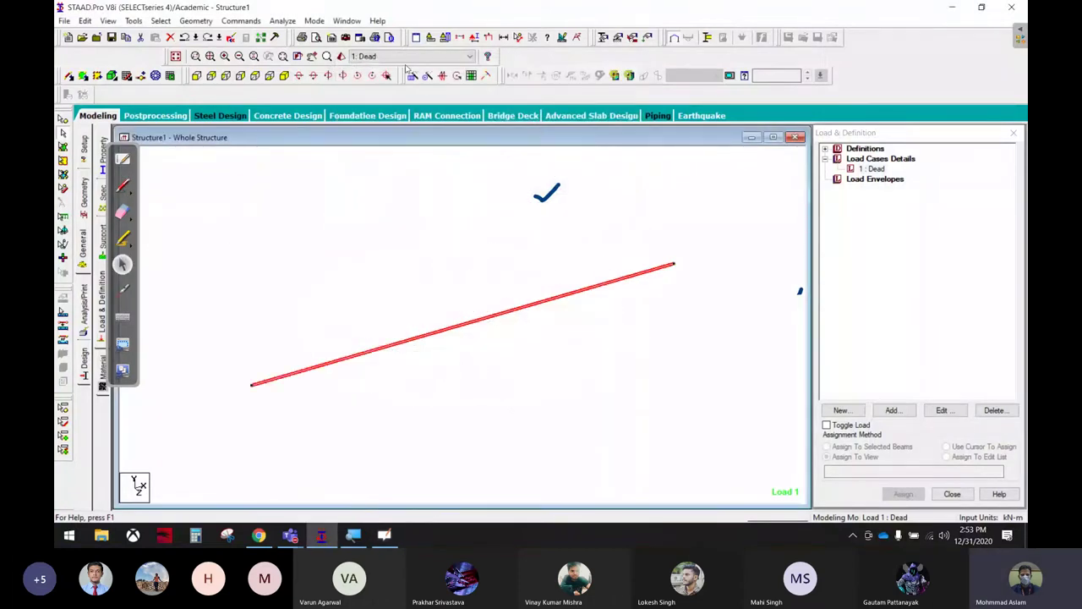
Repeat the beam about node 1 through a 180° total angle in 16 linked steps.
click(428, 75)
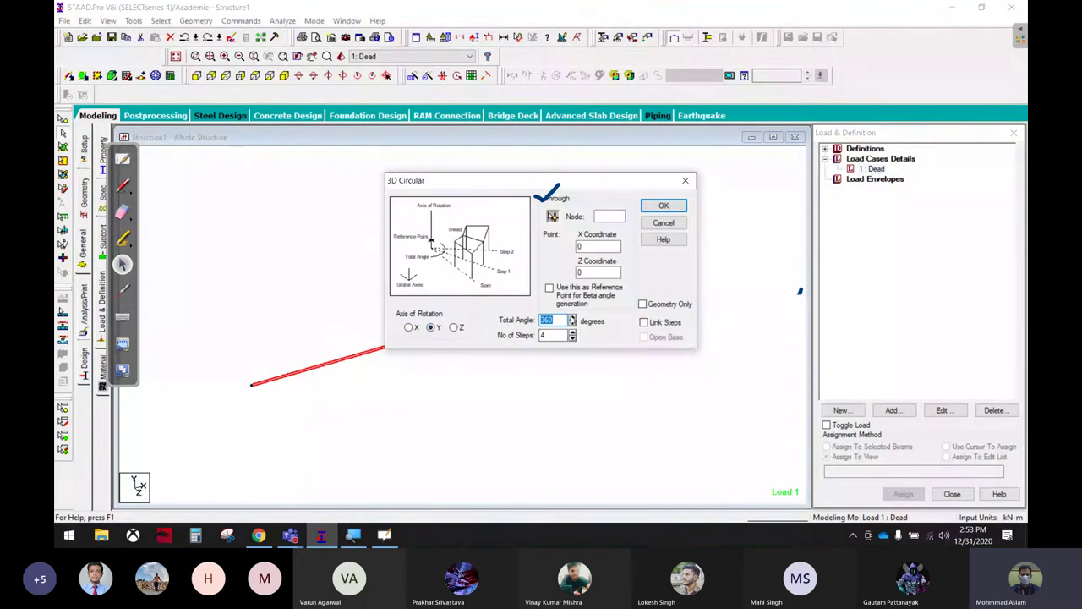
text(1)
text(80)
key(Tab)
text(16)
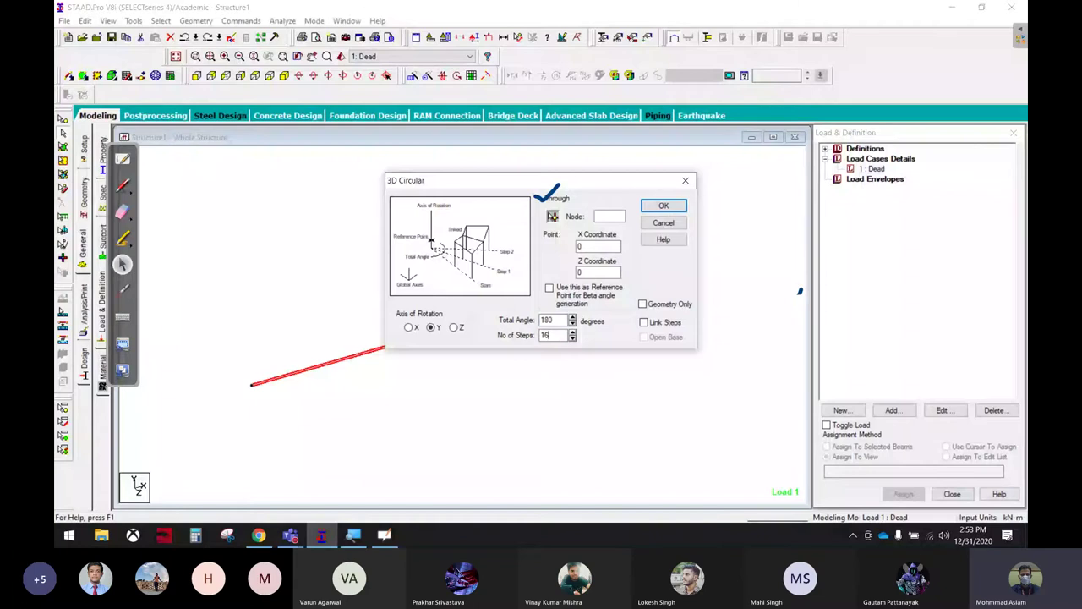
click(643, 322)
click(676, 208)
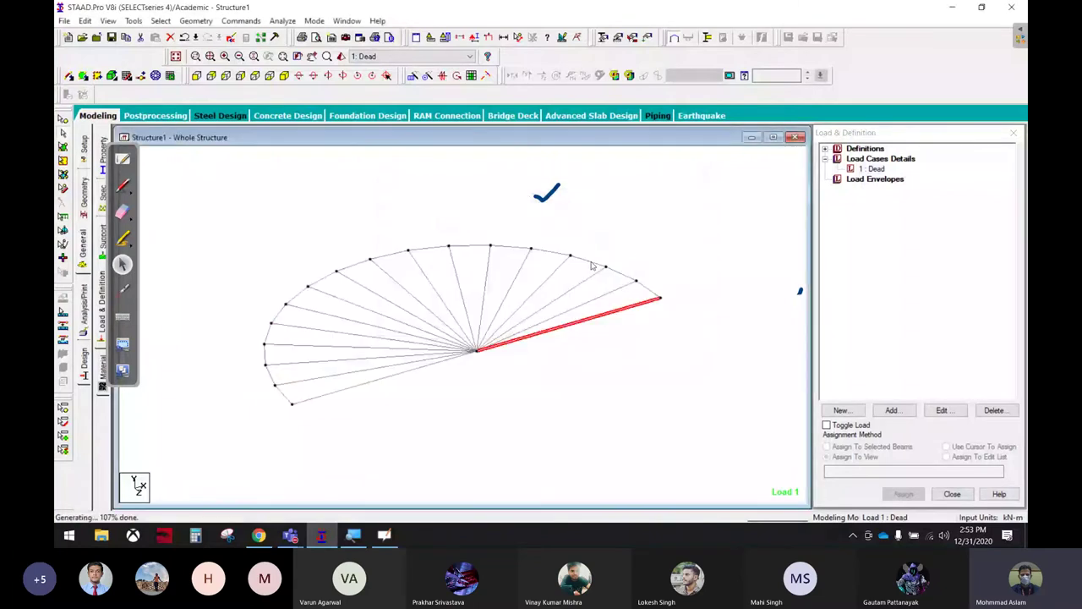
click(123, 186)
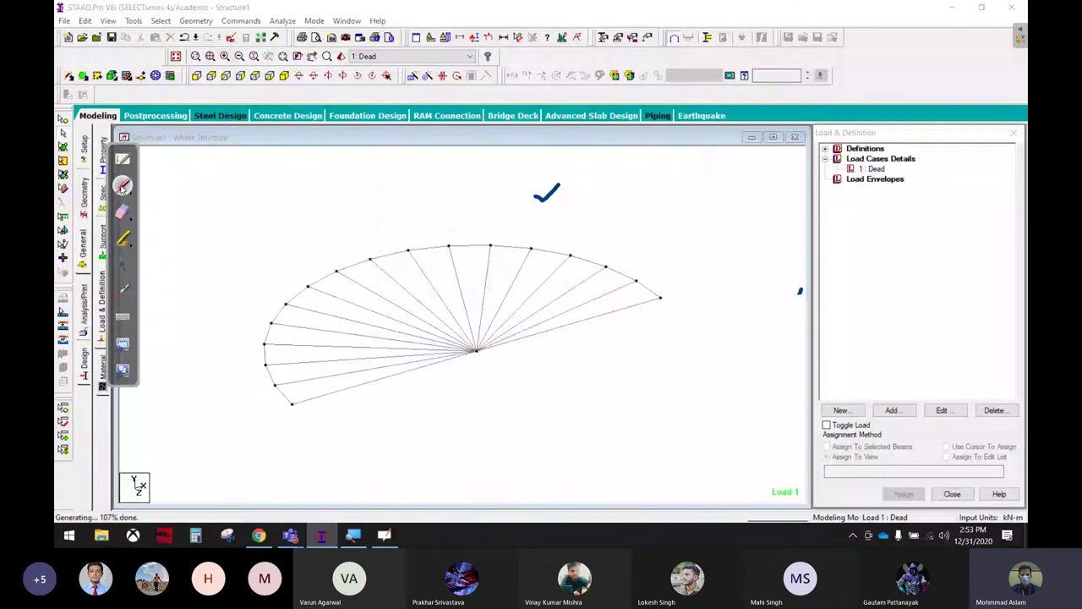
drag(470, 240, 497, 206)
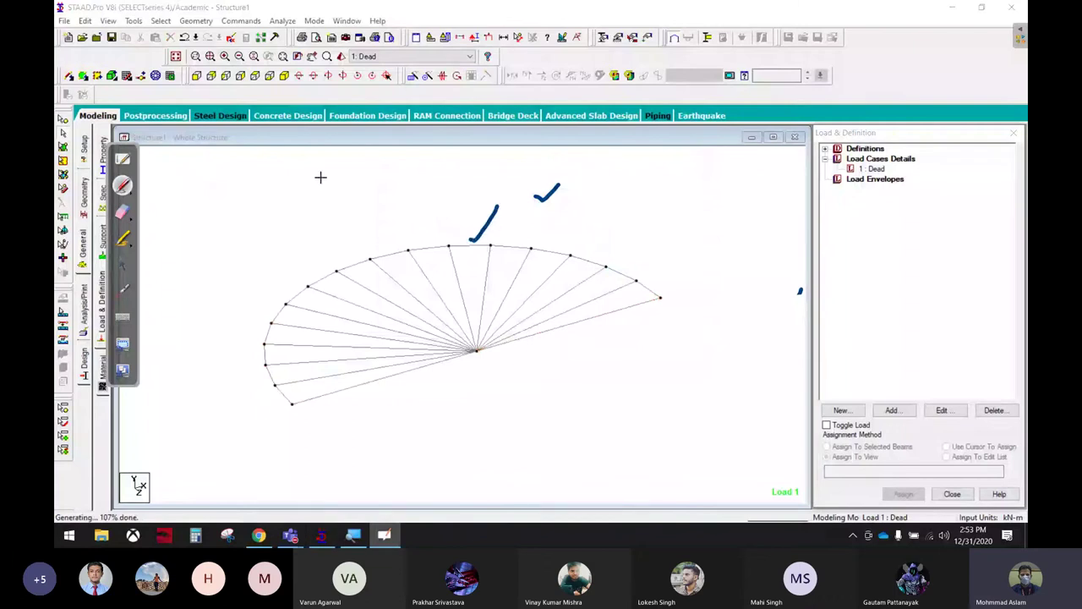
click(123, 265)
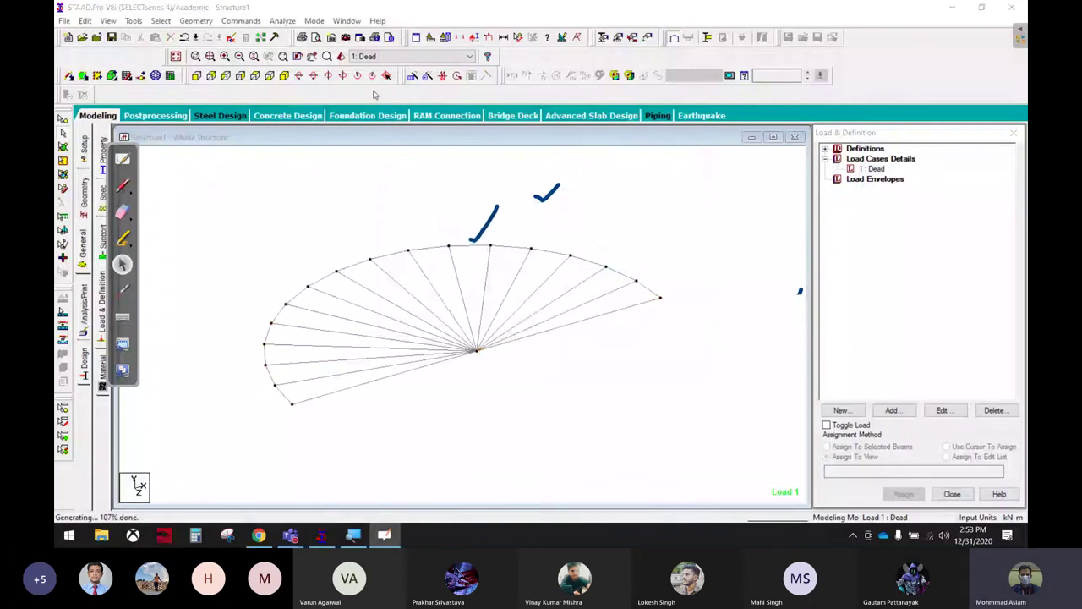
click(373, 75)
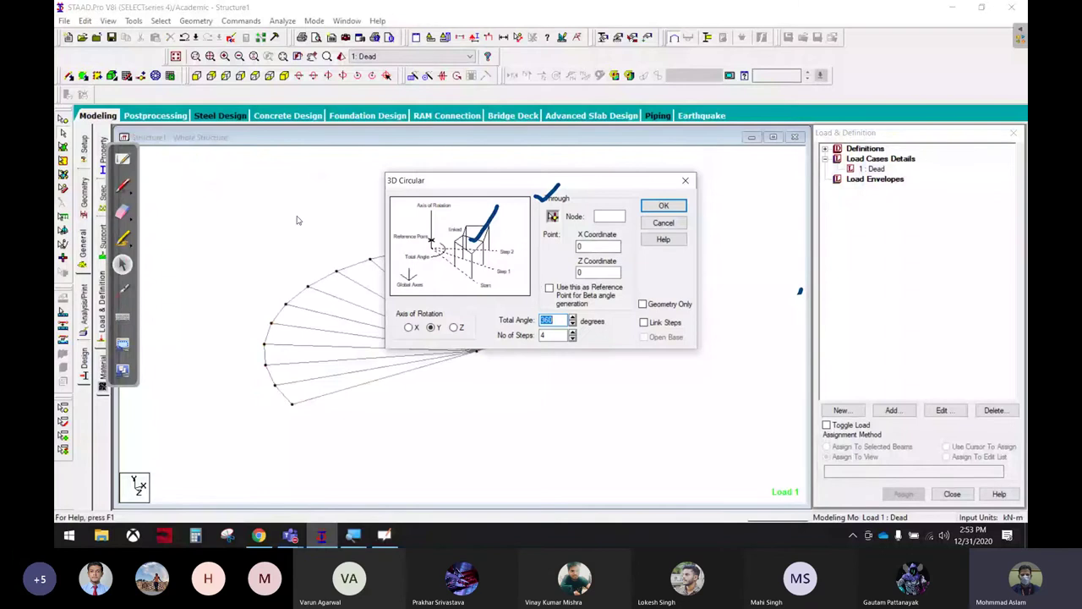
click(123, 185)
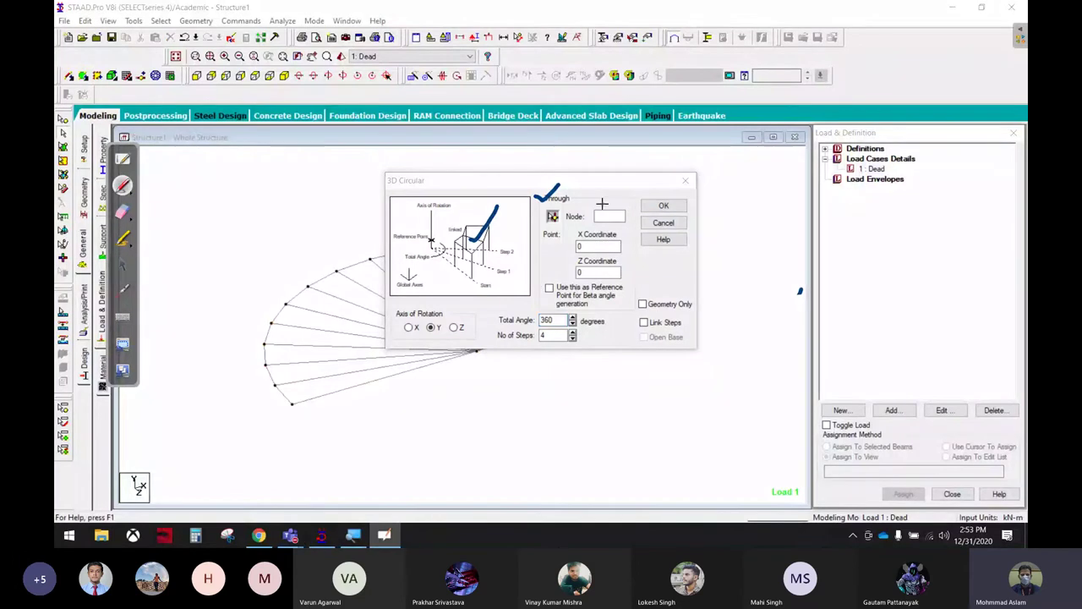
mouse_move(624, 197)
mouse_down()
mouse_move(643, 227)
mouse_move(651, 203)
mouse_up()
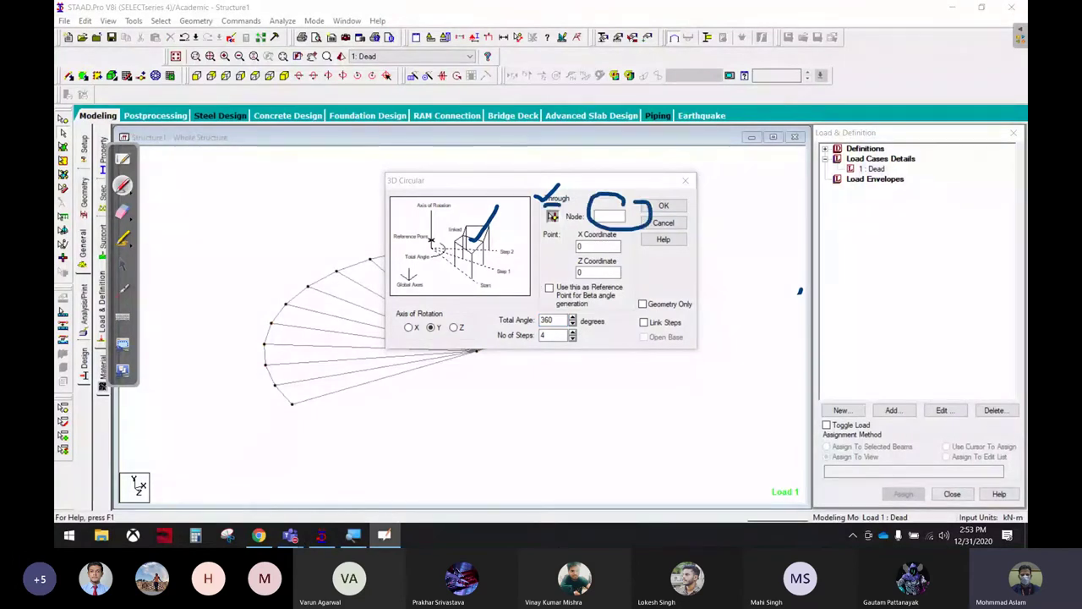
drag(560, 203, 558, 199)
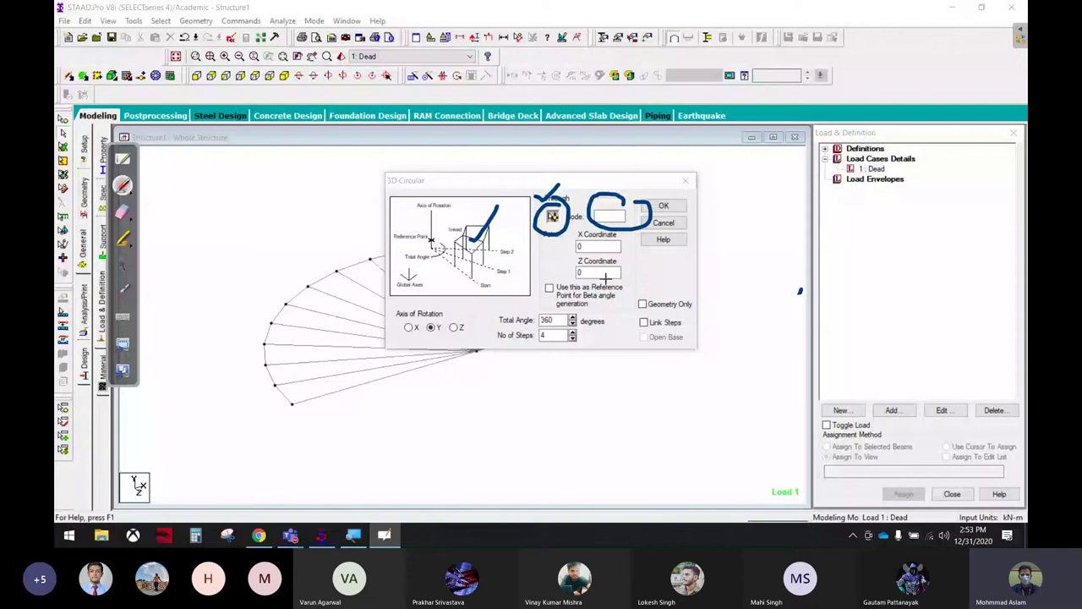
mouse_move(631, 246)
mouse_down()
mouse_move(568, 240)
mouse_move(626, 272)
mouse_move(599, 237)
mouse_up()
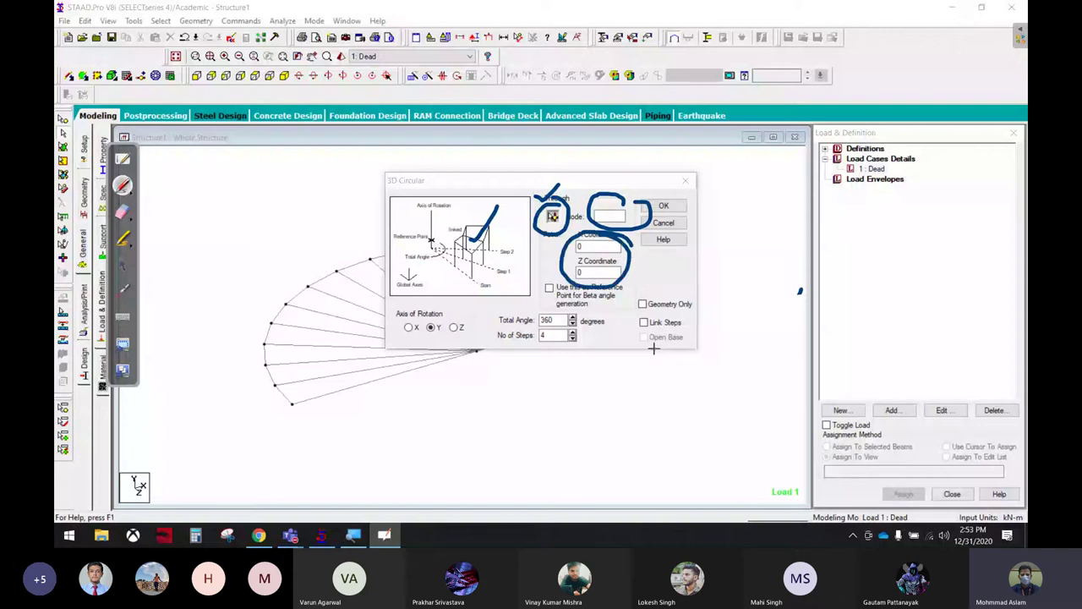
mouse_move(682, 283)
mouse_down()
mouse_move(630, 304)
mouse_move(712, 288)
mouse_move(698, 283)
mouse_up()
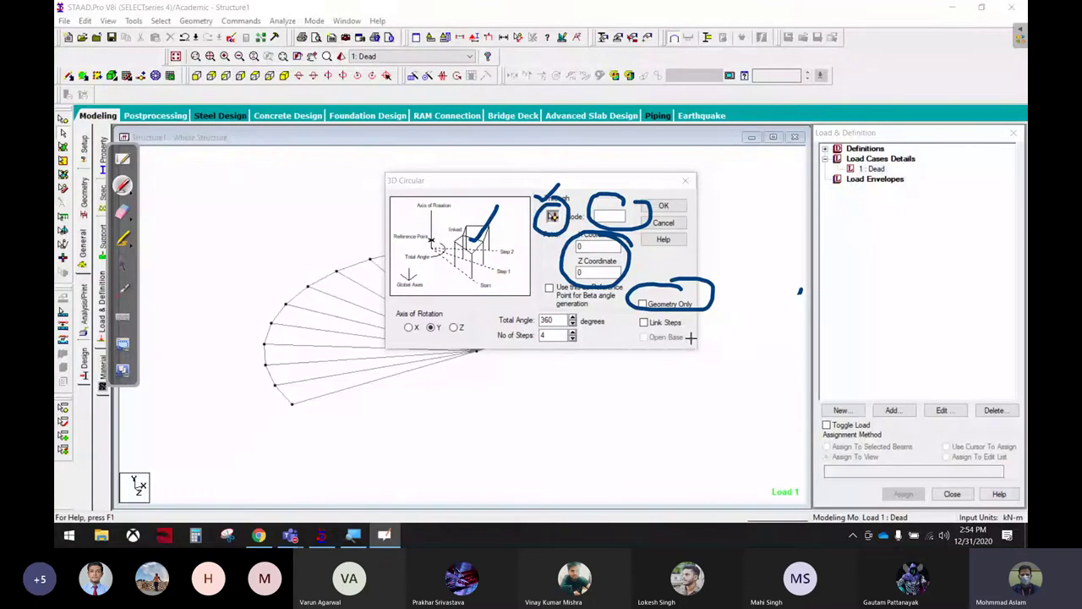
drag(691, 338, 713, 345)
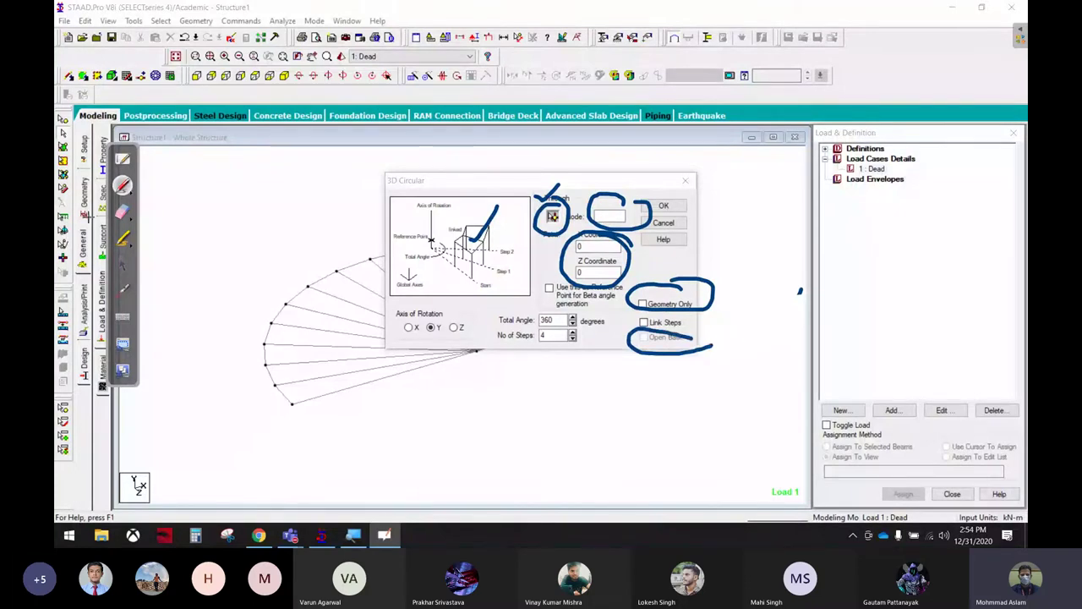
click(122, 211)
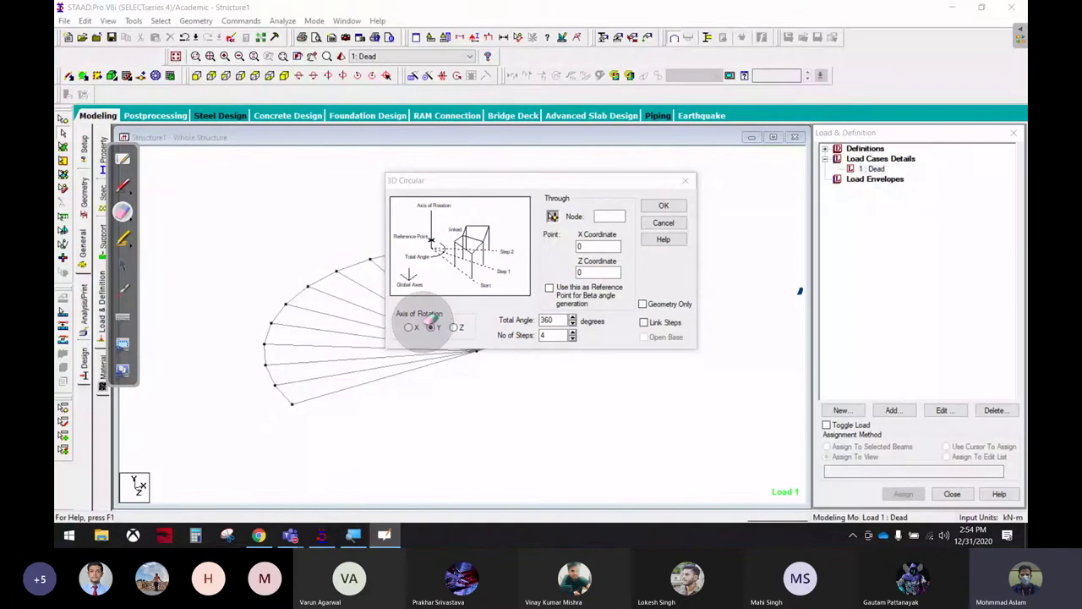
click(123, 158)
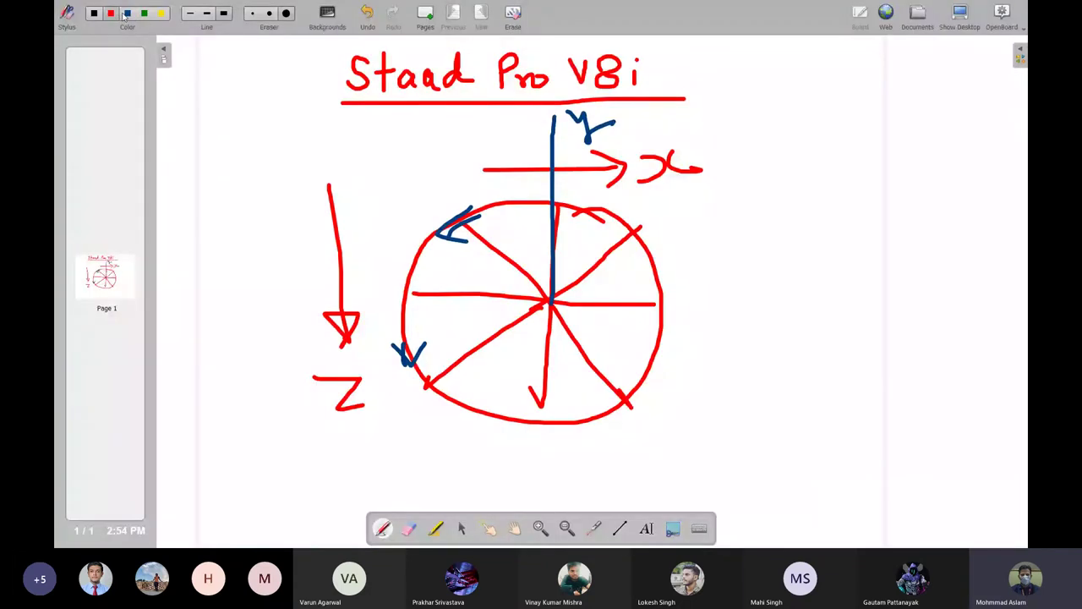
click(960, 12)
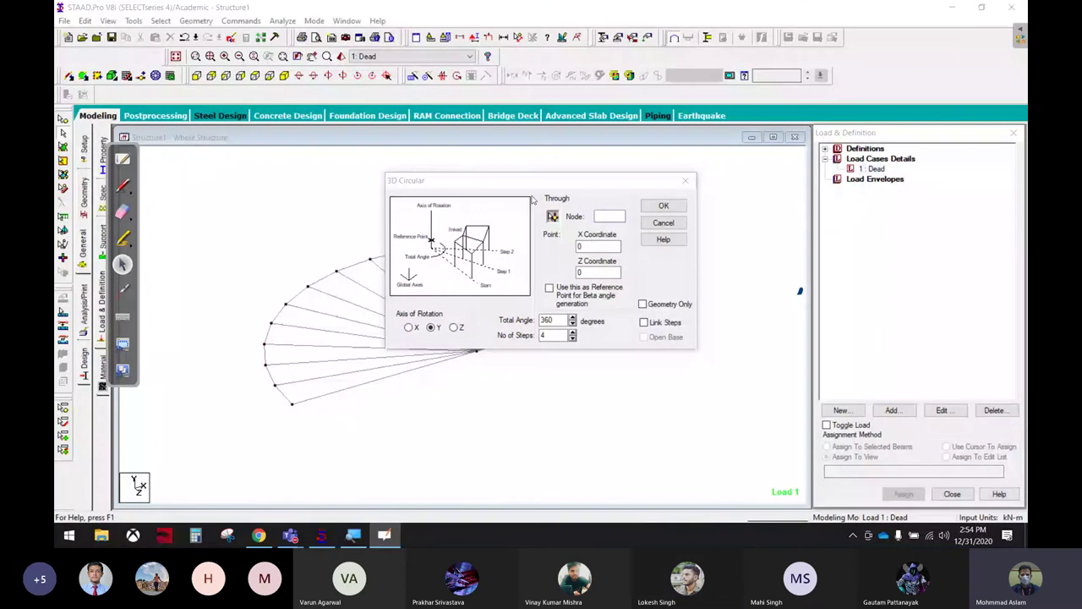
mouse_move(532, 180)
mouse_down()
mouse_move(618, 136)
mouse_move(603, 160)
mouse_up()
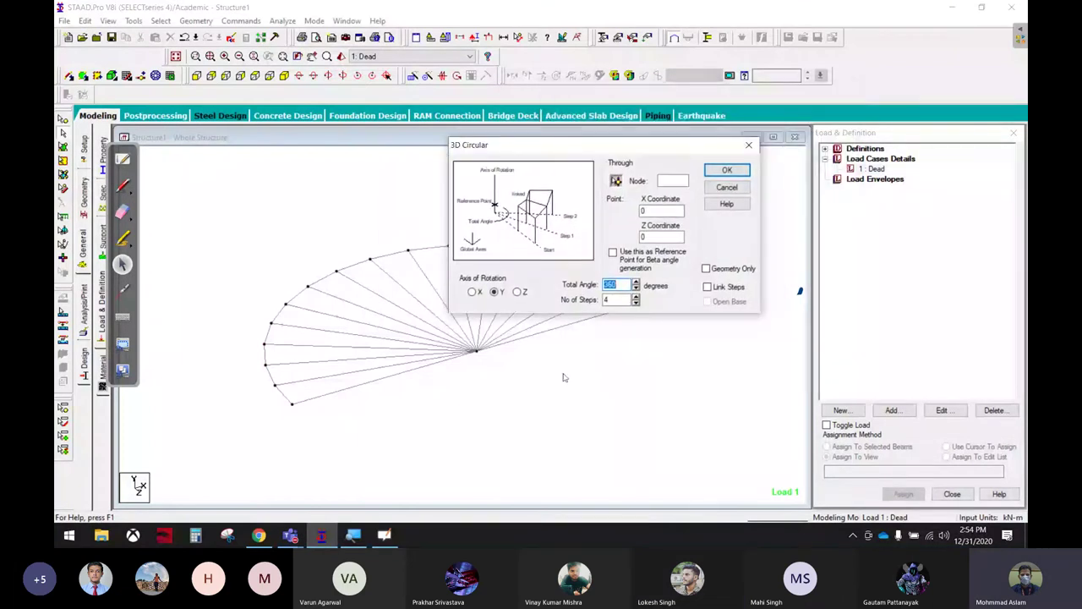
click(728, 170)
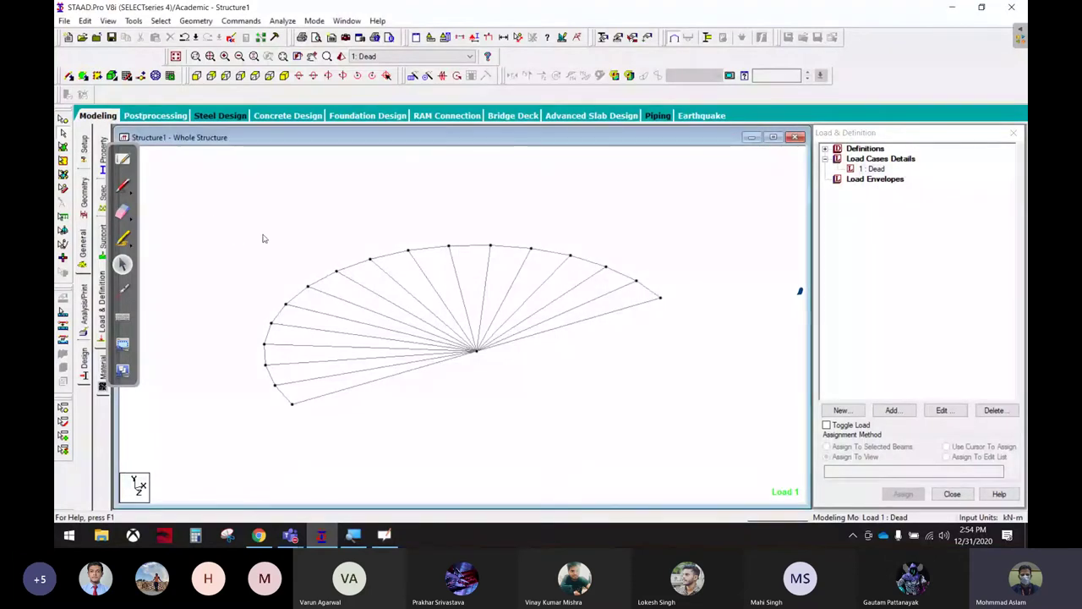
Select and delete all 33 beams of the fan, confirming the deletion.
key(ctrl+a)
key(Delete)
key(Return)
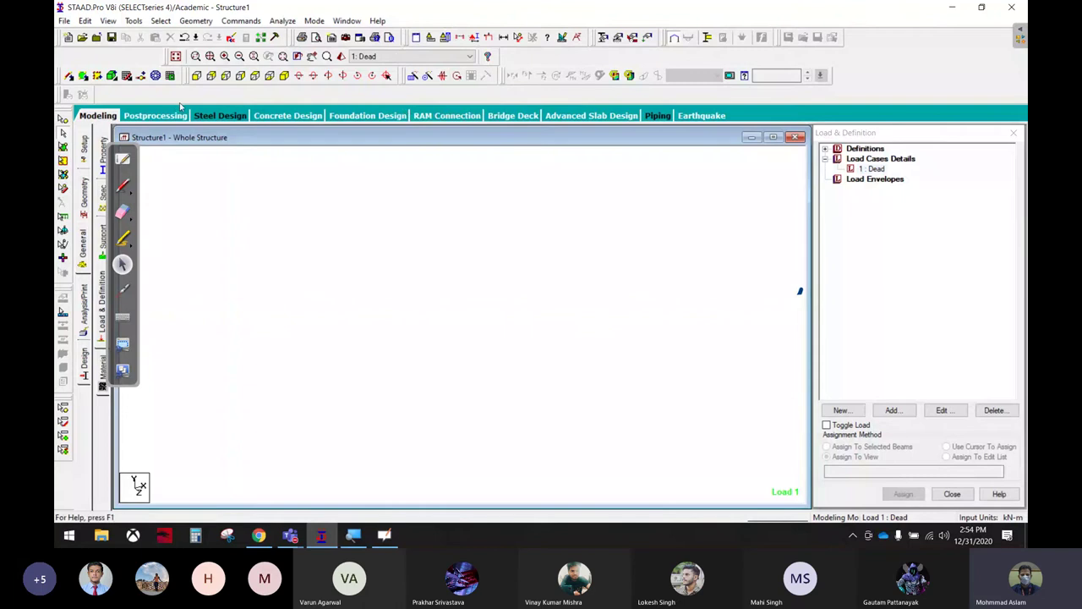
Draw an L-shaped frame on the snap grid starting from (5,0) up to (5,3).
click(126, 76)
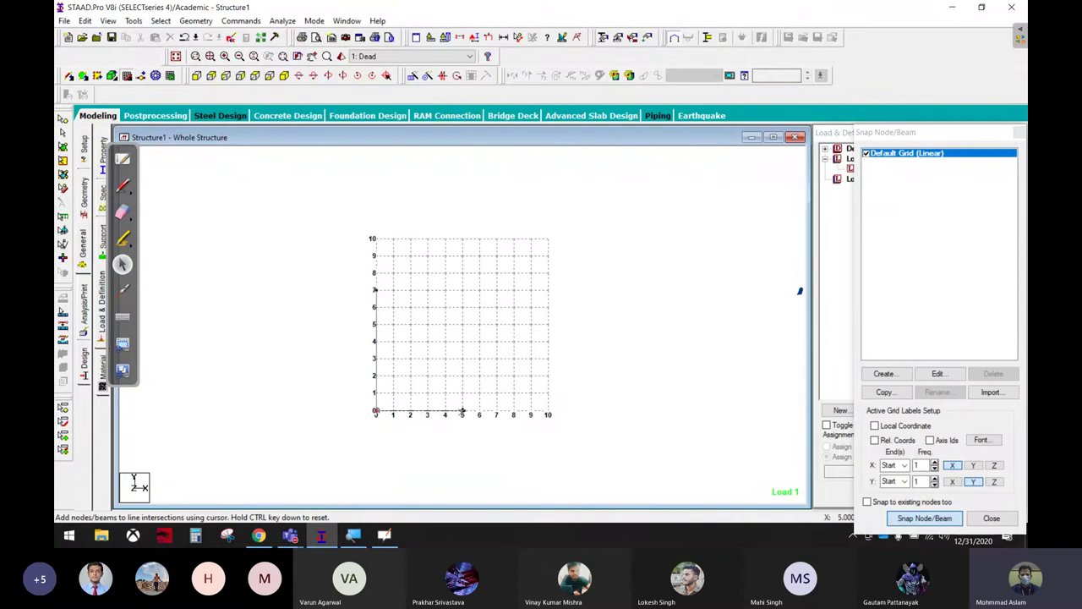
click(462, 415)
click(462, 359)
click(427, 359)
click(427, 290)
click(376, 290)
click(1018, 133)
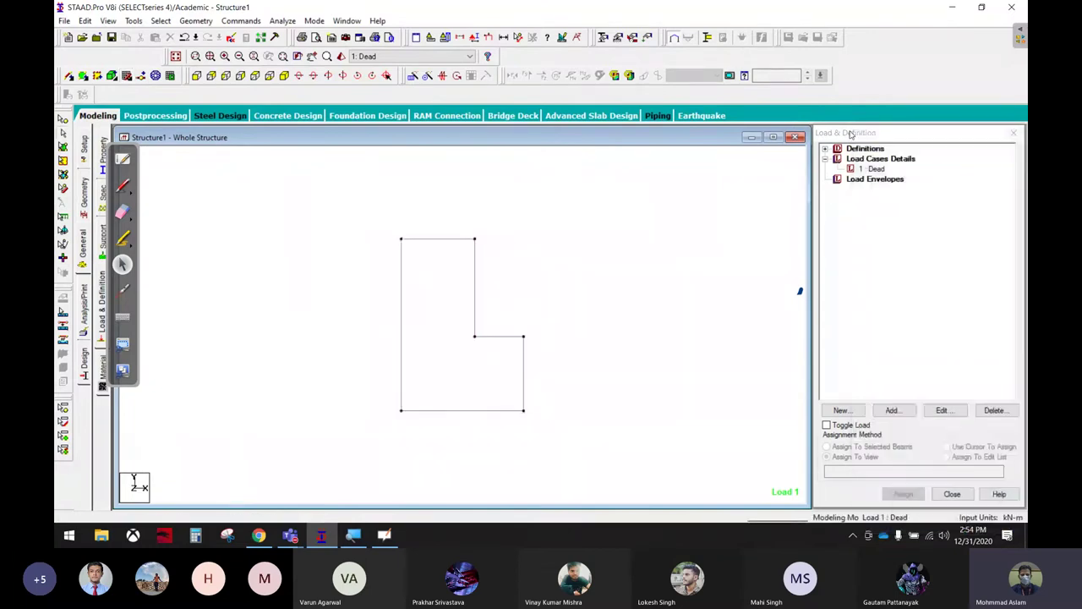
click(123, 186)
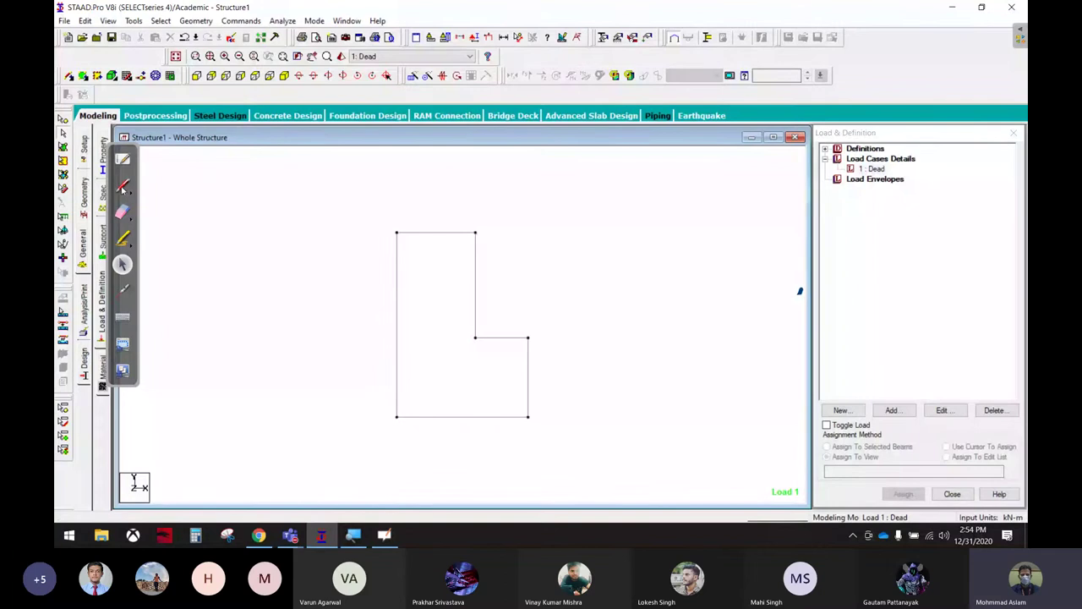
mouse_move(529, 337)
mouse_down()
mouse_move(594, 339)
mouse_move(595, 421)
mouse_move(533, 421)
mouse_up()
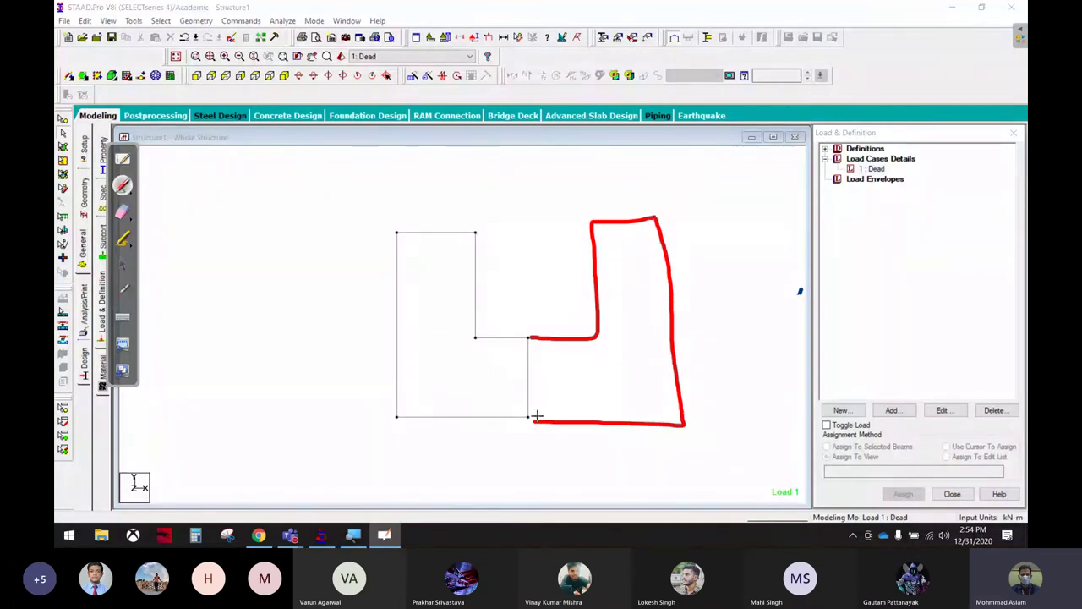
Finish the mirrored-frame sketch, window-select the L-frame, and open the Mirror dialog.
mouse_move(605, 370)
mouse_down()
mouse_move(612, 386)
mouse_move(699, 358)
mouse_up()
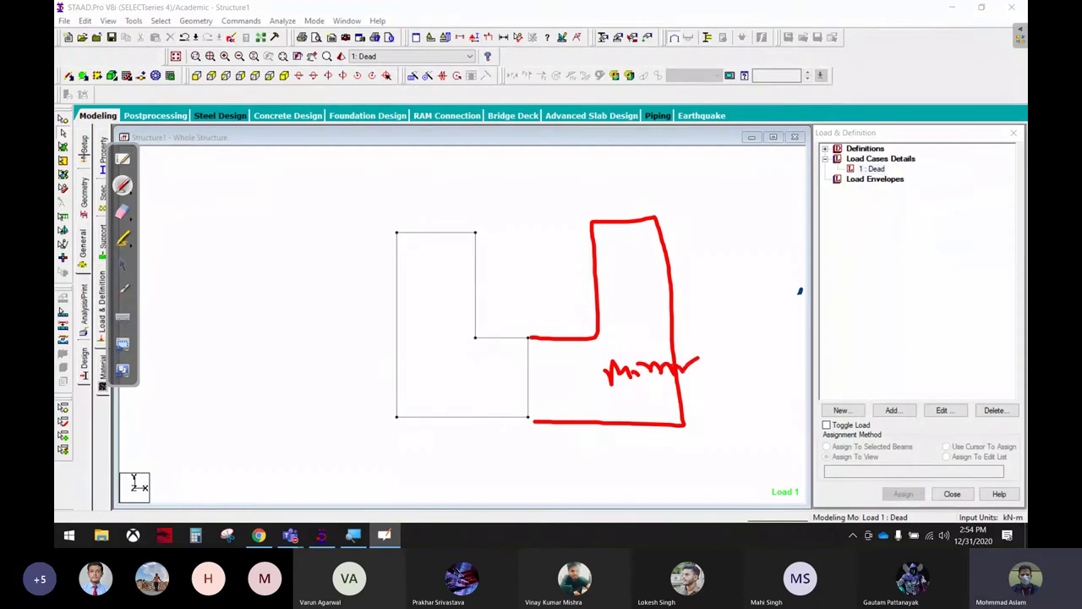
click(123, 265)
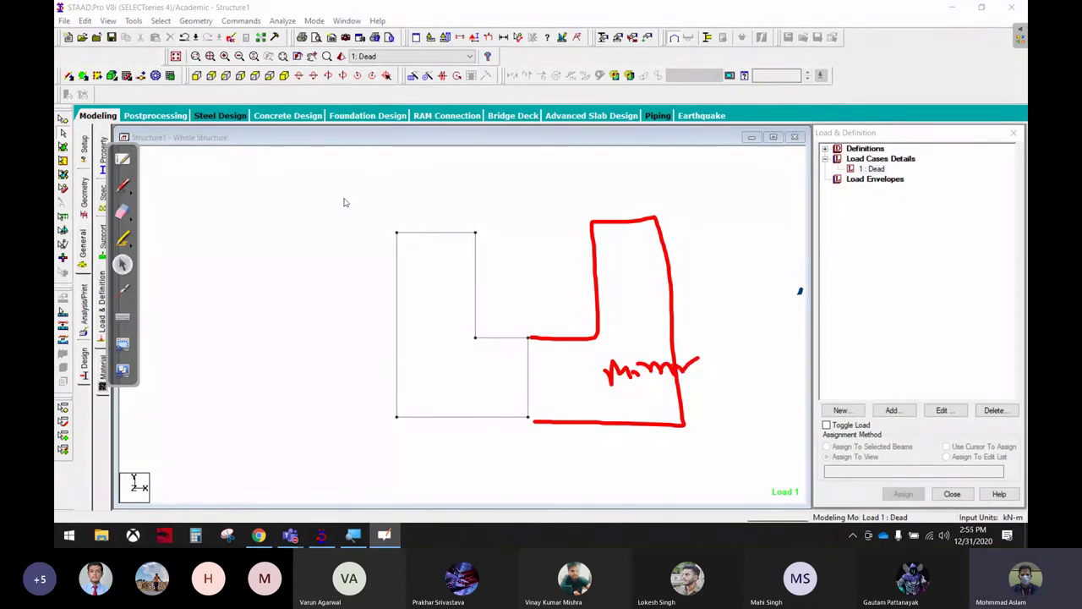
drag(342, 187, 526, 449)
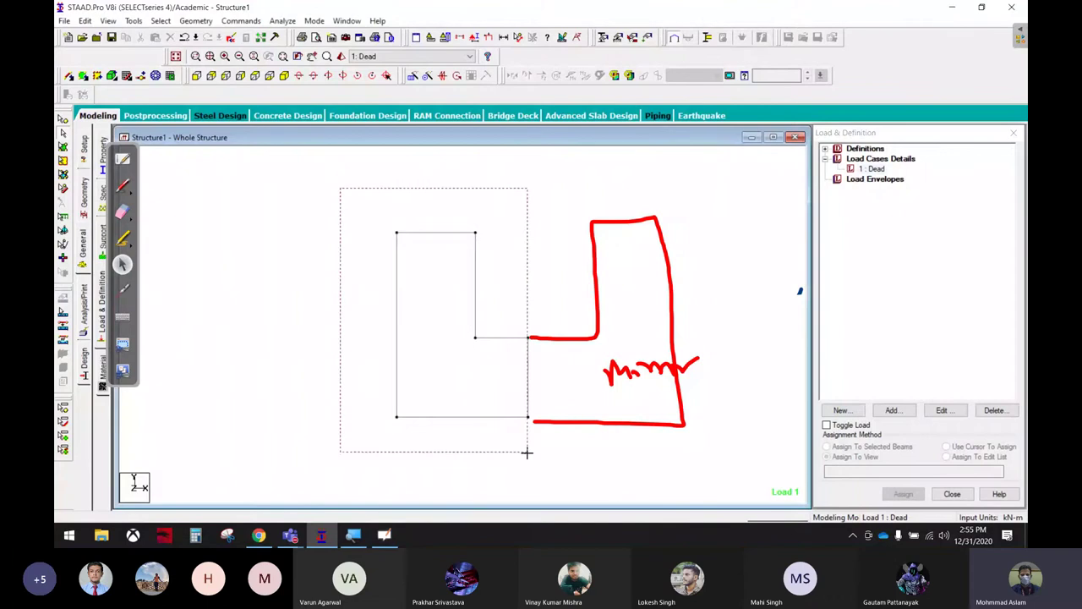
click(443, 75)
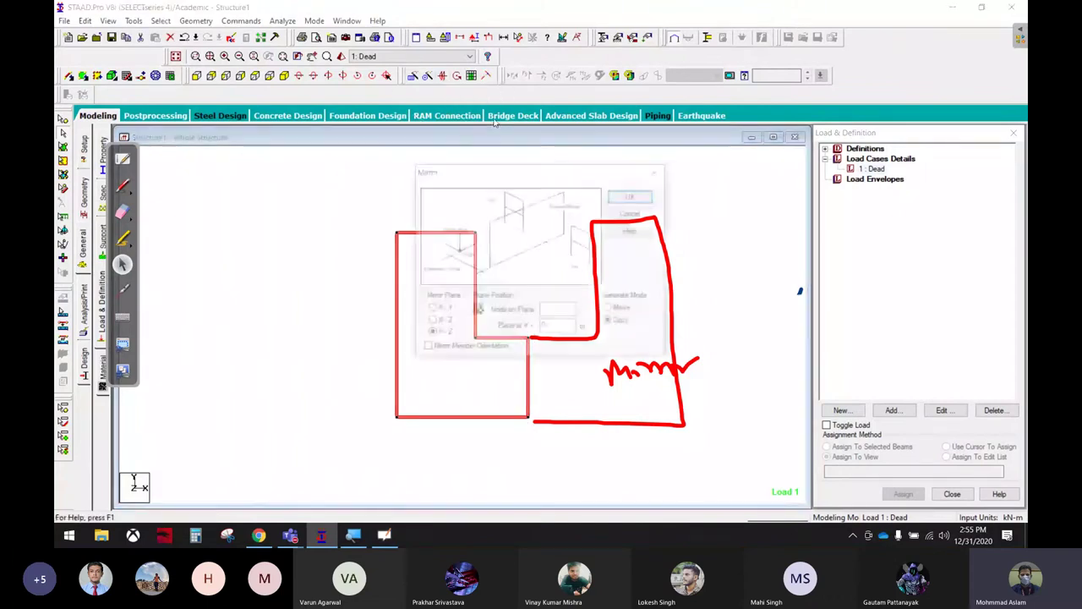
drag(538, 172, 422, 40)
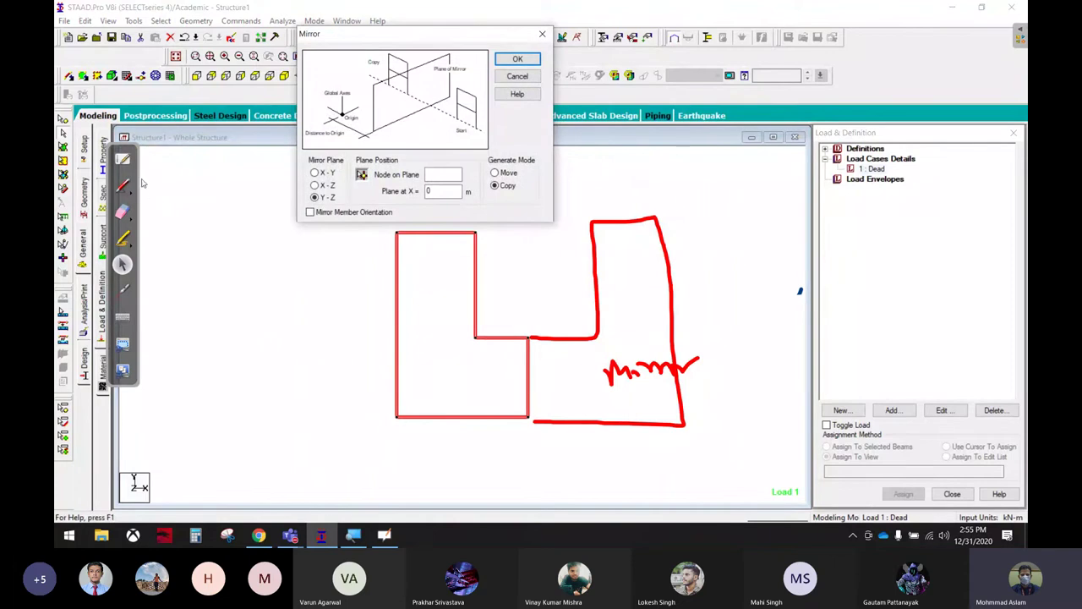
Sketch a dotted vertical mirror line through the frame with a y-axis arrow beside it.
click(122, 185)
click(526, 235)
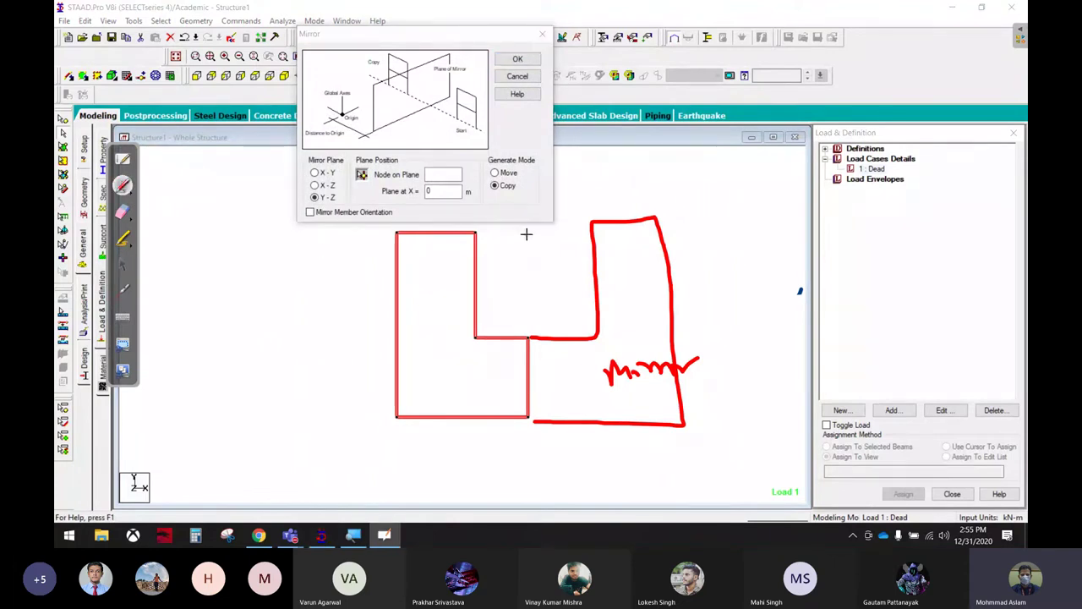
click(527, 247)
click(527, 256)
click(527, 266)
click(527, 276)
click(528, 288)
click(529, 299)
click(528, 310)
click(528, 319)
click(528, 422)
click(529, 434)
click(528, 446)
click(528, 457)
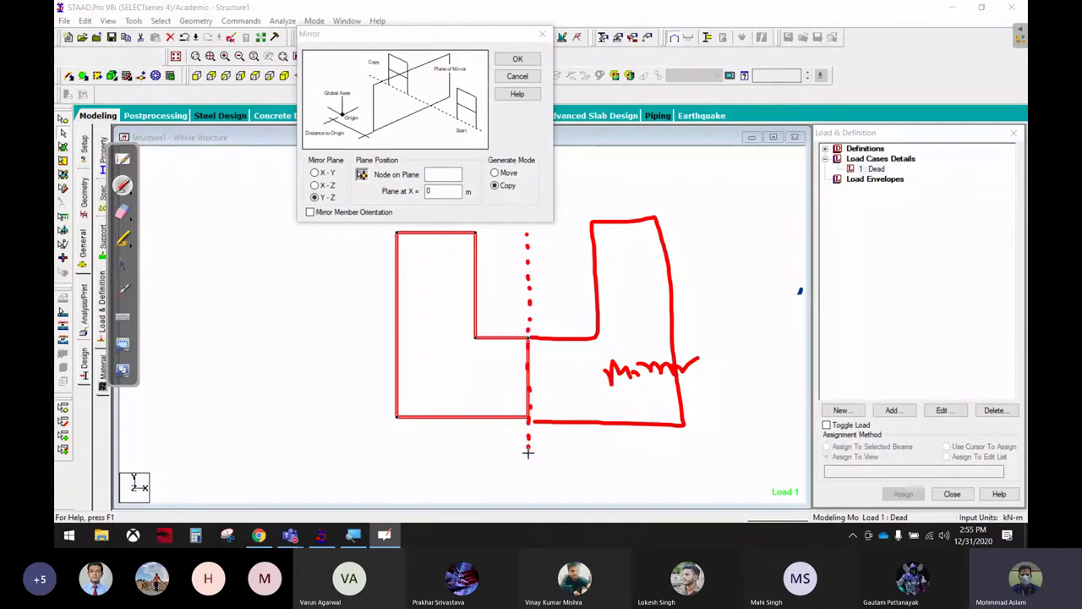
click(527, 470)
click(527, 484)
mouse_move(556, 389)
mouse_down()
mouse_move(557, 294)
mouse_move(582, 306)
mouse_up()
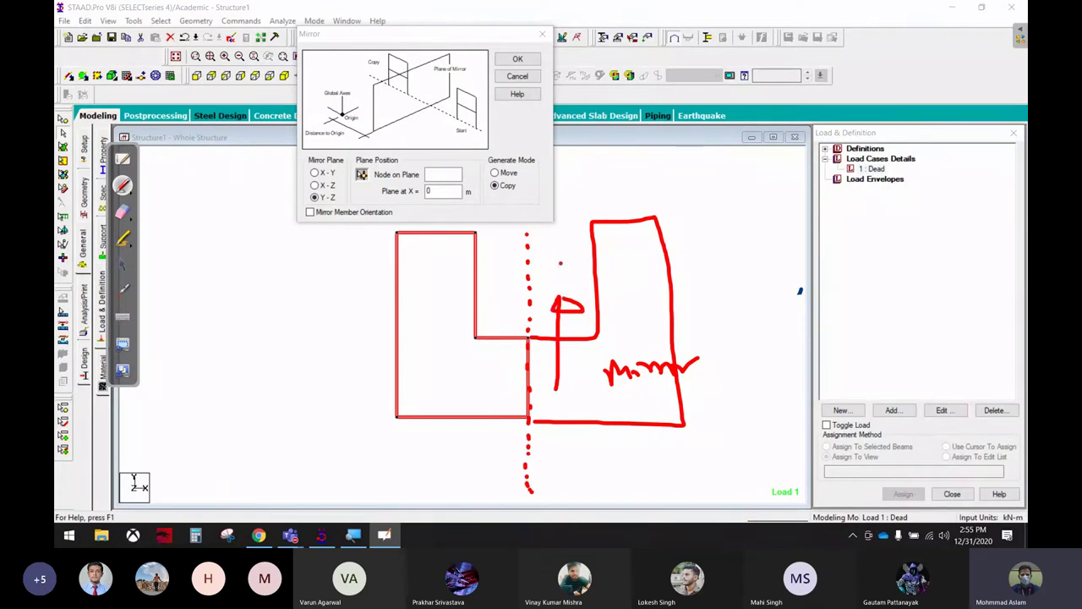
drag(561, 264, 565, 293)
drag(382, 157, 389, 174)
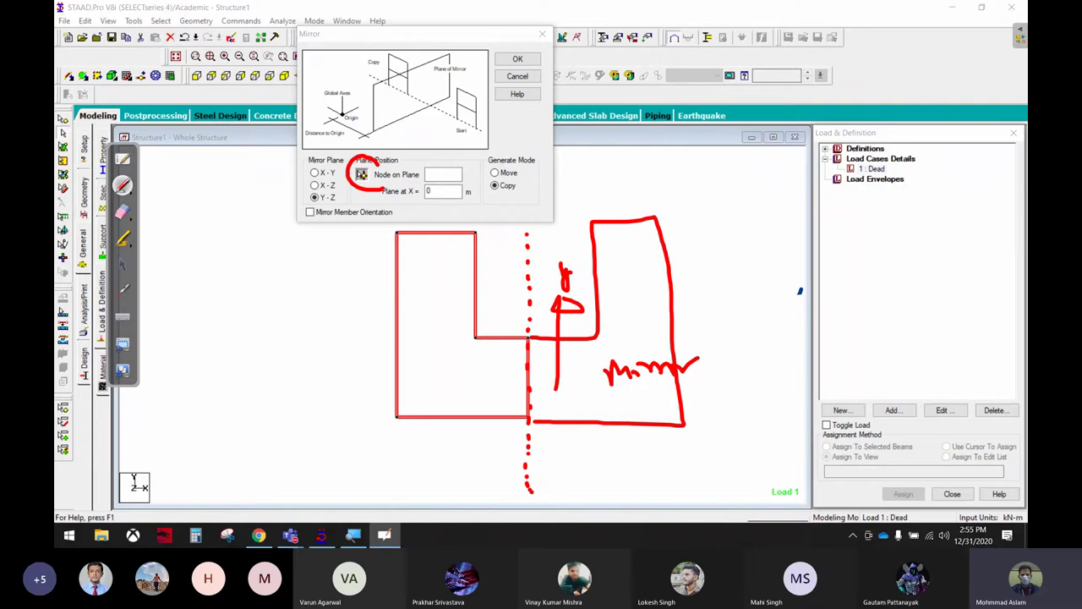
Place the Y-Z copy mirror plane through node 4 at X = 5 m.
click(122, 264)
click(361, 174)
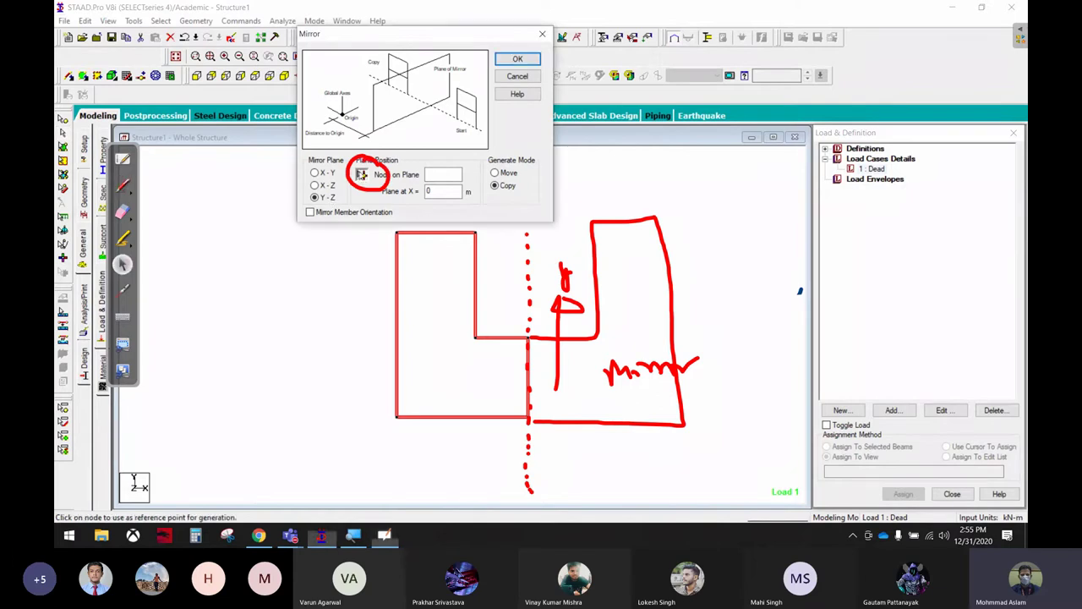
click(530, 342)
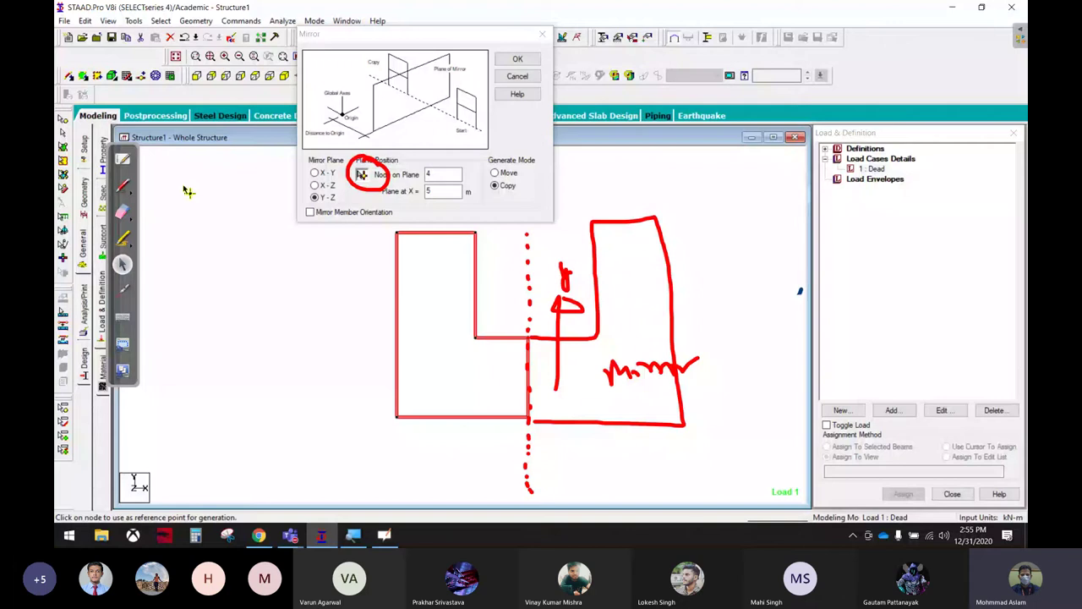
click(122, 212)
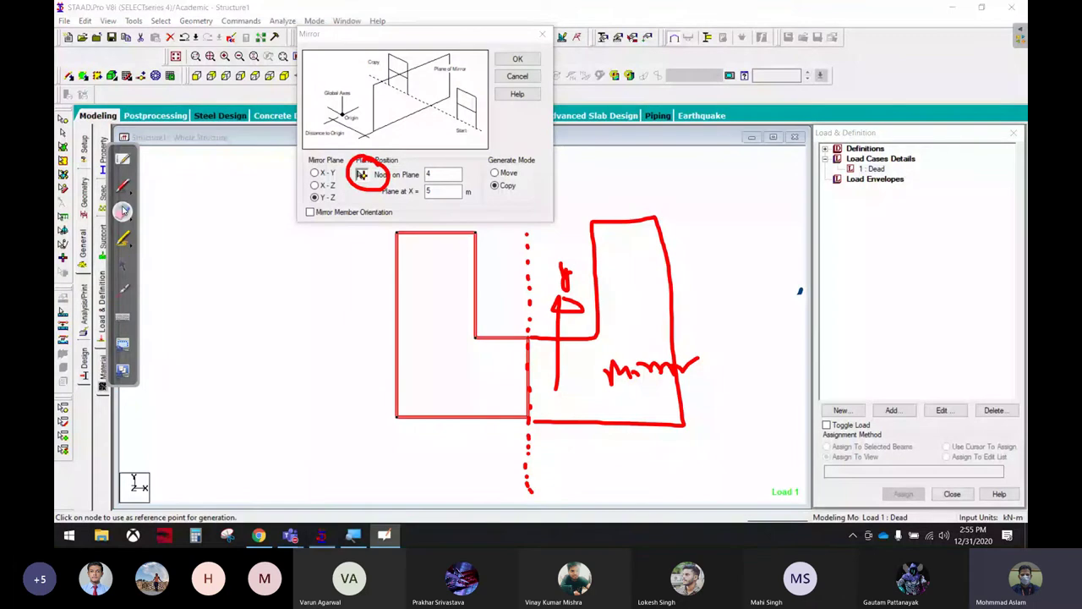
Generate a mirrored copy of the L-frame, then window-select its members and delete them.
click(123, 264)
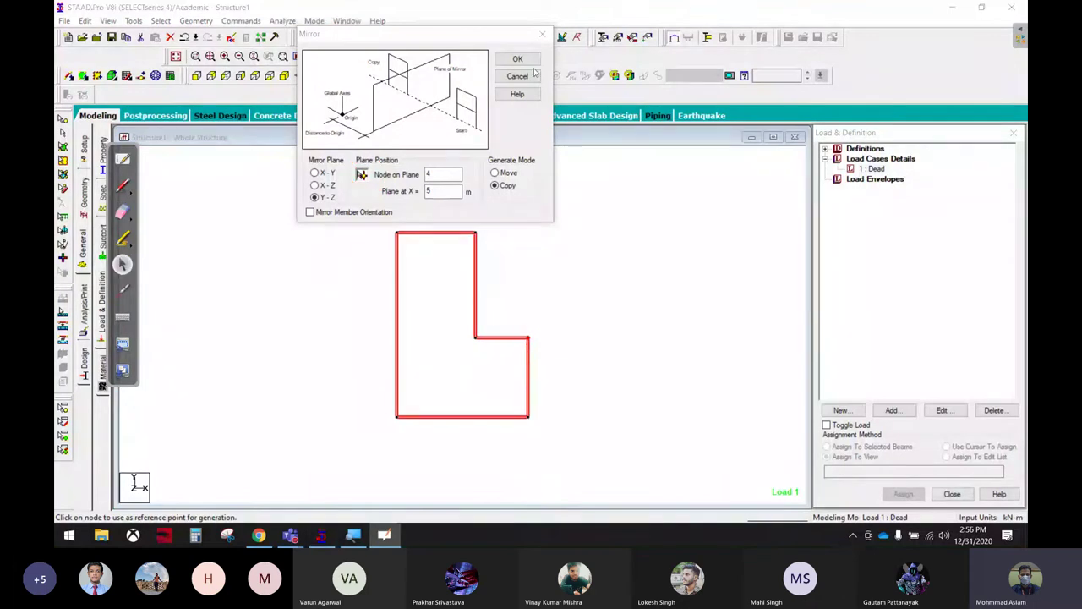
click(518, 59)
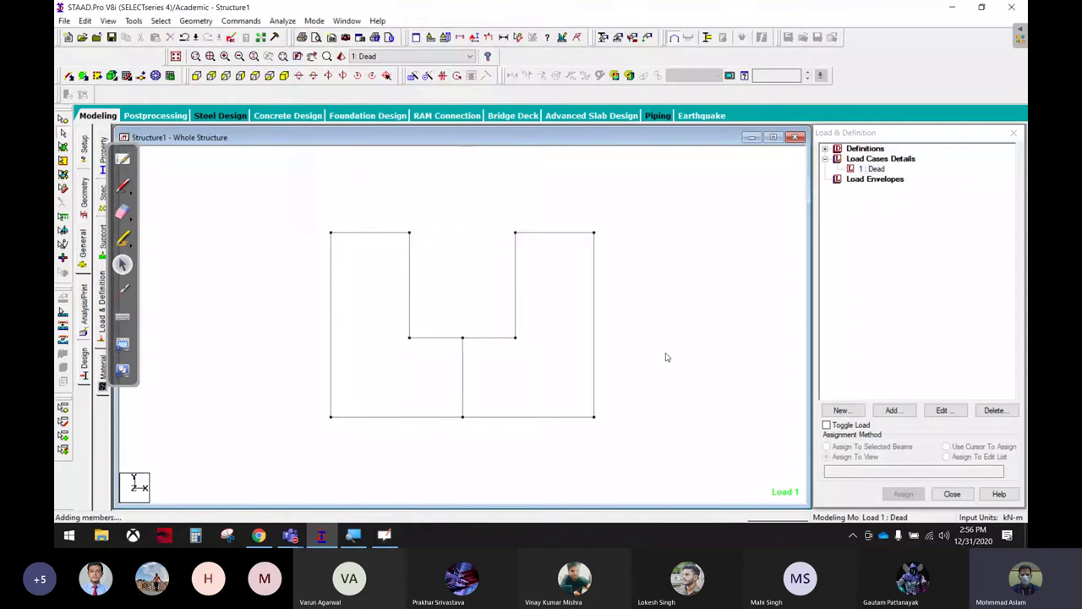
drag(657, 187, 502, 420)
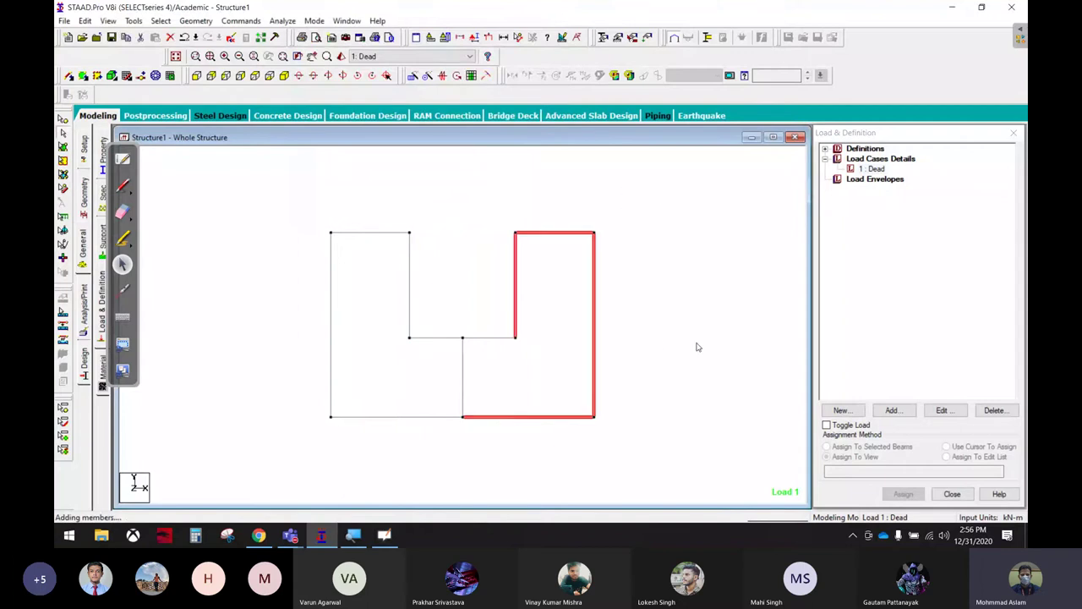
key(Delete)
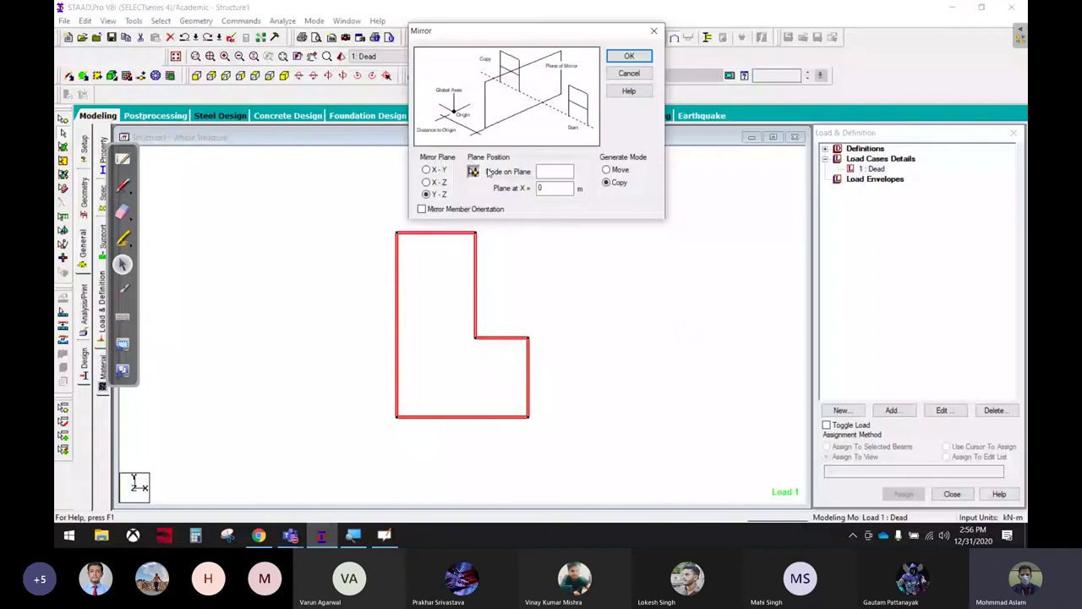
Copy-mirror the L-frame about the Y-Z plane through node 4.
text(4)
key(Tab)
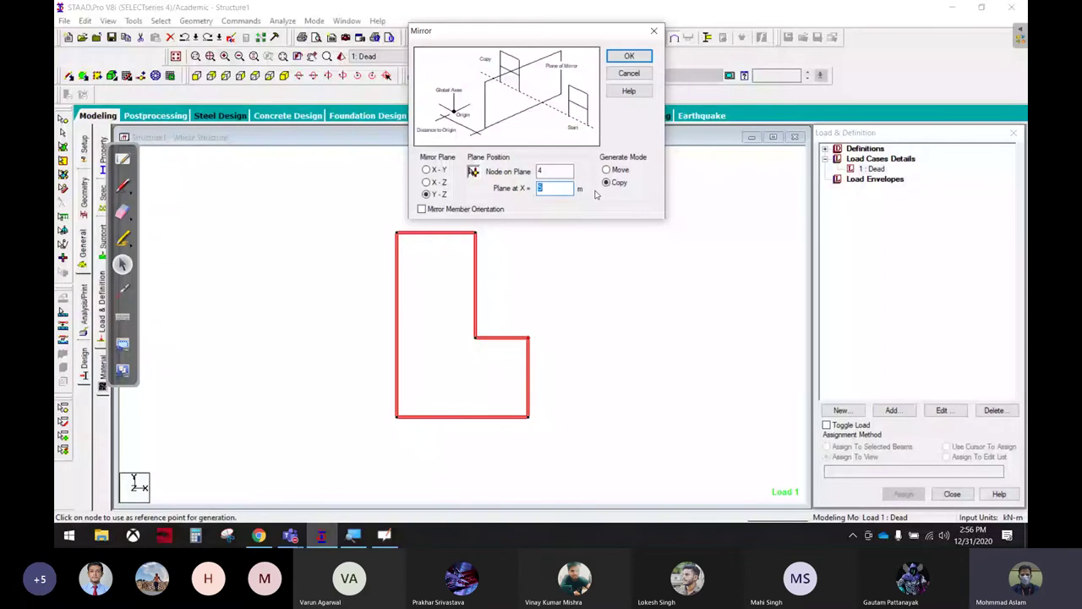
key(Return)
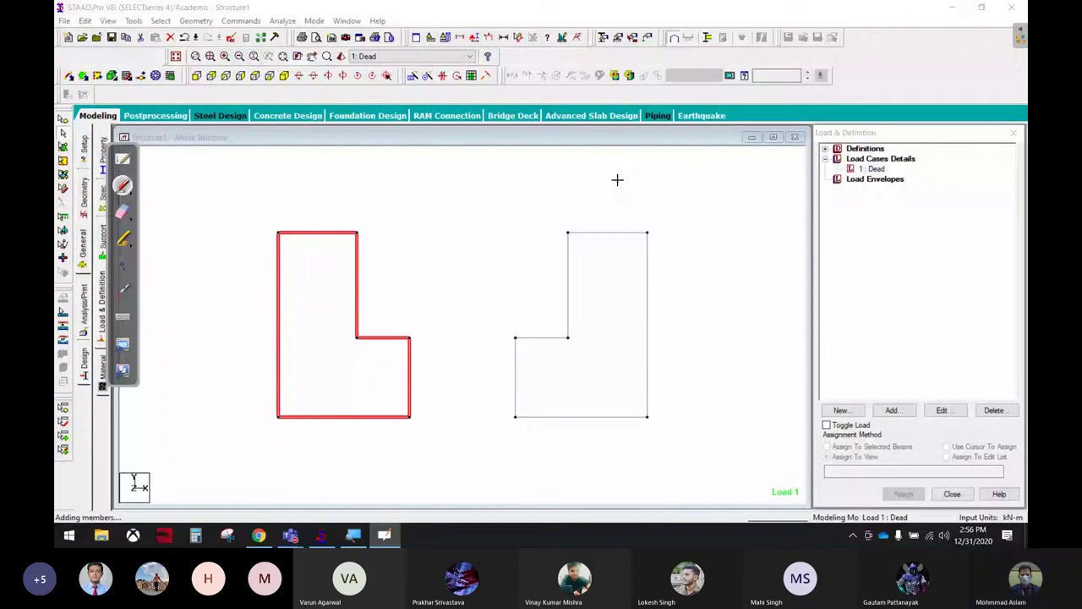
Dimension the 4.00 m gap between the two L-frames' inner nodes.
key(Escape)
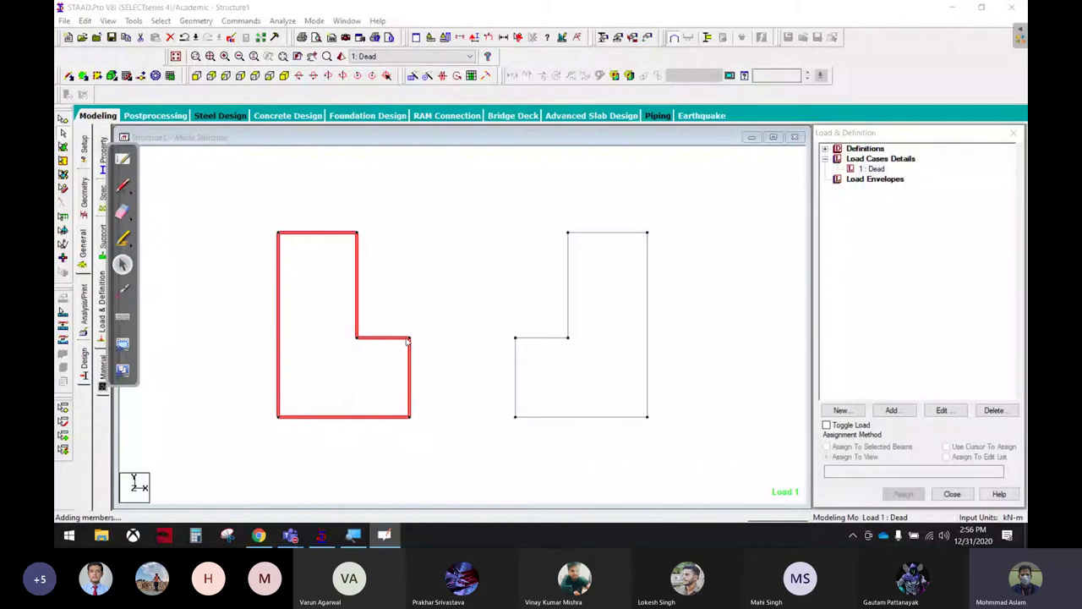
click(410, 338)
click(515, 338)
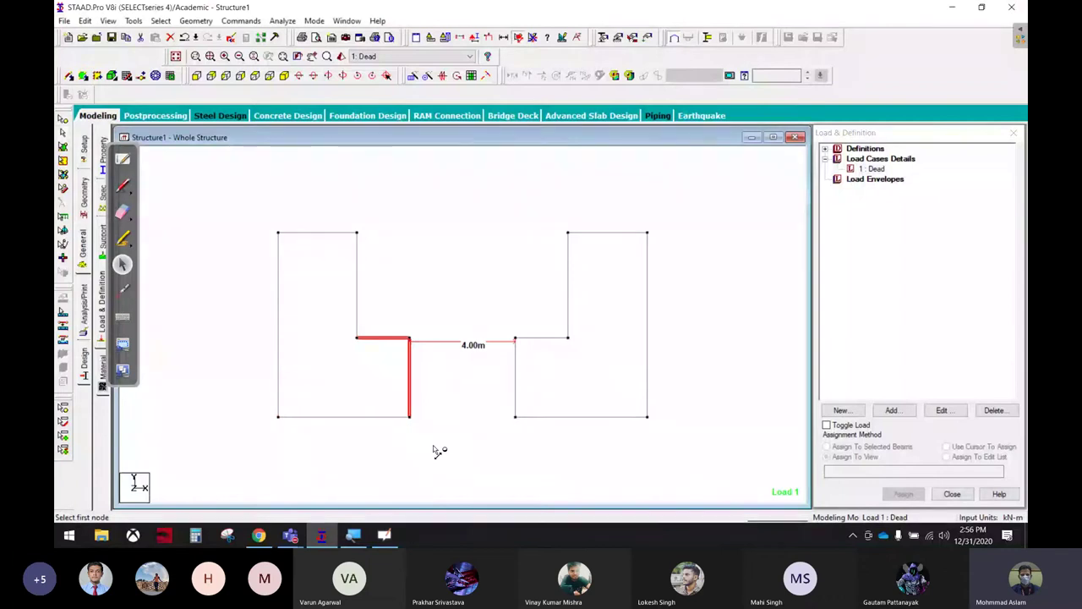
Circle the left frame's corner and base nodes in ink and note 5 m.
click(123, 185)
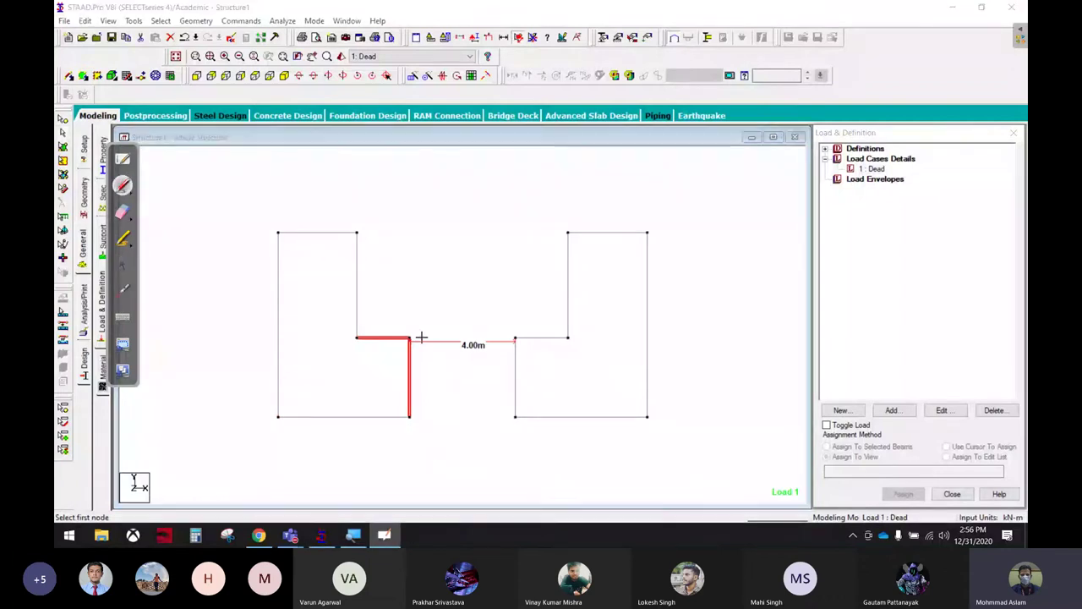
mouse_move(420, 338)
mouse_down()
mouse_move(406, 337)
mouse_move(428, 322)
mouse_up()
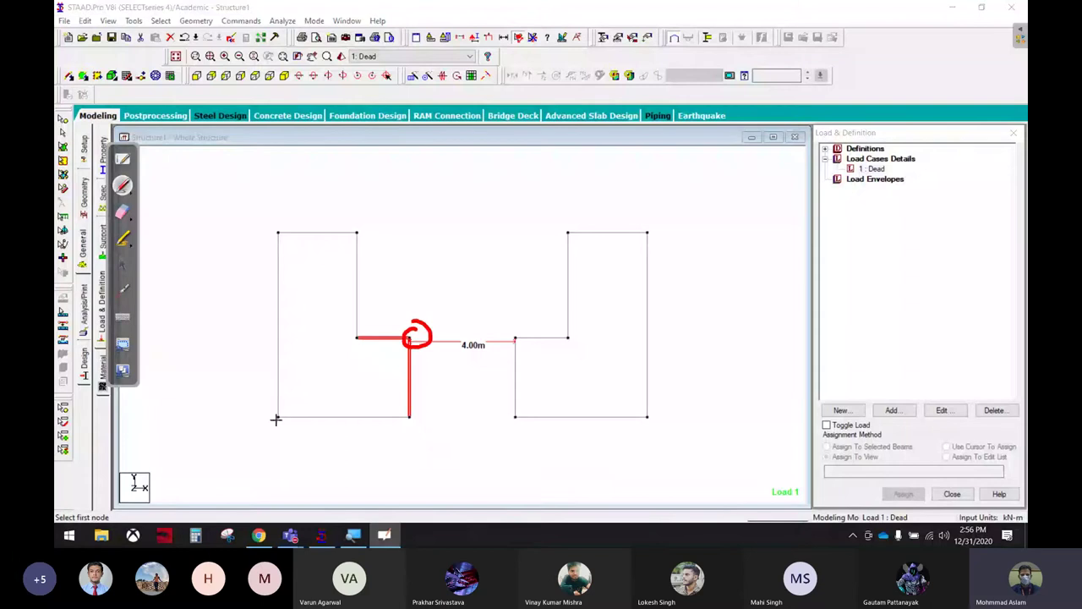
drag(280, 403, 288, 403)
mouse_move(405, 281)
mouse_down()
mouse_move(392, 280)
mouse_move(390, 306)
mouse_move(444, 296)
mouse_up()
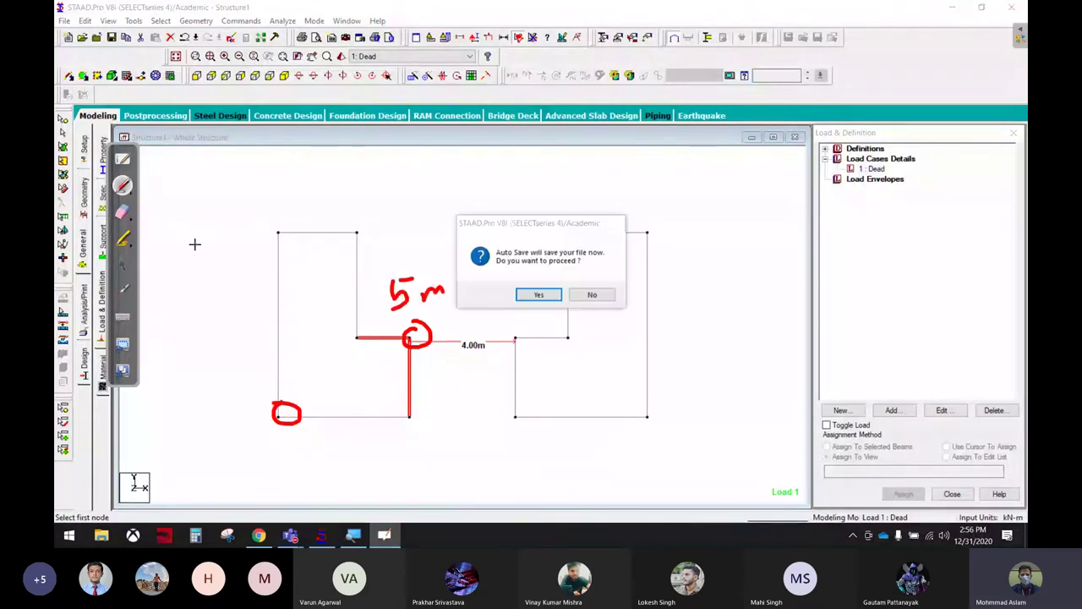
Accept the Auto Save prompt to save the modified structure.
click(123, 264)
click(539, 294)
click(462, 286)
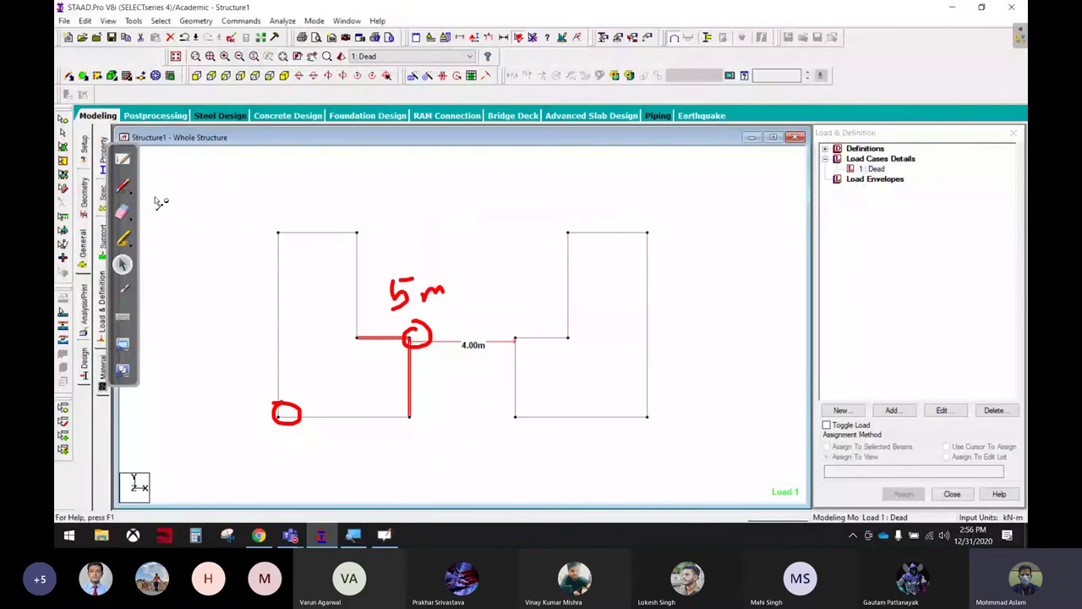
Annotate a 7 m height note and a dashed mirror line between the frames, erasing stray marks.
click(123, 185)
mouse_move(367, 185)
mouse_down()
mouse_move(394, 184)
mouse_move(389, 213)
mouse_move(429, 208)
mouse_up()
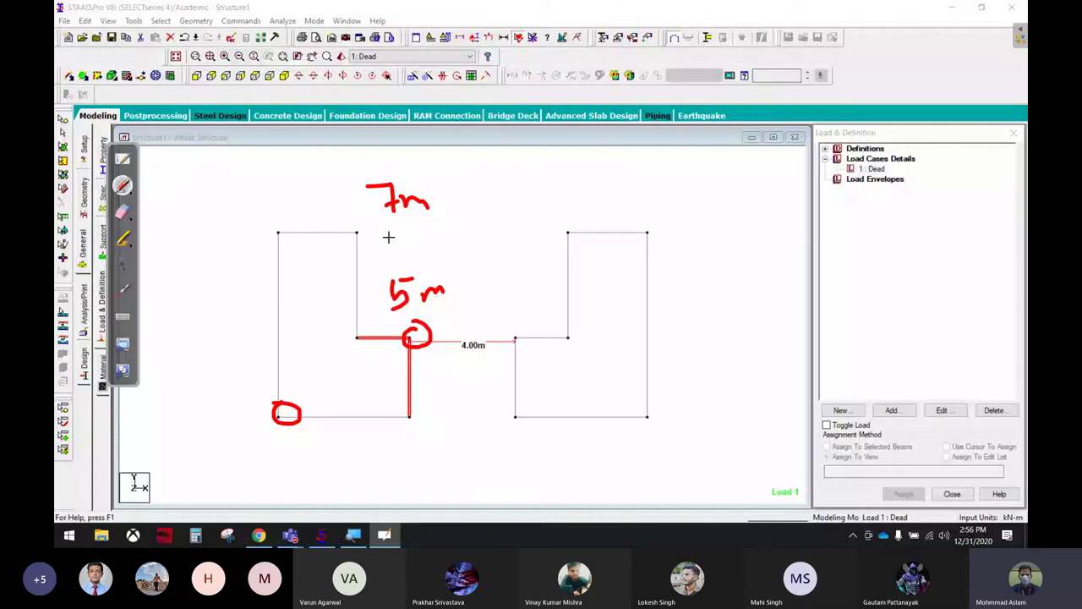
click(122, 212)
drag(444, 292, 448, 274)
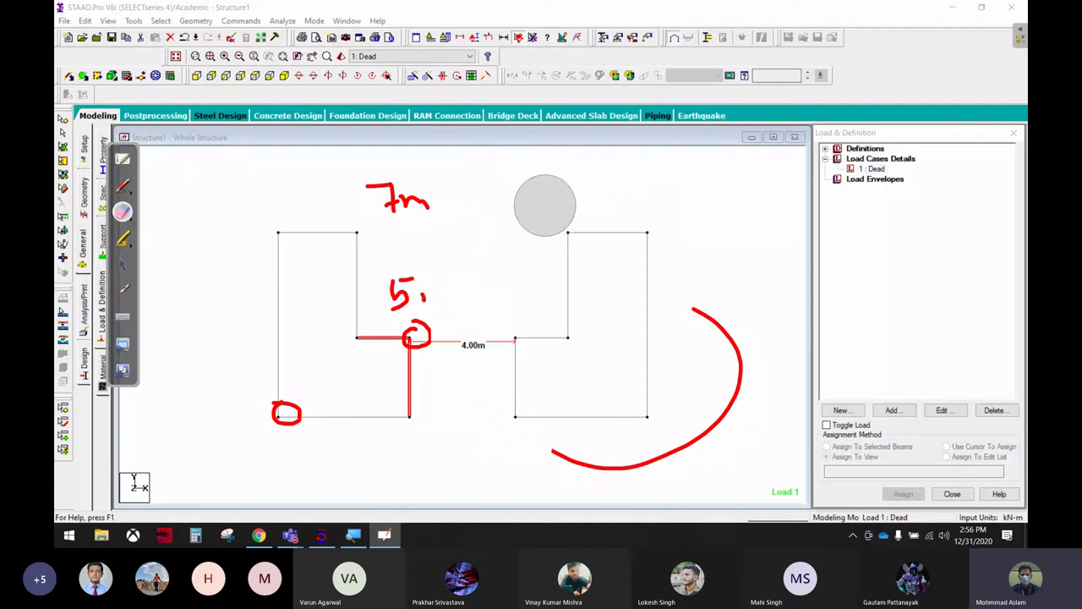
drag(702, 321, 592, 461)
click(123, 184)
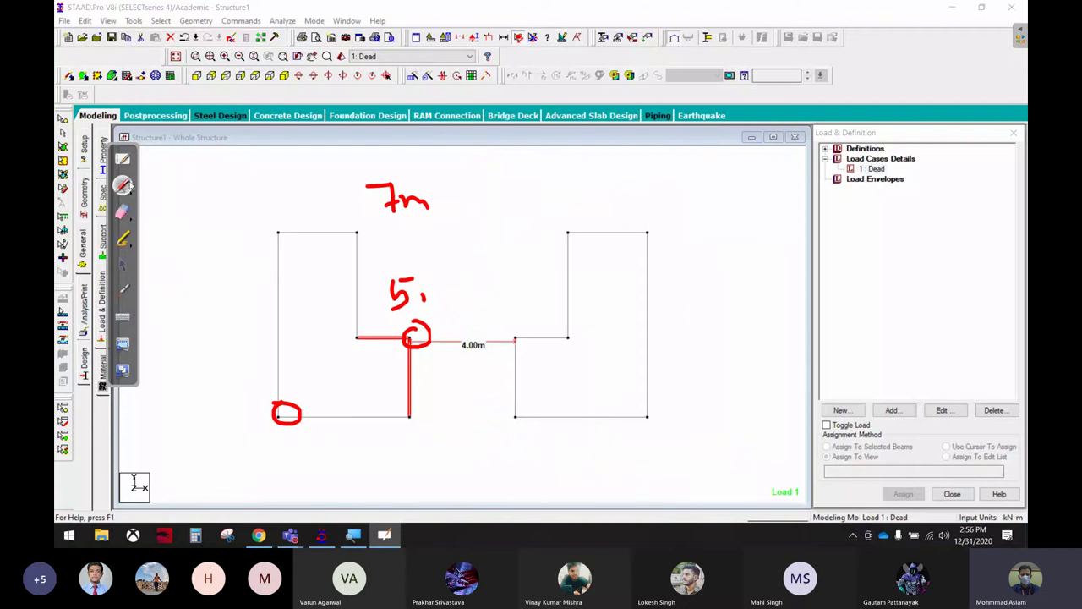
mouse_move(459, 225)
mouse_down()
mouse_move(464, 364)
mouse_move(450, 464)
mouse_up()
click(448, 478)
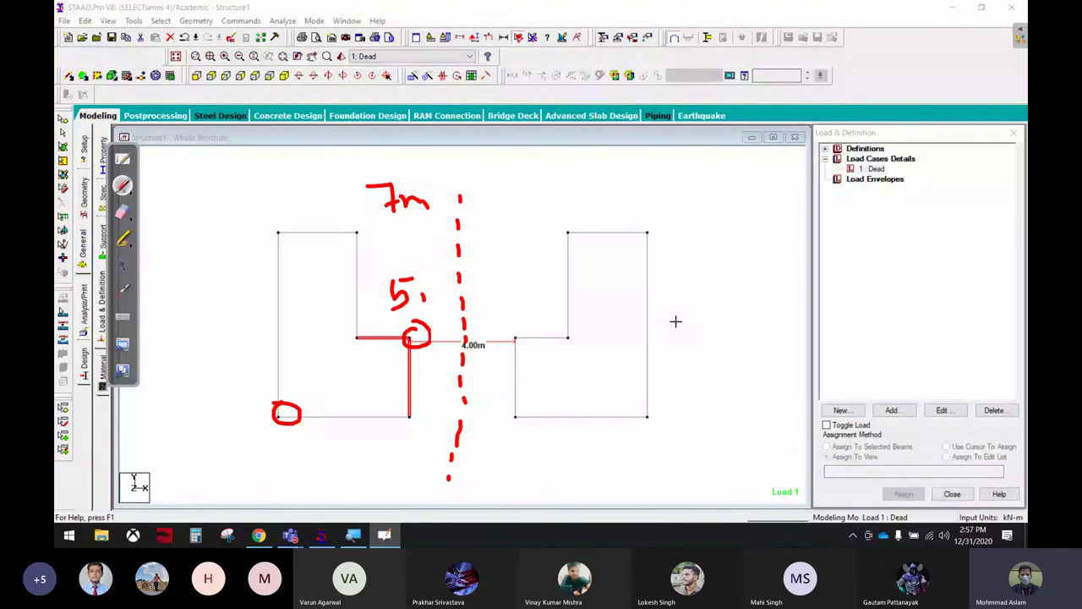
Erase all the red ink annotations and reopen the Mirror dialog.
mouse_move(676, 322)
mouse_down()
mouse_move(422, 411)
mouse_move(268, 401)
mouse_up()
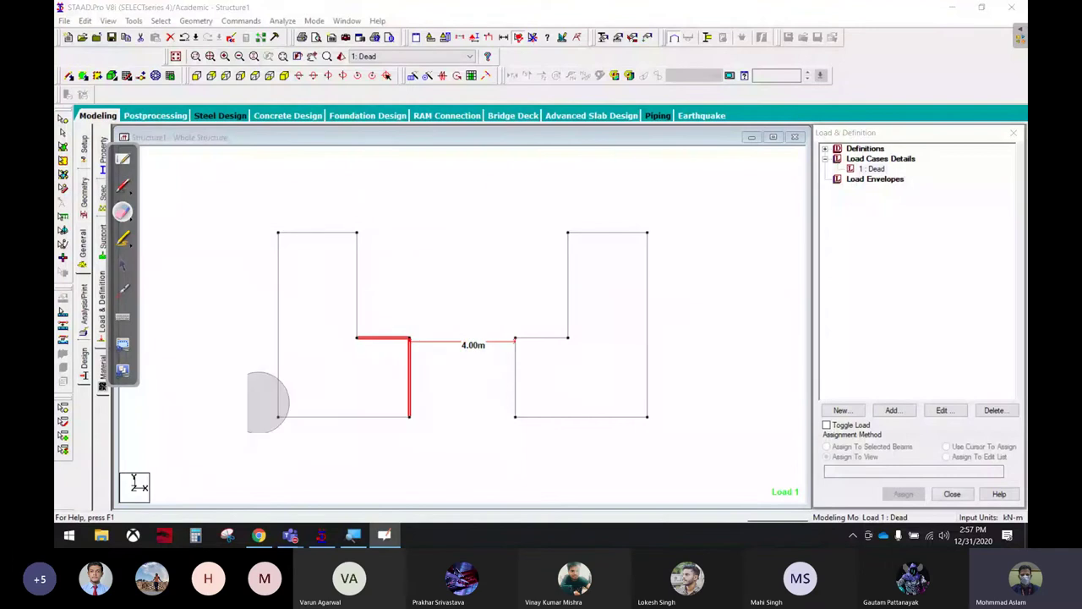
click(123, 263)
click(455, 77)
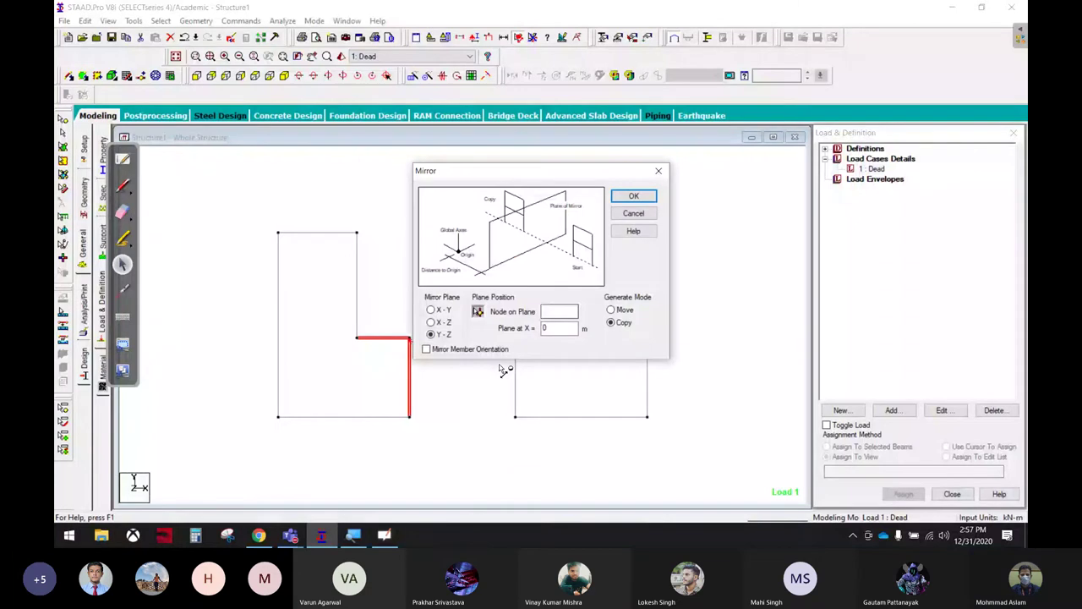
Close Mirror unchanged and sketch L shapes over both frames with a line through the gap.
key(Return)
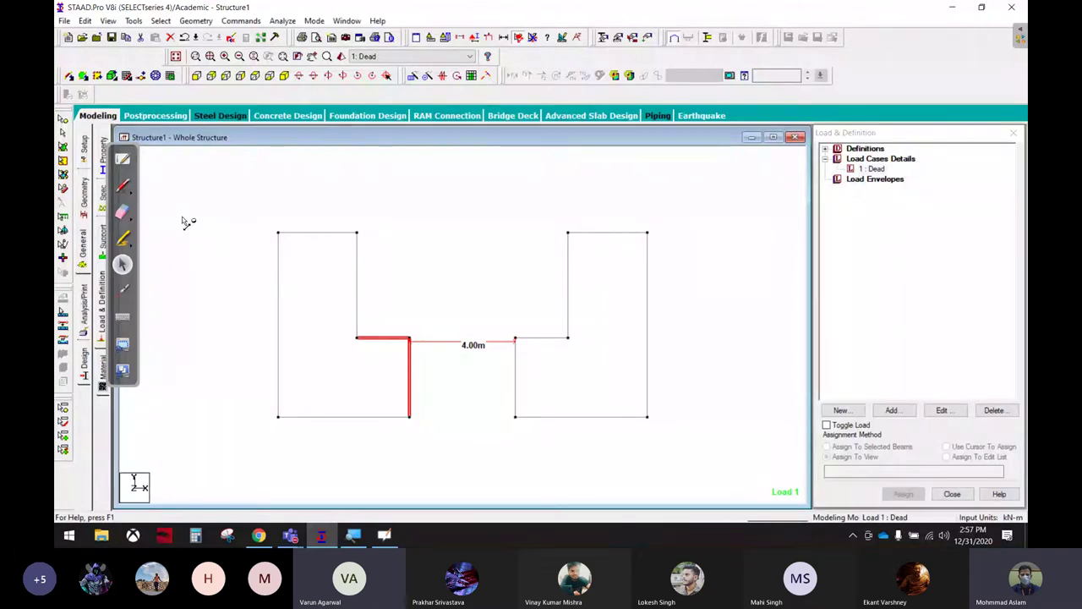
click(122, 185)
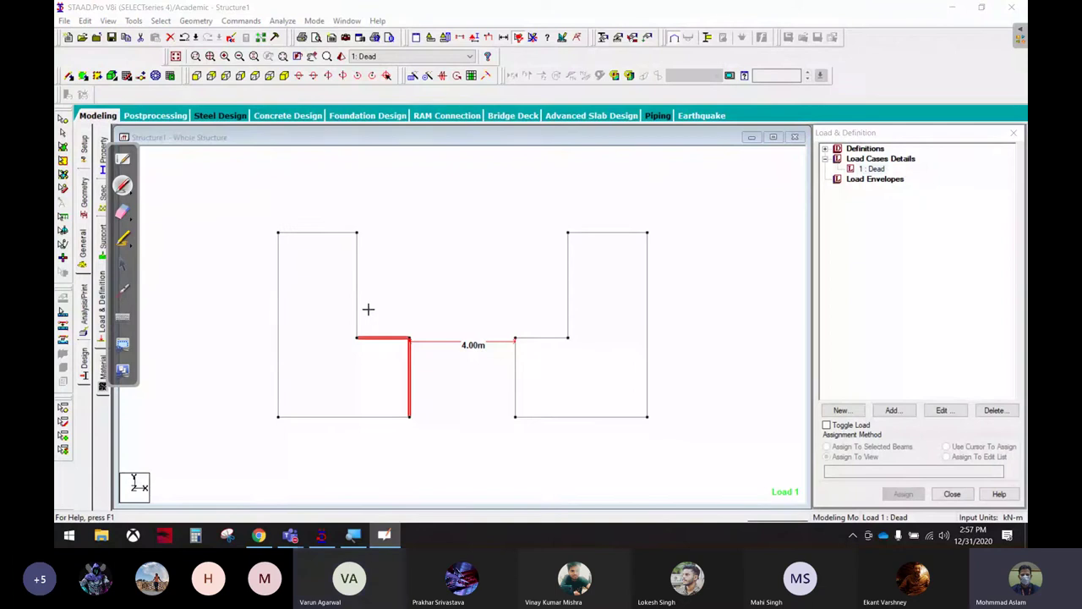
drag(305, 251, 361, 353)
drag(598, 245, 518, 363)
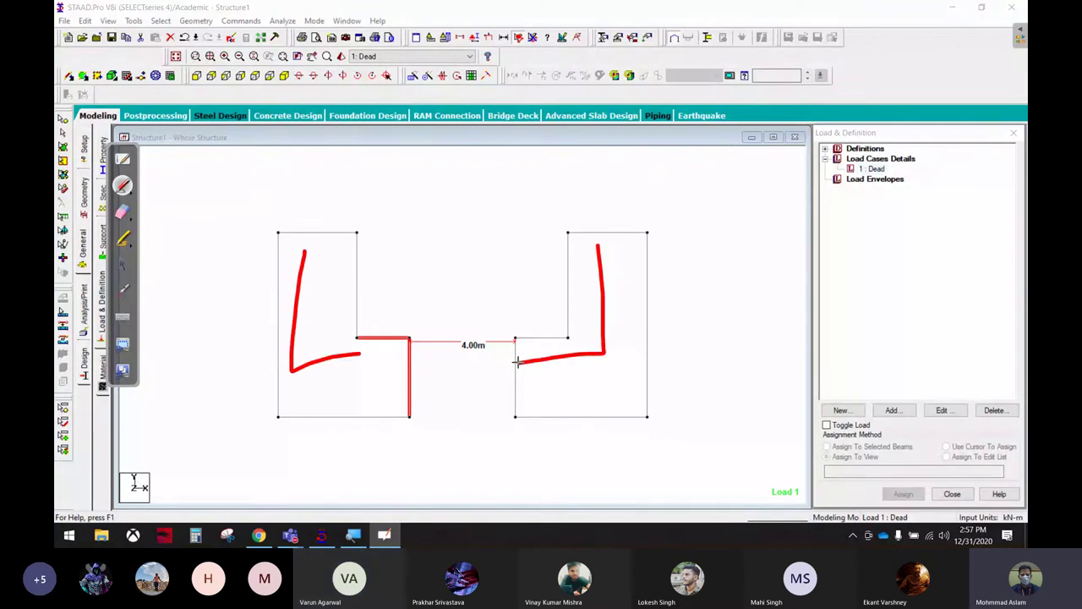
drag(461, 190, 457, 458)
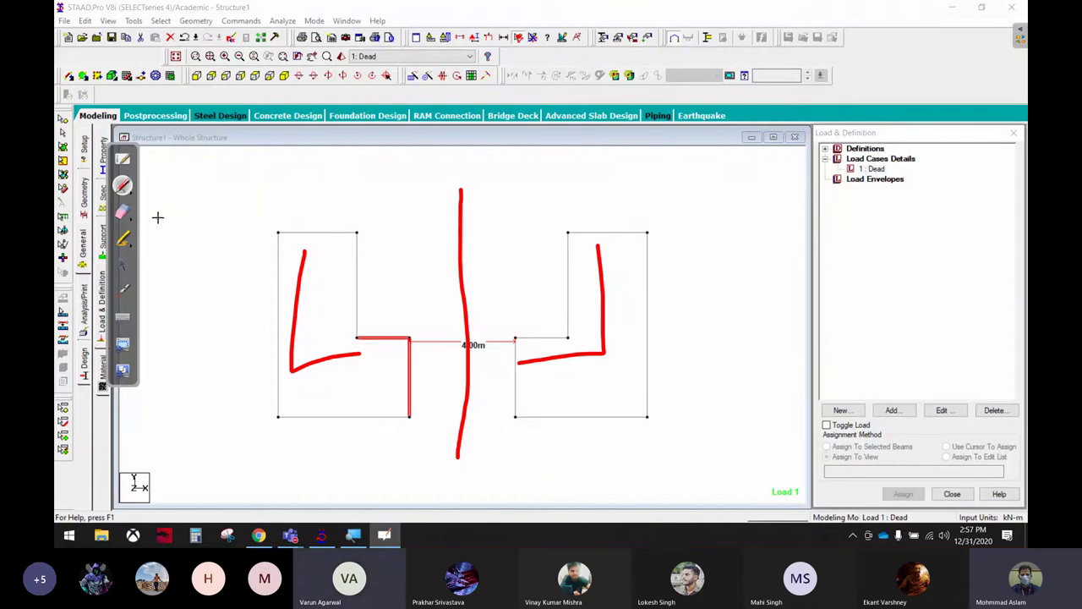
Erase the L sketches and line, then switch to the OpenBoard whiteboard.
click(127, 215)
mouse_move(411, 249)
mouse_down()
mouse_move(466, 273)
mouse_move(447, 442)
mouse_move(571, 319)
mouse_move(299, 396)
mouse_up()
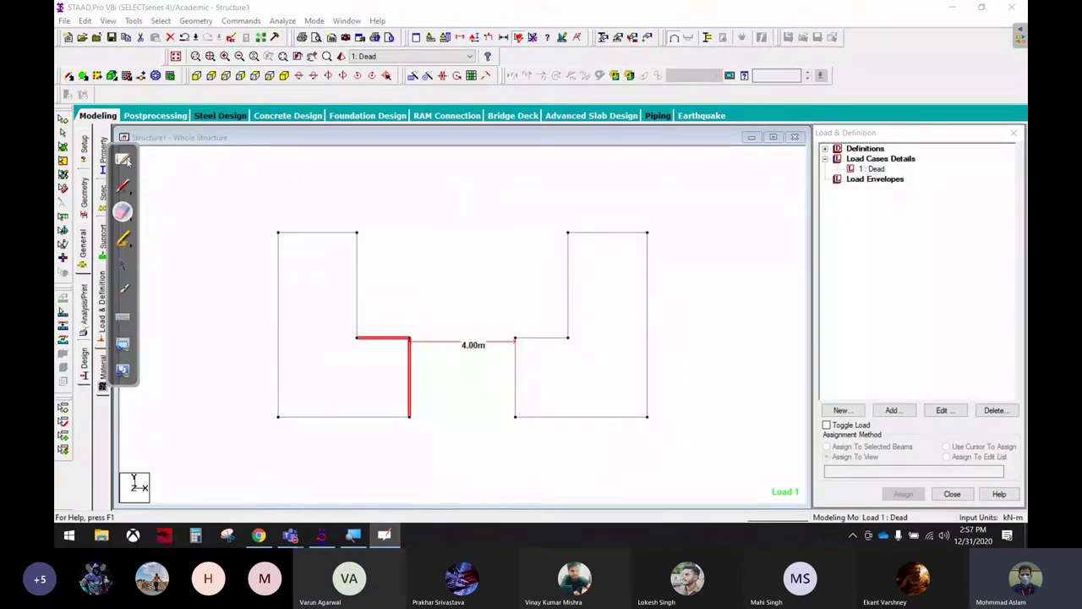
key(alt+Tab)
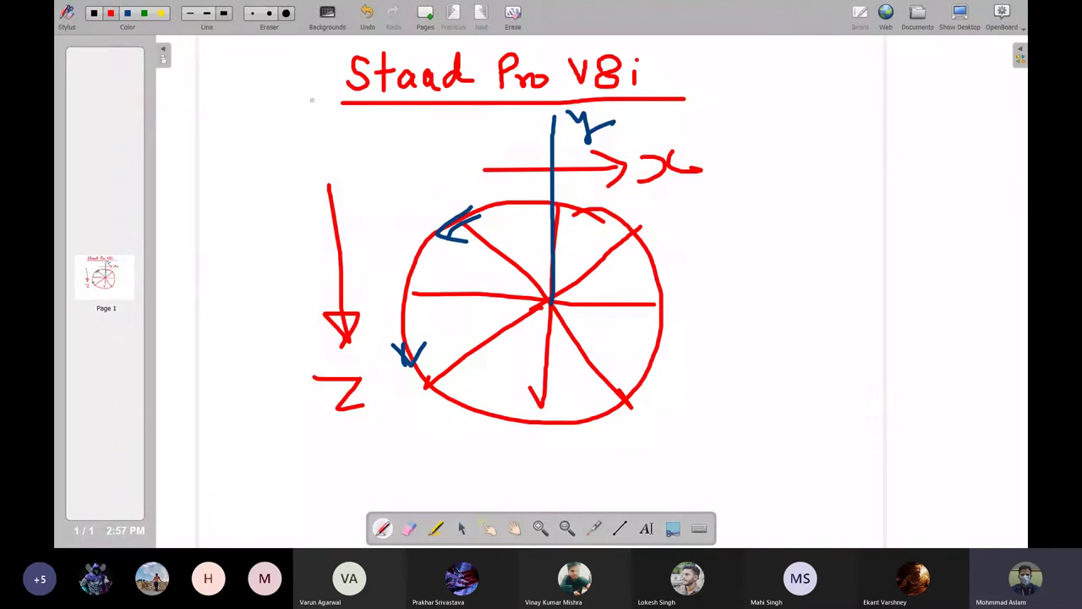
Erase the axes drawing and sketch the top and middle boxes of a stepped building.
click(286, 12)
mouse_move(411, 157)
mouse_down()
mouse_move(595, 135)
mouse_move(528, 146)
mouse_move(398, 254)
mouse_move(398, 173)
mouse_move(314, 361)
mouse_move(602, 270)
mouse_move(665, 382)
mouse_move(363, 387)
mouse_move(595, 128)
mouse_move(508, 157)
mouse_up()
click(109, 13)
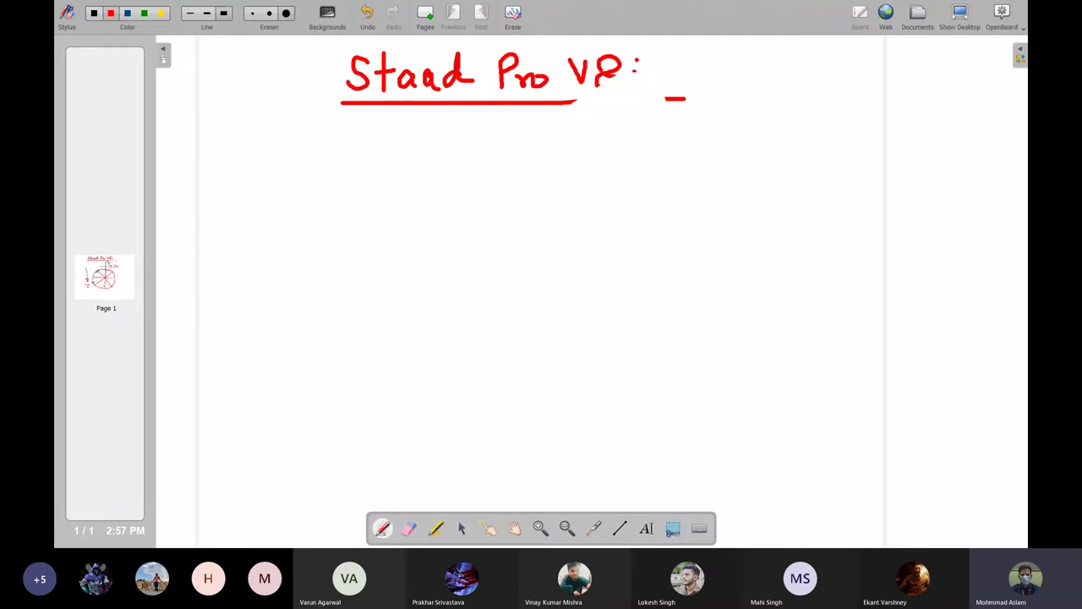
mouse_move(418, 165)
mouse_down()
mouse_move(529, 167)
mouse_move(424, 225)
mouse_move(415, 159)
mouse_up()
mouse_move(426, 227)
mouse_down()
mouse_move(414, 226)
mouse_move(370, 292)
mouse_move(616, 287)
mouse_move(622, 273)
mouse_move(530, 223)
mouse_move(478, 285)
mouse_up()
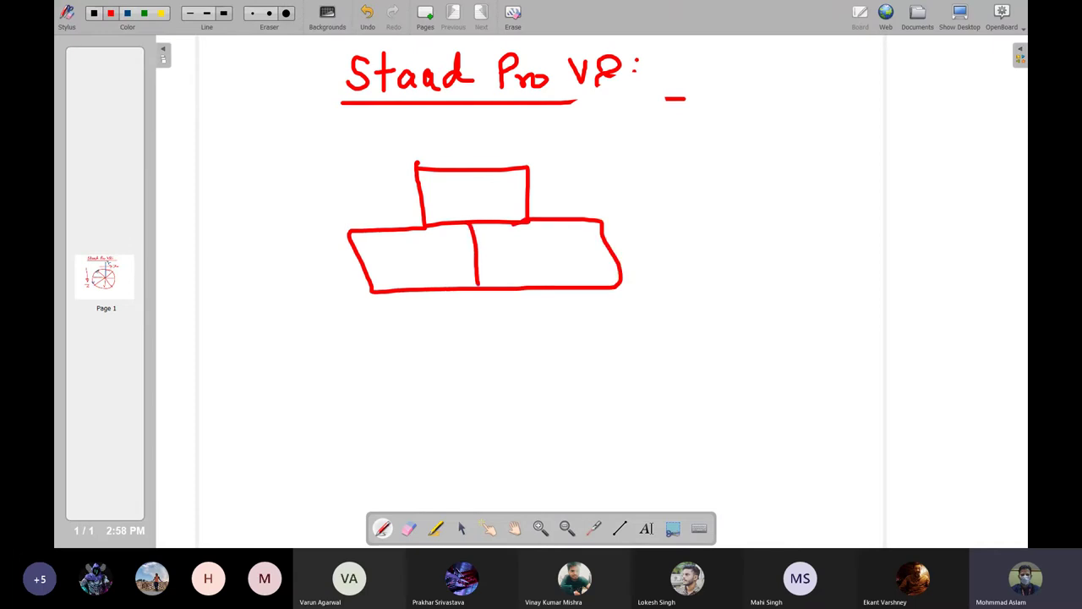
drag(381, 232, 398, 284)
drag(564, 247, 569, 280)
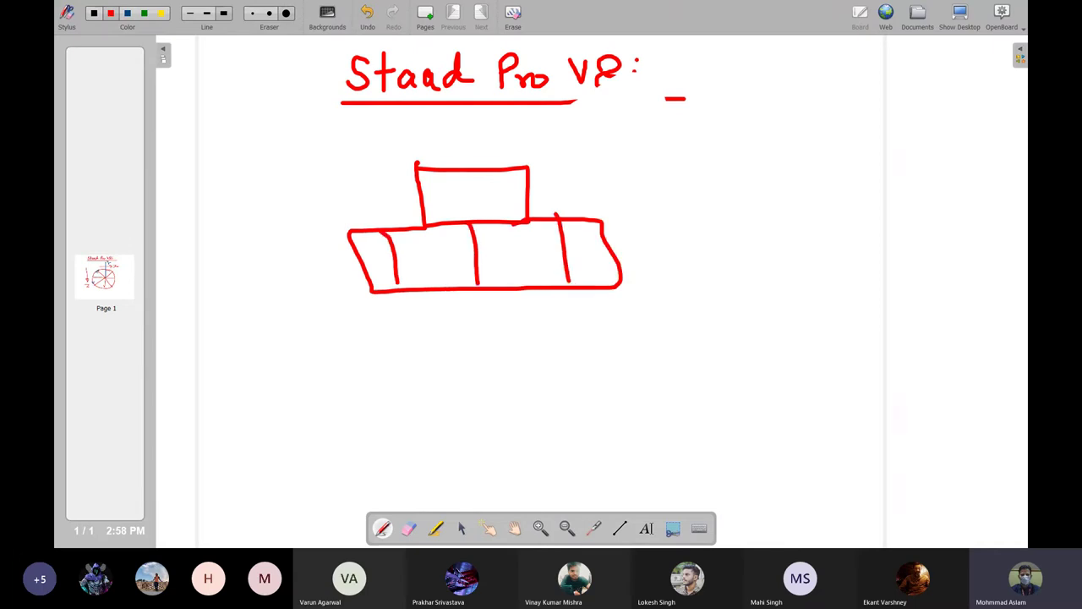
Add a wide bottom box with several dividers to the building sketch.
mouse_move(372, 292)
mouse_down()
mouse_move(287, 330)
mouse_move(386, 366)
mouse_move(681, 345)
mouse_move(622, 287)
mouse_up()
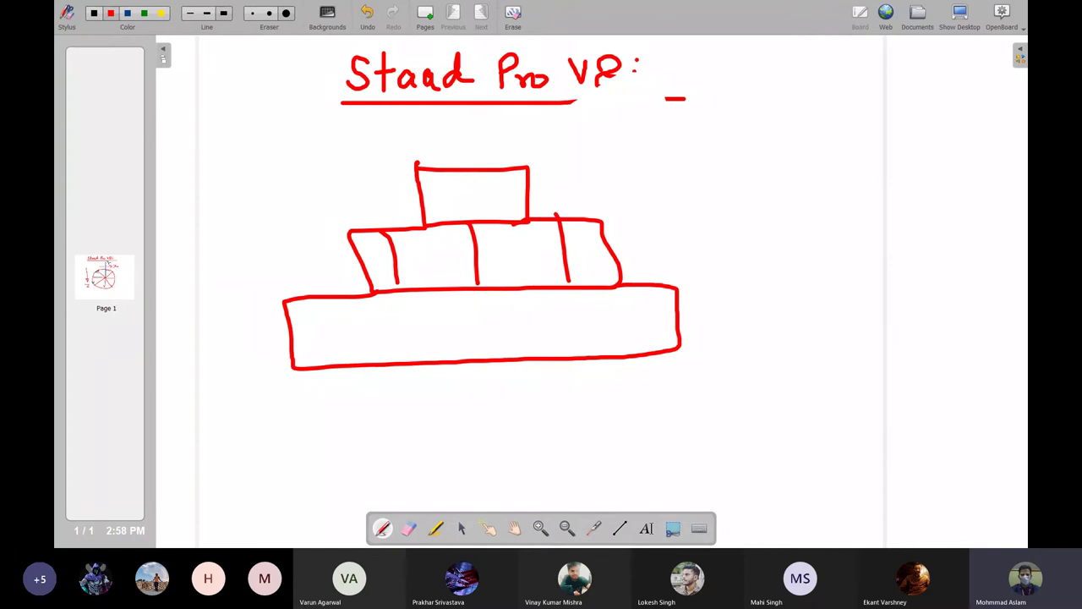
drag(434, 291, 454, 359)
drag(522, 290, 536, 358)
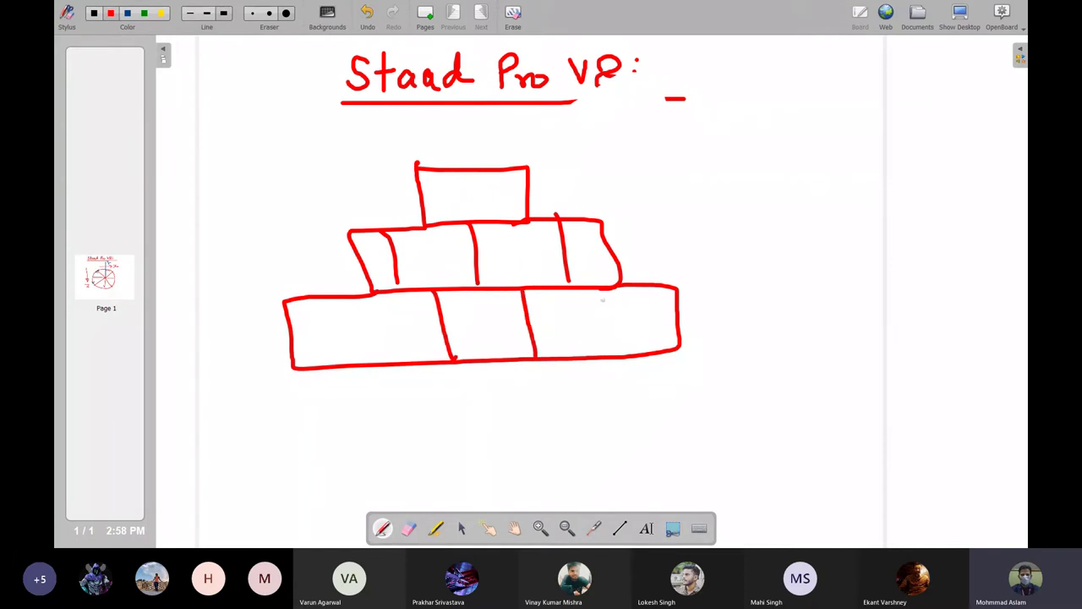
drag(606, 288, 619, 356)
drag(335, 298, 346, 367)
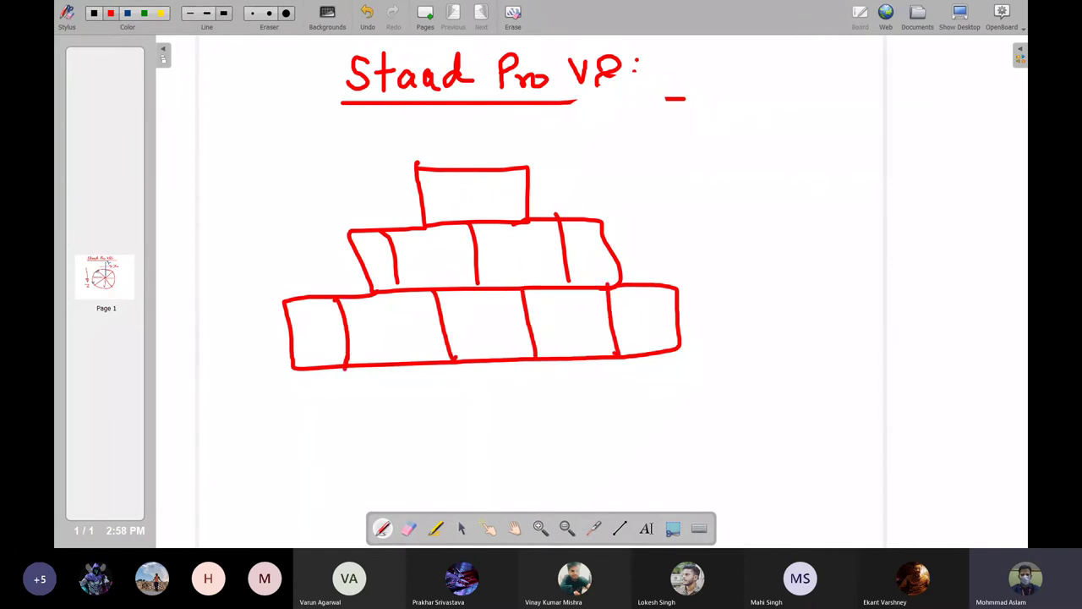
drag(468, 171, 469, 214)
drag(477, 290, 483, 370)
Draw a green symmetry line through the building with green ticks on both sides.
click(145, 14)
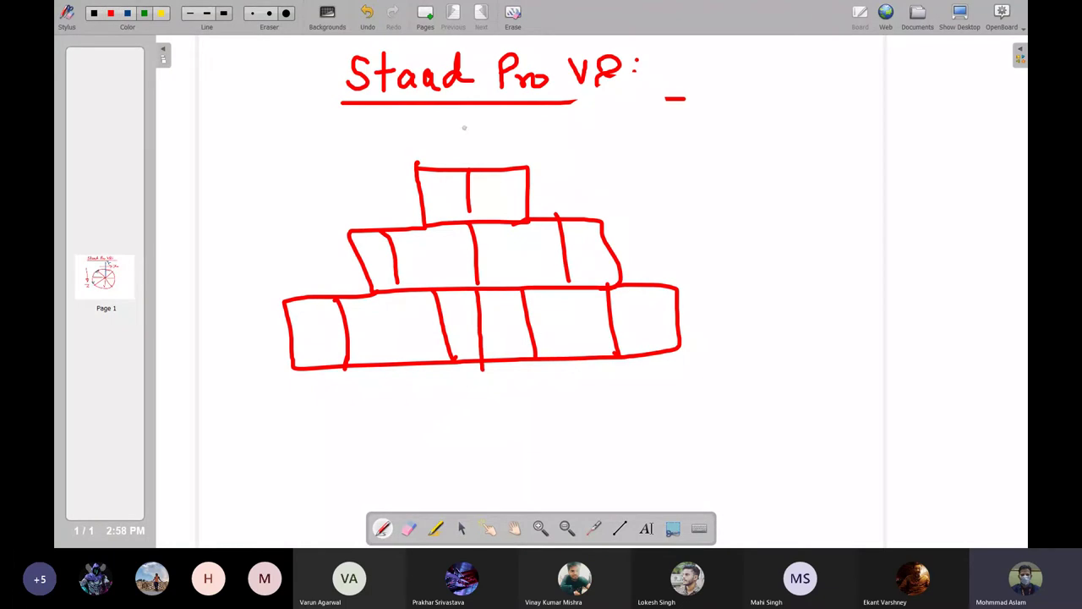
drag(468, 125, 482, 454)
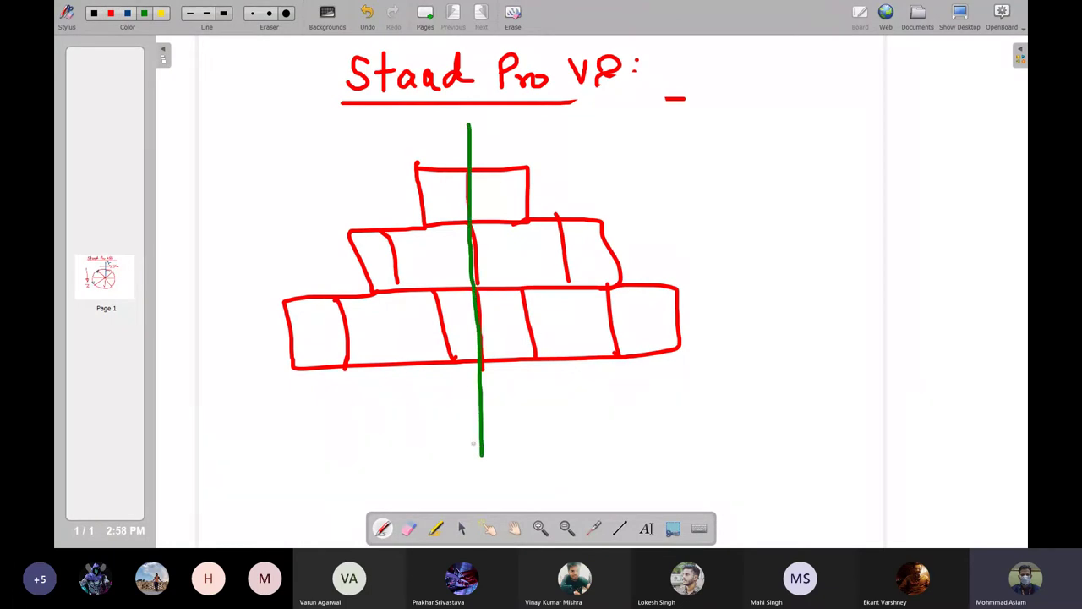
drag(277, 205, 336, 192)
mouse_move(633, 206)
mouse_down()
mouse_move(647, 232)
mouse_move(752, 176)
mouse_up()
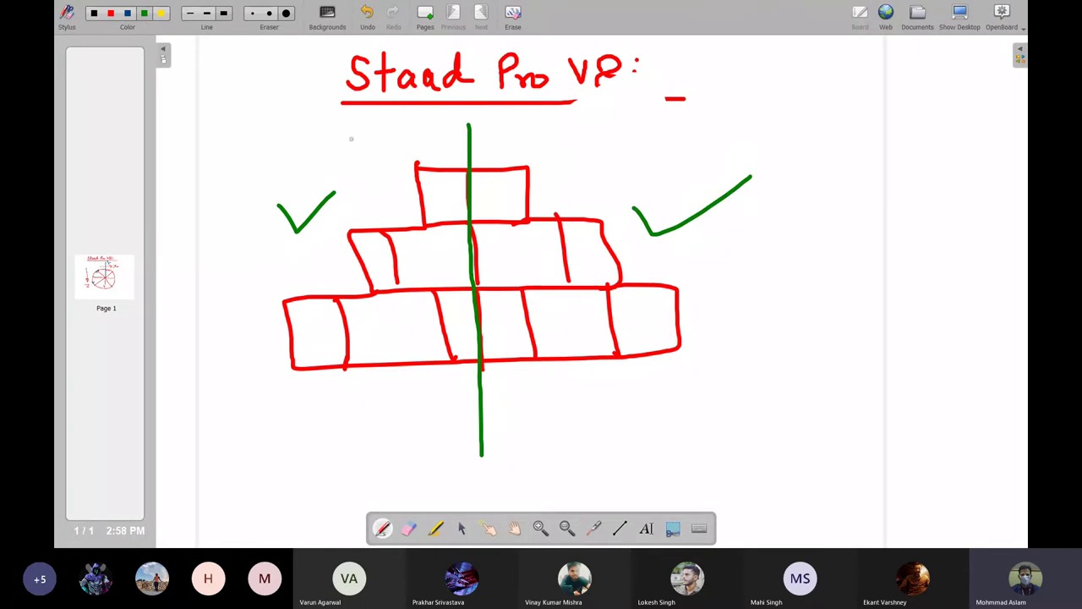
Erase the sketch and ticks, then hide the whiteboard to reveal STAAD.Pro.
click(286, 13)
mouse_move(314, 103)
mouse_down()
mouse_move(230, 236)
mouse_move(499, 147)
mouse_move(644, 194)
mouse_move(508, 242)
mouse_move(634, 358)
mouse_move(817, 314)
mouse_up()
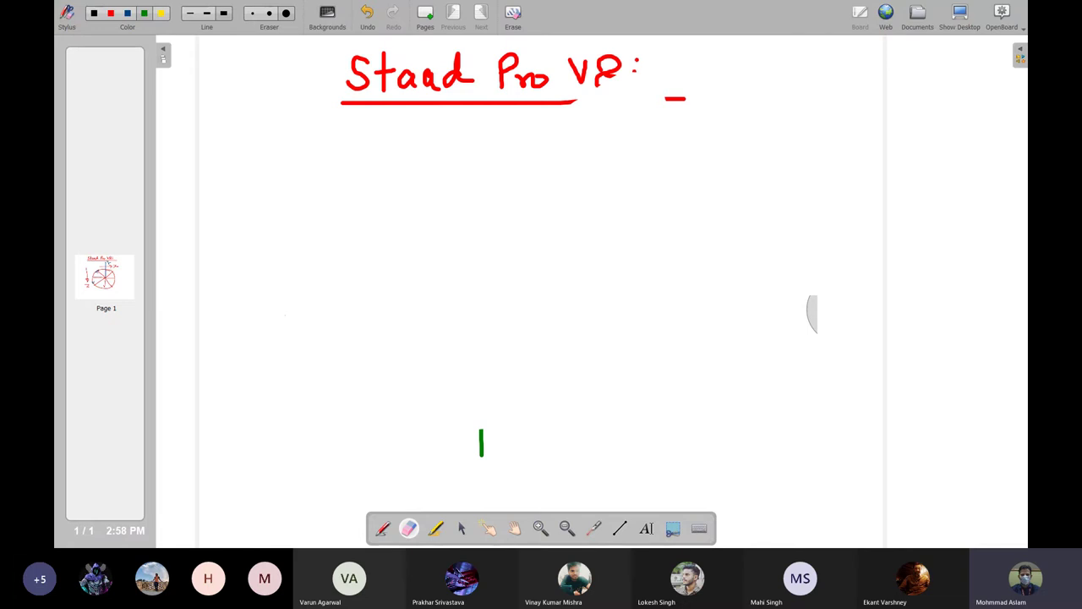
click(959, 15)
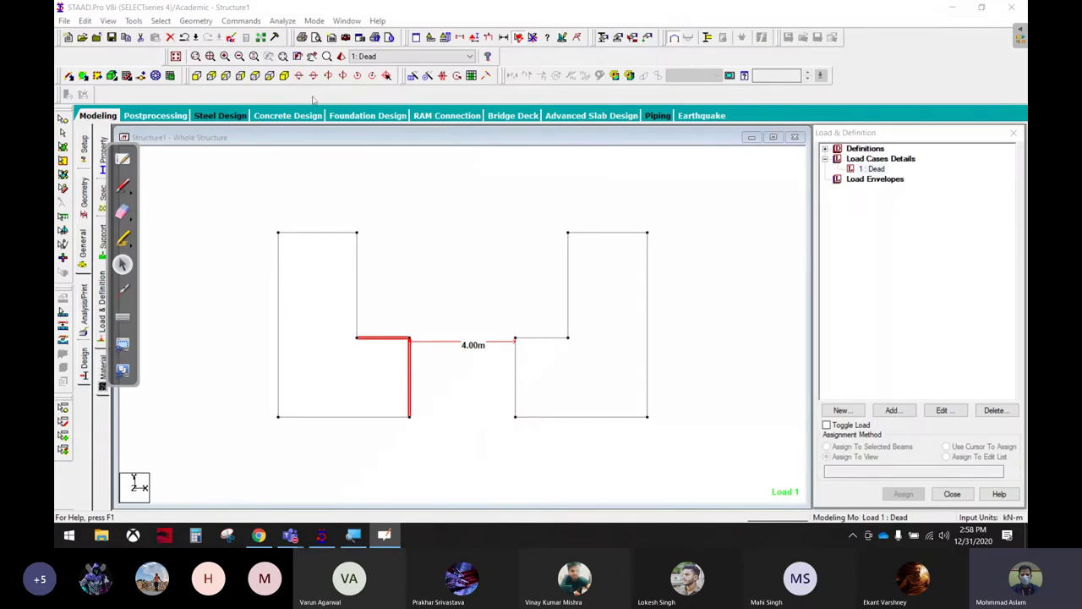
Mark the transform commands on the toolbar in ink, then erase the marks.
click(125, 265)
click(122, 185)
mouse_move(304, 88)
mouse_down()
mouse_move(334, 59)
mouse_move(303, 62)
mouse_move(293, 90)
mouse_up()
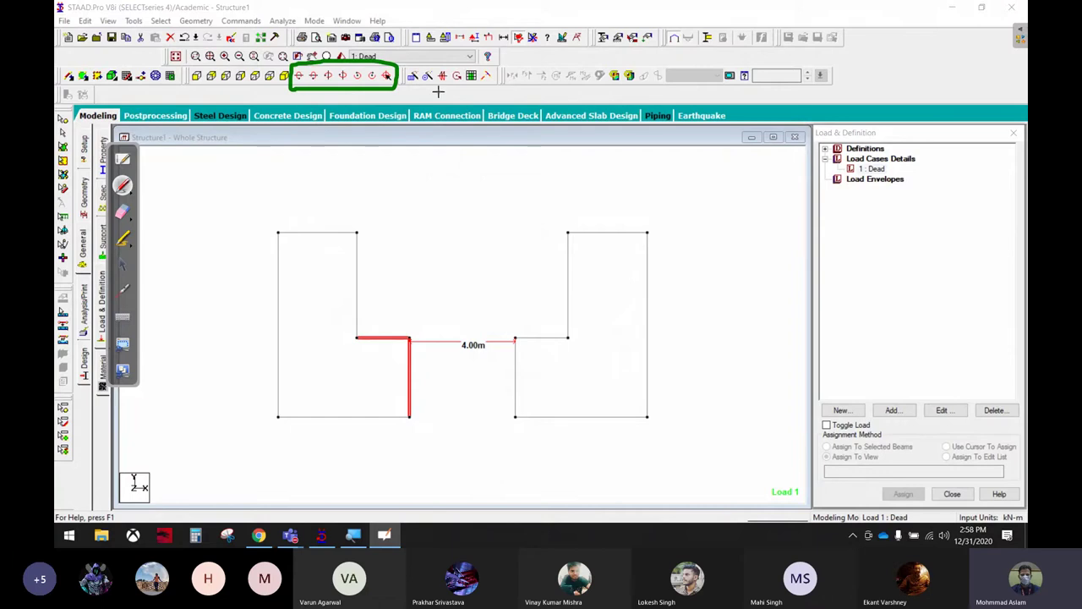
mouse_move(458, 75)
mouse_down()
mouse_move(456, 93)
mouse_move(311, 123)
mouse_up()
click(123, 213)
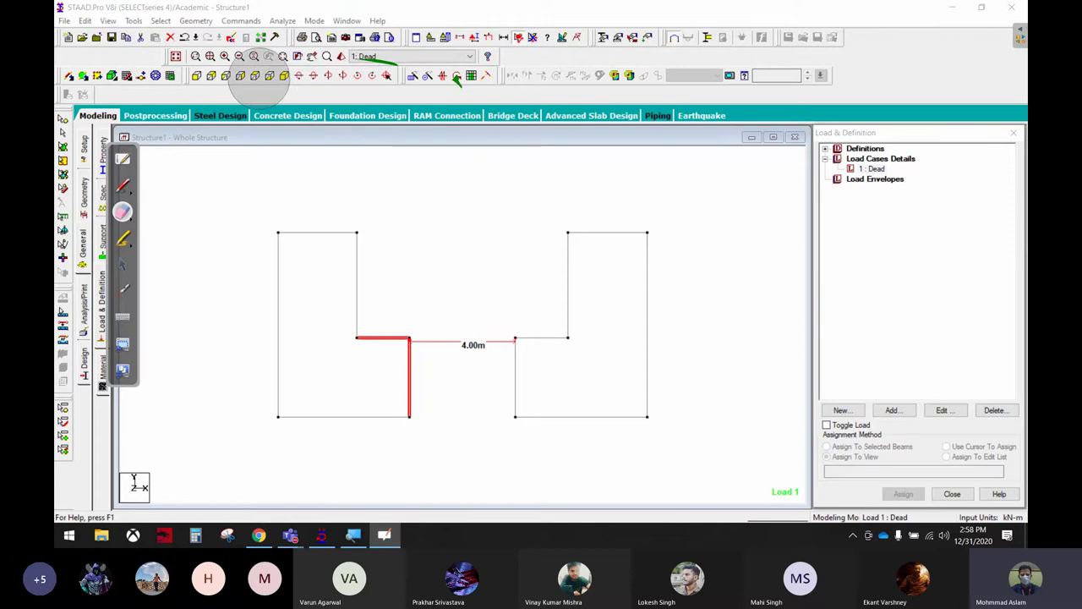
click(123, 265)
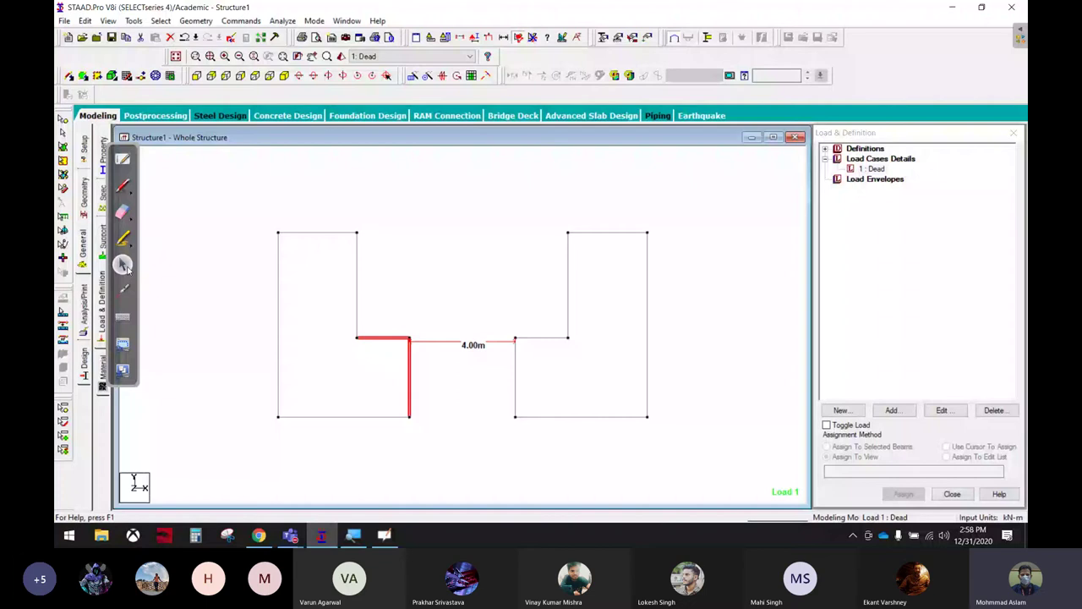
Clear the beam selection, draw an arrow between the frames, and switch to isometric view.
click(123, 266)
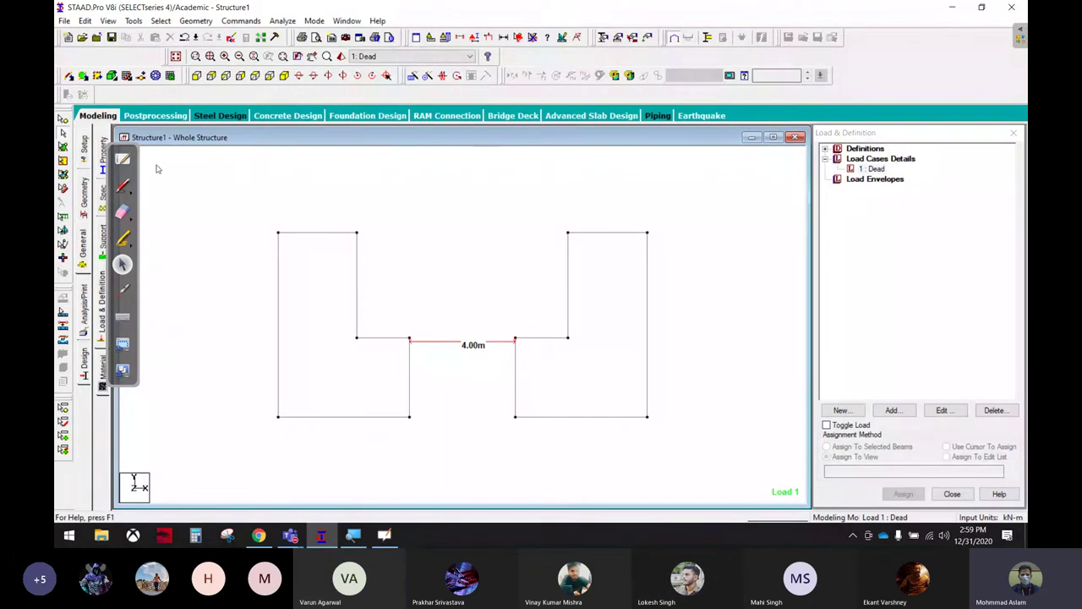
click(123, 185)
drag(554, 262, 451, 265)
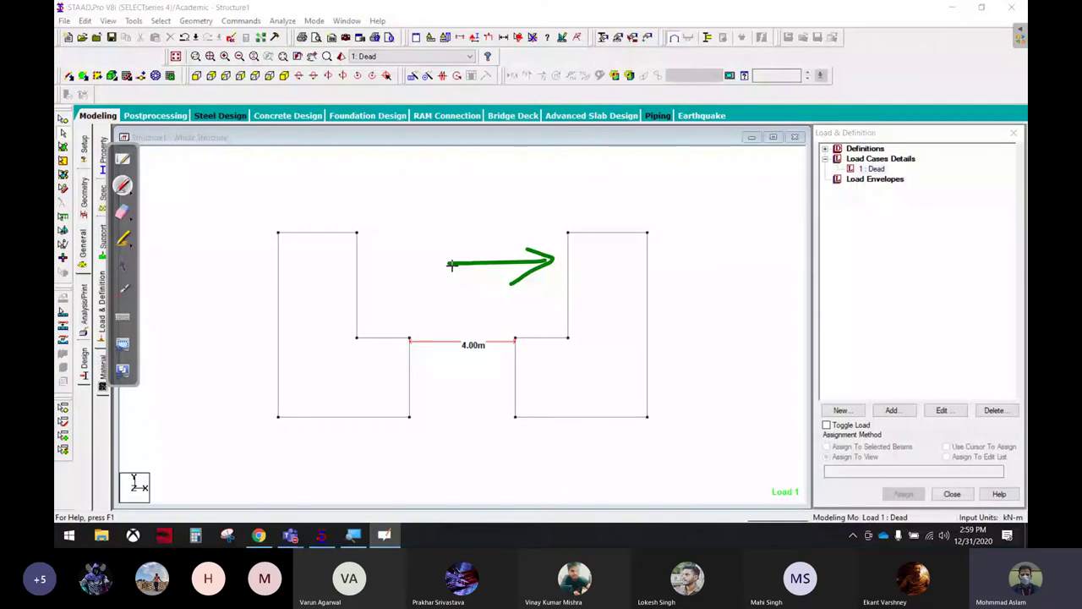
click(285, 76)
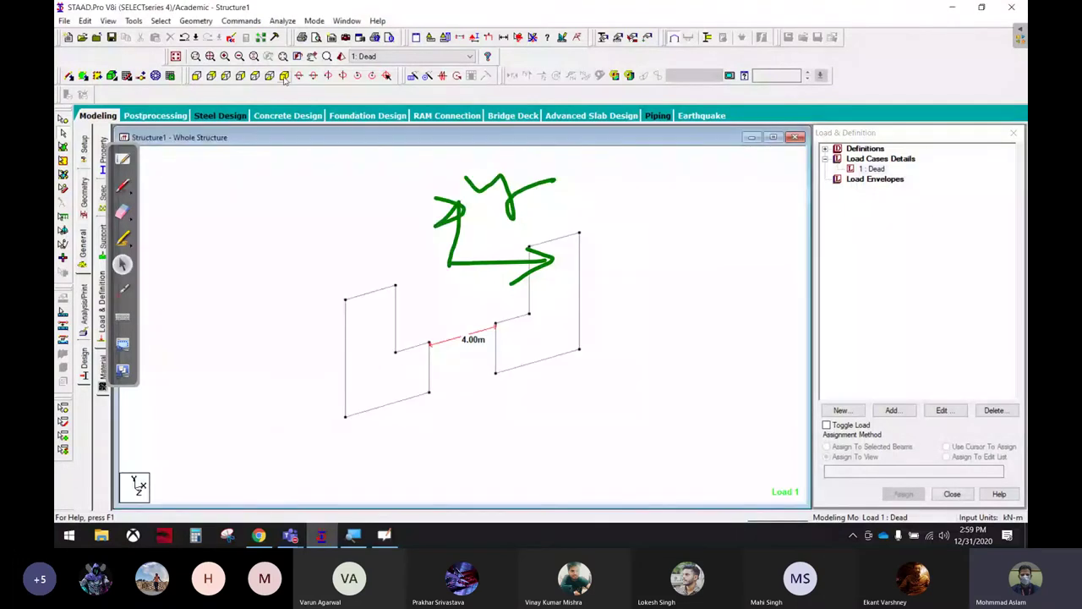
Wipe the green ink scribbles off the model.
click(122, 211)
drag(411, 213, 468, 270)
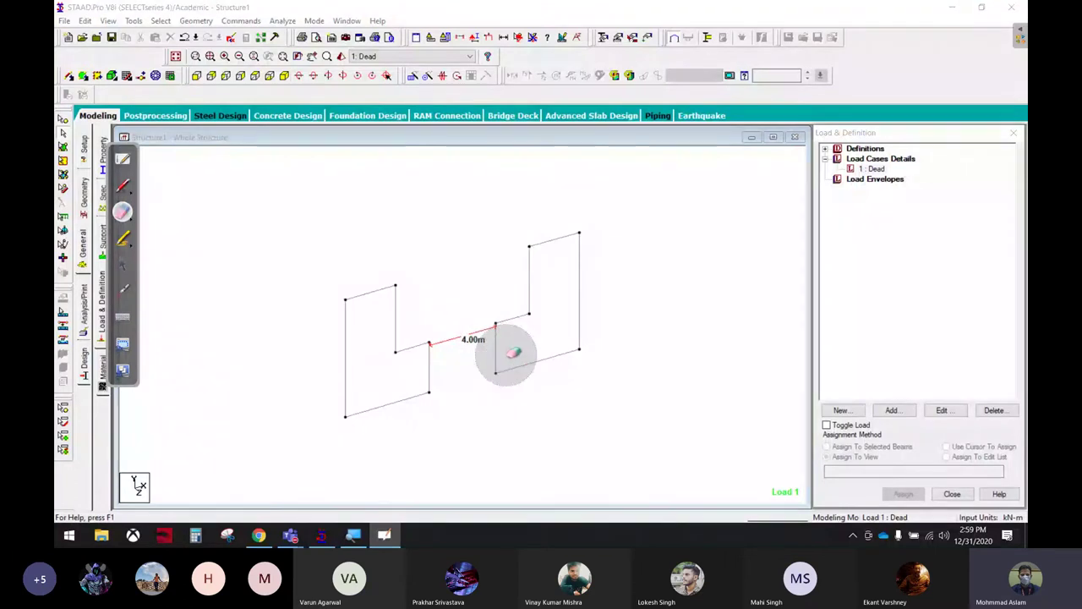
click(122, 264)
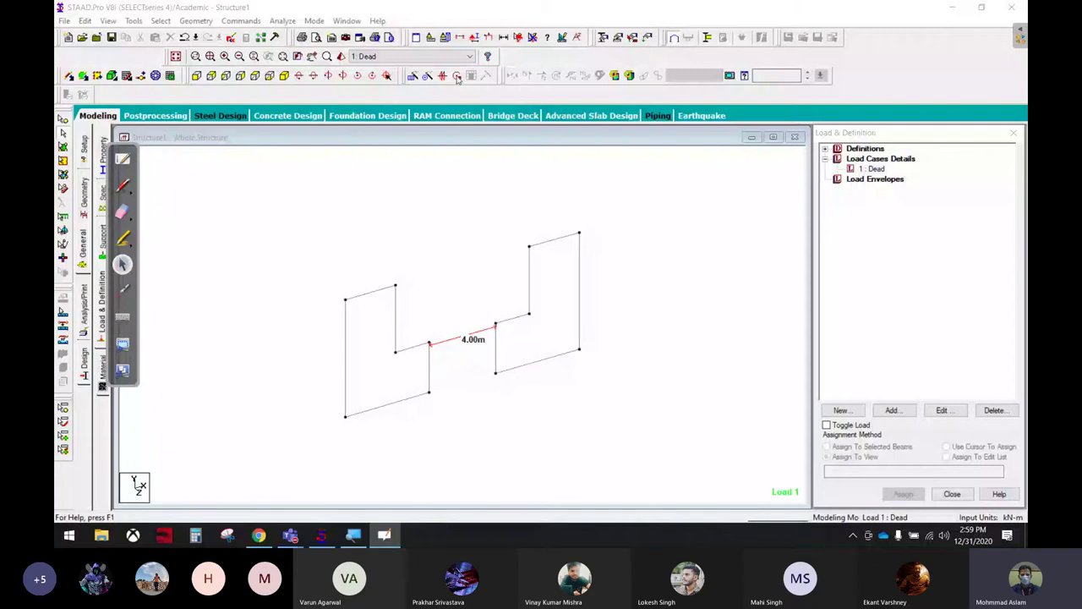
Open Rotate, window-select the whole frame structure, and set the angle to 30 degrees.
click(457, 76)
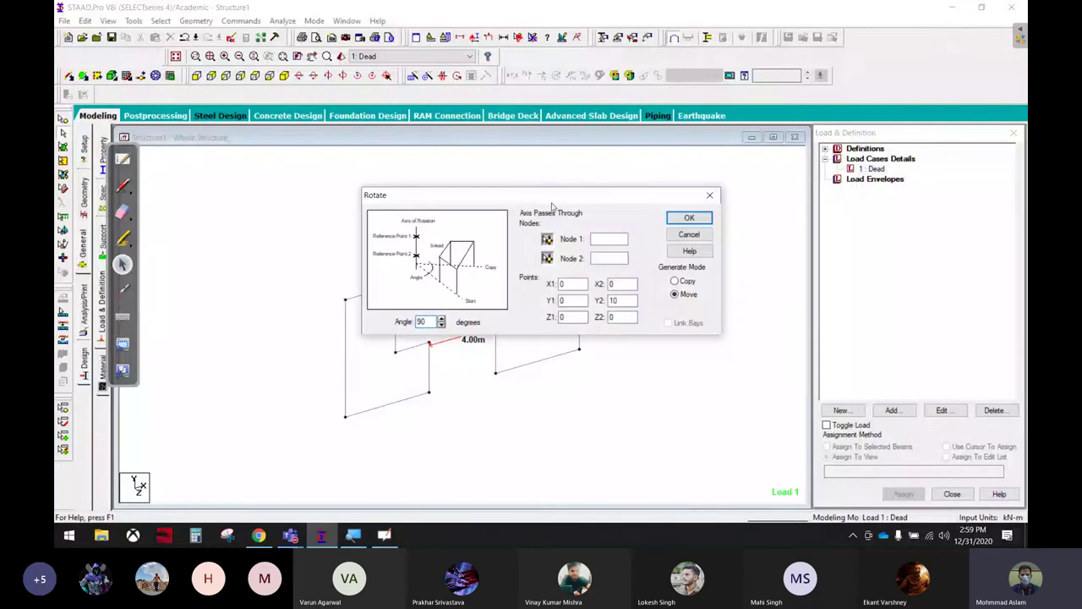
drag(552, 196, 525, 52)
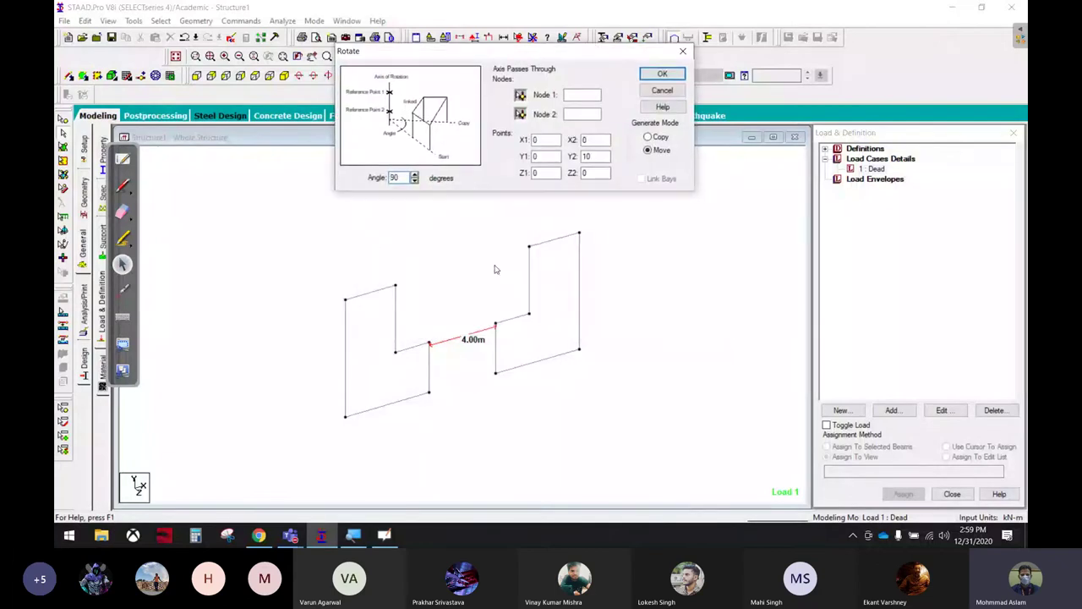
mouse_move(266, 227)
mouse_down()
mouse_move(597, 382)
mouse_move(659, 436)
mouse_up()
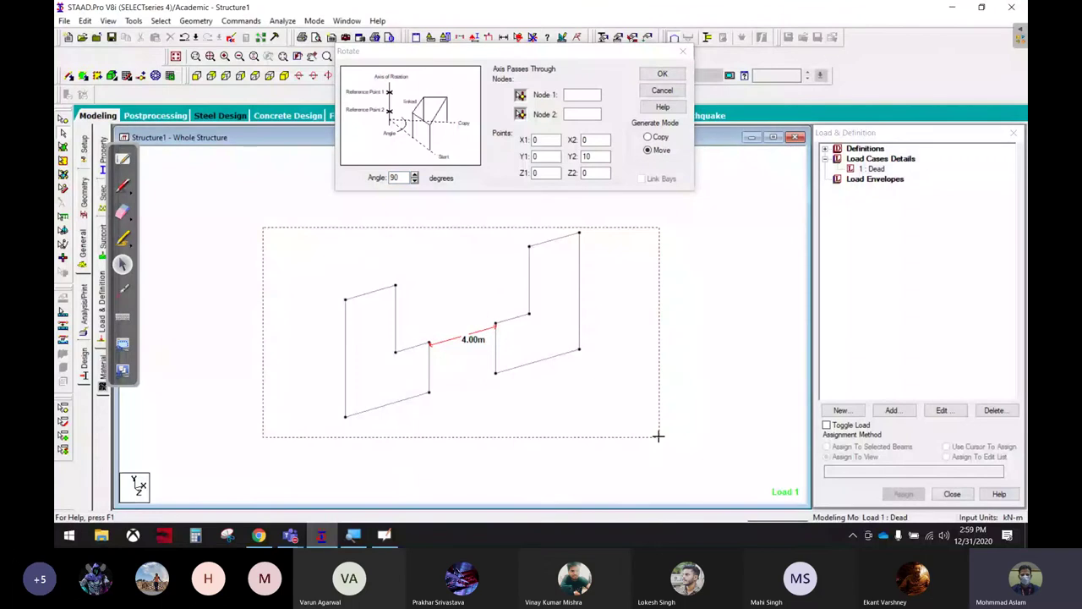
double_click(395, 177)
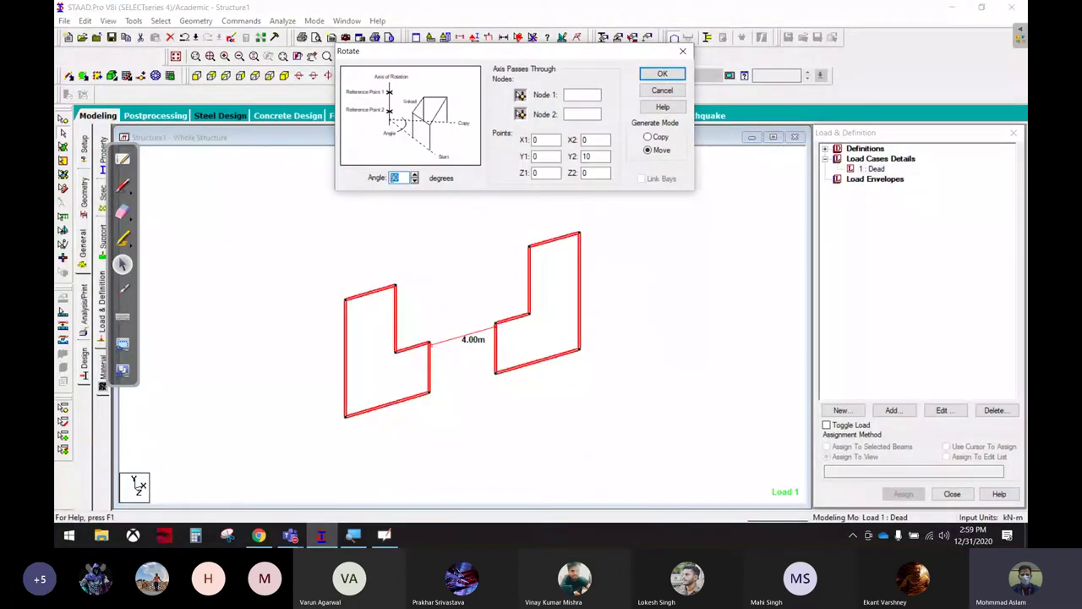
click(415, 176)
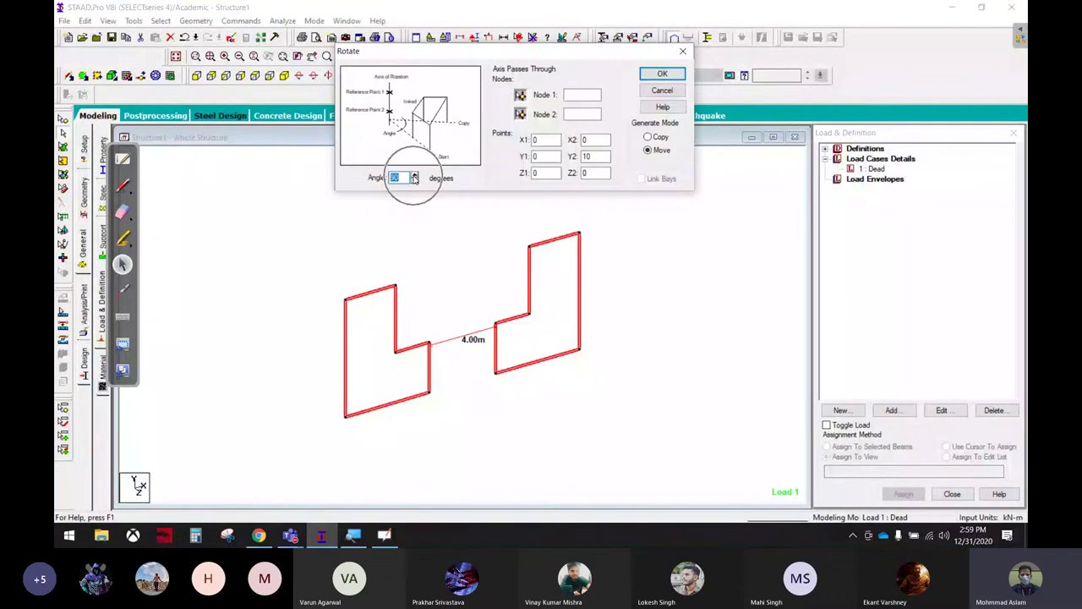
text(30)
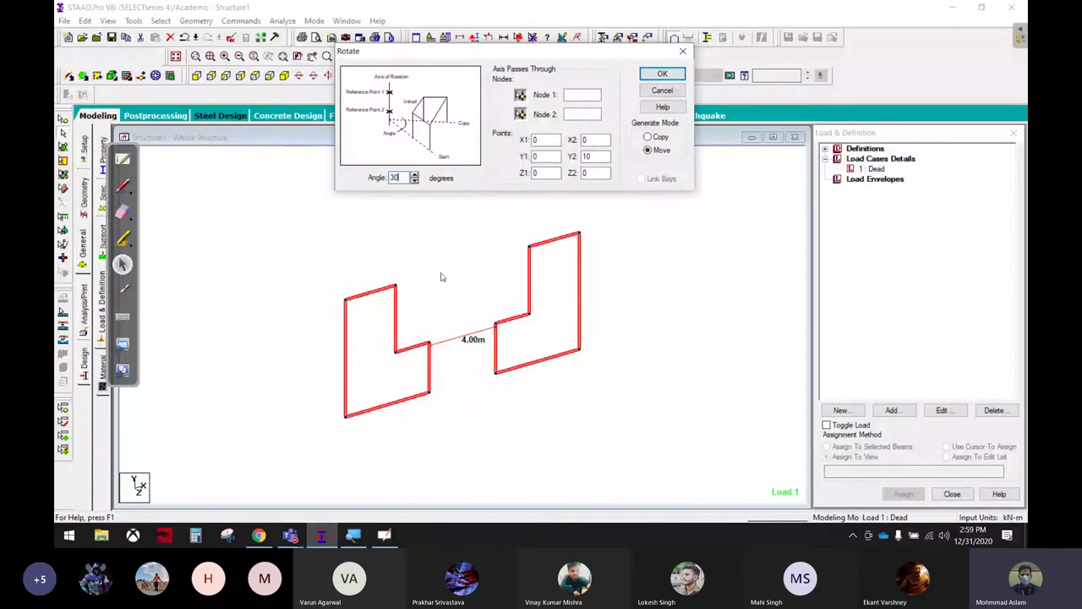
Sketch the rotation direction and axis along the frames' base, then clear the annotations.
click(123, 184)
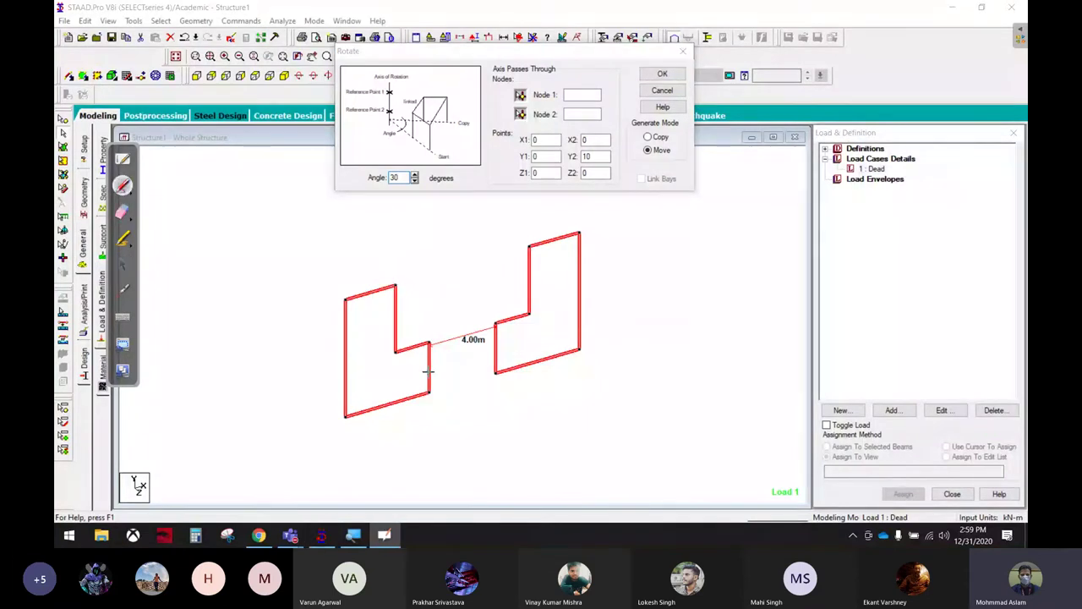
mouse_move(522, 247)
mouse_down()
mouse_move(478, 206)
mouse_move(501, 207)
mouse_up()
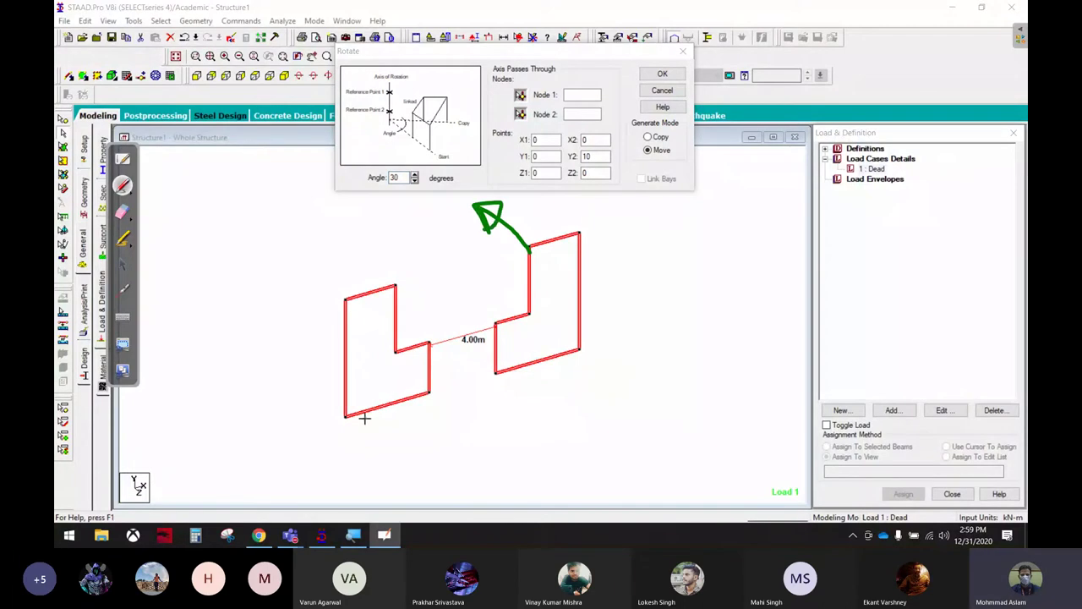
drag(346, 414, 423, 489)
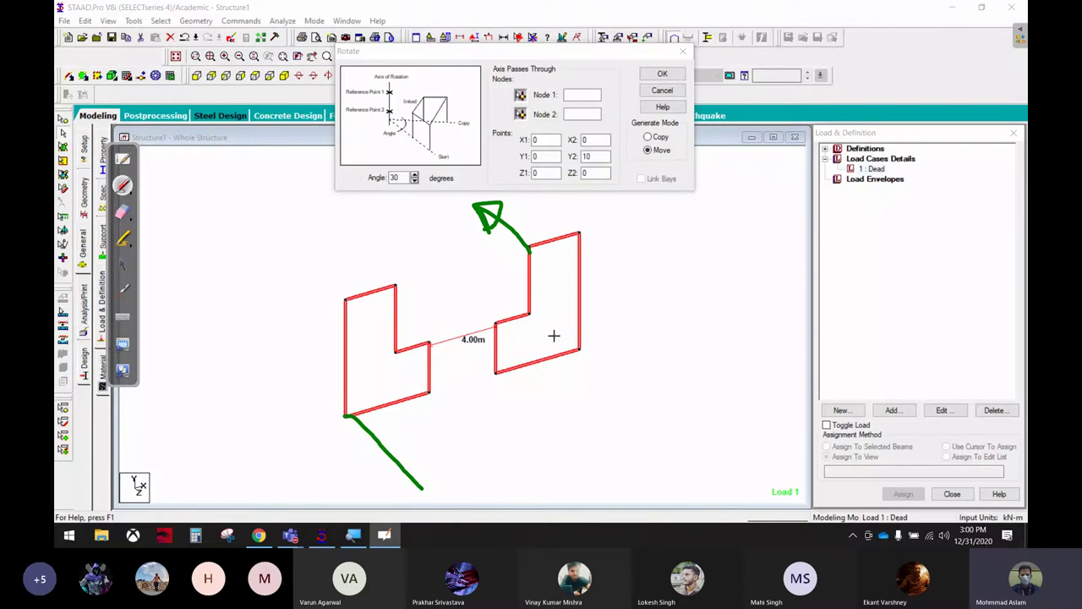
mouse_move(554, 336)
mouse_down()
mouse_move(575, 347)
mouse_move(555, 373)
mouse_up()
mouse_move(347, 414)
mouse_down()
mouse_move(625, 336)
mouse_move(624, 324)
mouse_move(650, 335)
mouse_move(623, 340)
mouse_up()
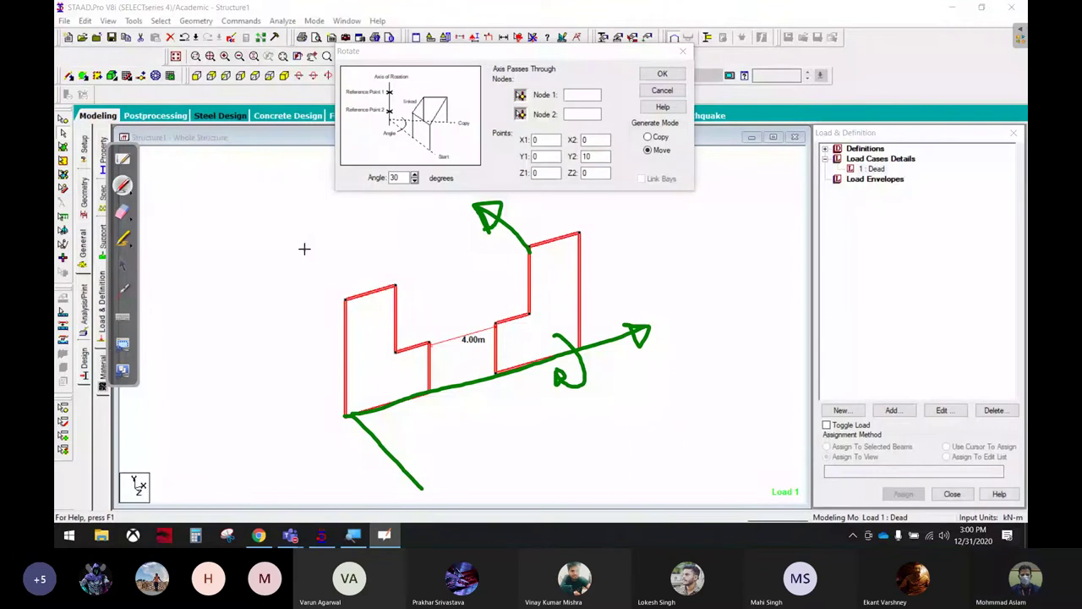
key(ctrl+shift+c)
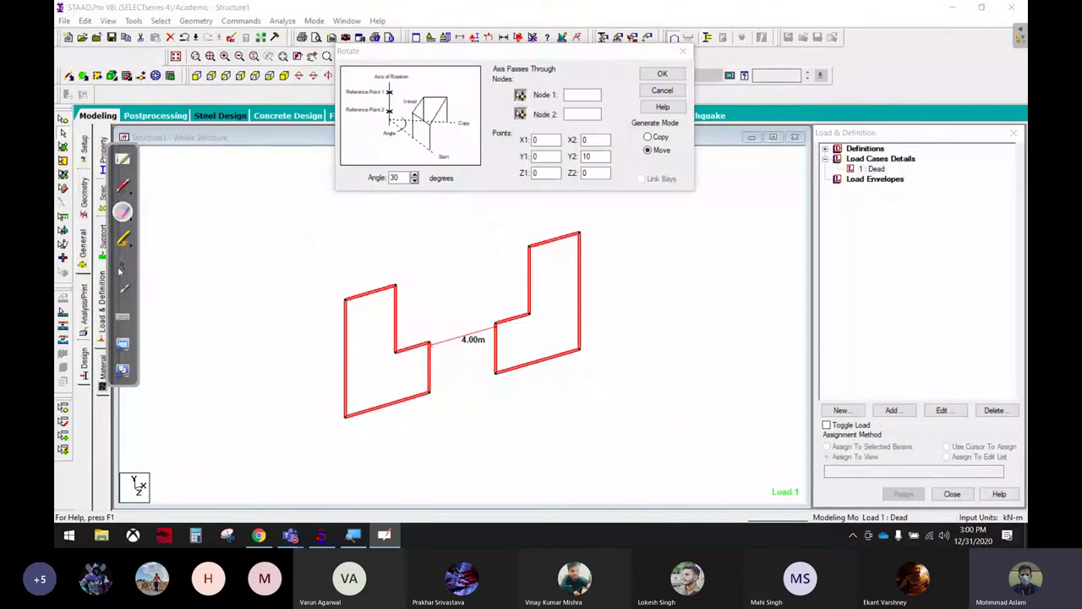
click(121, 267)
Pick nodes 2 and 3 as the rotation axis.
click(520, 95)
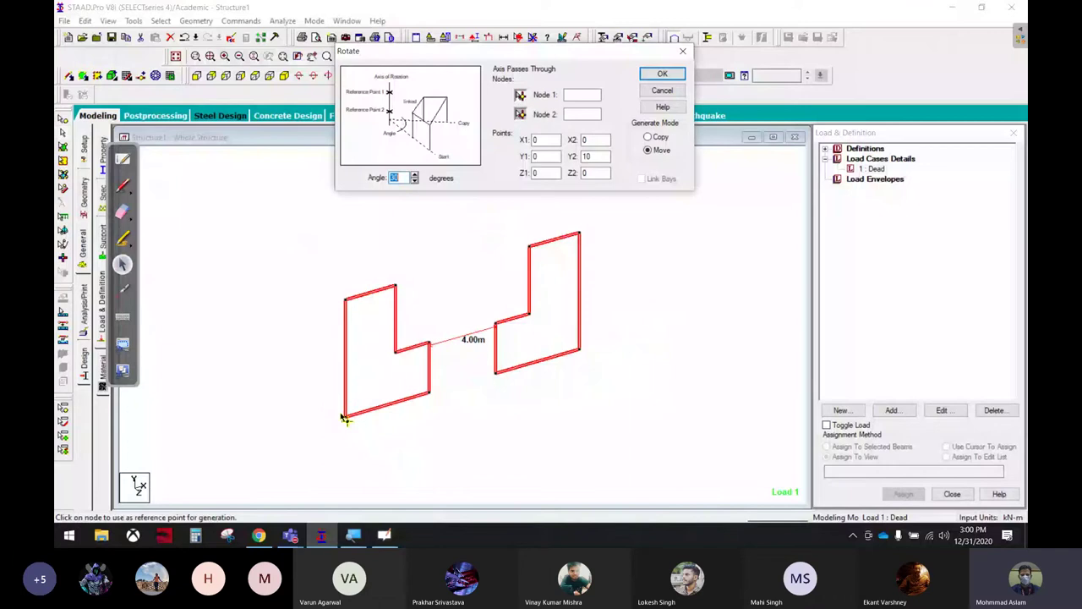
click(345, 416)
click(520, 113)
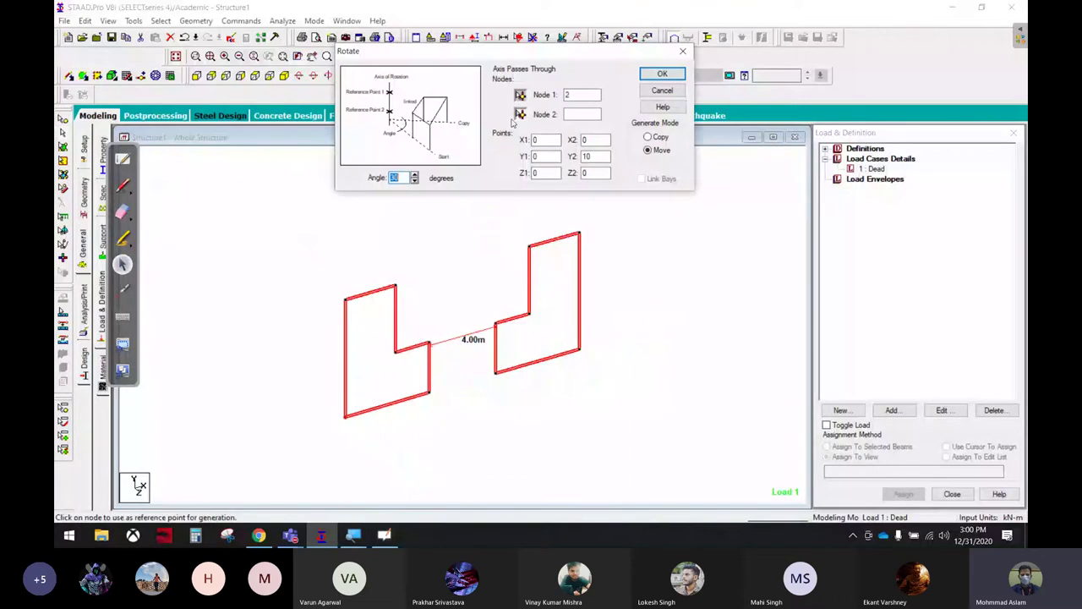
click(431, 395)
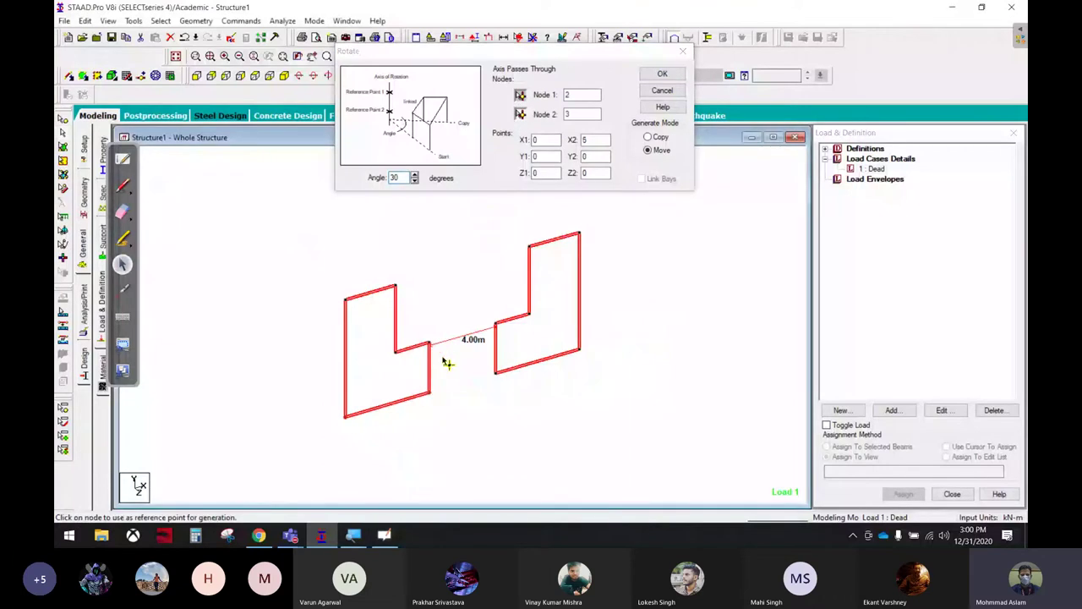
Sketch the rotation axis along the base and the rotation direction in ink.
click(123, 185)
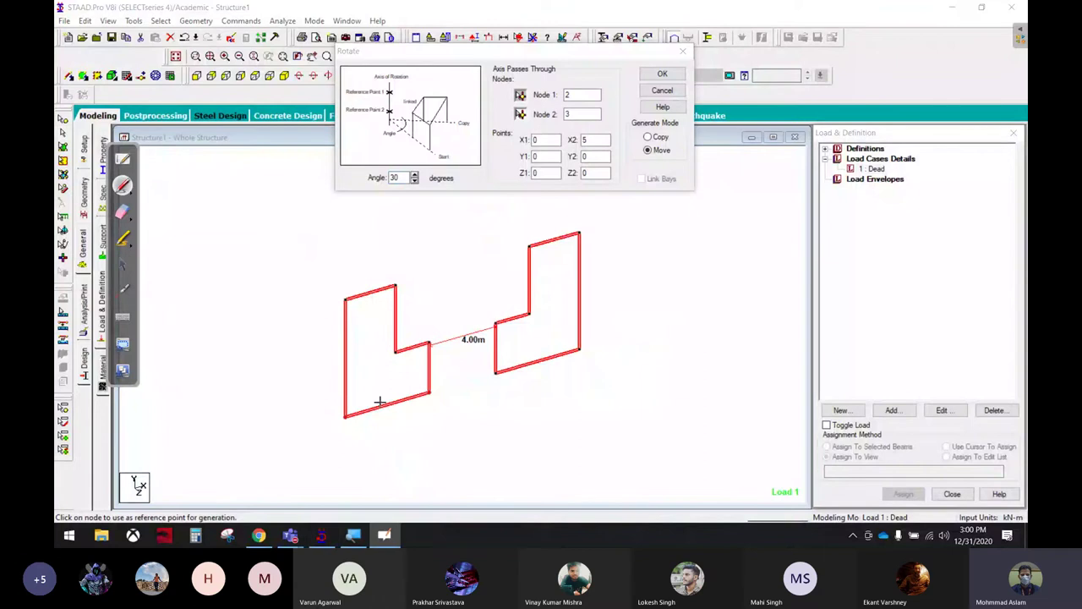
drag(306, 428, 673, 325)
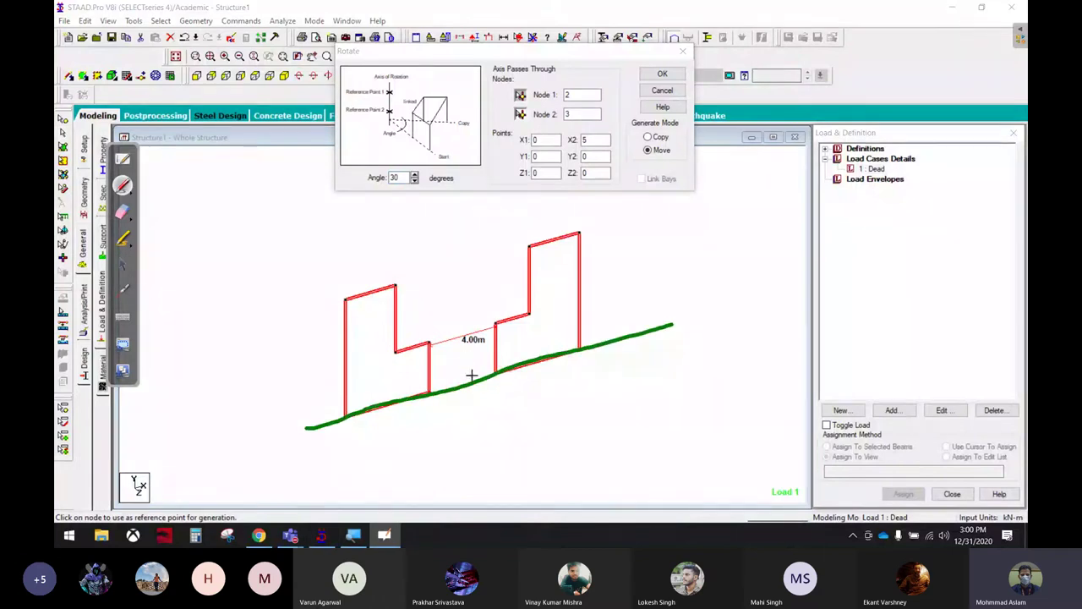
mouse_move(602, 283)
mouse_down()
mouse_move(618, 290)
mouse_move(626, 372)
mouse_move(599, 356)
mouse_up()
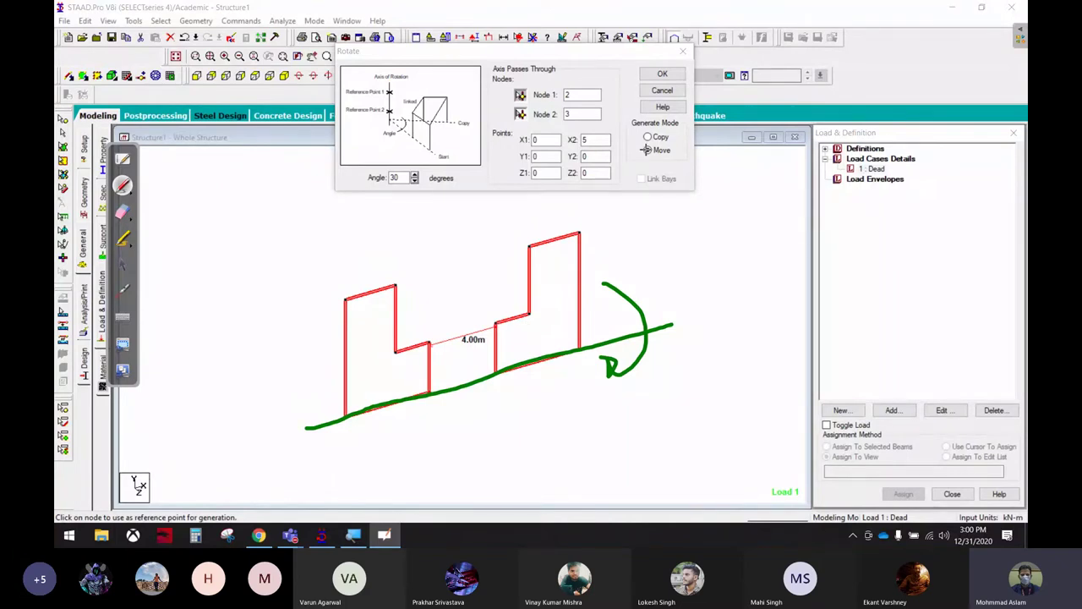
click(123, 265)
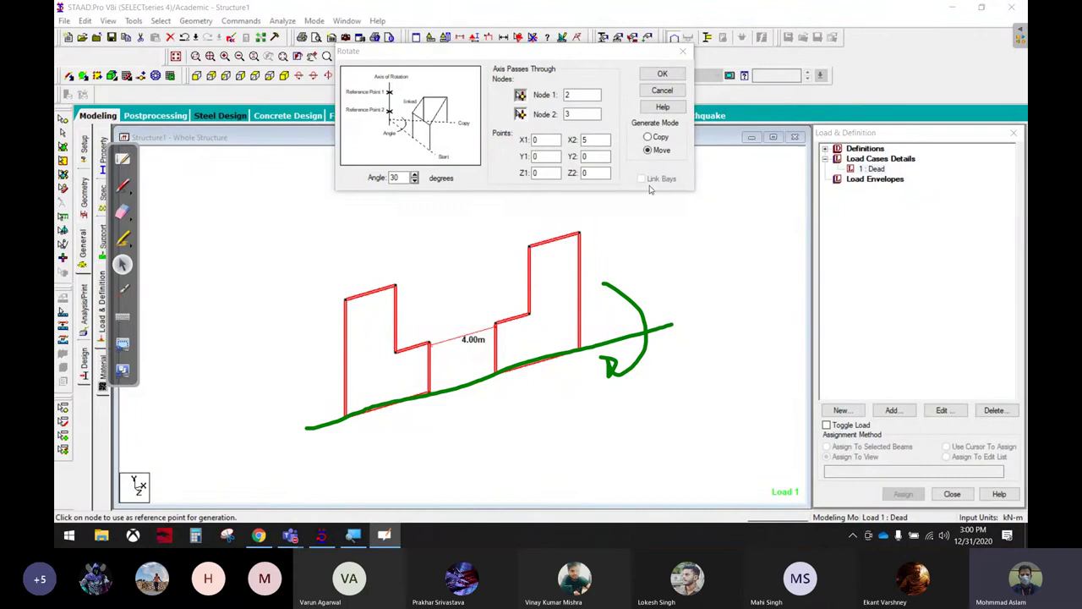
Set Generate Mode to Copy, apply the 30° rotation, and dismiss the warning.
click(660, 139)
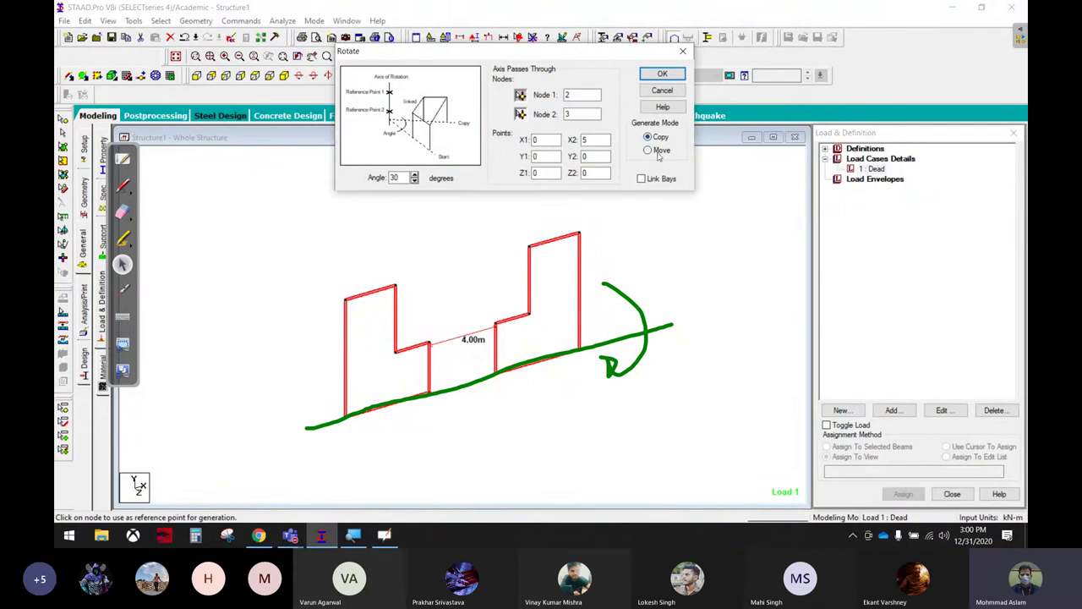
click(663, 74)
click(639, 308)
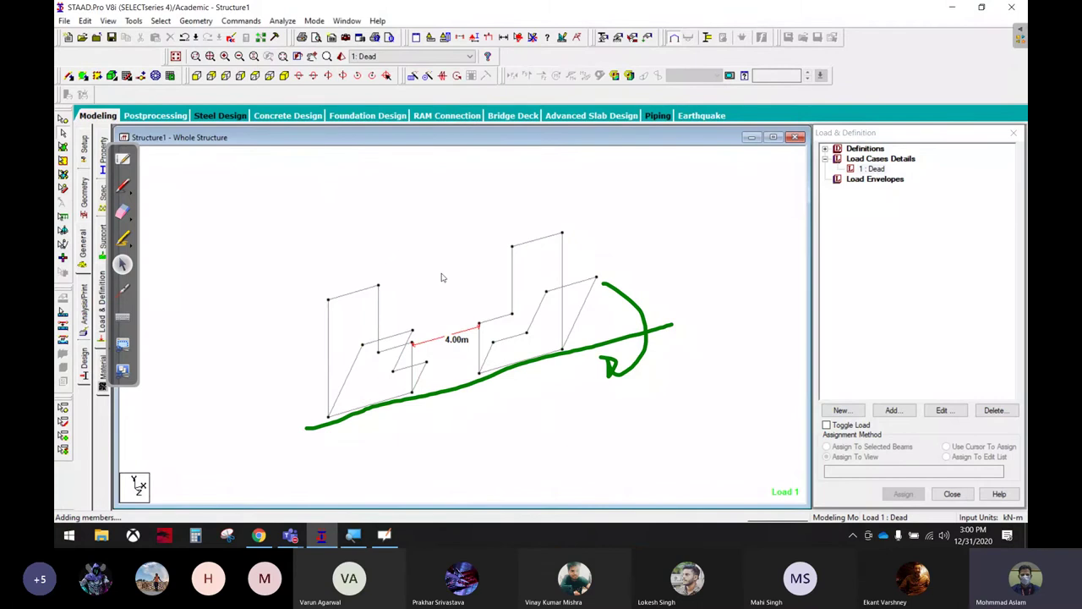
key(Right)
key(Right)
key(Right)
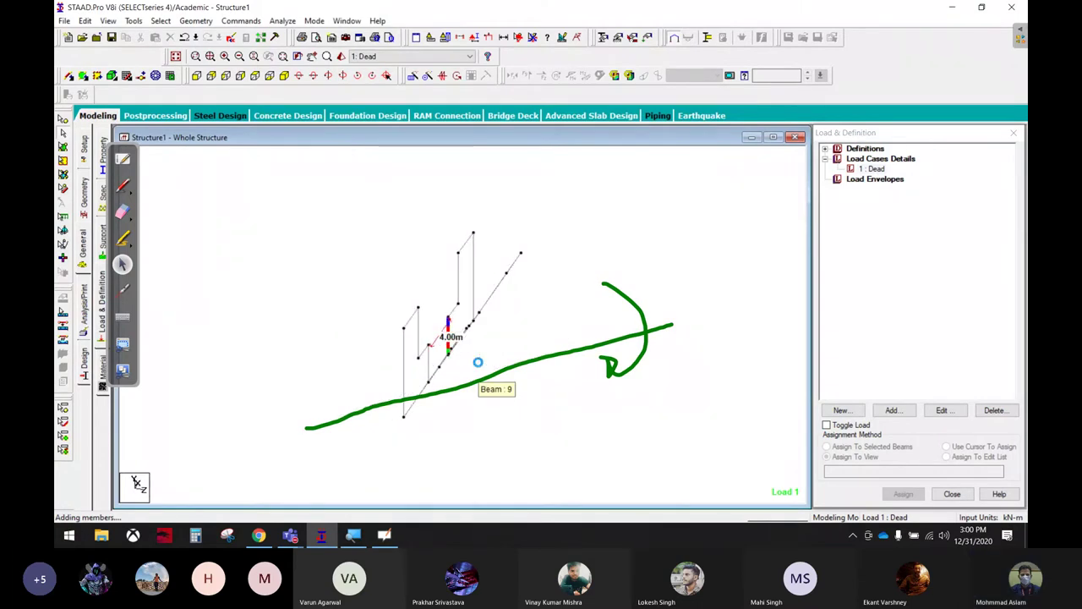
click(123, 212)
drag(486, 355, 640, 282)
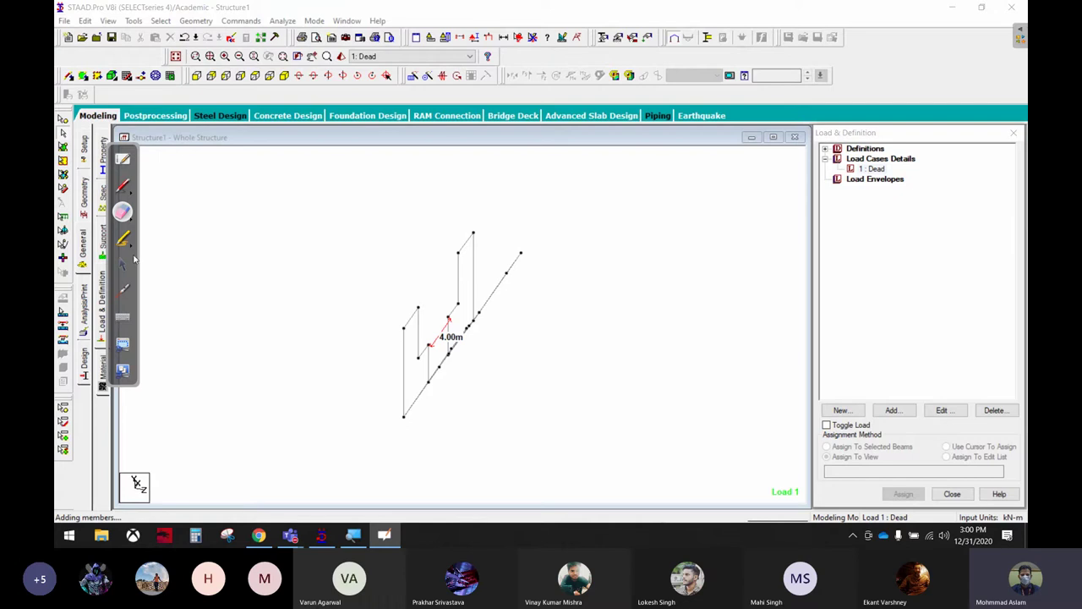
click(123, 264)
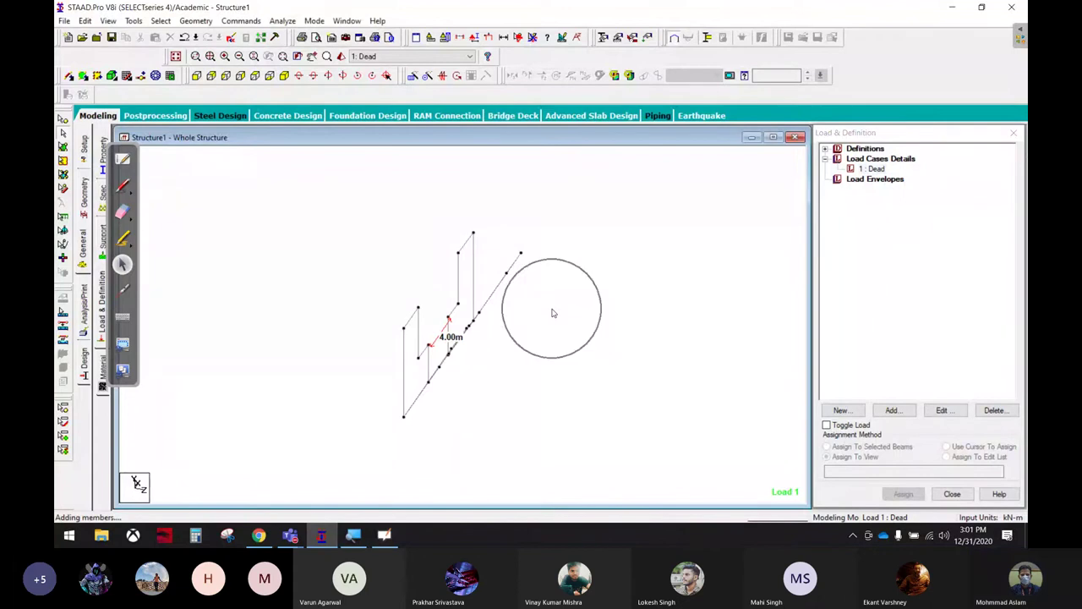
key(Right)
key(Right)
key(Right)
key(Right)
key(Right)
key(Right)
key(Right)
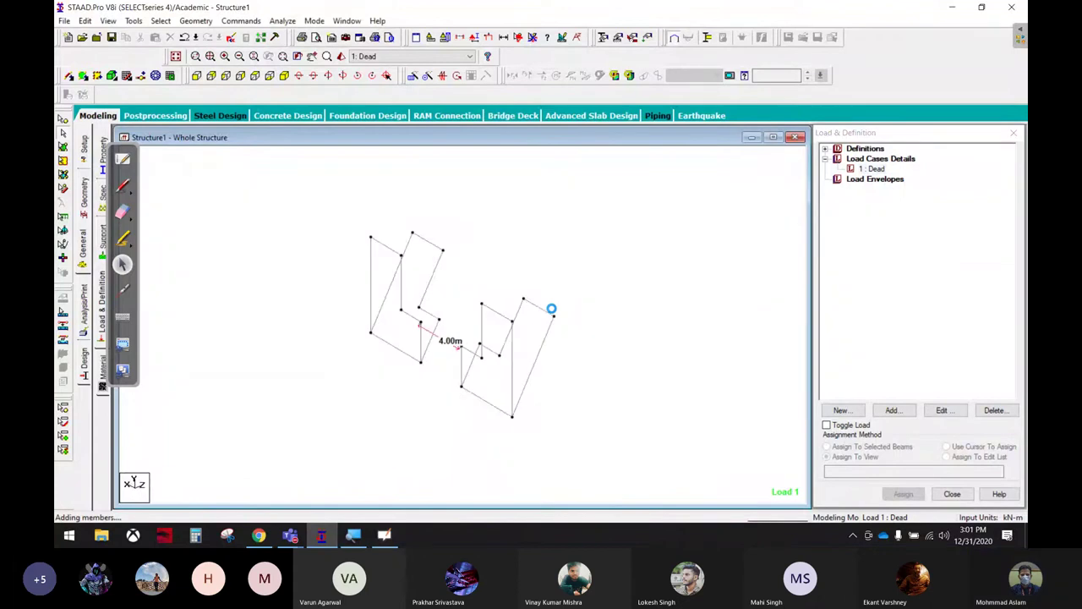
key(Right)
key(Right)
key(Right)
key(Right)
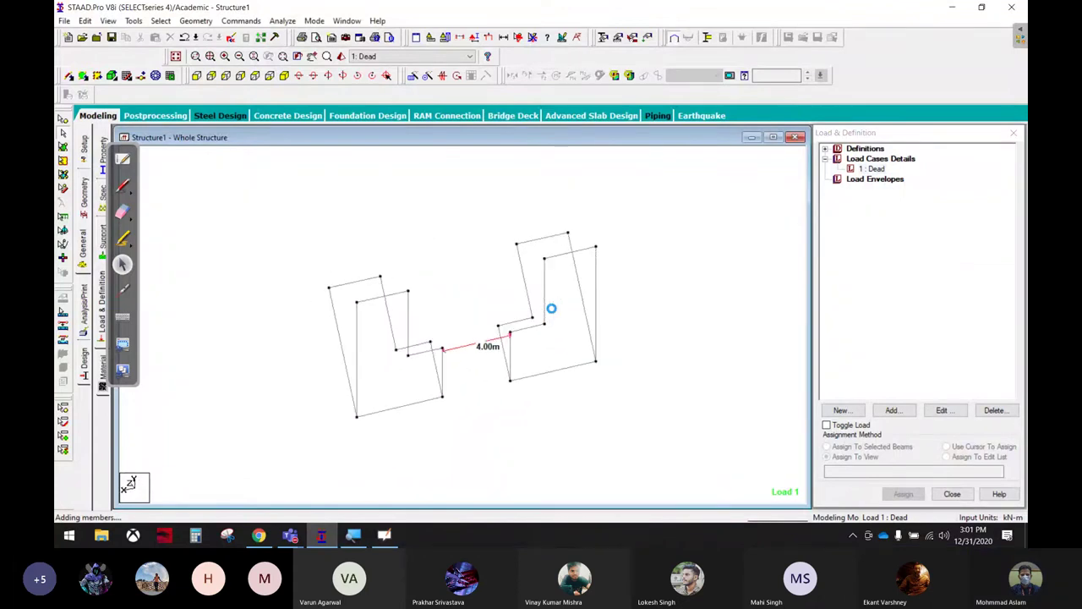
key(Right)
click(132, 185)
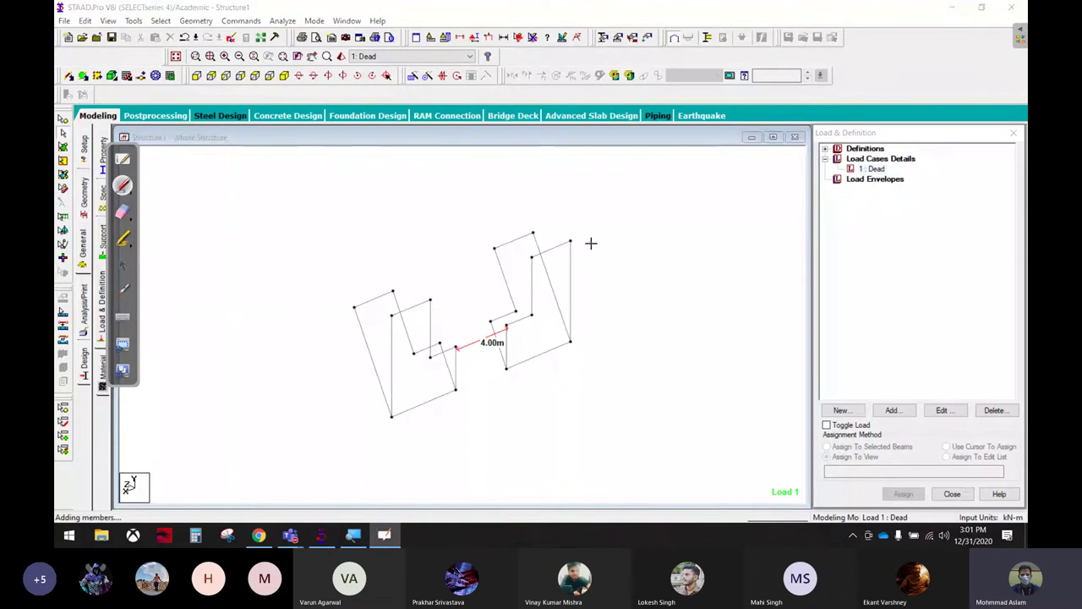
drag(546, 273, 565, 279)
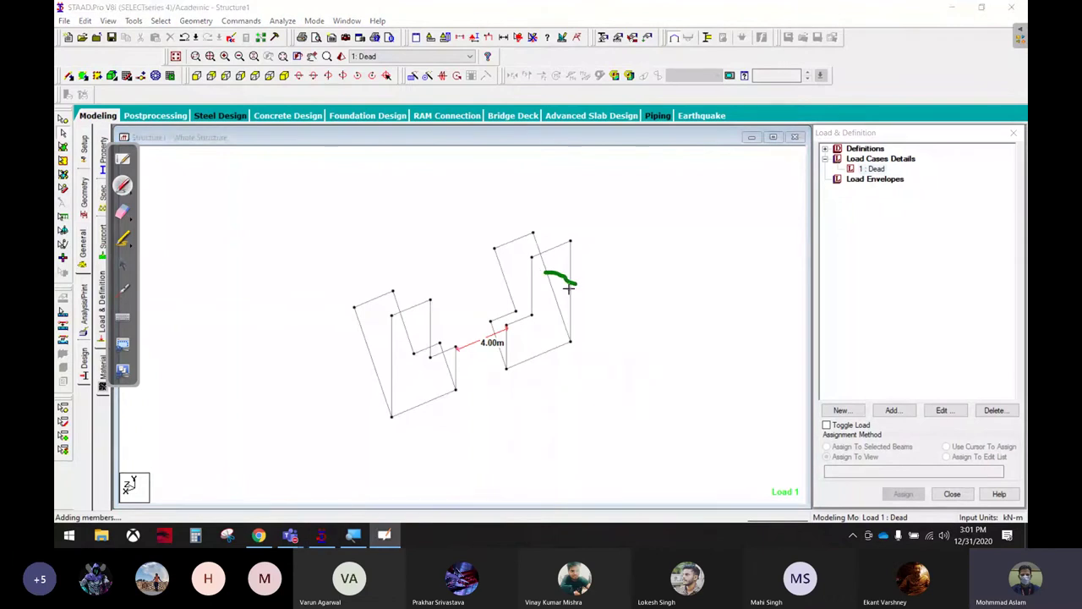
drag(378, 427, 611, 329)
mouse_move(579, 197)
mouse_down()
mouse_move(622, 278)
mouse_move(551, 175)
mouse_move(575, 188)
mouse_up()
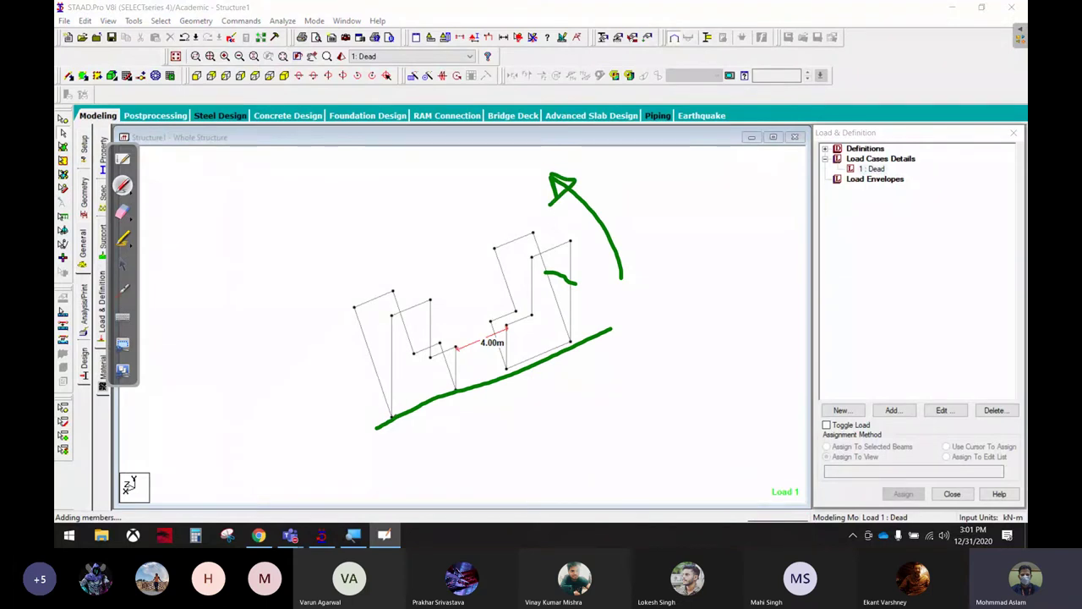
drag(394, 418, 475, 464)
click(123, 212)
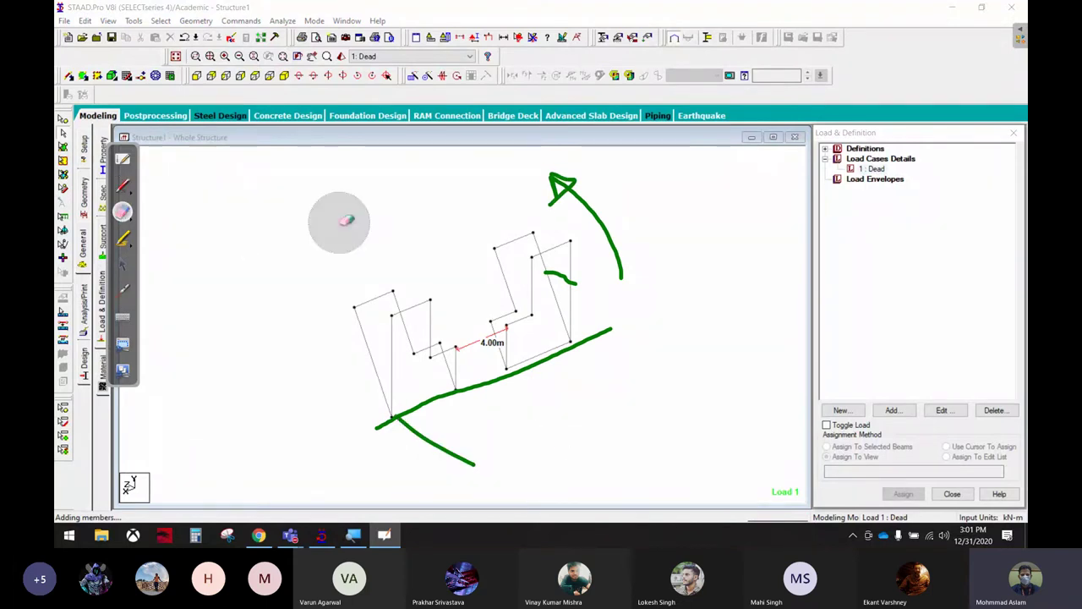
mouse_move(339, 223)
mouse_down()
mouse_move(560, 226)
mouse_move(561, 408)
mouse_move(479, 382)
mouse_up()
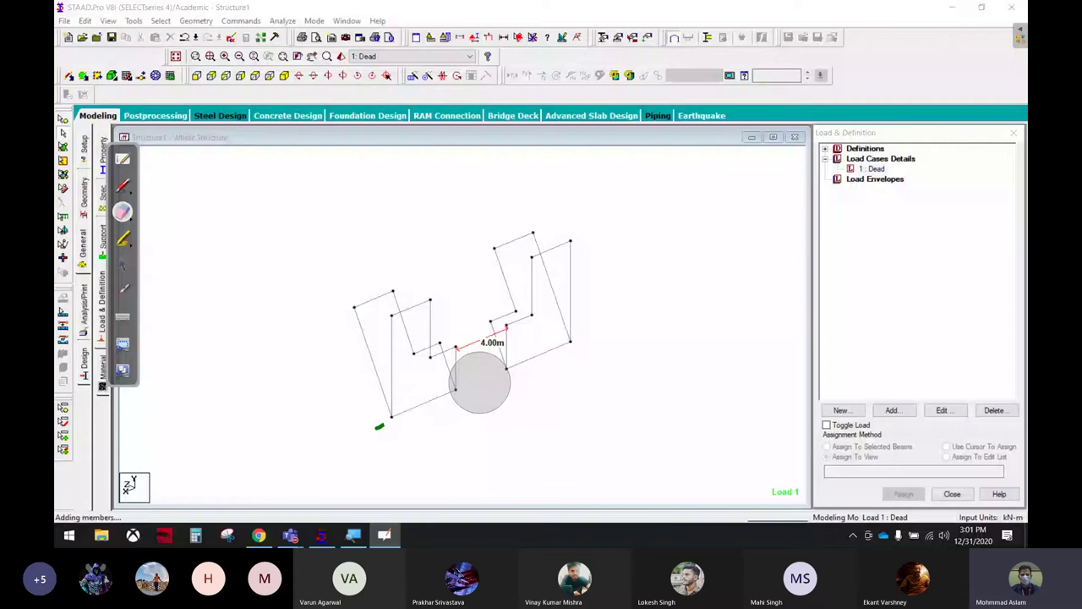
key(Escape)
scroll(380, 419, up, 1)
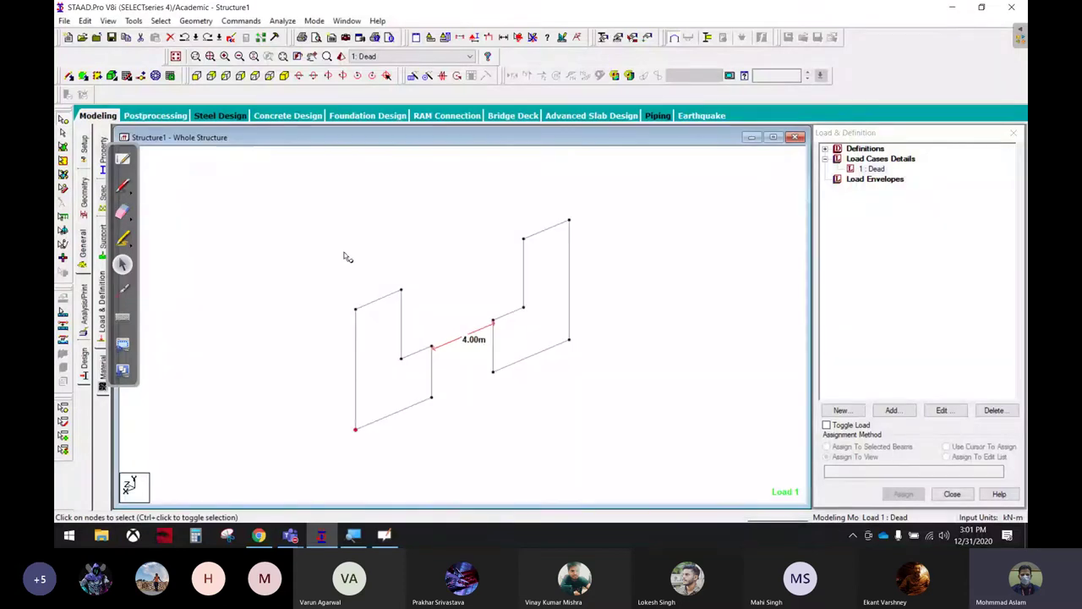
Repeat the lower-left node once along global Z with 5 m spacing to create a beam.
click(412, 75)
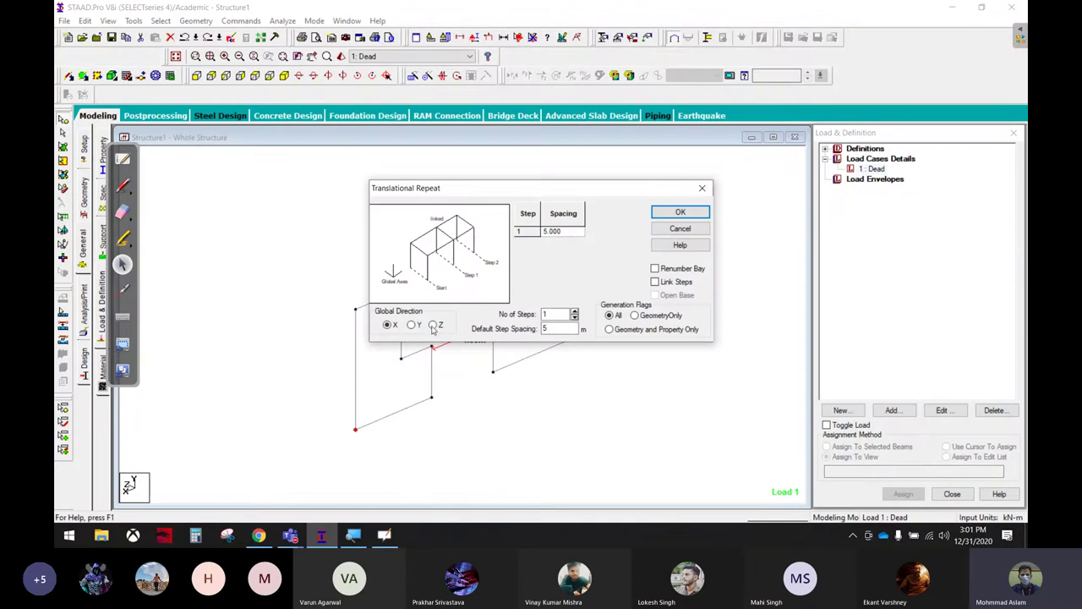
click(432, 325)
double_click(554, 329)
click(680, 212)
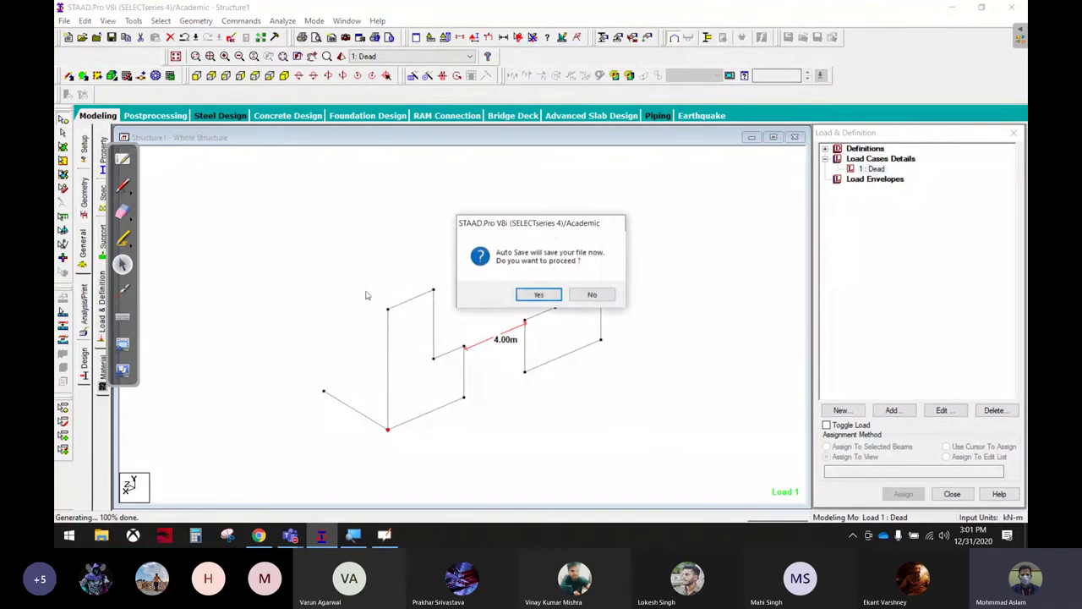
Save via Auto Save, window-select all frame beams, and open the Rotate settings.
click(539, 294)
click(457, 285)
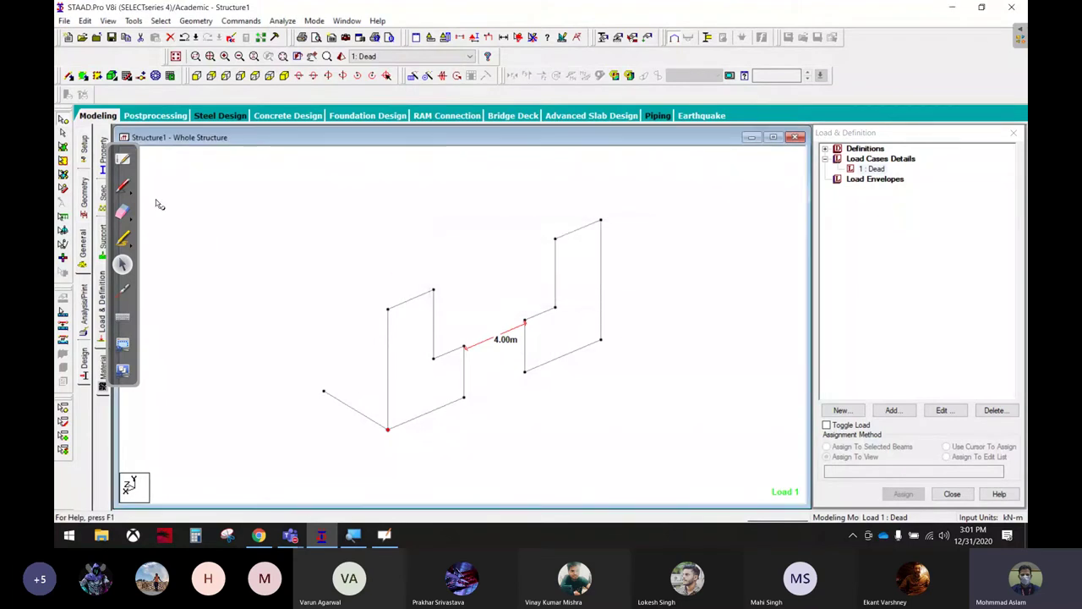
drag(355, 164, 646, 367)
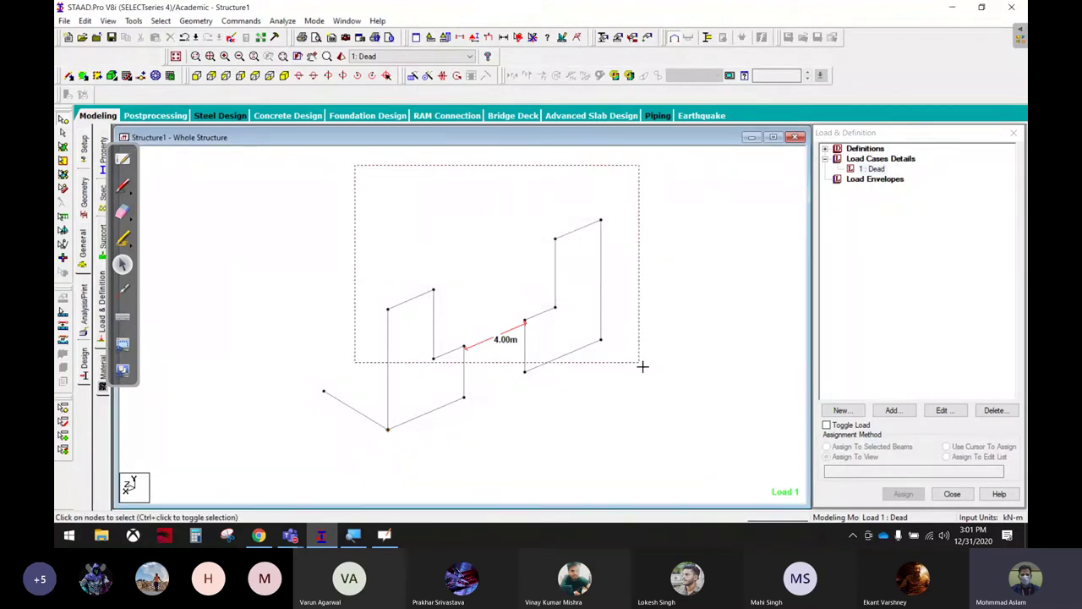
click(63, 133)
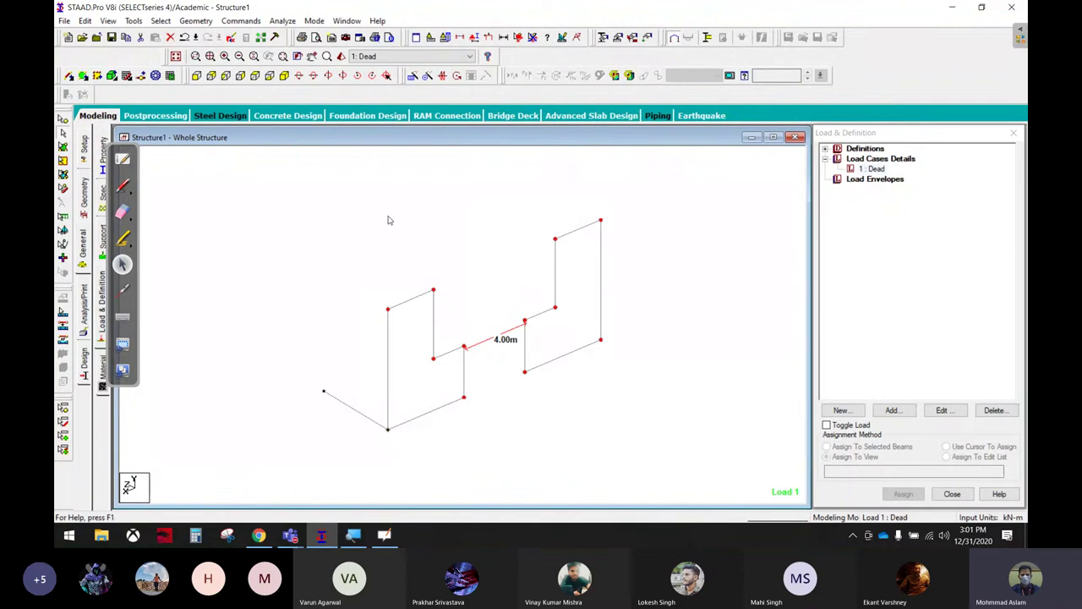
drag(355, 198, 663, 443)
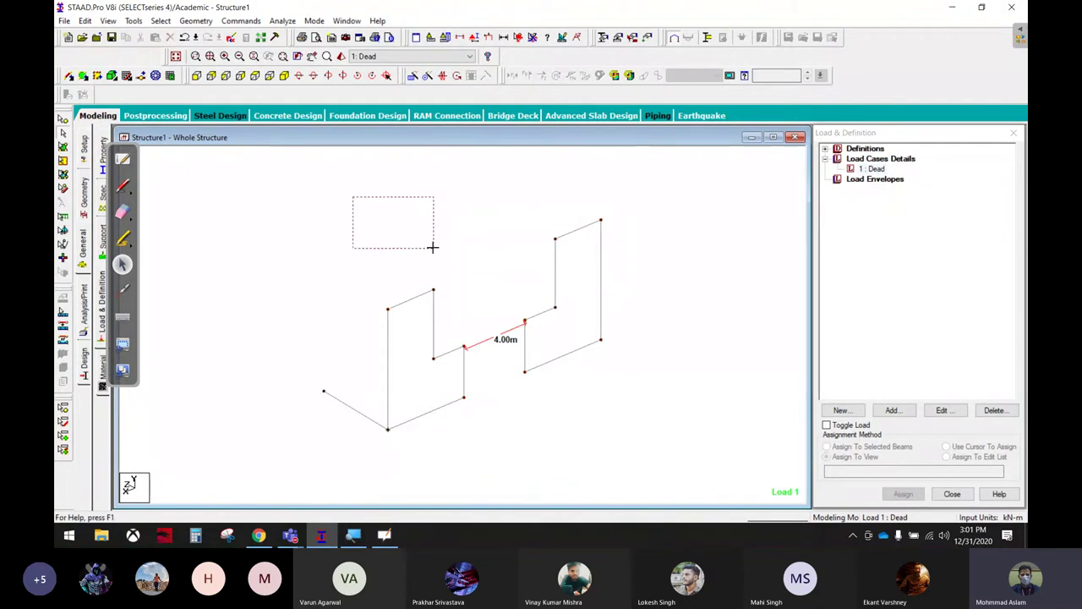
click(457, 75)
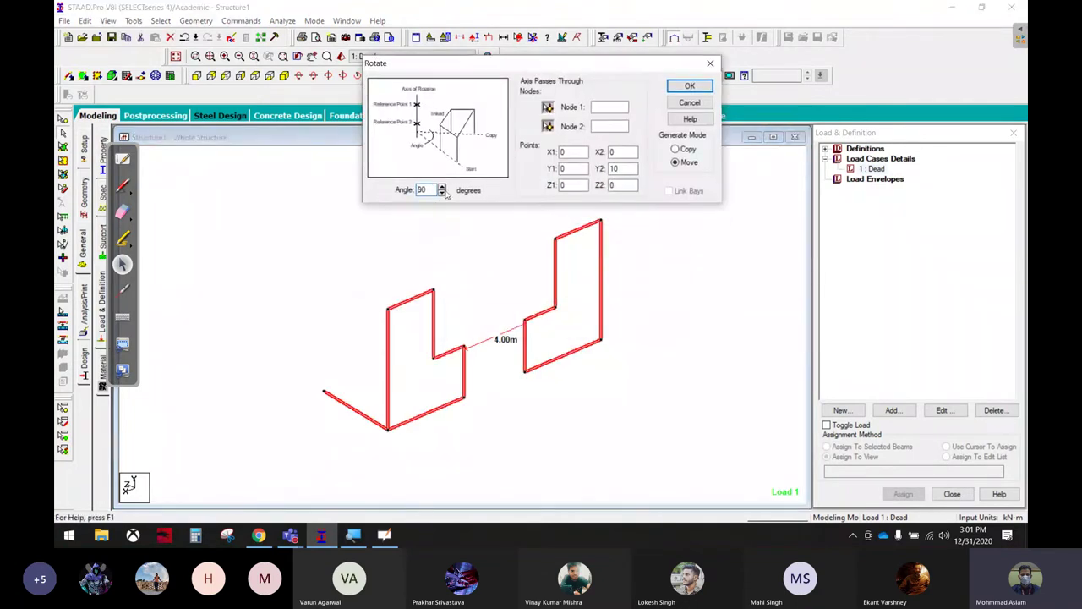
Rotate a copy of the frames 45° about the axis through node 13 and node 8.
drag(433, 190, 402, 187)
text(45)
click(324, 392)
click(547, 127)
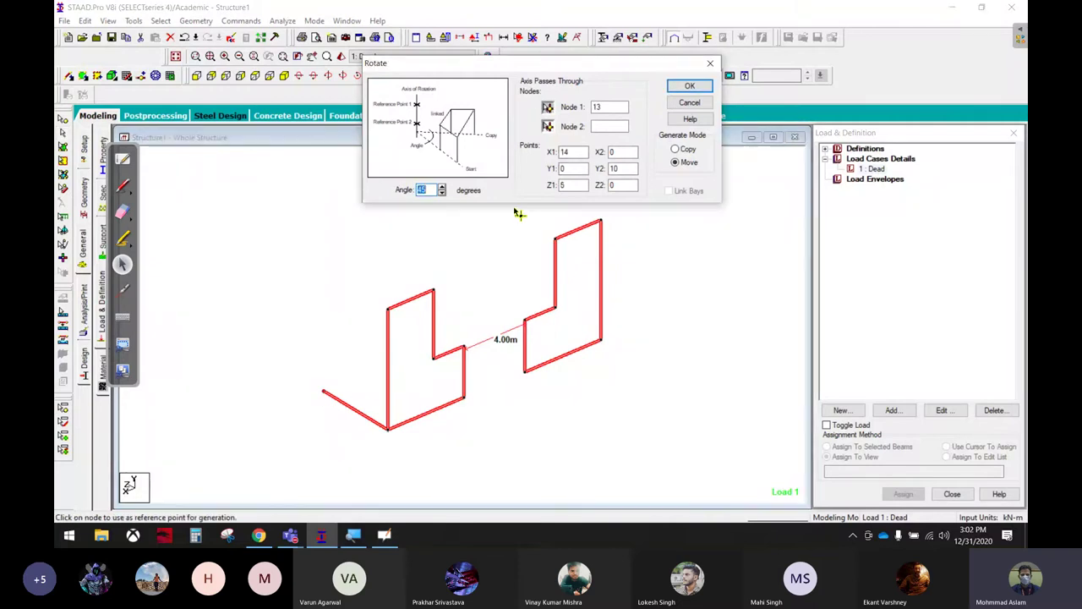
click(393, 436)
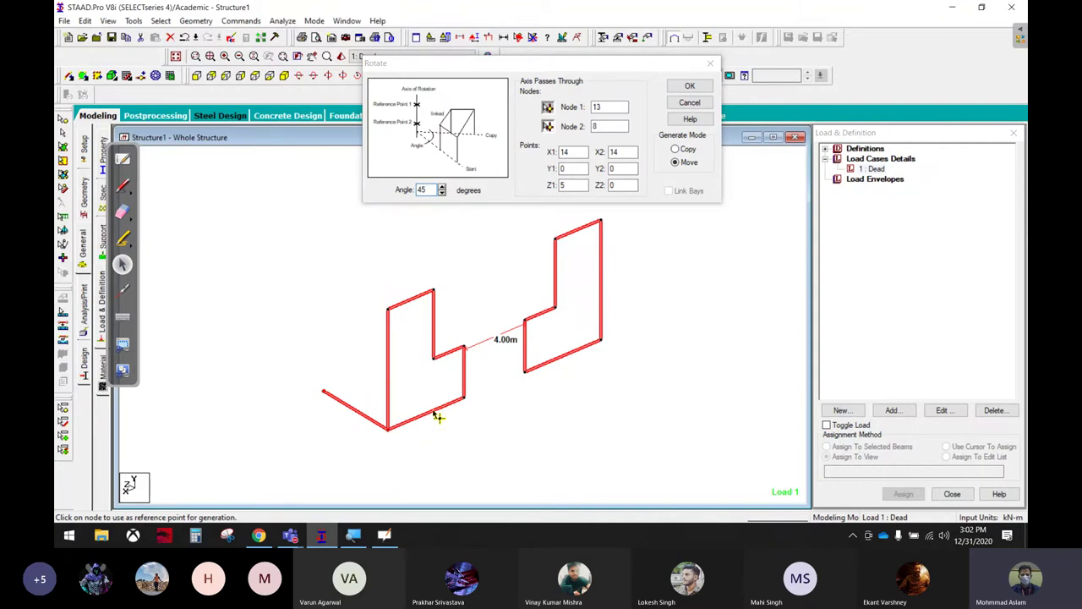
click(675, 149)
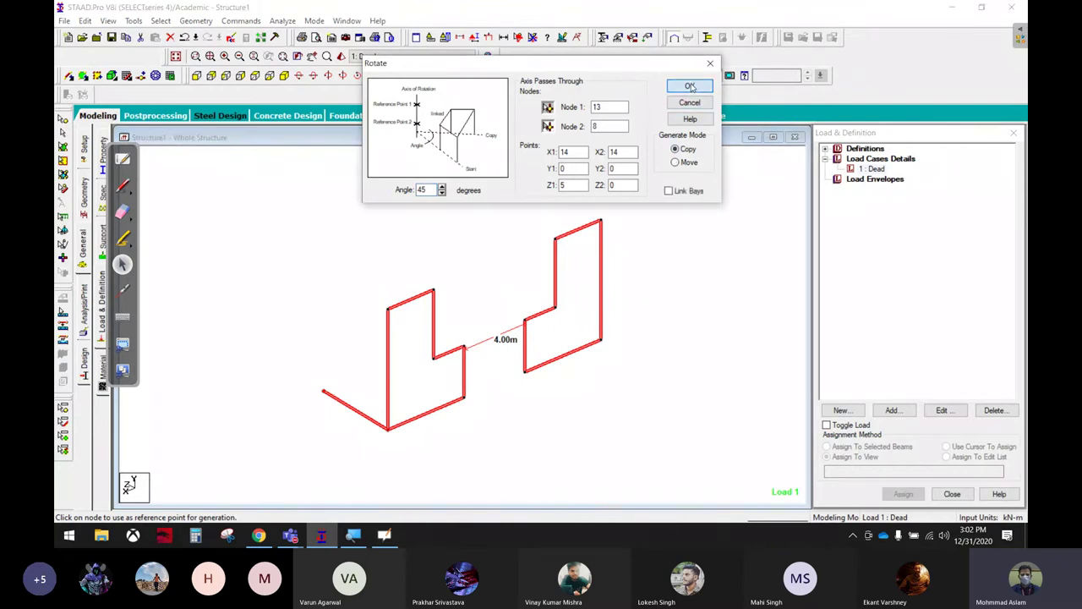
click(690, 87)
click(636, 309)
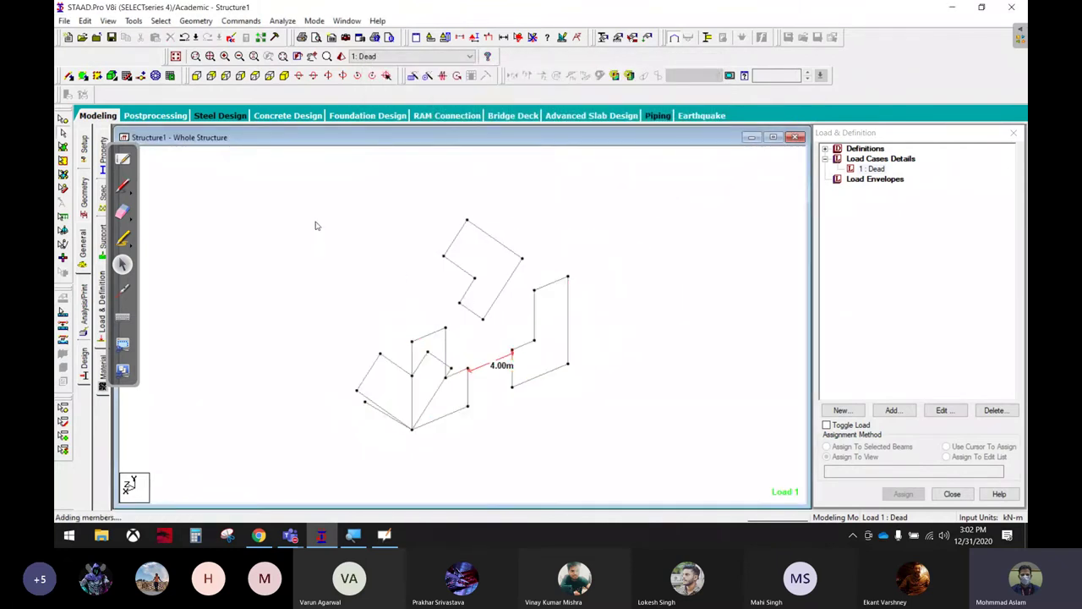
click(198, 76)
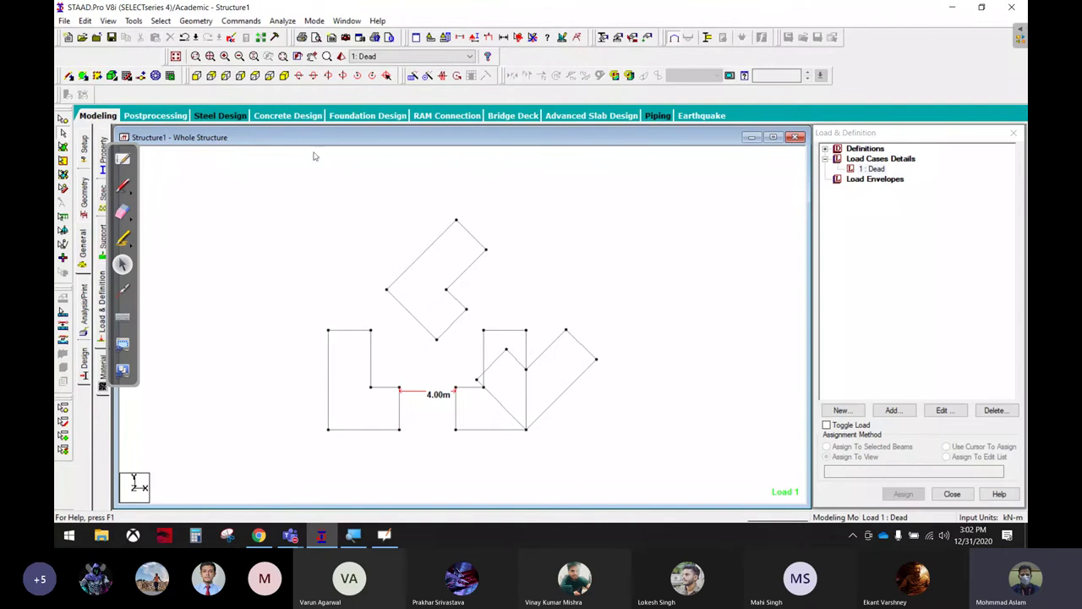
click(284, 75)
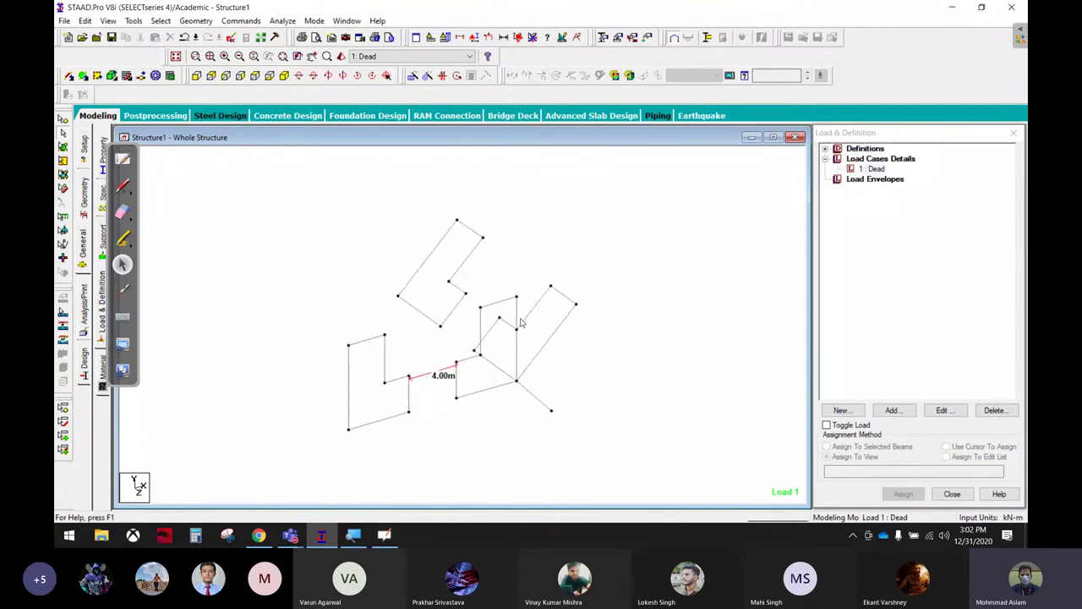
click(550, 410)
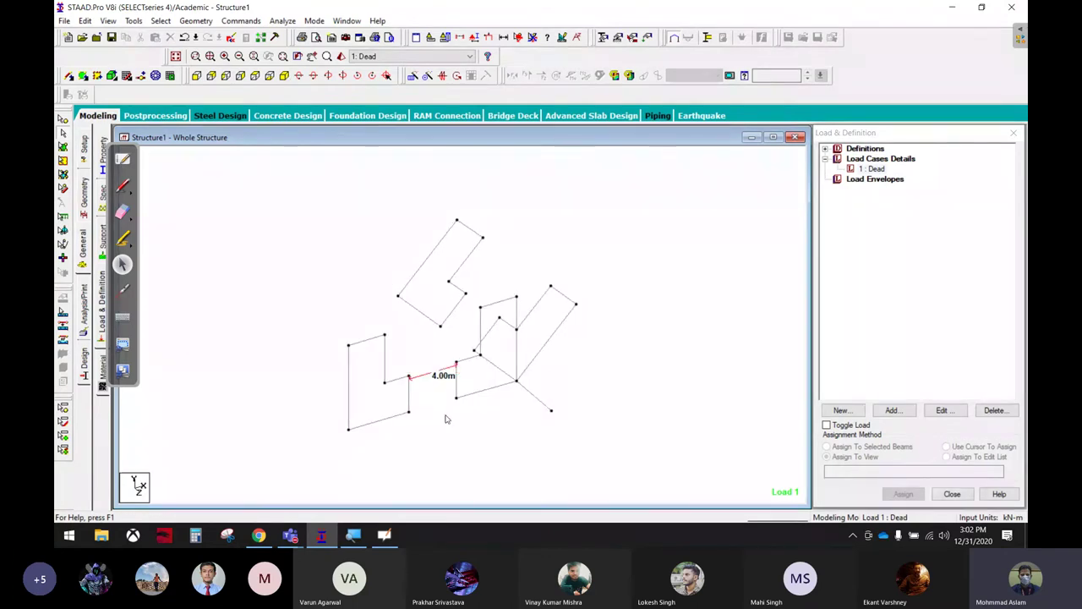
click(535, 401)
key(Delete)
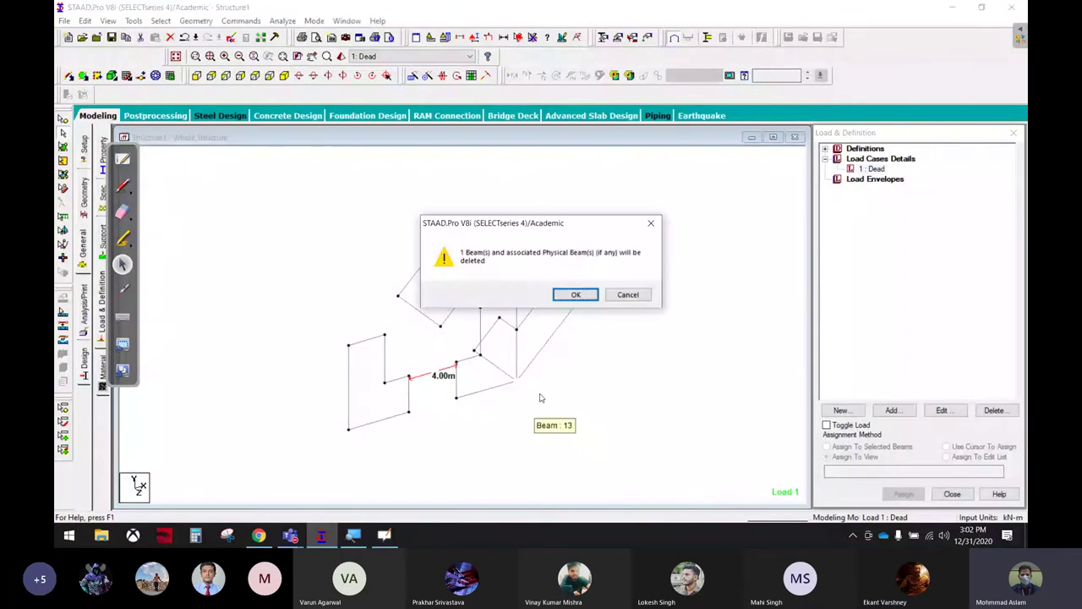
key(Return)
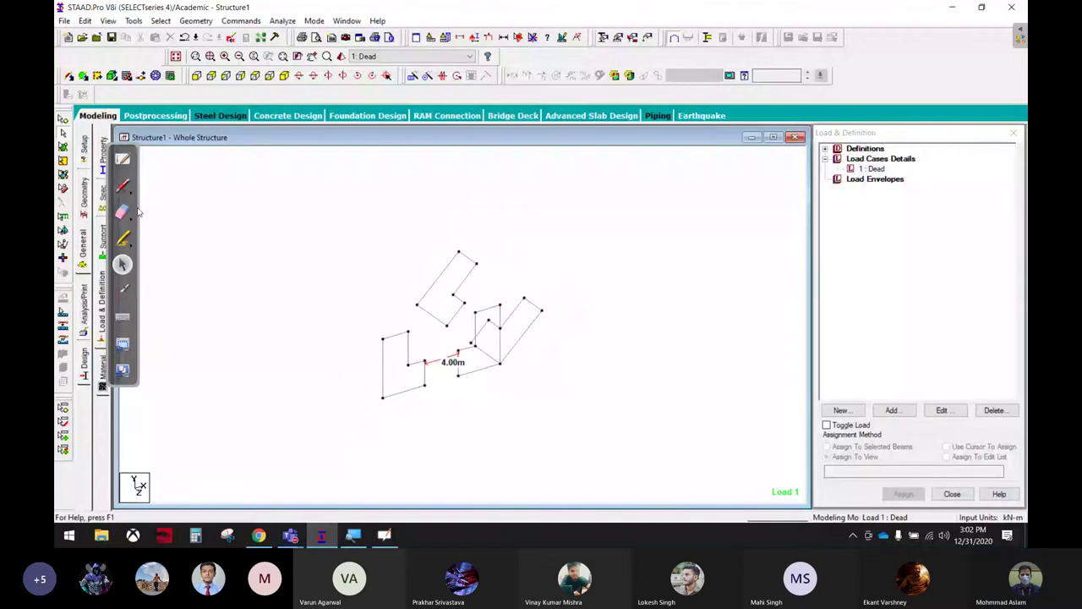
Erase the screen annotations and reopen Rotate with the angle set to 90.
click(123, 211)
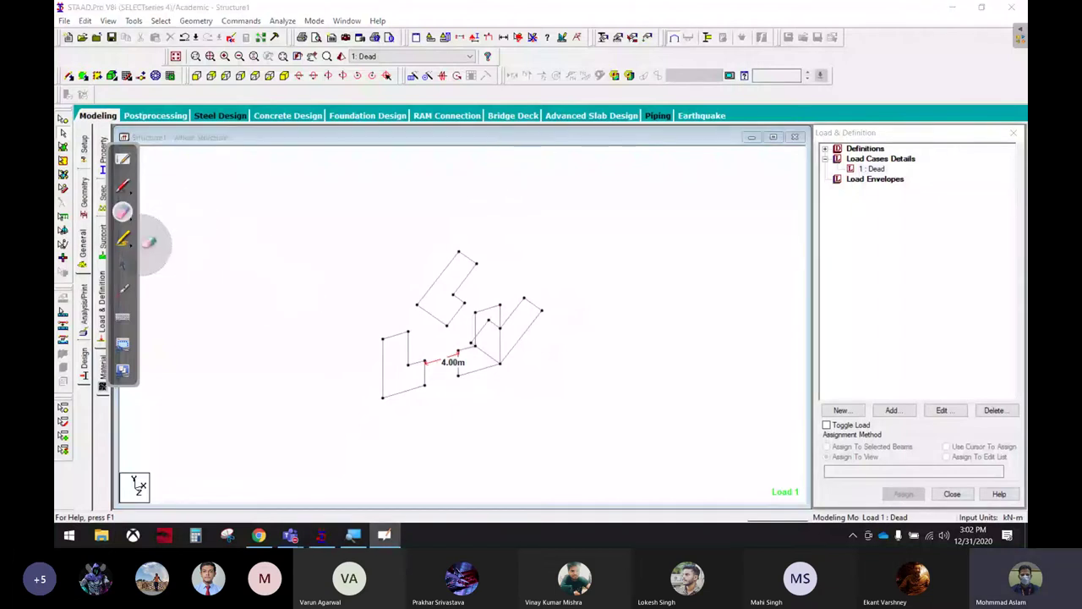
click(122, 264)
click(457, 75)
text(90)
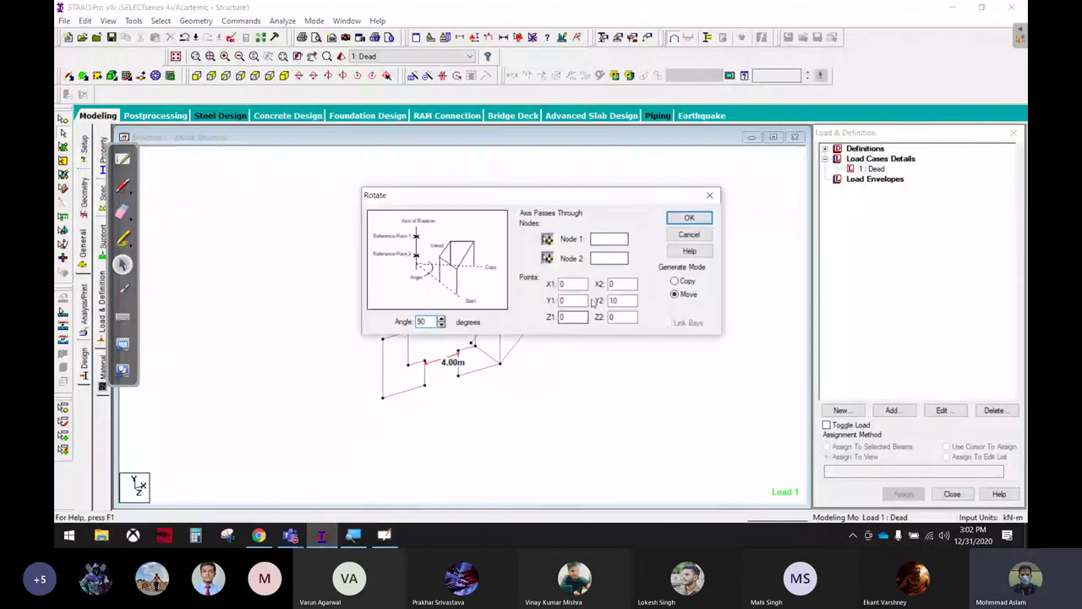
Circle the axis point fields, cancel Rotate, and display the Nodes and Beams tables.
click(123, 185)
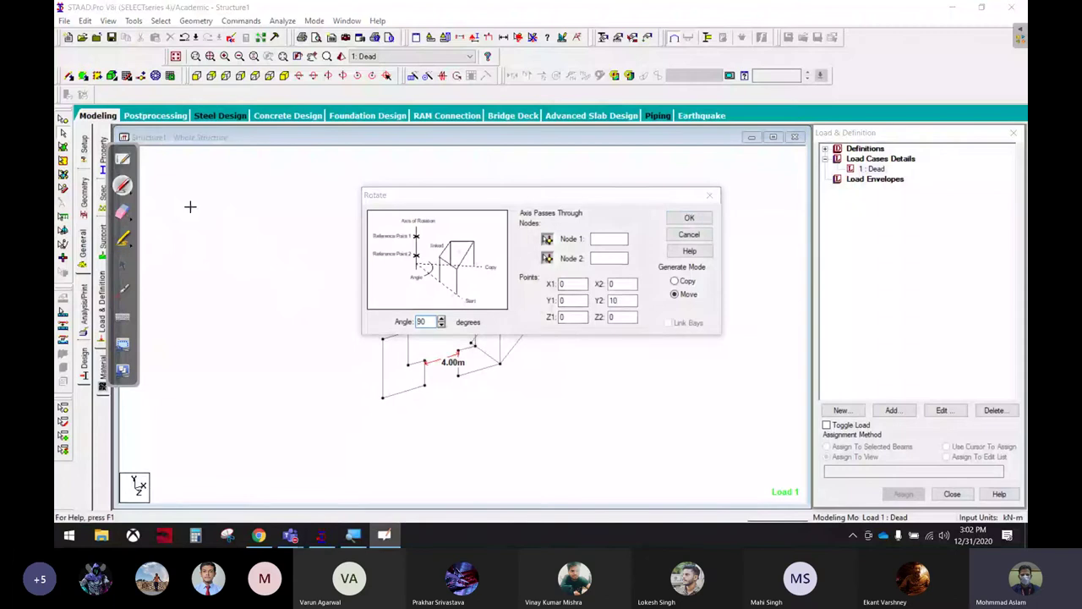
mouse_move(544, 286)
mouse_down()
mouse_move(544, 309)
mouse_move(592, 329)
mouse_move(641, 304)
mouse_move(641, 271)
mouse_move(551, 269)
mouse_up()
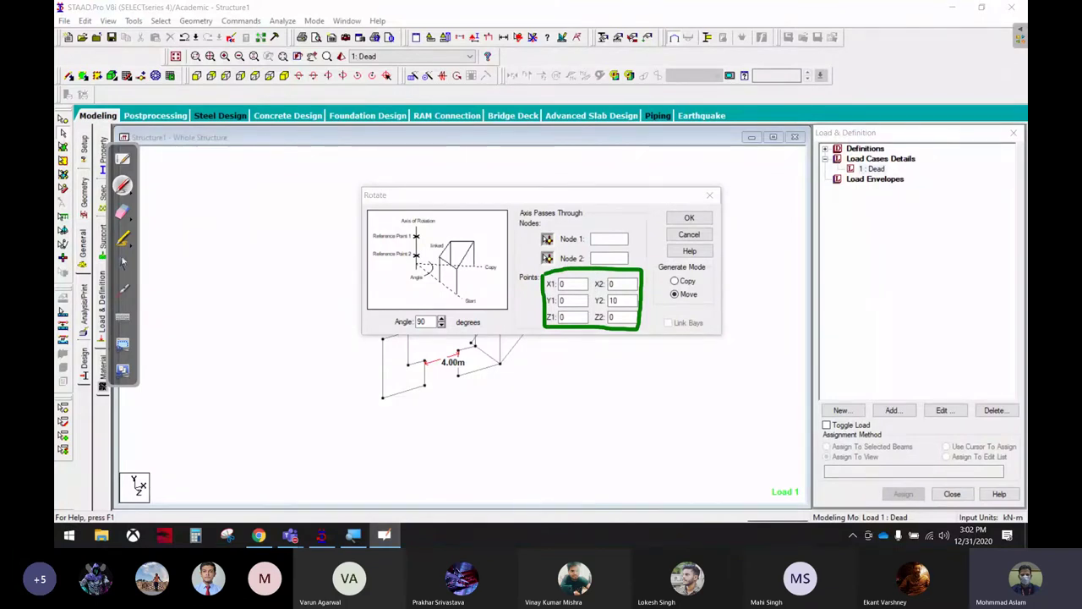
click(710, 194)
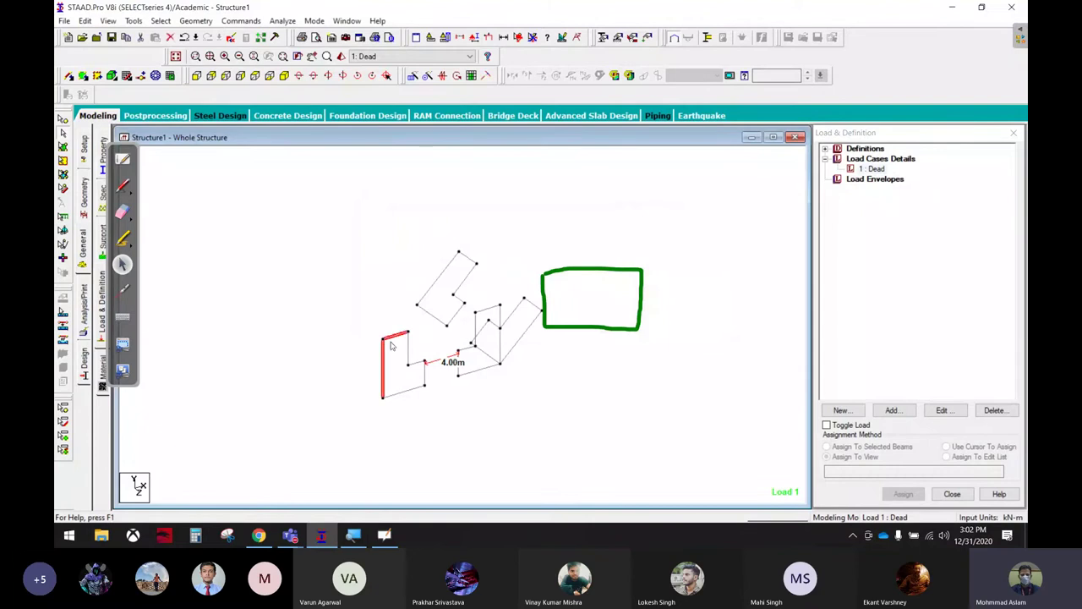
click(83, 192)
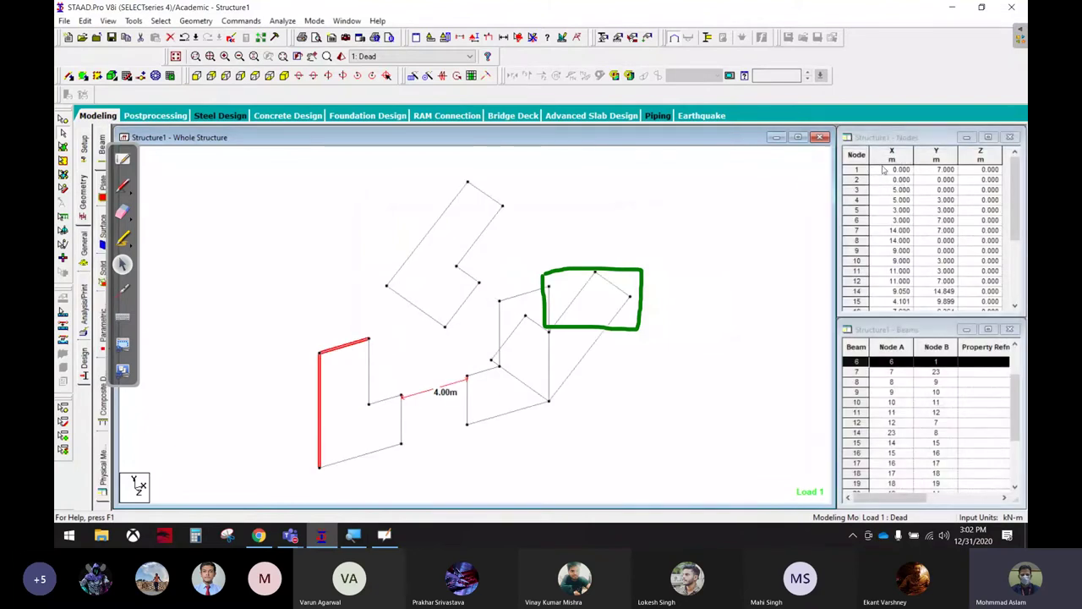
Select node 1 at the top of the left frame, erase the green box, and reopen Rotate.
click(61, 119)
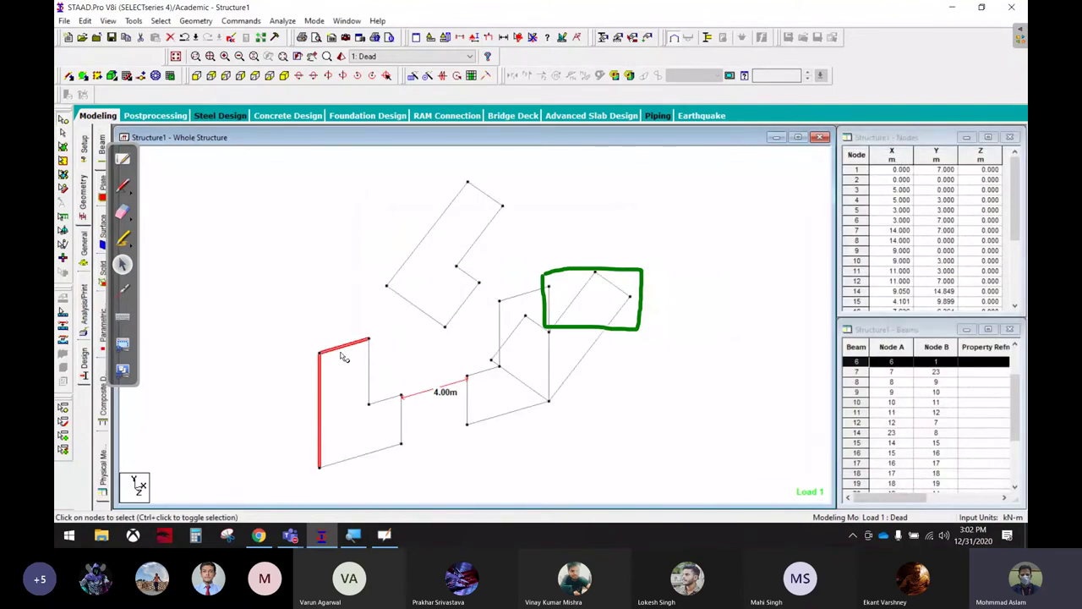
click(321, 354)
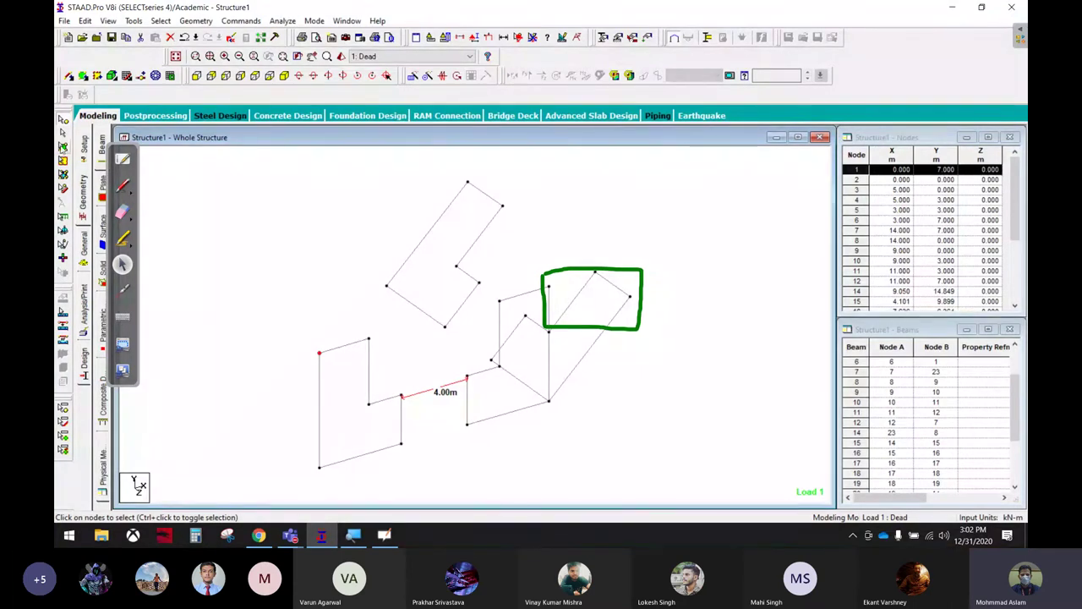
click(123, 212)
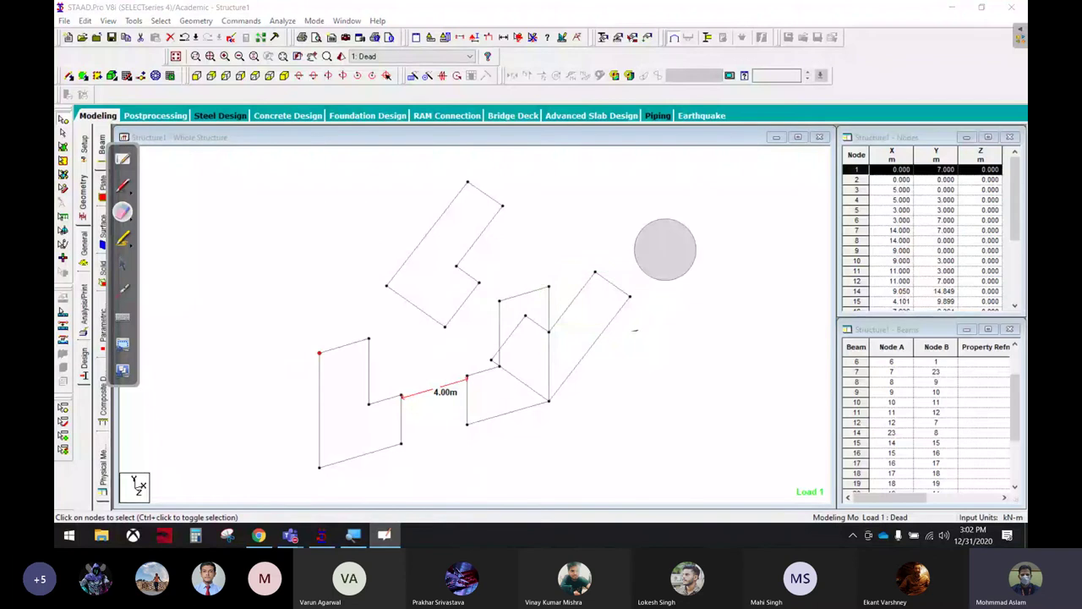
click(604, 314)
click(122, 265)
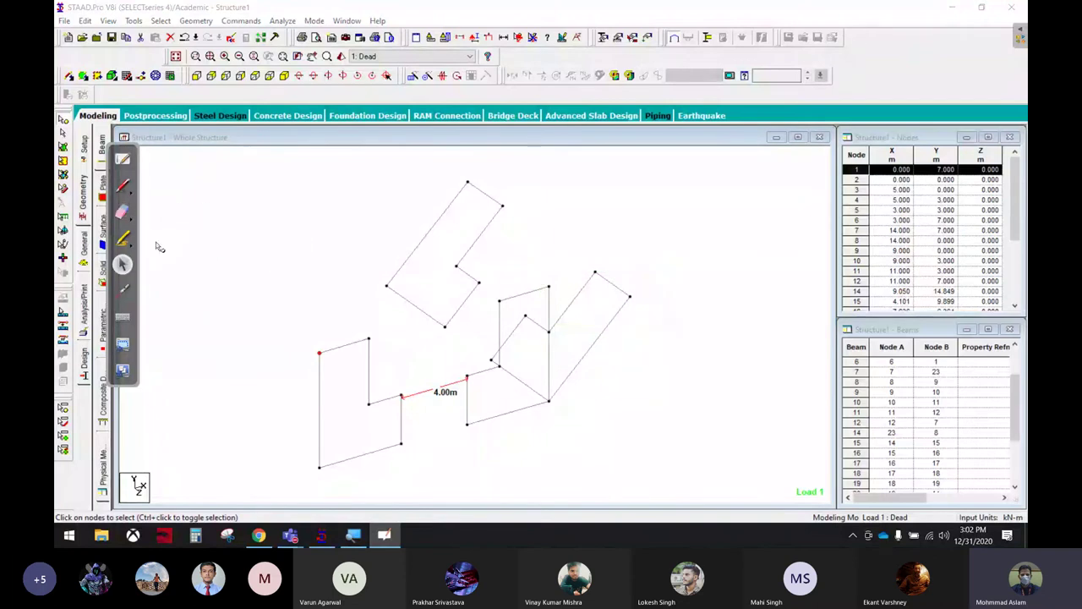
click(457, 76)
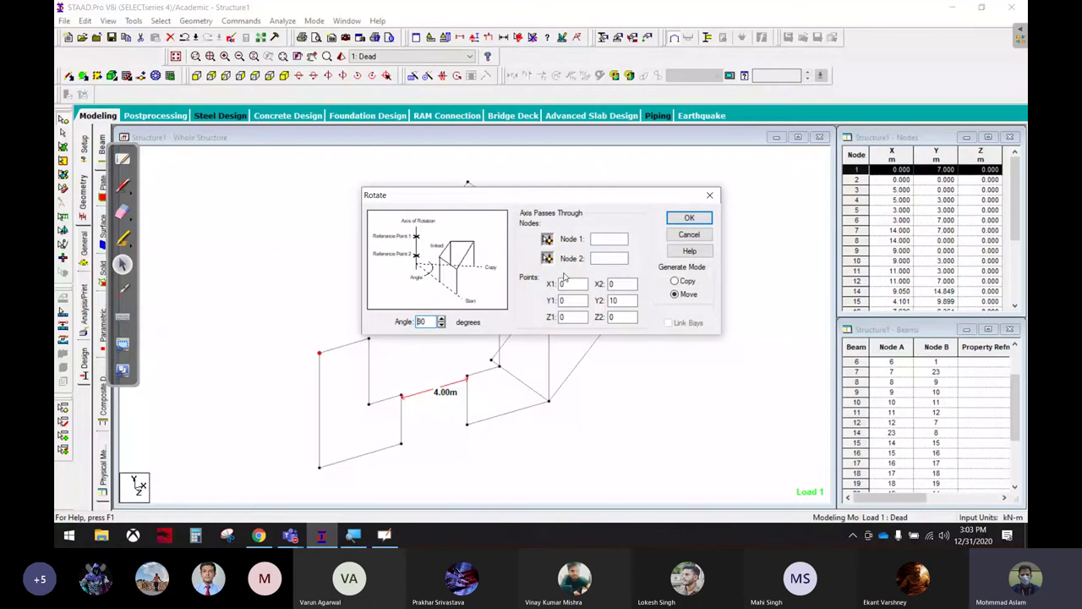
Enter a 90° angle, view the Rotate help, then close the dialog without applying.
text(90)
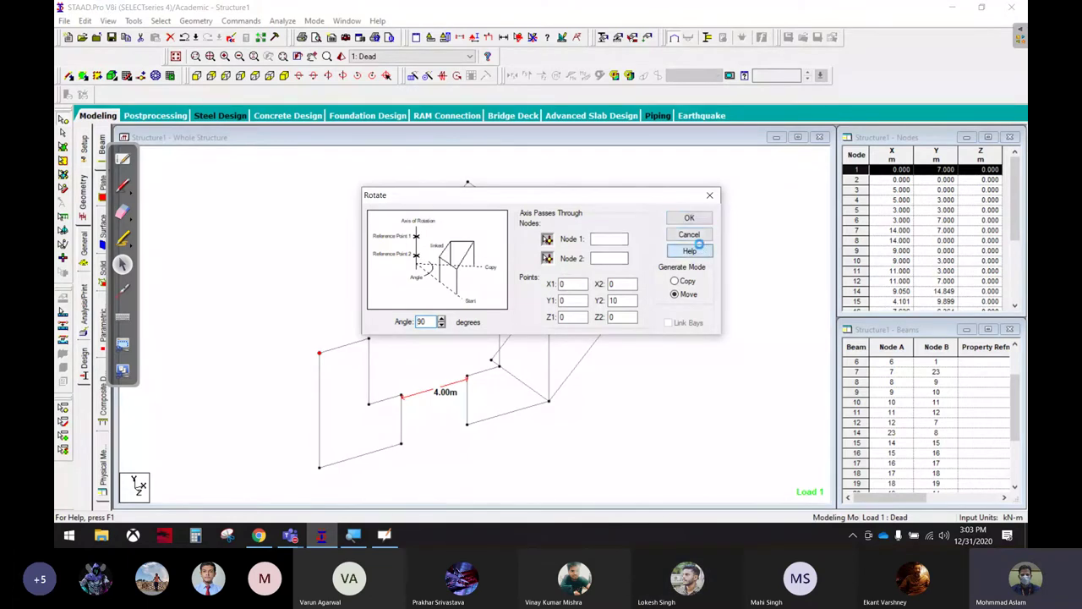
click(697, 250)
click(635, 73)
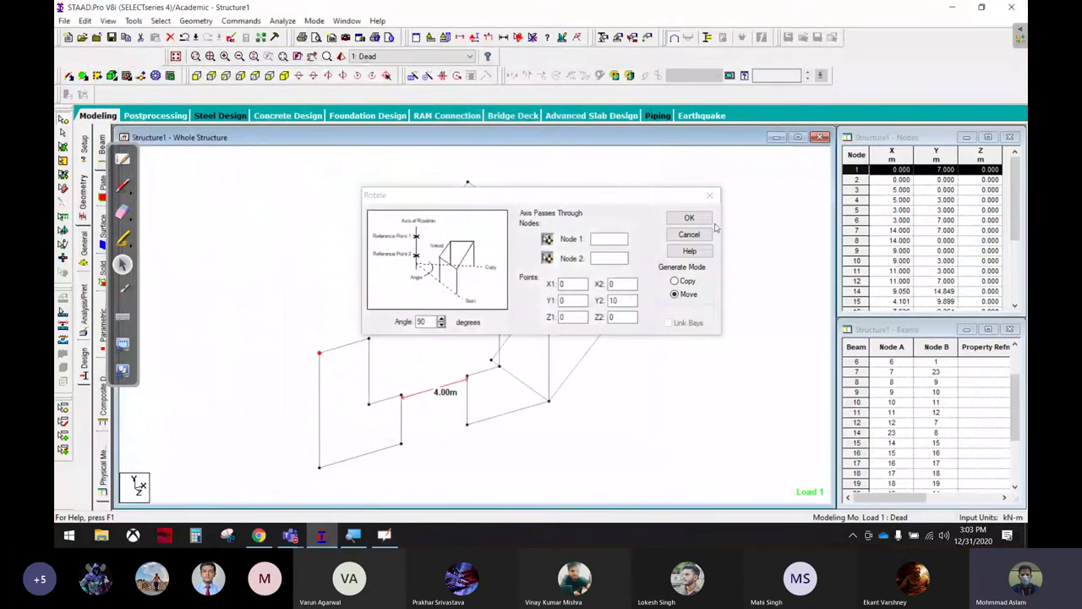
click(689, 218)
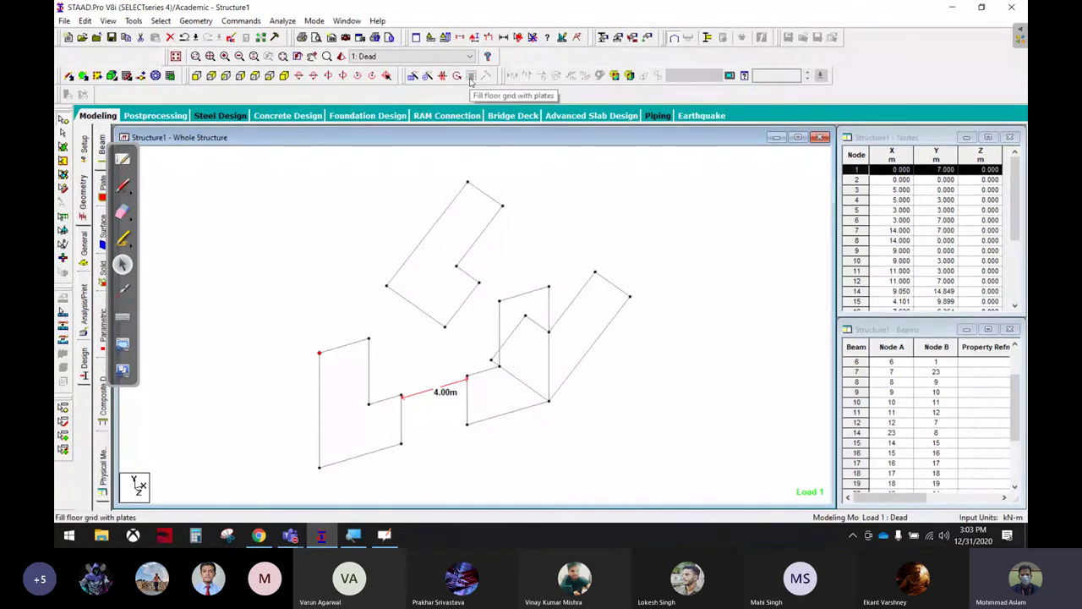
click(123, 184)
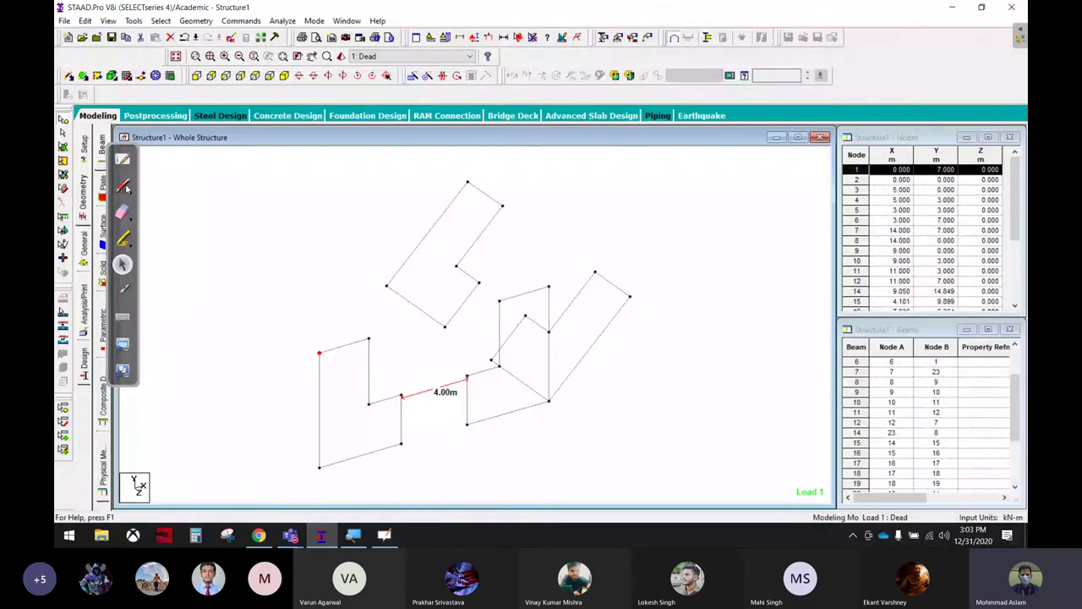
drag(473, 78, 474, 233)
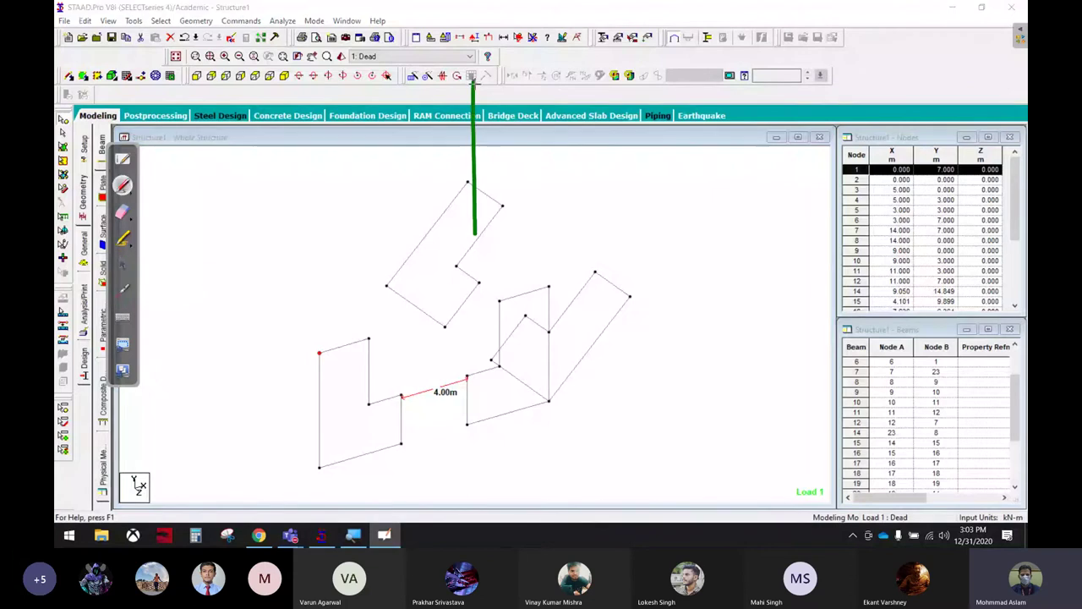
mouse_move(465, 99)
mouse_down()
mouse_move(474, 81)
mouse_move(485, 99)
mouse_up()
click(124, 267)
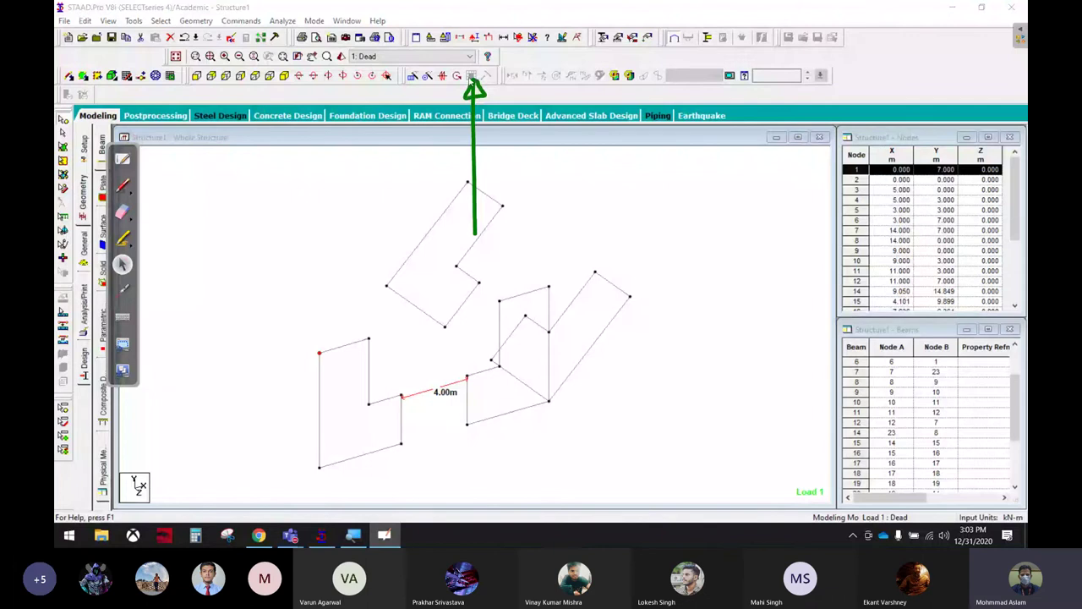
click(474, 88)
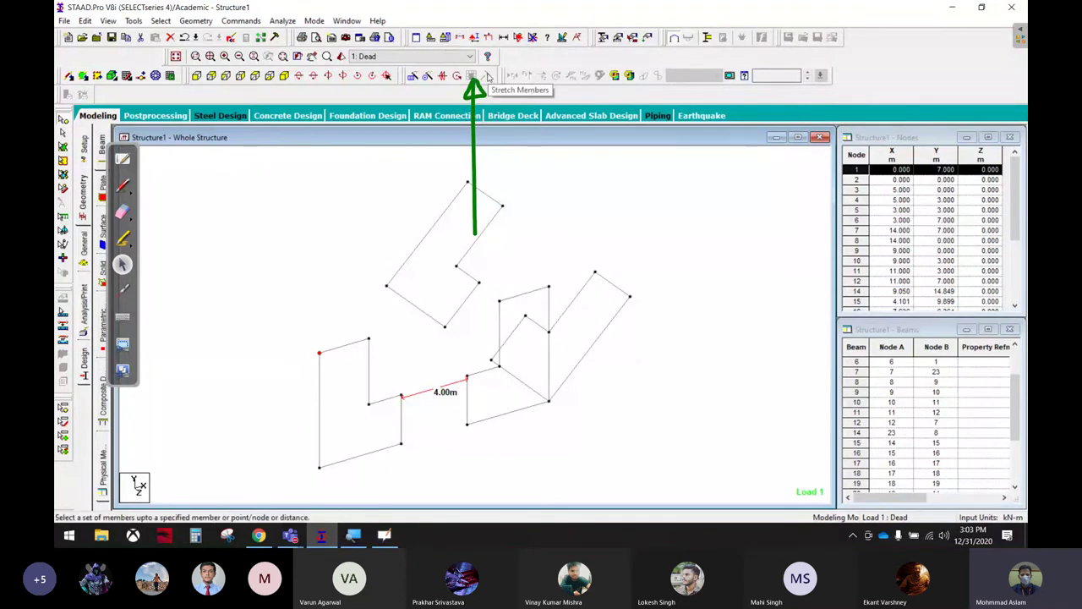
key(ctrl+shift+e)
click(478, 142)
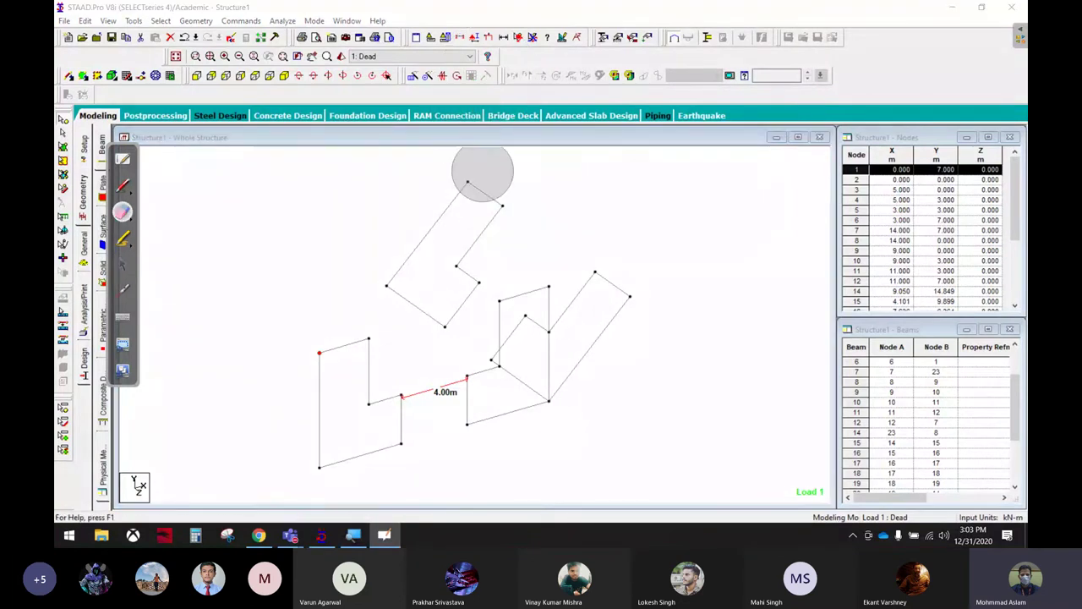
click(124, 265)
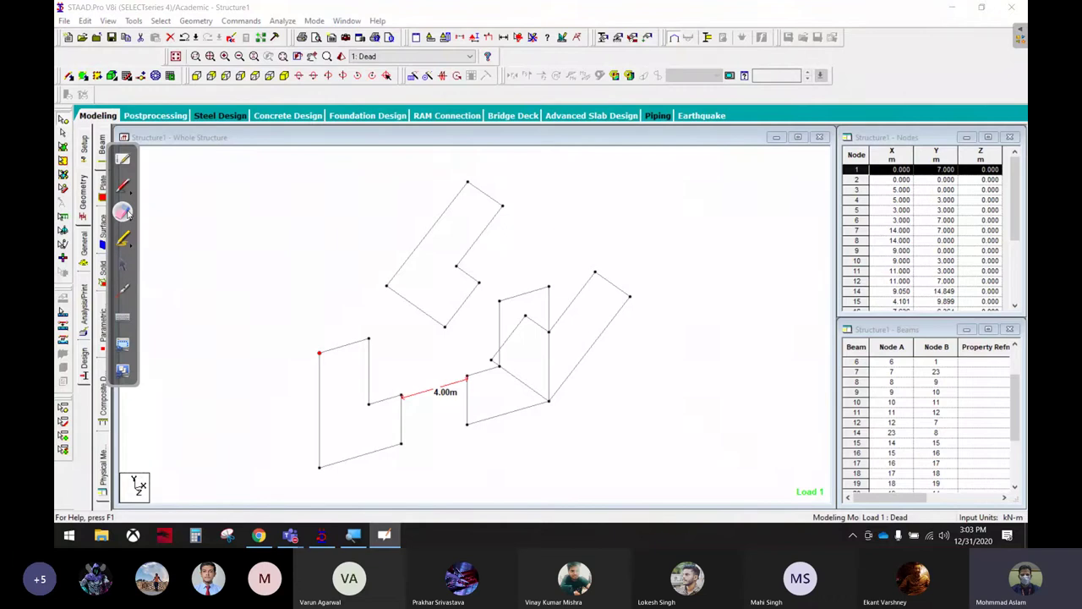
click(481, 364)
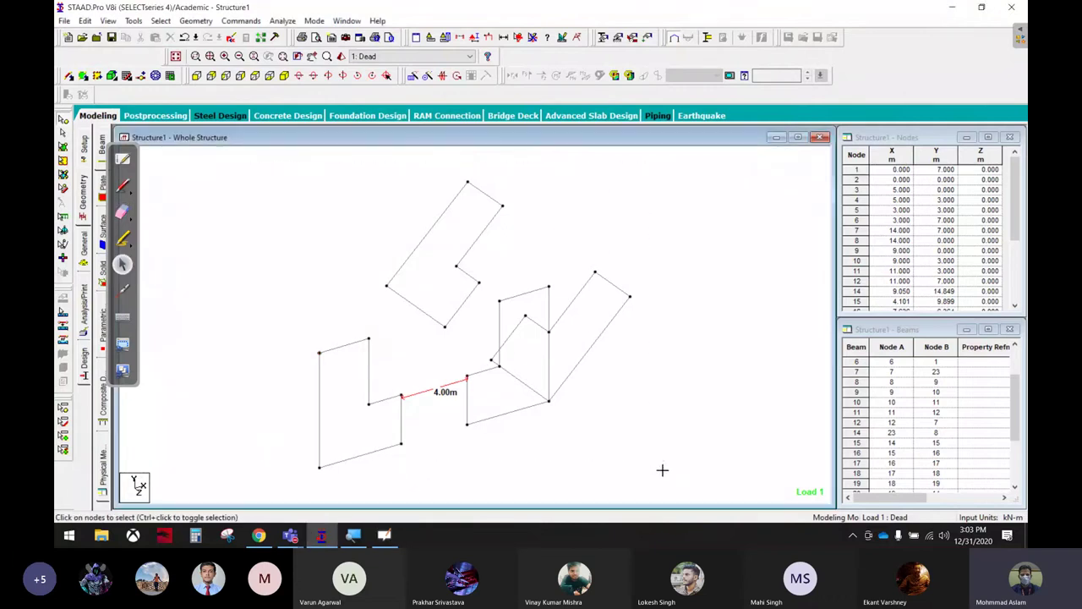
key(ctrl+a)
Delete all 23 old nodes and draw beams through (0,8), (0,0), (8,0), (8,7), (1,7).
key(Delete)
key(Return)
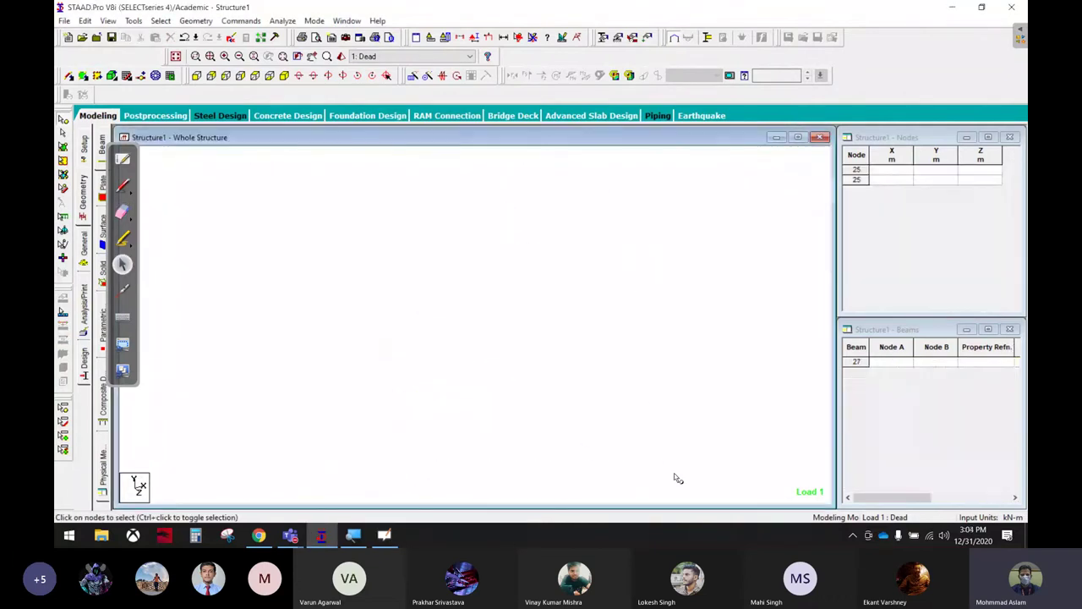
click(127, 75)
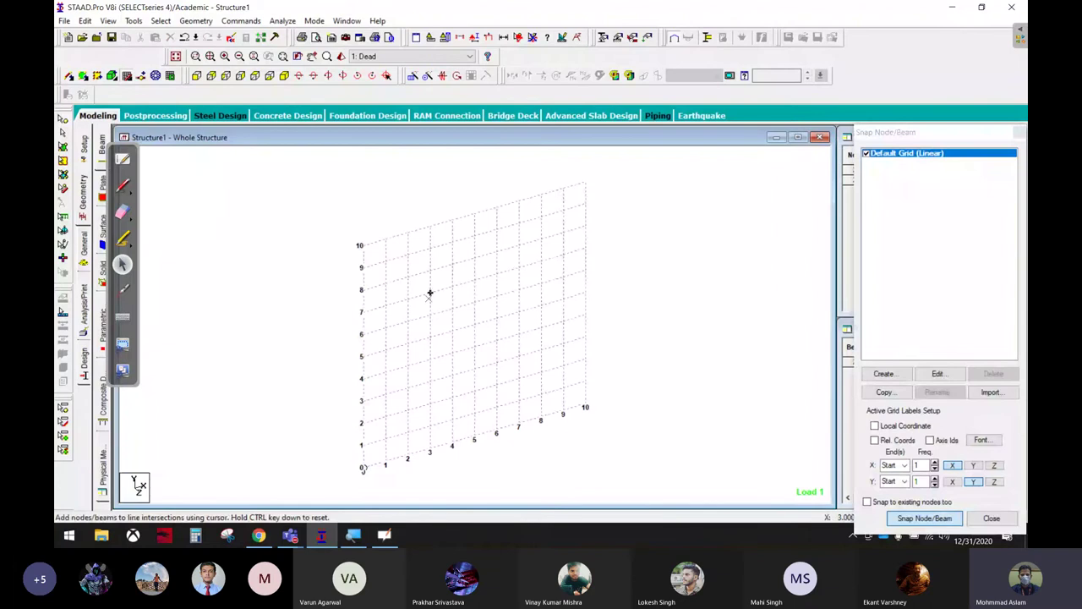
click(362, 290)
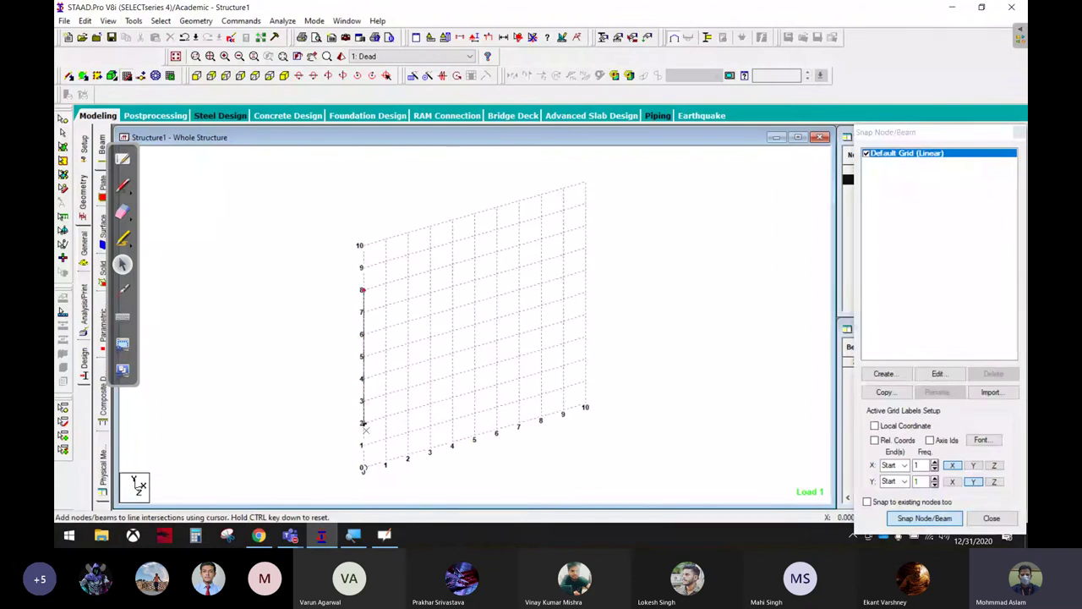
click(362, 468)
click(541, 418)
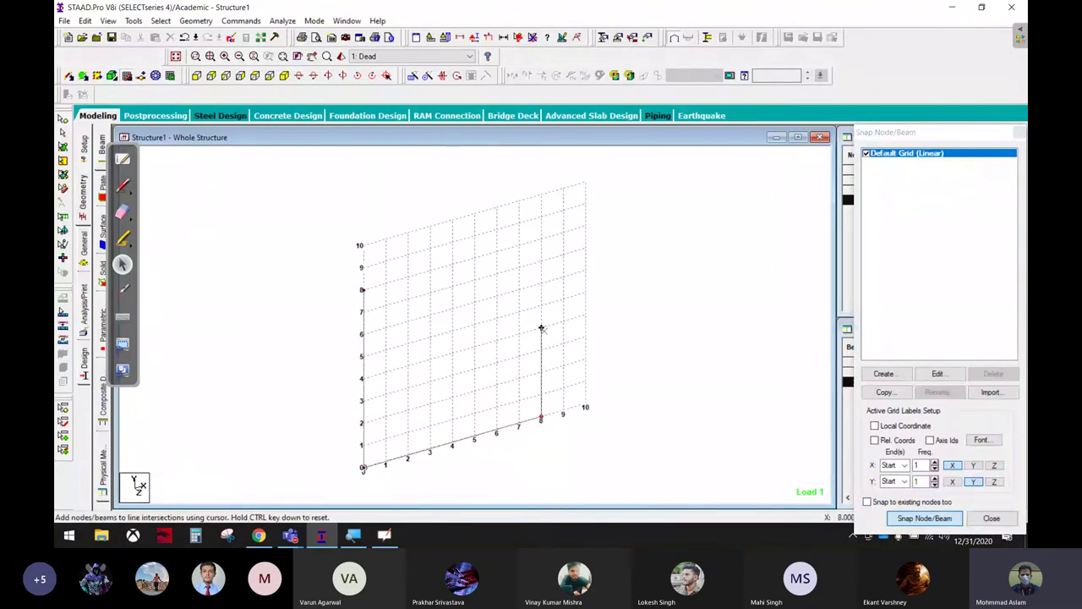
click(541, 262)
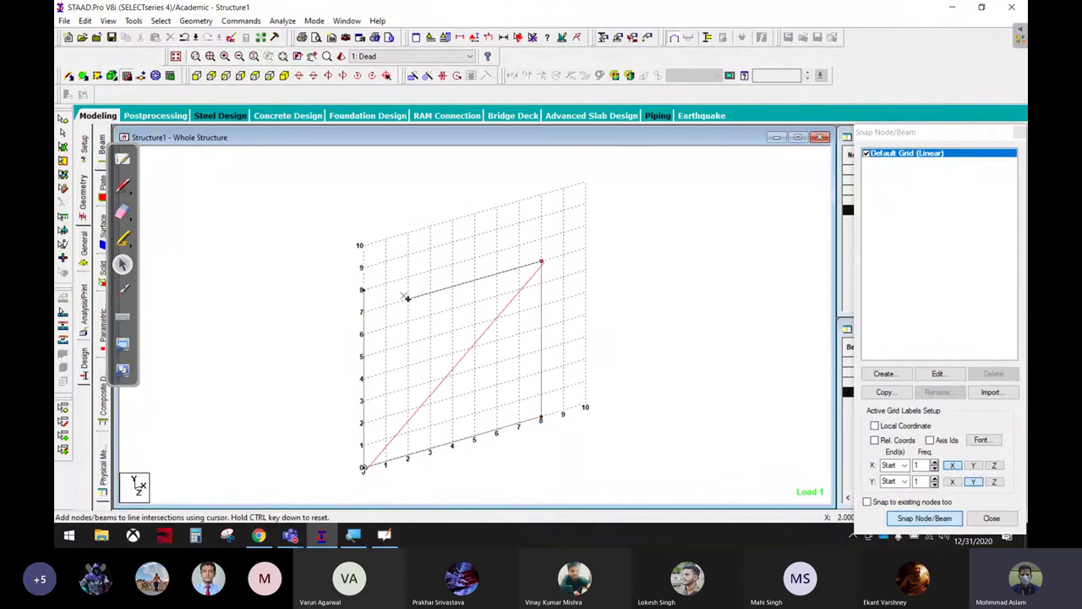
click(385, 305)
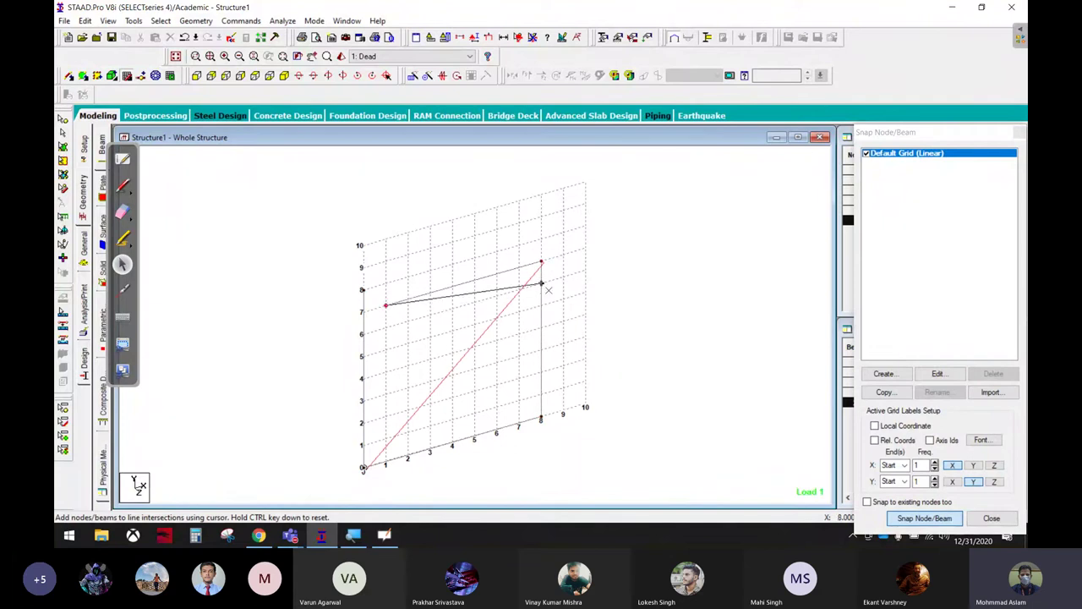
key(Escape)
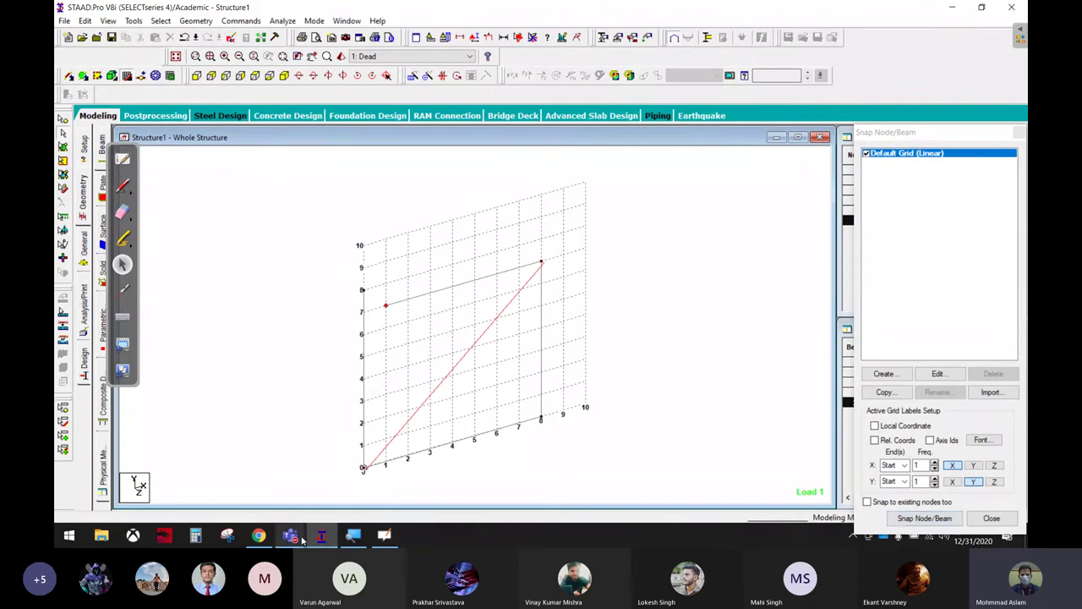
Mute the microphone in the meeting call and return to the structure window.
click(290, 535)
click(433, 479)
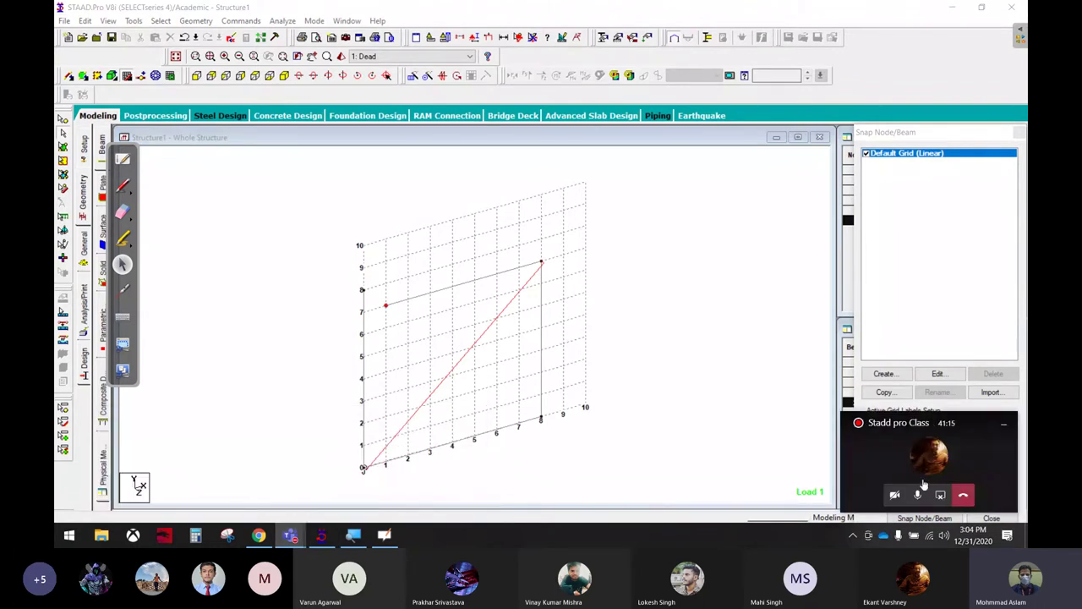
click(918, 498)
click(674, 341)
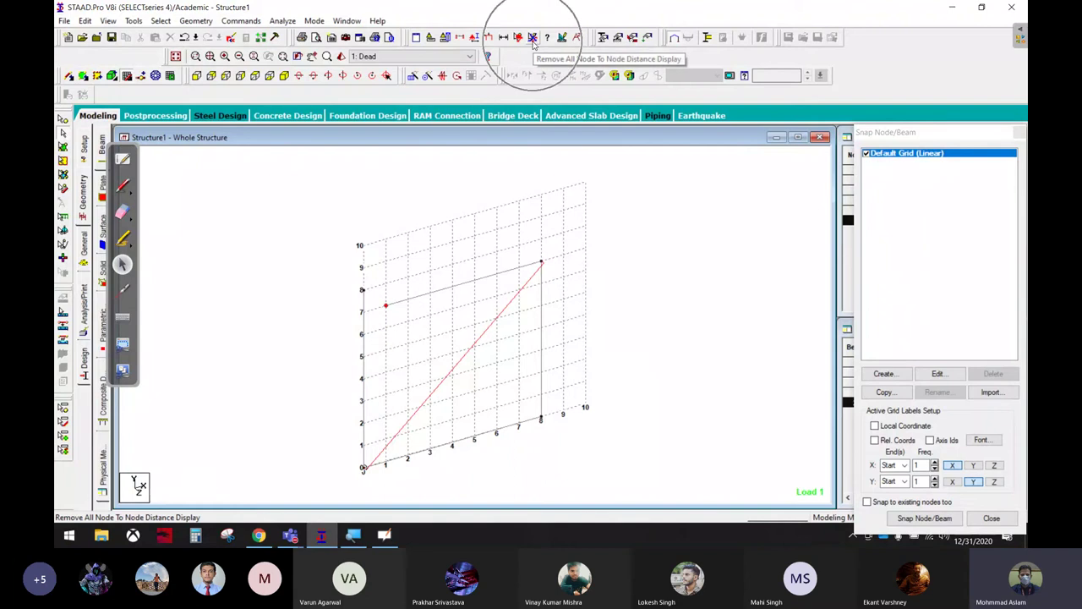
Clear the distance line, close the Snap Node/Beam grid, and show the front view.
click(533, 41)
click(157, 74)
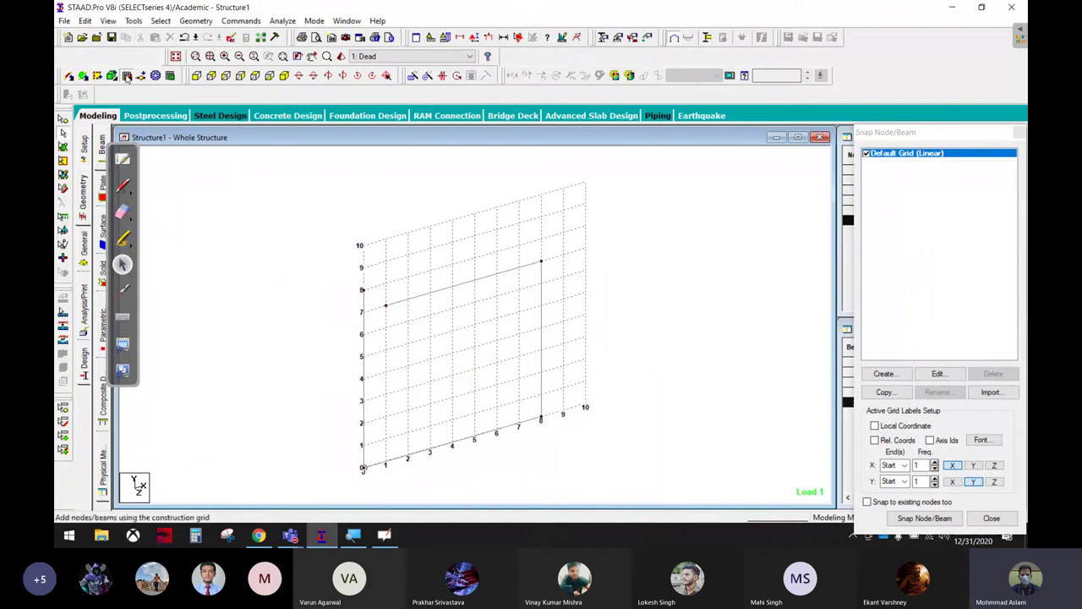
click(196, 76)
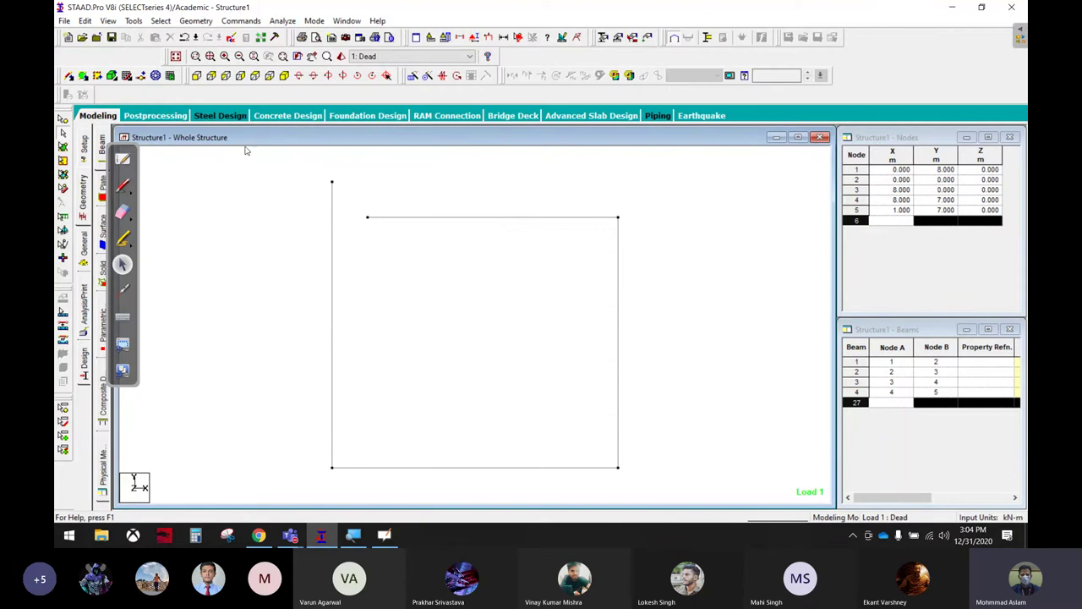
Circle the left end of the top beam with a green sketch, then erase it.
click(122, 187)
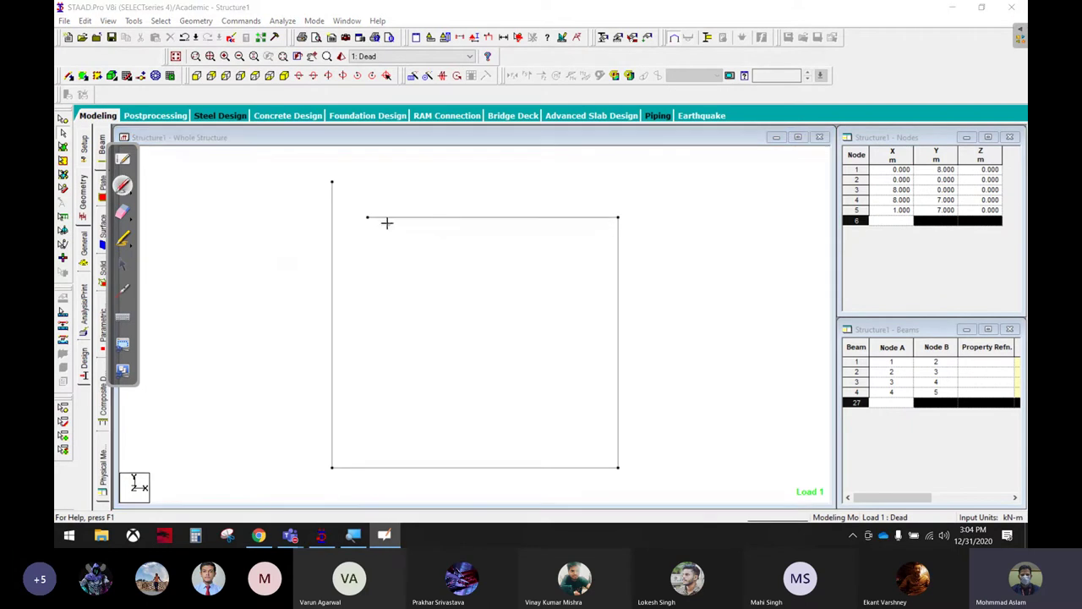
mouse_move(374, 203)
mouse_down()
mouse_move(324, 206)
mouse_move(393, 221)
mouse_move(369, 200)
mouse_up()
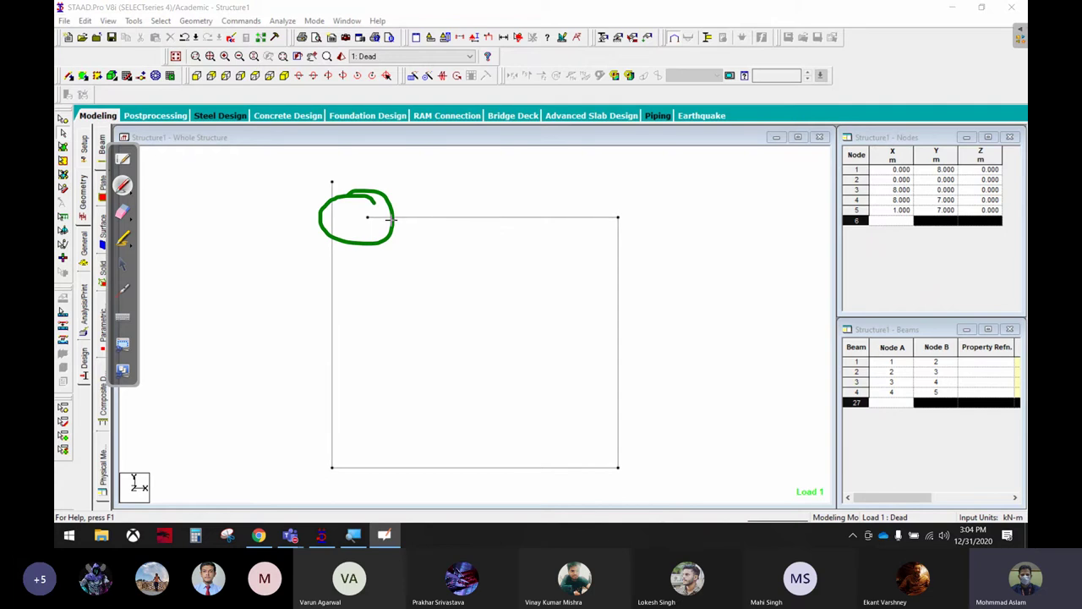
mouse_move(362, 214)
mouse_down()
mouse_move(372, 215)
mouse_move(330, 217)
mouse_up()
click(123, 211)
mouse_move(360, 219)
mouse_down()
mouse_move(287, 243)
mouse_move(441, 330)
mouse_up()
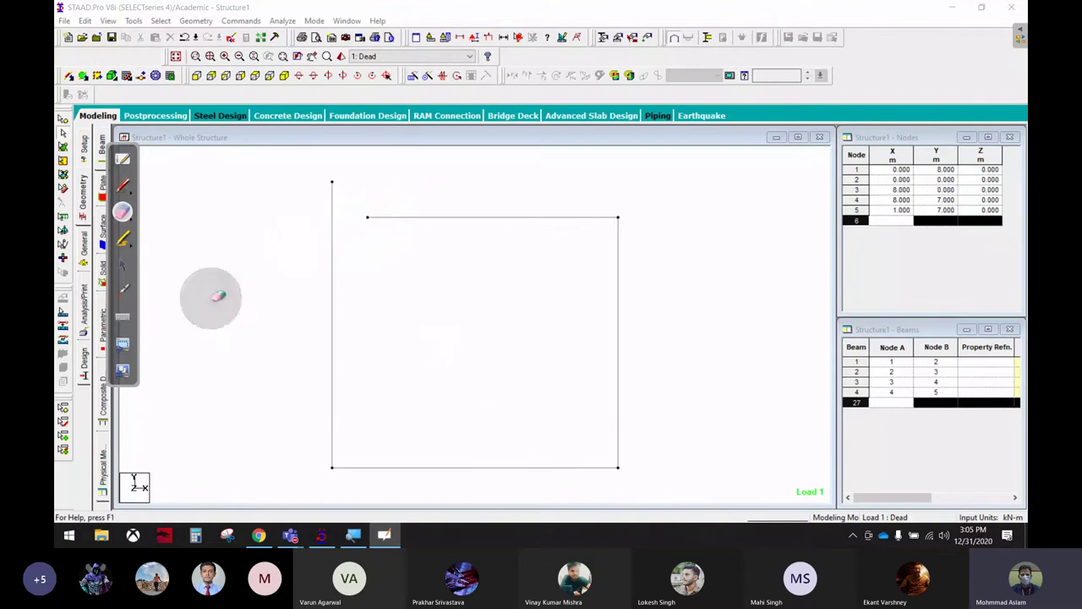
click(123, 264)
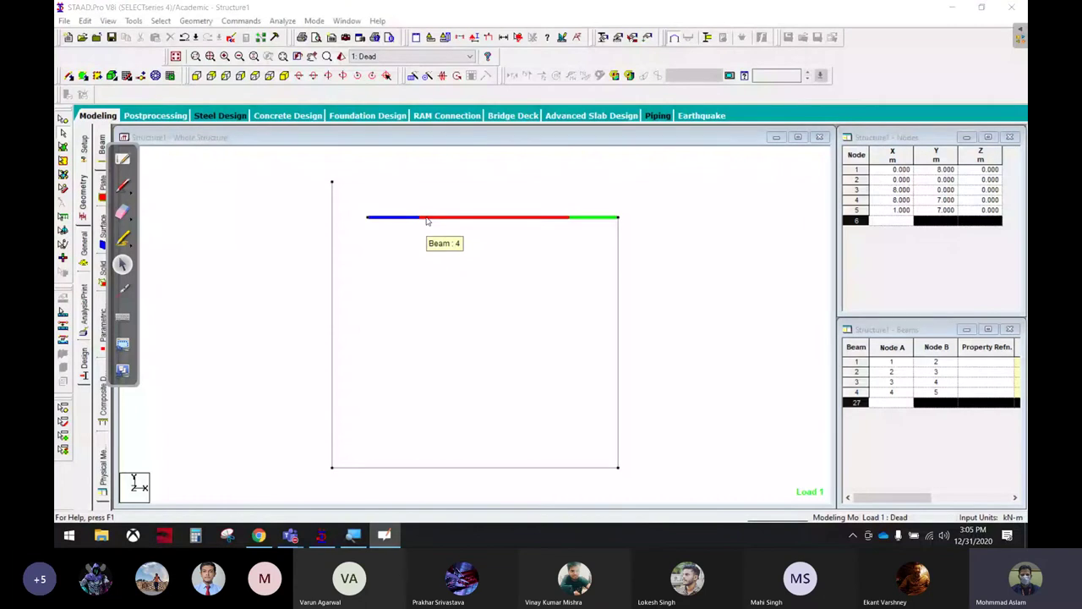
Stretch beam 4 to the existing left column, beam 1, creating node 6 at (0, 7).
click(427, 219)
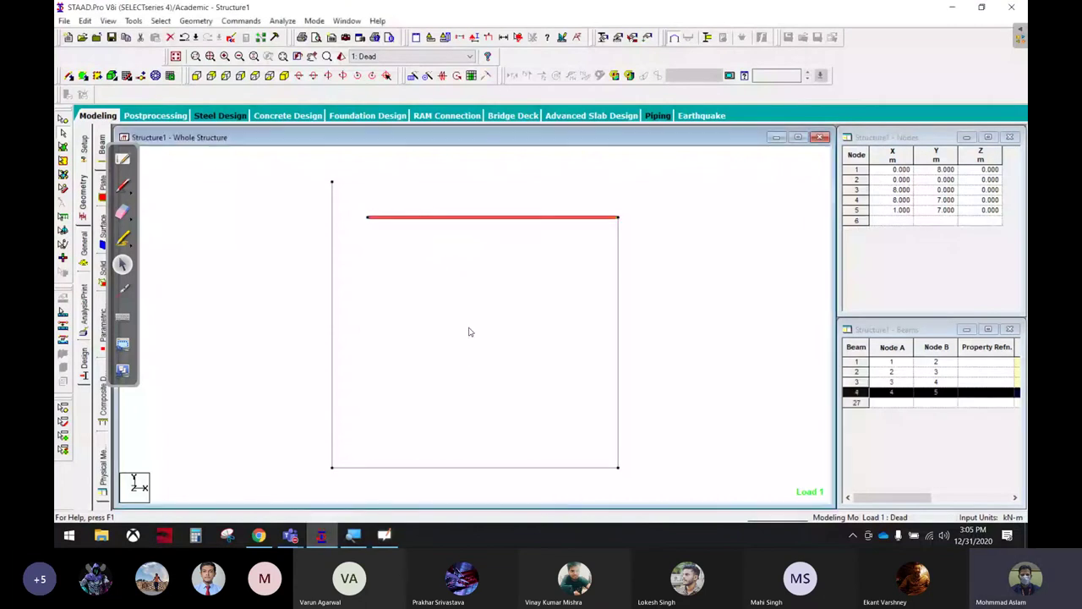
click(489, 78)
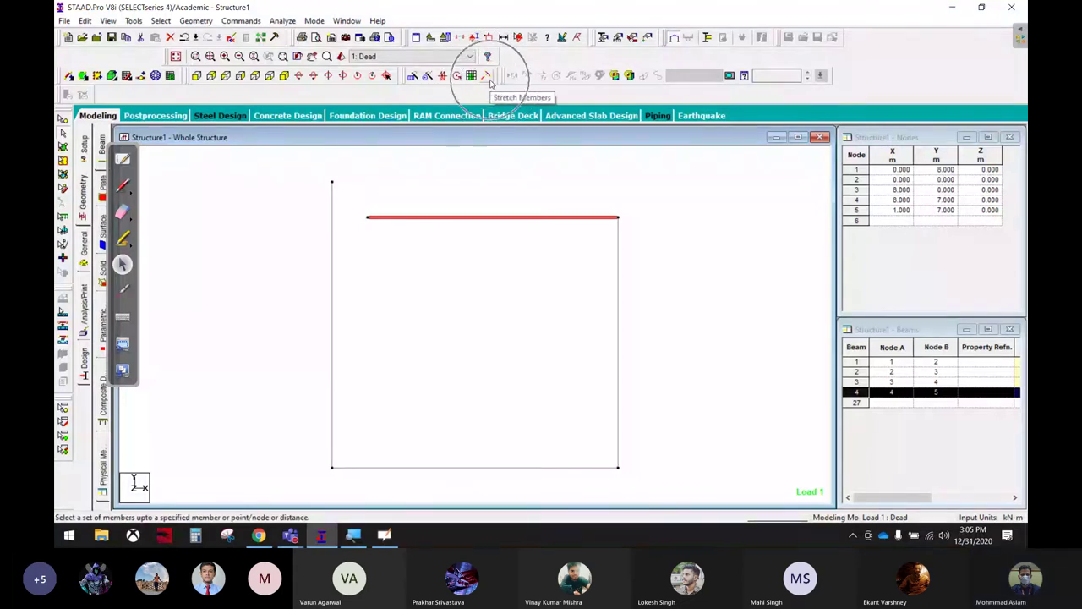
click(489, 78)
click(489, 78)
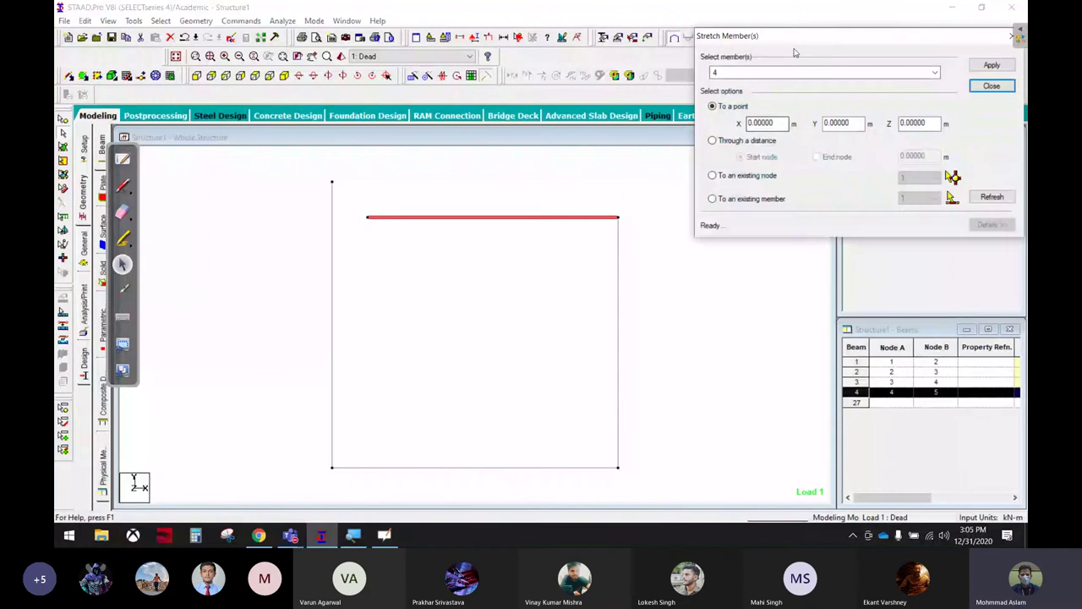
mouse_move(799, 34)
mouse_down()
mouse_move(660, 32)
mouse_move(600, 9)
mouse_up()
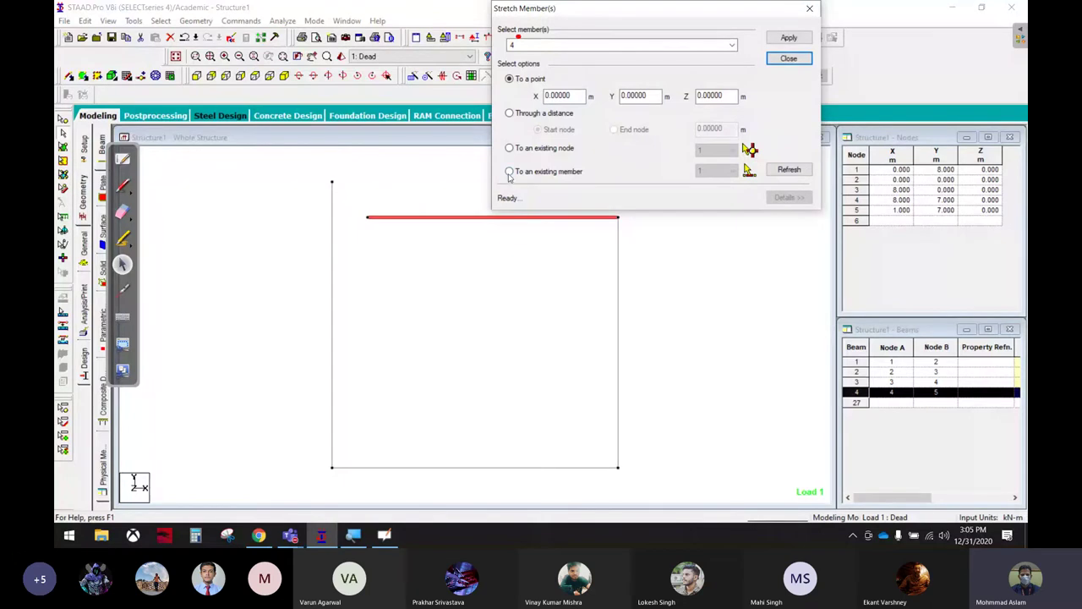
click(510, 172)
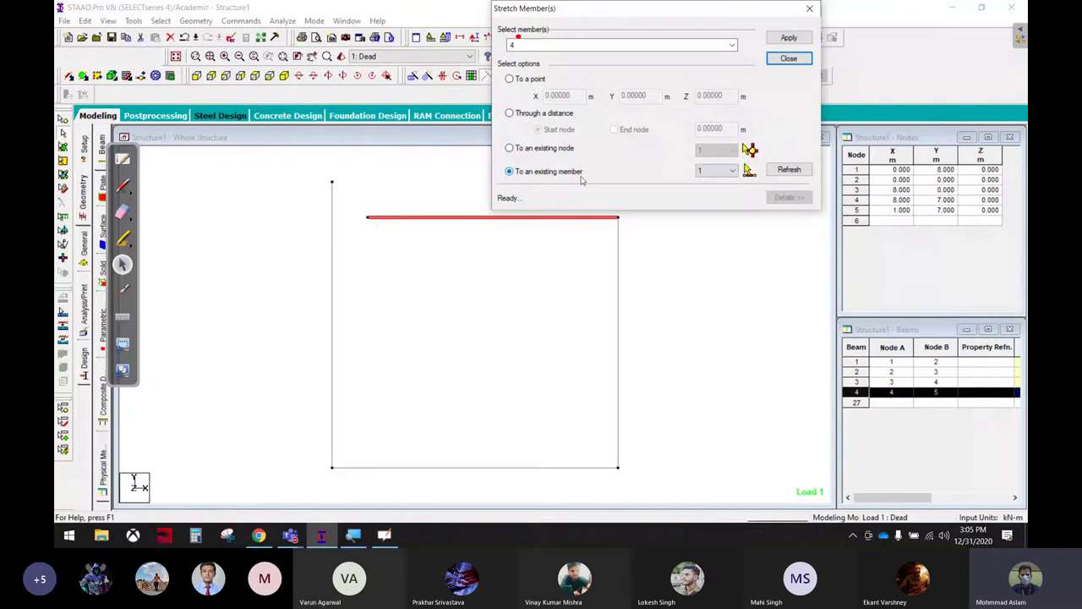
click(749, 171)
click(749, 172)
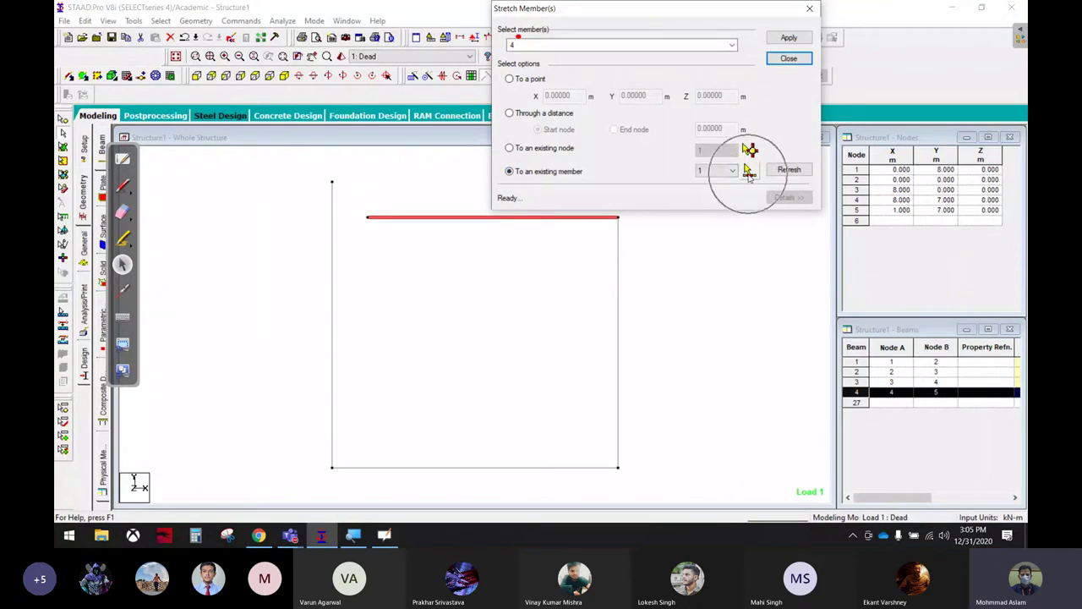
click(331, 226)
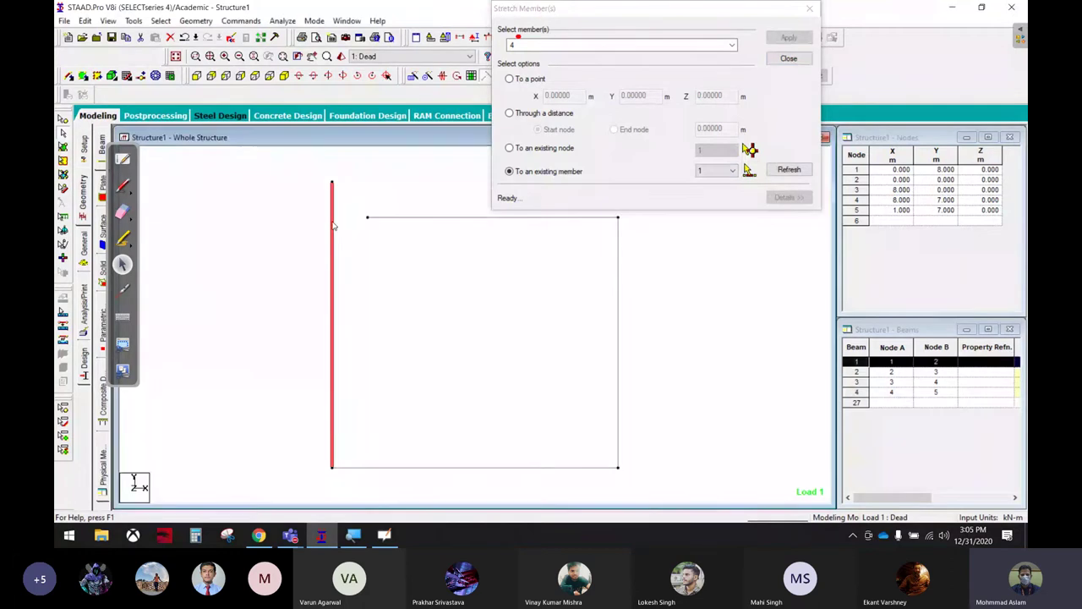
key(Return)
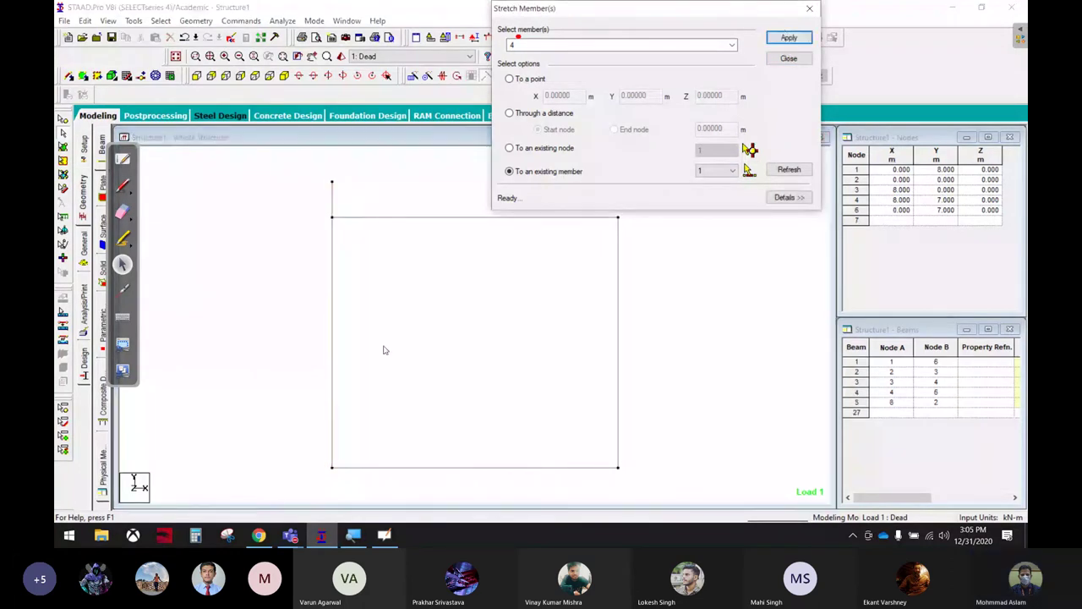
click(788, 59)
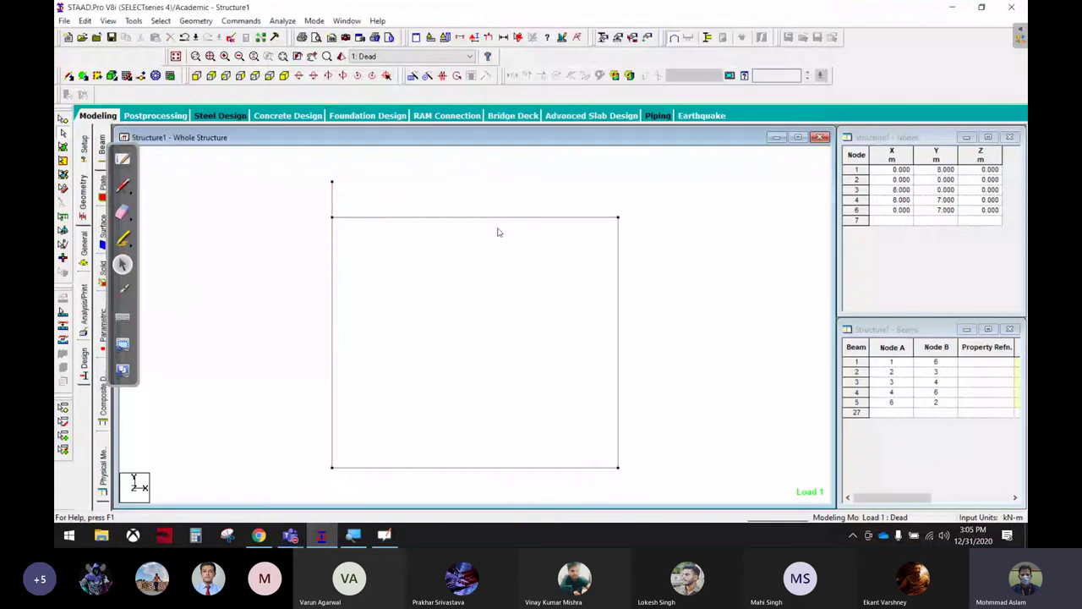
Undo the stretch, reselect beam 4 and sketch a leftward arrow labelled -x.
key(ctrl+z)
click(499, 218)
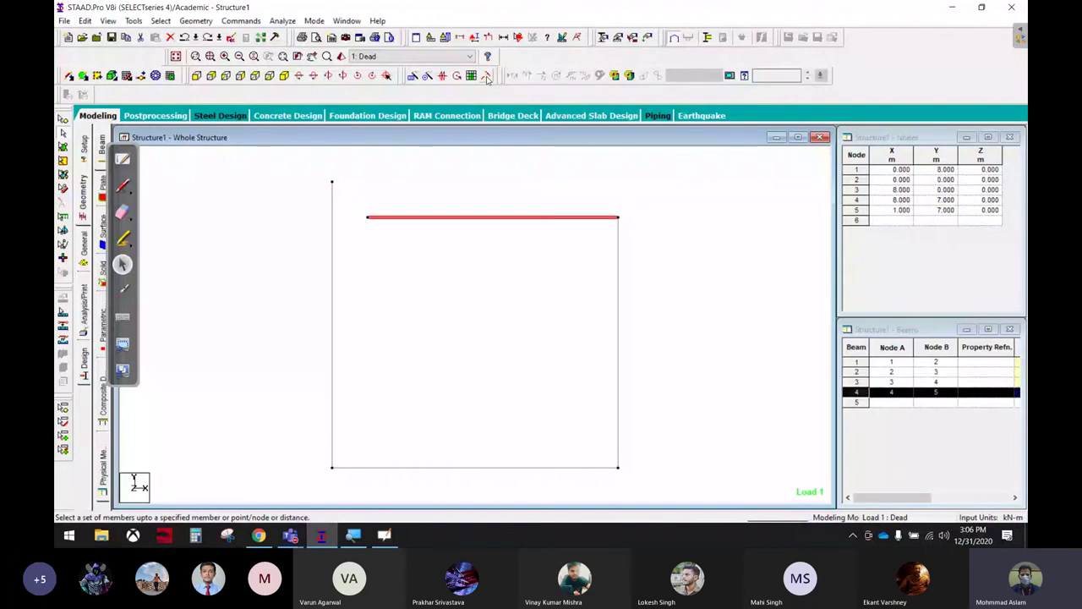
click(487, 77)
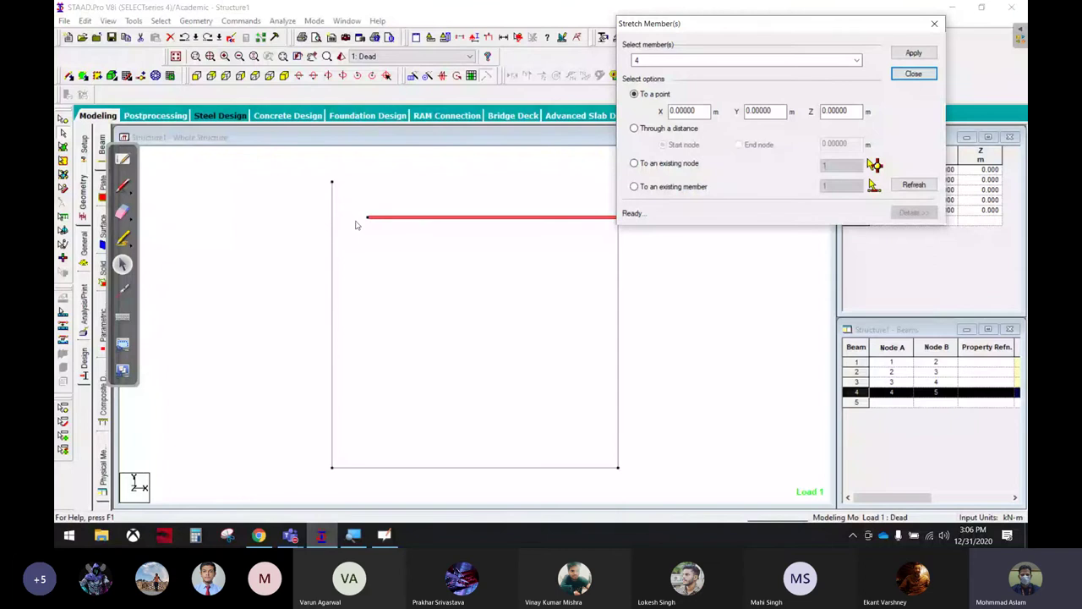
click(123, 185)
mouse_move(457, 250)
mouse_down()
mouse_move(303, 233)
mouse_move(311, 279)
mouse_up()
drag(222, 298, 222, 329)
drag(274, 303, 275, 325)
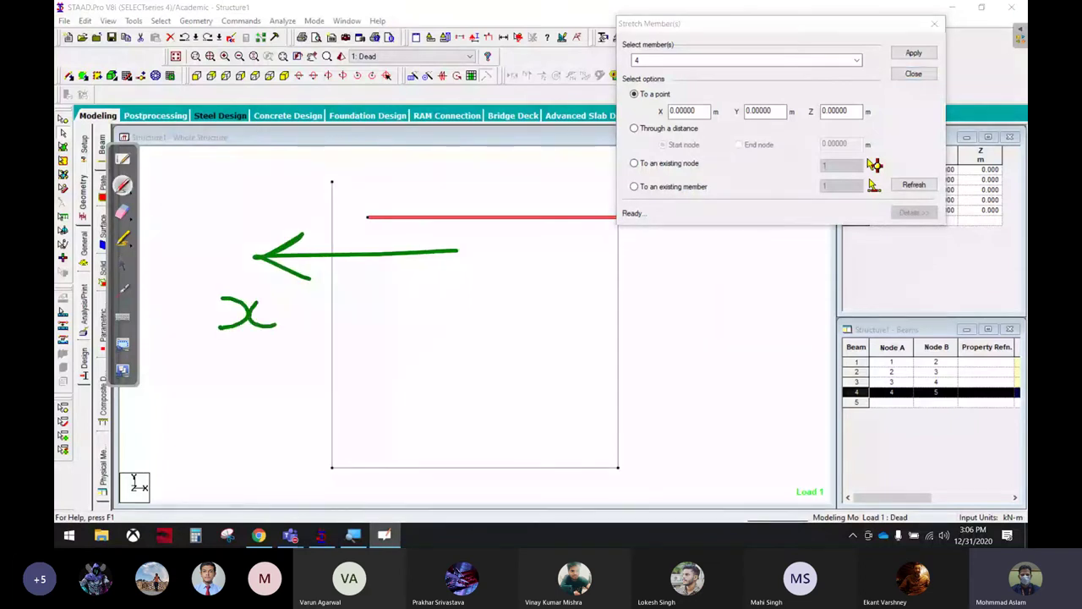
drag(191, 322, 234, 321)
click(122, 264)
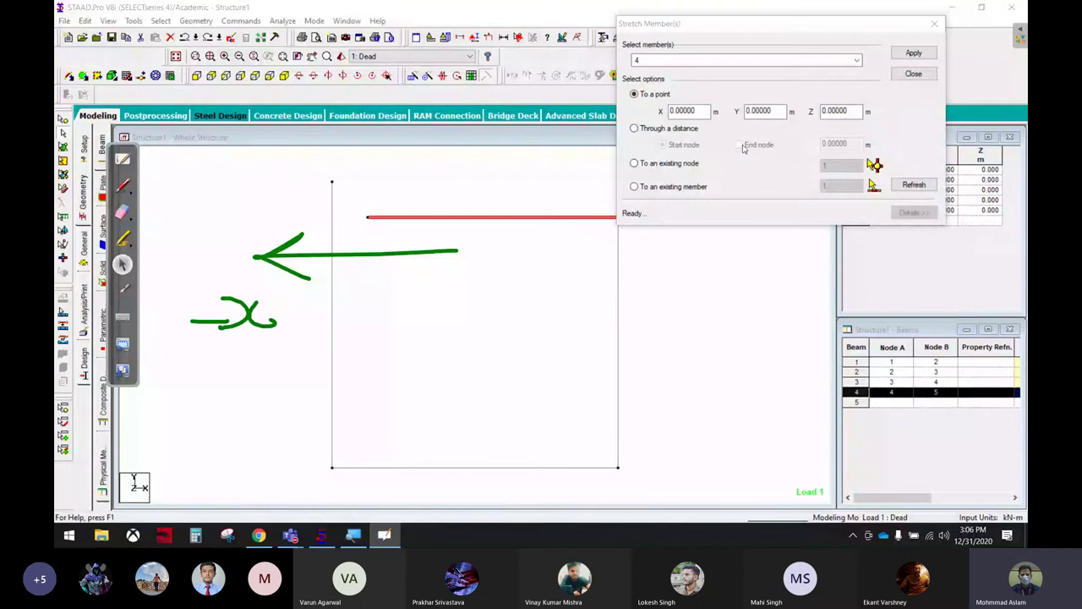
Try stretching beam 4 to the point X = -1.
double_click(685, 111)
key(BackSpace)
text(-1)
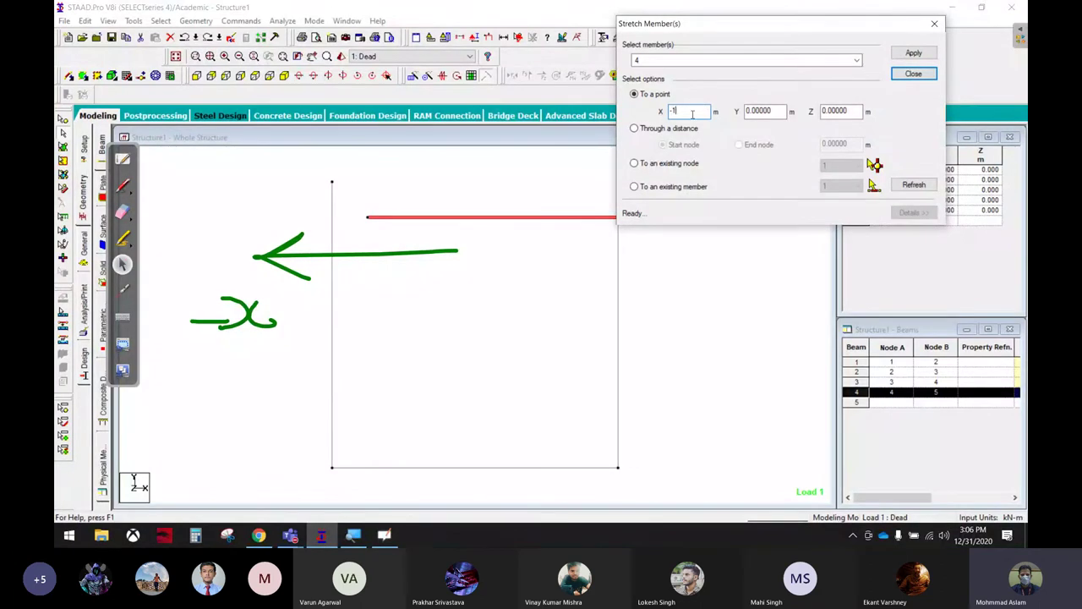
click(914, 53)
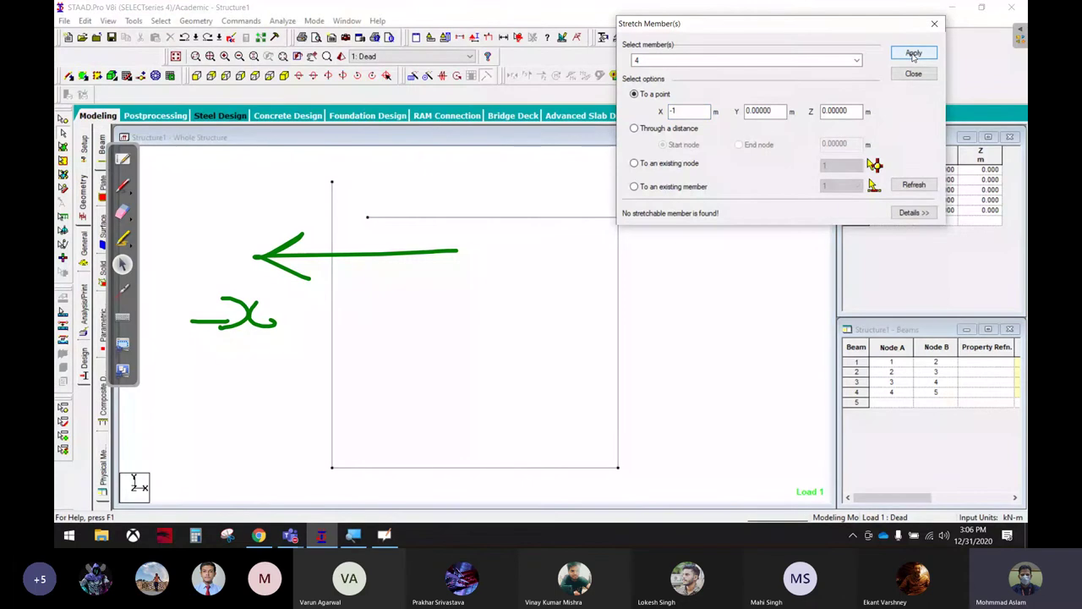
Stretch beam 4 through a distance of -1 m at its end node.
click(635, 128)
double_click(853, 142)
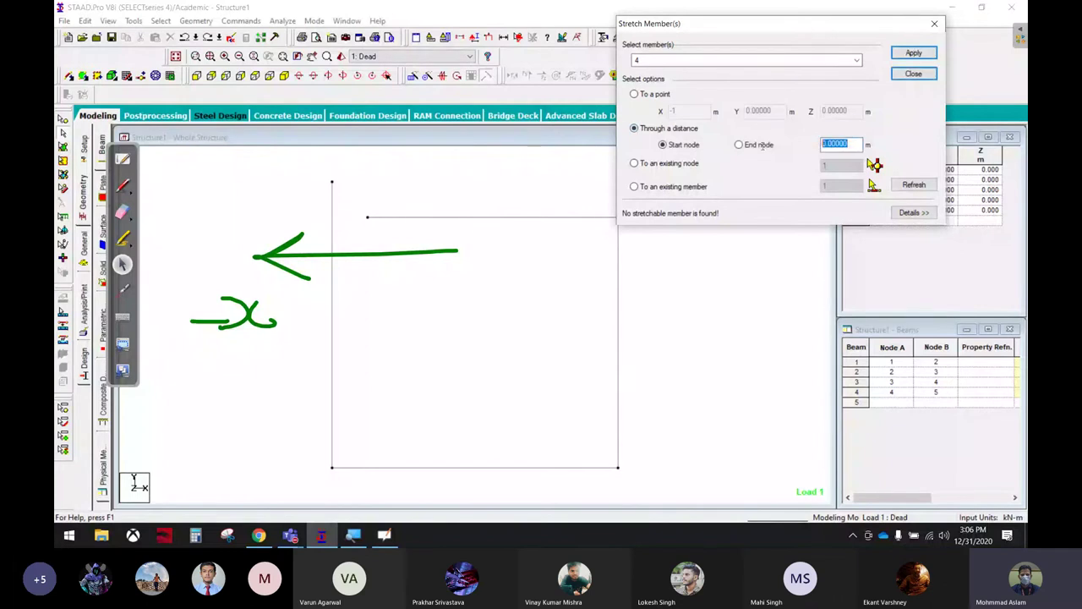
text(-1)
click(737, 146)
key(Return)
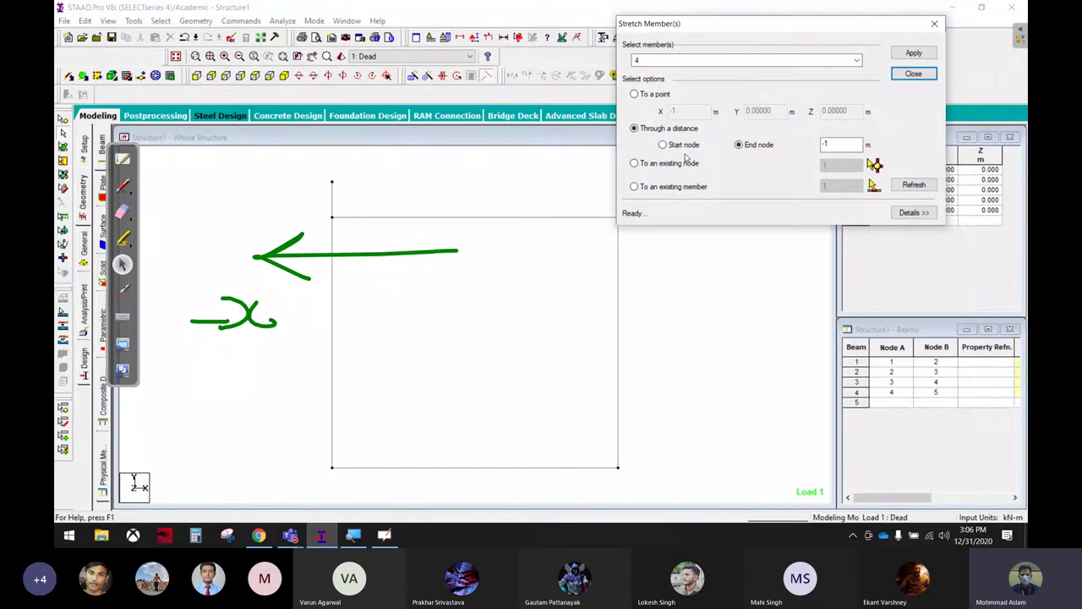
Accept the auto-save prompt and save the modified structure.
click(691, 150)
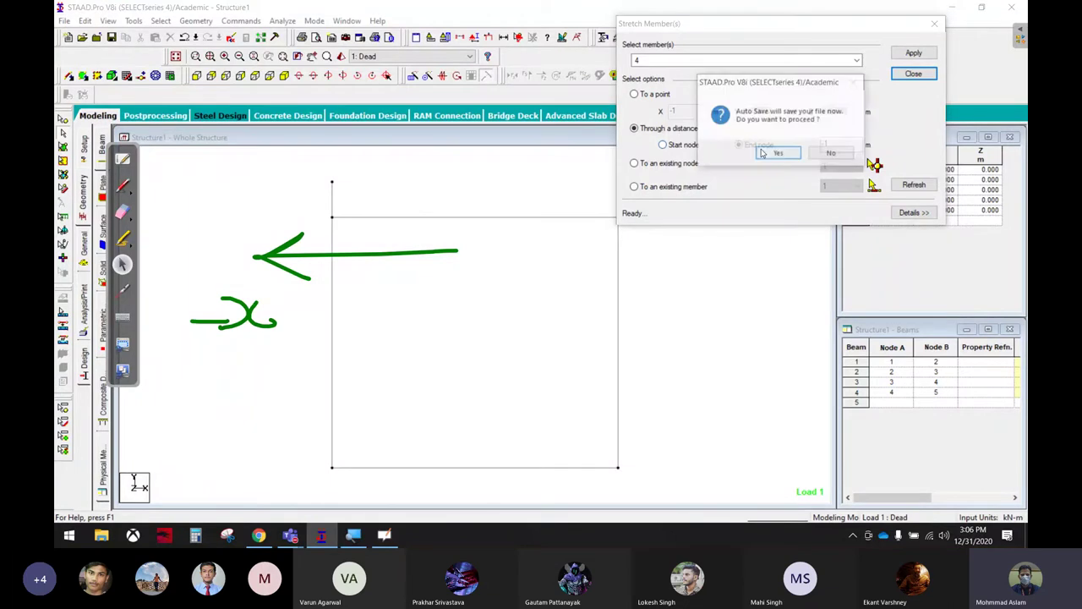
click(764, 152)
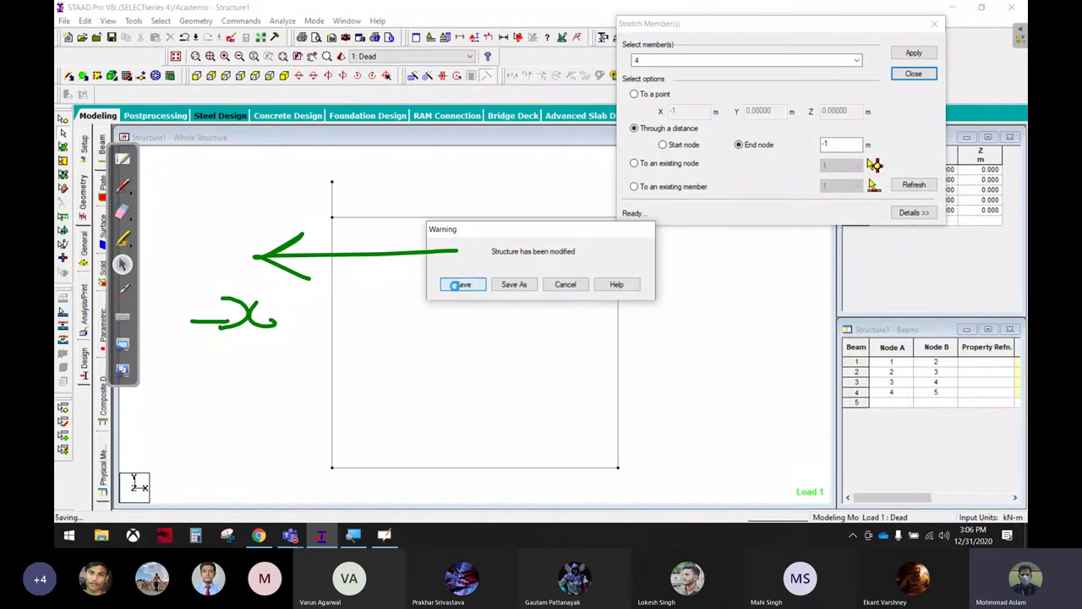
click(462, 283)
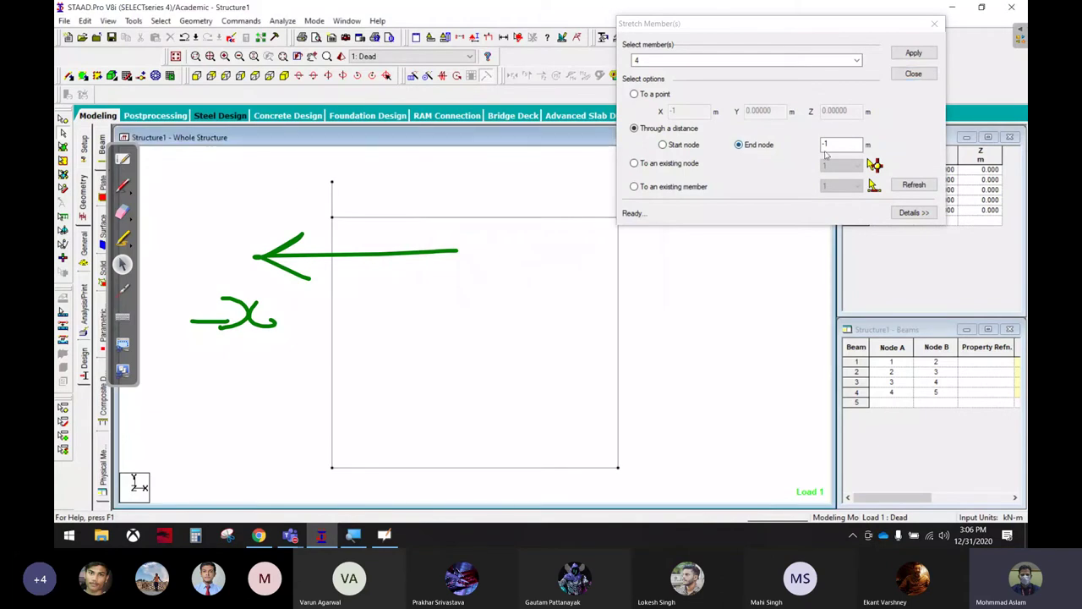
click(837, 148)
Erase the arrow and -x sketch from the screen.
click(122, 211)
mouse_move(411, 251)
mouse_down()
mouse_move(284, 293)
mouse_move(344, 314)
mouse_up()
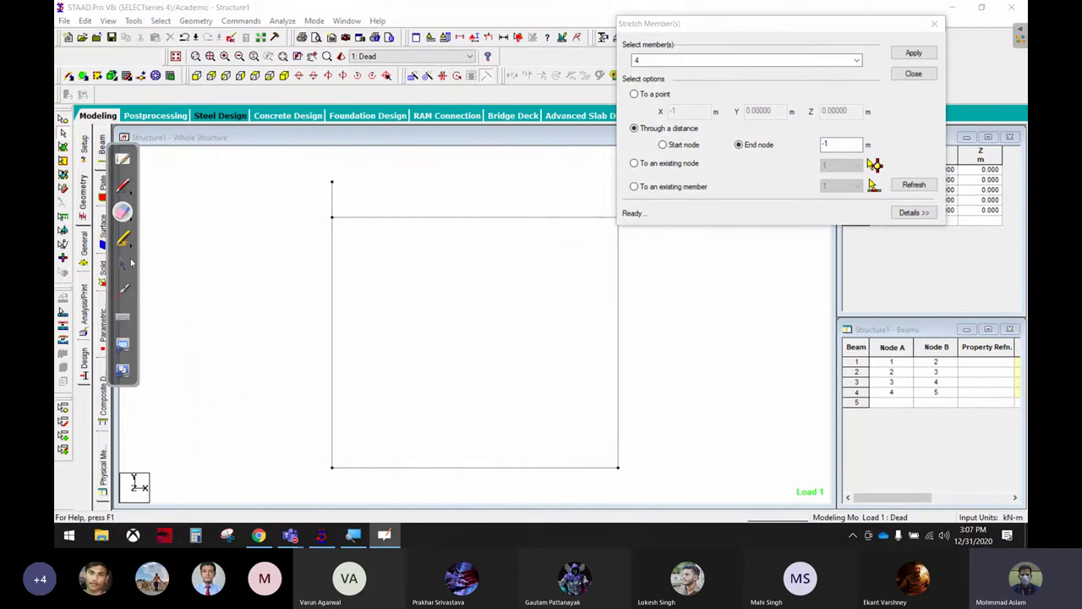
click(123, 264)
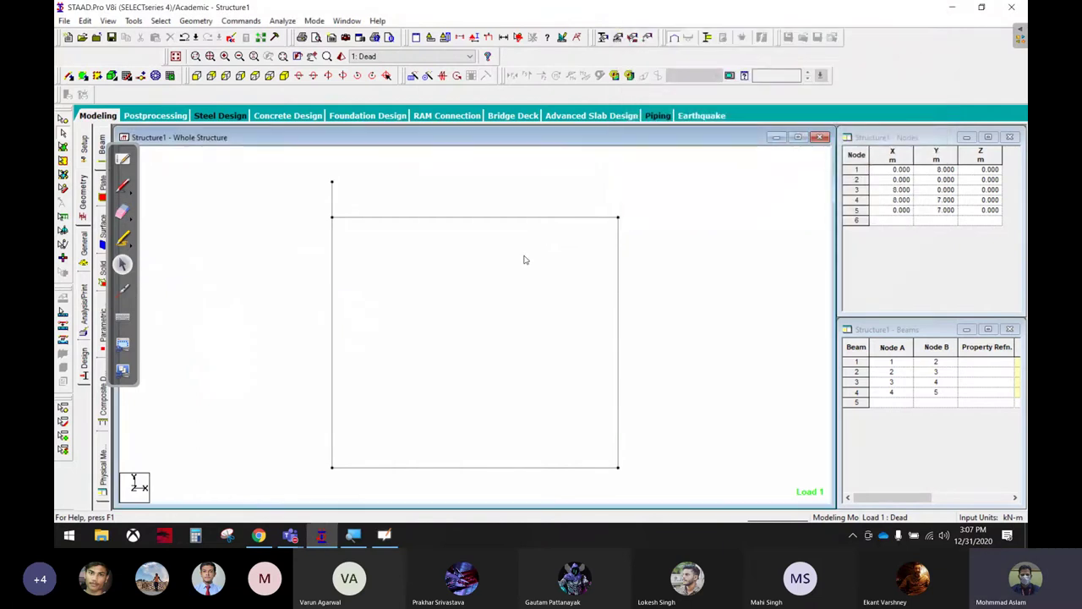
click(429, 216)
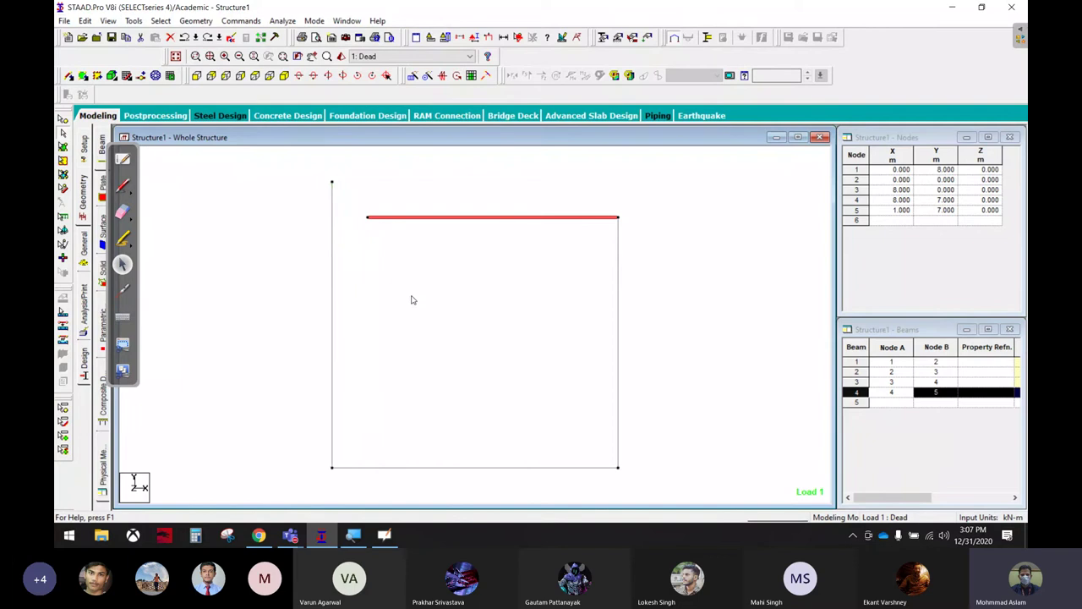
click(493, 85)
click(461, 265)
click(334, 254)
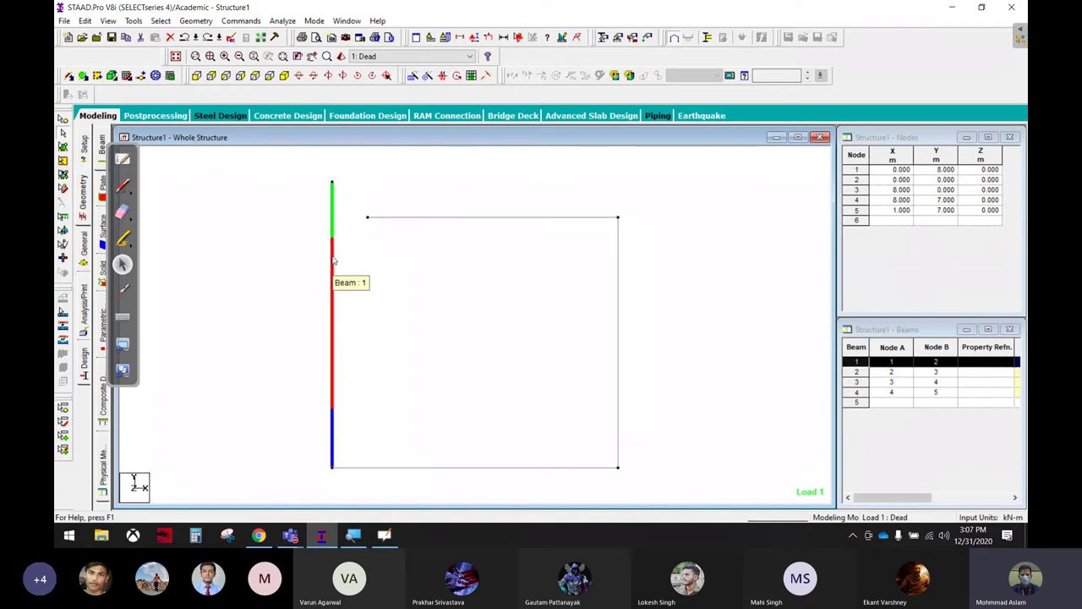
Add a node insertion point on beam 1 at a distance of 1 m, boxing its top node.
right_click(333, 260)
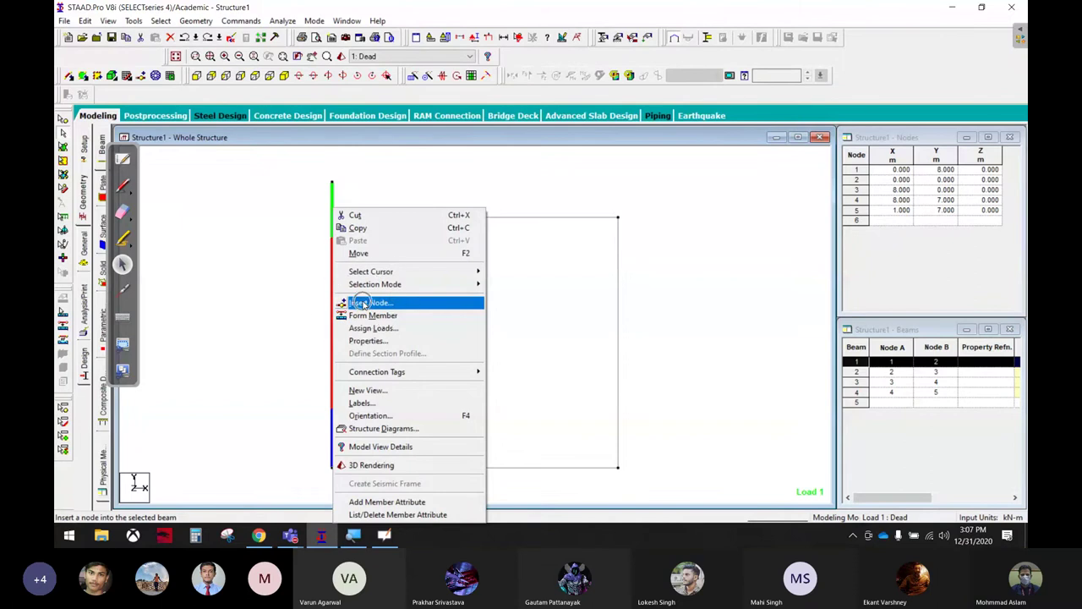
click(364, 304)
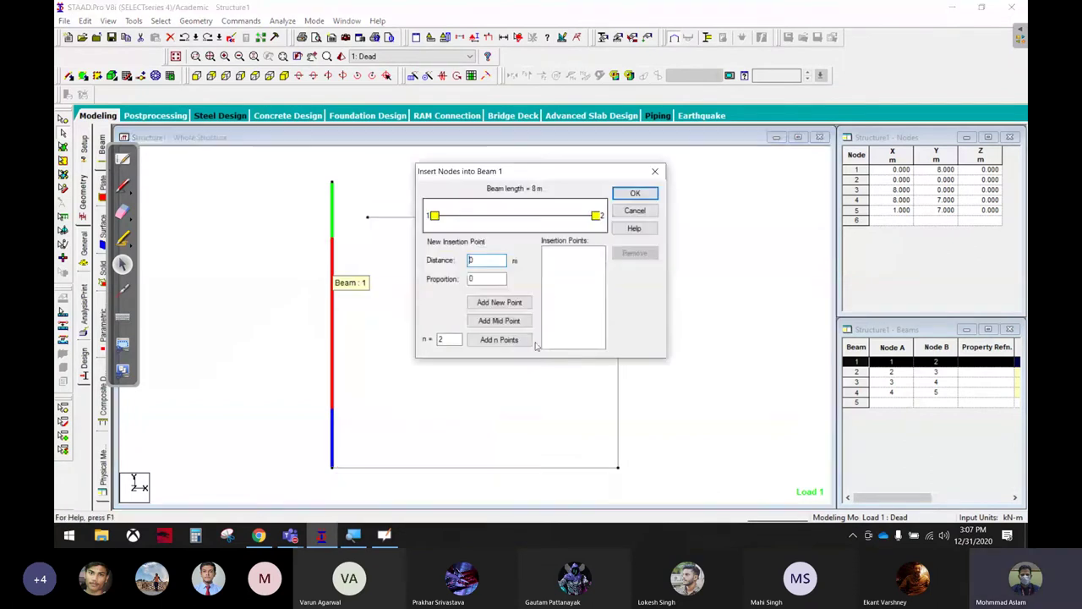
drag(536, 176, 629, 167)
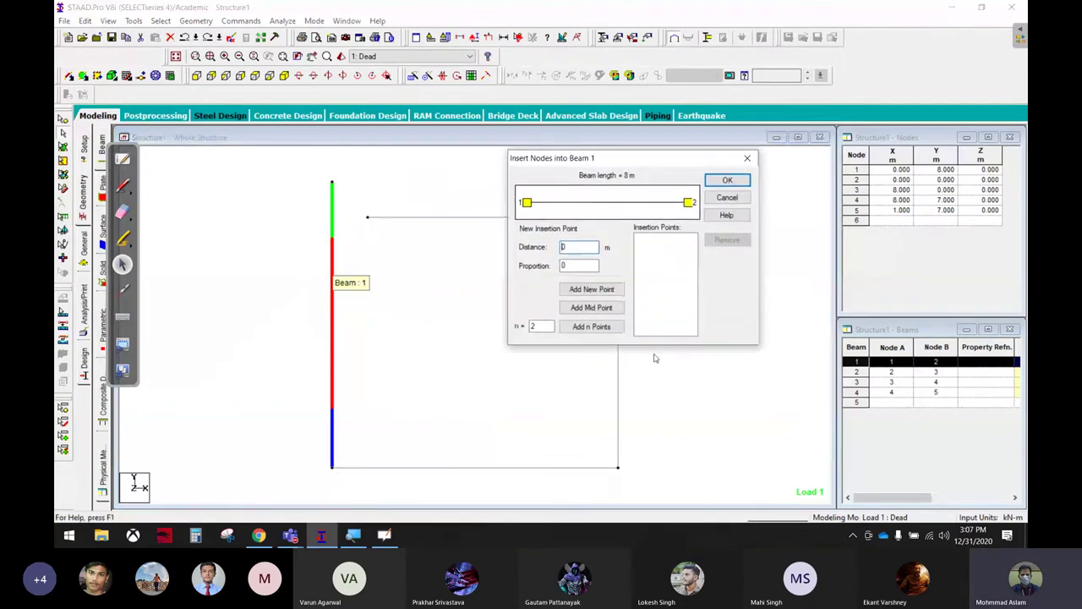
double_click(580, 247)
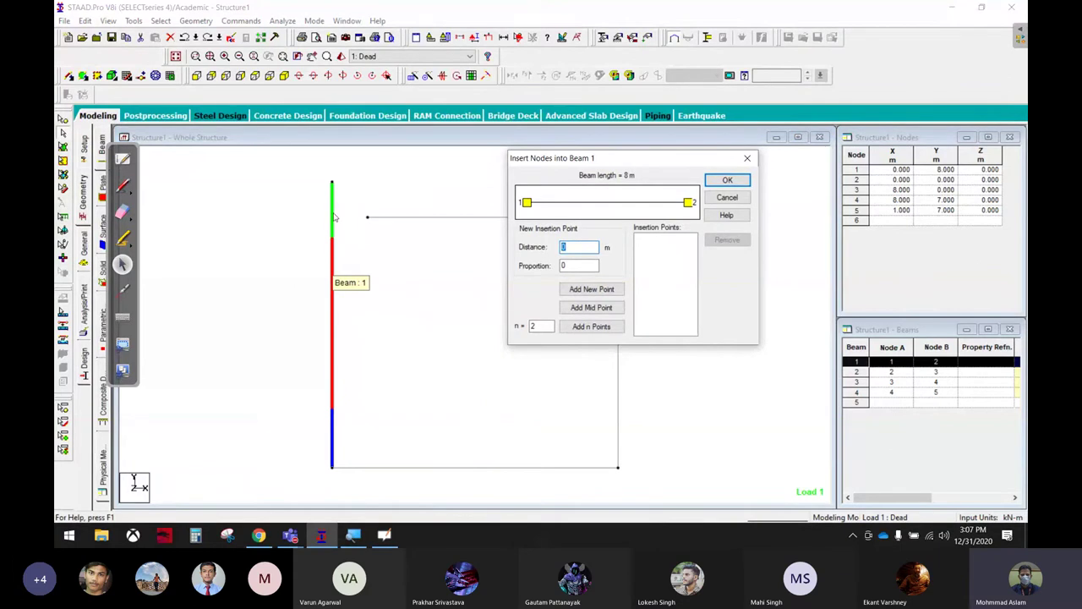
click(330, 182)
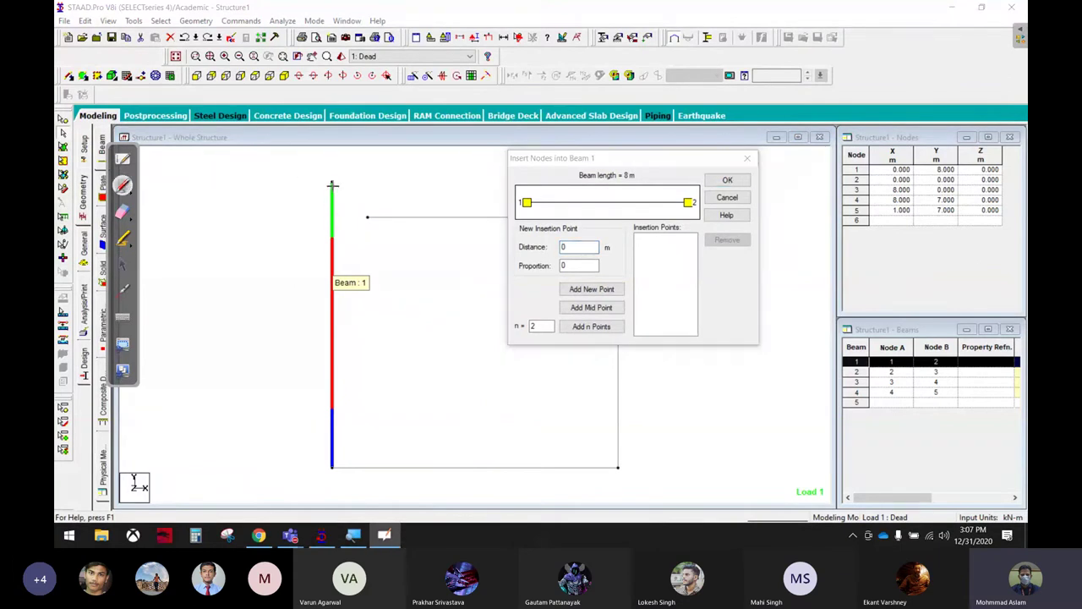
mouse_move(306, 182)
mouse_down()
mouse_move(330, 217)
mouse_move(349, 200)
mouse_move(407, 208)
mouse_up()
click(123, 264)
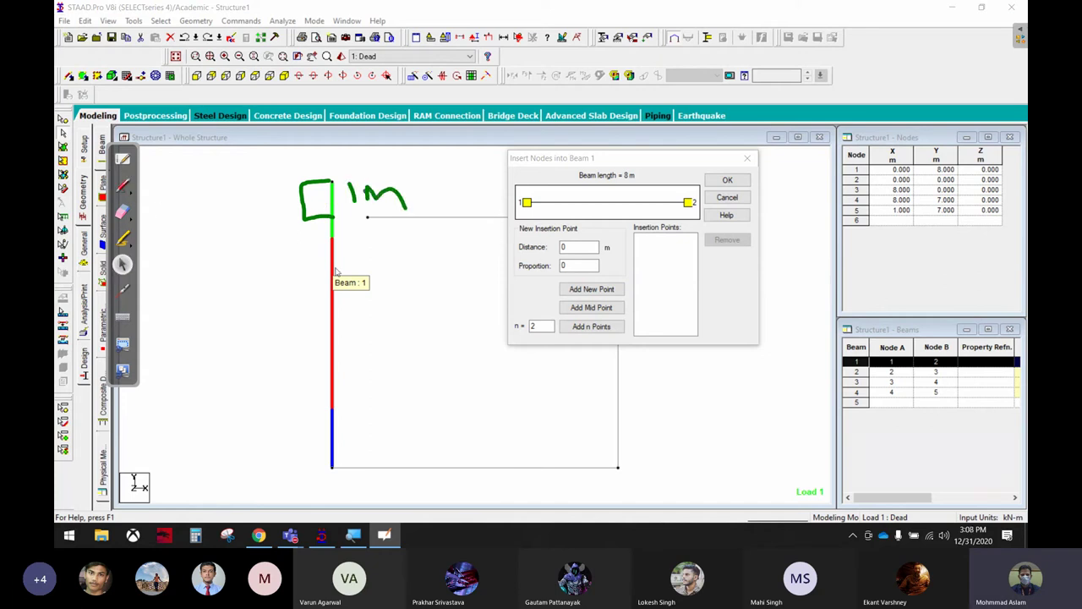
click(546, 255)
text(1)
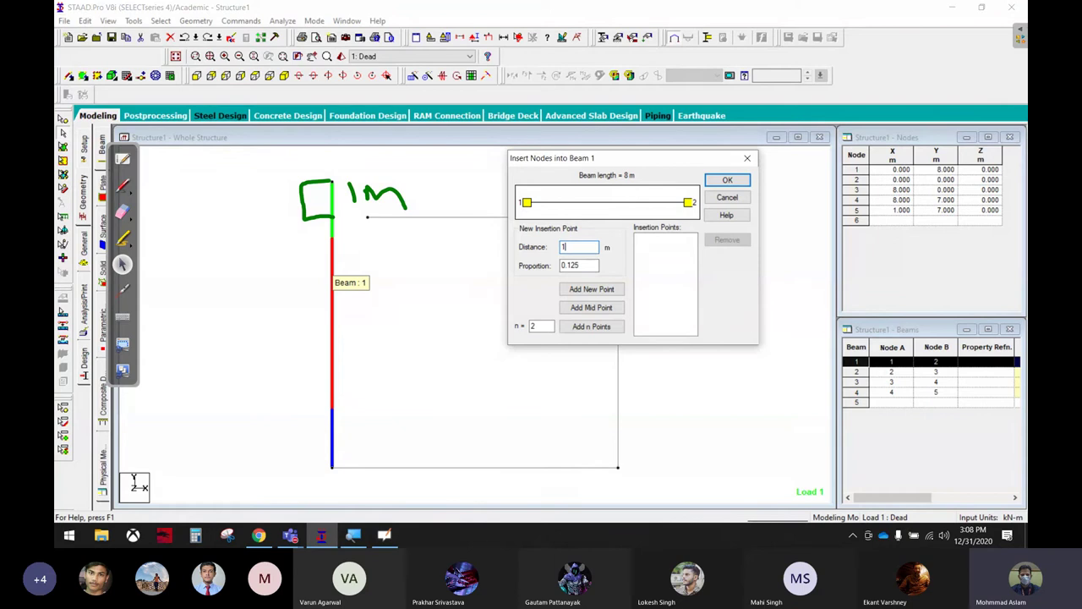
click(610, 293)
click(608, 294)
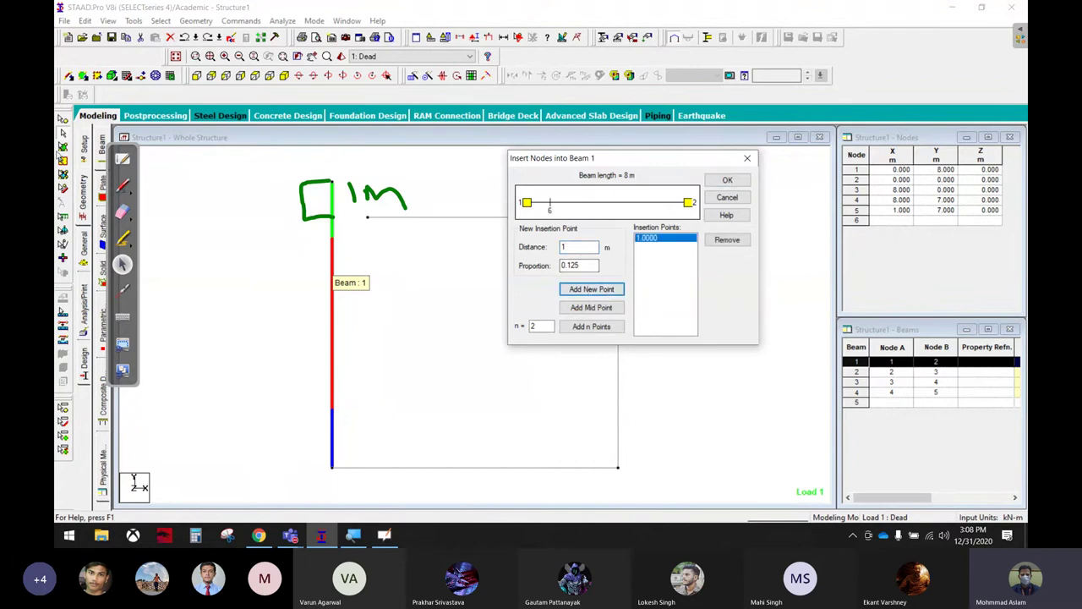
Confirm inserting node 6 into beam 1 and erase the green sketches.
click(123, 184)
mouse_move(577, 194)
mouse_down()
mouse_move(501, 208)
mouse_move(575, 191)
mouse_up()
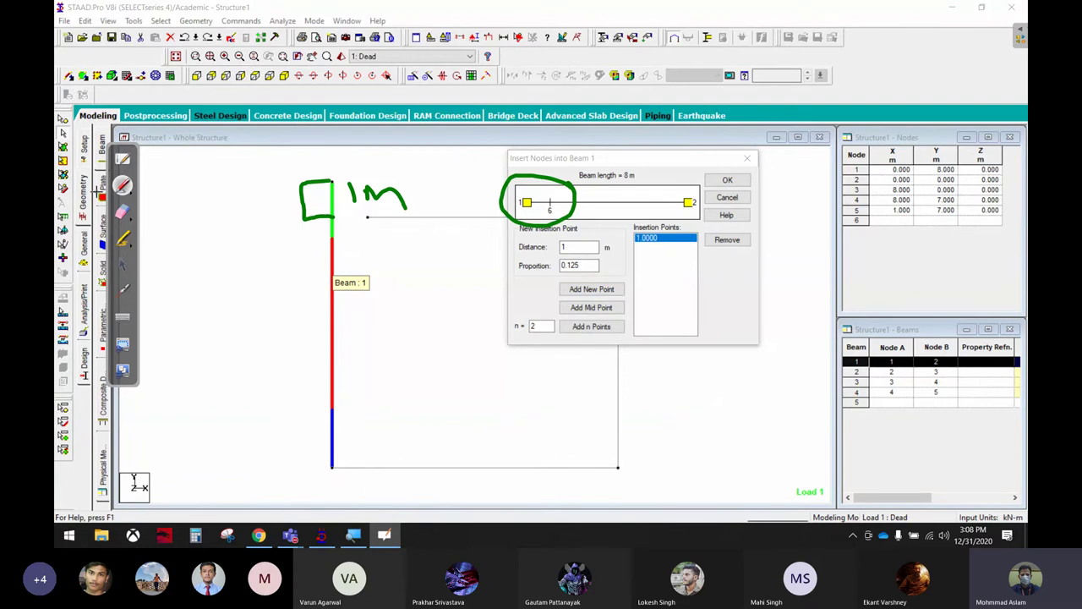
click(123, 264)
click(728, 181)
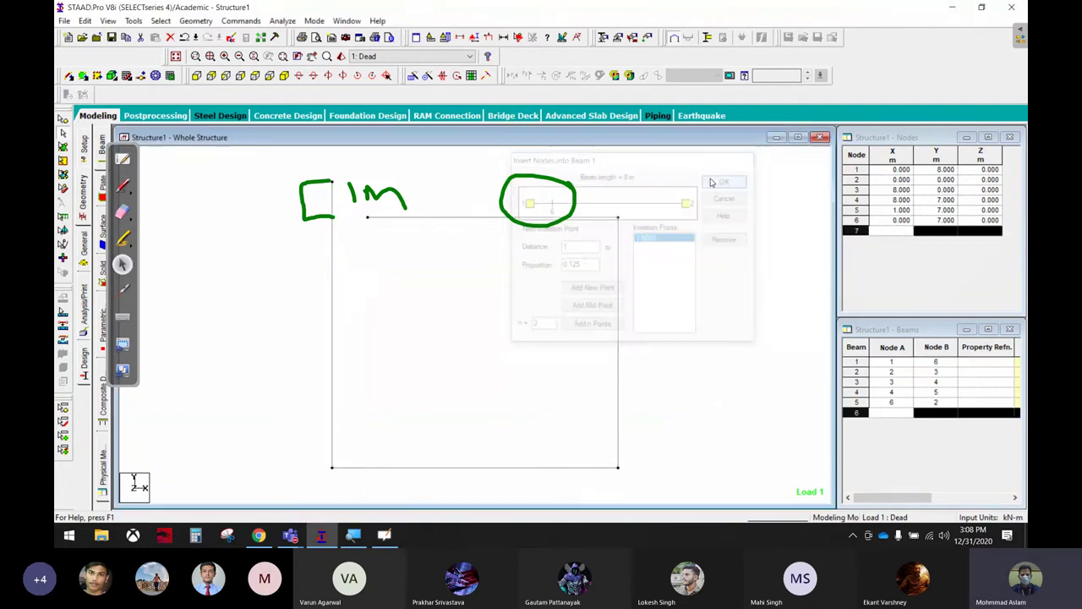
click(122, 211)
drag(329, 191, 373, 258)
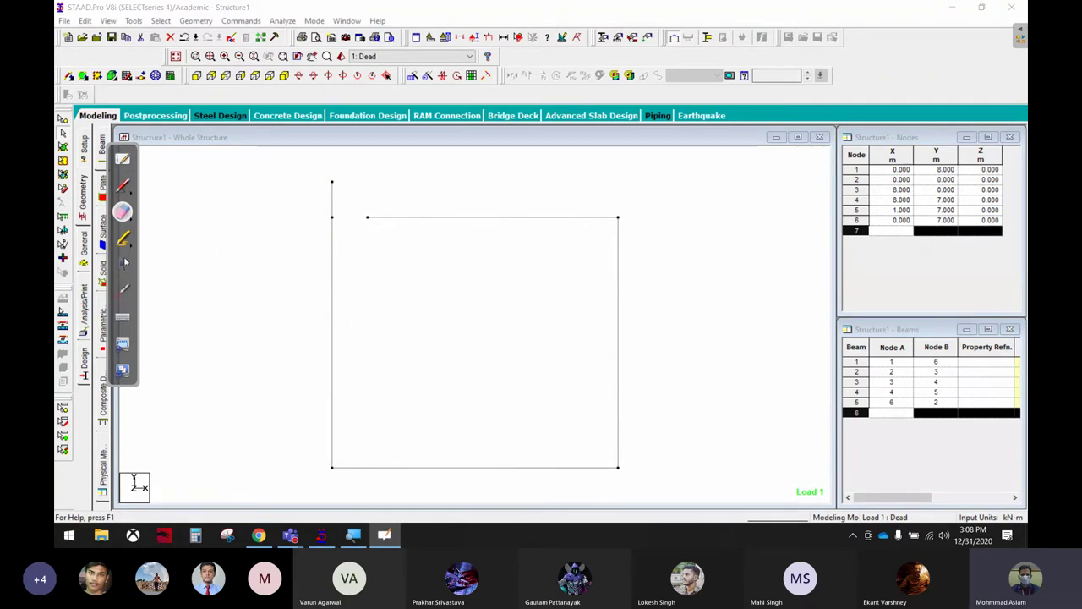
click(123, 264)
click(332, 218)
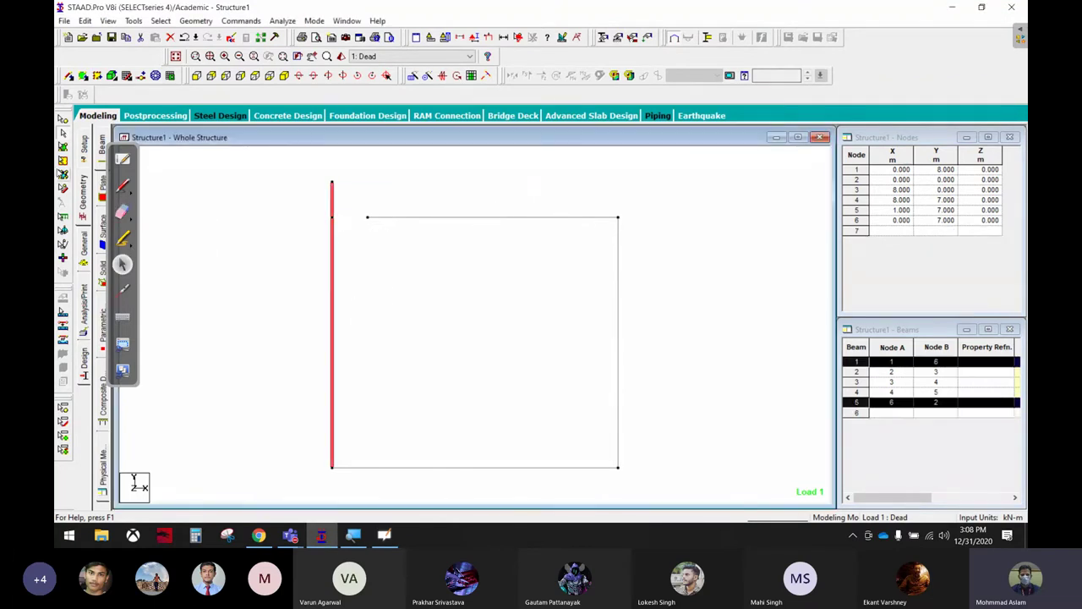
click(64, 135)
click(332, 219)
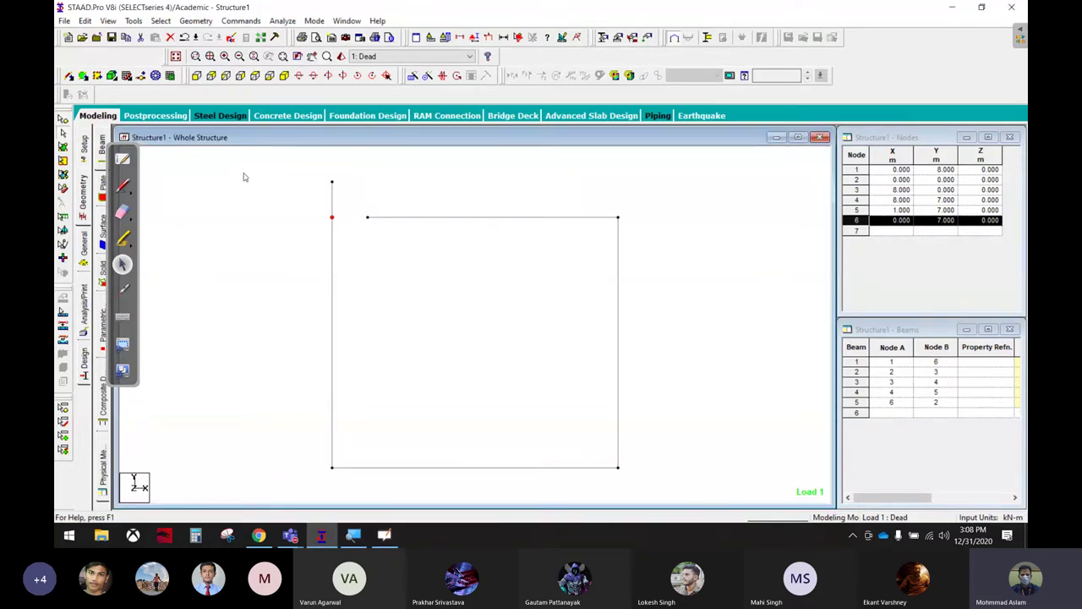
click(431, 217)
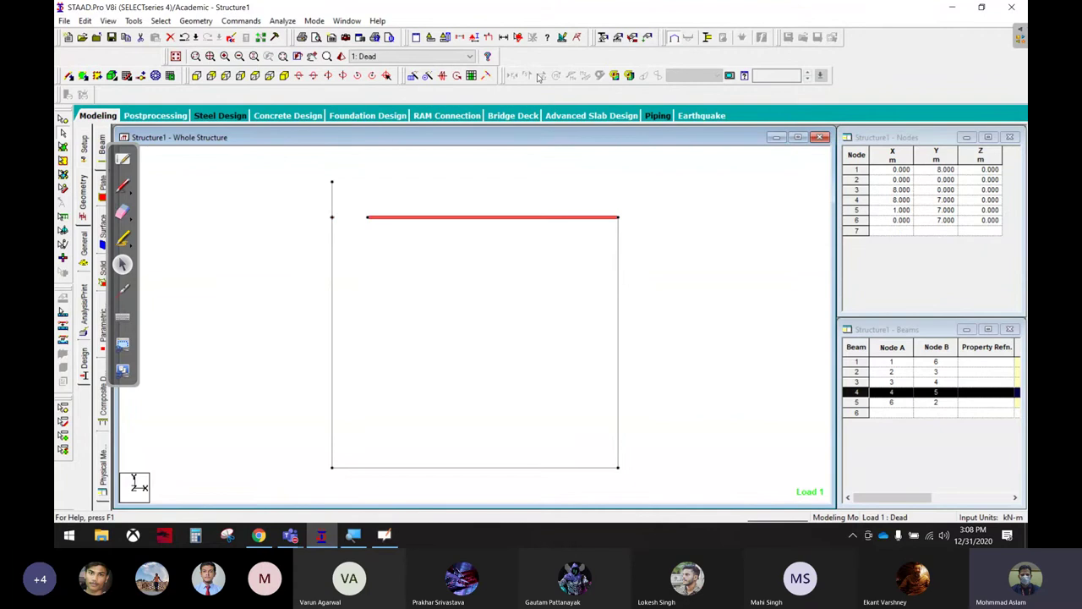
click(487, 76)
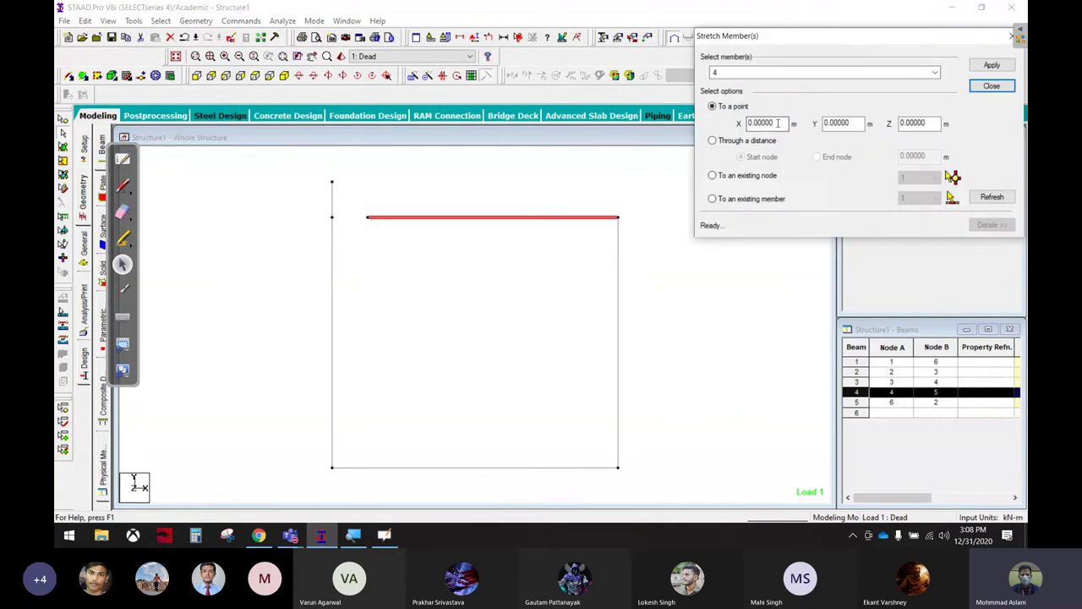
key(Tab)
text(7)
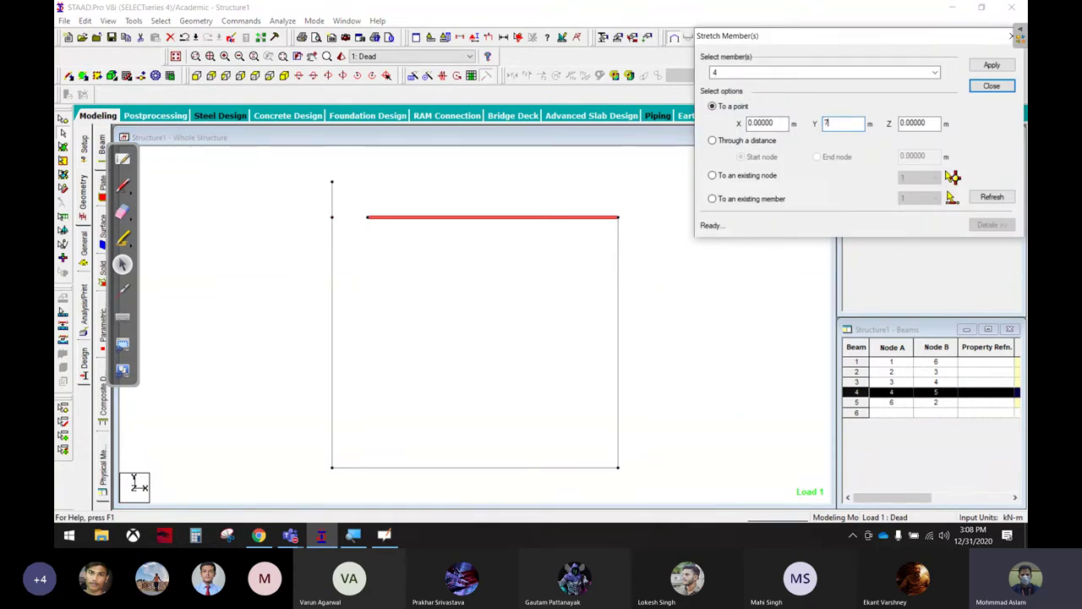
click(991, 65)
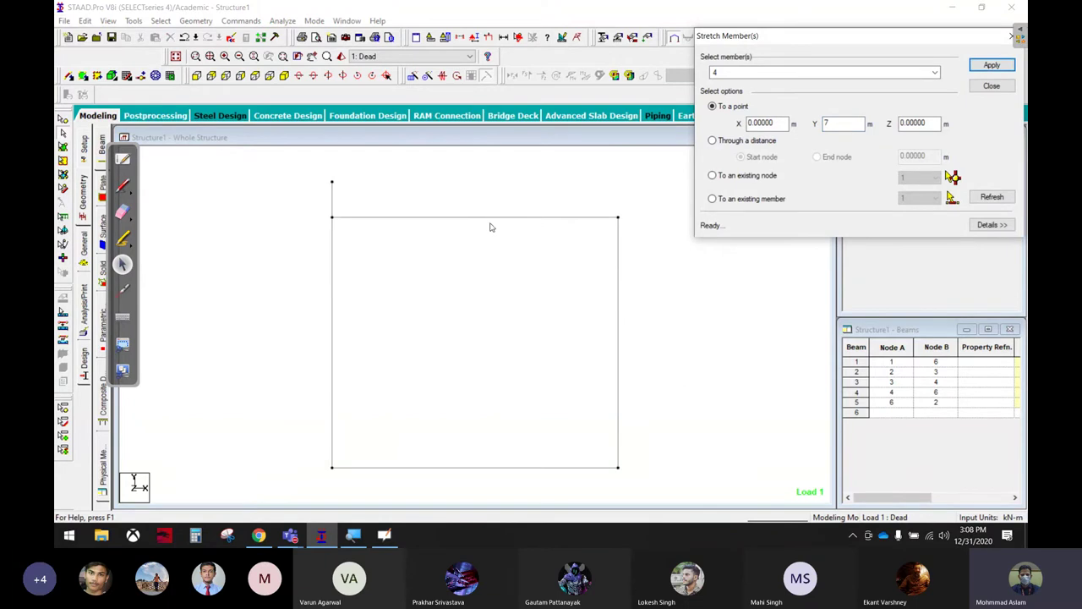
click(978, 89)
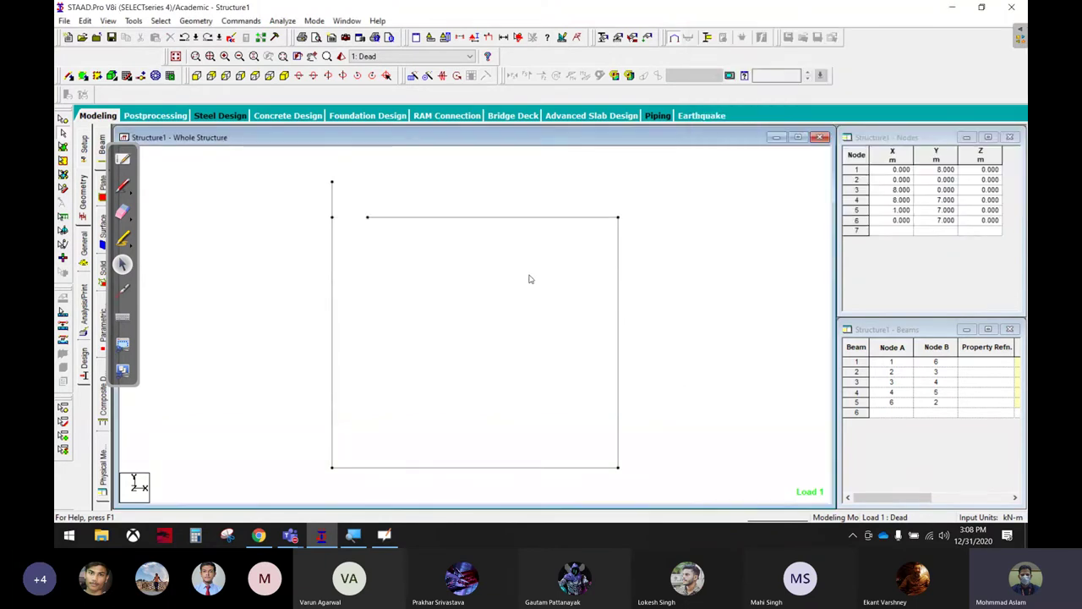
click(413, 217)
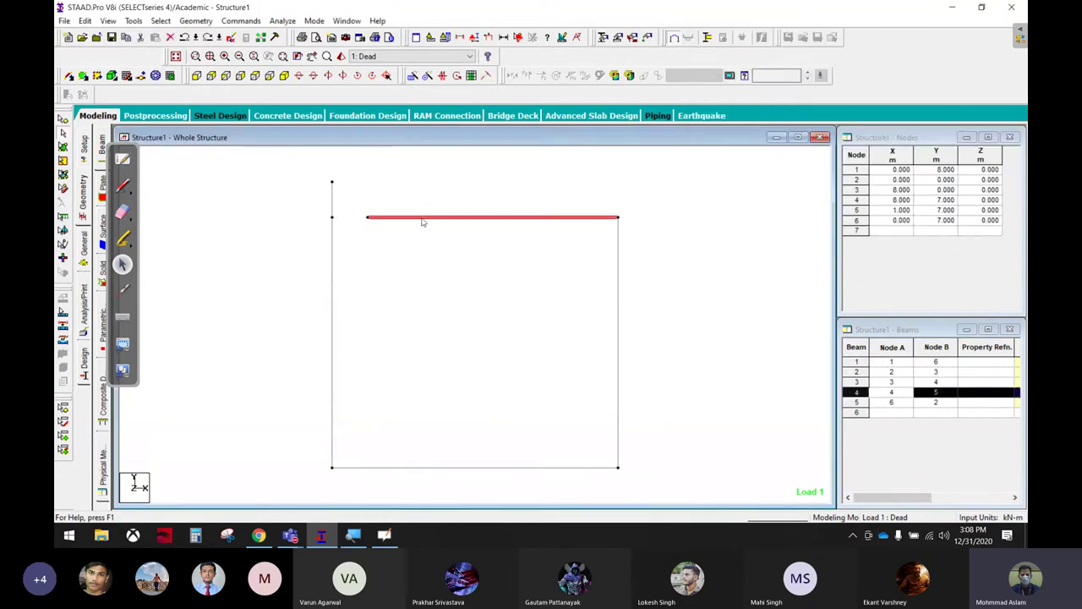
click(486, 76)
click(712, 175)
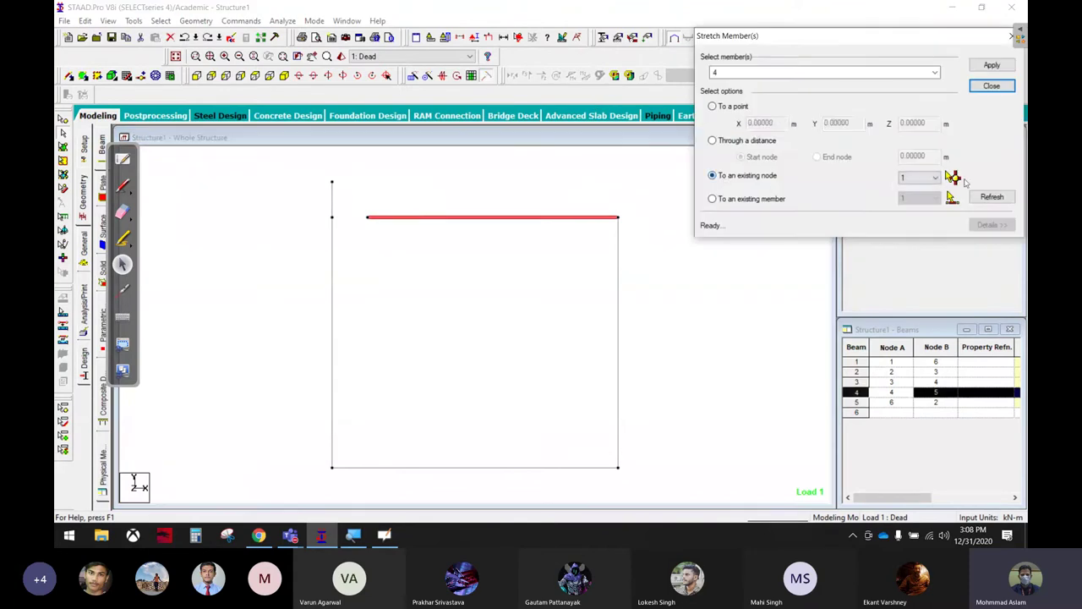
click(953, 177)
click(333, 218)
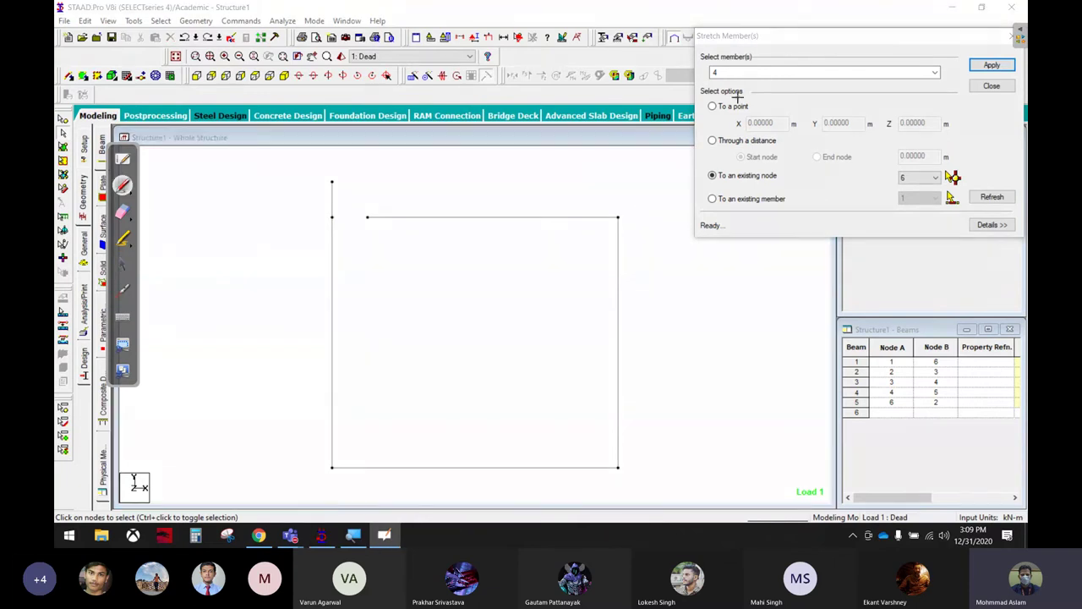
click(122, 265)
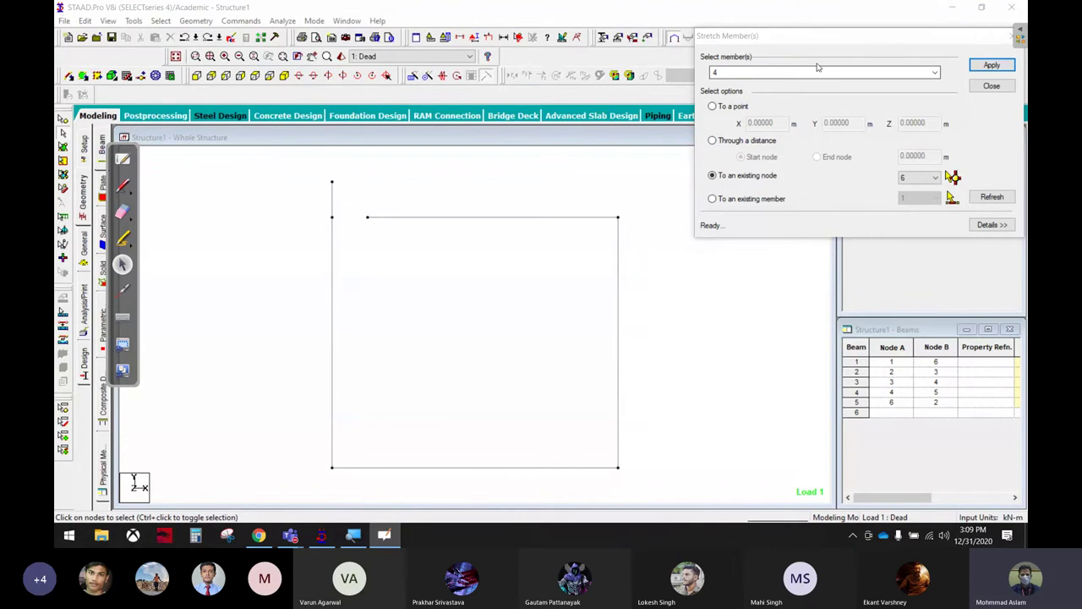
drag(815, 35, 618, 33)
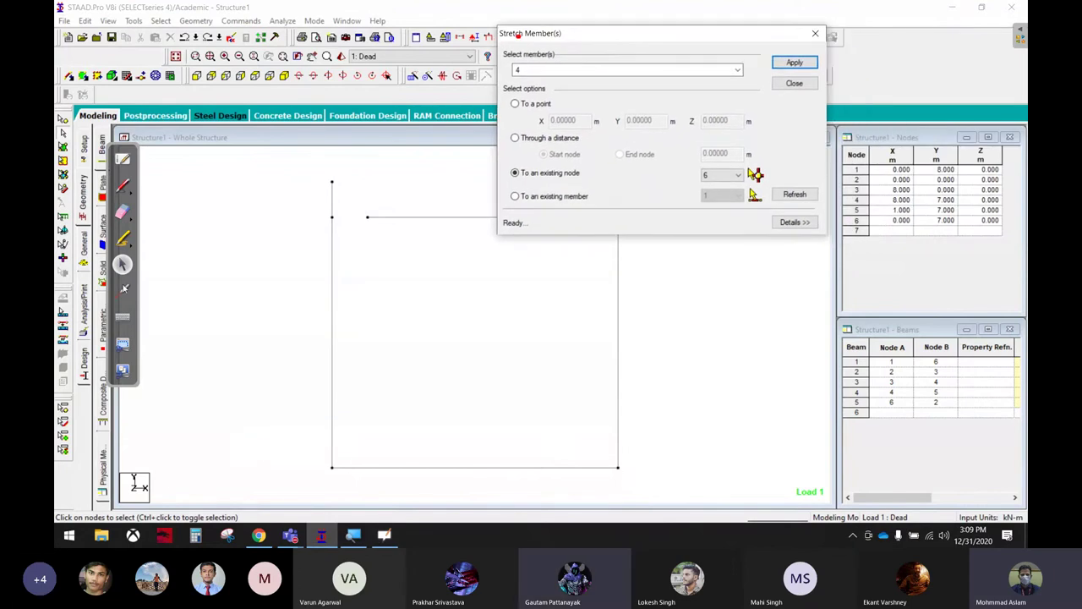
mouse_move(518, 34)
mouse_down()
mouse_move(519, 191)
mouse_move(475, 114)
mouse_up()
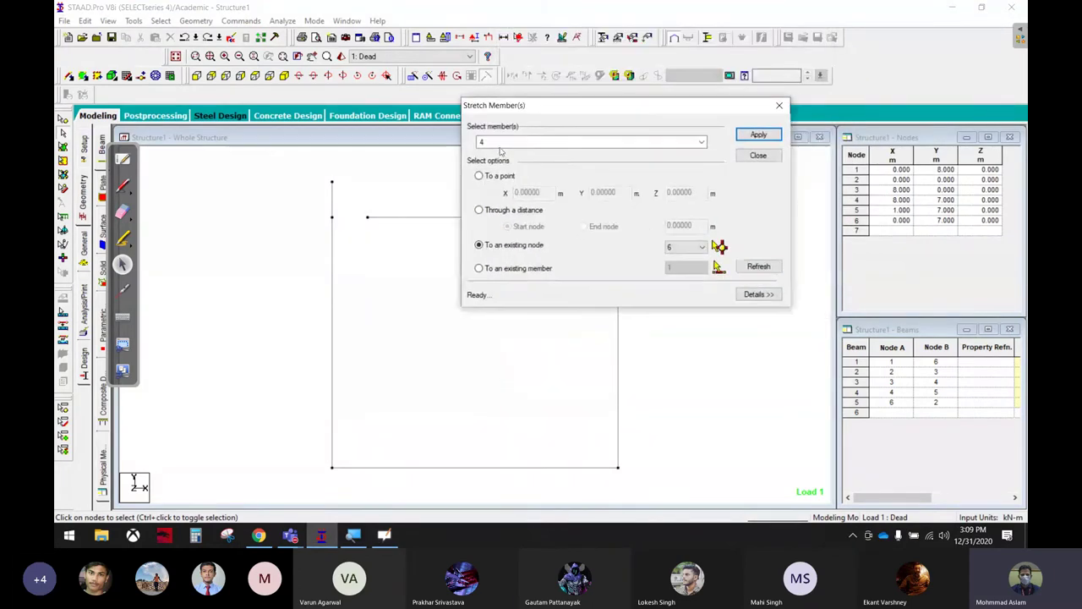
click(772, 157)
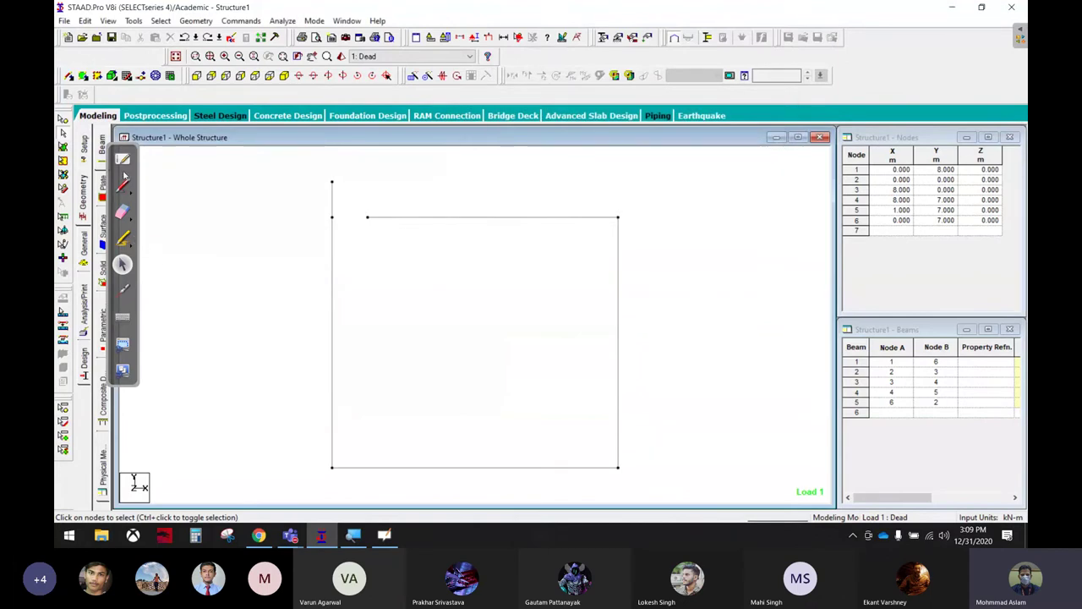
Bring up Insert Node for beam 4, marking the distance, midpoint and n-points options with sketches.
click(416, 218)
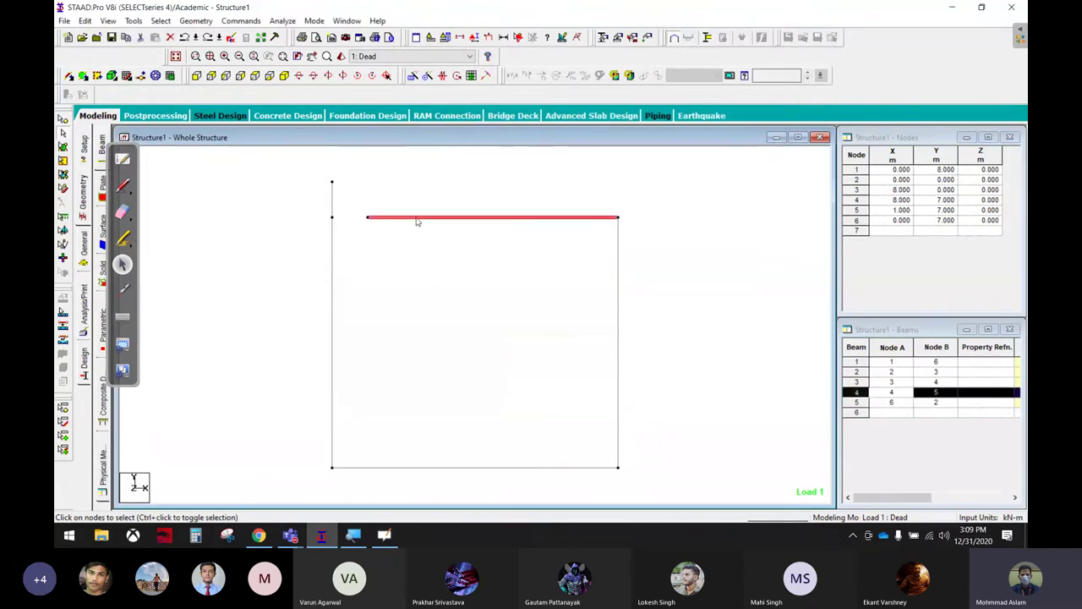
right_click(416, 220)
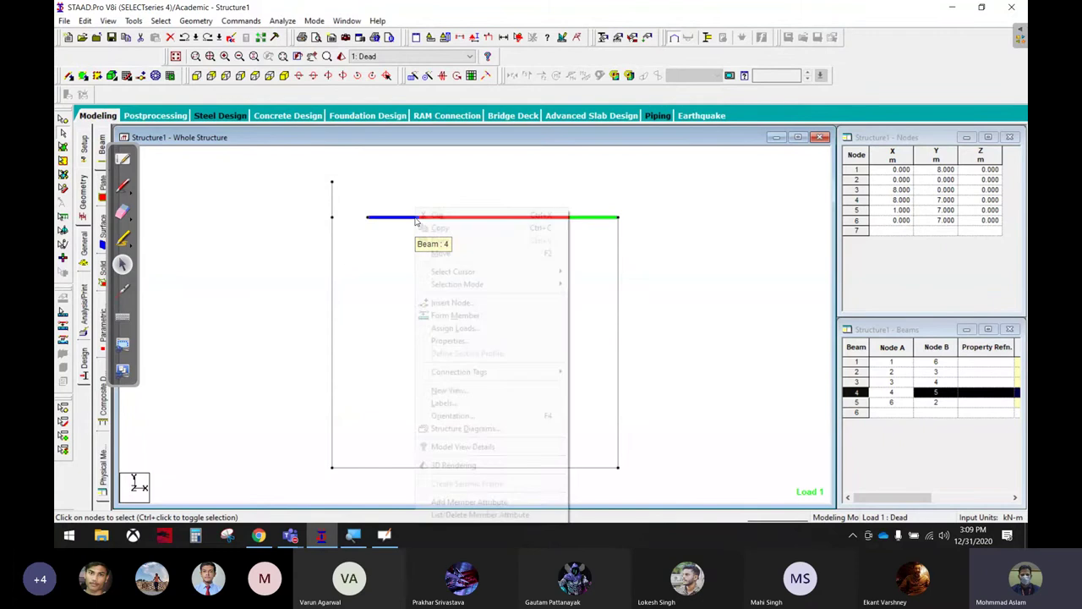
click(440, 304)
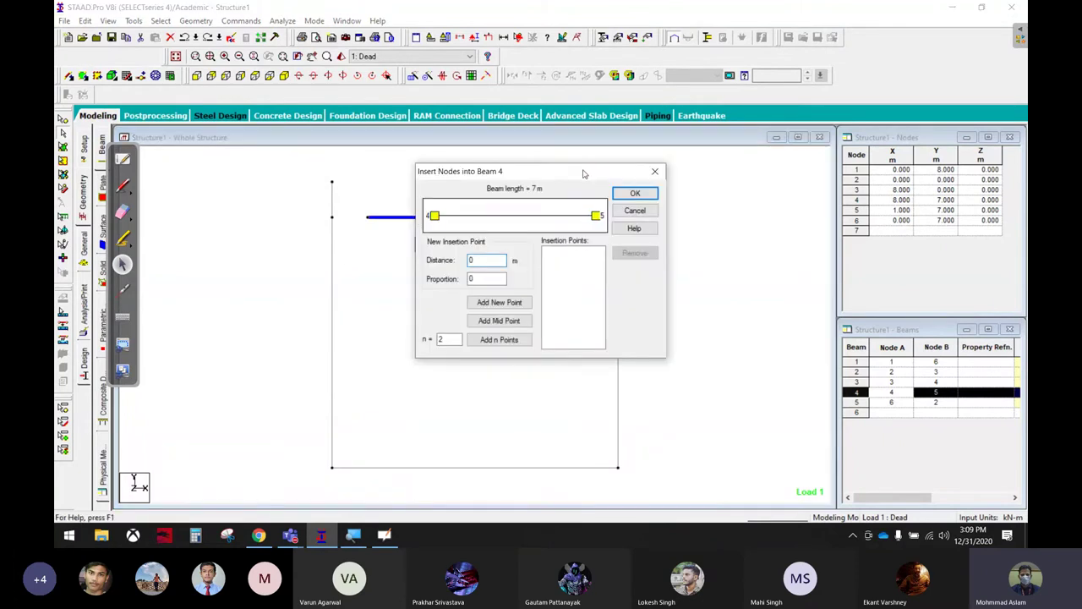
drag(583, 173, 844, 102)
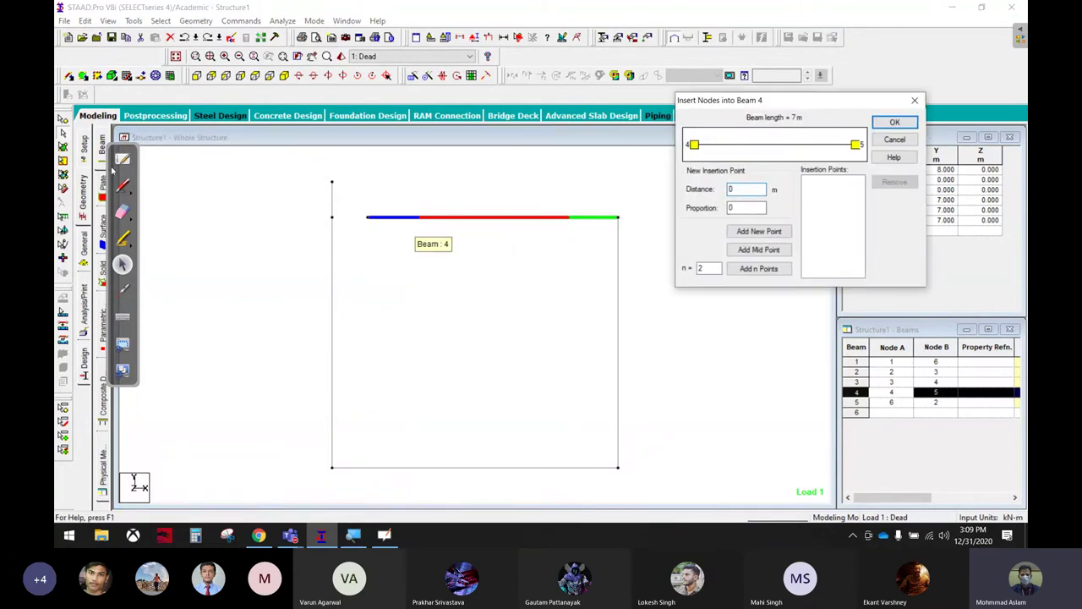
click(123, 184)
drag(556, 201, 657, 187)
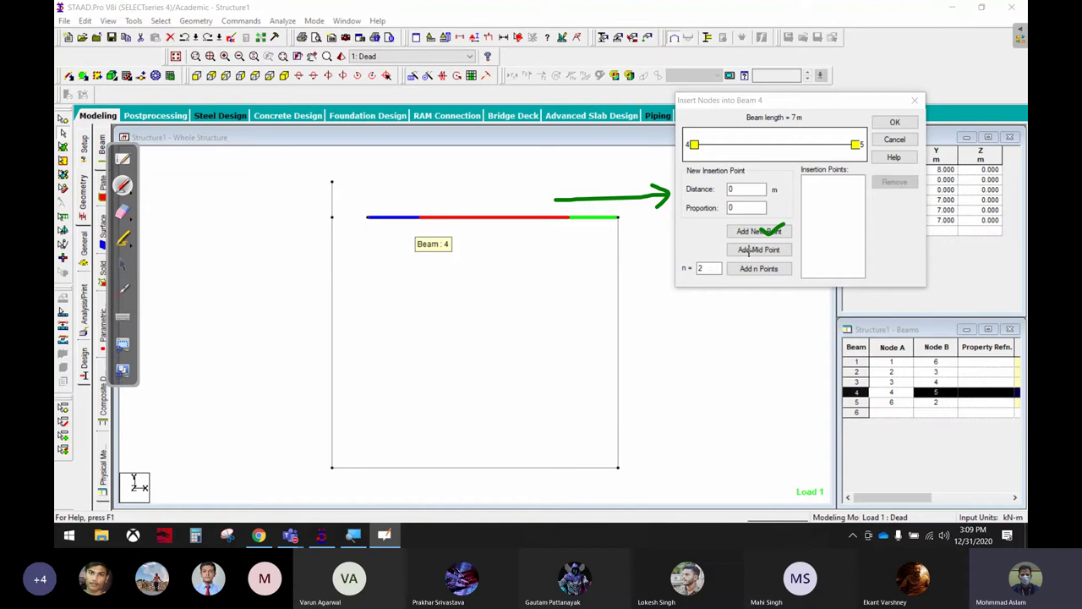
mouse_move(550, 255)
mouse_down()
mouse_move(704, 252)
mouse_move(702, 265)
mouse_move(705, 251)
mouse_up()
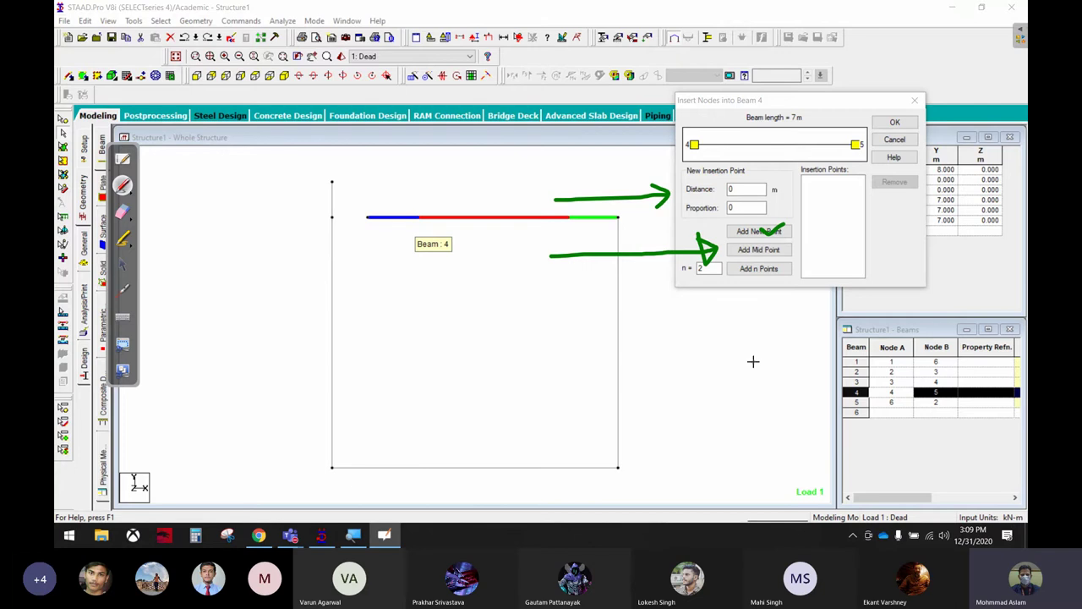
drag(752, 418, 748, 275)
click(123, 211)
drag(549, 254, 765, 414)
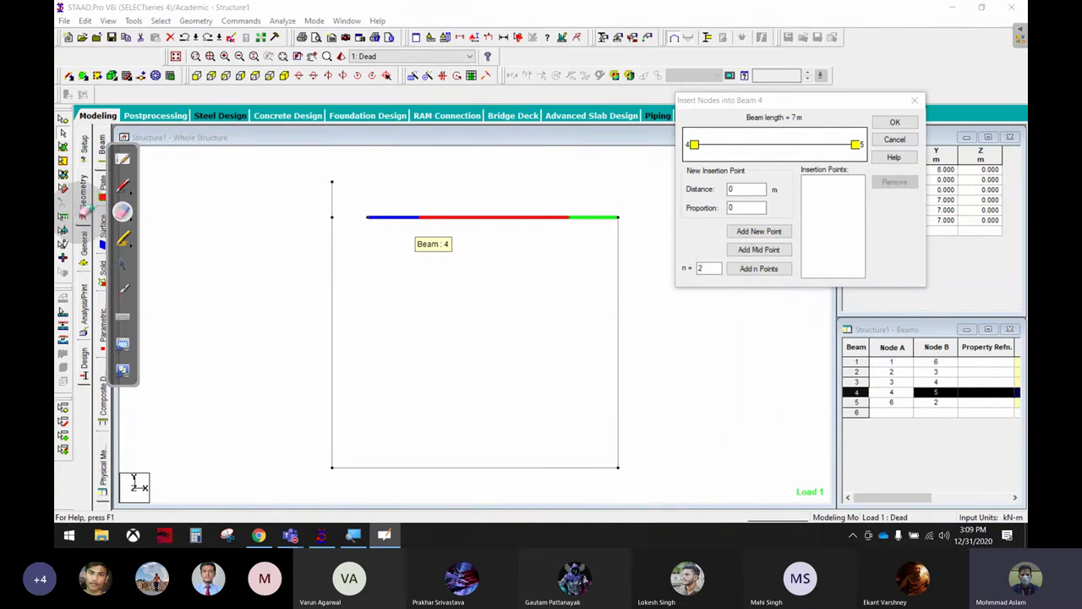
click(123, 264)
Split beam 4 at its midpoint, then insert five evenly spaced nodes on its right half.
click(759, 249)
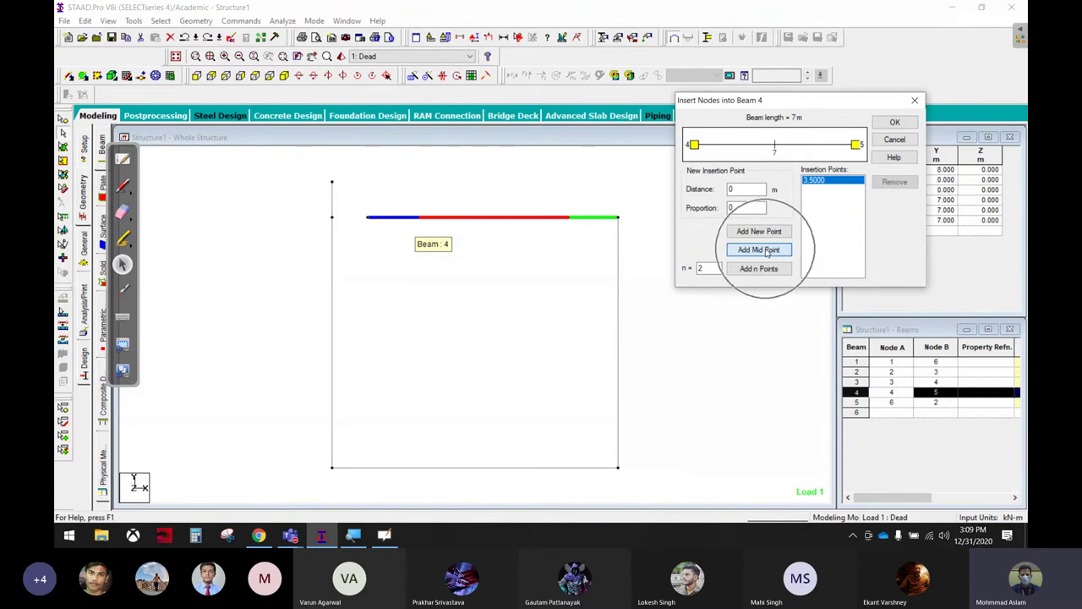
click(897, 123)
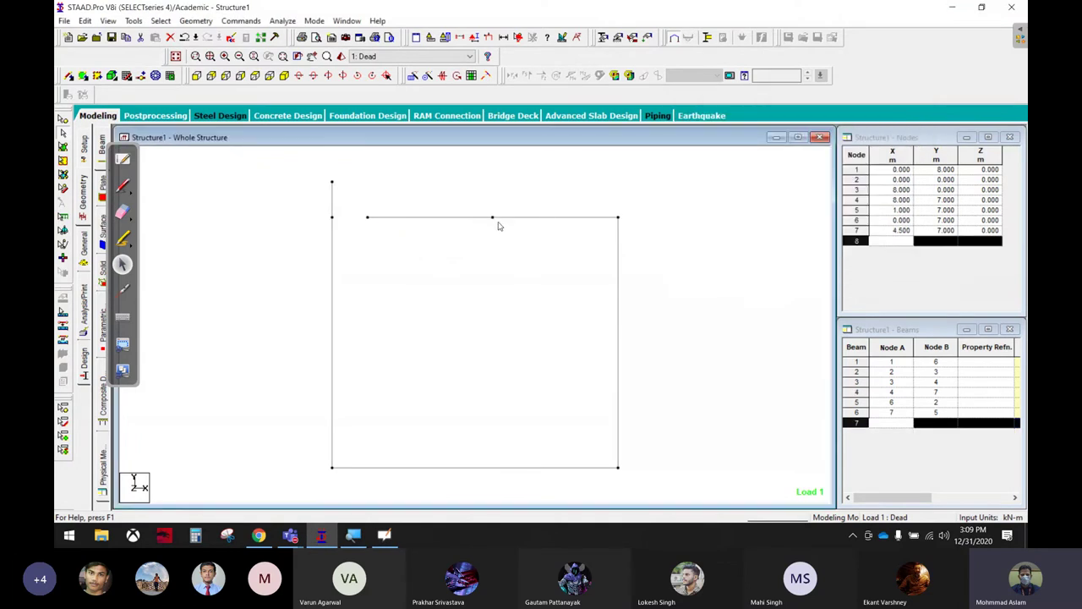
click(536, 219)
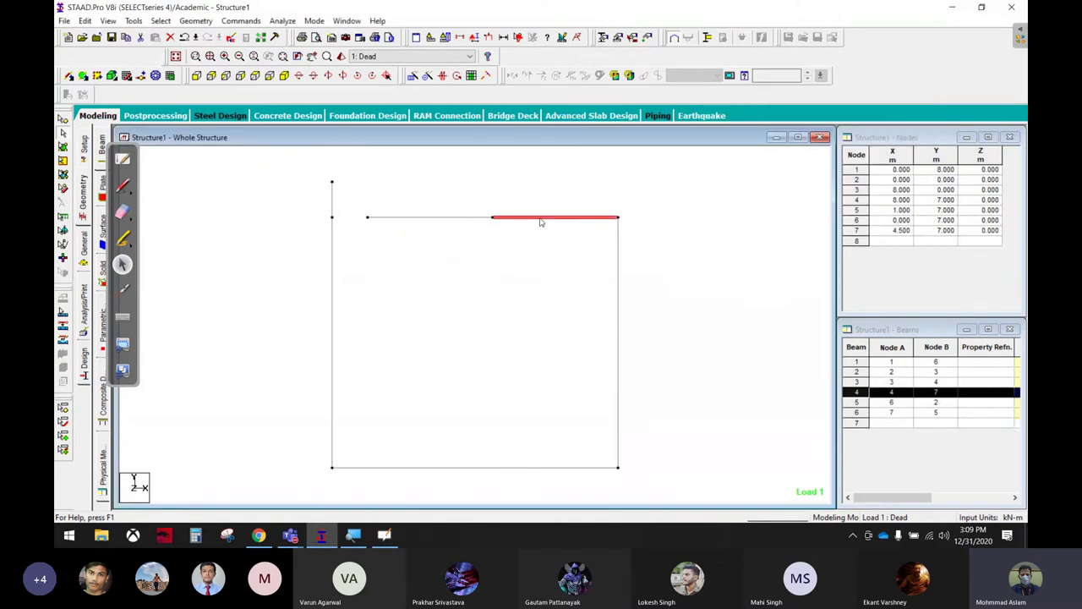
right_click(540, 220)
click(583, 302)
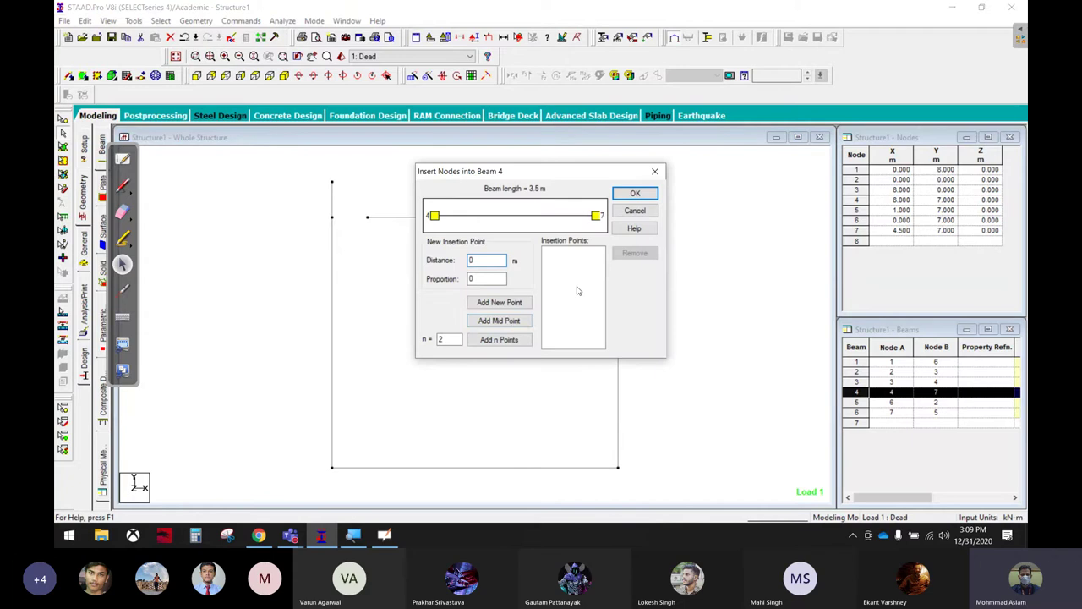
double_click(448, 339)
text(5)
click(501, 340)
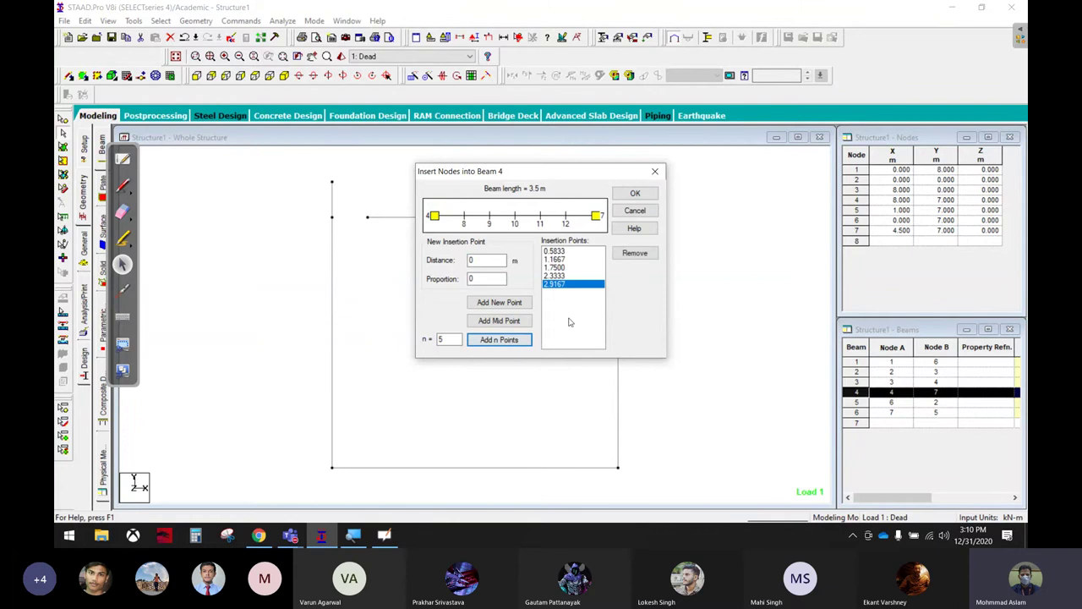
click(635, 195)
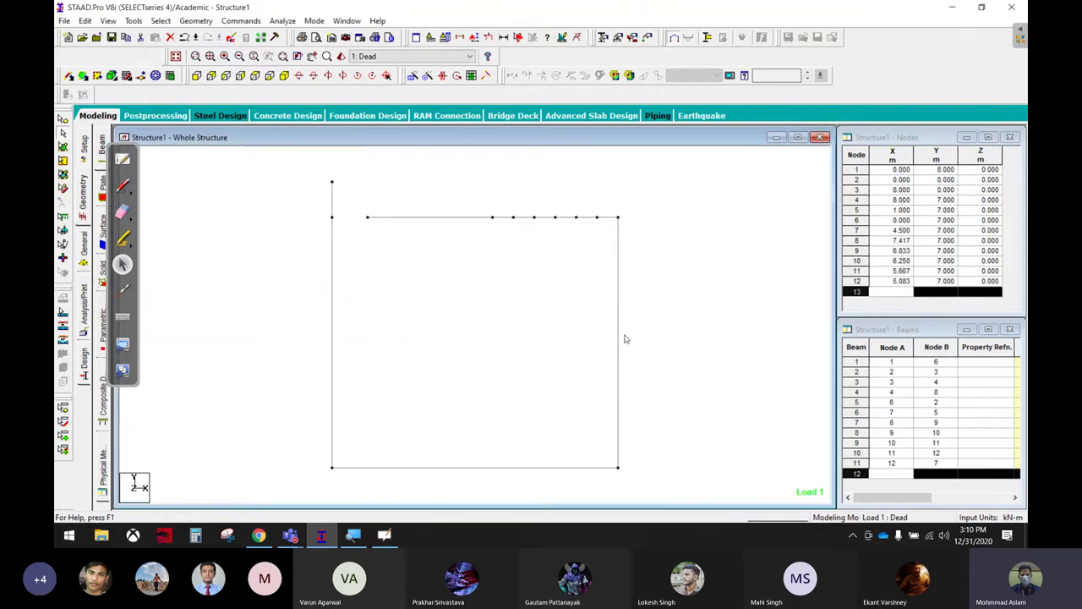
drag(664, 321, 512, 466)
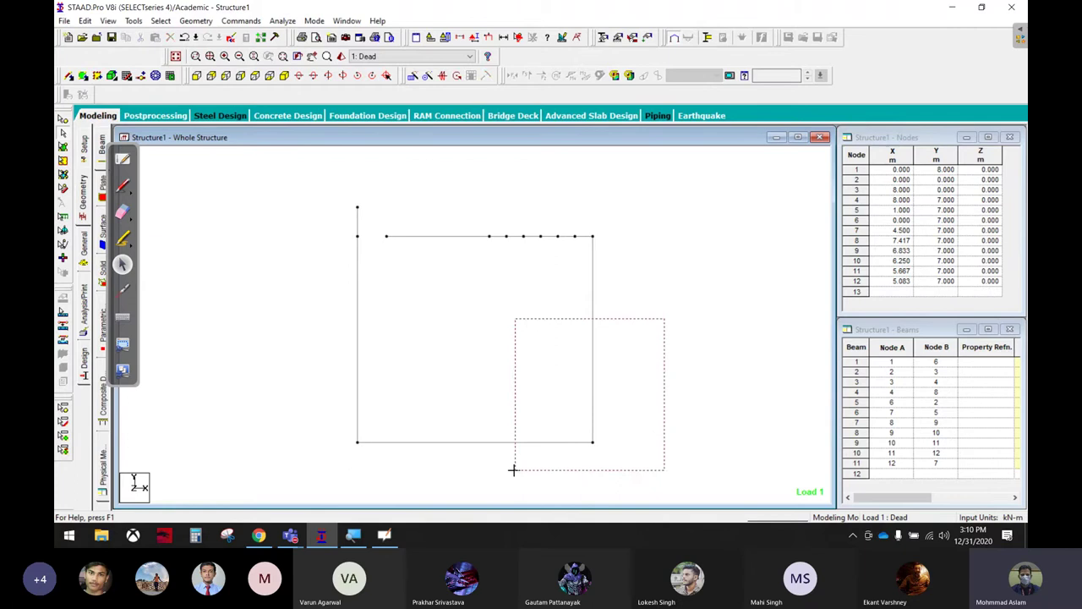
Insert four evenly spaced nodes into both the right column and bottom beam.
ctrl+click(565, 442)
right_click(596, 392)
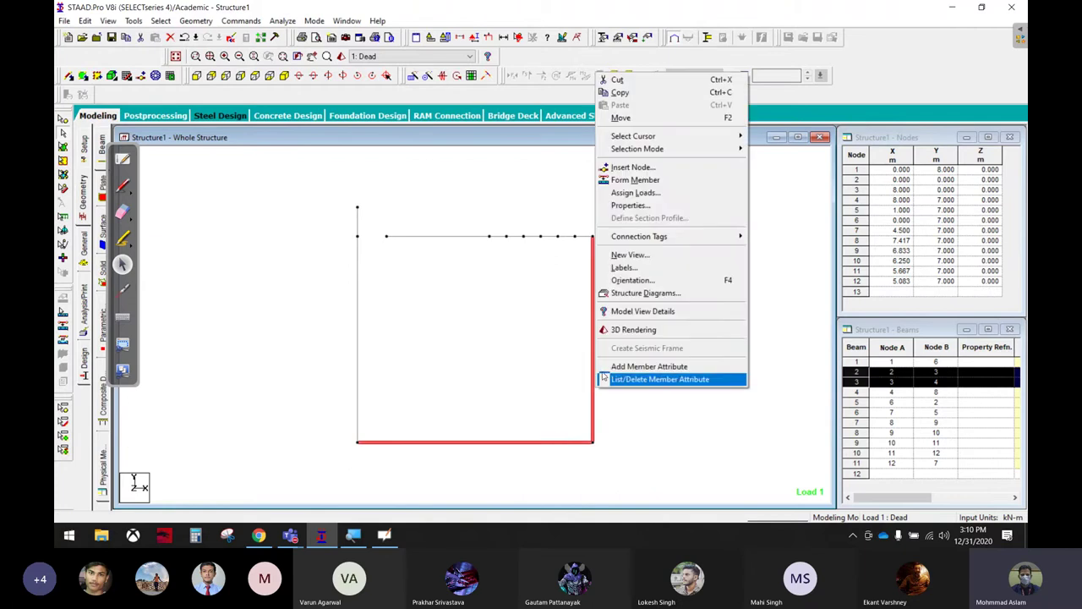
click(626, 171)
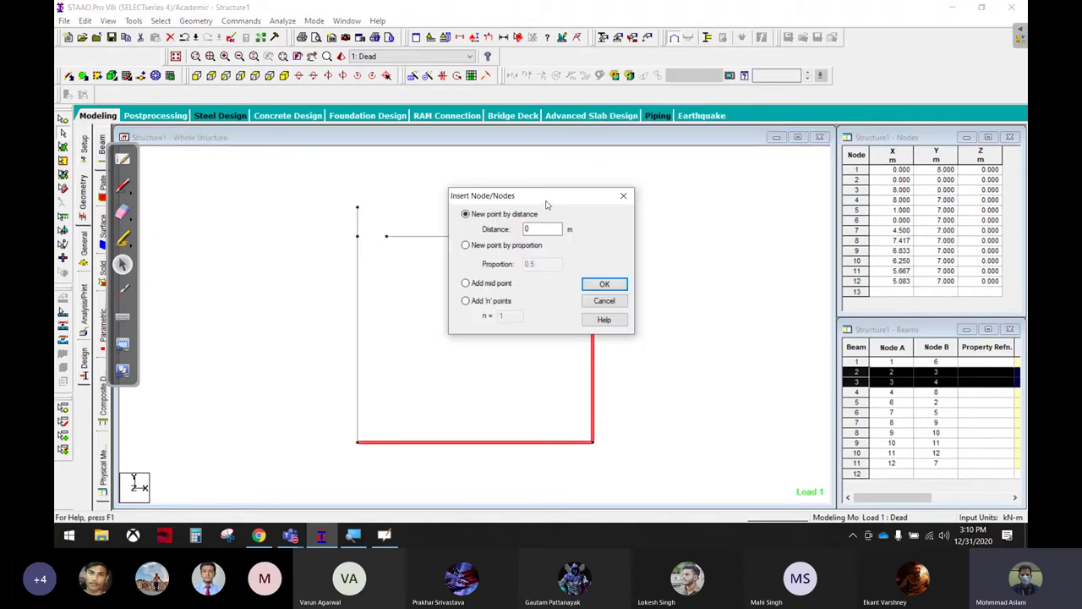
drag(546, 202, 796, 146)
click(122, 184)
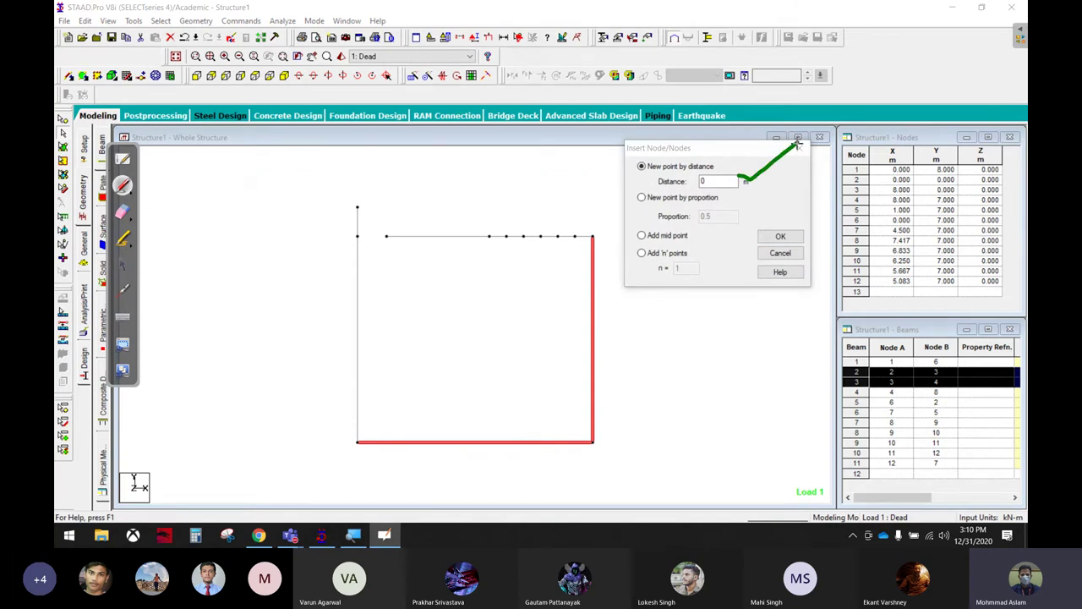
drag(732, 214, 814, 187)
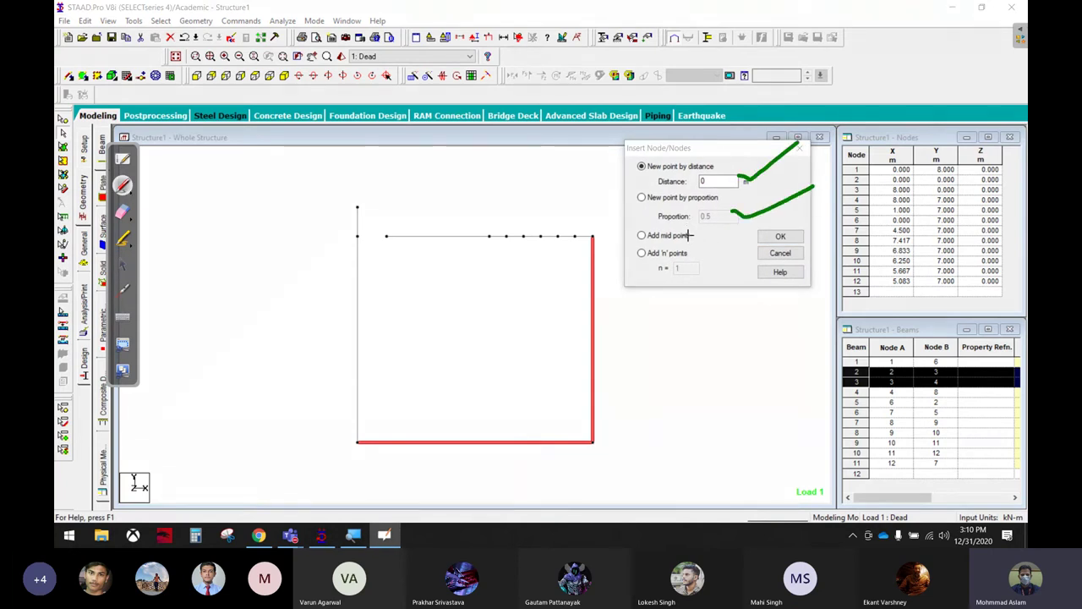
drag(690, 235, 799, 213)
mouse_move(695, 253)
mouse_down()
mouse_move(800, 227)
mouse_move(611, 242)
mouse_move(773, 193)
mouse_up()
click(122, 212)
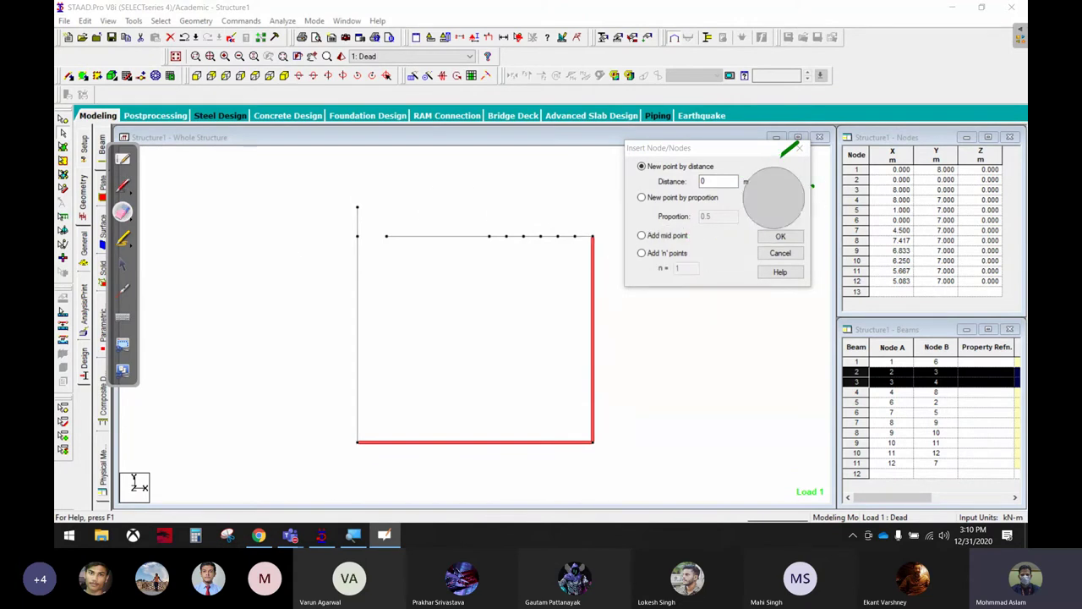
click(123, 264)
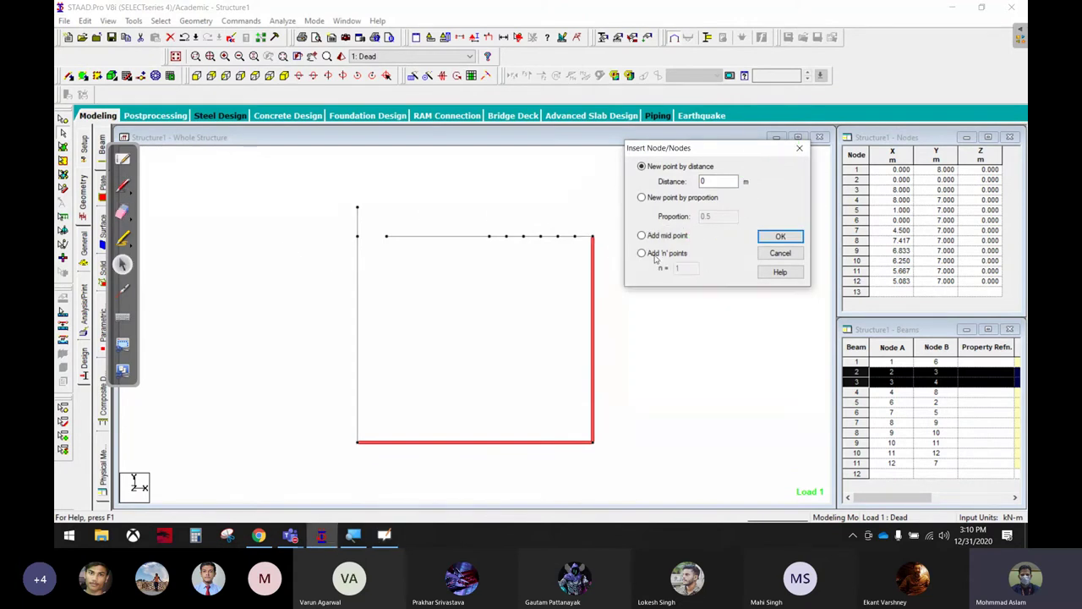
click(642, 254)
text(4)
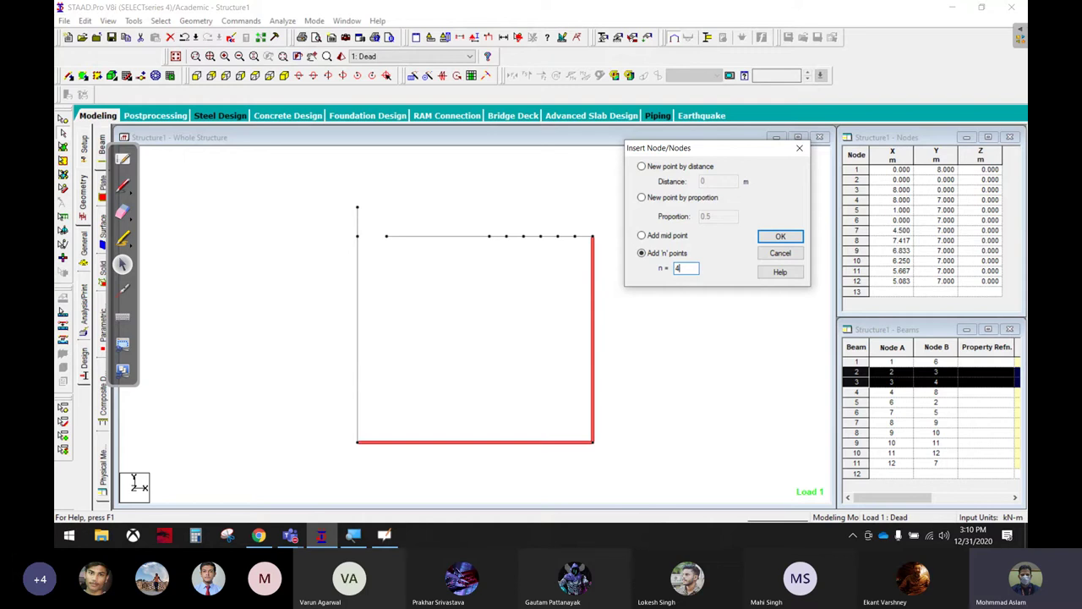
click(779, 236)
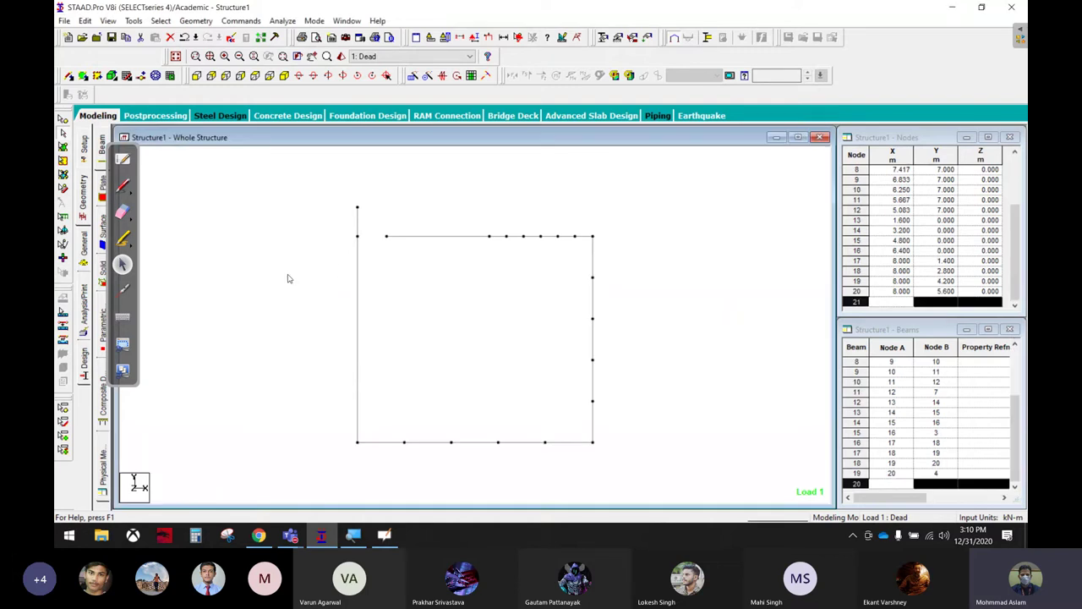
Start node insertion on beam 6, the left half of the top beam.
click(405, 237)
right_click(403, 238)
click(451, 301)
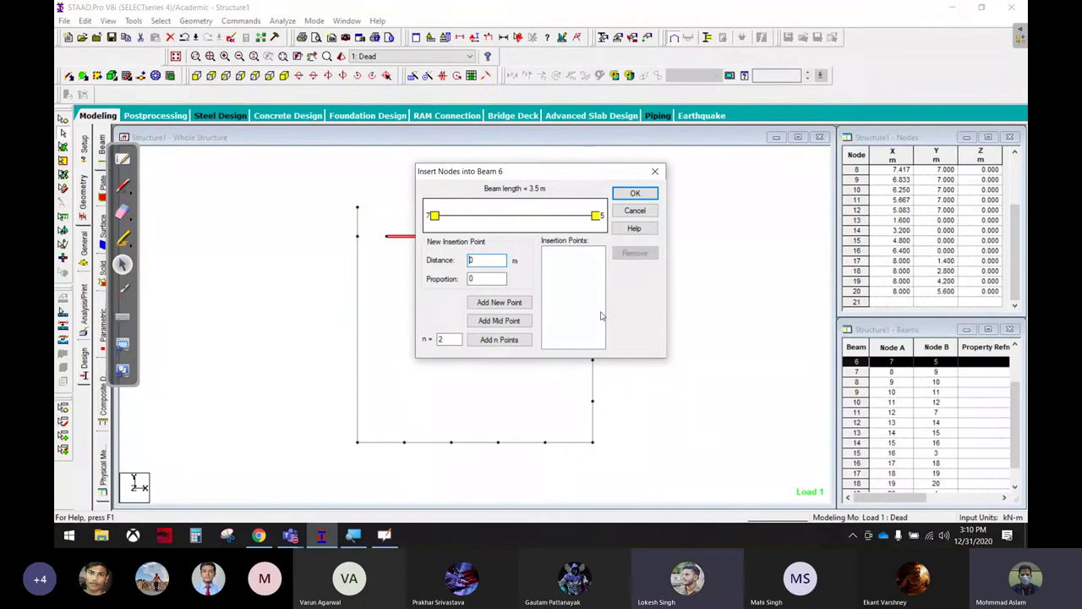
Cancel beam 6 node insertion and delete every beam and node in the frame.
click(630, 211)
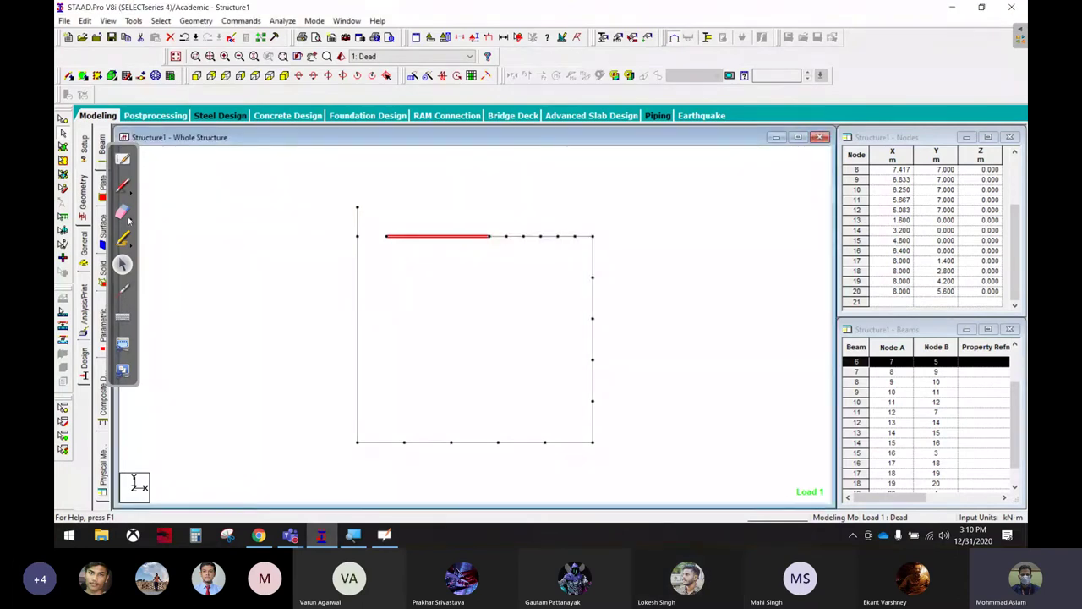
click(246, 240)
mouse_move(276, 176)
mouse_down()
mouse_move(322, 273)
mouse_move(652, 470)
mouse_up()
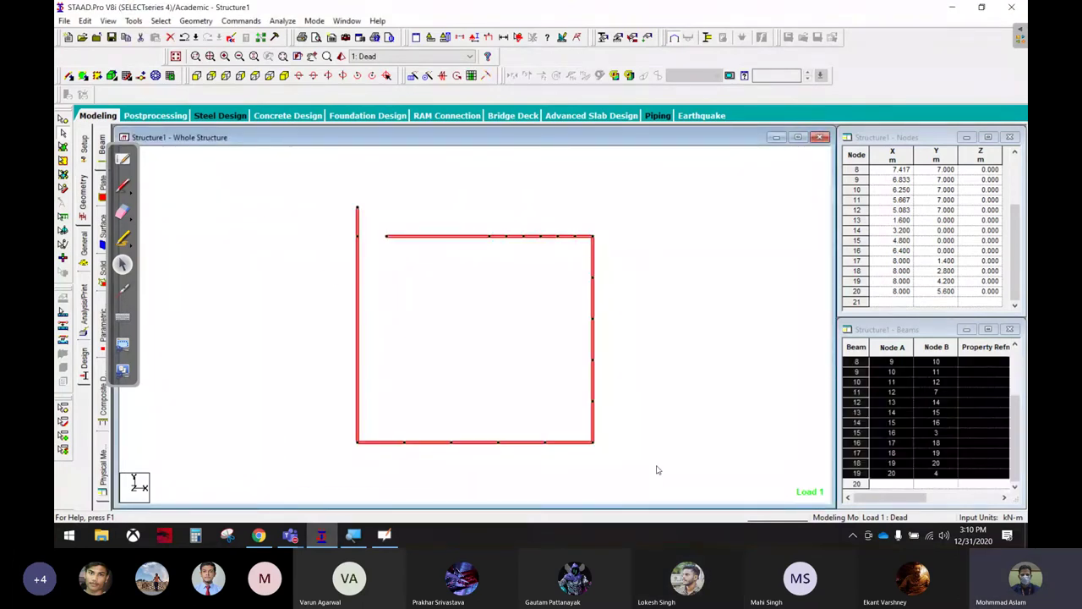
key(Delete)
key(Return)
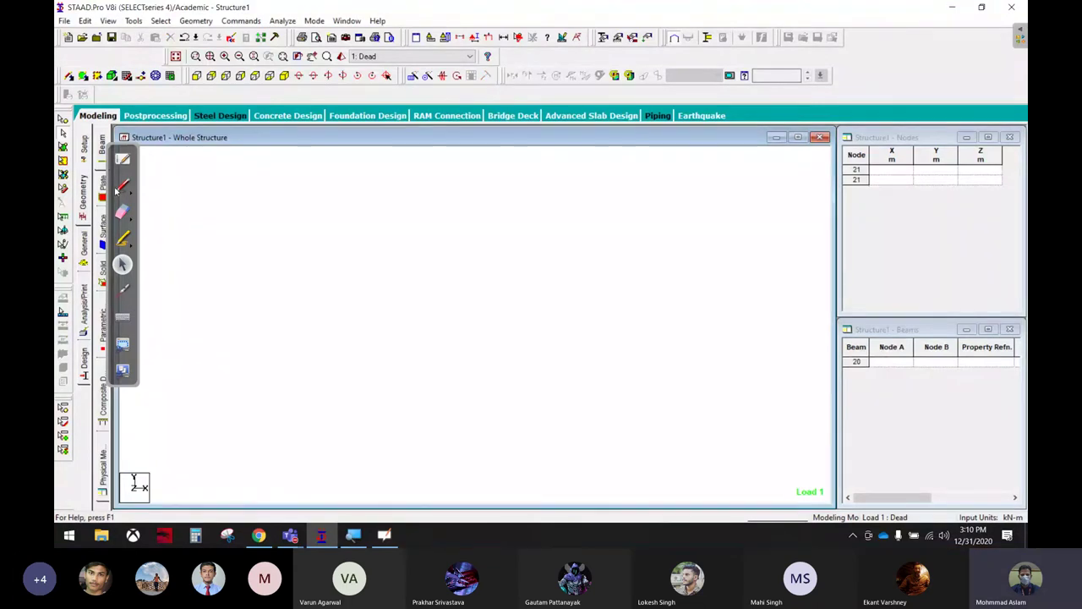
Sketch green annotations across the screen, then erase them.
click(123, 186)
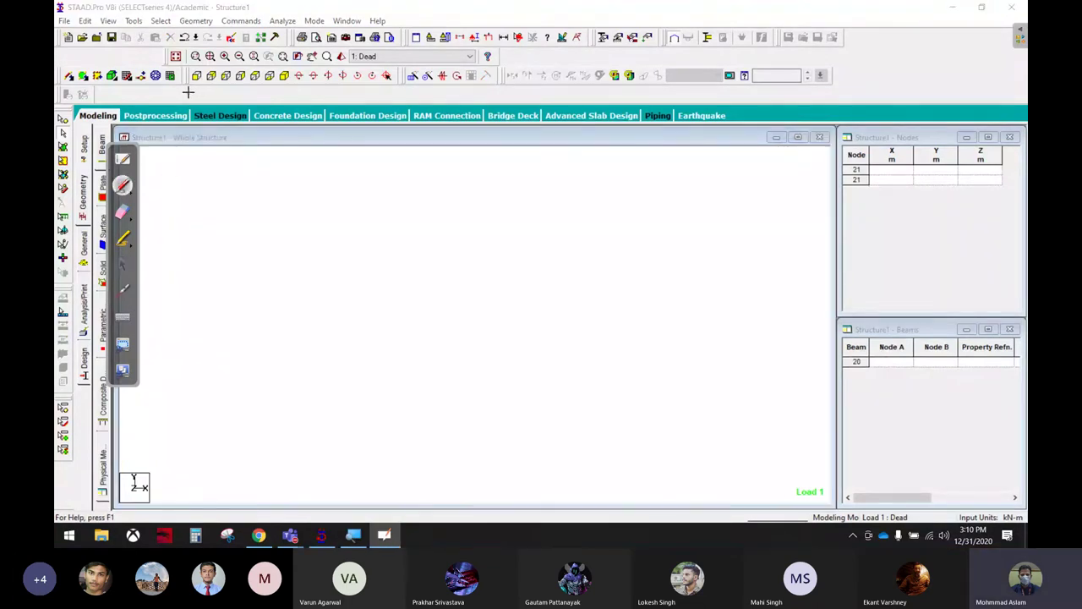
mouse_move(188, 93)
mouse_down()
mouse_move(484, 87)
mouse_move(499, 68)
mouse_move(186, 73)
mouse_up()
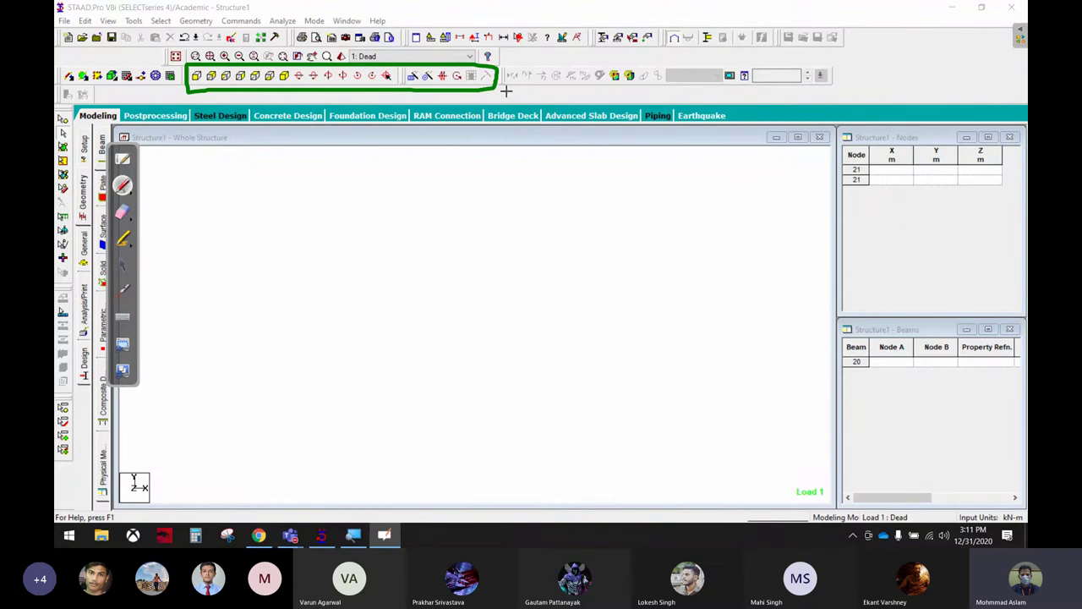
mouse_move(524, 87)
mouse_down()
mouse_move(594, 88)
mouse_move(596, 74)
mouse_move(510, 66)
mouse_move(502, 88)
mouse_up()
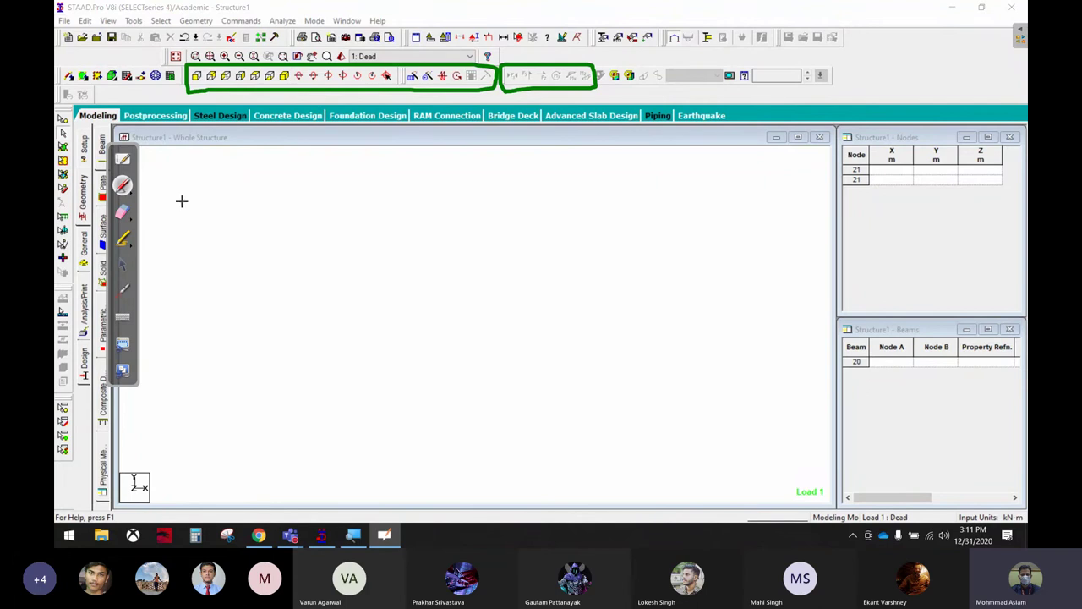
click(123, 211)
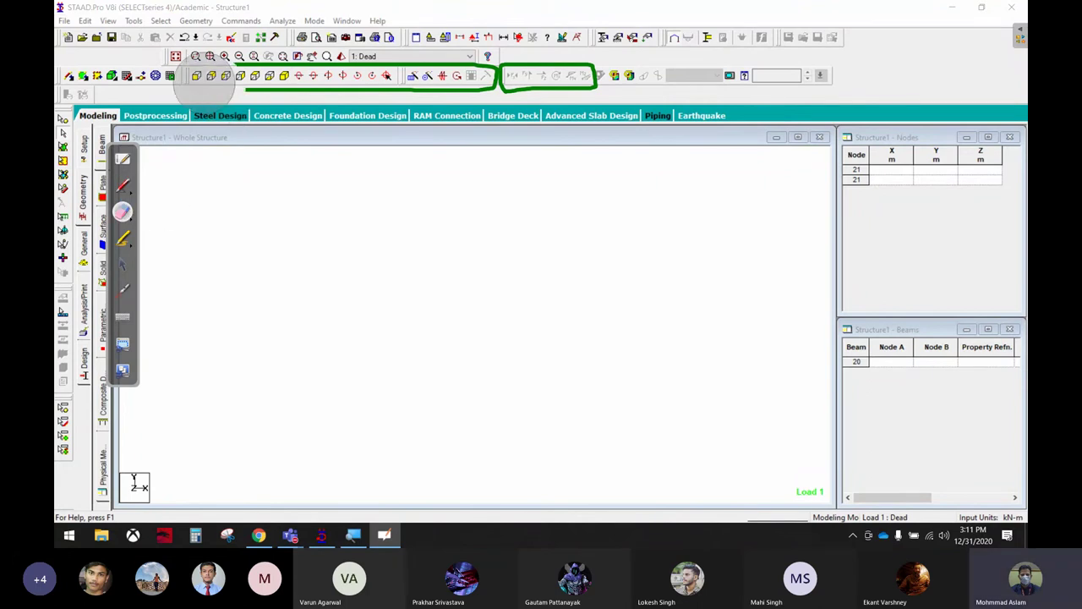
drag(203, 78, 633, 62)
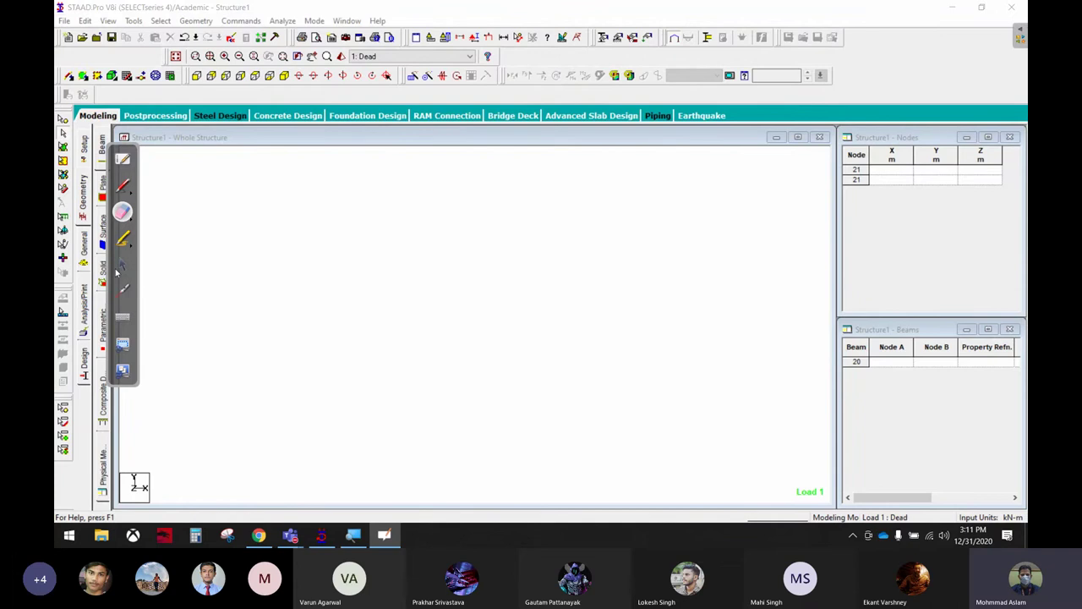
click(123, 264)
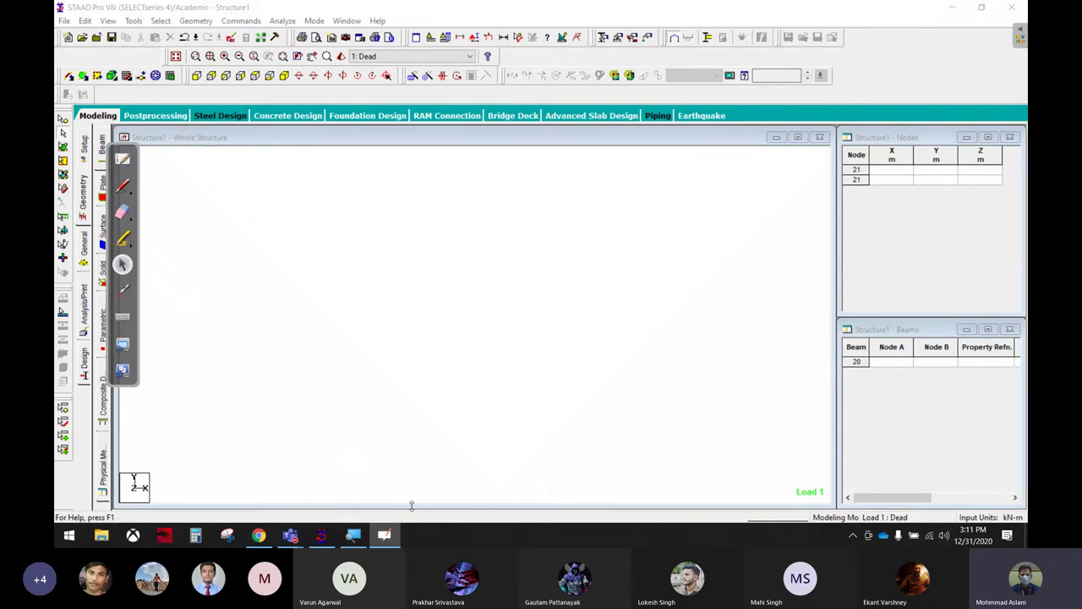
Clear the green stroke and Staad Pro V8 heading from the whiteboard and pick red ink.
click(123, 159)
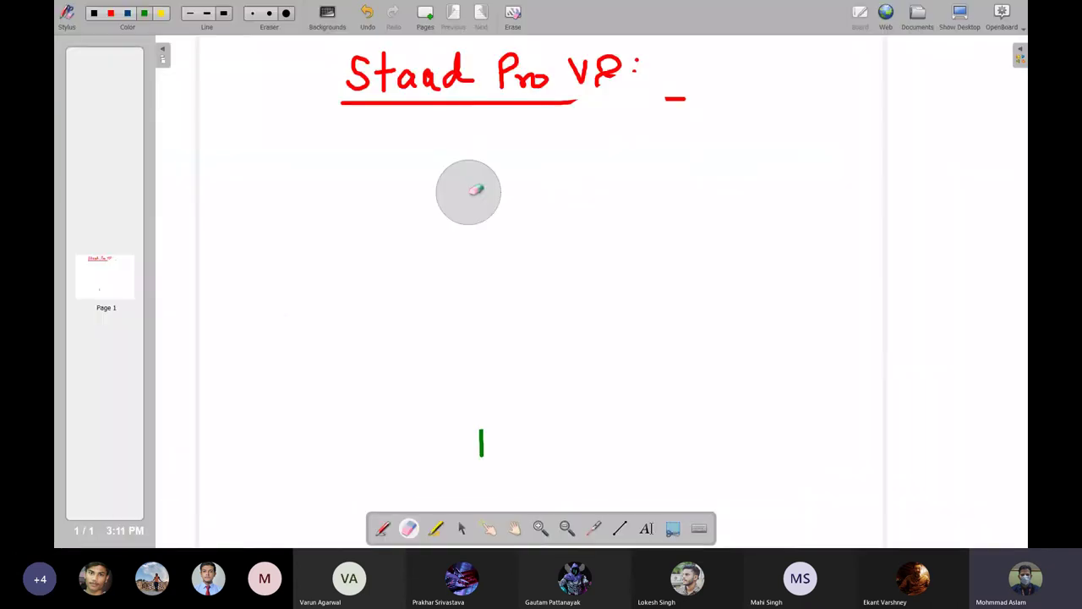
drag(519, 365, 494, 434)
mouse_move(657, 118)
mouse_down()
mouse_move(380, 65)
mouse_move(616, 107)
mouse_up()
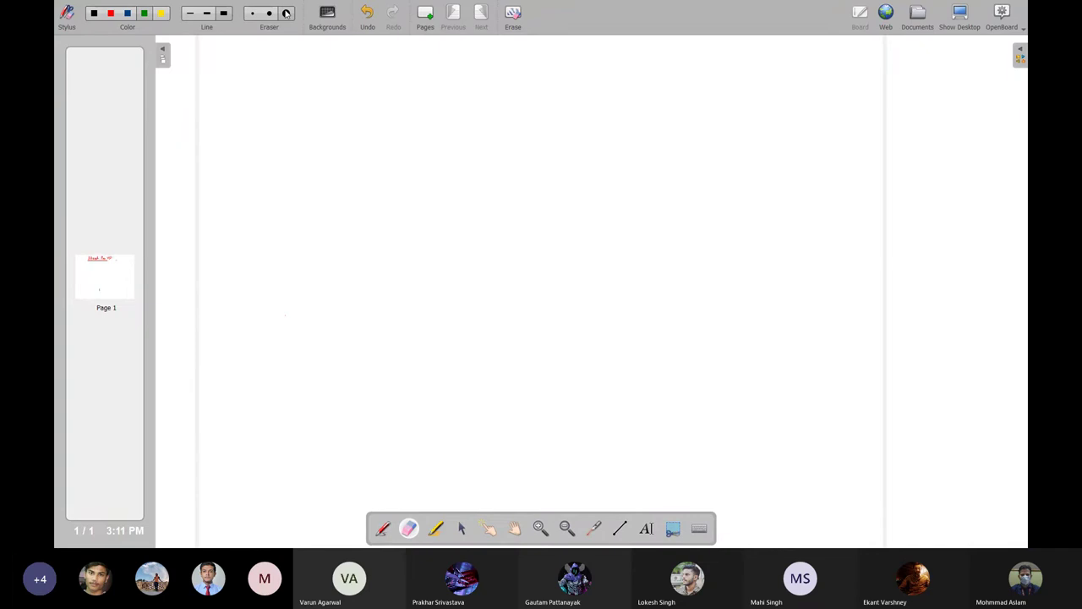
click(110, 13)
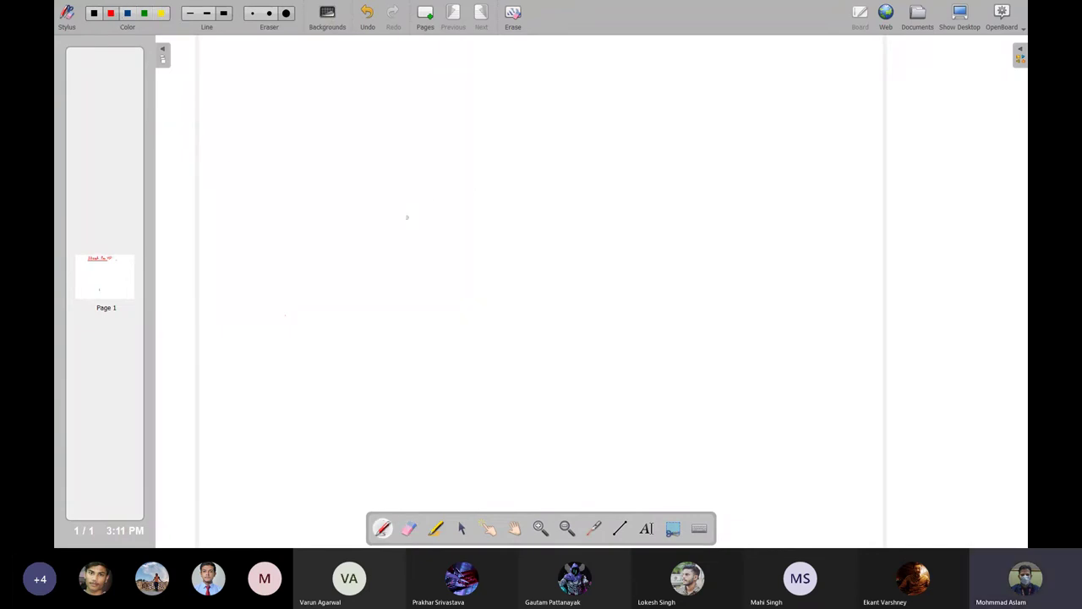
Draw the diamond frame plan with x and z arrows, three columns and fixed supports.
mouse_move(370, 242)
mouse_down()
mouse_move(697, 219)
mouse_move(399, 264)
mouse_move(363, 245)
mouse_up()
drag(373, 166, 431, 96)
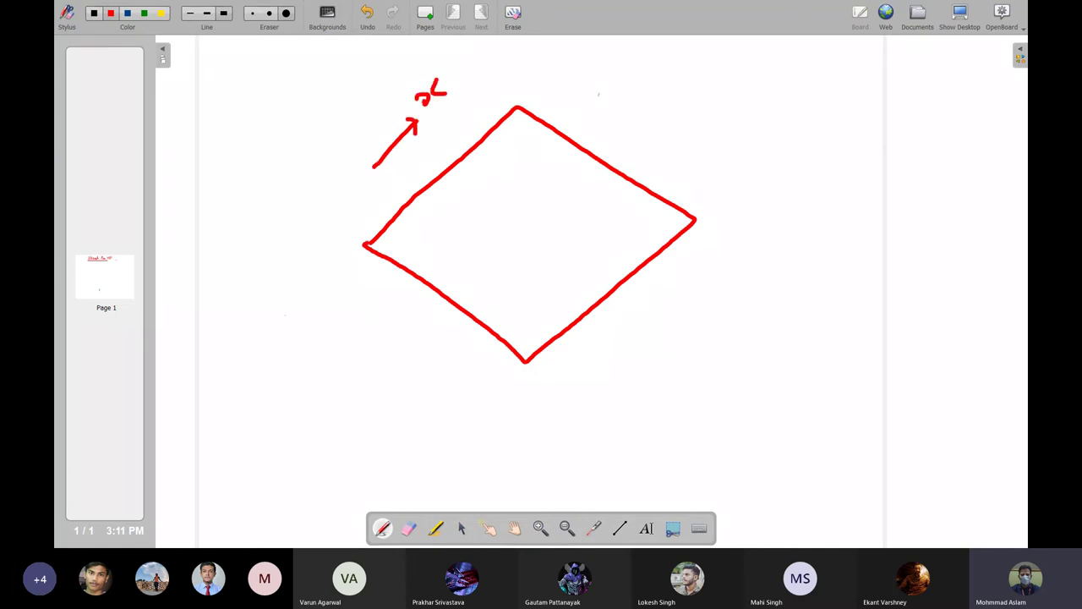
mouse_move(573, 76)
mouse_down()
mouse_move(632, 110)
mouse_move(639, 129)
mouse_move(705, 118)
mouse_up()
drag(367, 247, 403, 406)
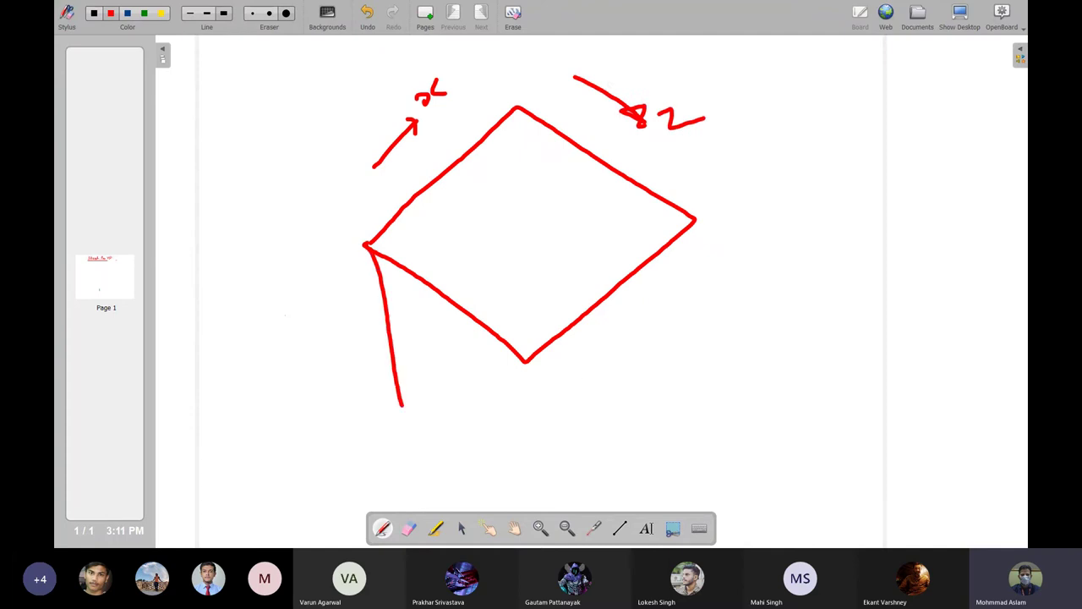
drag(525, 362, 529, 457)
mouse_move(697, 221)
mouse_down()
mouse_move(700, 364)
mouse_move(726, 358)
mouse_move(696, 378)
mouse_move(717, 376)
mouse_up()
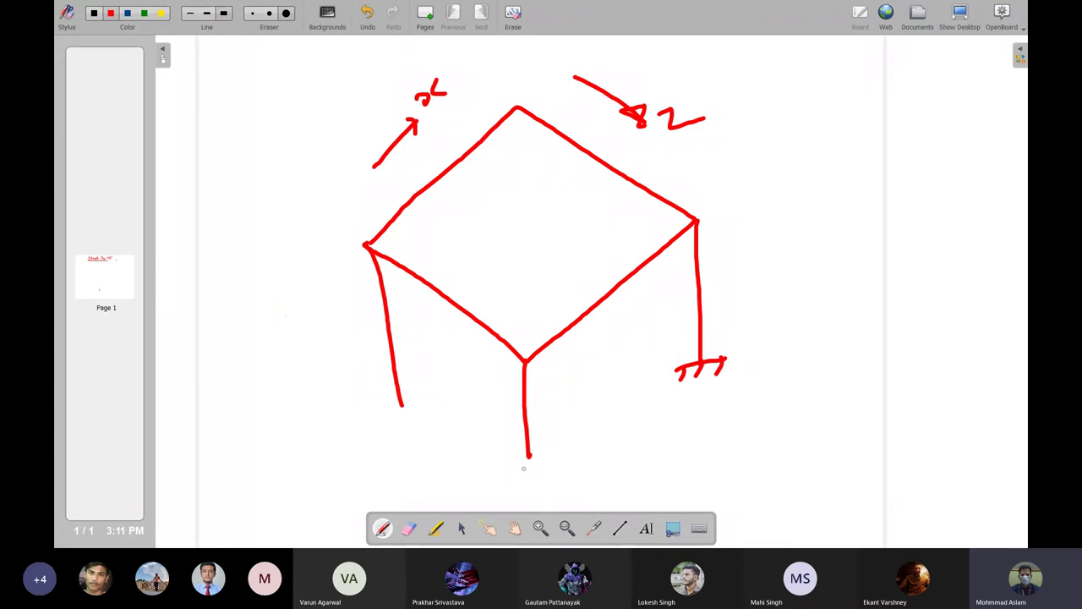
drag(518, 464, 557, 455)
mouse_move(524, 463)
mouse_down()
mouse_move(517, 473)
mouse_move(548, 470)
mouse_up()
mouse_move(389, 412)
mouse_down()
mouse_move(430, 409)
mouse_move(396, 423)
mouse_move(417, 427)
mouse_up()
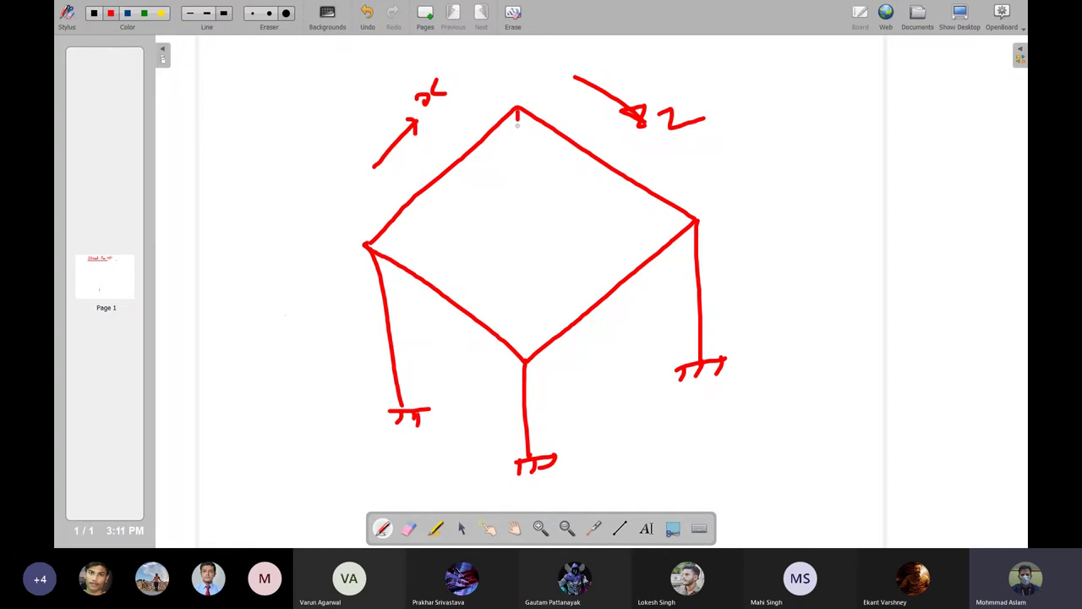
Draw the dashed rear column with its hatched fixed base.
drag(517, 145, 516, 167)
mouse_move(516, 241)
mouse_down()
mouse_move(516, 250)
mouse_move(542, 247)
mouse_move(533, 261)
mouse_move(500, 268)
mouse_up()
mouse_move(742, 87)
mouse_down()
mouse_move(757, 82)
mouse_move(759, 103)
mouse_move(780, 93)
mouse_move(851, 103)
mouse_up()
Write the column size C = 230 X 300 and begin the B = note.
mouse_move(895, 75)
mouse_down()
mouse_move(888, 94)
mouse_move(898, 74)
mouse_move(929, 105)
mouse_move(970, 103)
mouse_move(1012, 83)
mouse_up()
mouse_move(747, 129)
mouse_down()
mouse_move(749, 161)
mouse_move(811, 140)
mouse_up()
mouse_move(797, 148)
mouse_down()
mouse_move(861, 150)
mouse_move(873, 136)
mouse_move(927, 147)
mouse_move(998, 126)
mouse_up()
click(937, 125)
Write B = 230 X 230, M = Conc., C = 6m, B = 3m and Selfwt, then trace the upper-left beam.
mouse_move(758, 191)
mouse_down()
mouse_move(760, 219)
mouse_move(917, 191)
mouse_move(938, 208)
mouse_up()
mouse_move(949, 186)
mouse_down()
mouse_move(953, 208)
mouse_move(964, 204)
mouse_up()
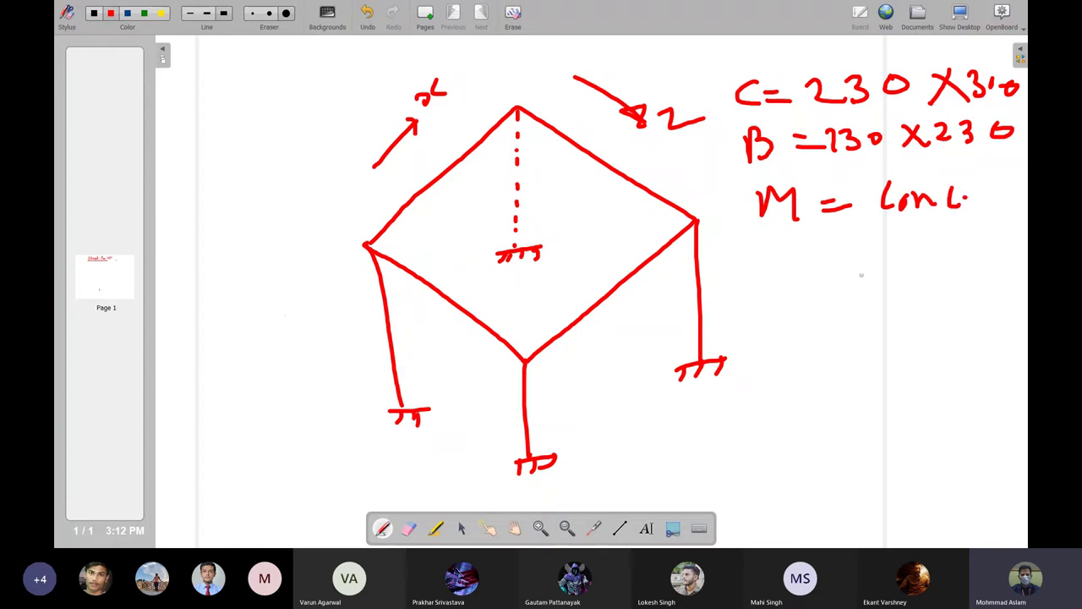
mouse_move(792, 241)
mouse_down()
mouse_move(770, 252)
mouse_move(833, 263)
mouse_up()
mouse_move(897, 245)
mouse_down()
mouse_move(883, 265)
mouse_move(917, 259)
mouse_move(937, 272)
mouse_up()
mouse_move(792, 294)
mouse_down()
mouse_move(792, 318)
mouse_move(871, 303)
mouse_move(888, 323)
mouse_up()
mouse_move(925, 325)
mouse_down()
mouse_move(931, 313)
mouse_move(952, 326)
mouse_up()
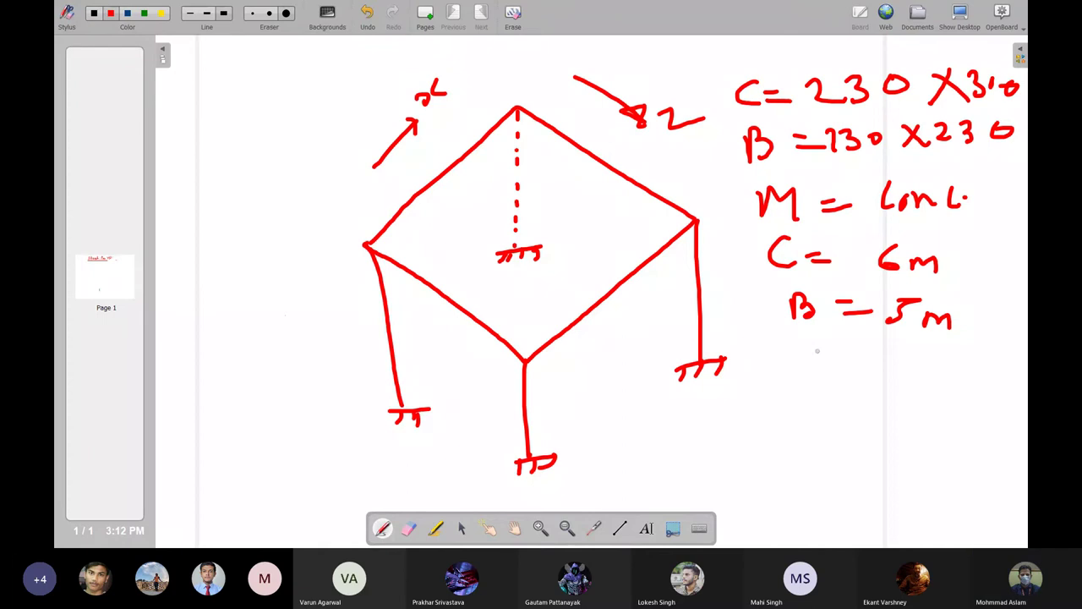
mouse_move(813, 345)
mouse_down()
mouse_move(795, 372)
mouse_move(876, 378)
mouse_move(910, 362)
mouse_move(937, 378)
mouse_move(949, 365)
mouse_up()
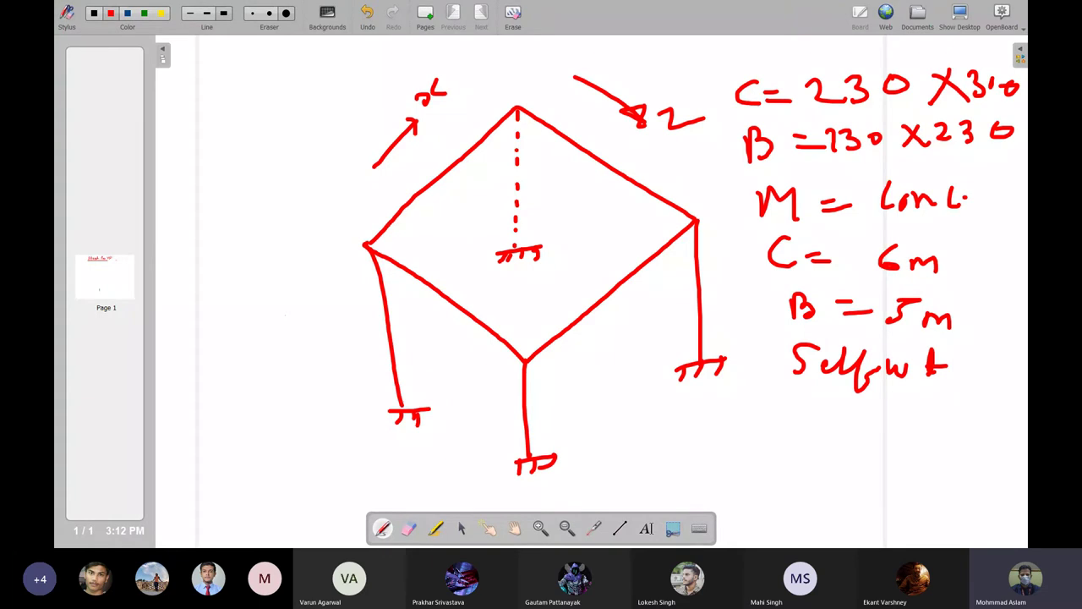
mouse_move(368, 243)
mouse_down()
mouse_move(421, 144)
mouse_move(516, 112)
mouse_up()
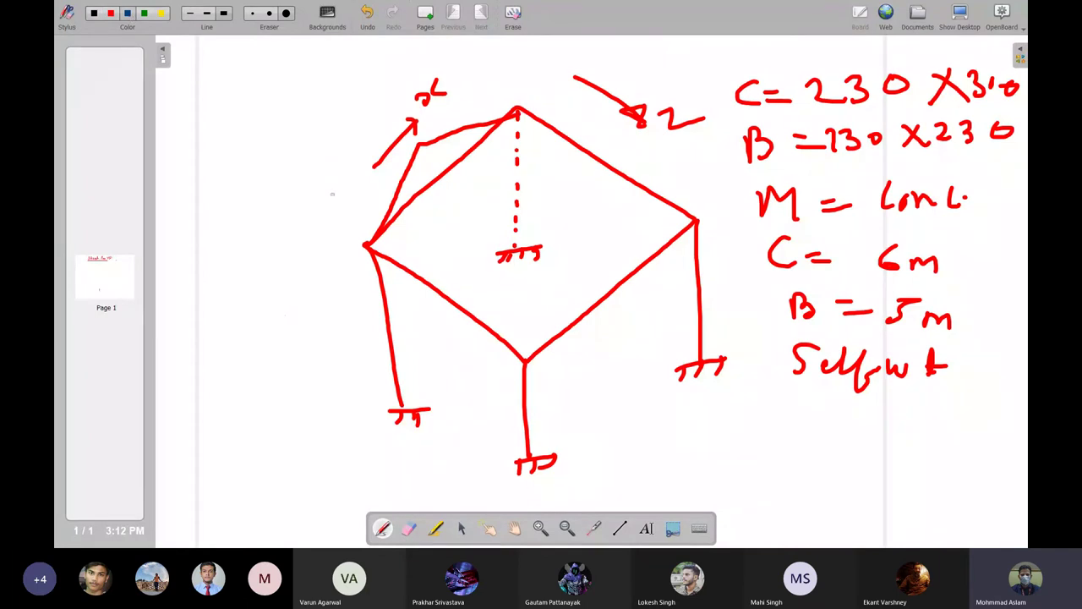
Sketch the deflected curves of the upper-left and lower-right beams in blue and label the 5KN load.
mouse_move(369, 243)
mouse_down()
mouse_move(421, 144)
mouse_move(512, 117)
mouse_up()
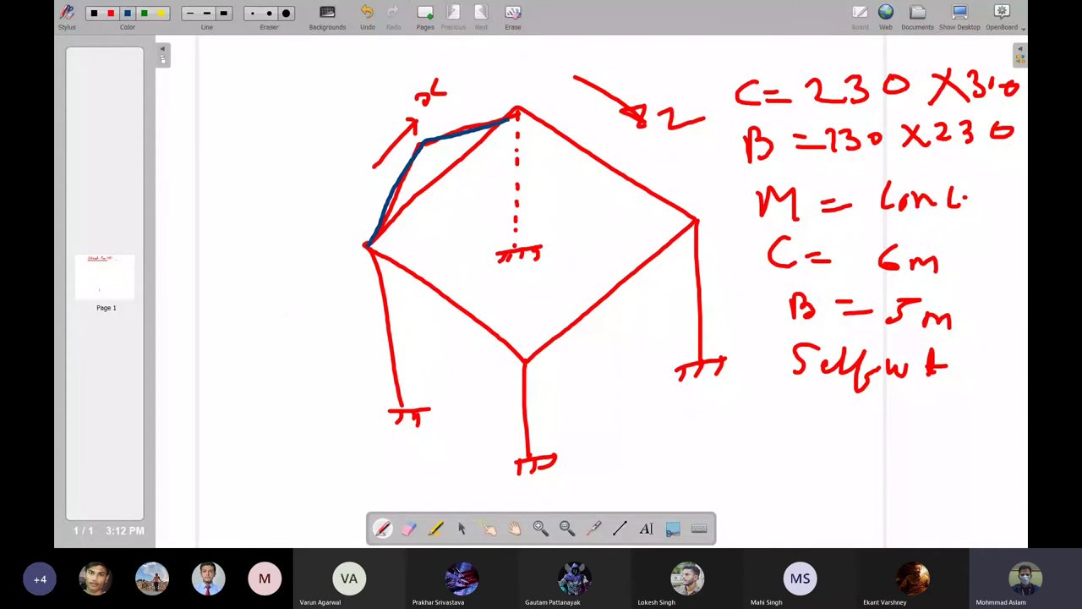
mouse_move(530, 356)
mouse_down()
mouse_move(592, 264)
mouse_move(702, 224)
mouse_up()
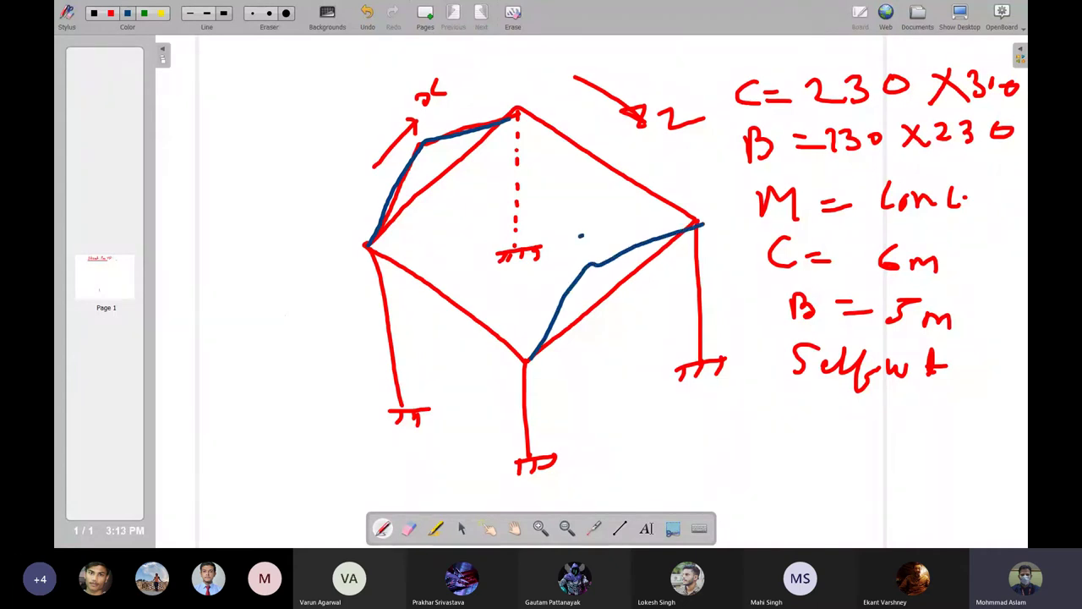
mouse_move(592, 230)
mouse_down()
mouse_move(580, 254)
mouse_move(617, 247)
mouse_move(634, 220)
mouse_up()
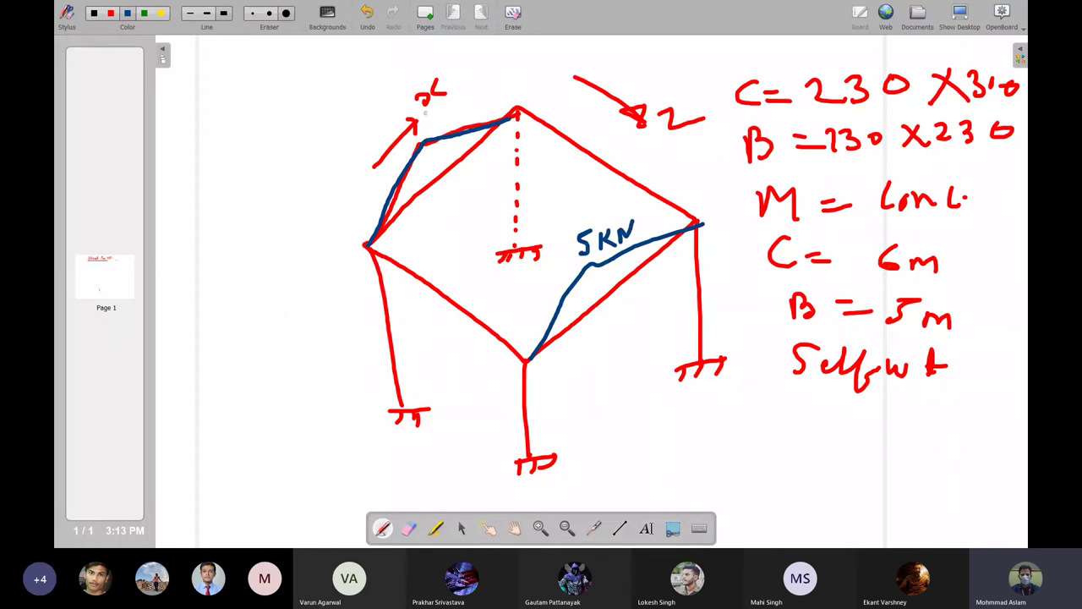
mouse_move(444, 107)
mouse_down()
mouse_move(436, 132)
mouse_move(455, 112)
mouse_up()
drag(455, 111, 479, 120)
mouse_move(474, 115)
mouse_down()
mouse_move(479, 100)
mouse_move(504, 96)
mouse_up()
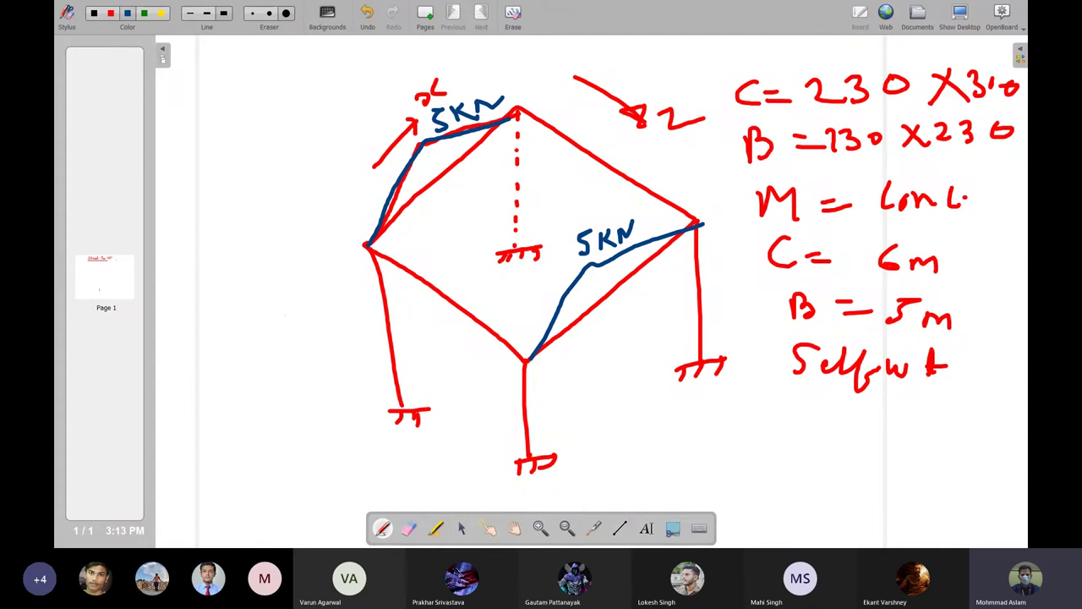
Draw the left-node and upper-right beam deflections, labelling the varying loads 2 and 4.
mouse_move(369, 246)
mouse_down()
mouse_move(396, 241)
mouse_move(530, 282)
mouse_move(525, 360)
mouse_up()
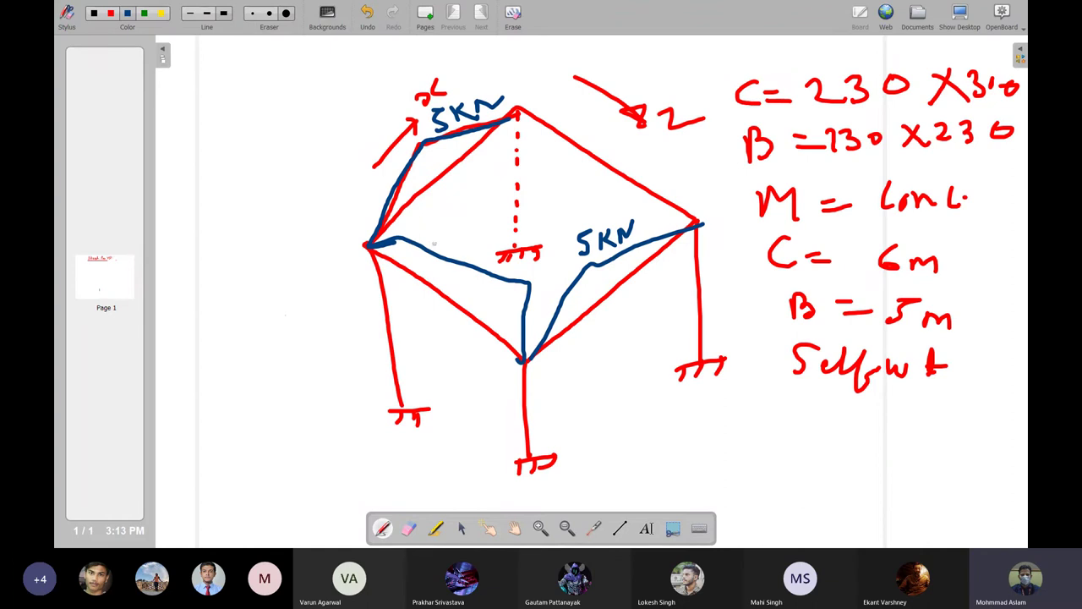
drag(409, 221, 448, 226)
drag(492, 287, 518, 314)
mouse_move(518, 108)
mouse_down()
mouse_move(541, 92)
mouse_move(738, 165)
mouse_move(704, 220)
mouse_up()
drag(531, 74, 547, 83)
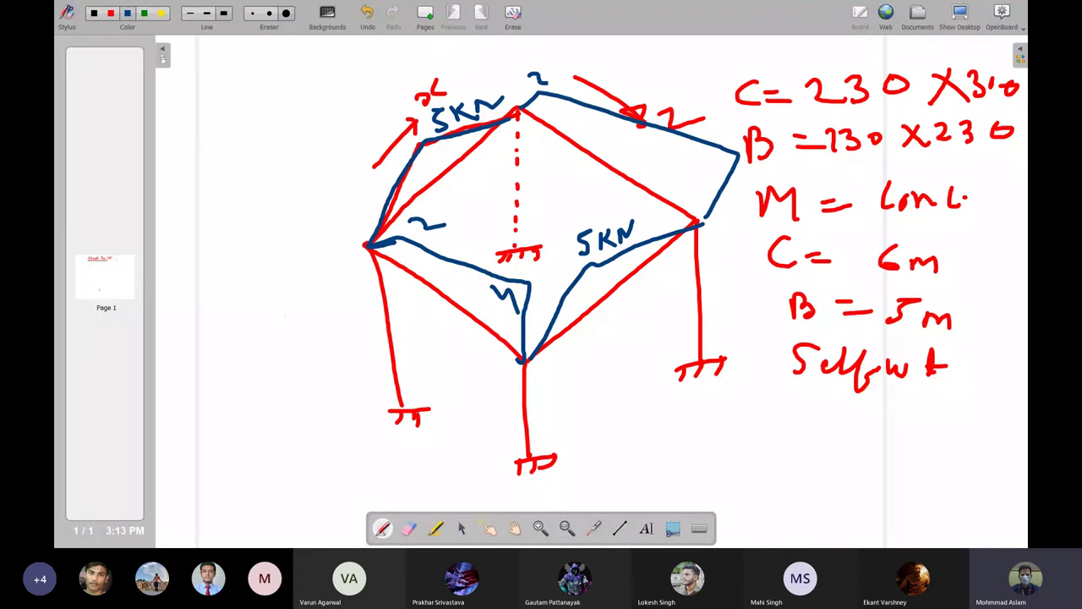
drag(721, 107, 729, 127)
Accept STAAD.Pro's auto-save prompt and save the structure.
click(929, 23)
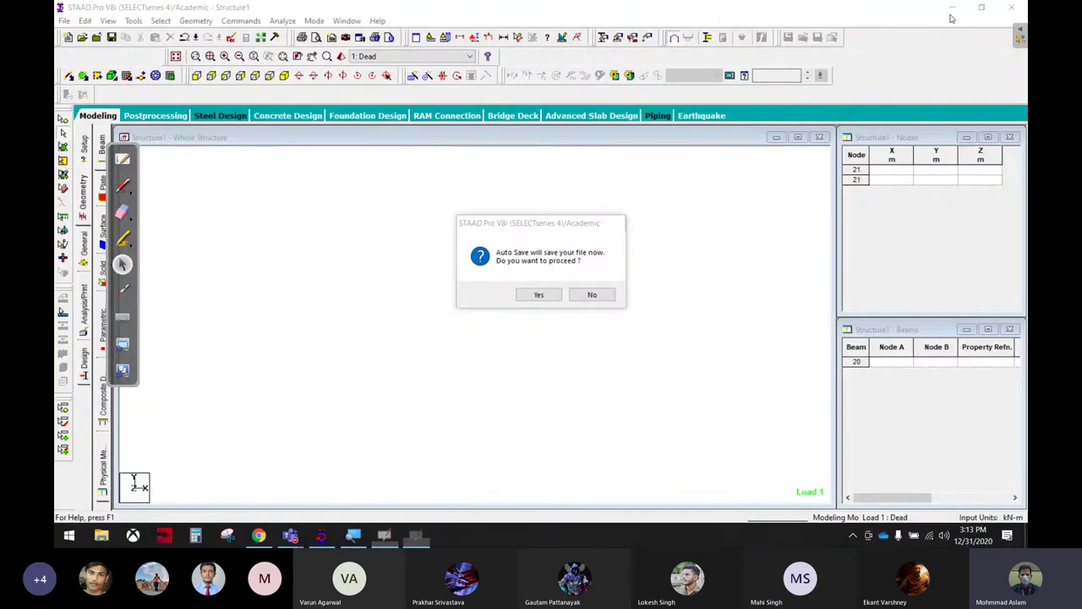
click(546, 293)
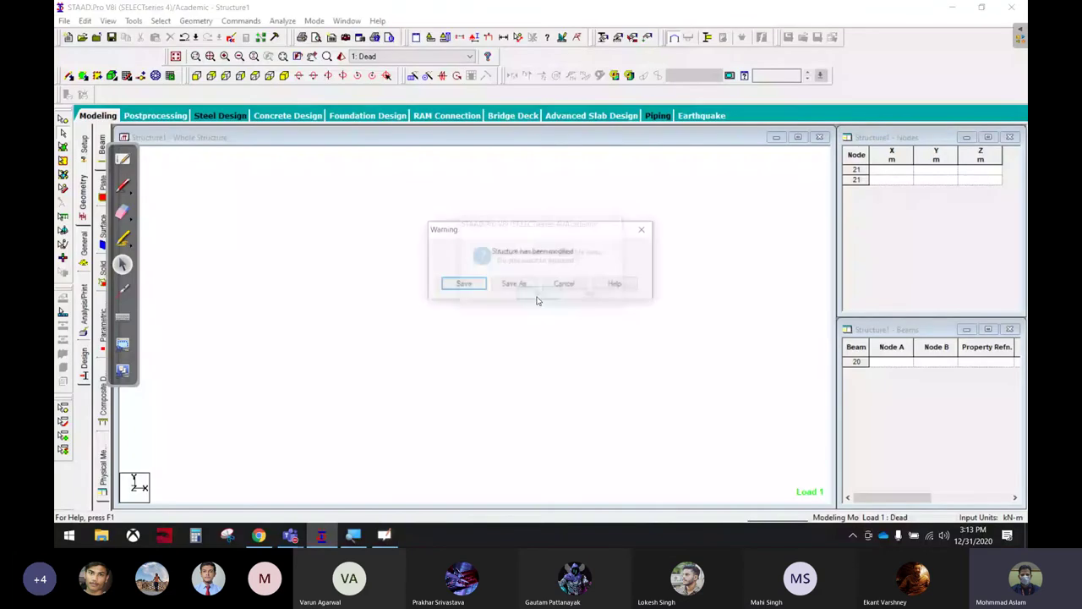
click(473, 284)
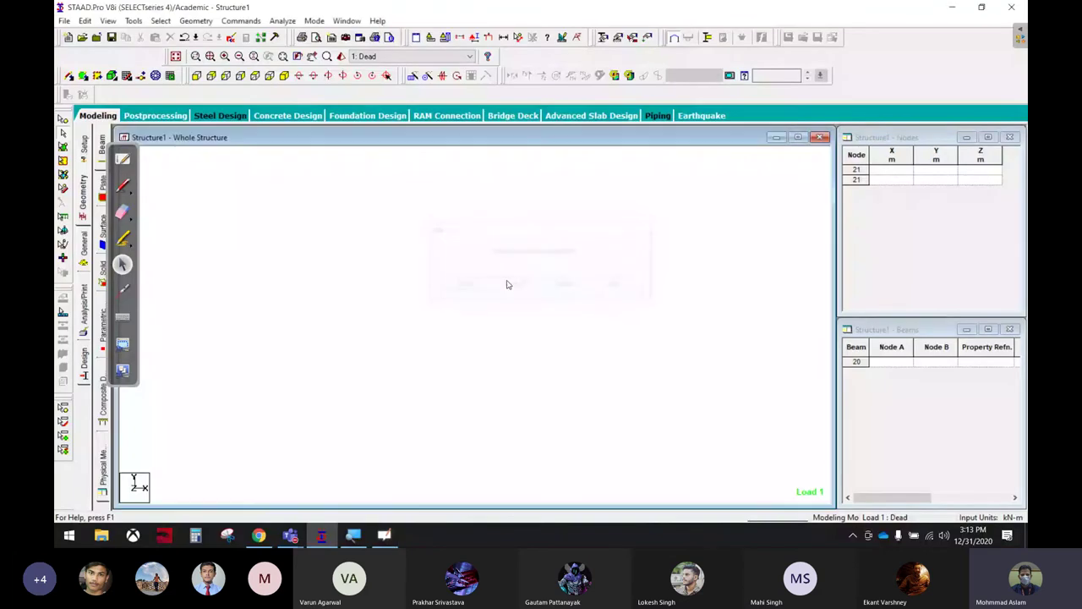
Snap node 1 at the origin and repeat it 5 m along X with linked steps to form beam 1.
click(127, 75)
click(357, 443)
click(592, 206)
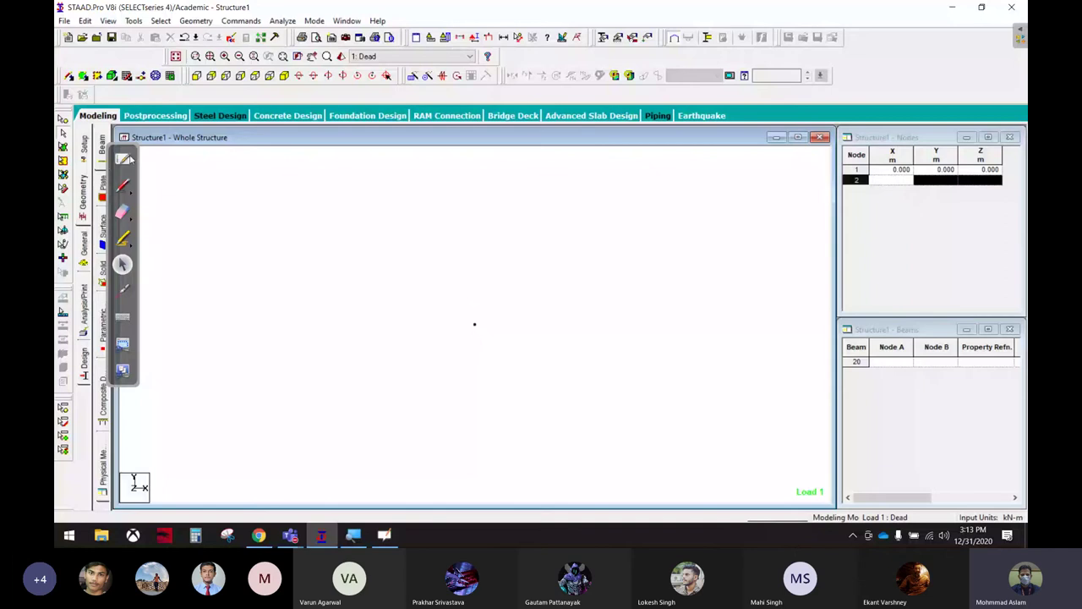
drag(406, 271, 604, 412)
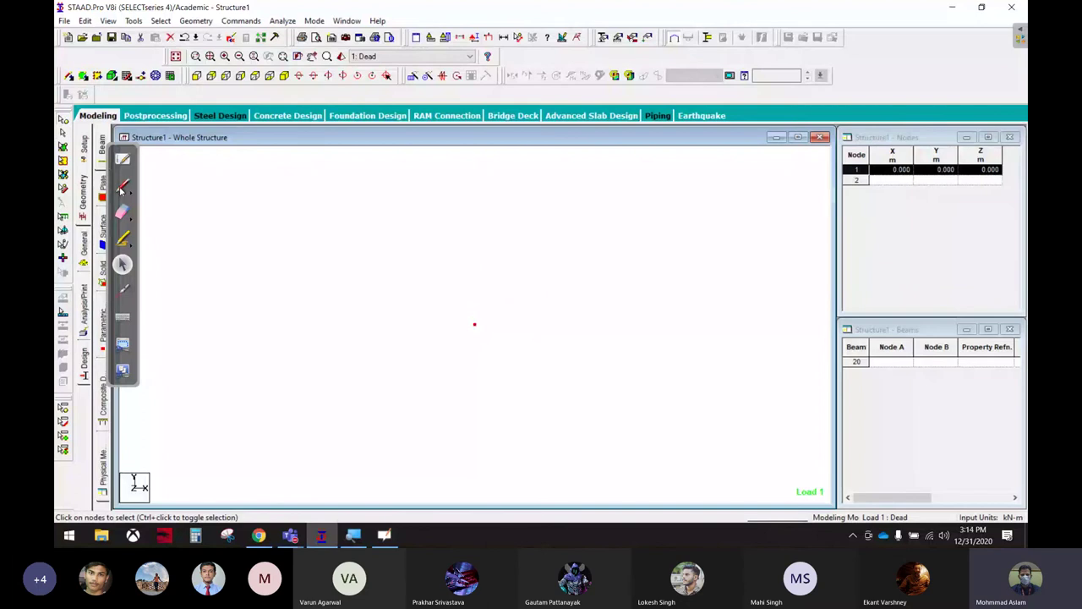
click(413, 75)
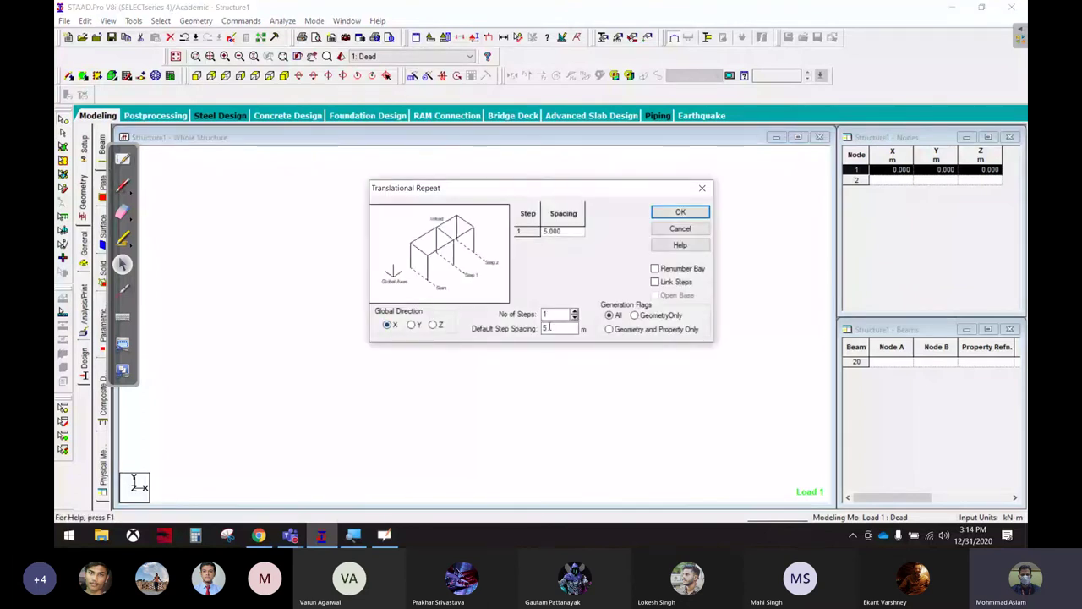
click(655, 281)
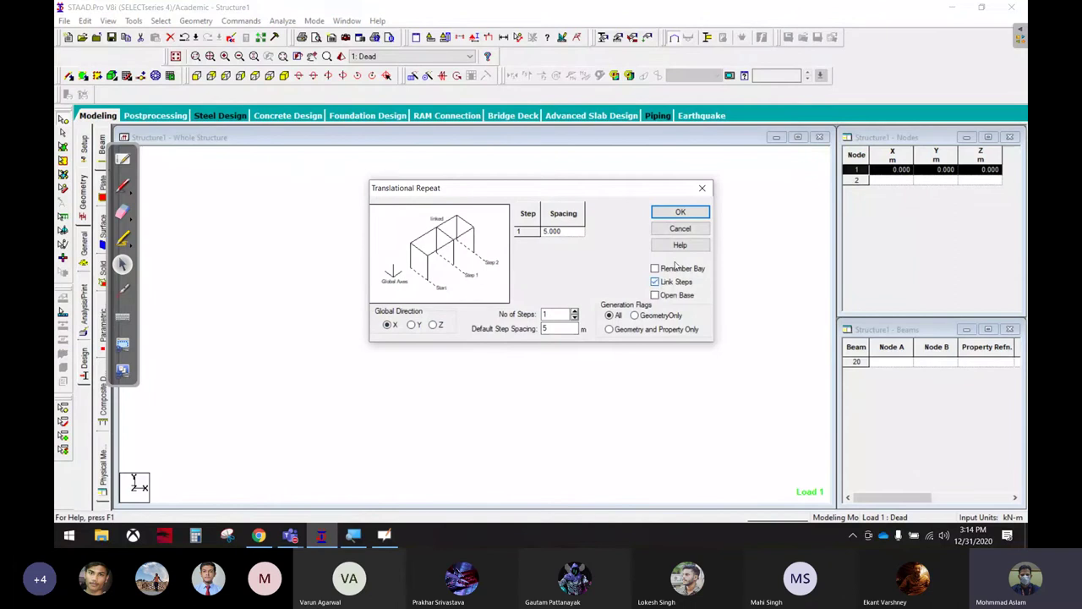
click(690, 217)
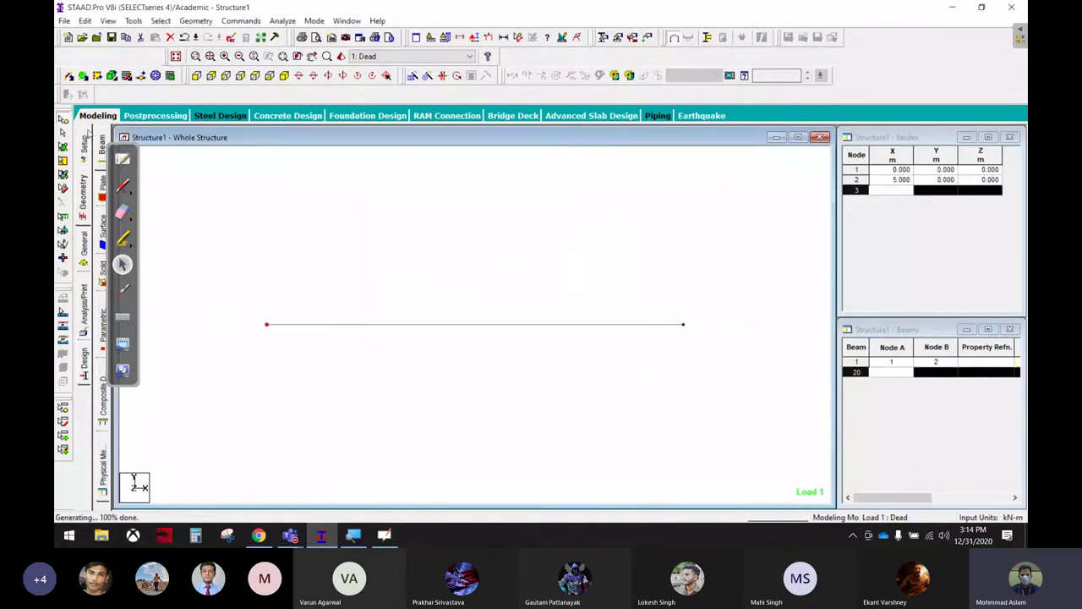
click(413, 325)
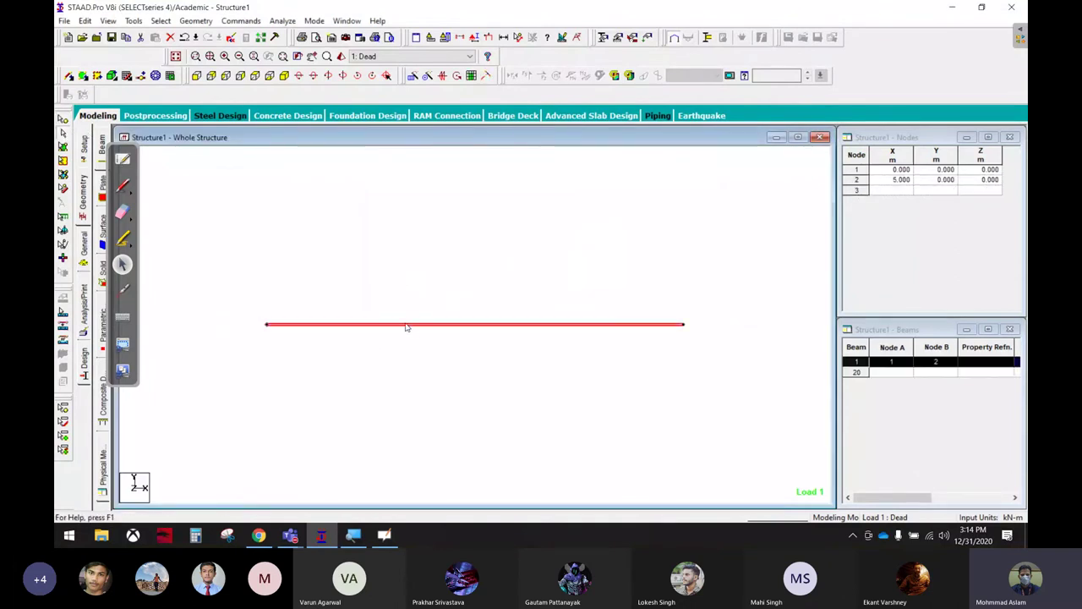
Switch the model to isometric view and zoom out.
click(285, 77)
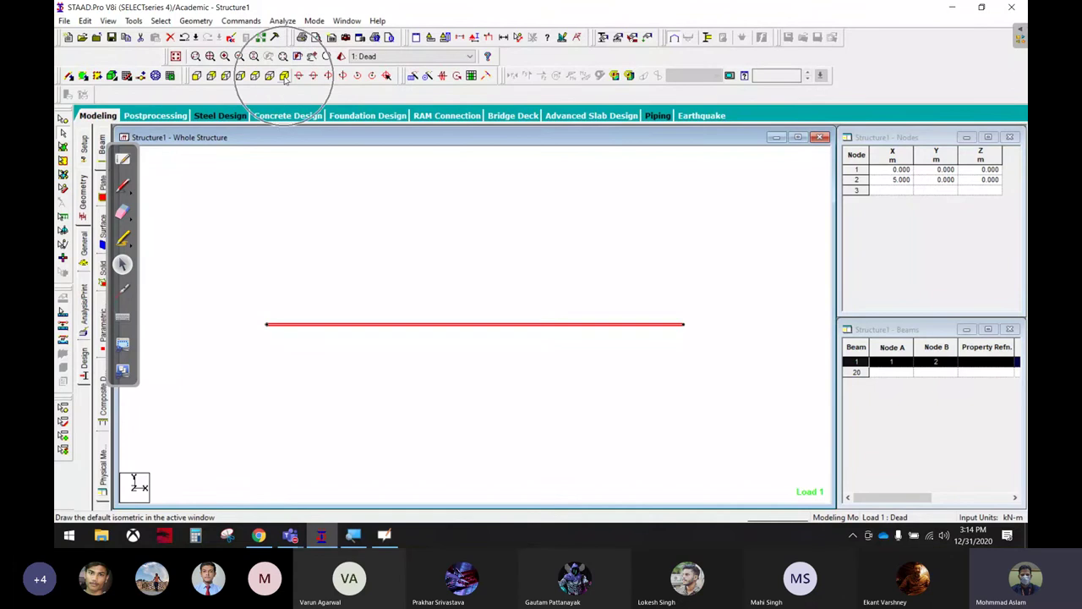
click(285, 77)
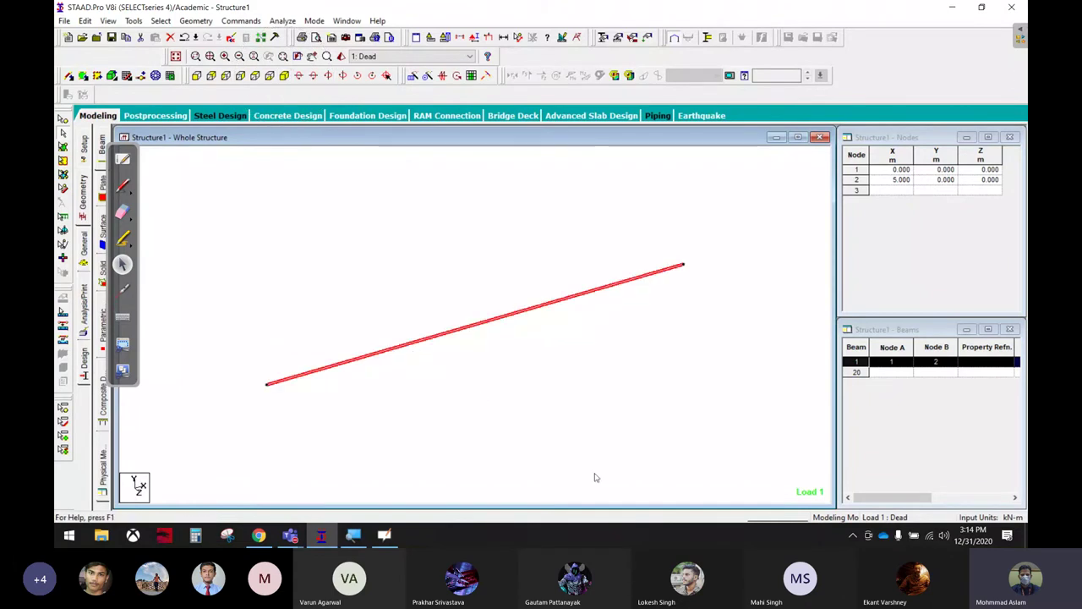
scroll(502, 380, down, 1)
scroll(489, 383, down, 1)
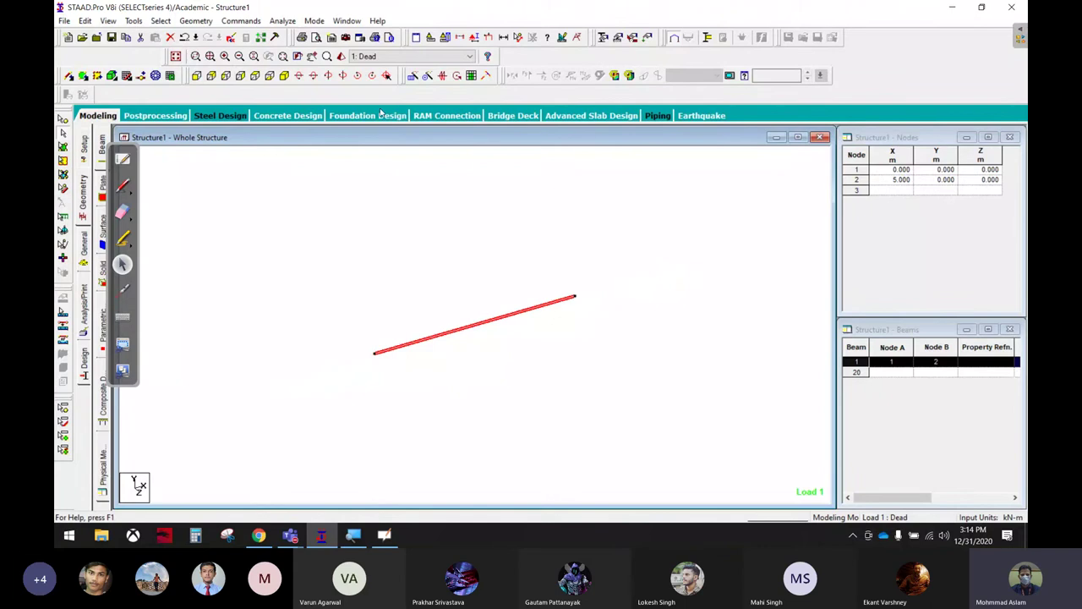
Sketch and erase a floor-outline and Z-direction arrow, then reopen Translational Repeat for beam 1.
click(123, 185)
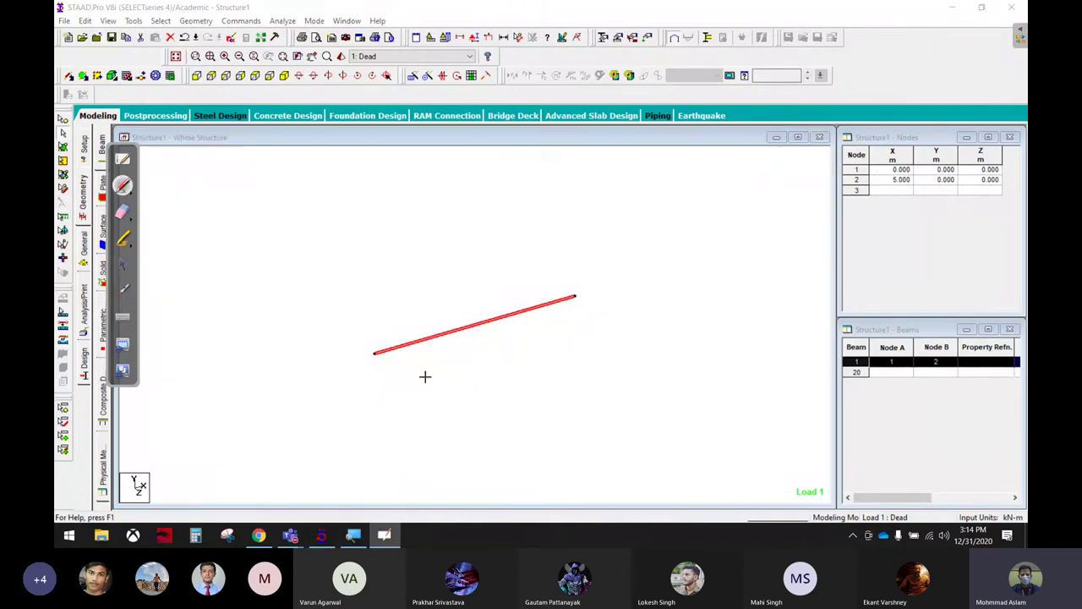
mouse_move(375, 352)
mouse_down()
mouse_move(453, 457)
mouse_move(659, 380)
mouse_move(577, 298)
mouse_up()
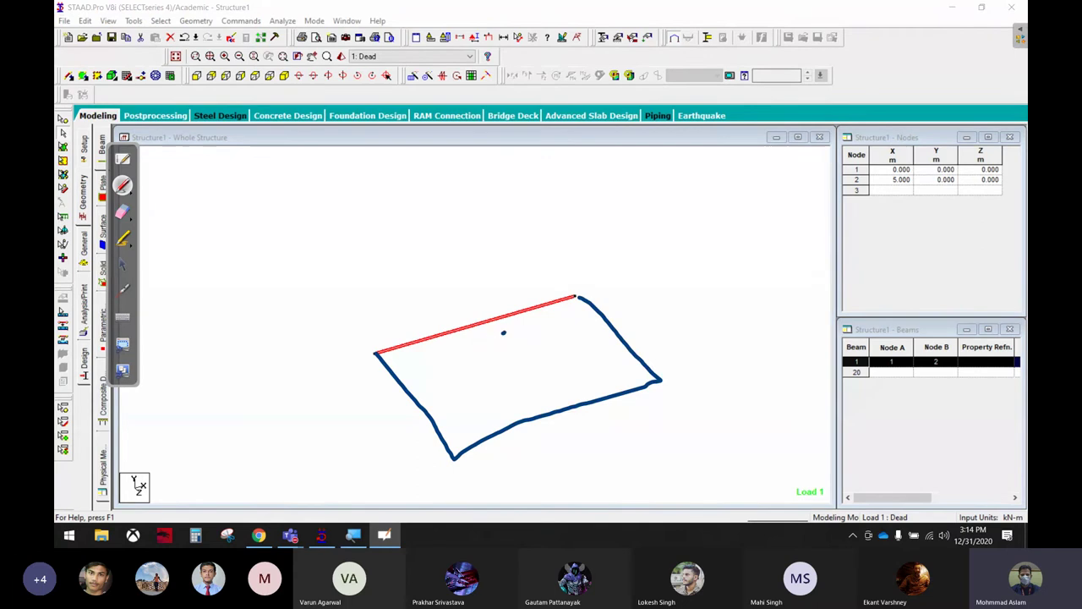
mouse_move(503, 333)
mouse_down()
mouse_move(560, 401)
mouse_move(575, 395)
mouse_up()
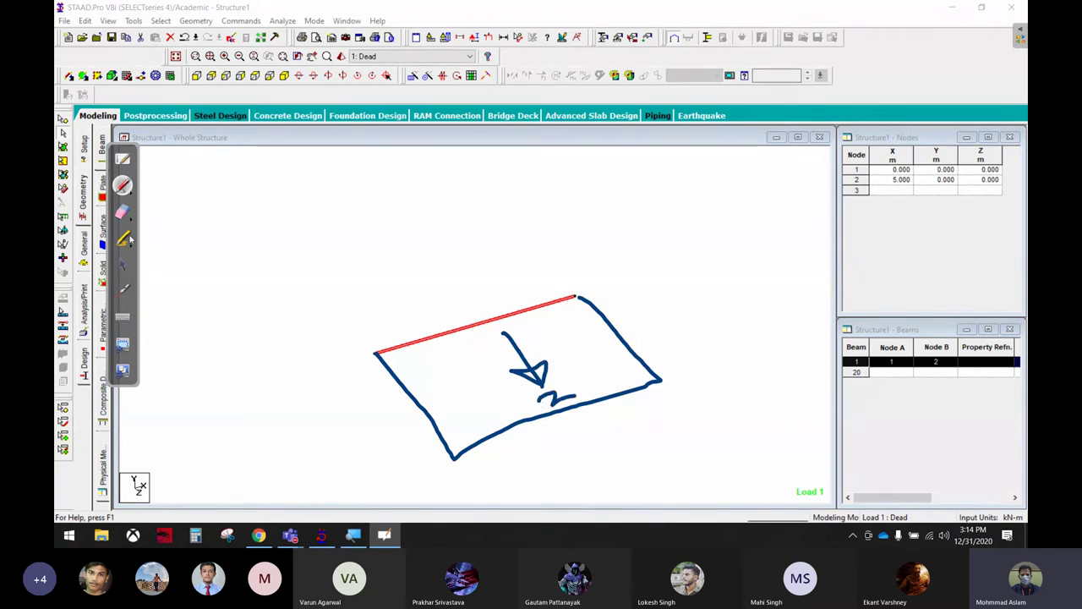
click(123, 211)
mouse_move(528, 291)
mouse_down()
mouse_move(404, 322)
mouse_move(636, 361)
mouse_move(669, 353)
mouse_up()
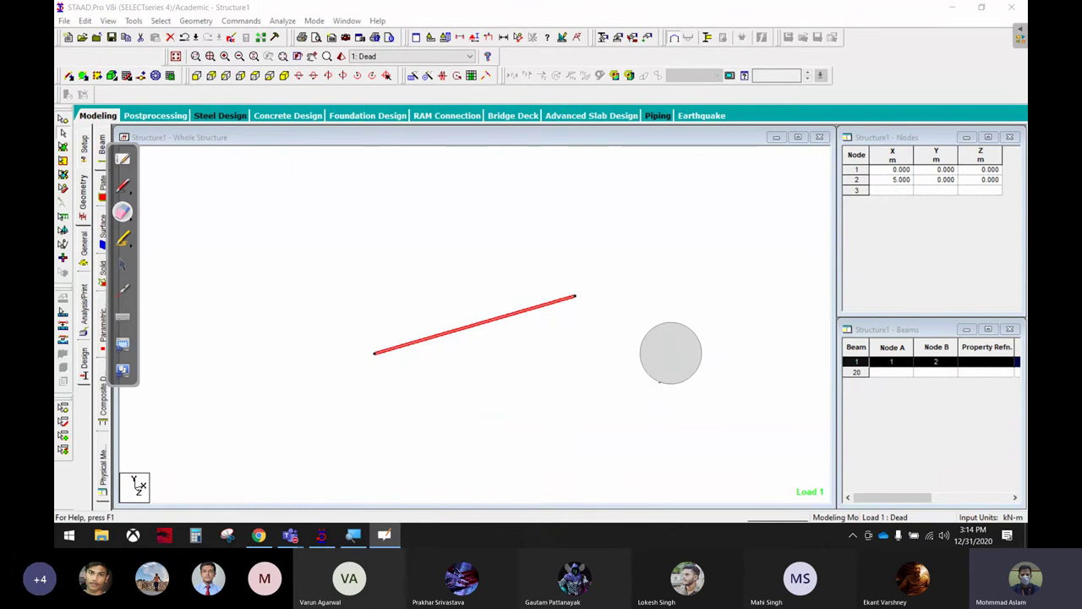
click(122, 263)
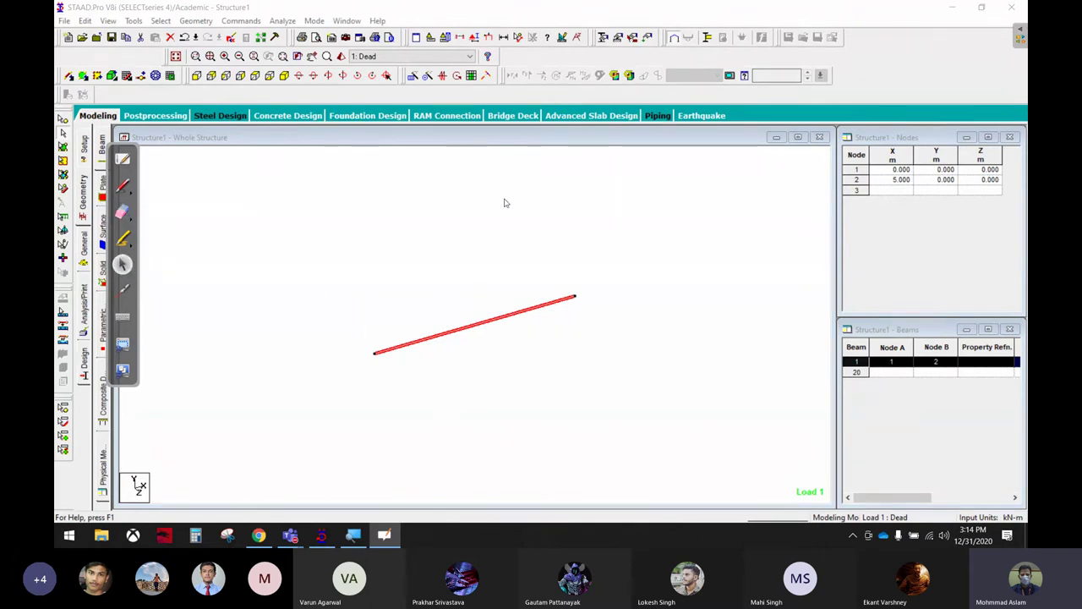
click(413, 76)
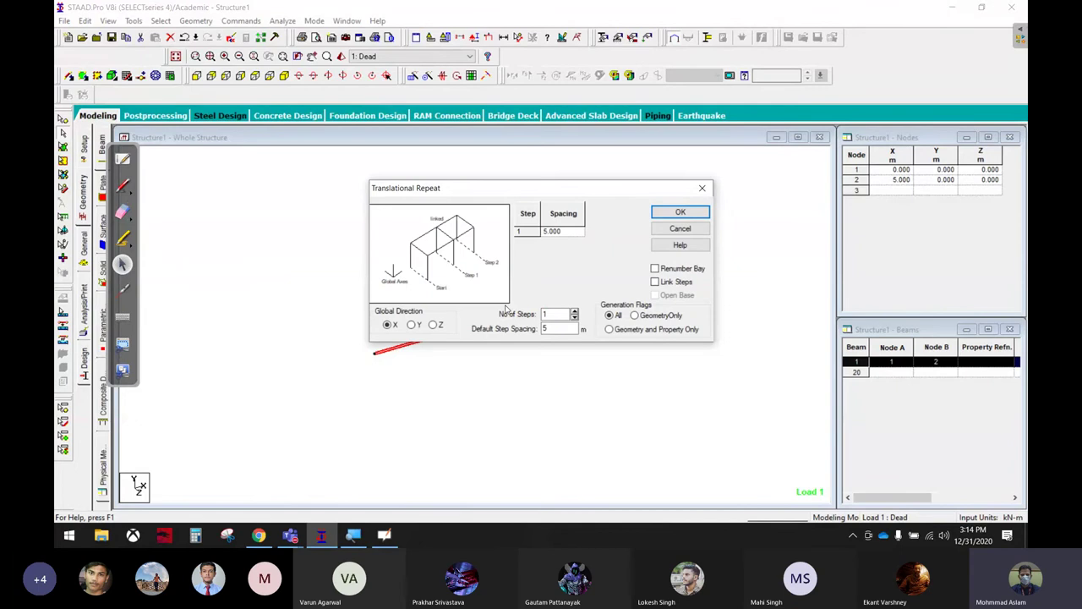
click(433, 325)
click(680, 212)
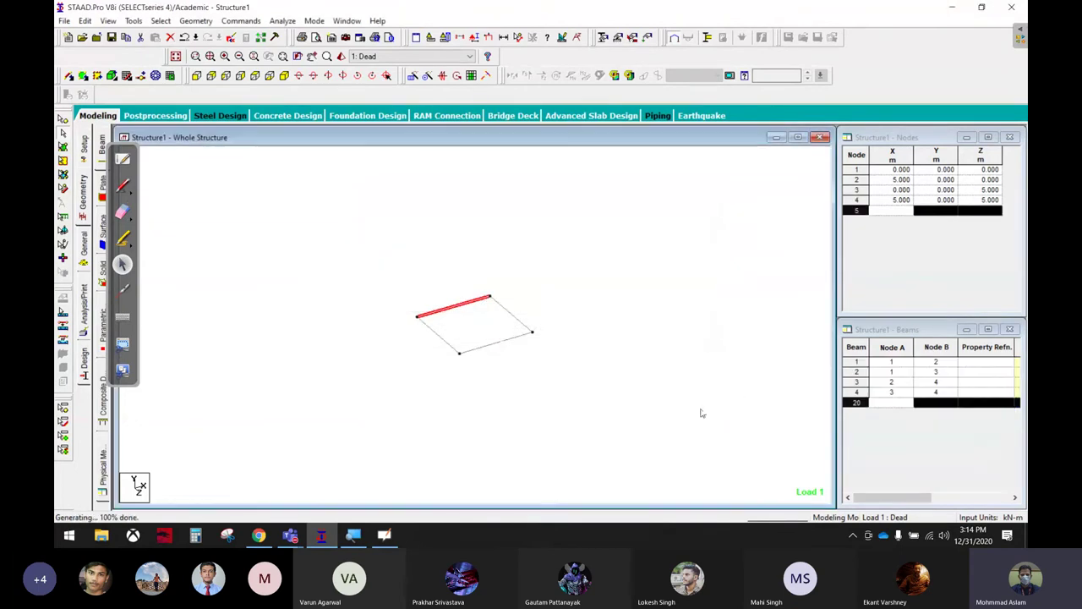
click(600, 358)
scroll(449, 380, up, 2)
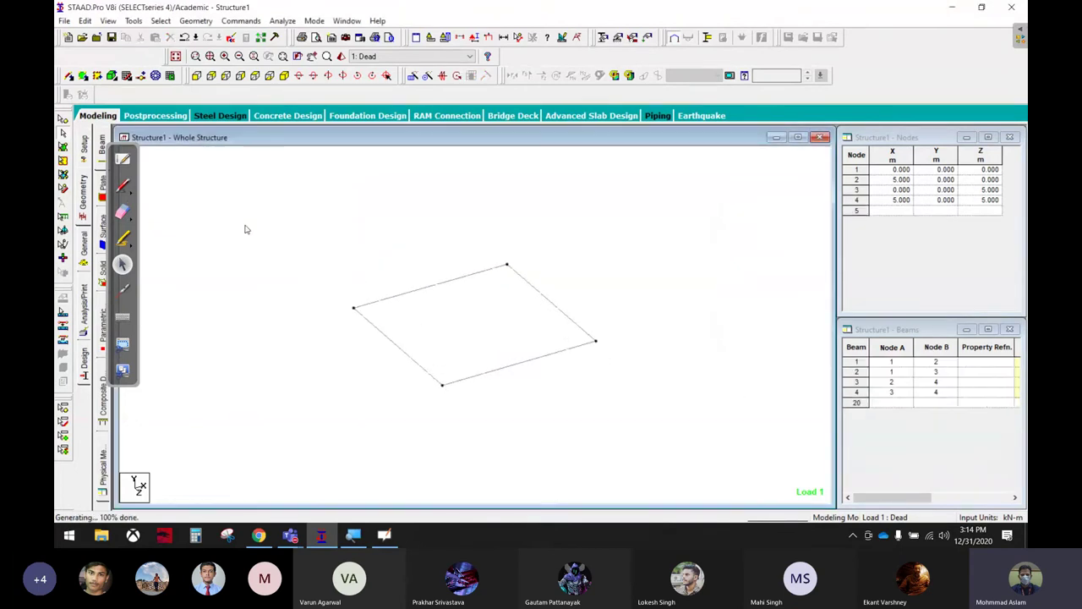
click(122, 185)
drag(355, 309, 347, 421)
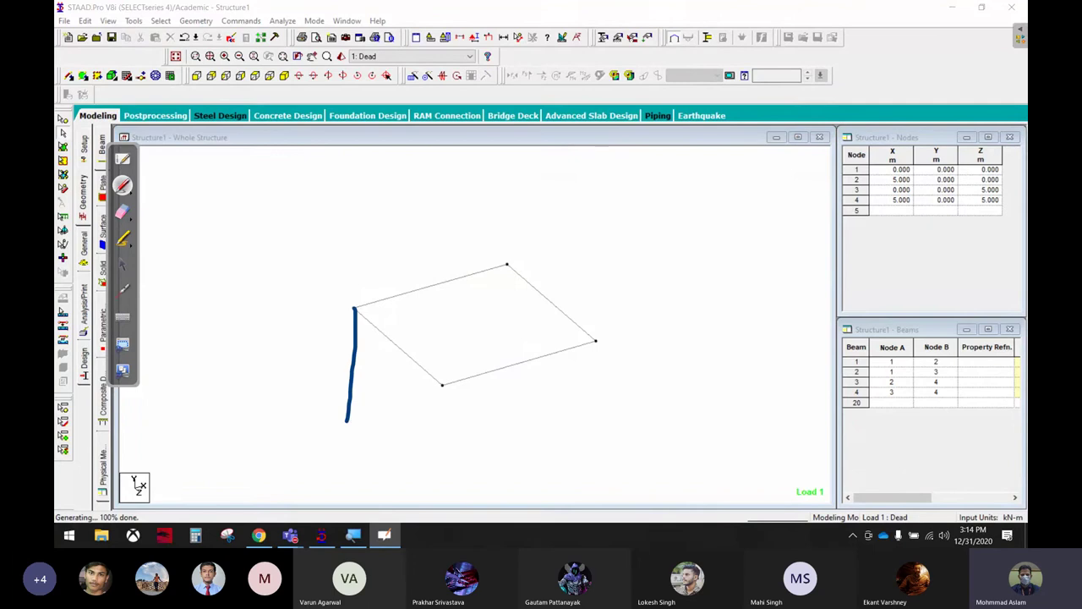
drag(441, 386, 444, 442)
drag(595, 340, 596, 409)
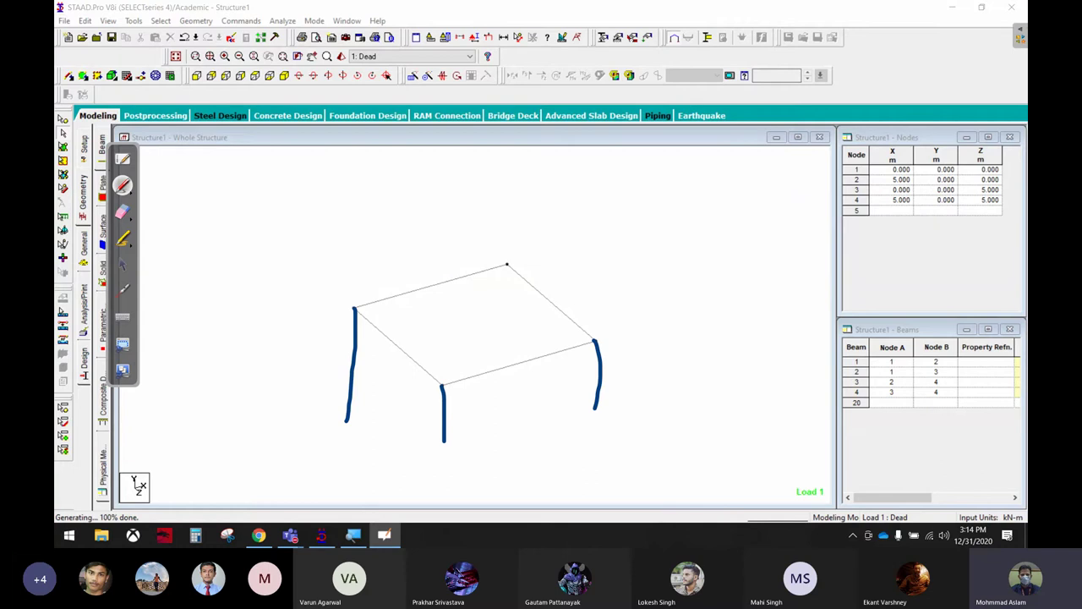
drag(508, 265, 505, 330)
click(123, 211)
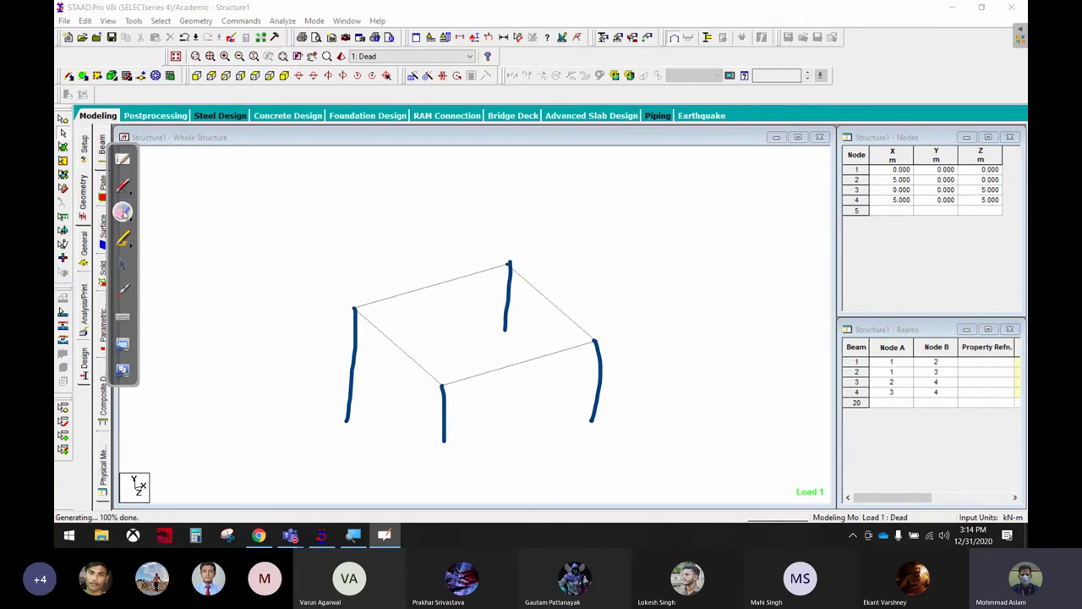
mouse_move(530, 249)
mouse_down()
mouse_move(314, 367)
mouse_move(411, 271)
mouse_move(580, 318)
mouse_move(469, 424)
mouse_up()
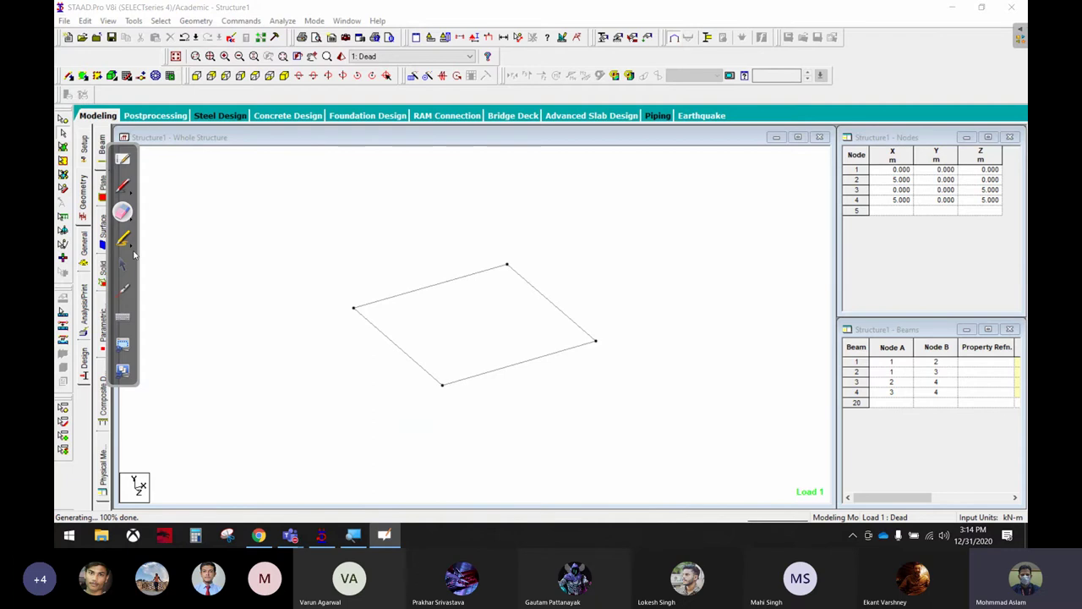
click(122, 265)
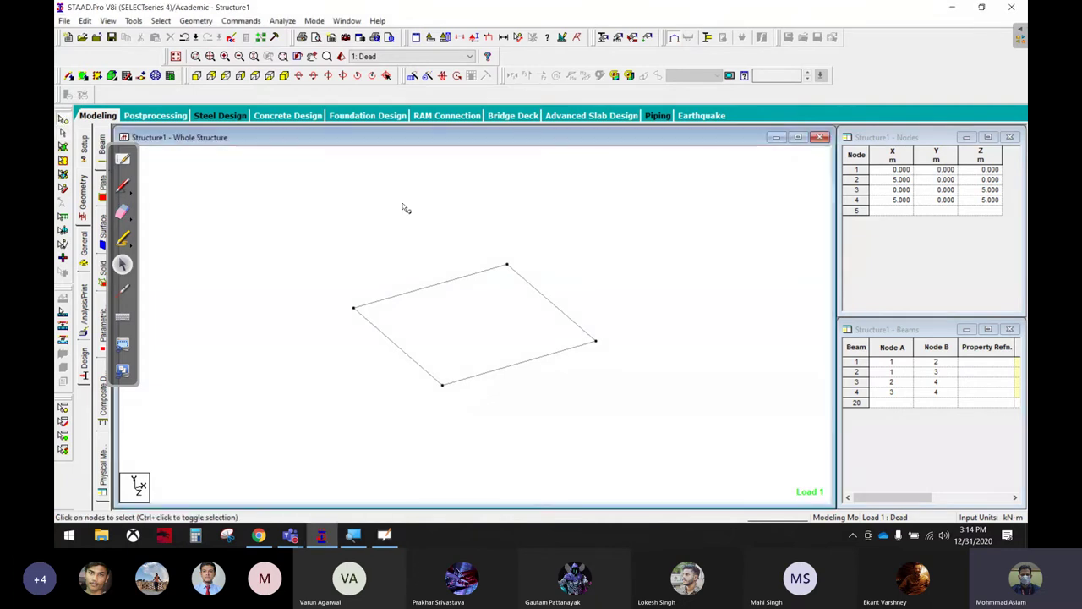
Repeat nodes 1–4 by -6 m along global Y with Link Steps, creating columns 5–8.
drag(318, 200, 626, 398)
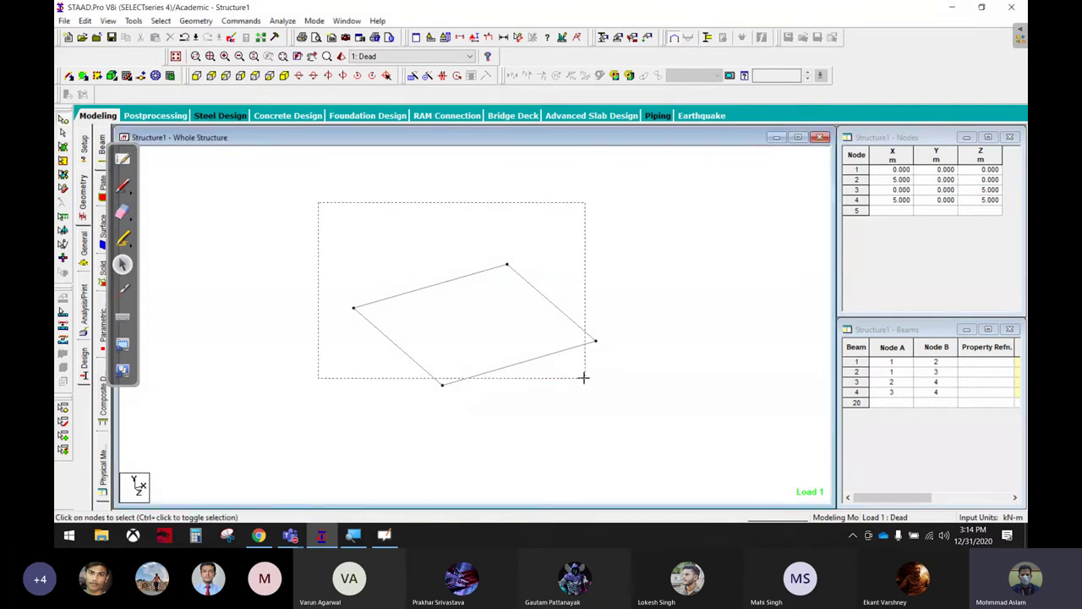
click(414, 77)
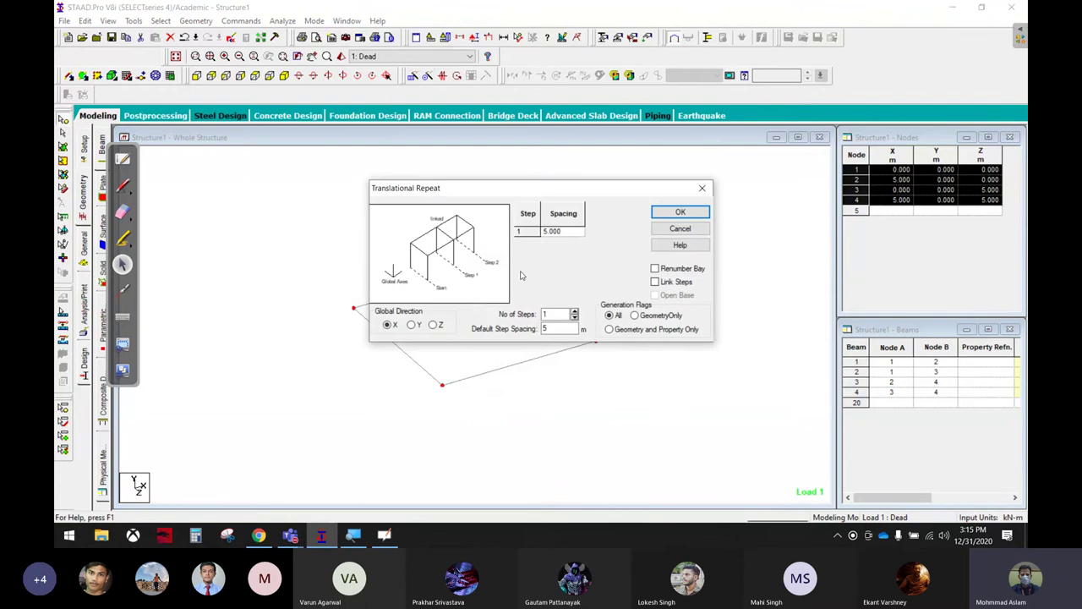
click(414, 326)
key(Tab)
key(Tab)
key(BackSpace)
click(656, 281)
click(681, 216)
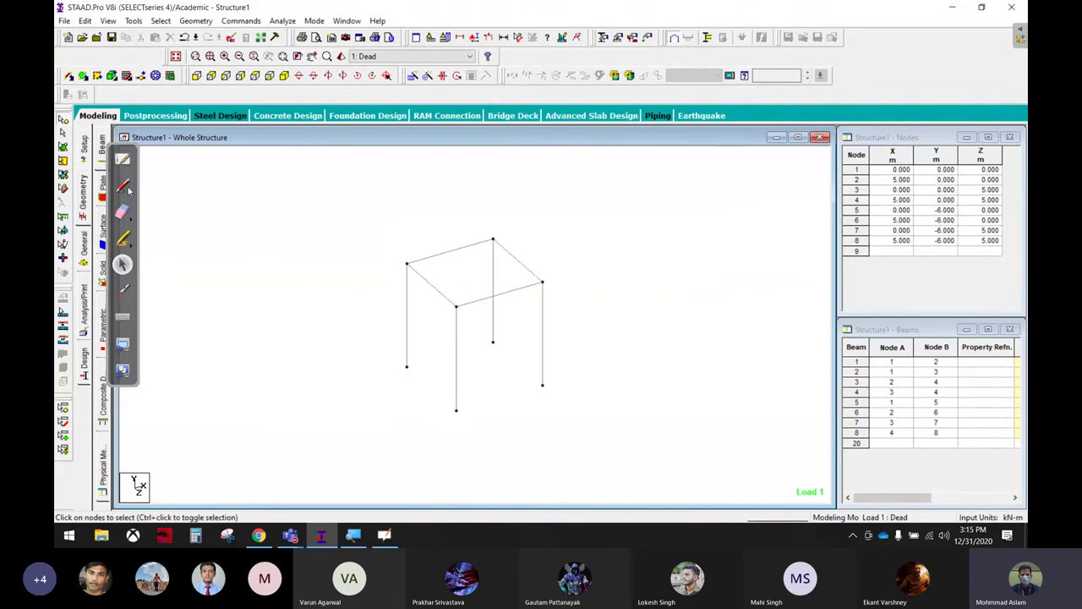
drag(122, 150, 173, 119)
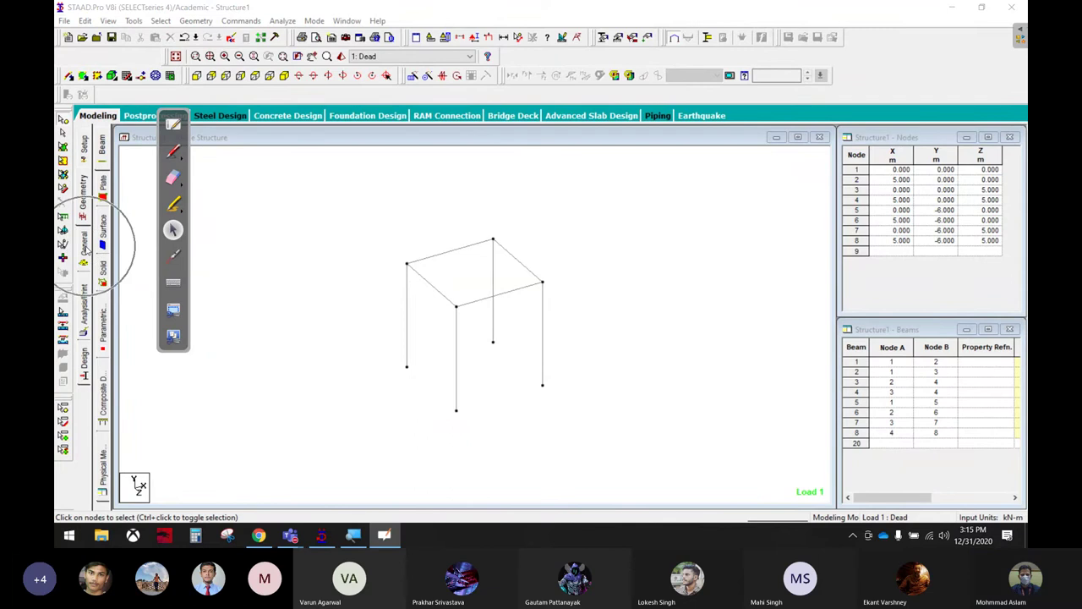
Create a Fixed support as Support 2.
click(84, 246)
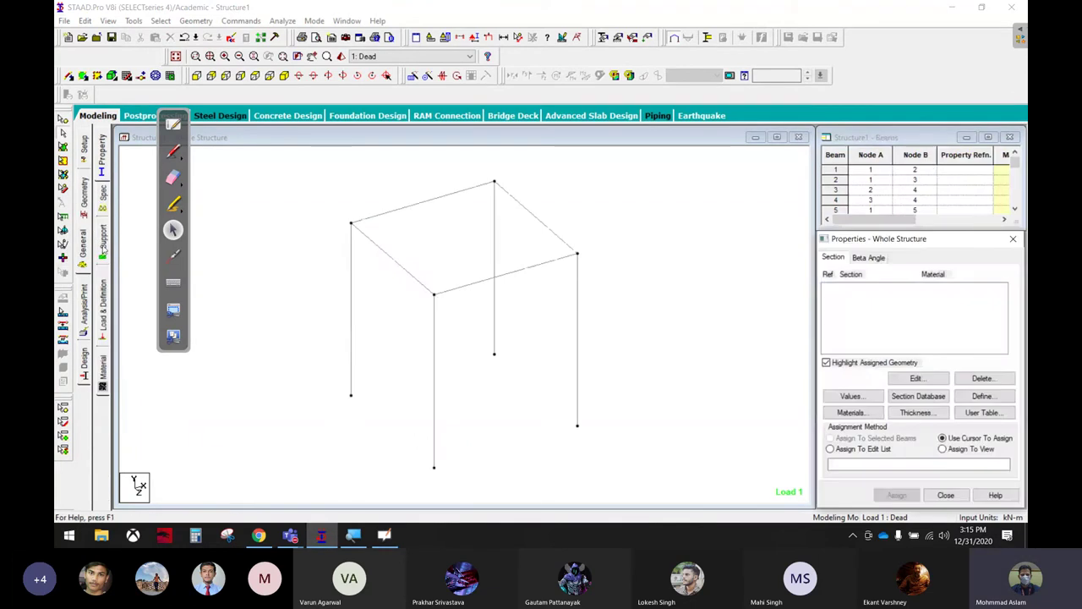
click(103, 249)
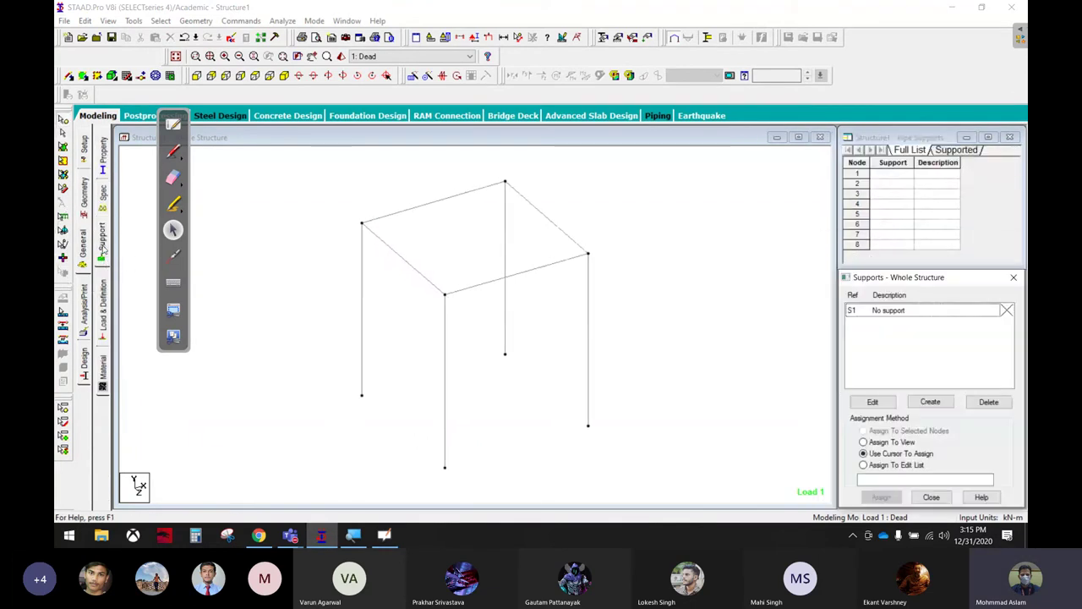
click(931, 403)
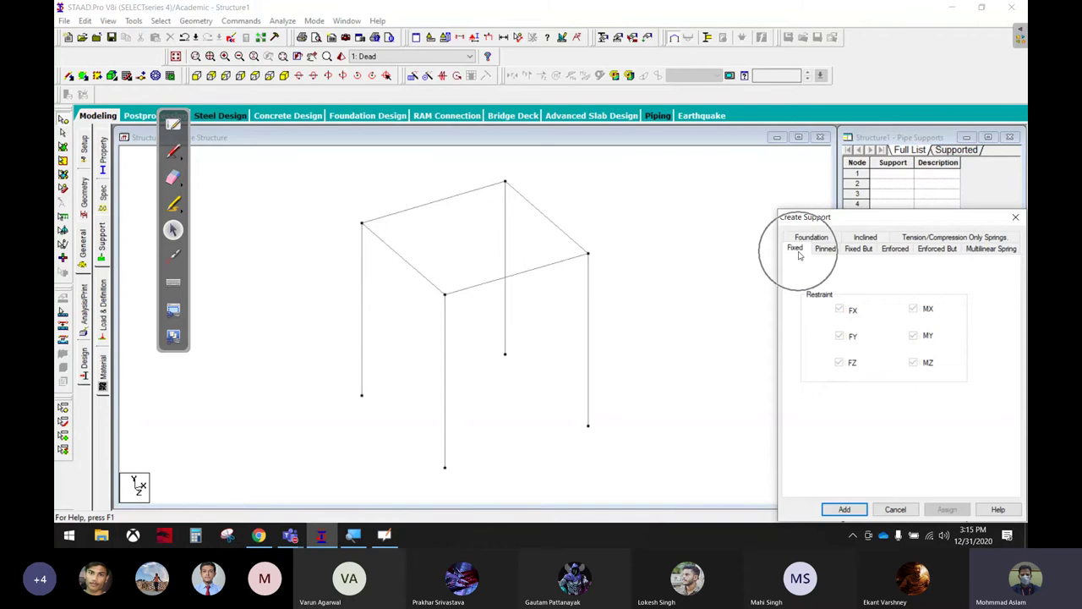
mouse_move(816, 232)
mouse_down()
mouse_move(799, 267)
mouse_move(815, 229)
mouse_up()
click(173, 229)
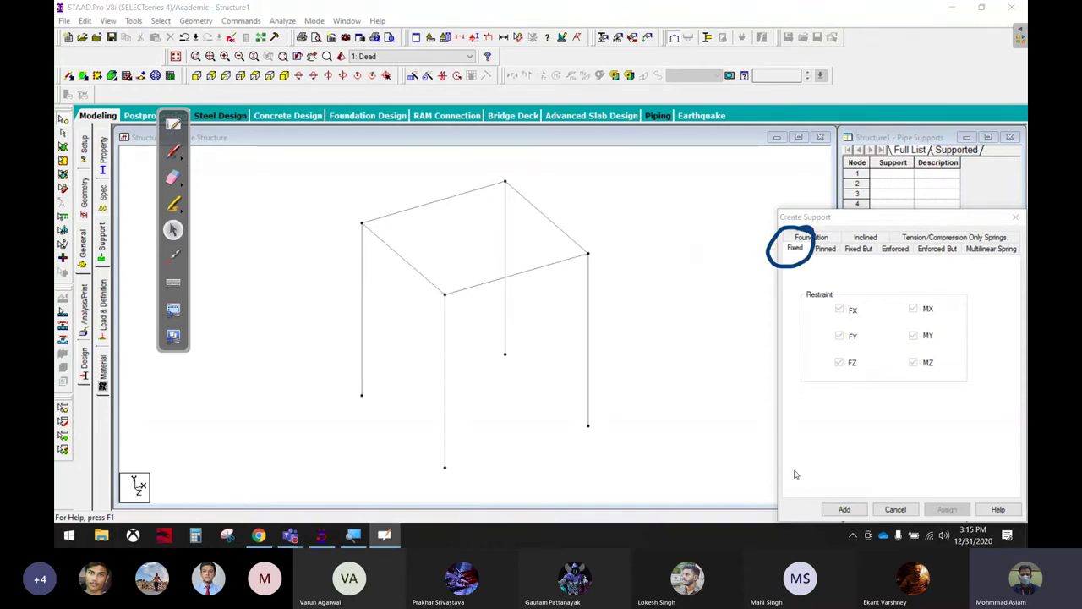
click(845, 509)
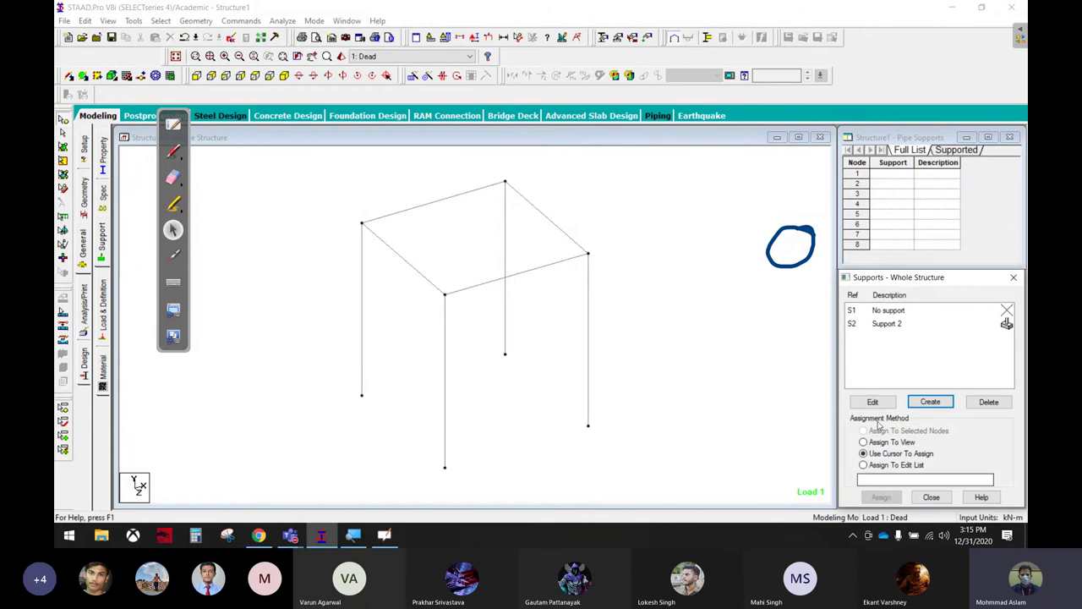
Assign Support 2 to base nodes 5–8.
click(888, 324)
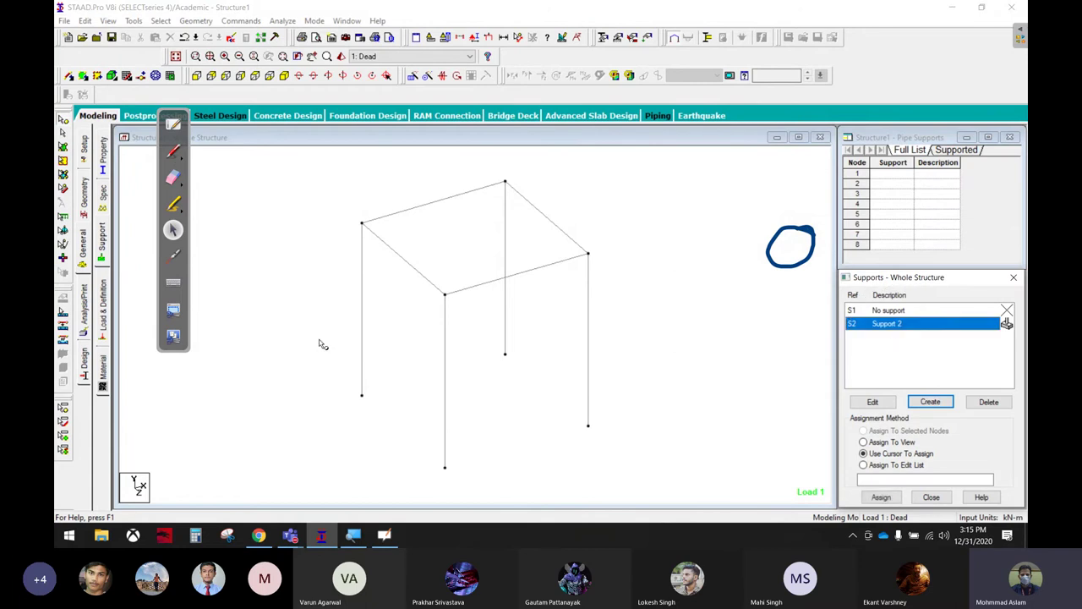
drag(280, 338, 674, 485)
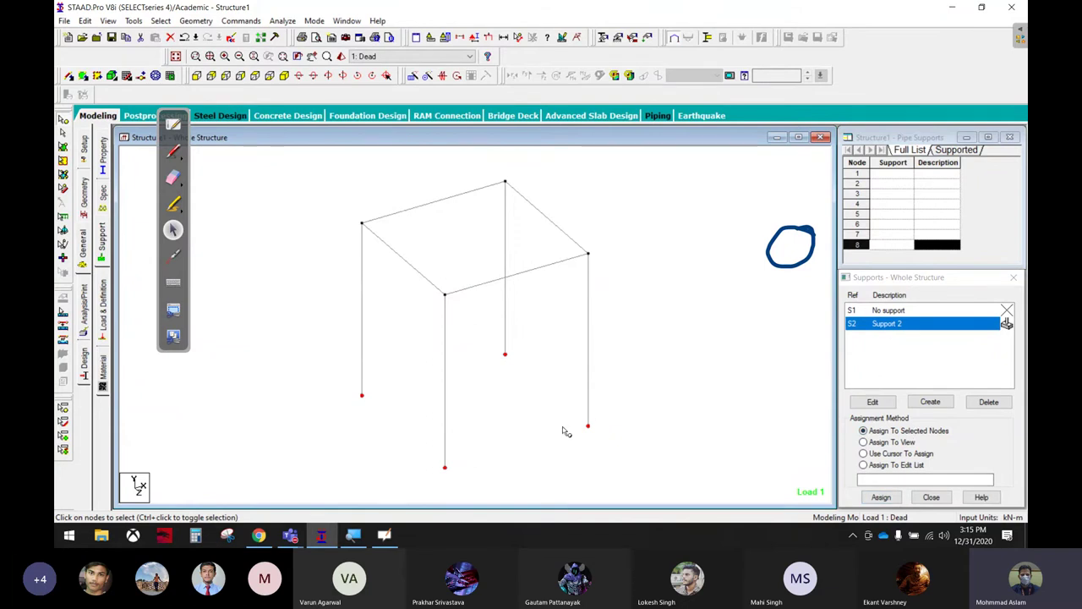
click(869, 496)
click(935, 425)
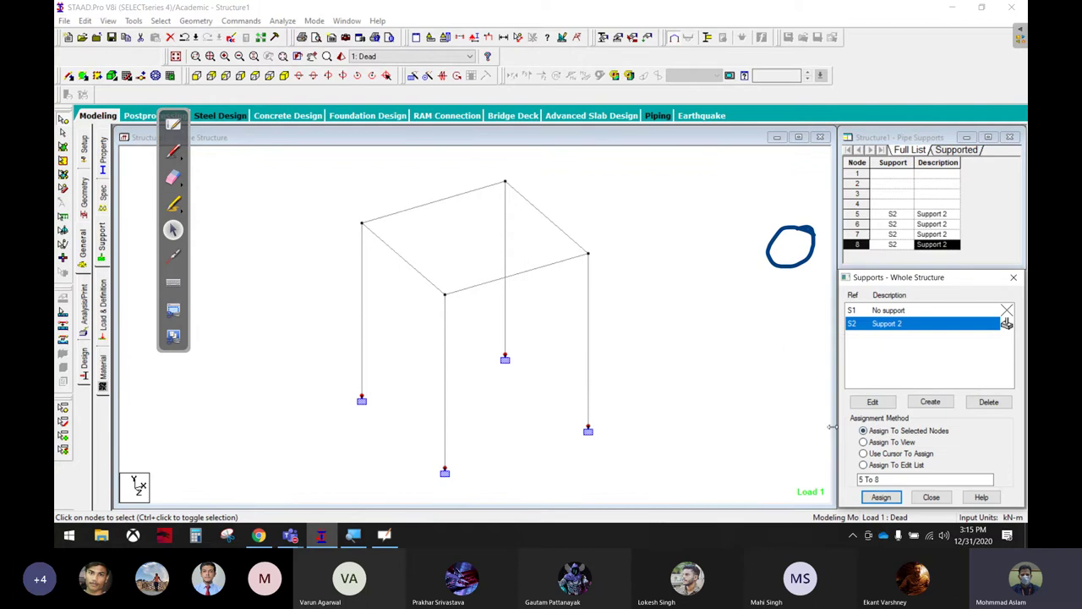
Erase the hand-drawn circle and switch to the member section Property page.
click(173, 177)
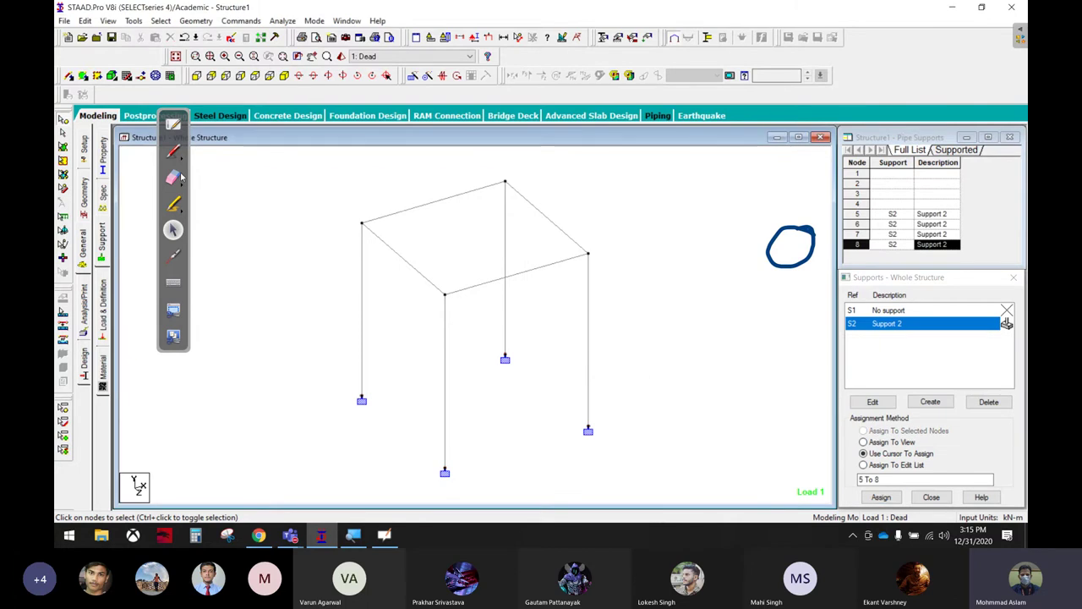
click(791, 222)
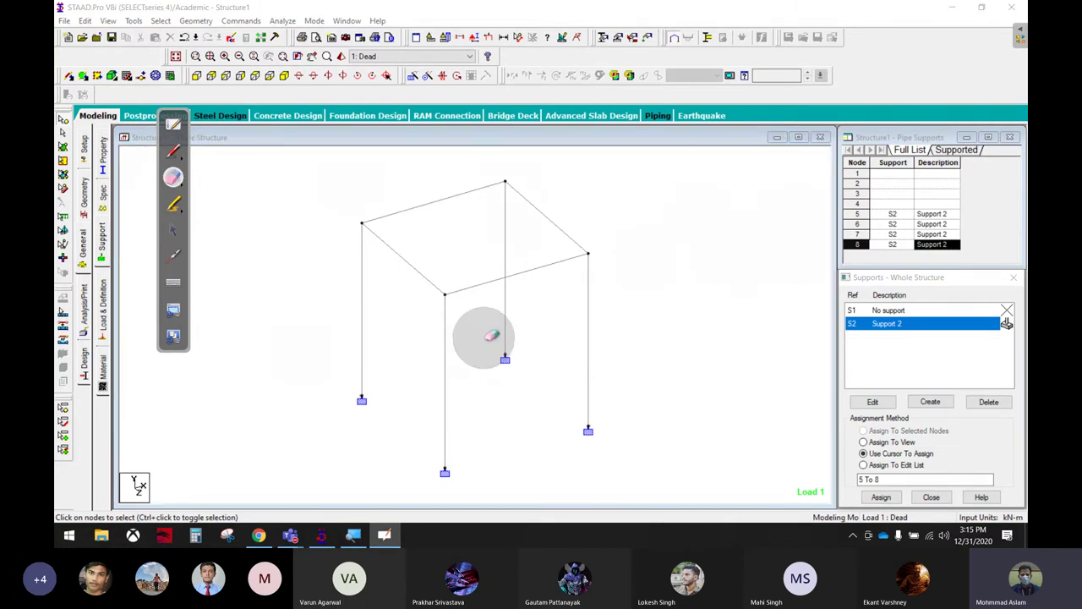
click(174, 230)
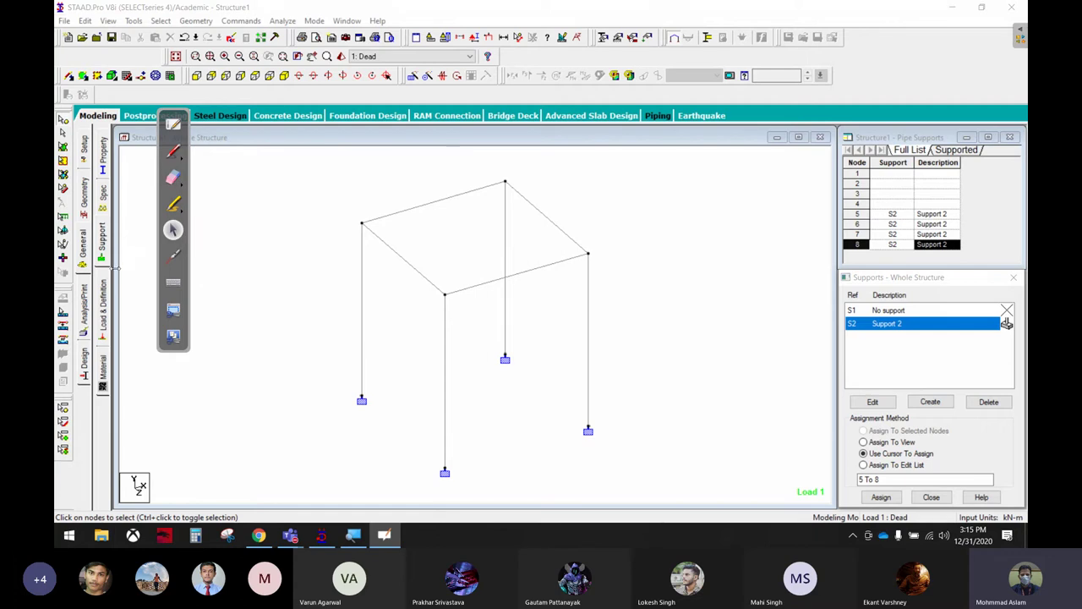
click(101, 161)
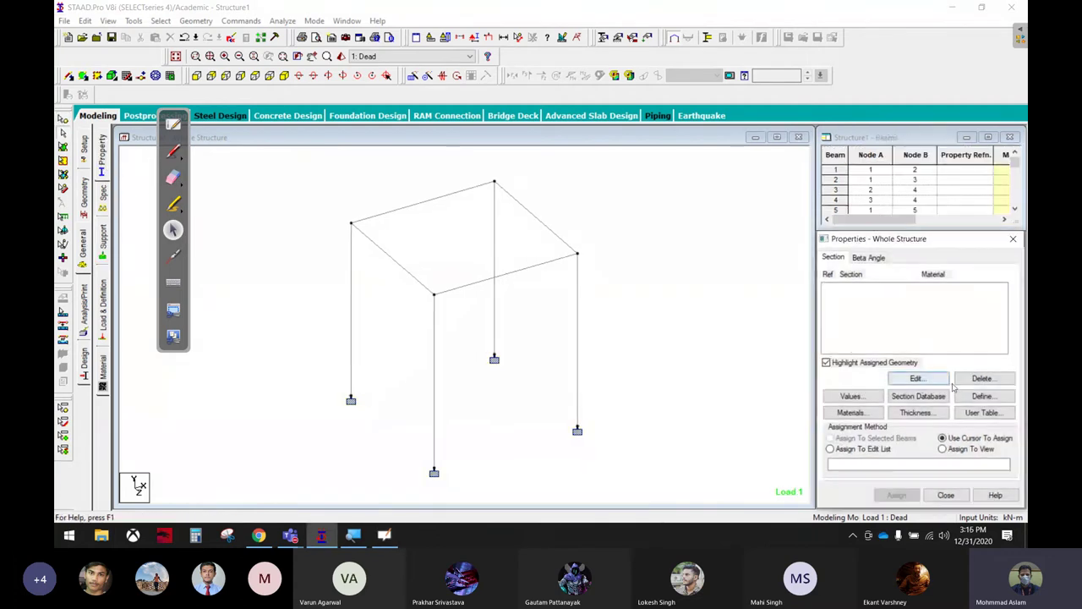
Define a concrete rectangular section with YD 0.23 and ZD 0.30 and add it.
click(981, 397)
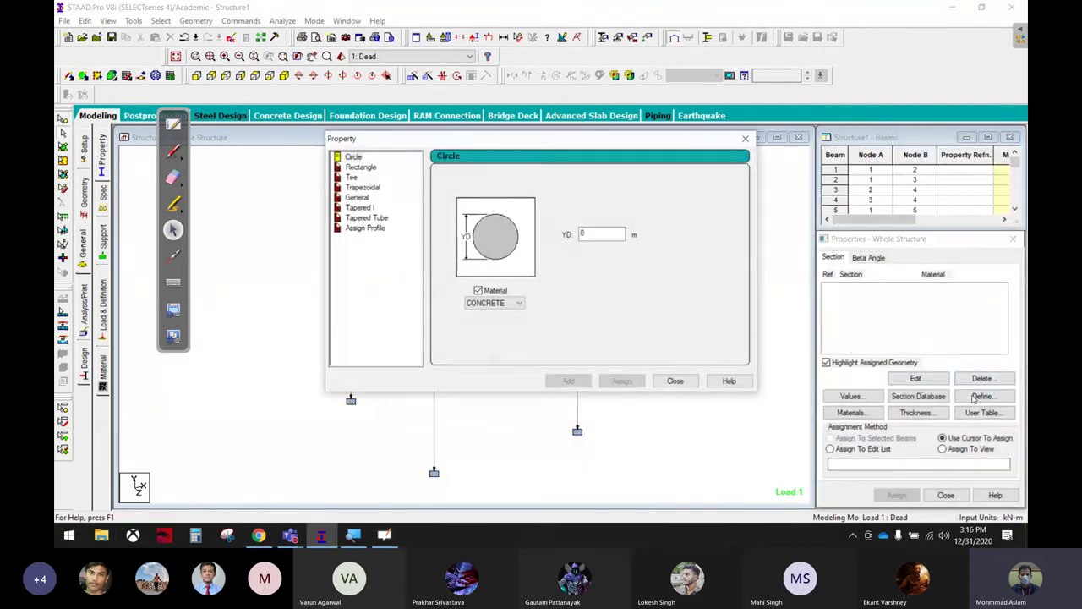
click(359, 168)
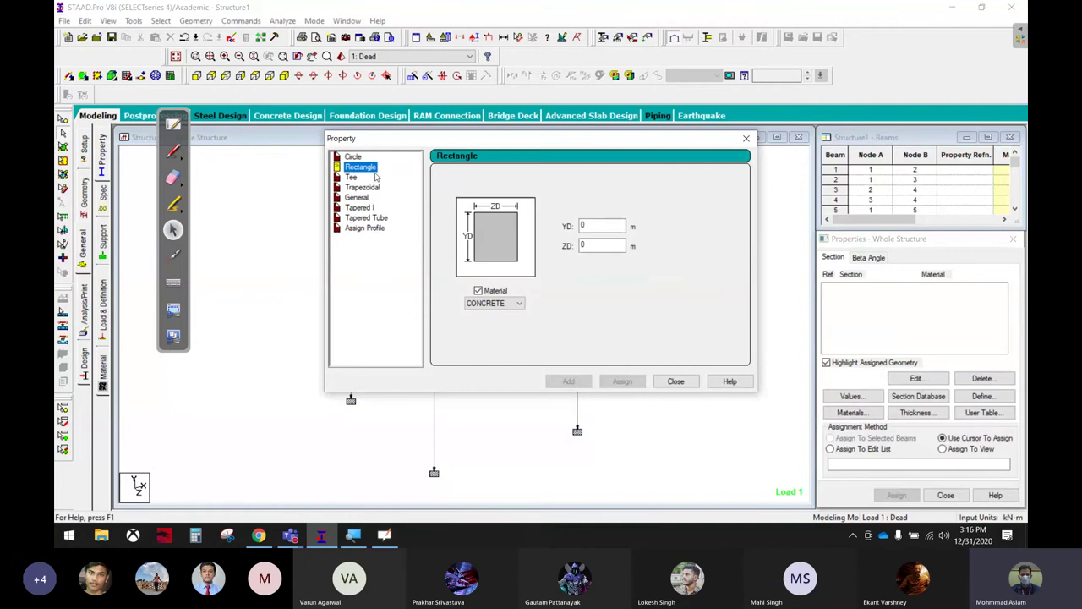
double_click(605, 224)
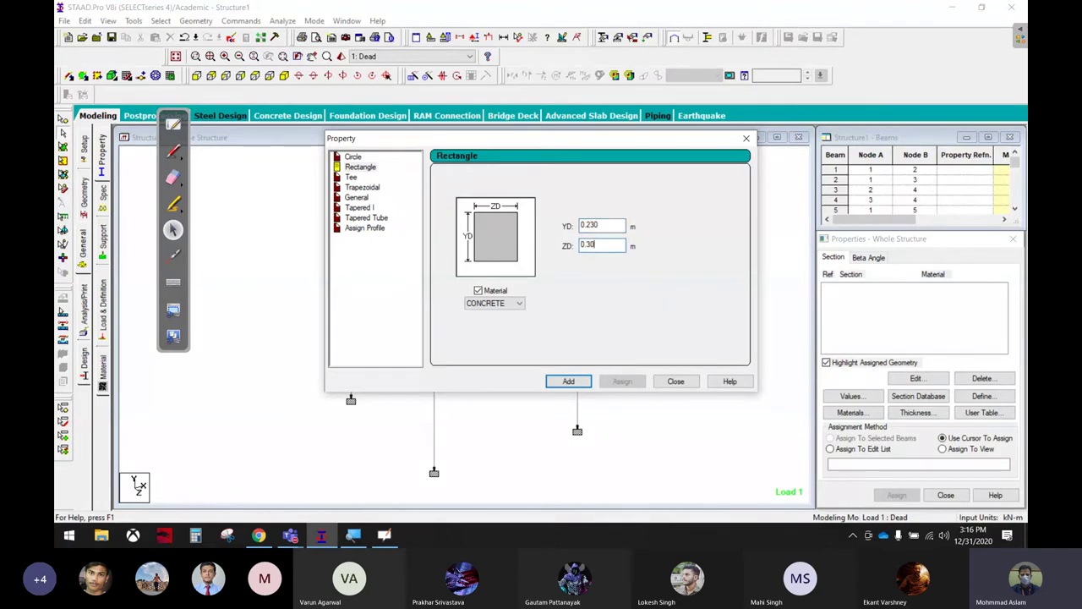
click(173, 151)
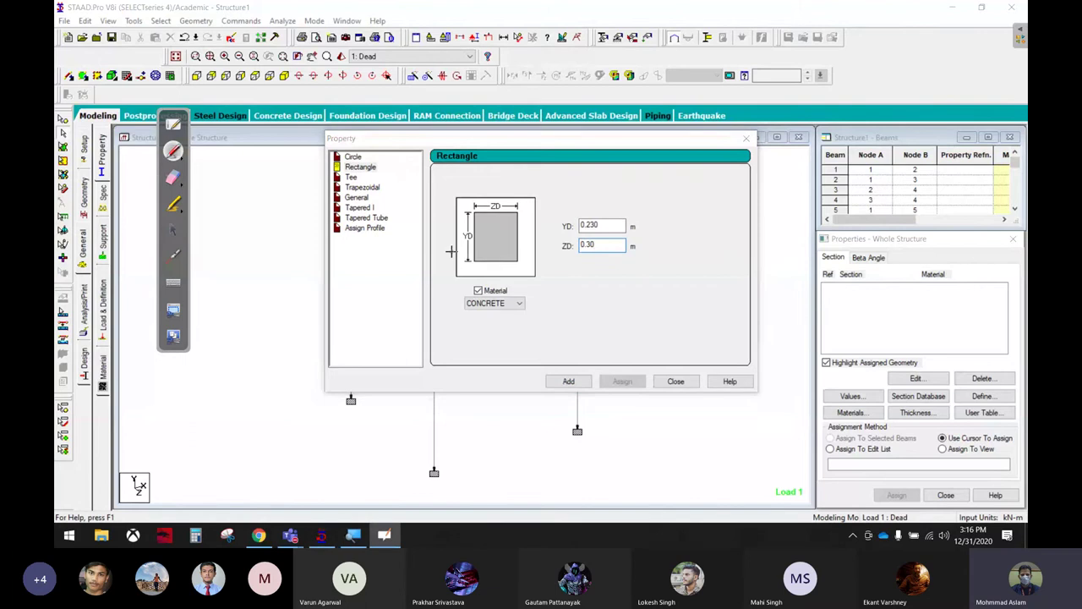
drag(532, 286, 546, 293)
drag(634, 201, 602, 214)
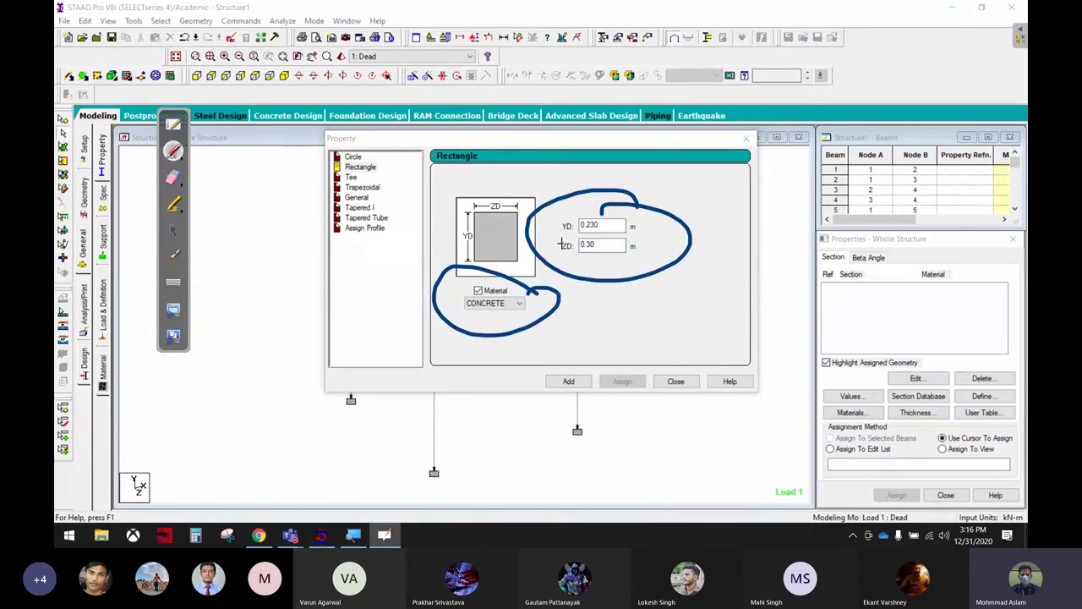
click(172, 229)
click(569, 381)
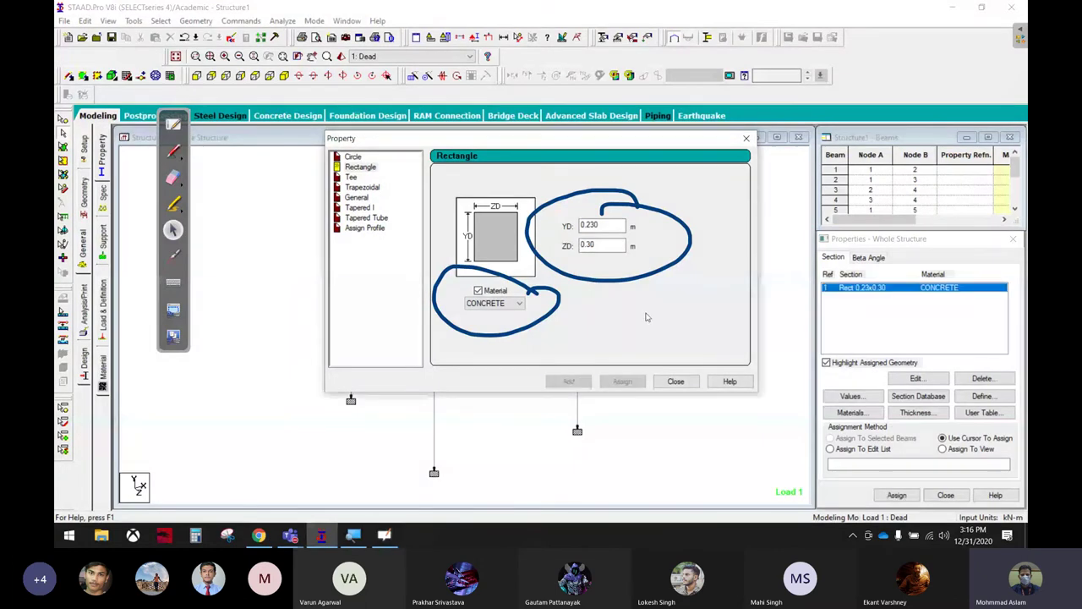
Erase the annotations, change ZD to 0.23 and add the 0.23 x 0.23 rectangle.
click(173, 177)
mouse_move(453, 296)
mouse_down()
mouse_move(670, 265)
mouse_move(499, 271)
mouse_up()
click(173, 229)
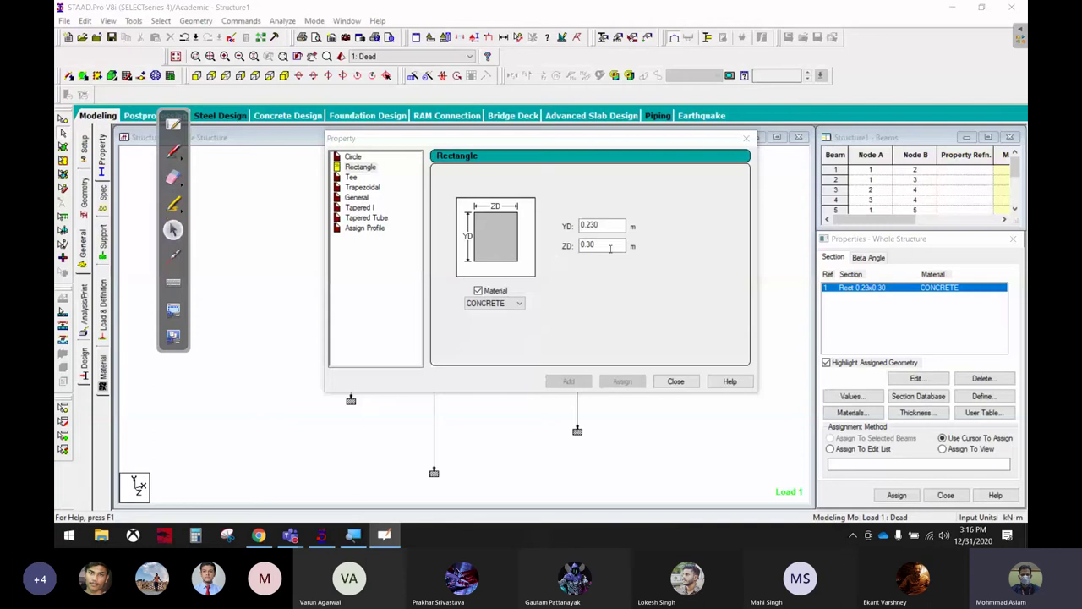
double_click(609, 245)
text(0)
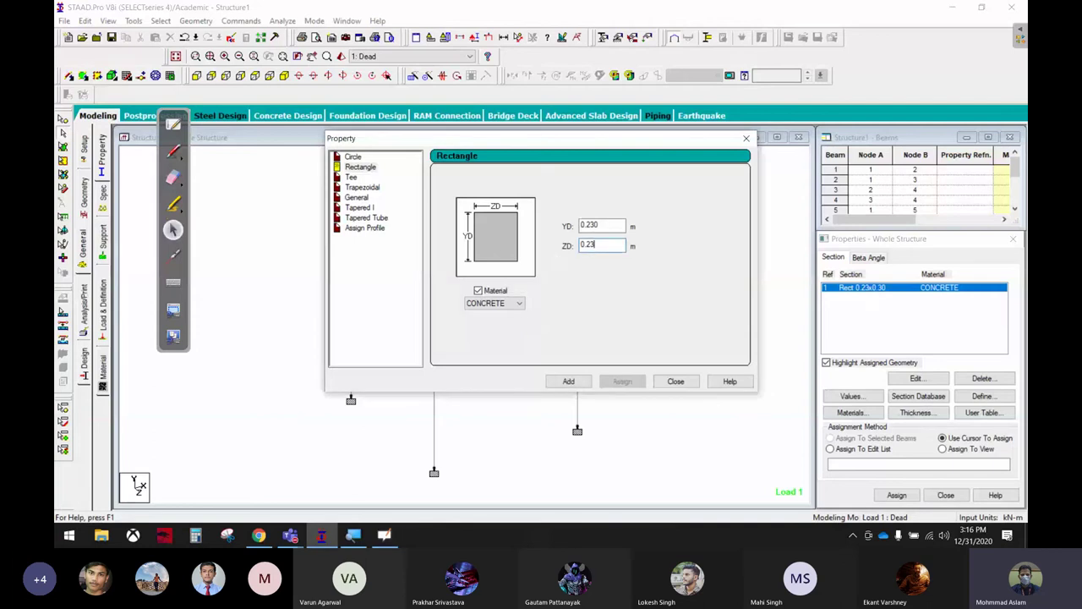
click(581, 383)
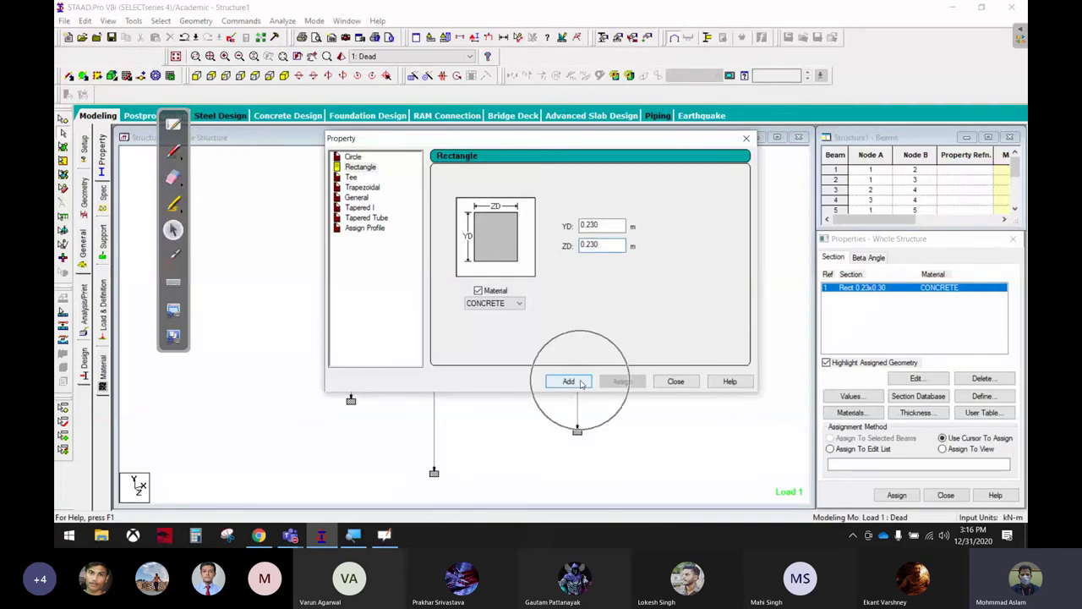
Close the section window and pick Rect 0.23x0.30 in the Properties list.
click(677, 381)
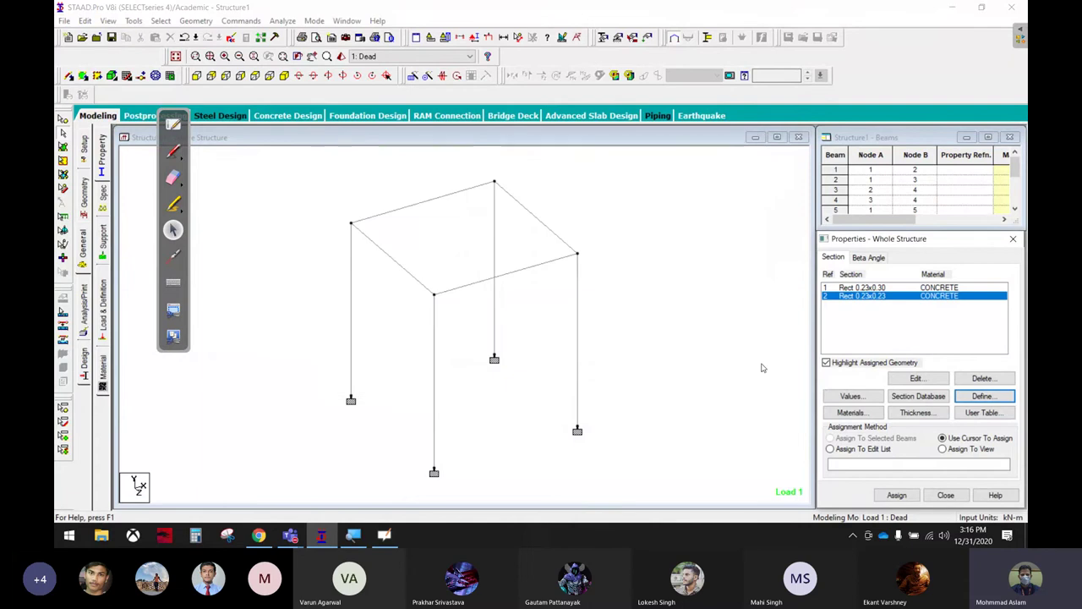
click(173, 150)
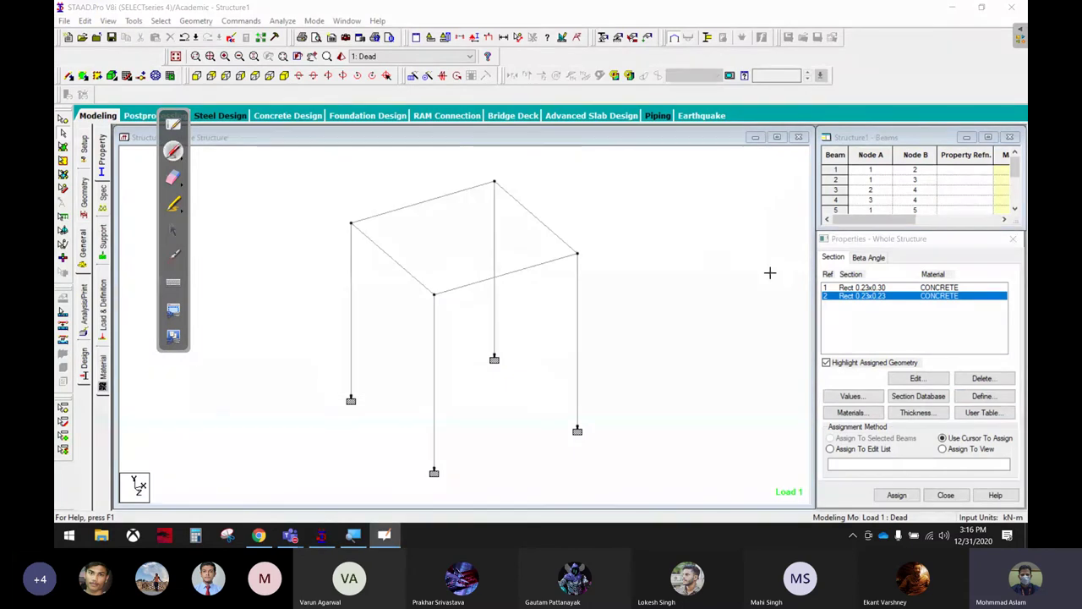
mouse_move(778, 288)
mouse_down()
mouse_move(791, 289)
mouse_move(773, 321)
mouse_up()
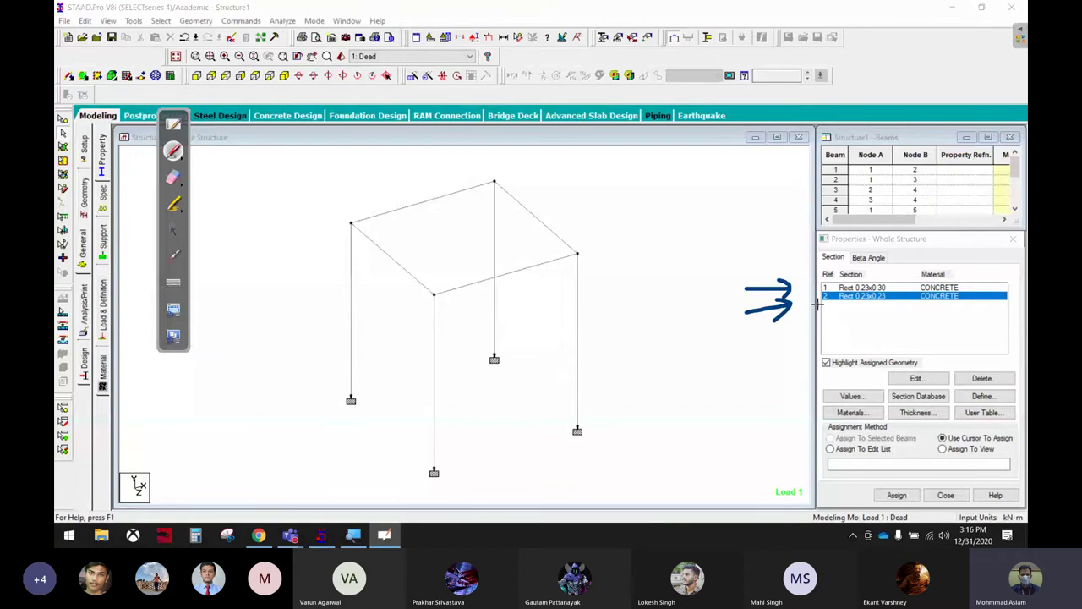
click(174, 228)
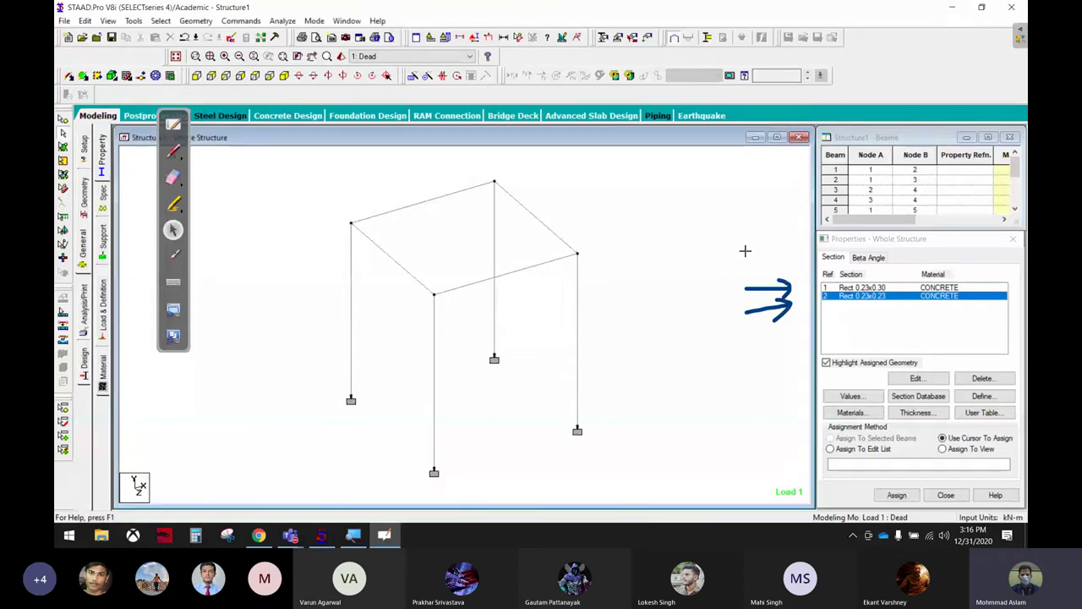
click(173, 177)
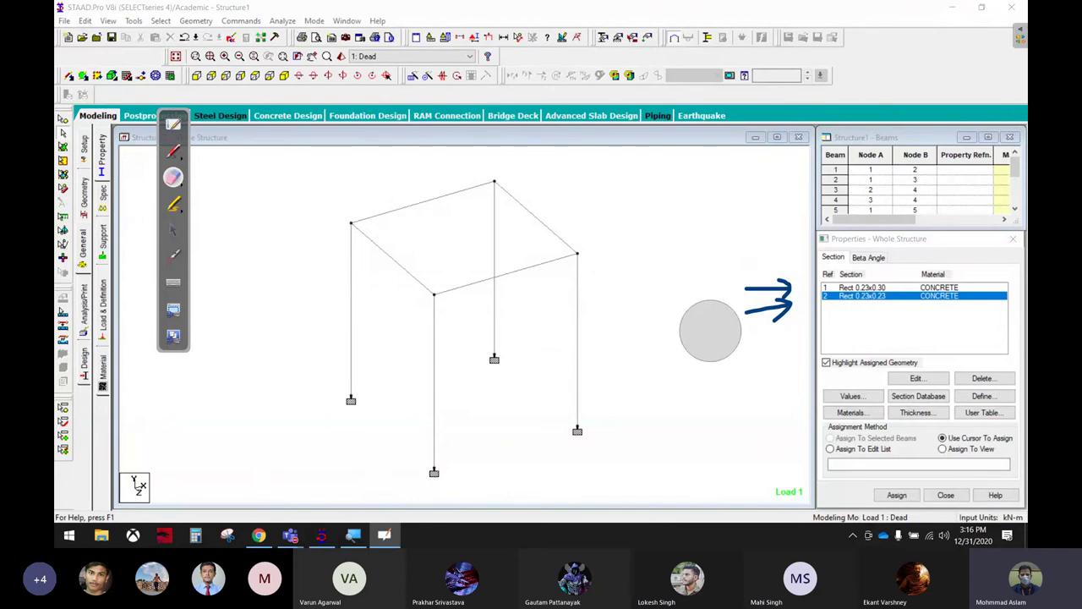
click(727, 320)
click(174, 229)
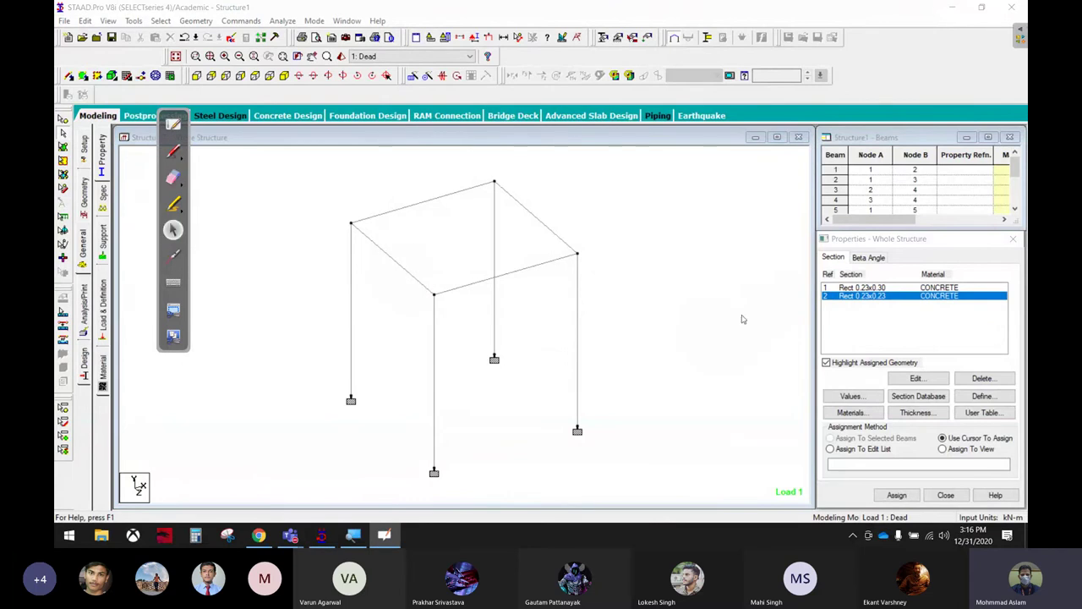
click(867, 289)
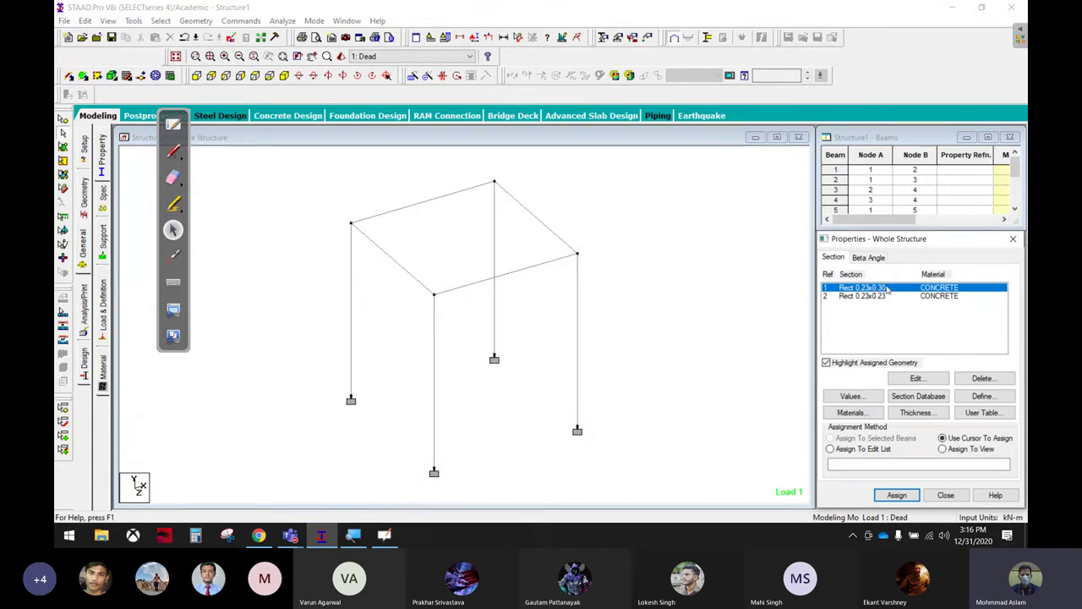
Hand-label the columns C1 to C4, then erase the labels.
click(173, 150)
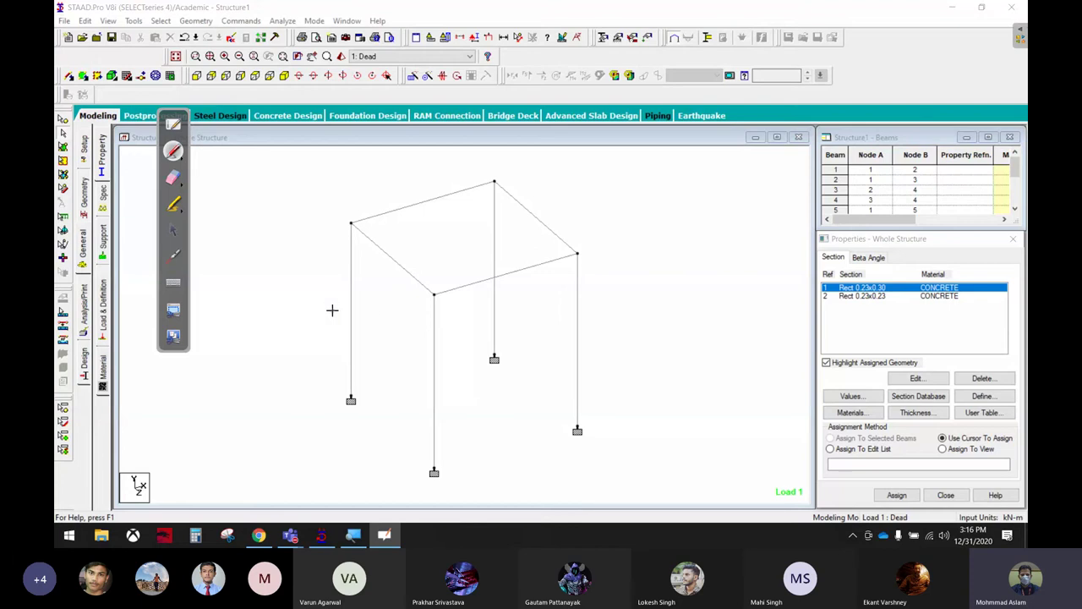
drag(330, 298, 320, 323)
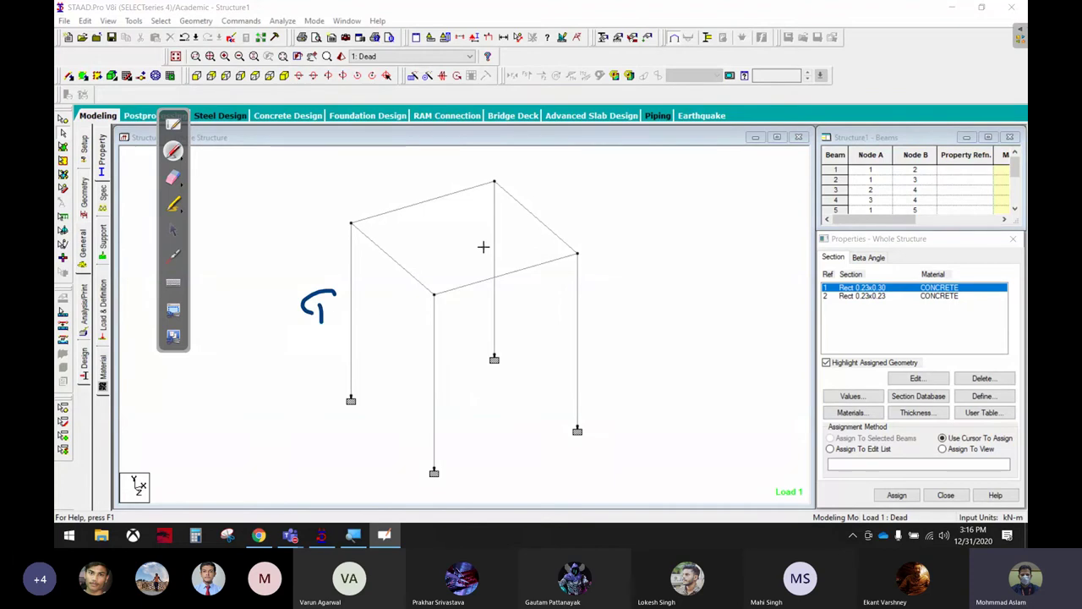
drag(471, 243, 499, 247)
drag(413, 362, 423, 403)
mouse_move(607, 348)
mouse_down()
mouse_move(611, 370)
mouse_move(631, 382)
mouse_up()
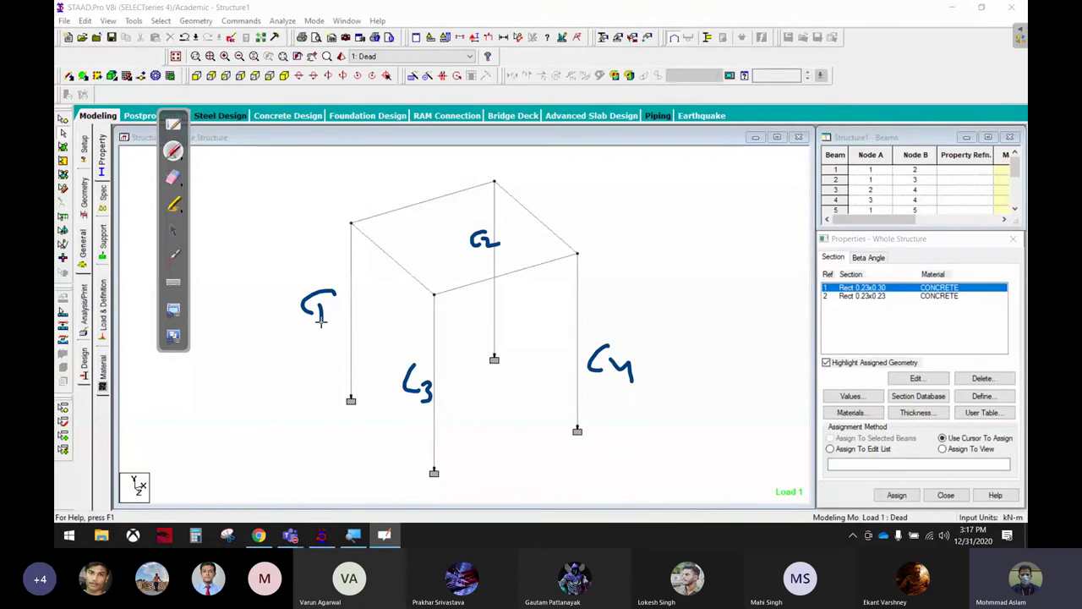
click(173, 177)
mouse_move(318, 334)
mouse_down()
mouse_move(424, 298)
mouse_move(338, 419)
mouse_move(552, 405)
mouse_up()
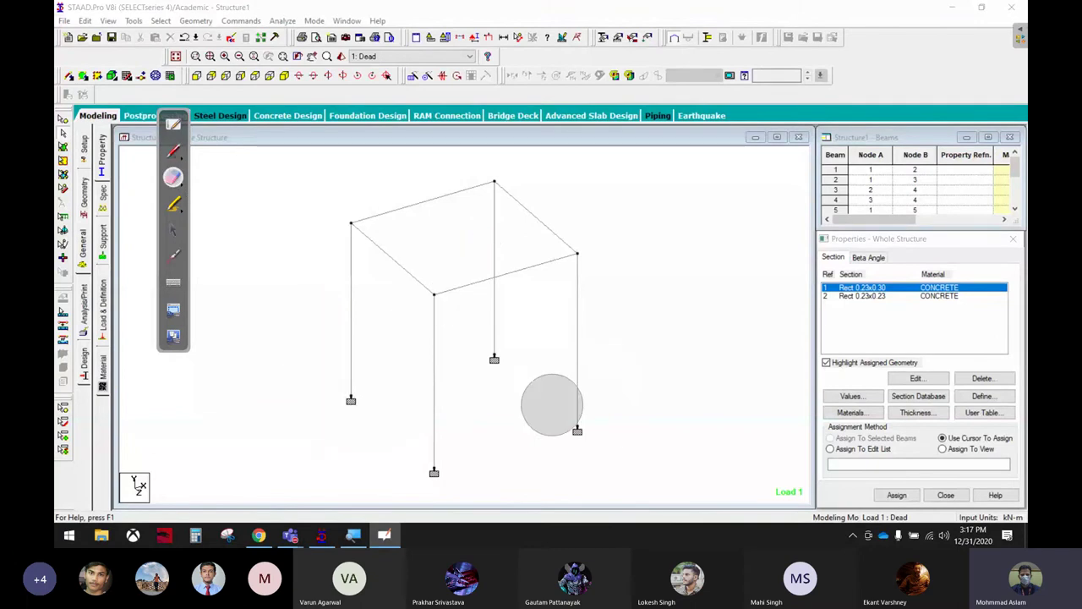
click(173, 229)
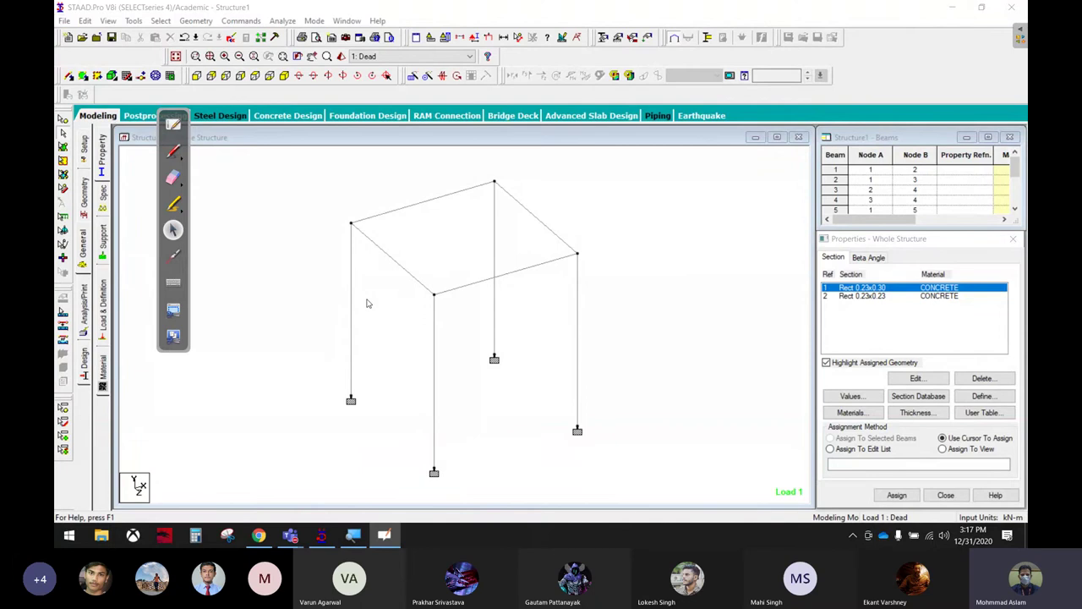
click(351, 303)
ctrl+click(496, 247)
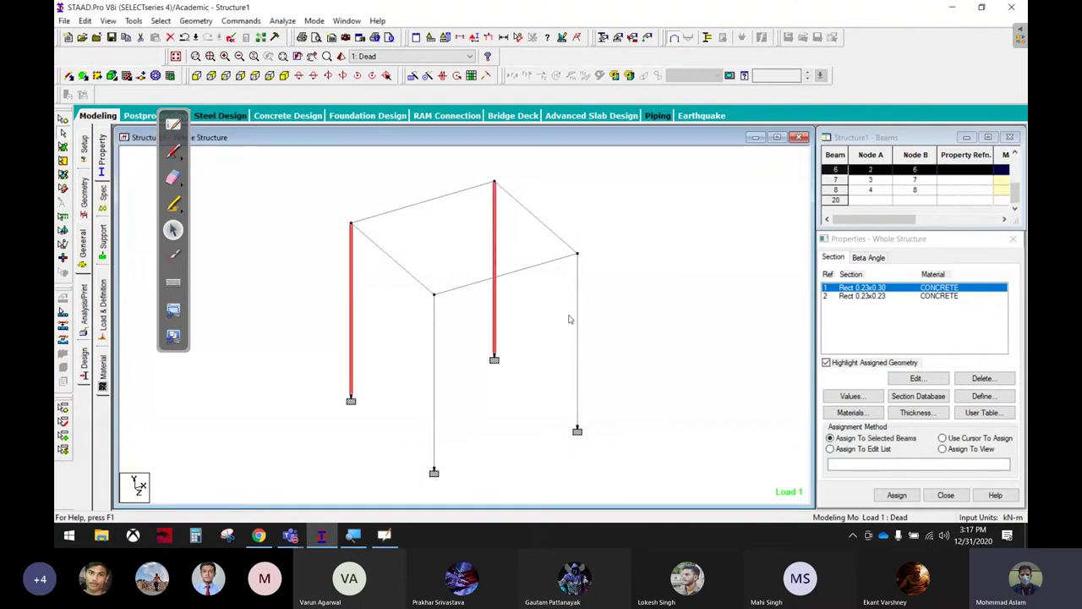
ctrl+click(578, 326)
ctrl+click(435, 405)
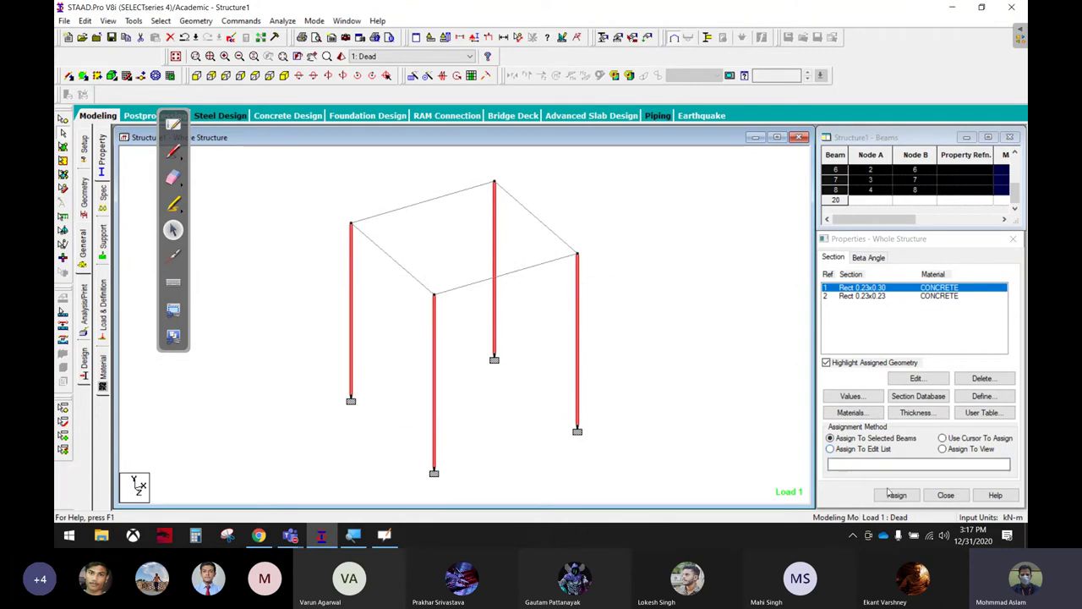
click(174, 151)
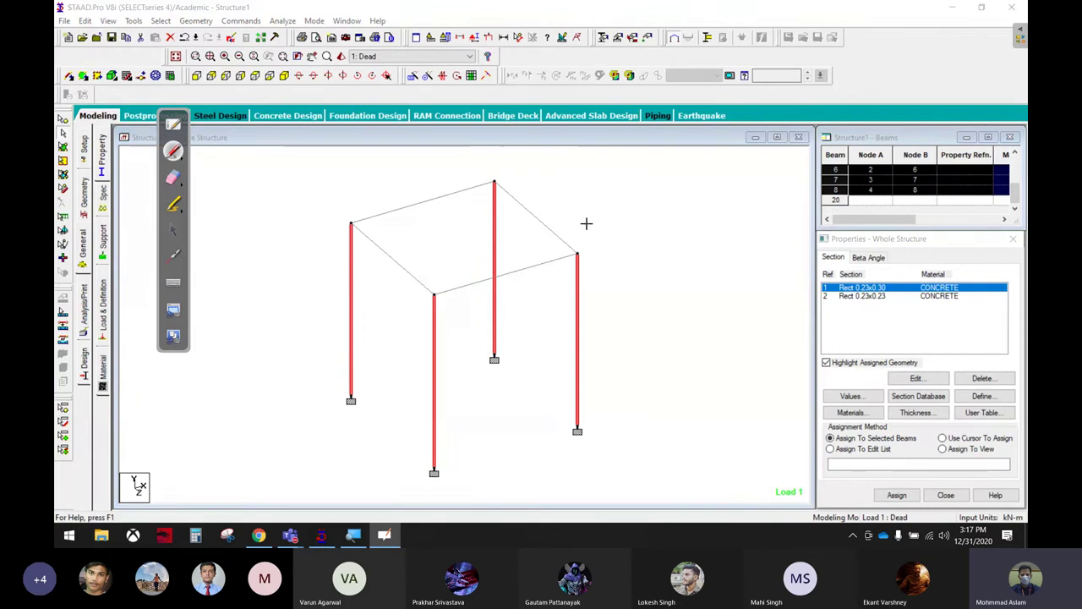
mouse_move(826, 288)
mouse_down()
mouse_move(729, 268)
mouse_move(596, 308)
mouse_move(602, 290)
mouse_move(610, 299)
mouse_move(599, 290)
mouse_up()
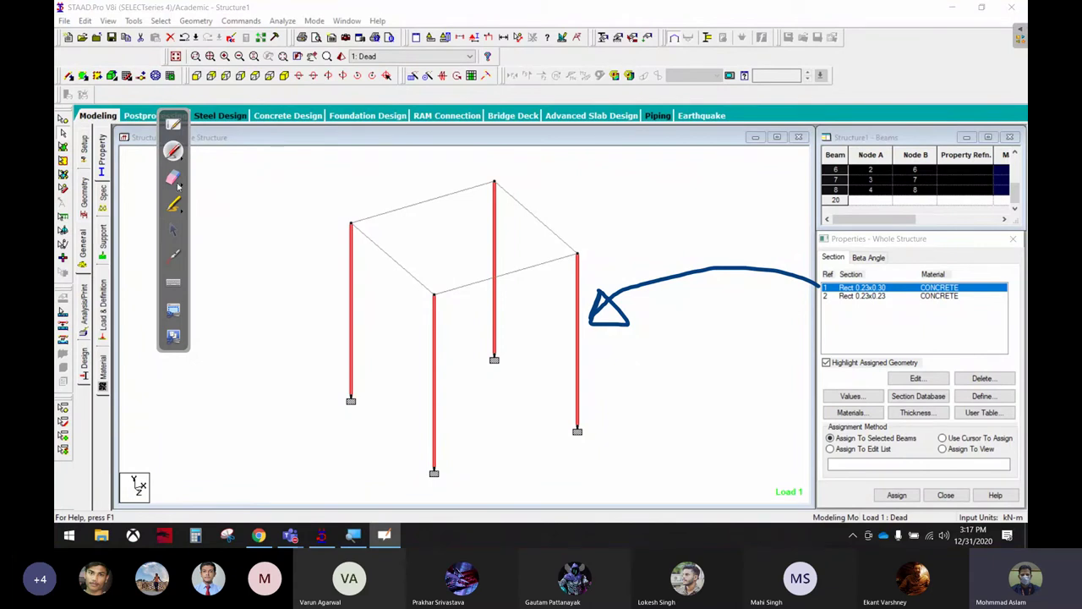
click(173, 178)
click(606, 263)
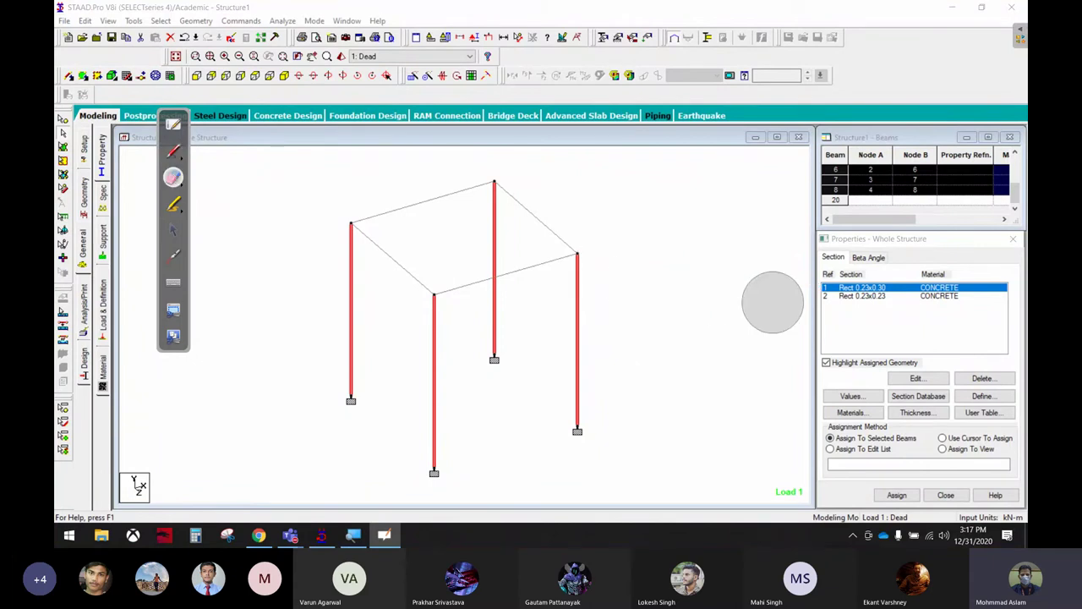
click(173, 229)
click(499, 295)
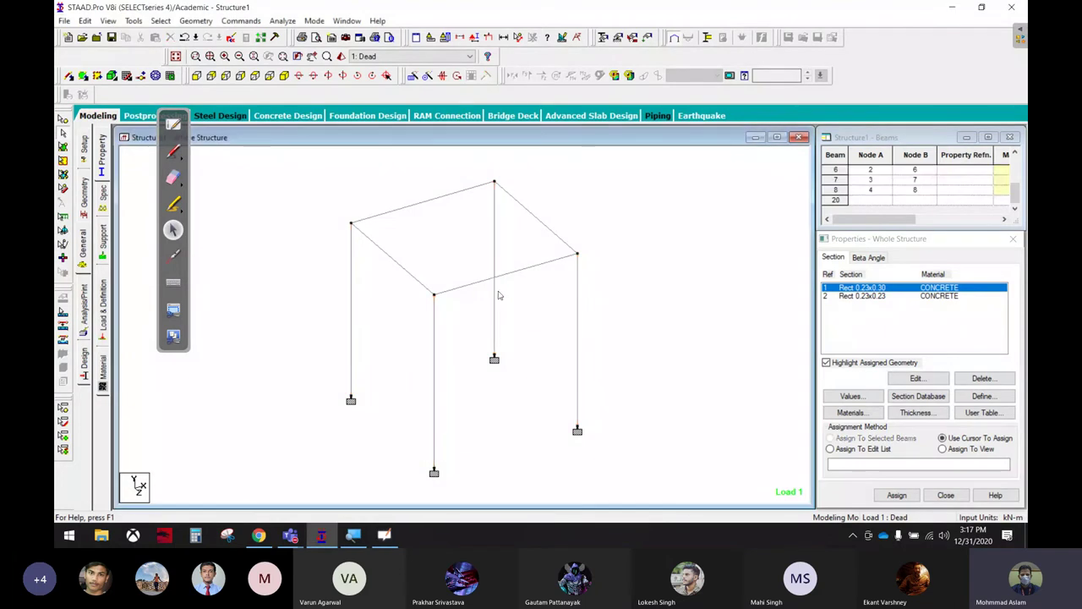
click(351, 298)
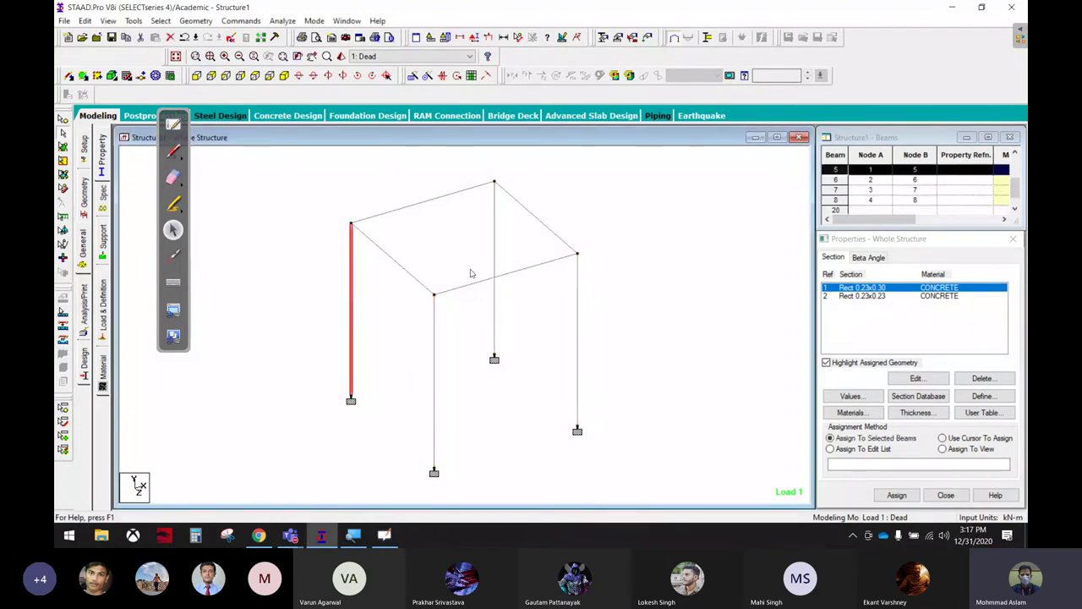
ctrl+click(495, 249)
ctrl+click(577, 324)
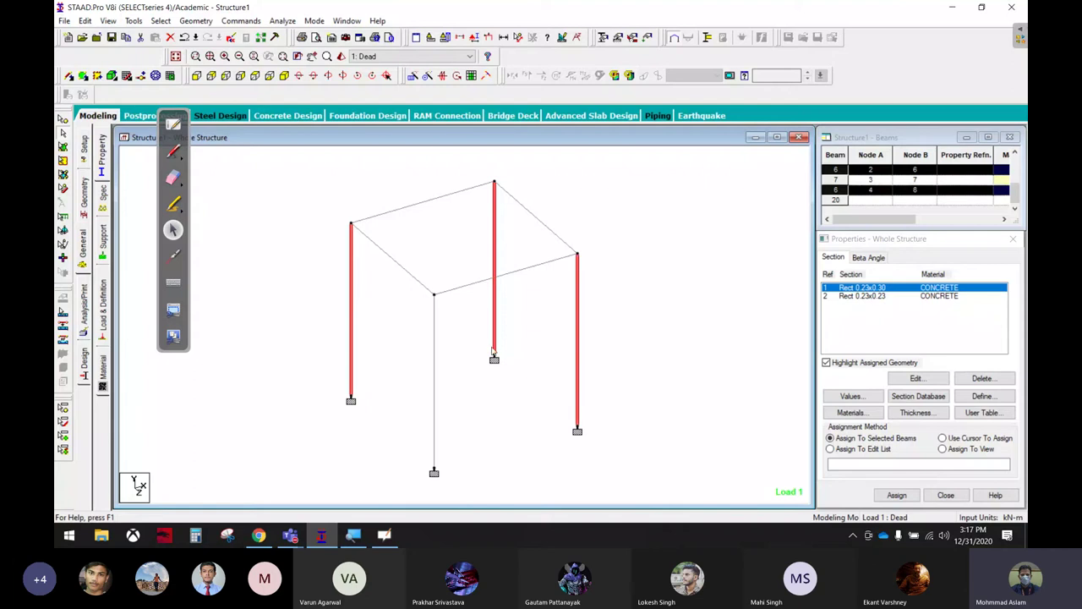
ctrl+click(434, 362)
click(685, 310)
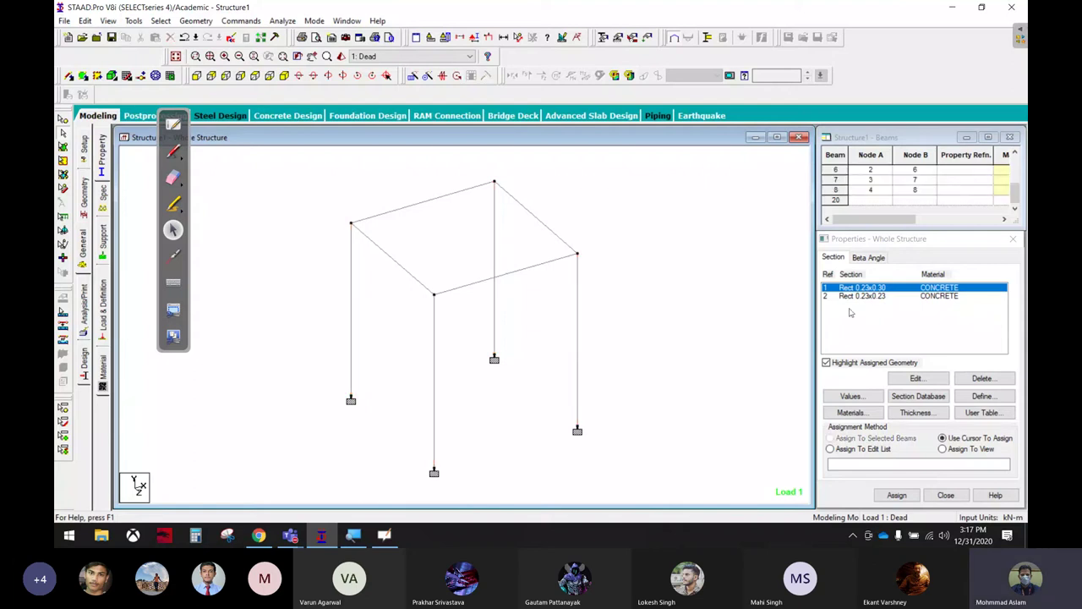
Select all beams parallel to Y and assign them Rect 0.23x0.30, confirming with Yes.
click(161, 21)
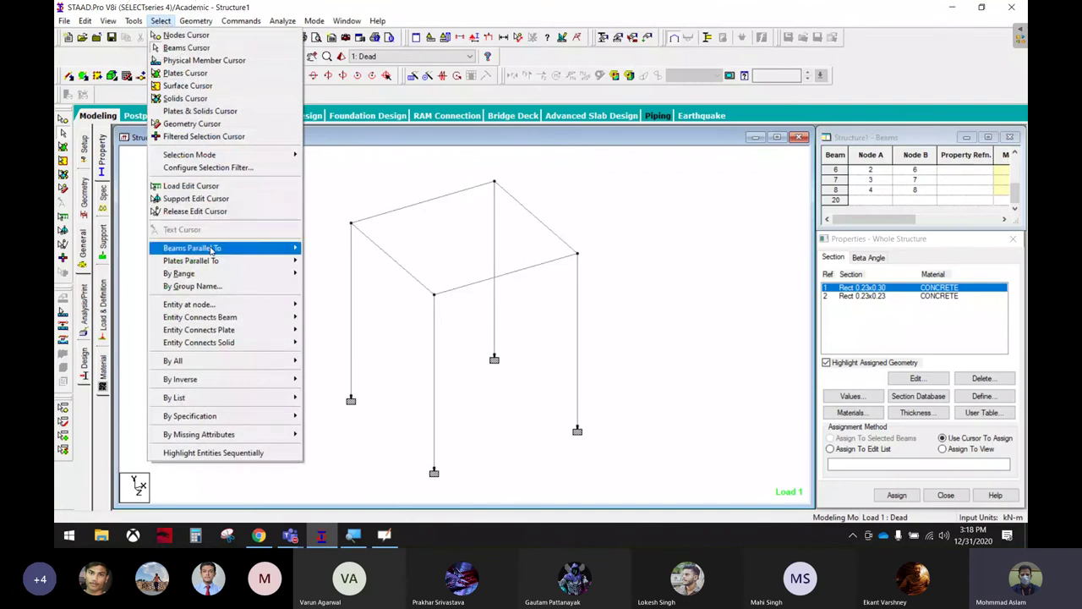
mouse_move(192, 247)
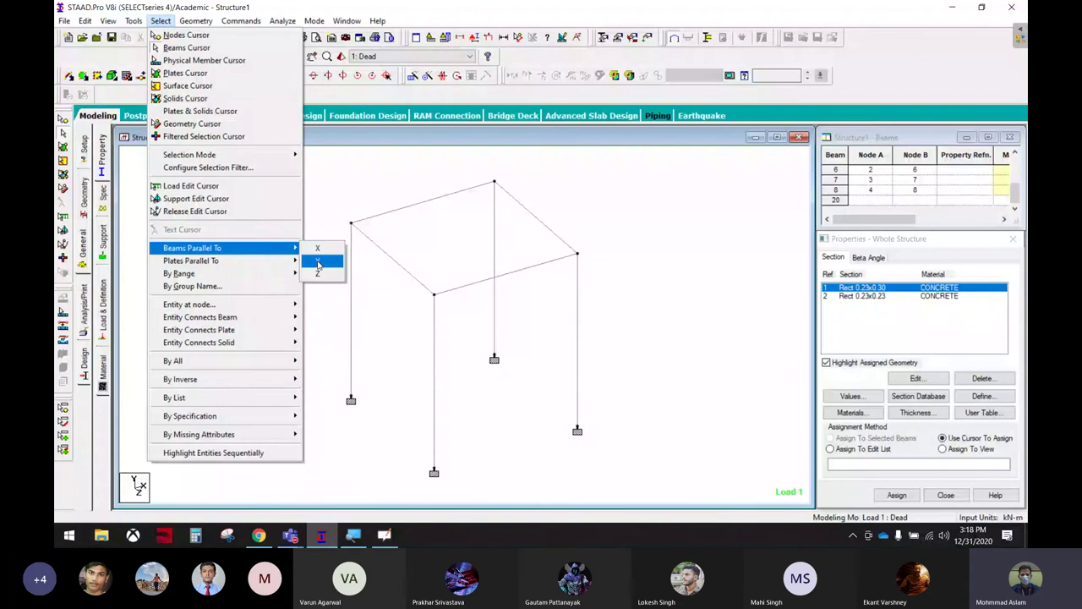
click(318, 262)
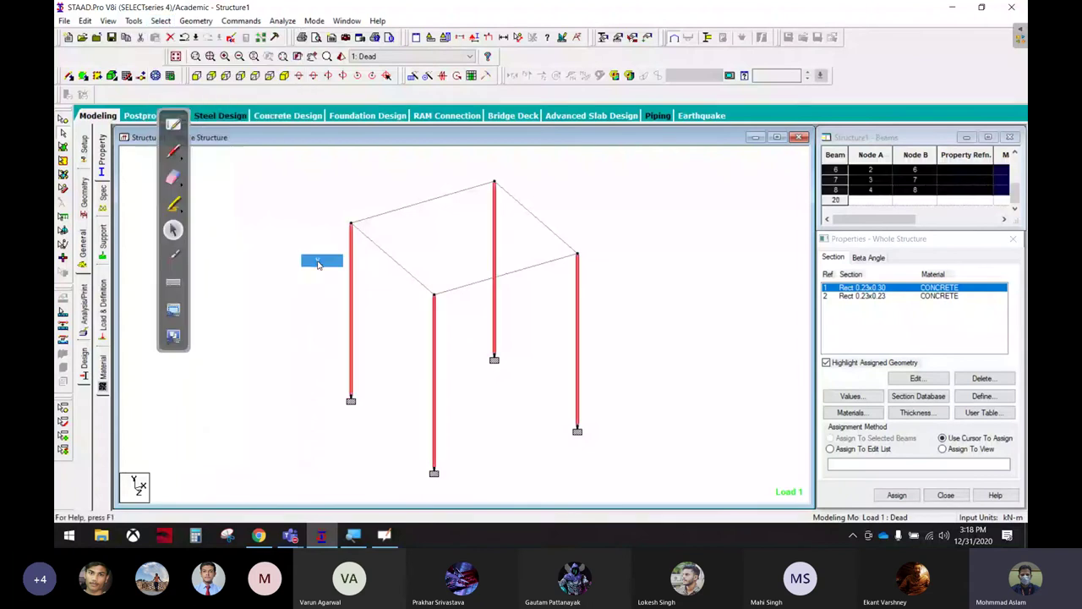
click(897, 495)
click(940, 405)
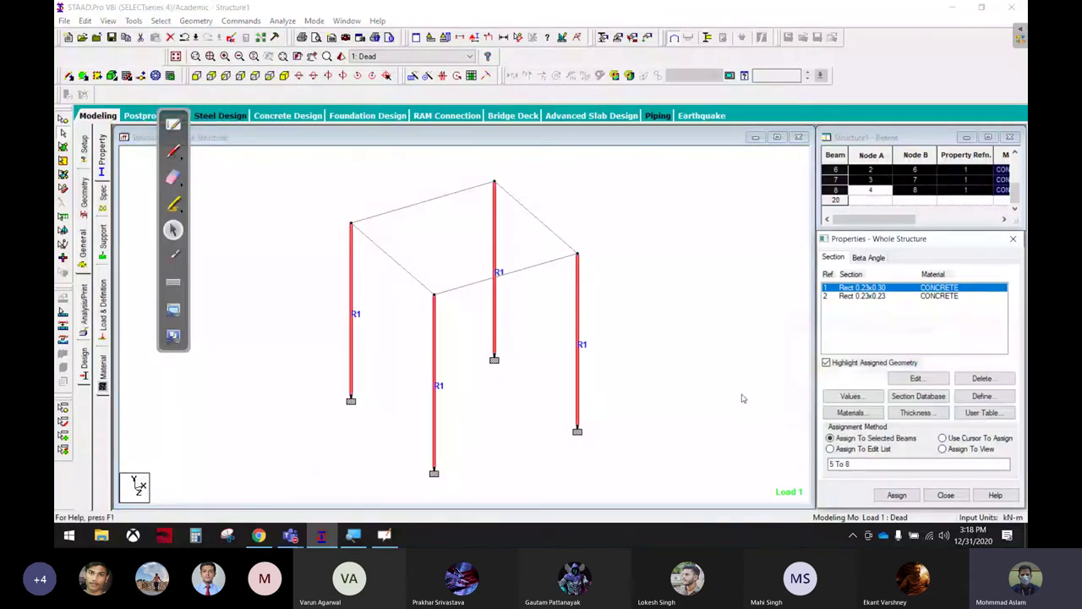
click(641, 364)
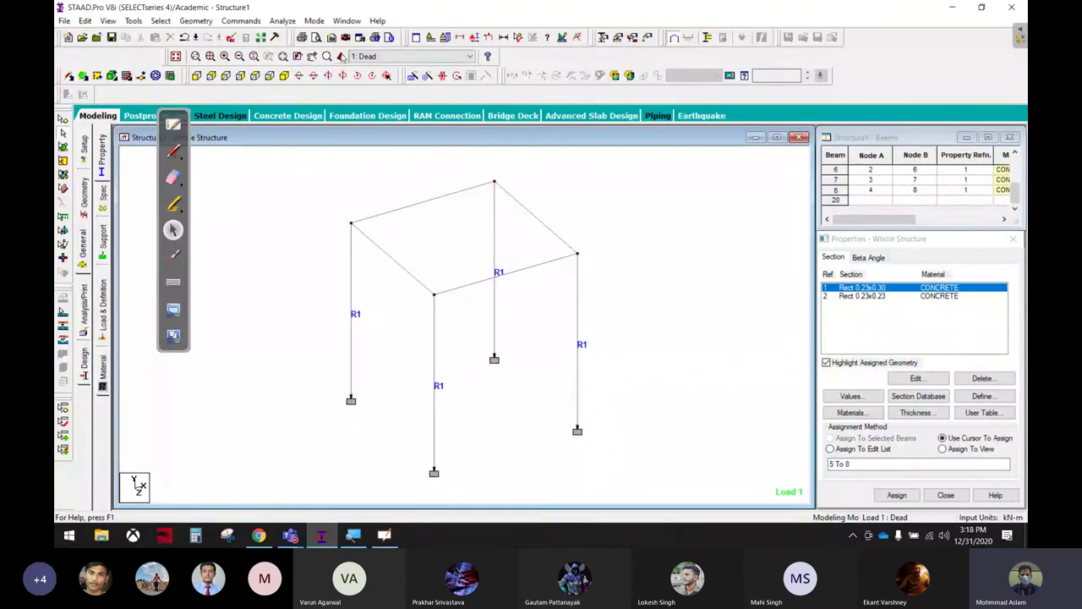
Inspect the columns in the 3D rendered view.
click(342, 57)
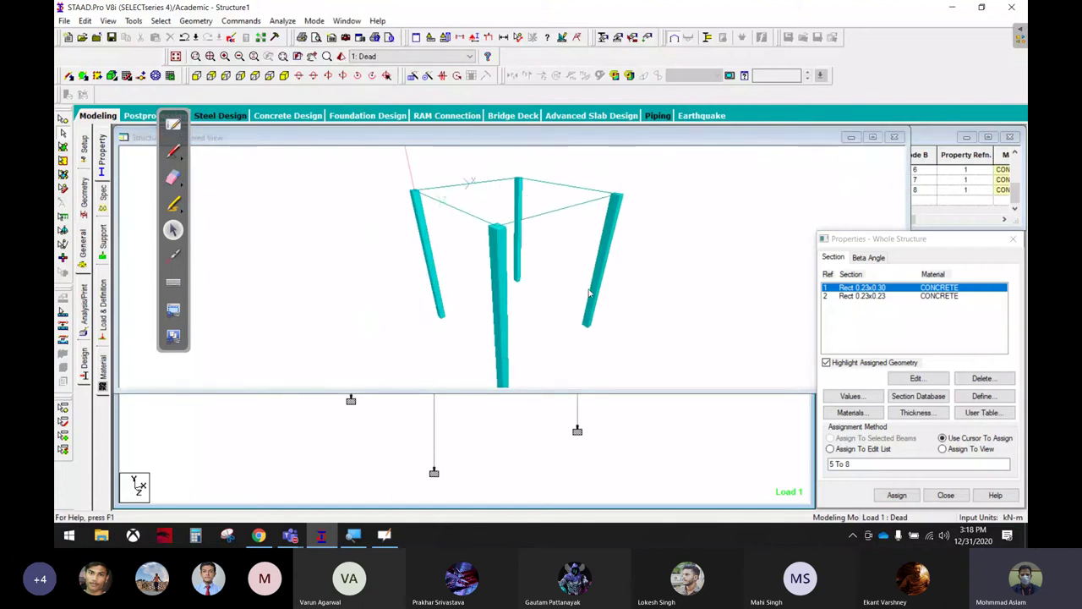
mouse_move(536, 270)
mouse_down()
mouse_move(639, 302)
mouse_move(684, 232)
mouse_move(640, 314)
mouse_move(605, 262)
mouse_move(612, 289)
mouse_up()
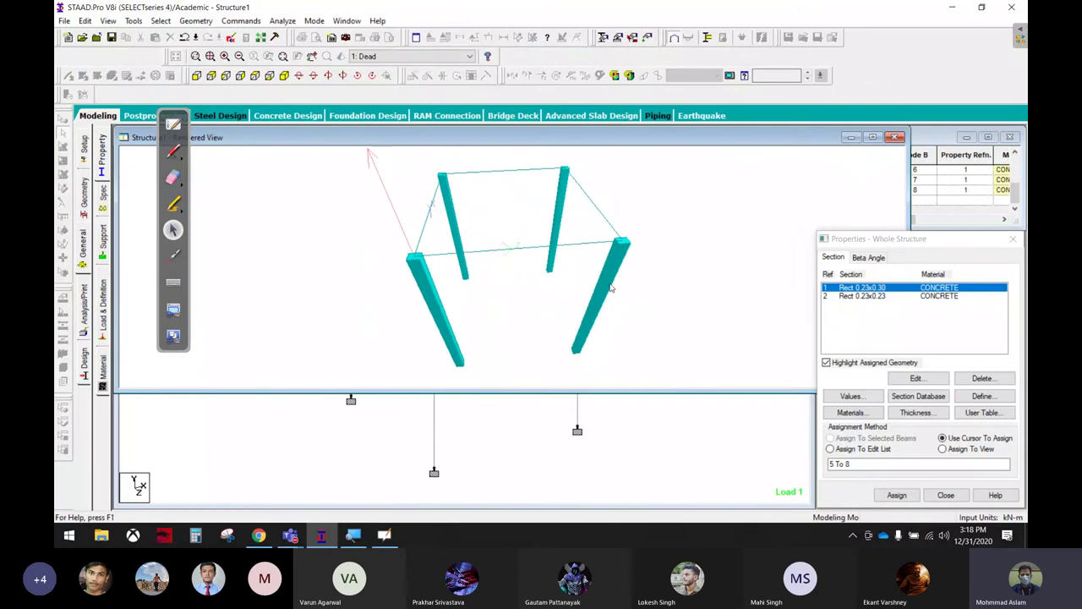
click(896, 137)
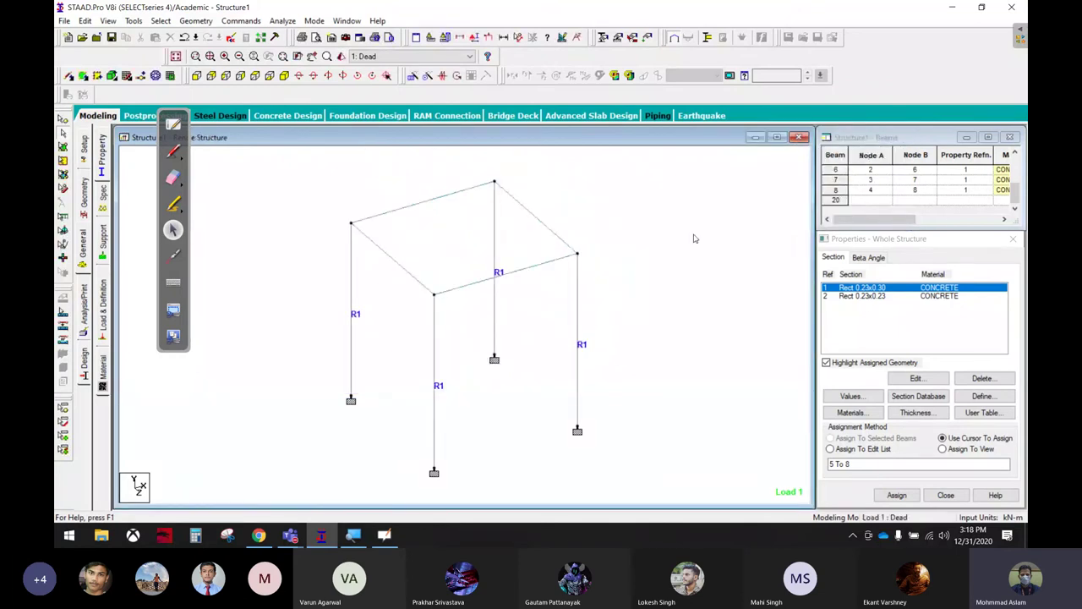
Pick Rect 0.23x0.23 and try selecting the four top beams individually.
click(863, 296)
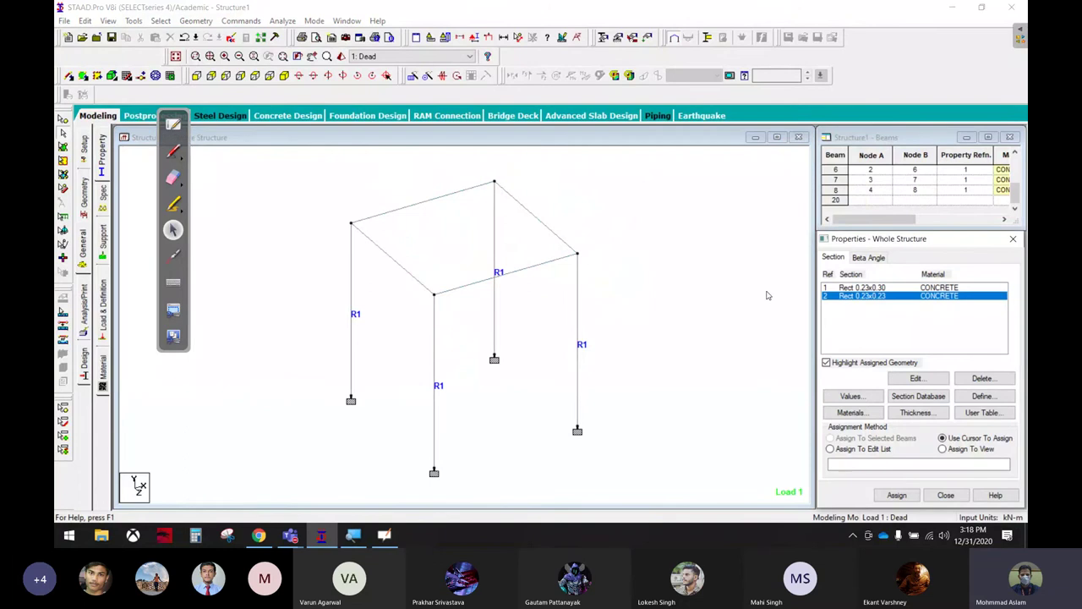
click(435, 203)
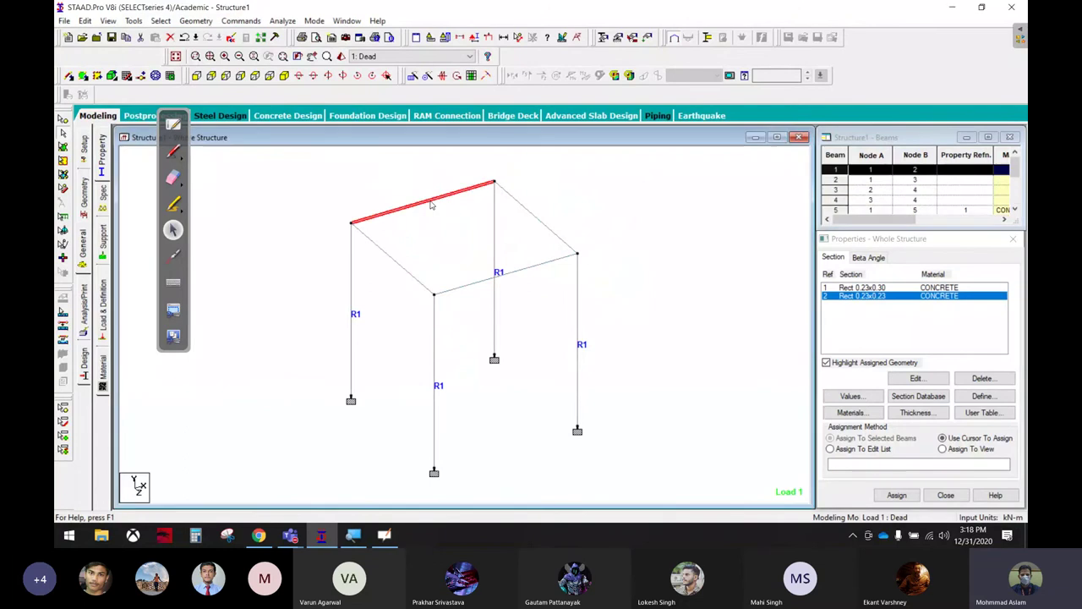
ctrl+click(534, 218)
ctrl+click(522, 269)
ctrl+click(415, 279)
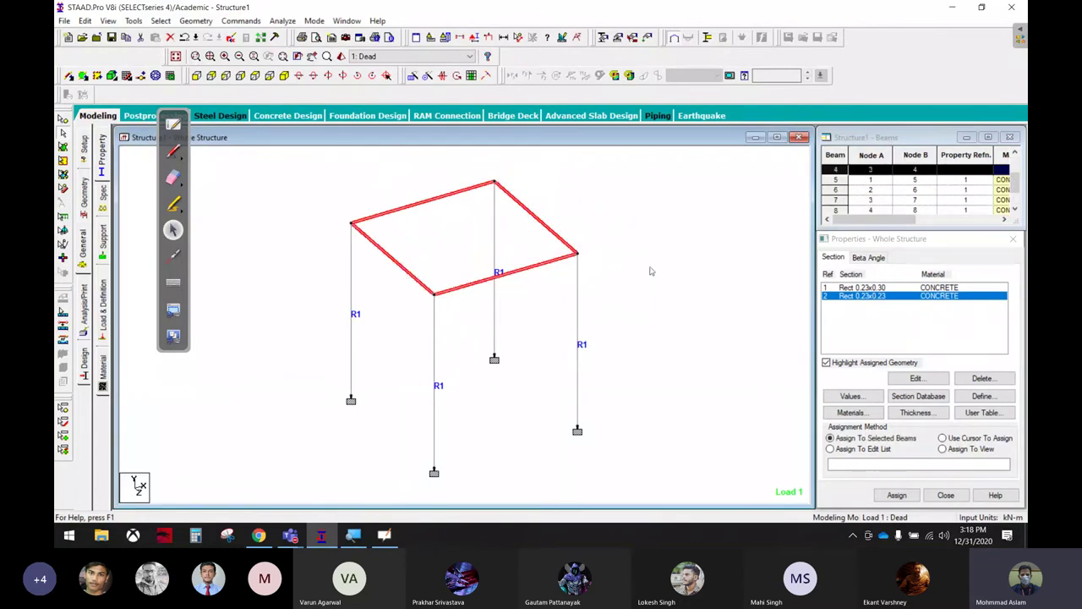
click(655, 224)
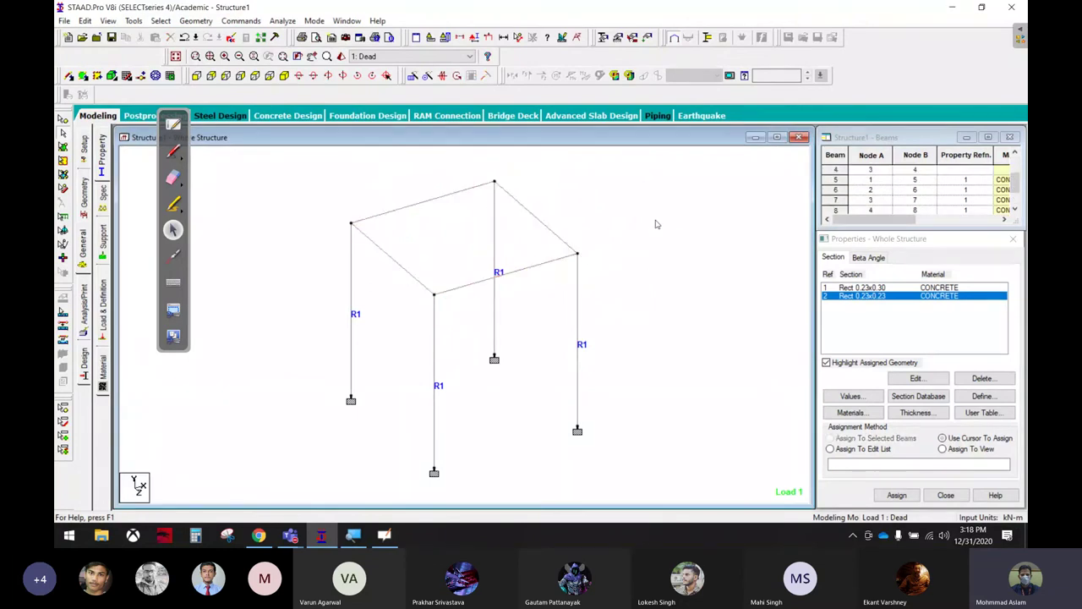
Select the beams parallel to X and save the structure at the auto-save prompt.
click(159, 20)
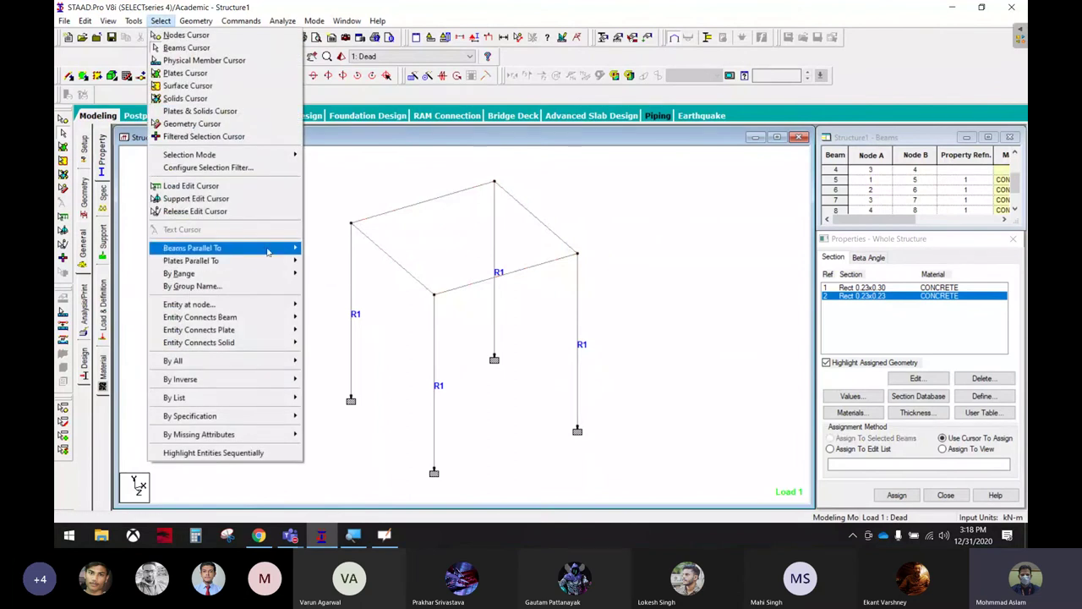
click(312, 249)
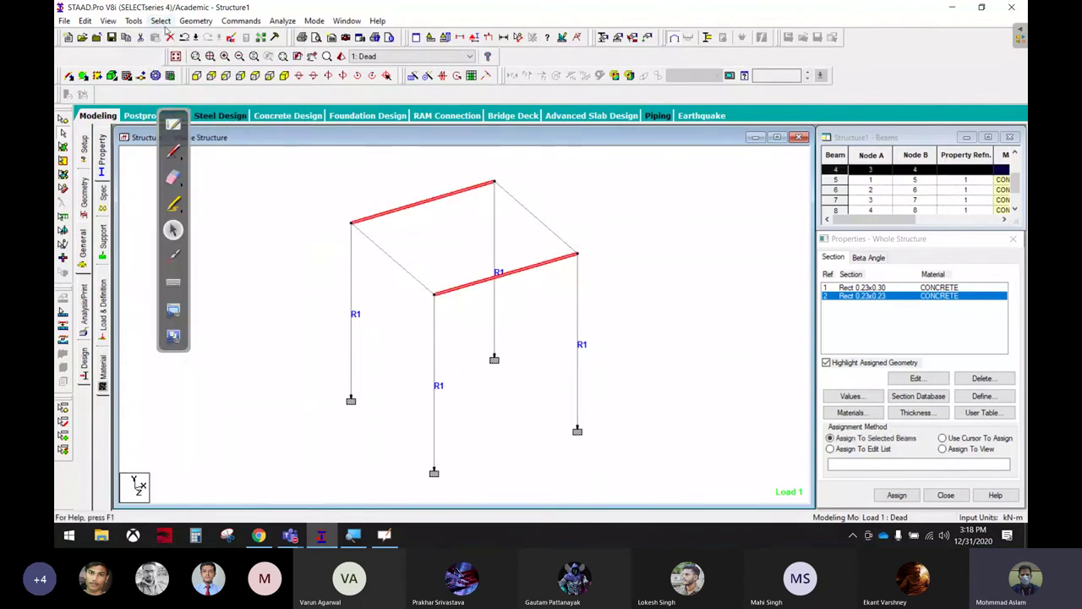
click(538, 294)
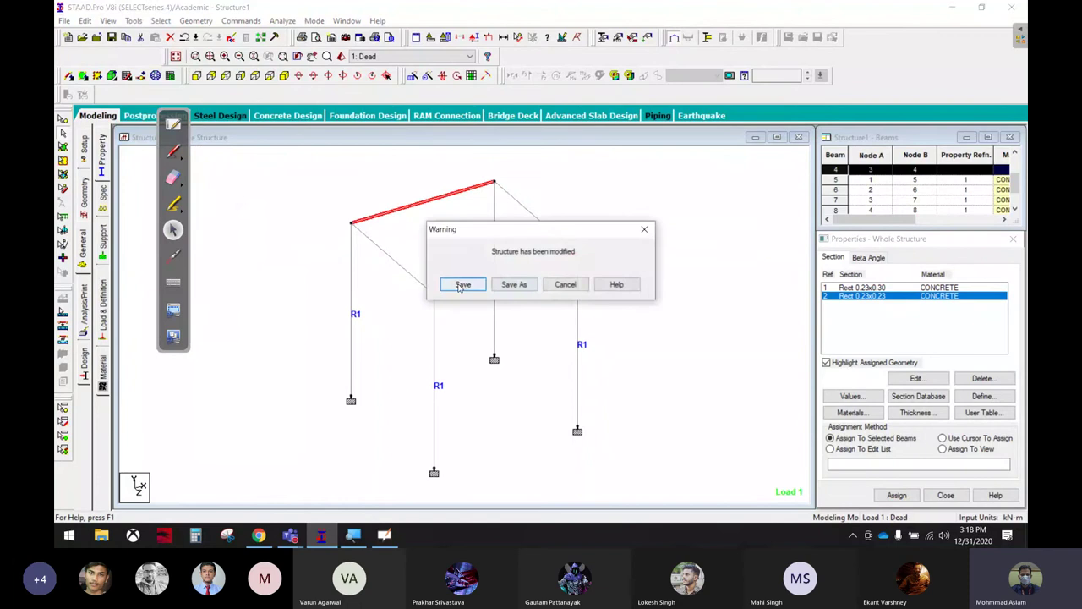
click(459, 283)
Add the Z-parallel beams and assign Rect 0.23x0.23 to all four top beams.
click(161, 20)
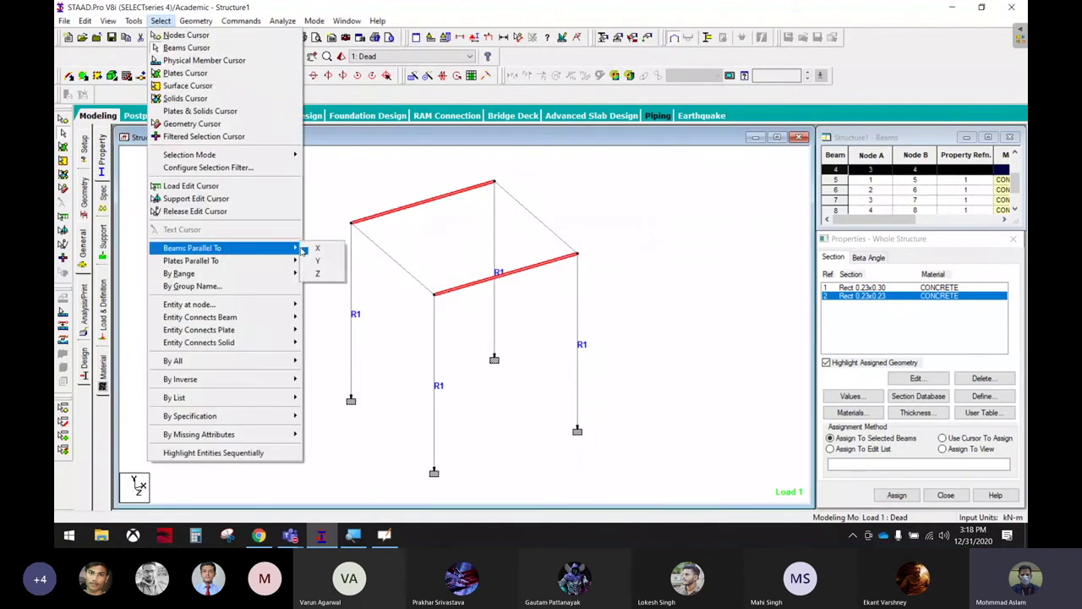
click(317, 272)
click(885, 495)
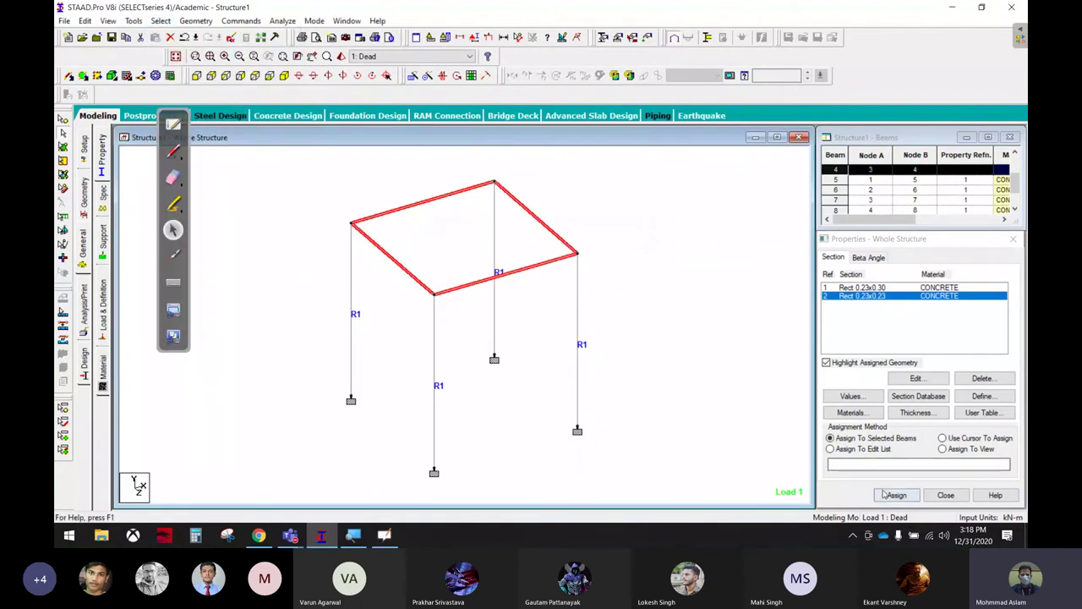
click(940, 404)
click(692, 269)
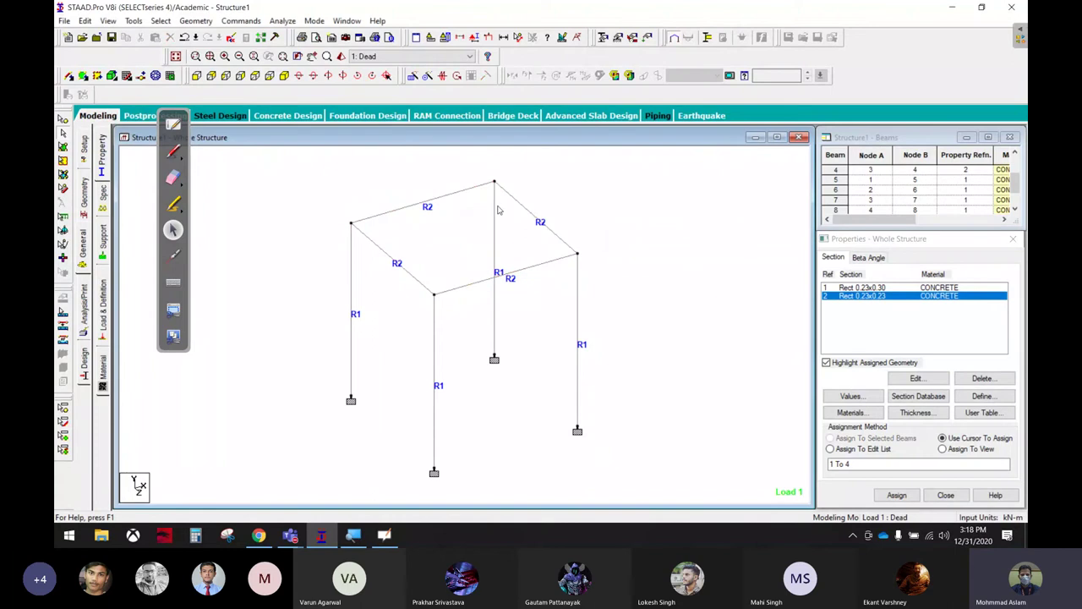
Orbit the frame in the 3D rendered view to check the sections.
click(341, 57)
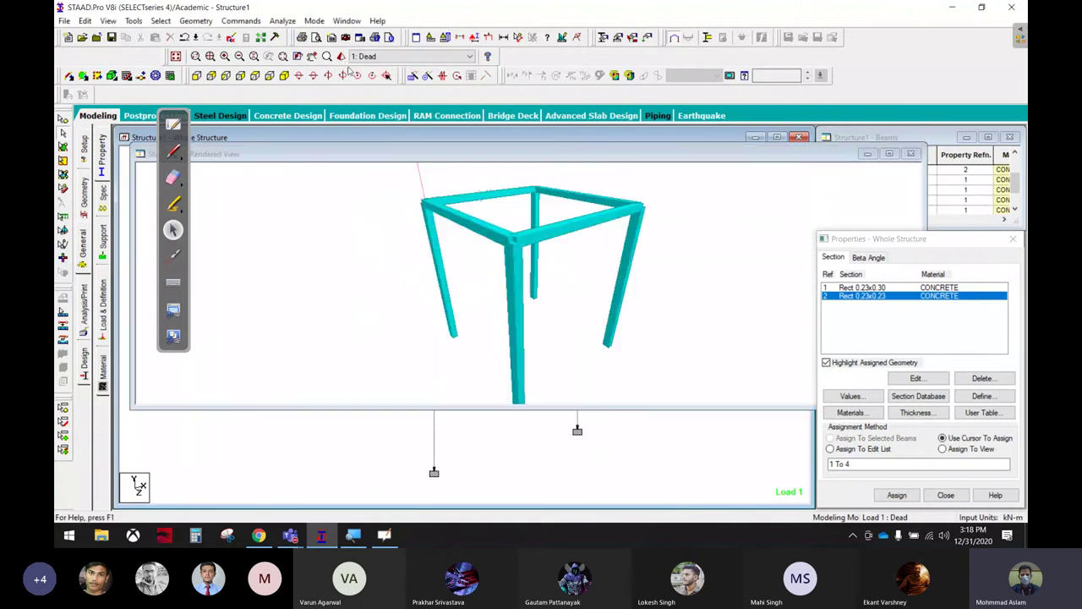
mouse_move(597, 299)
mouse_down()
mouse_move(481, 300)
mouse_move(614, 307)
mouse_move(631, 290)
mouse_move(498, 271)
mouse_move(722, 273)
mouse_up()
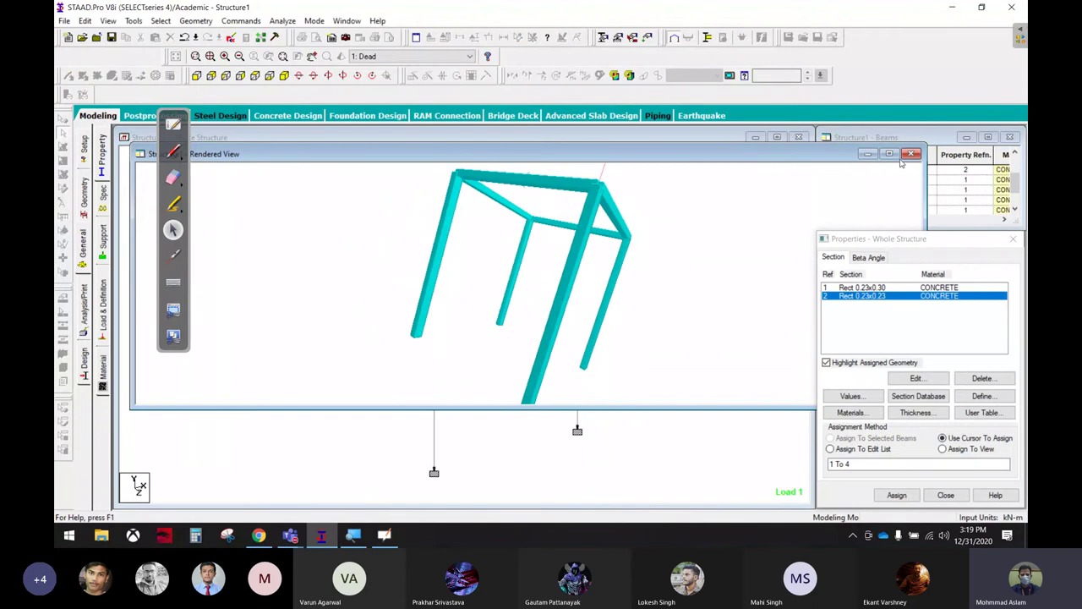
click(911, 154)
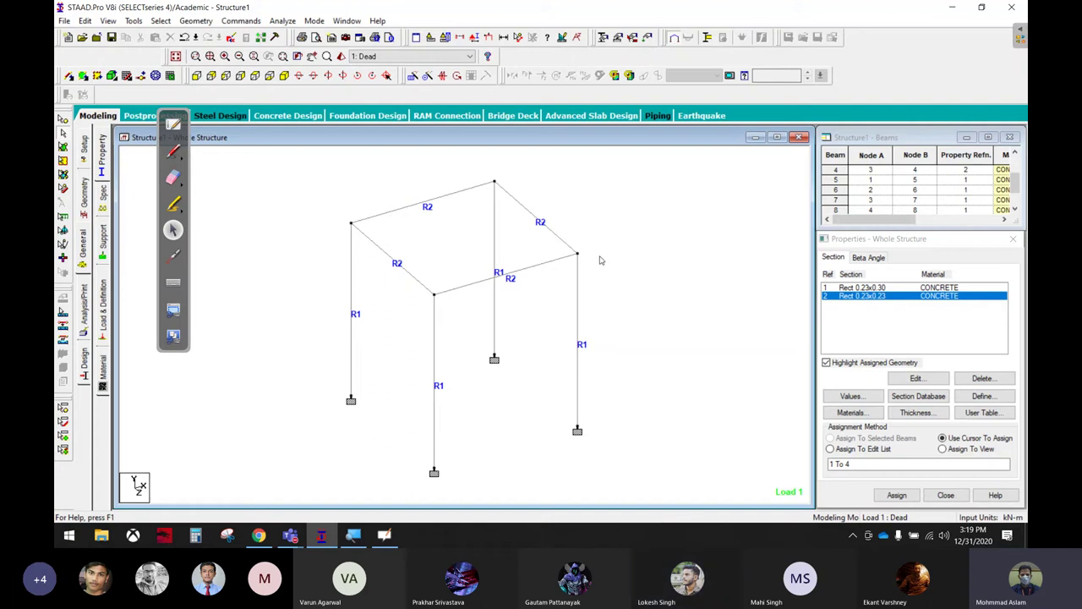
click(405, 207)
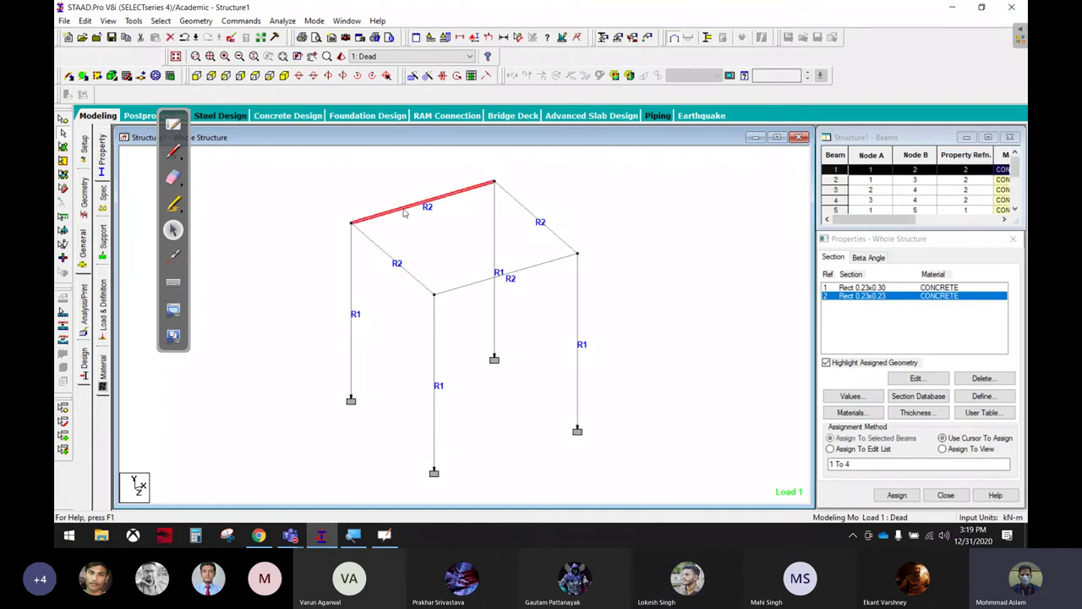
ctrl+click(474, 291)
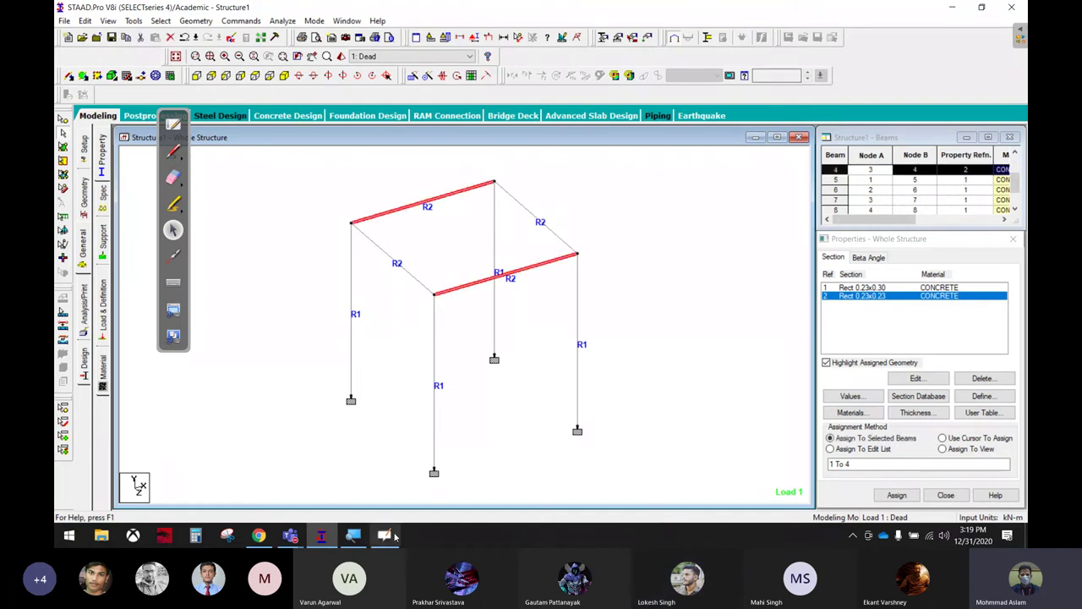
click(384, 534)
click(183, 131)
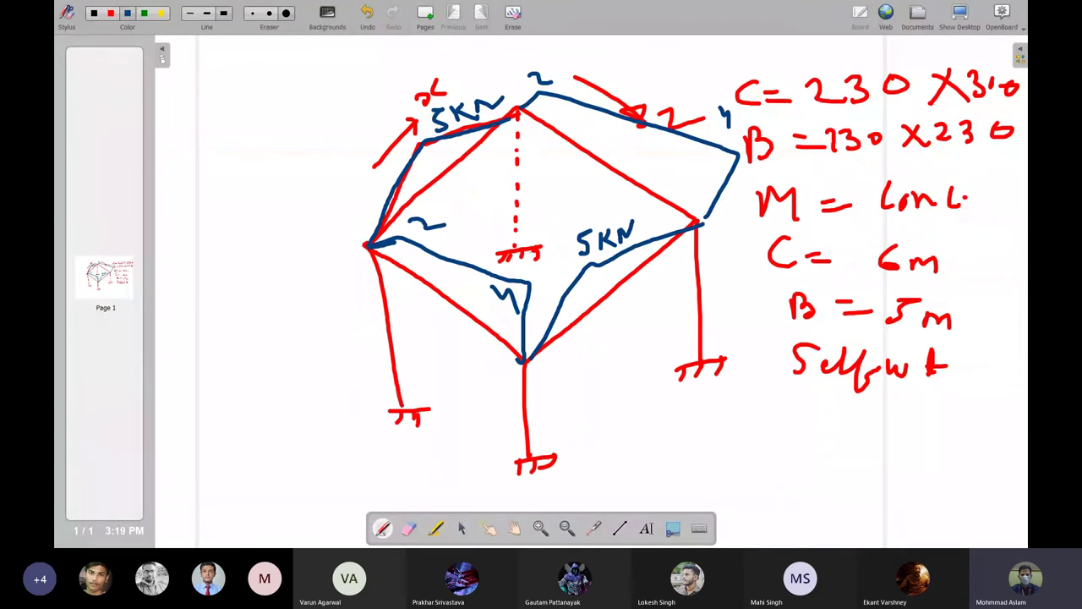
click(946, 31)
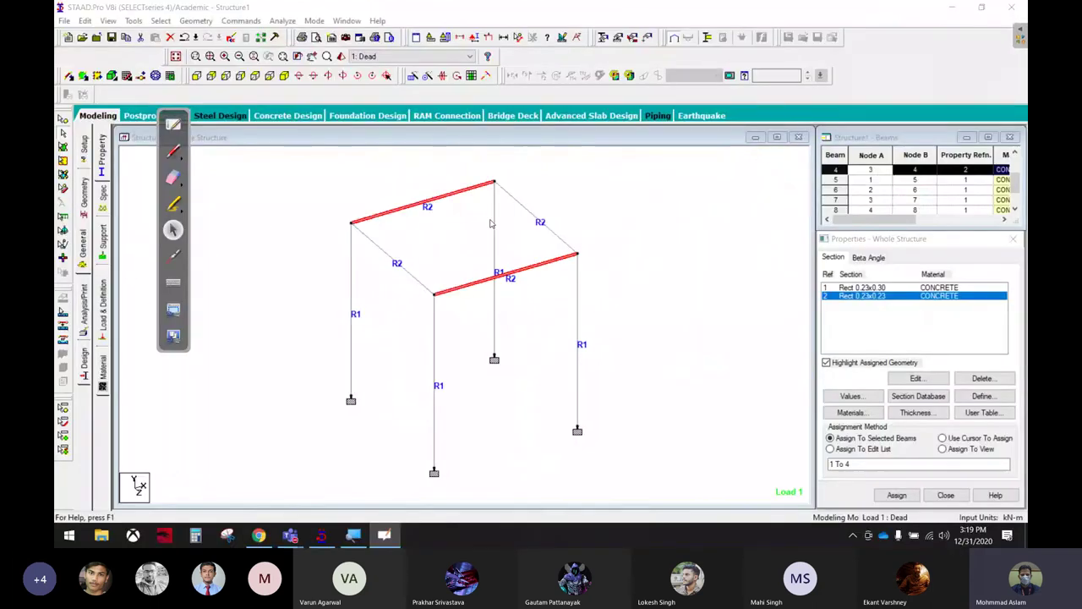
click(461, 246)
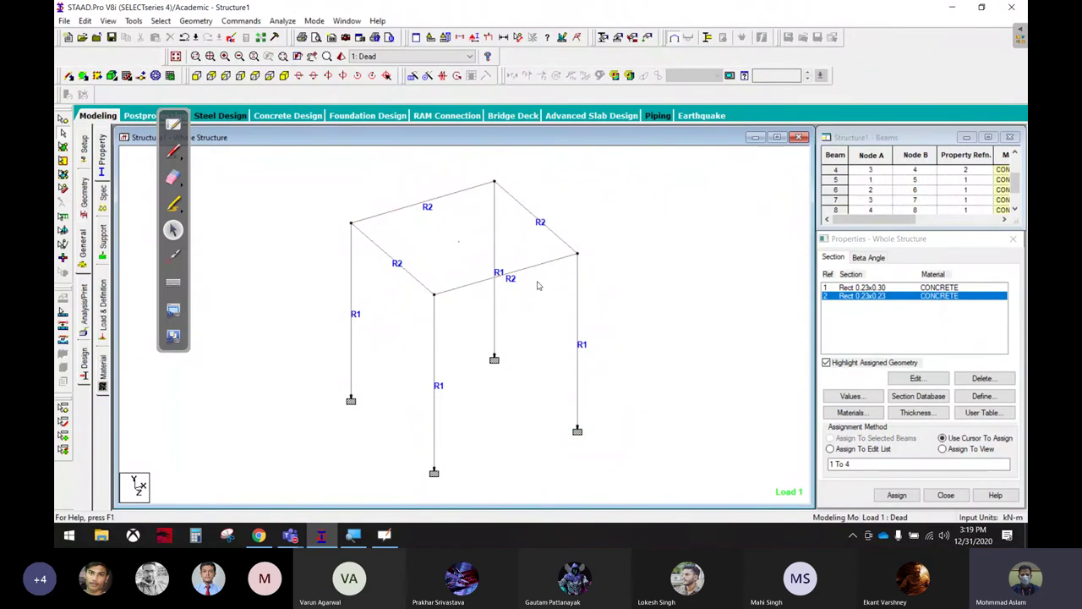
click(174, 150)
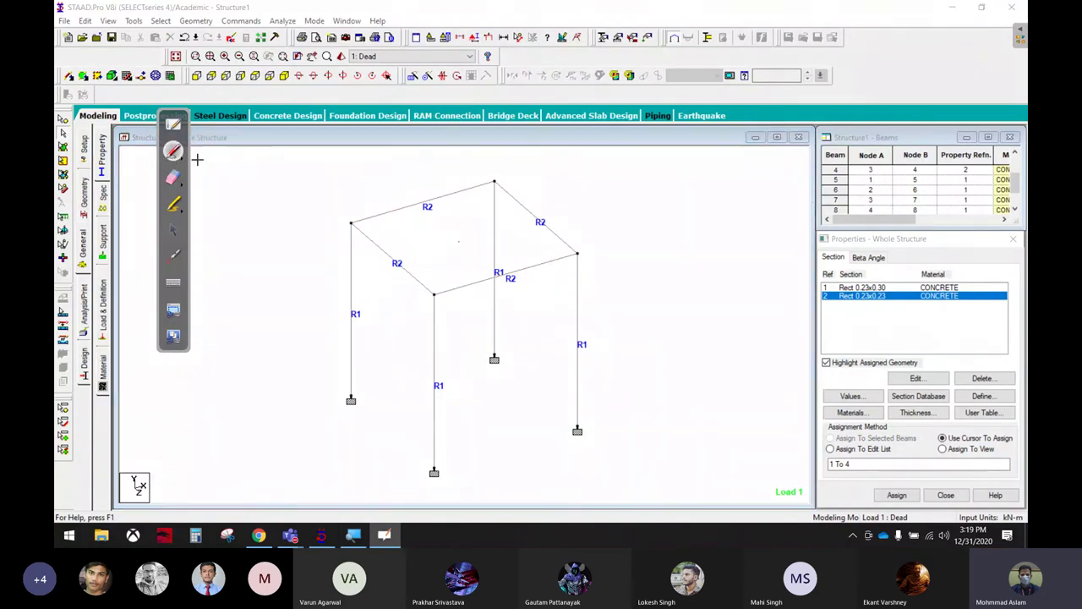
mouse_move(592, 166)
mouse_down()
mouse_move(602, 188)
mouse_move(682, 169)
mouse_up()
drag(663, 181, 713, 174)
drag(726, 161, 718, 194)
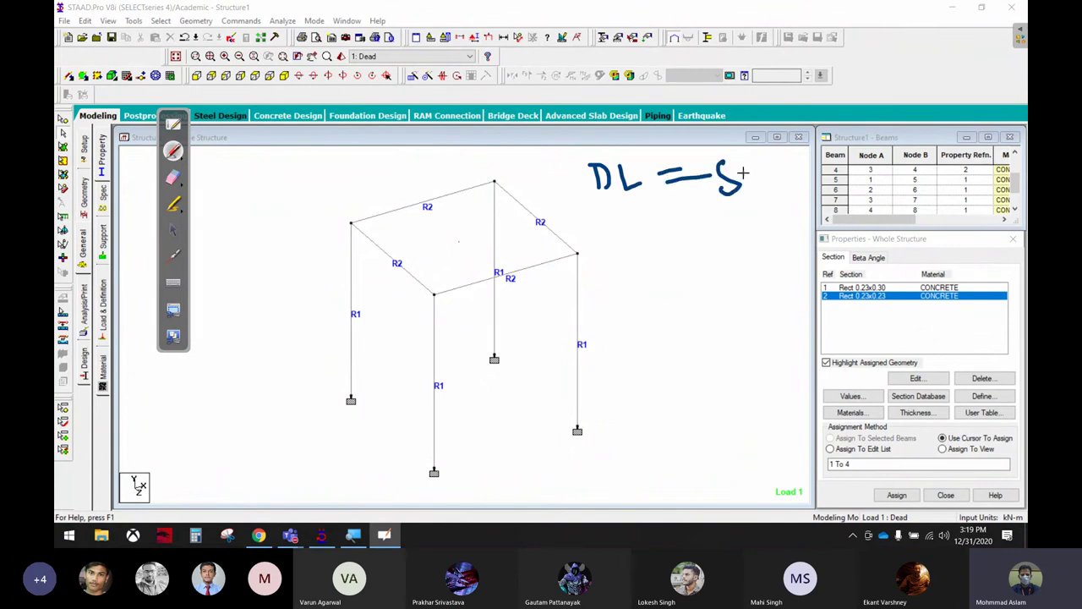
mouse_move(761, 166)
mouse_down()
mouse_move(789, 180)
mouse_move(809, 157)
mouse_up()
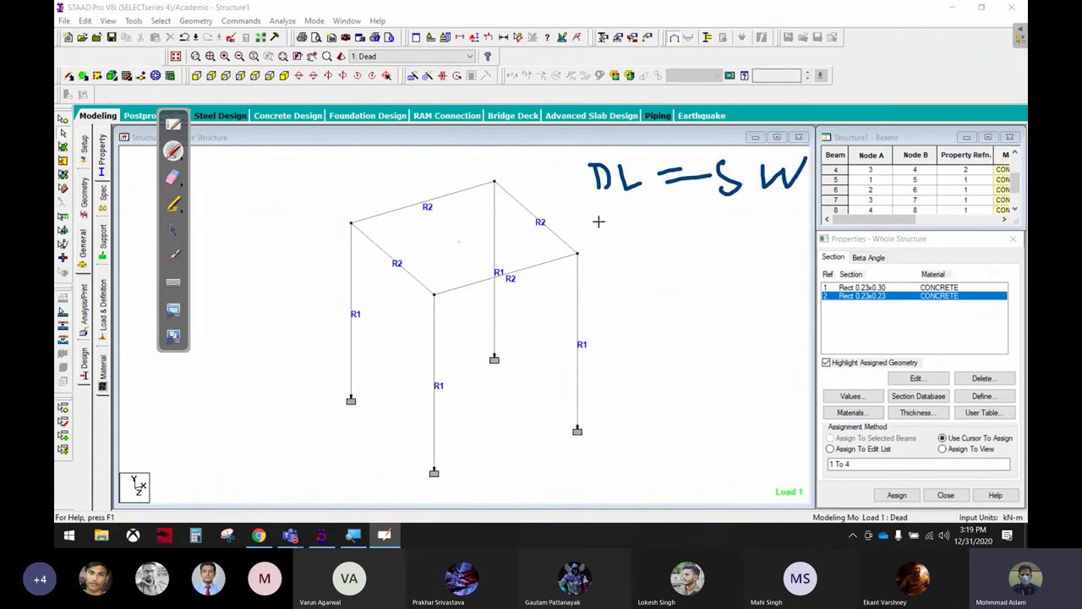
mouse_move(606, 214)
mouse_down()
mouse_move(605, 244)
mouse_move(631, 242)
mouse_up()
mouse_move(630, 213)
mouse_down()
mouse_move(631, 242)
mouse_move(677, 239)
mouse_up()
drag(680, 227, 712, 236)
click(172, 177)
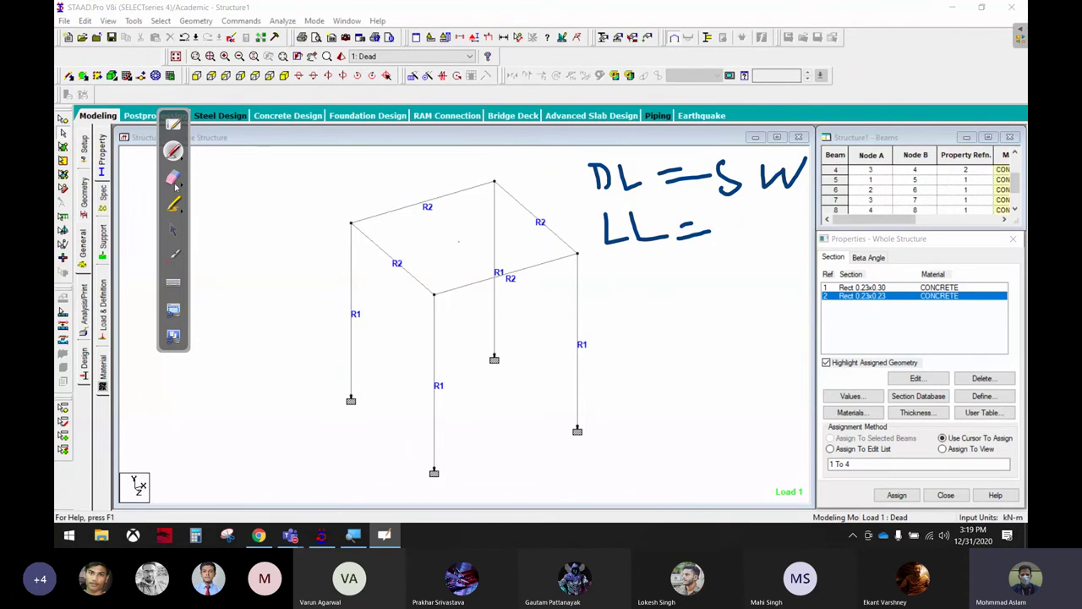
mouse_move(596, 179)
mouse_down()
mouse_move(640, 181)
mouse_move(741, 222)
mouse_up()
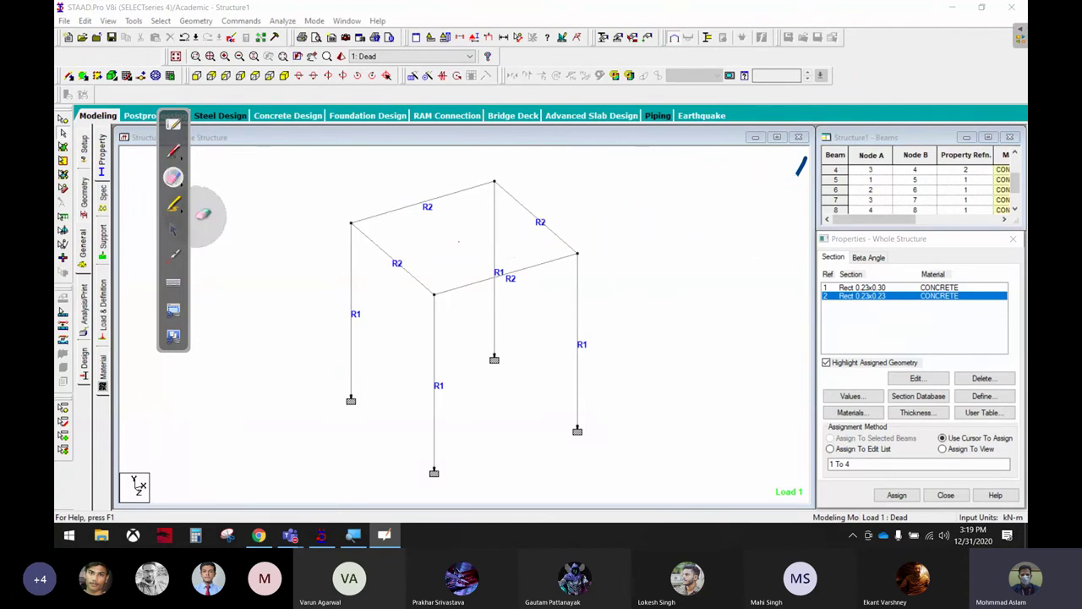
click(173, 229)
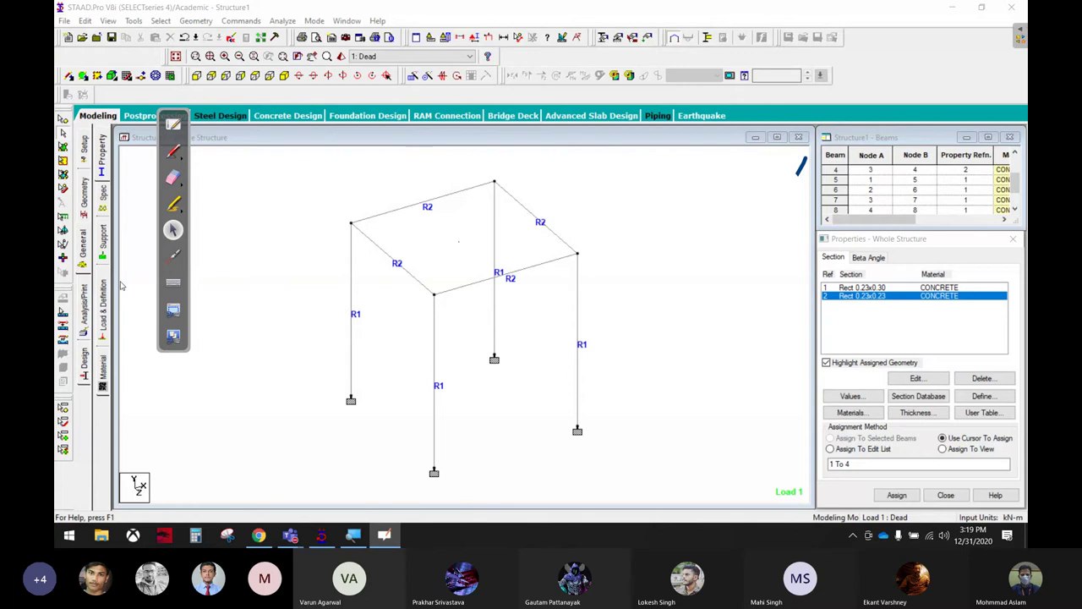
Delete the existing load case 1 from Load & Definition.
click(102, 309)
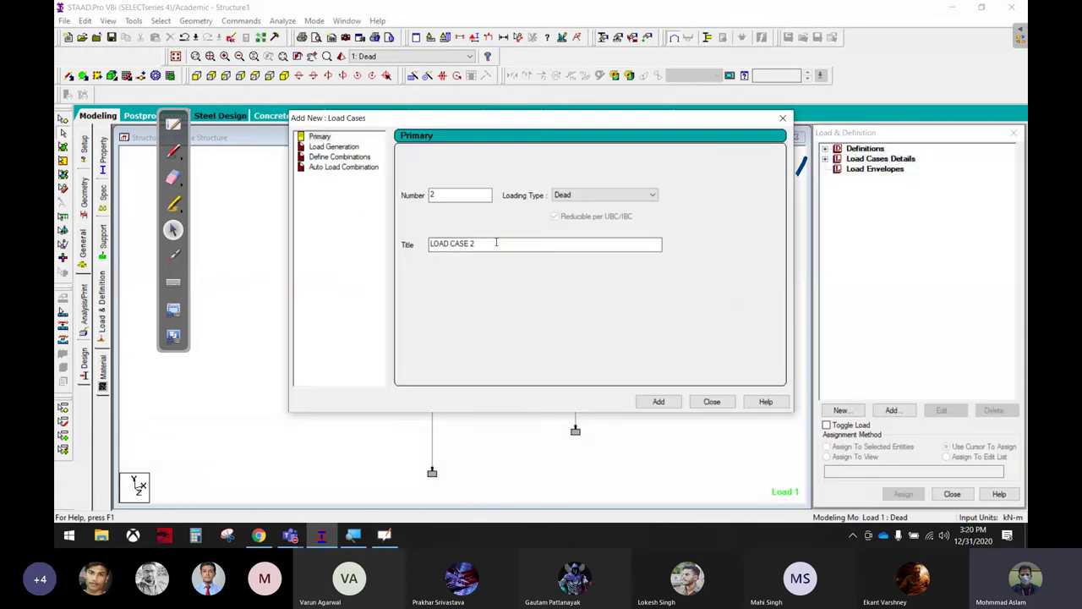
drag(475, 244, 396, 245)
click(715, 406)
click(826, 159)
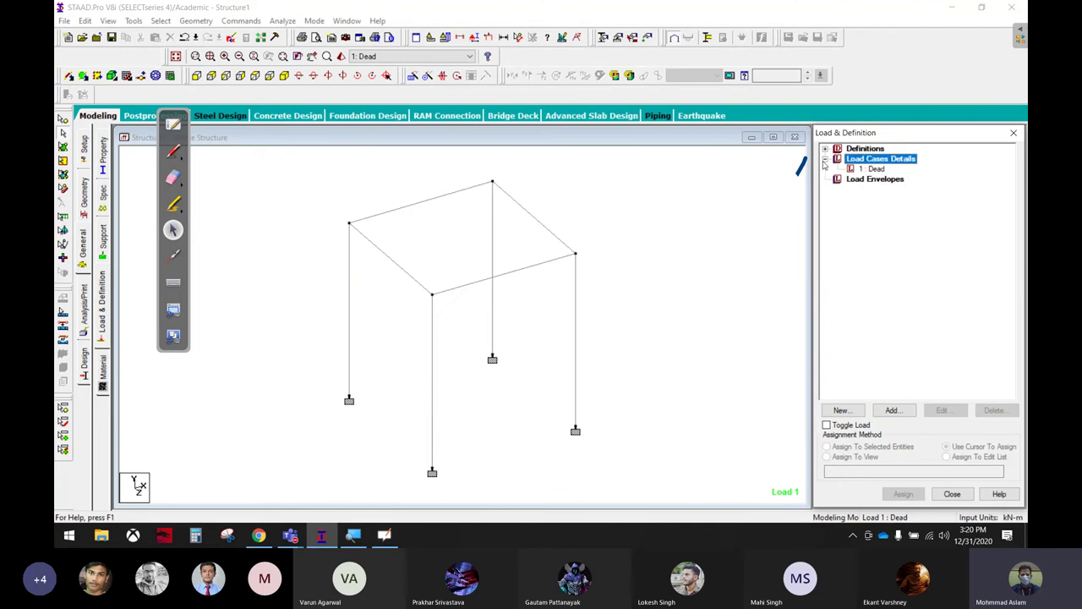
click(876, 169)
key(Delete)
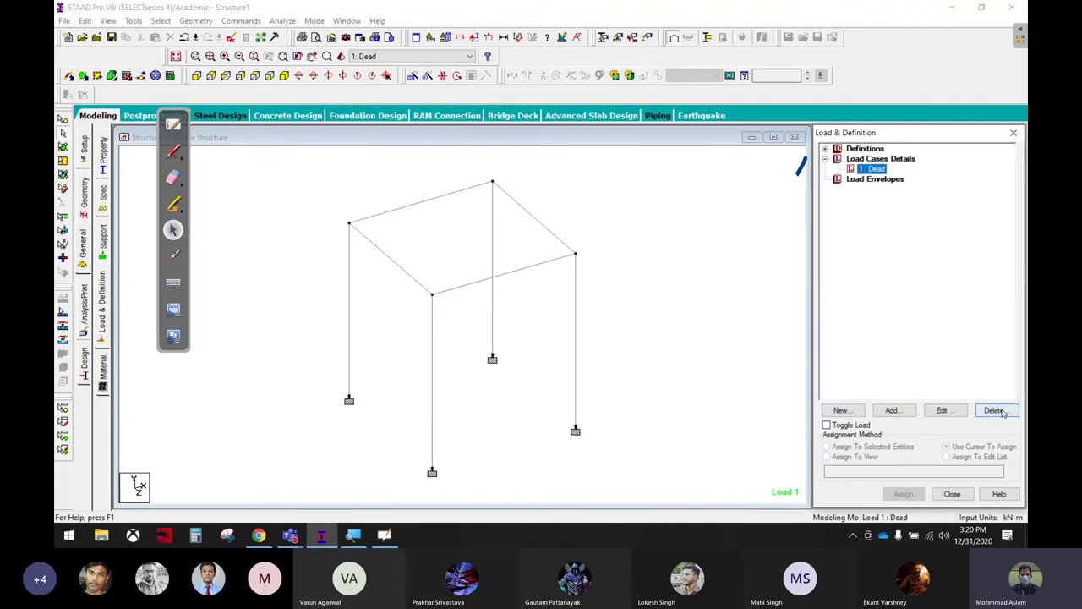
click(937, 350)
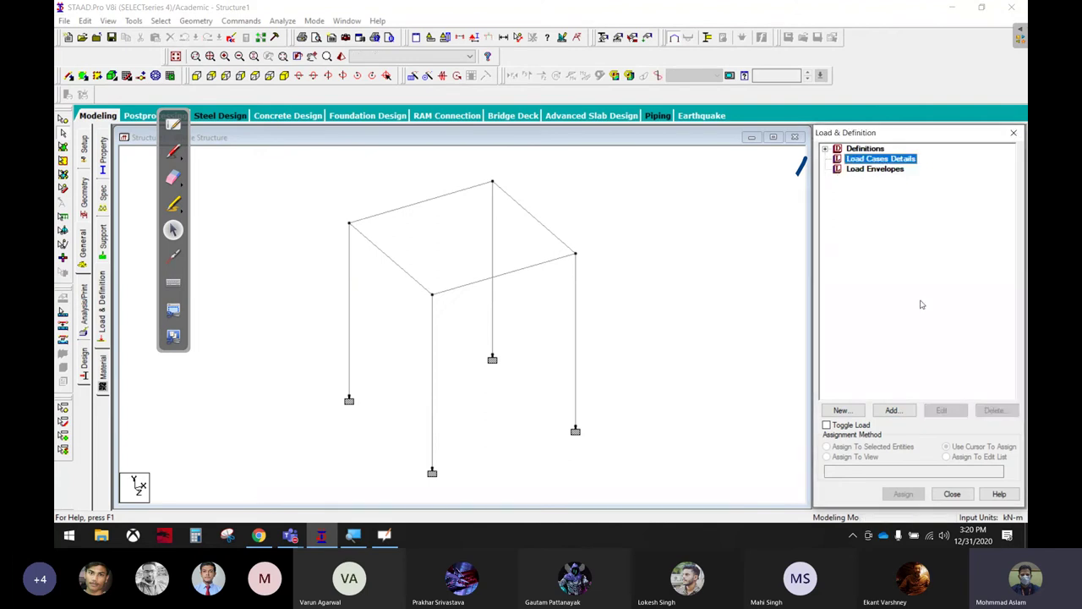
Add primary load case 1 titled Dead.
click(892, 410)
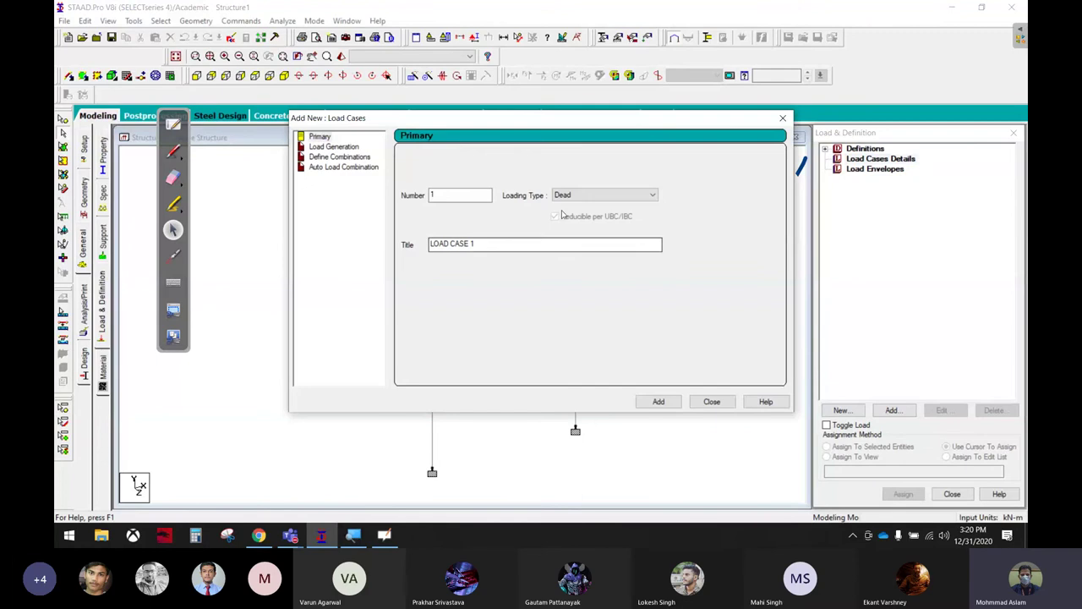
drag(478, 244, 279, 229)
text(Dead)
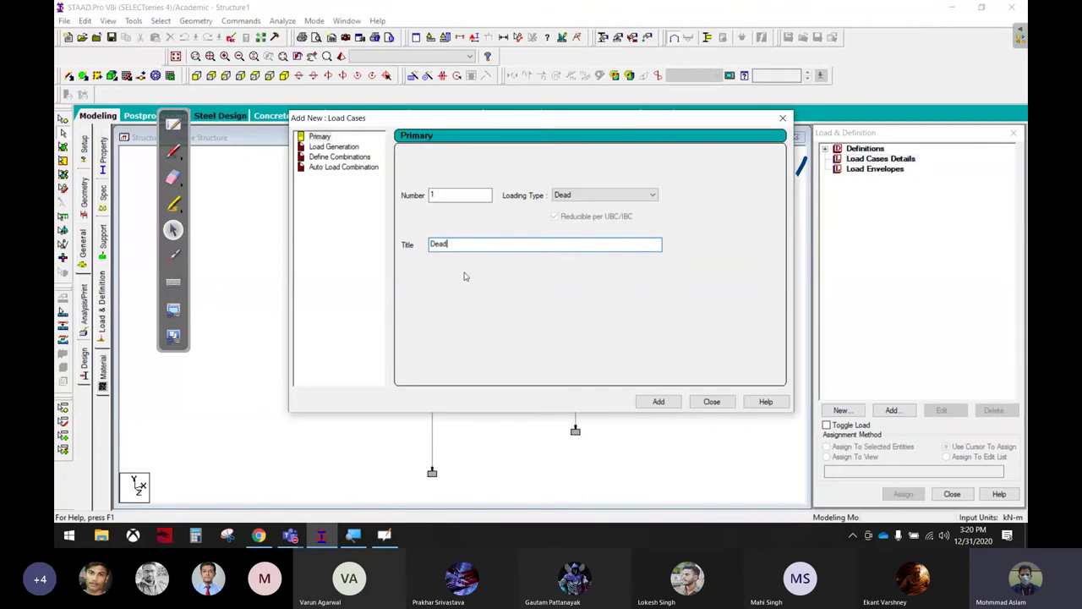
click(661, 403)
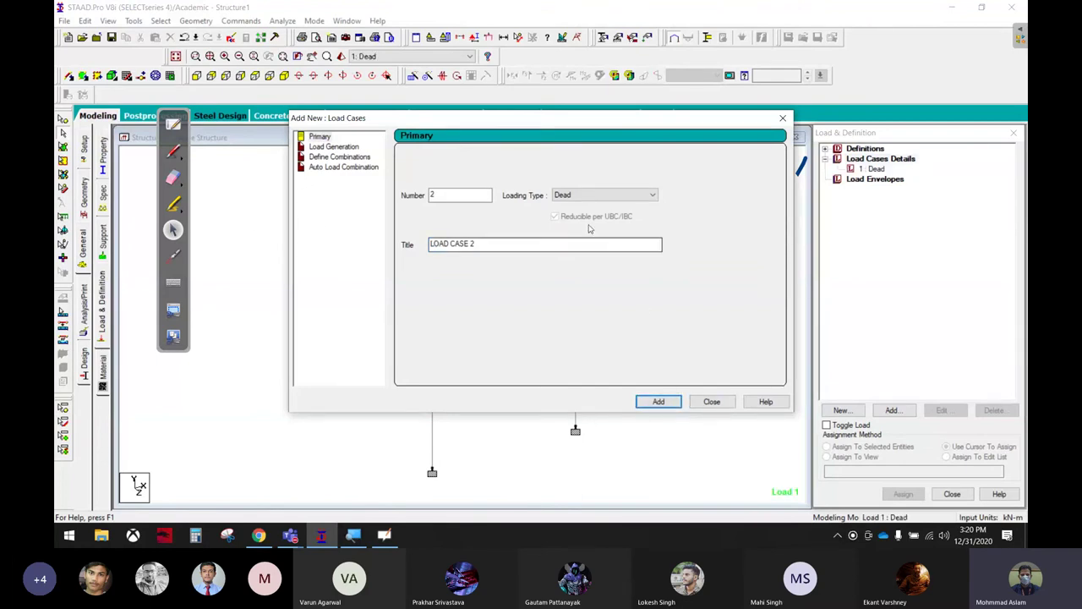
Add primary load case 2 titled Live with Live loading type.
click(599, 195)
click(565, 215)
drag(486, 244, 363, 243)
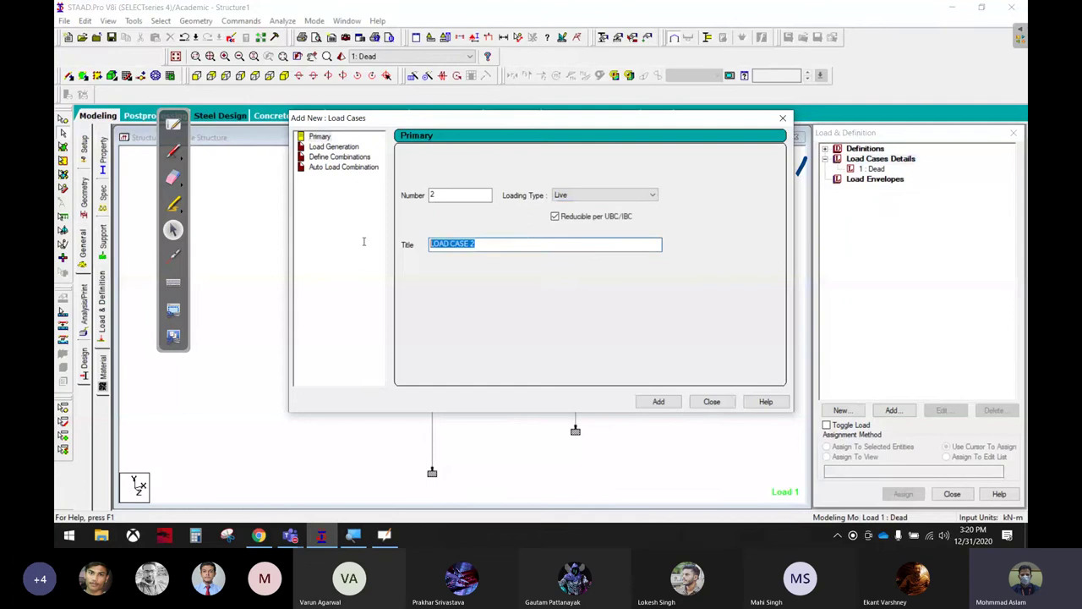
text(Live)
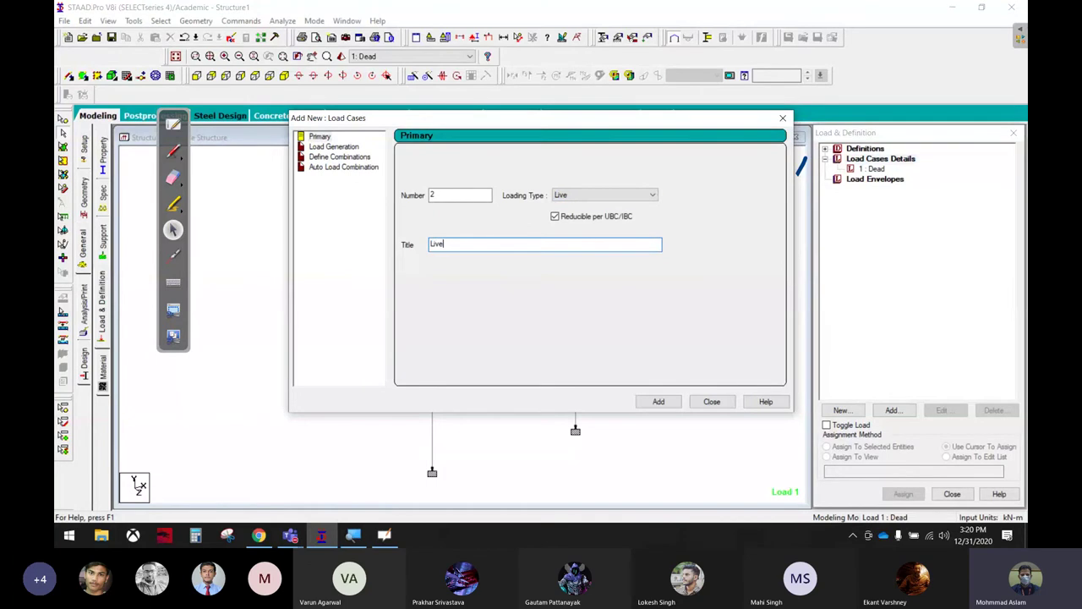
click(641, 401)
click(712, 401)
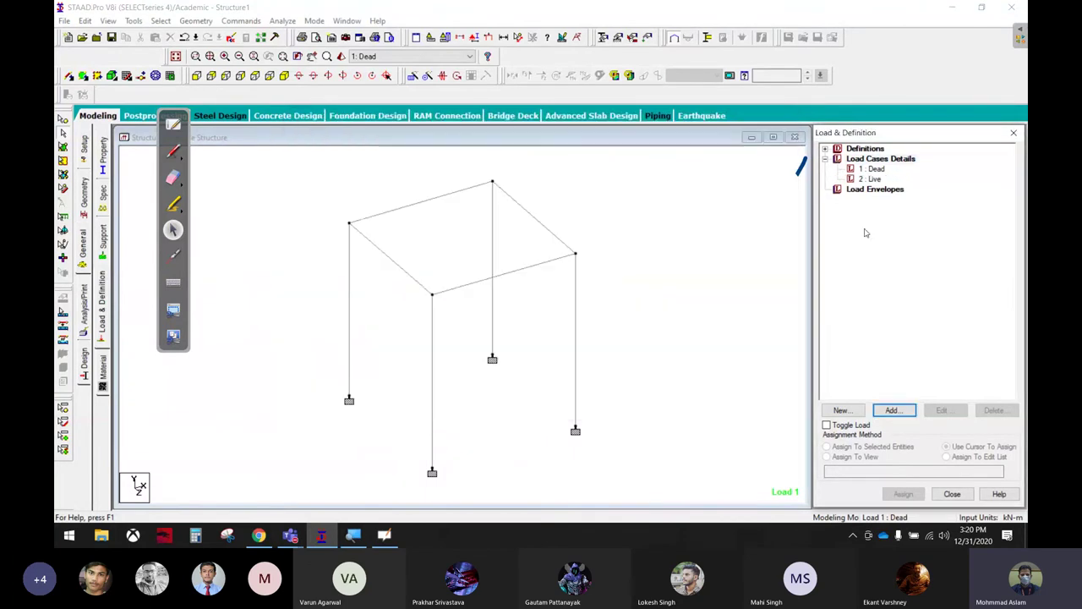
click(873, 169)
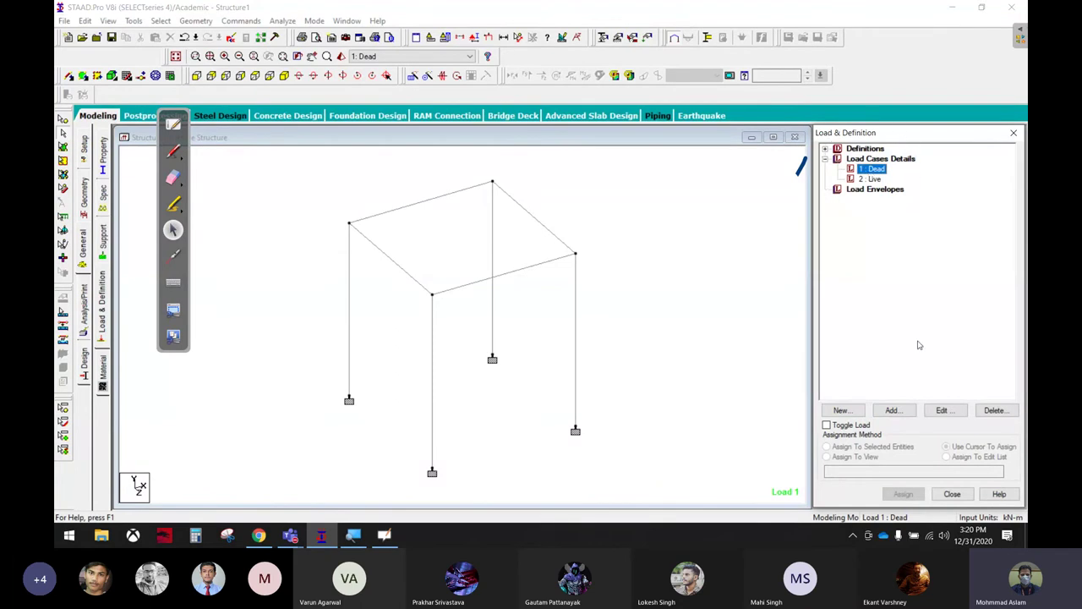
Add a selfweight load item with factor -1 in Y to the Dead load case.
click(893, 410)
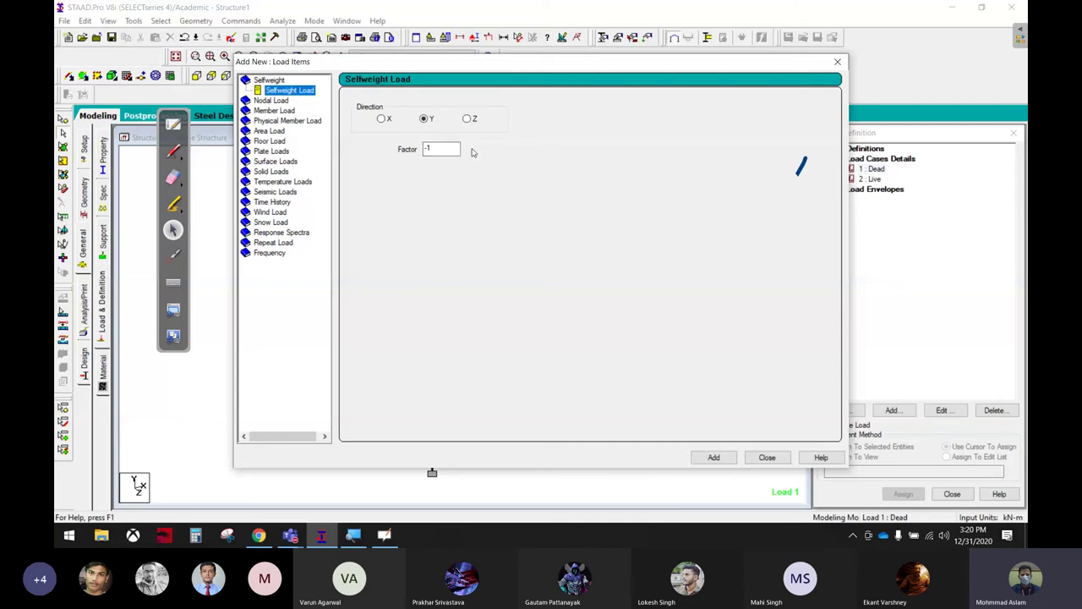
click(715, 457)
click(767, 458)
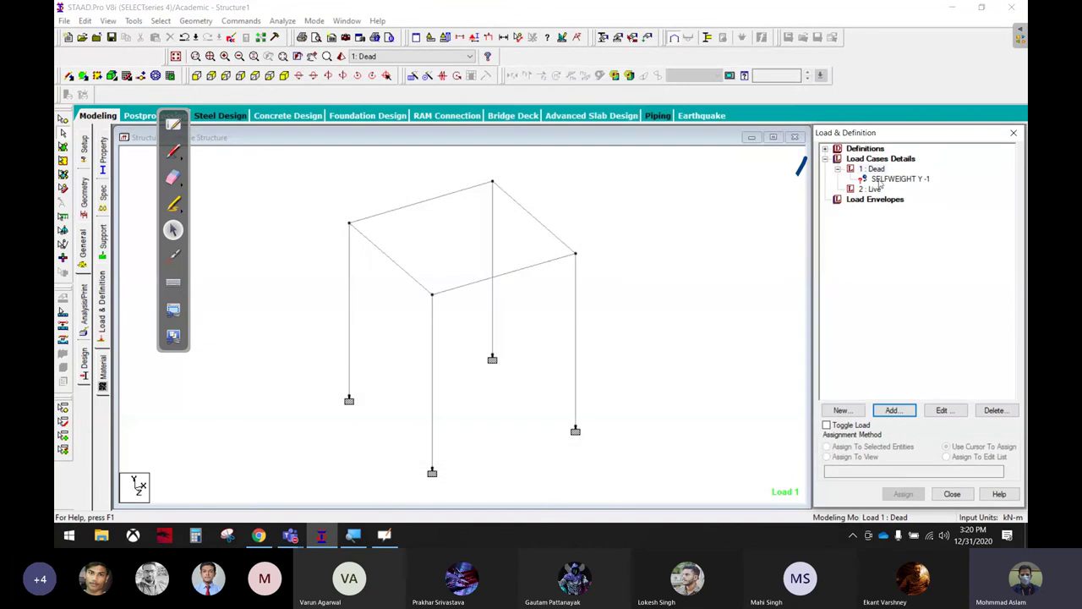
Assign SELFWEIGHT Y -1 to all members in view, members 1 to 8.
click(898, 180)
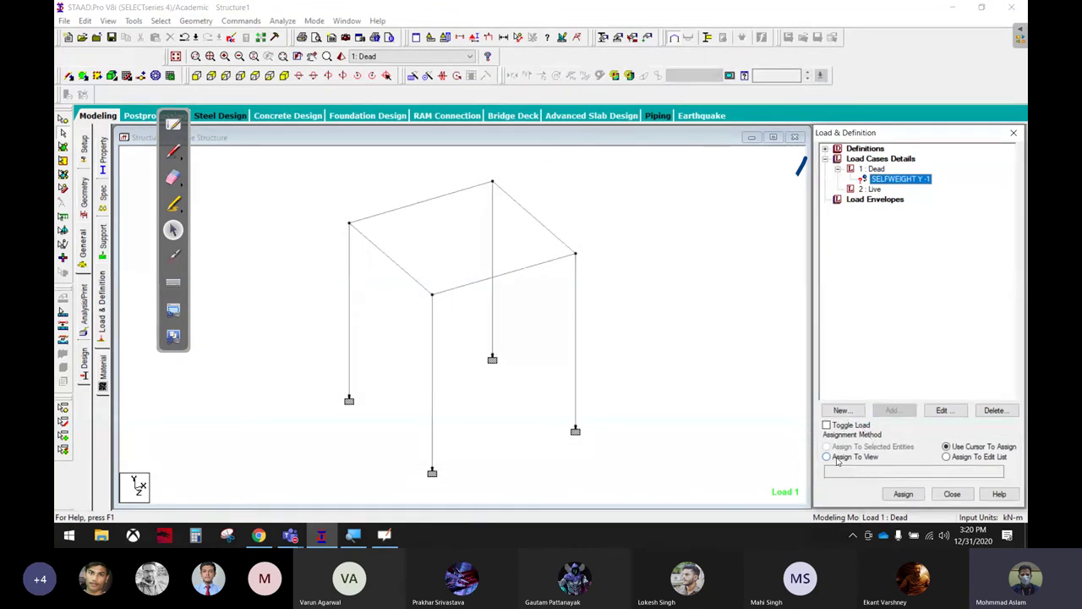
click(828, 457)
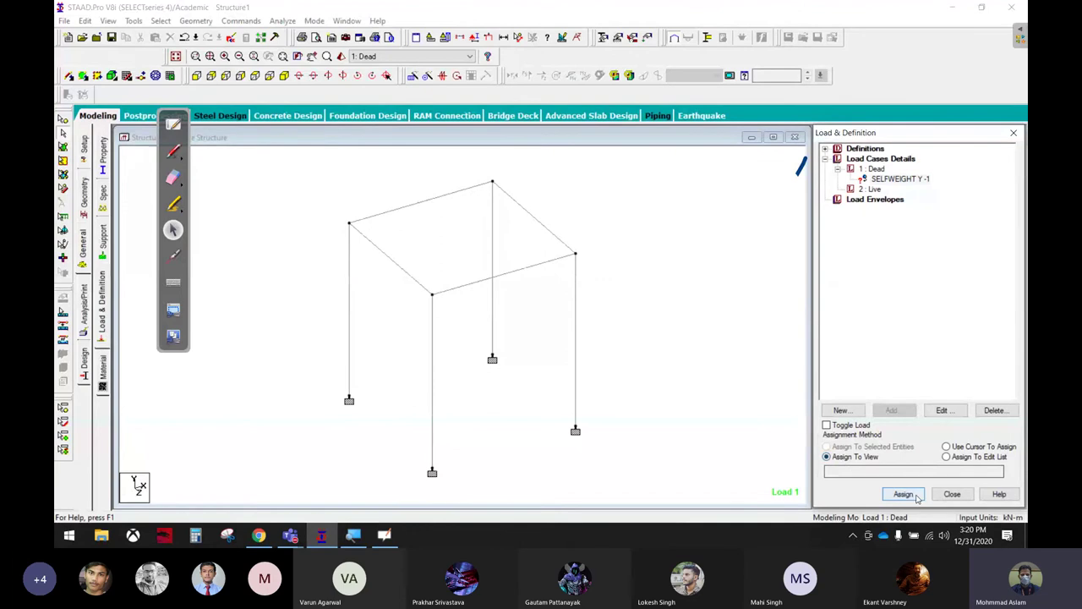
click(918, 495)
click(935, 352)
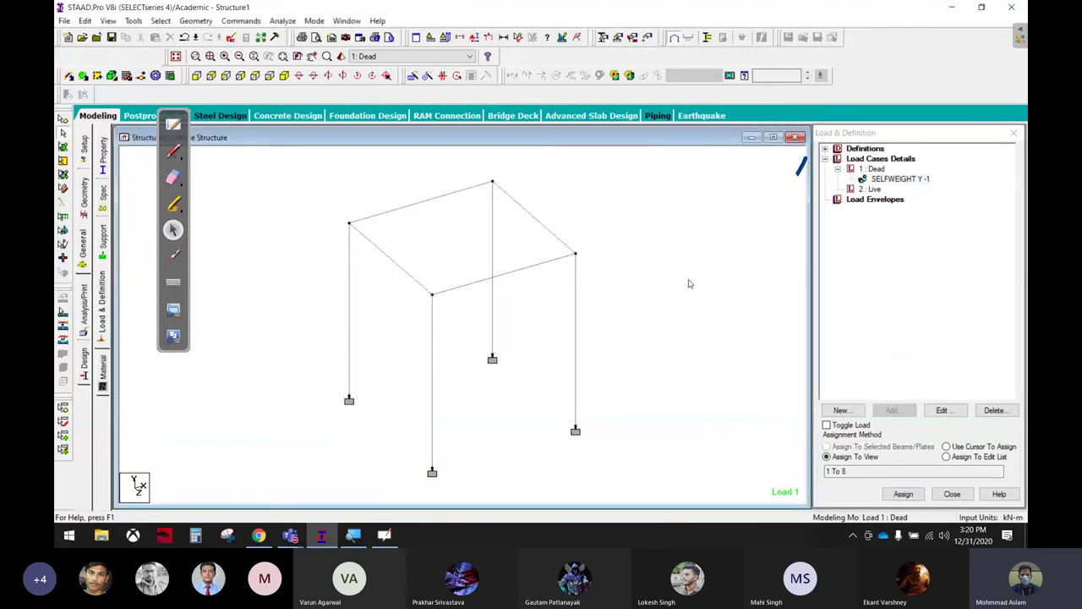
click(872, 189)
Move the load dialog aside and sketch the varying load shape over the top beam.
click(891, 411)
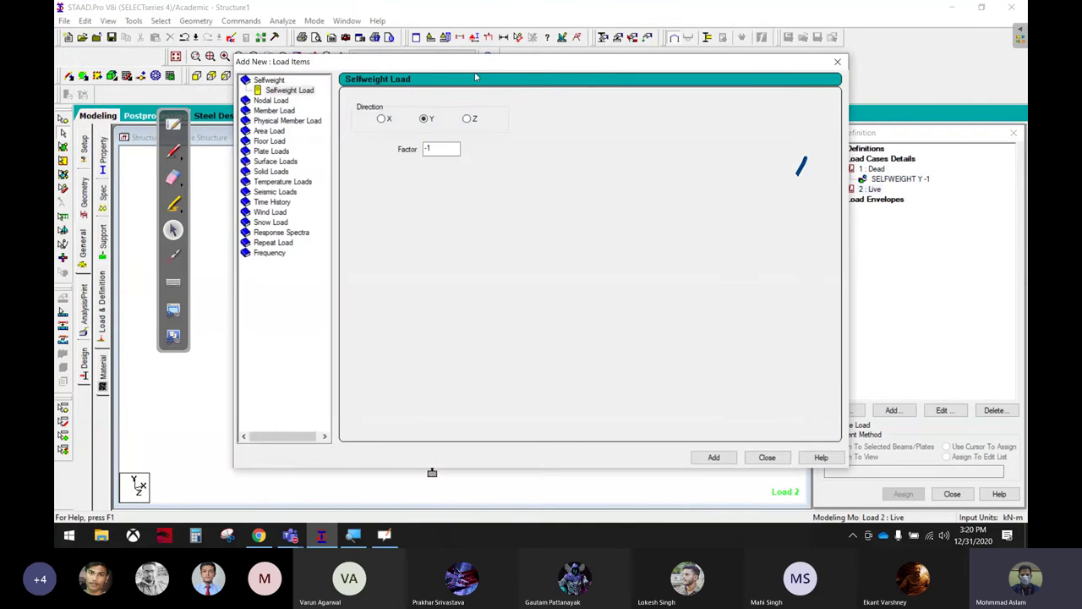
drag(476, 63, 844, 65)
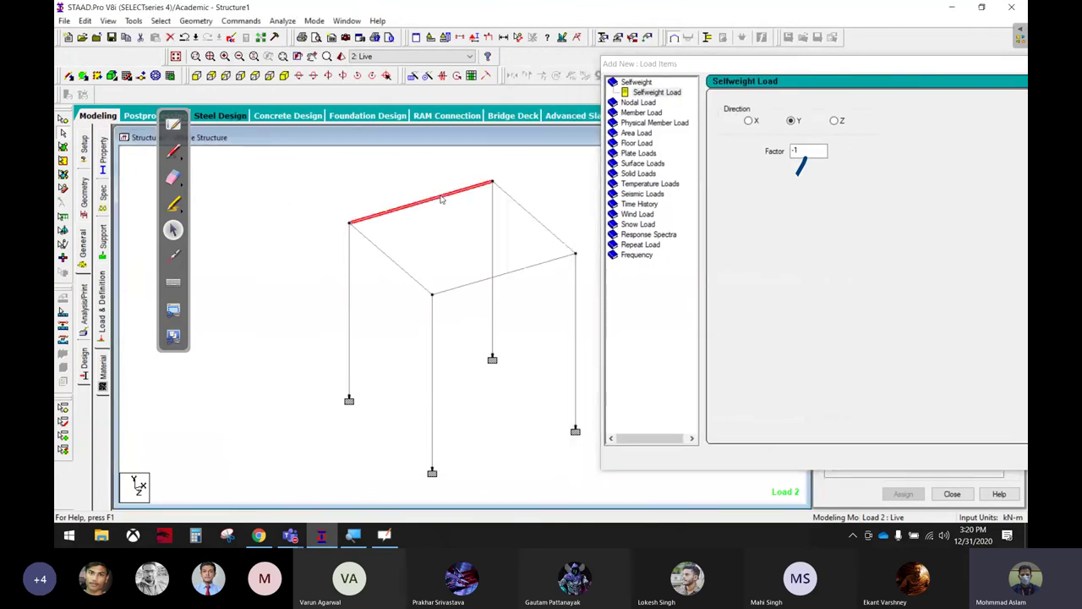
click(490, 281)
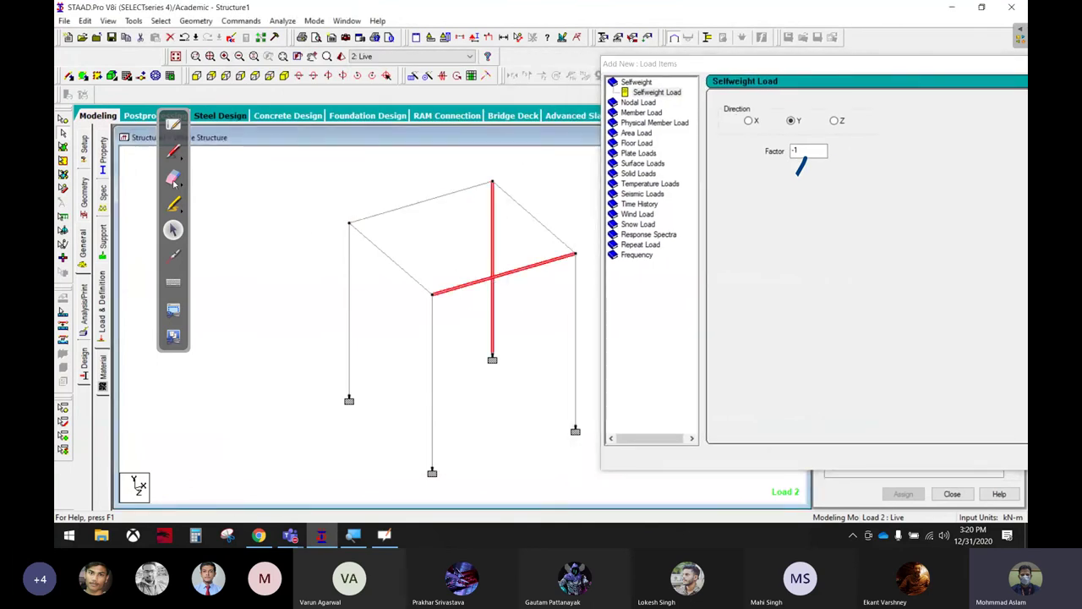
click(173, 152)
mouse_move(348, 224)
mouse_down()
mouse_move(435, 157)
mouse_move(512, 185)
mouse_up()
click(174, 229)
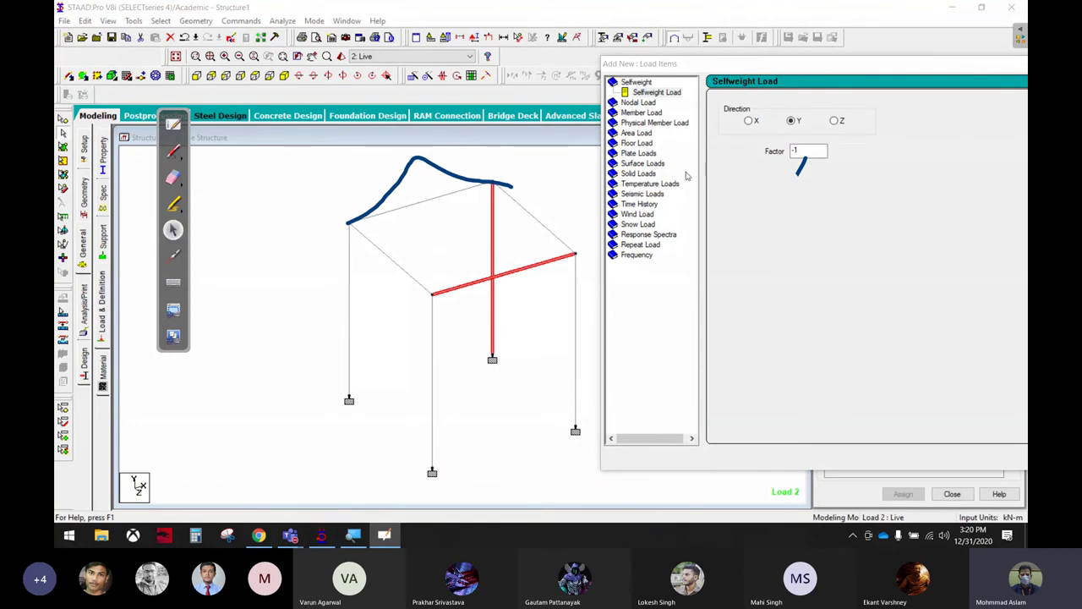
Add a triangular linear varying member load with peak W3 = -5 kN/m to Live.
click(640, 113)
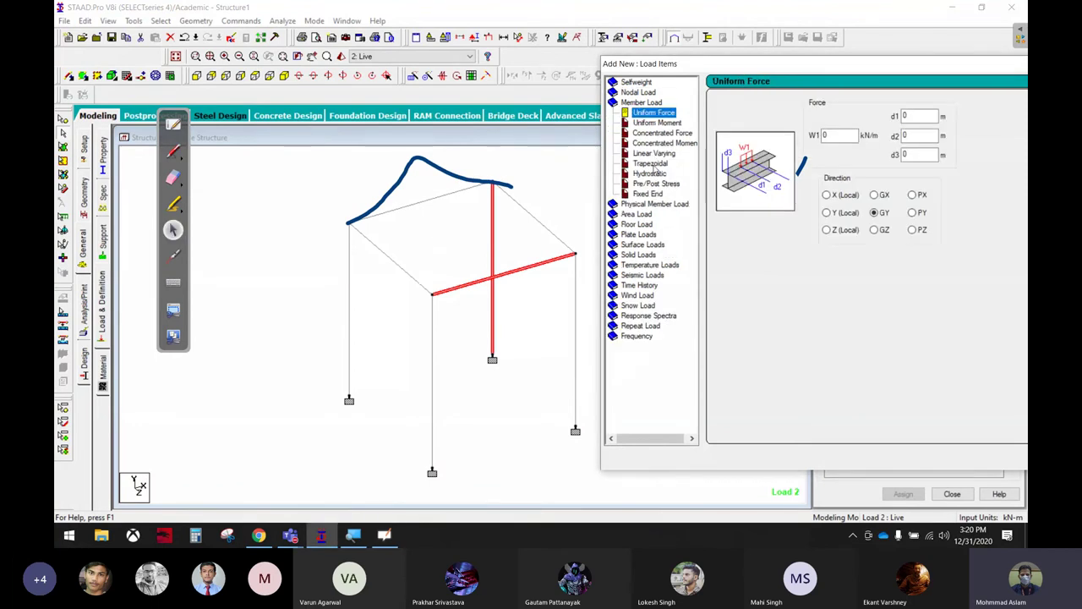
click(655, 154)
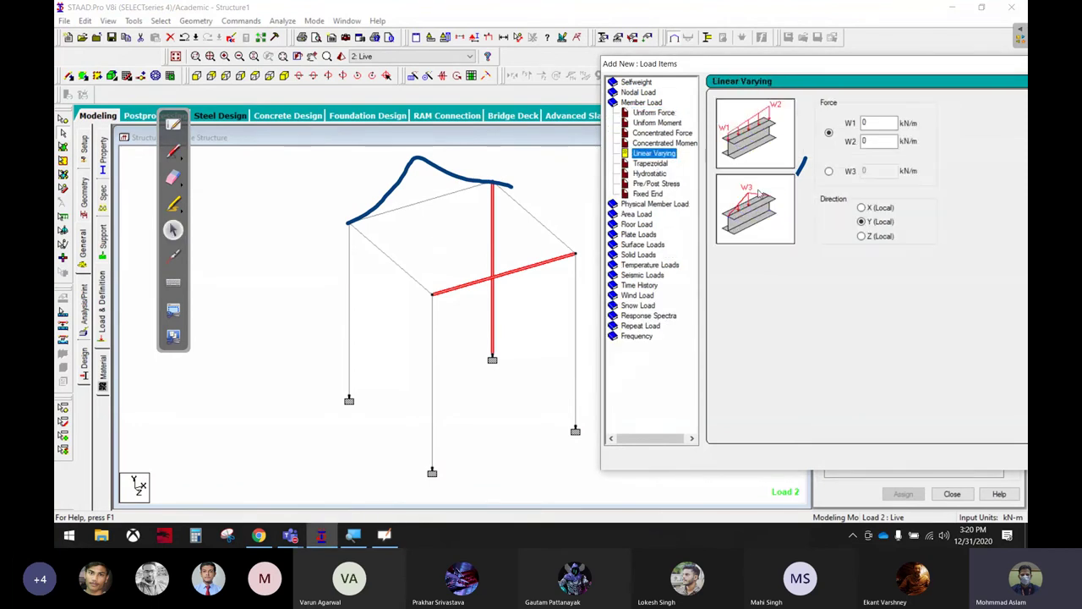
click(860, 171)
double_click(859, 172)
text(-5)
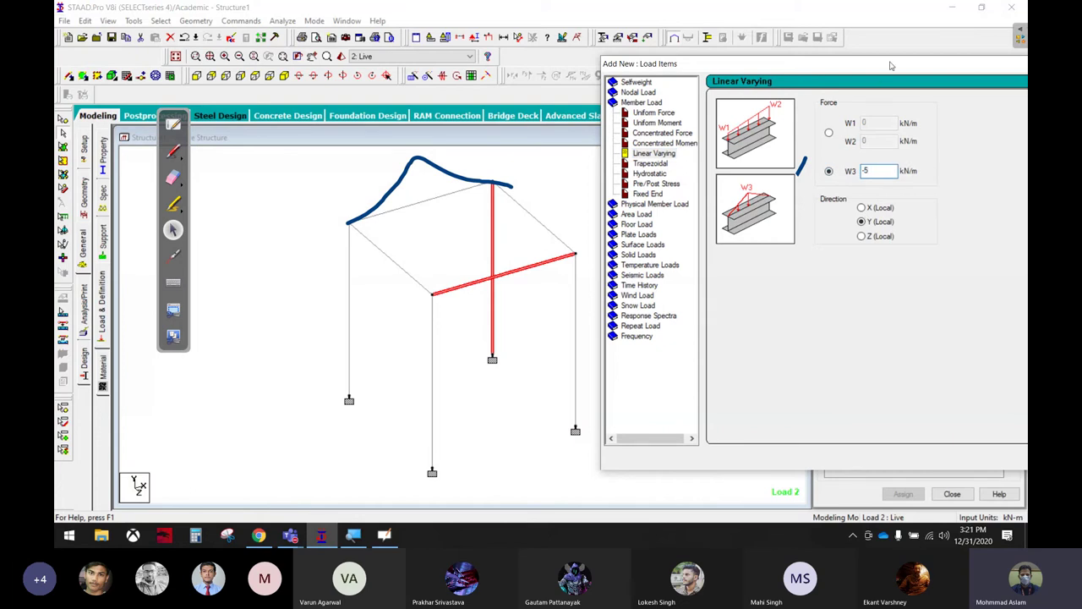
drag(891, 65, 705, 20)
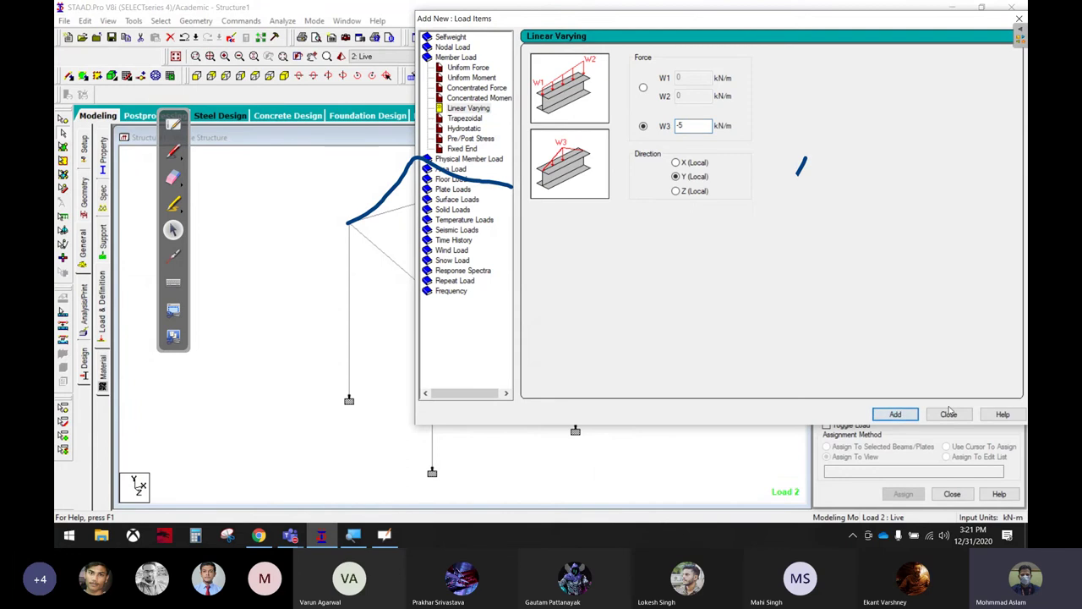
click(949, 413)
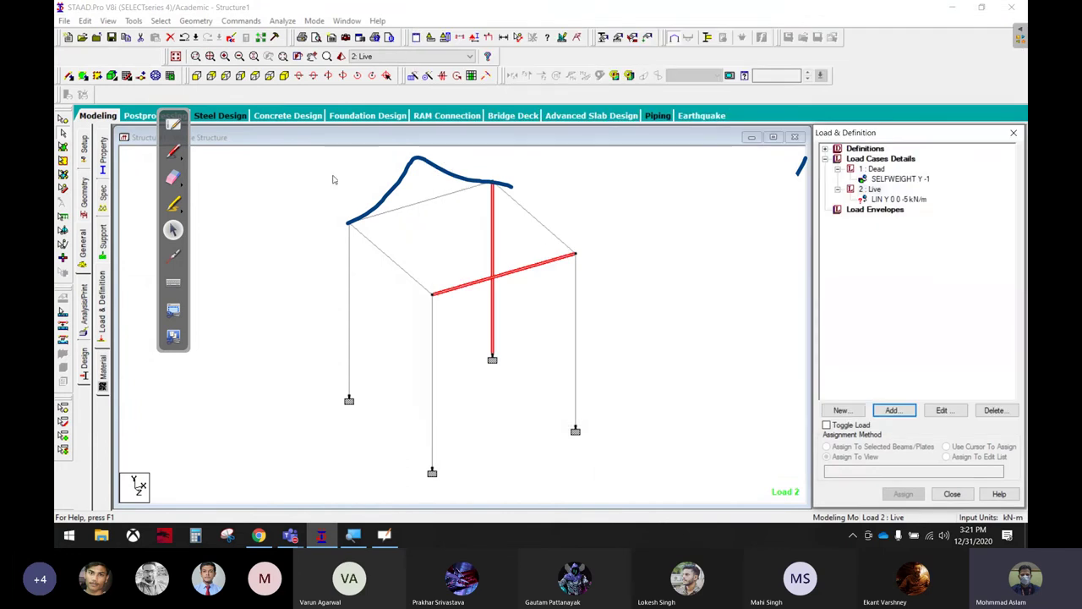
Erase the sketch and assign the -5 kN/m linear varying load to beams 1 and 4.
drag(474, 180, 375, 193)
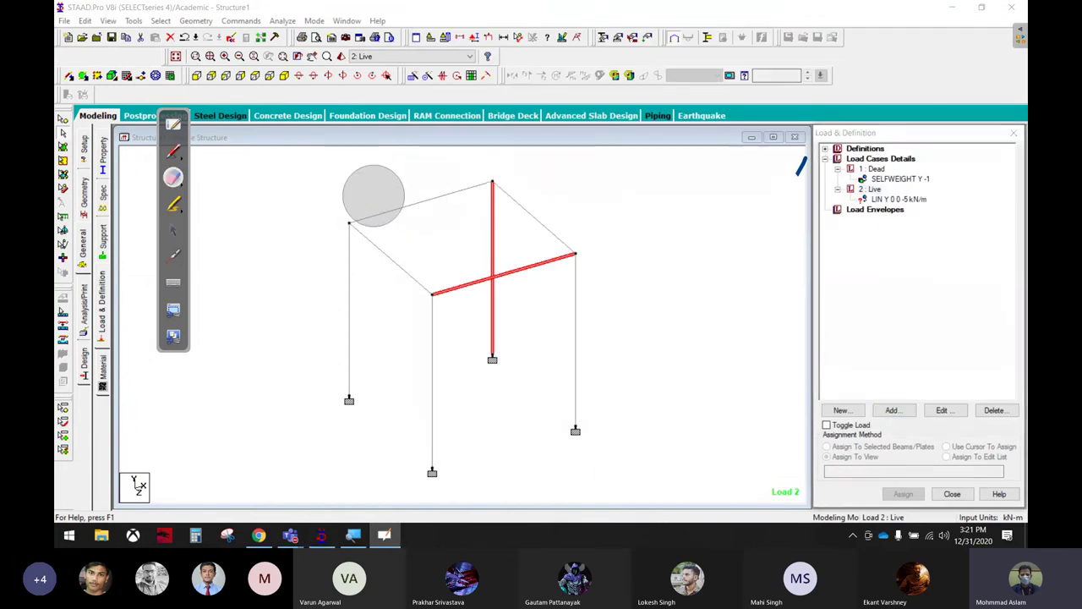
click(173, 230)
click(877, 200)
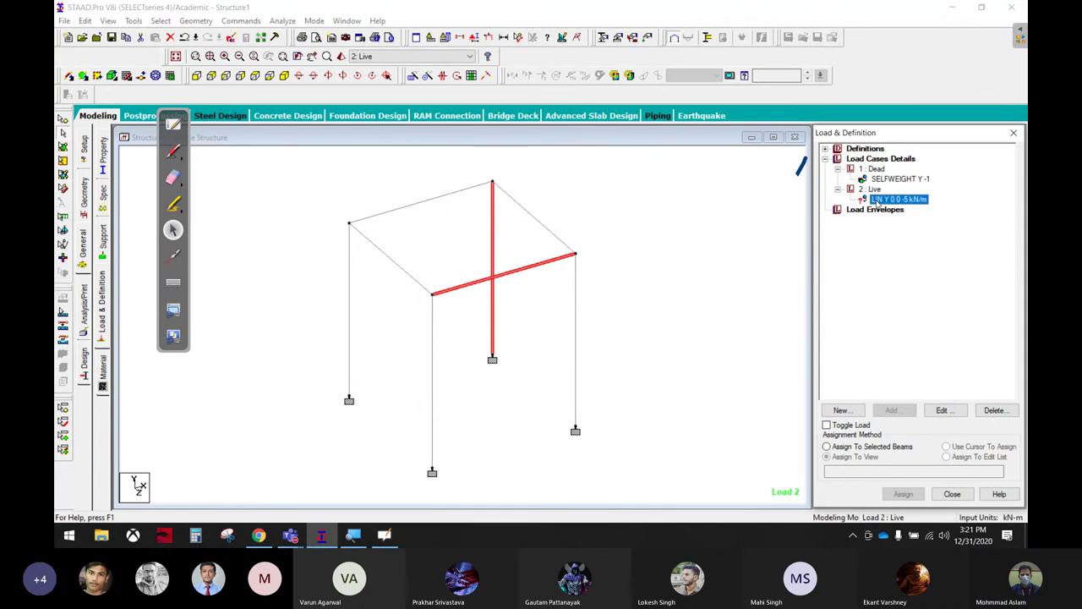
click(964, 447)
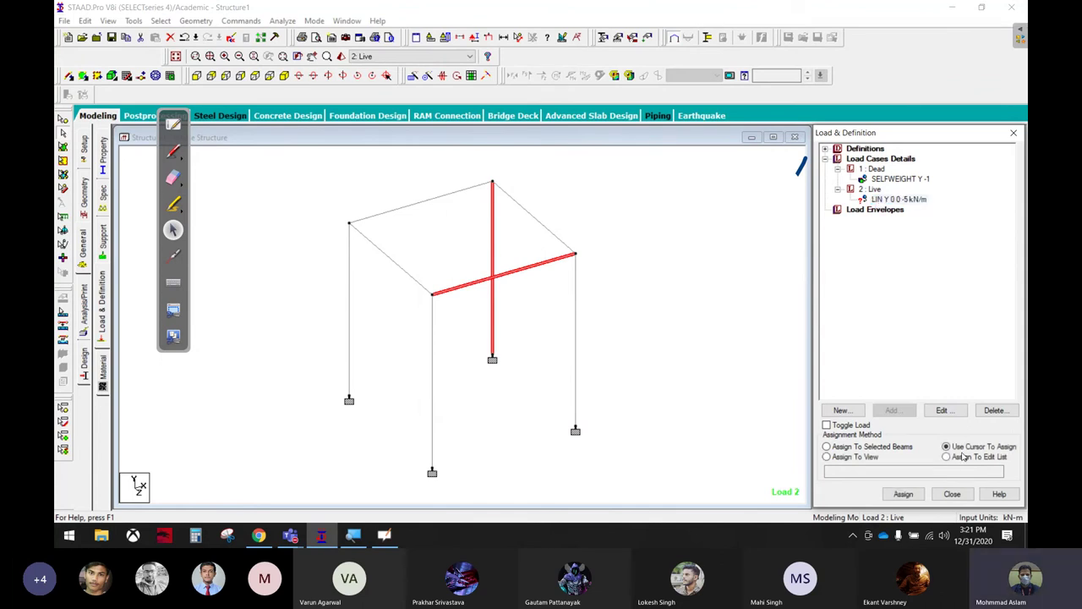
click(903, 494)
click(432, 200)
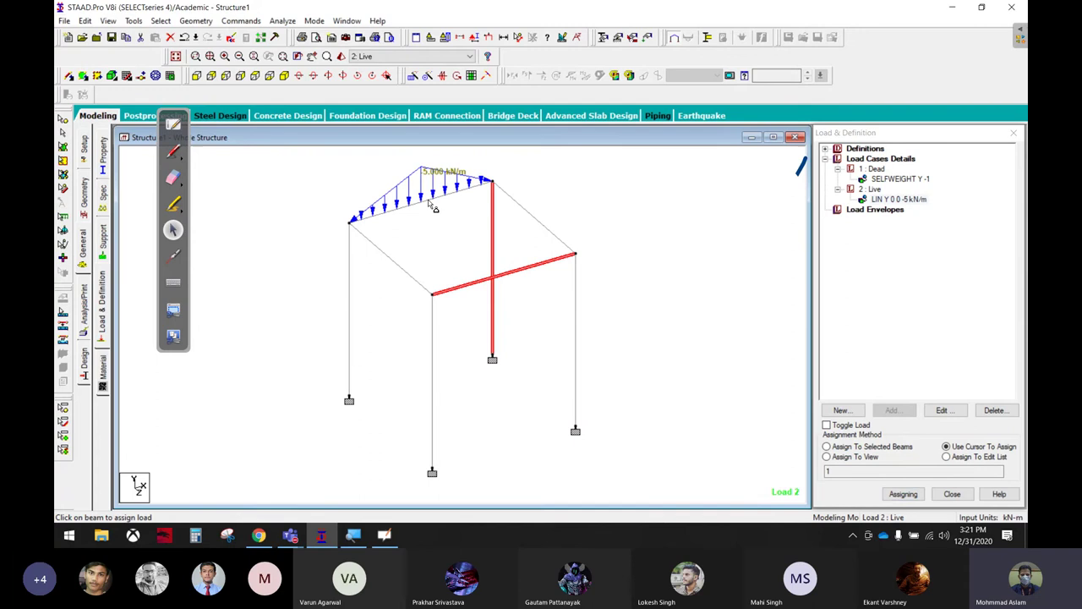
click(477, 286)
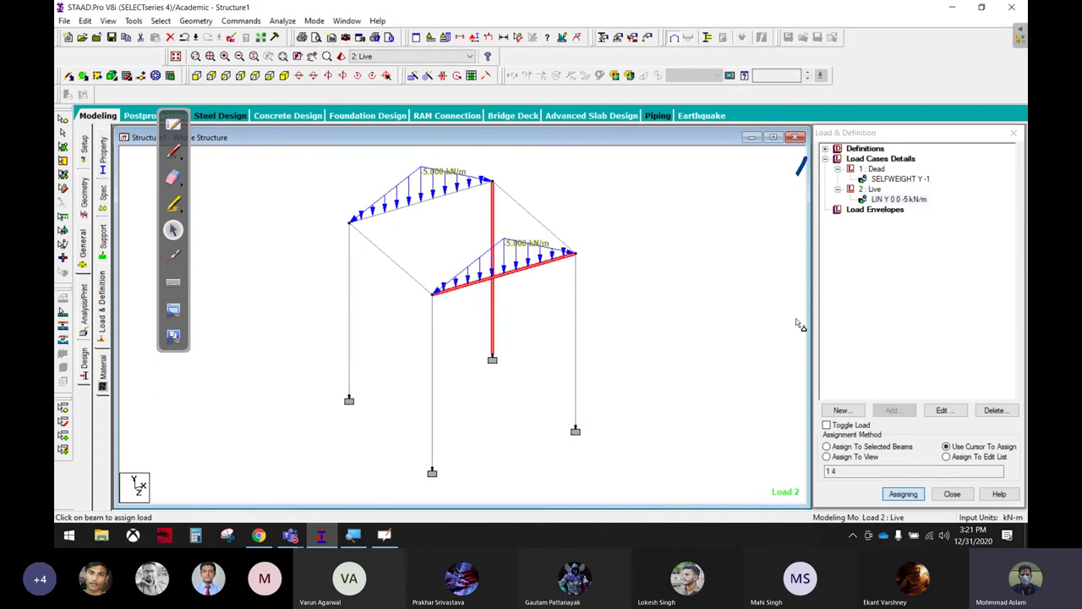
Review the whiteboard sketch of the frame, then return to the Live load case.
click(173, 125)
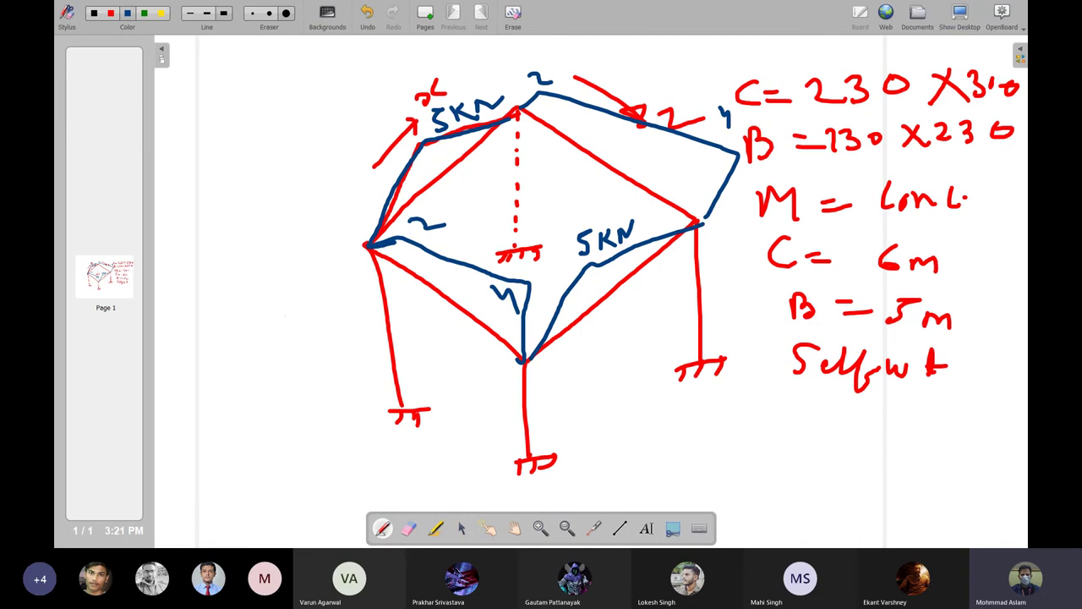
click(965, 15)
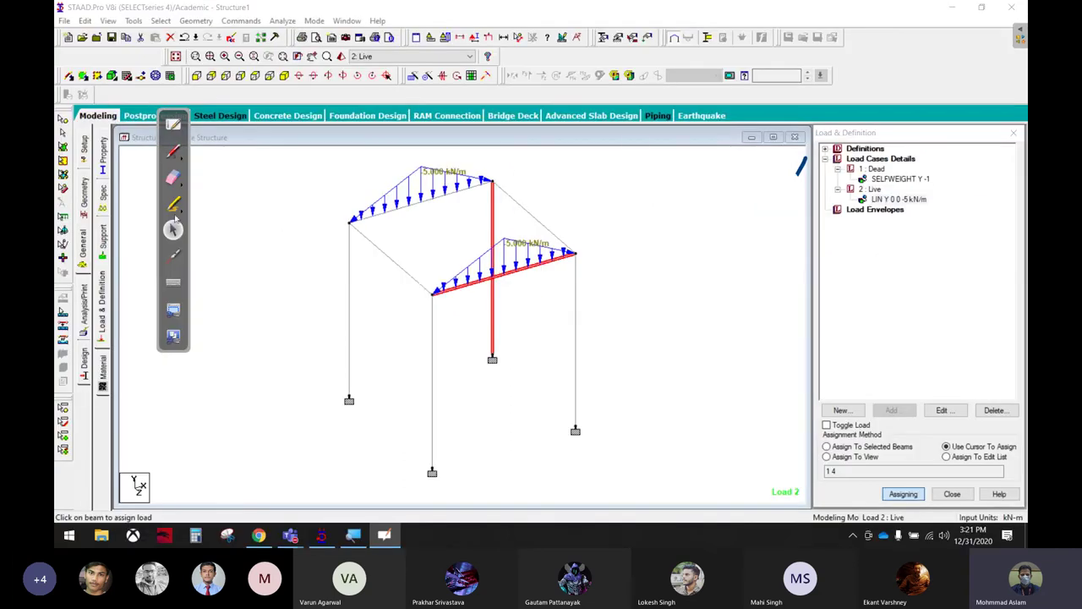
click(873, 193)
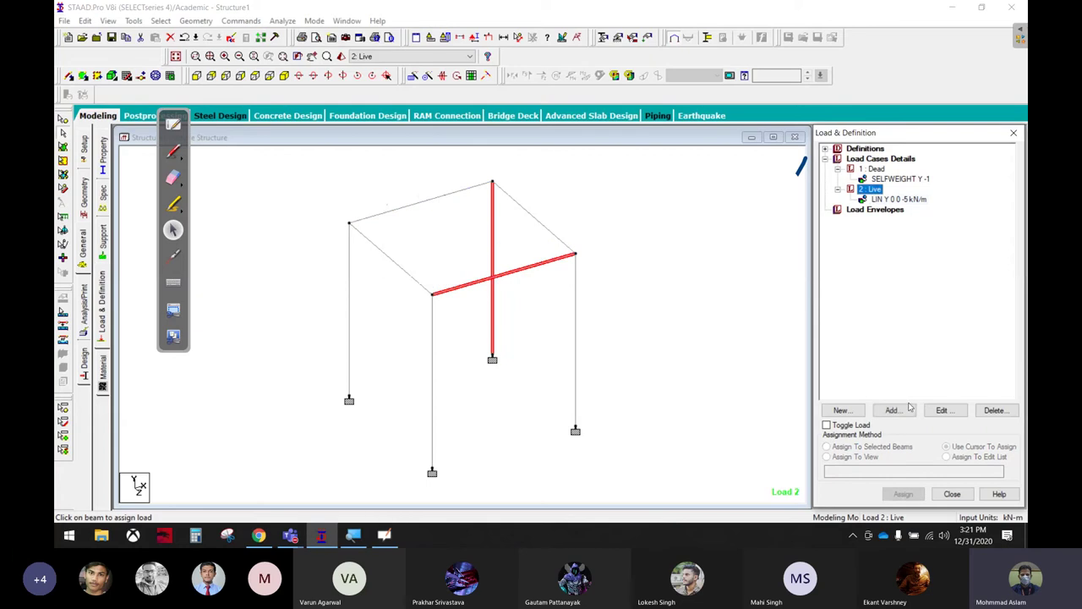
Add a linear varying member load from W1 = -2 to W2 = -4 kN/m to Live.
click(891, 410)
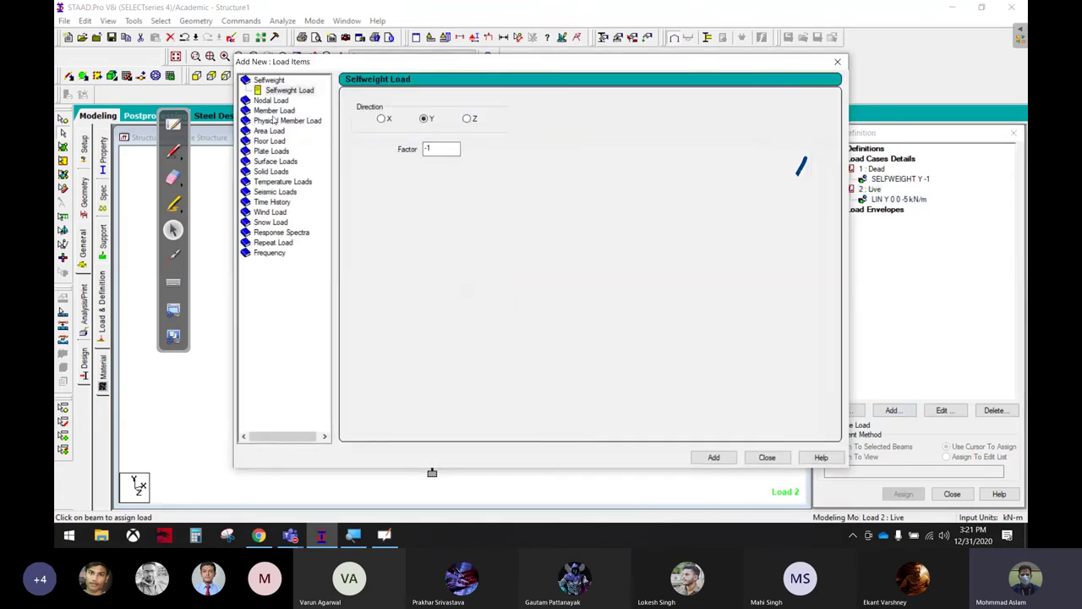
click(271, 112)
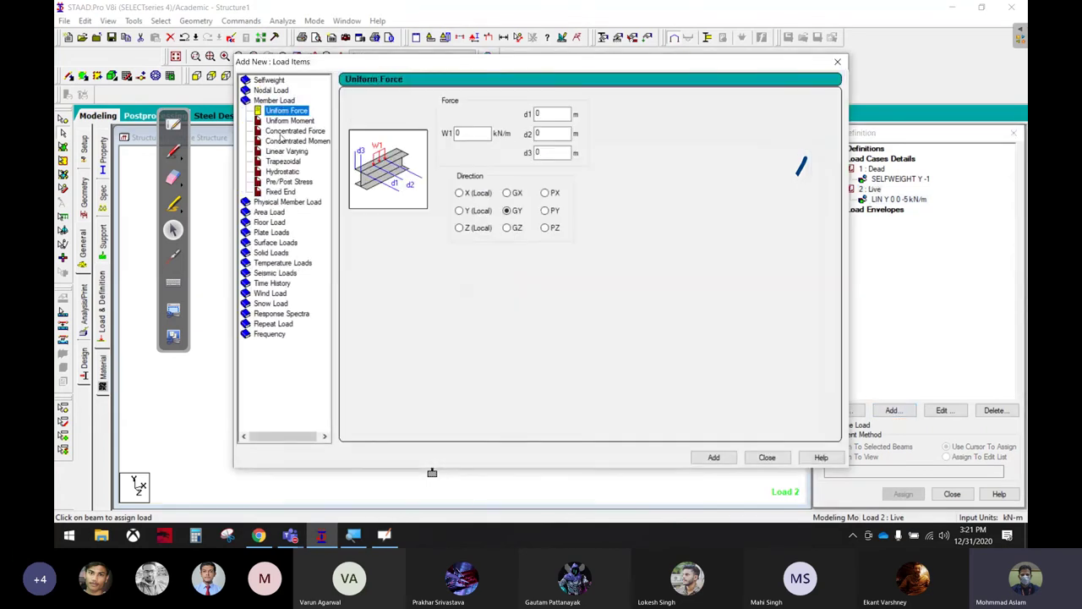
click(288, 152)
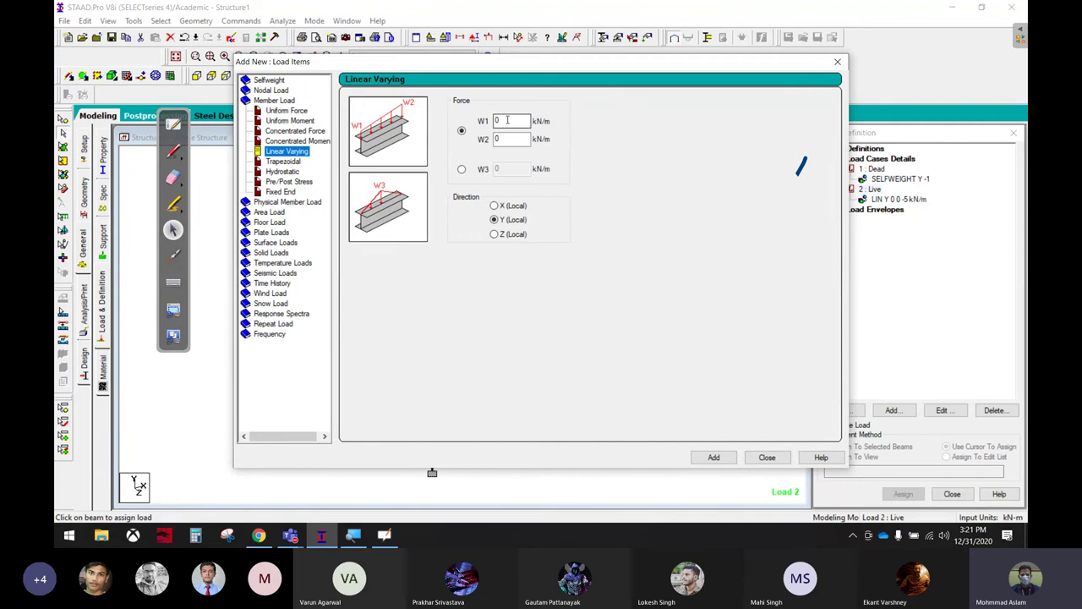
text(-2)
key(Tab)
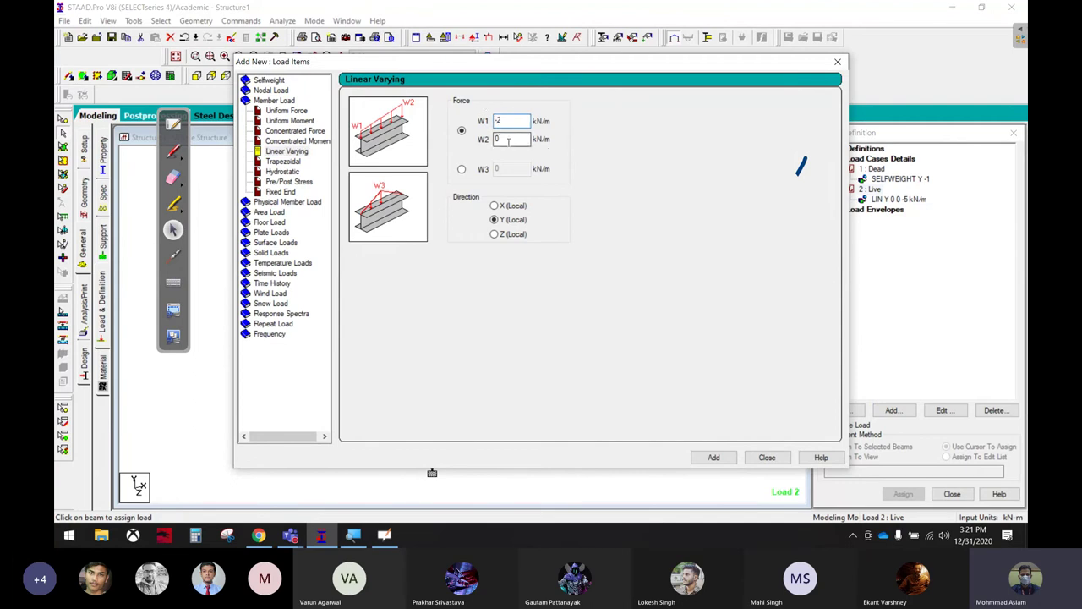
text(-4)
click(714, 457)
click(767, 457)
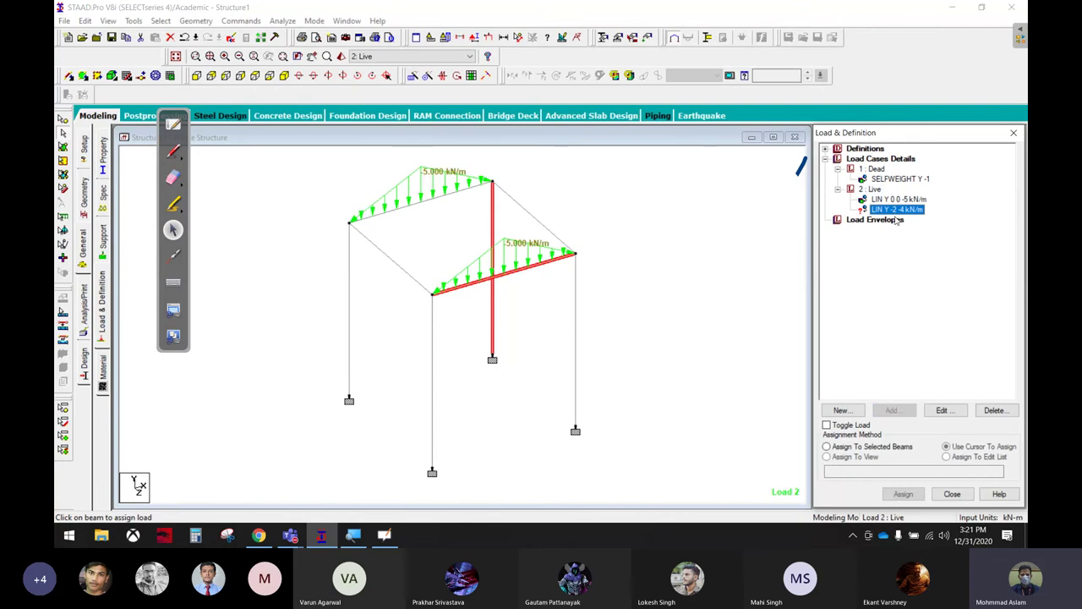
Assign the -2 to -4 kN/m load to beams 2 and 3 with the cursor.
click(905, 494)
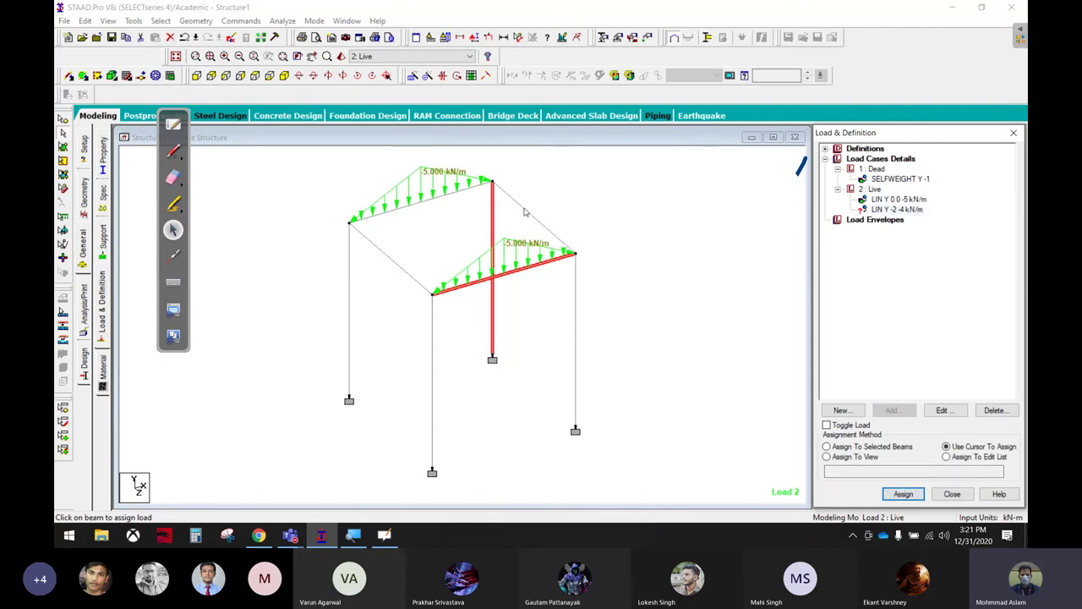
click(903, 494)
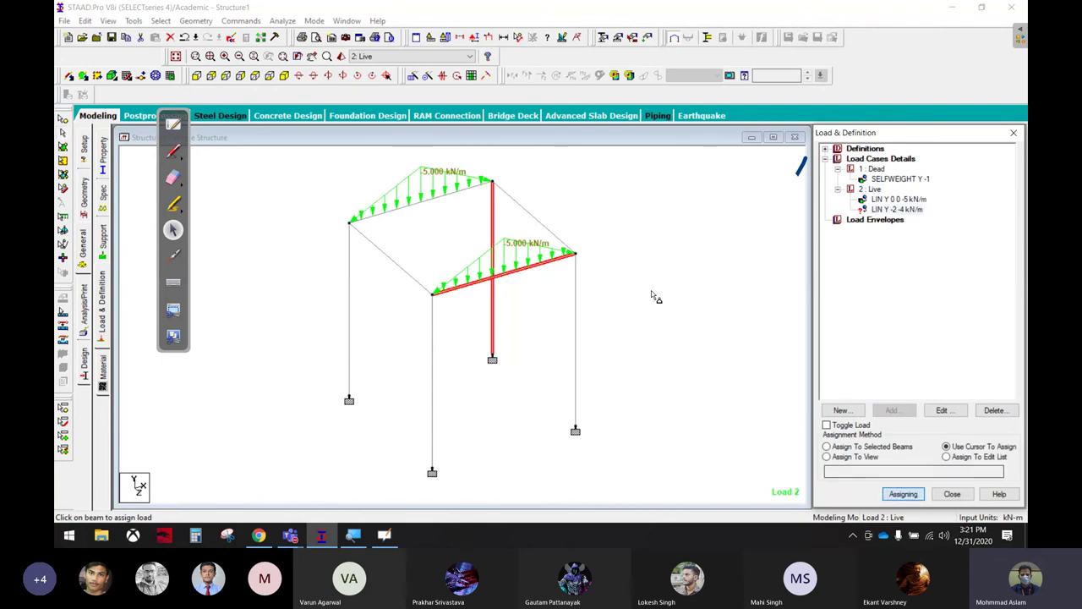
click(546, 225)
click(397, 269)
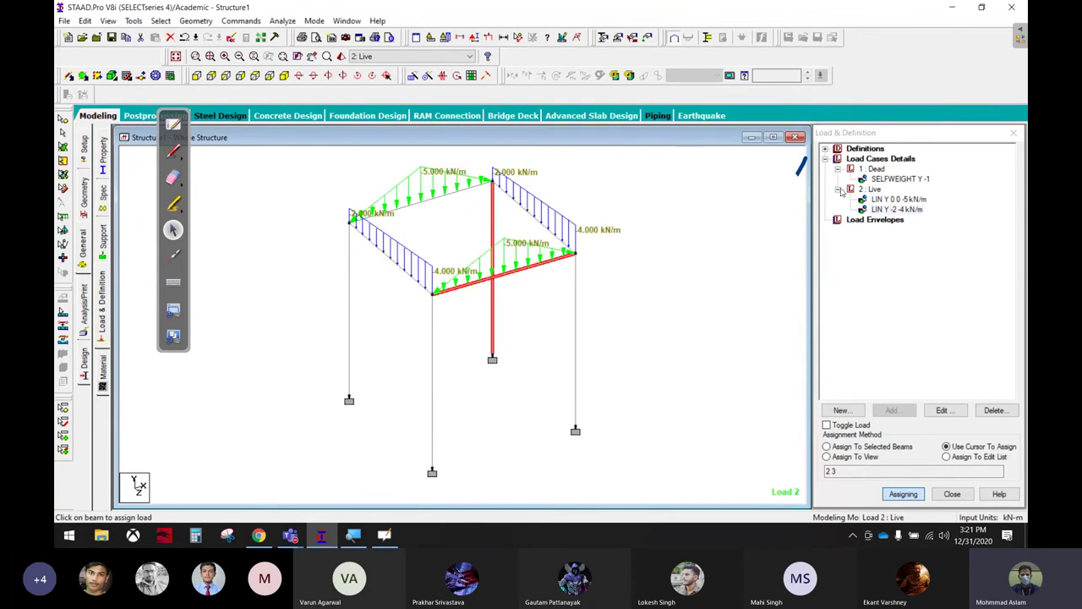
click(176, 227)
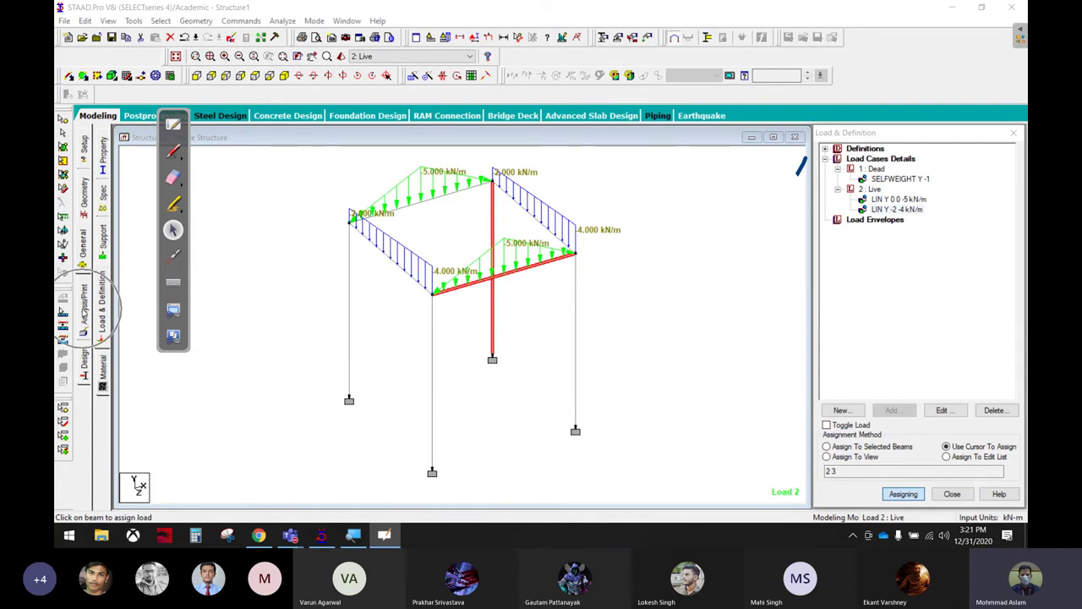
Add a PERFORM ANALYSIS command to the model input.
click(82, 308)
click(500, 401)
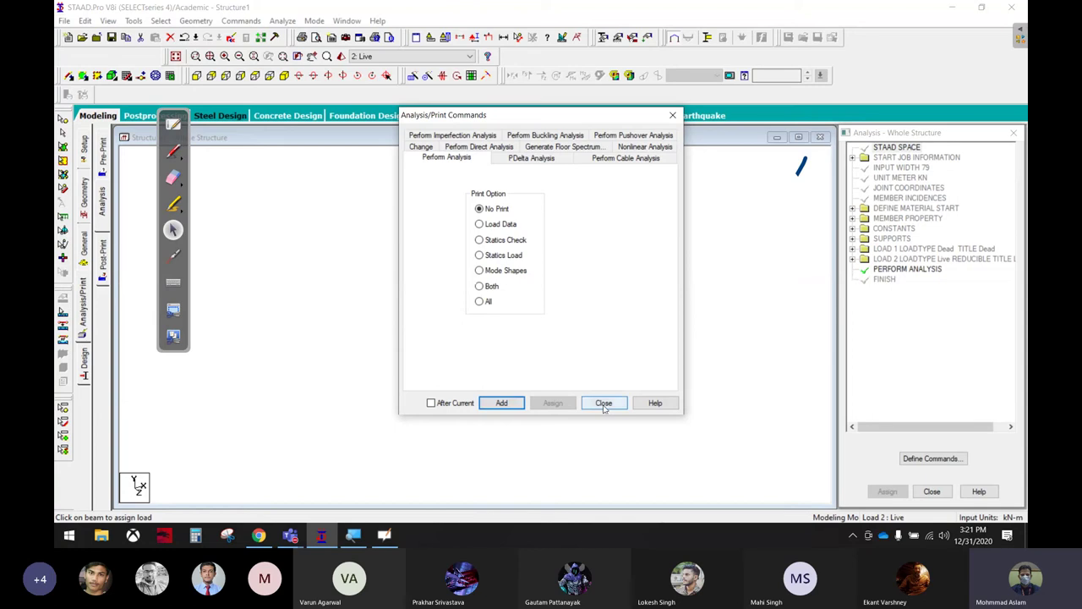
click(604, 404)
click(283, 20)
Save the model, run the analysis with 0 errors, and stay in Modelling mode.
click(305, 34)
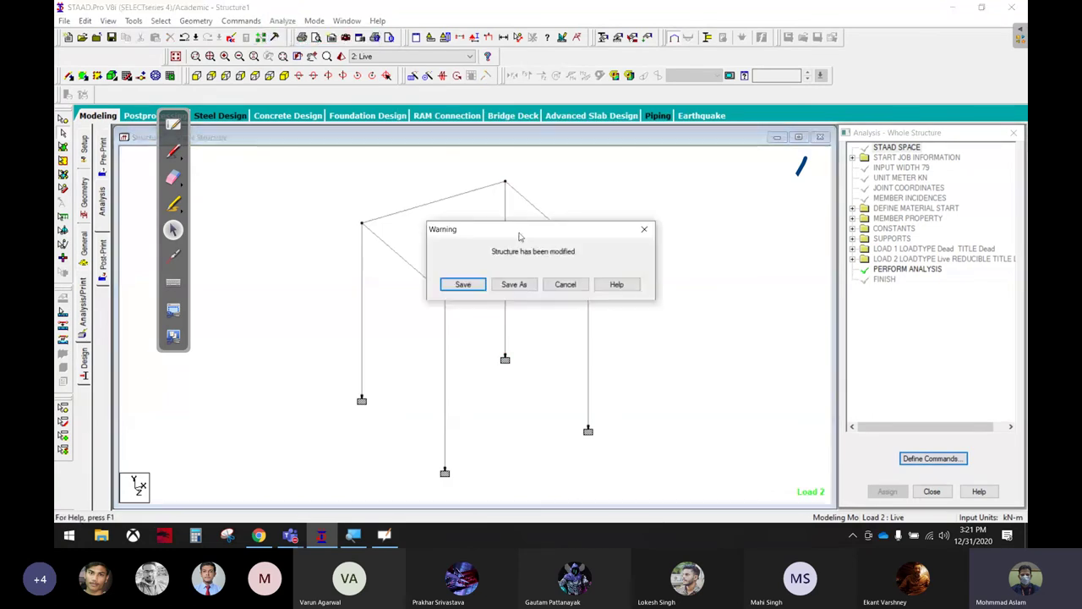
click(463, 285)
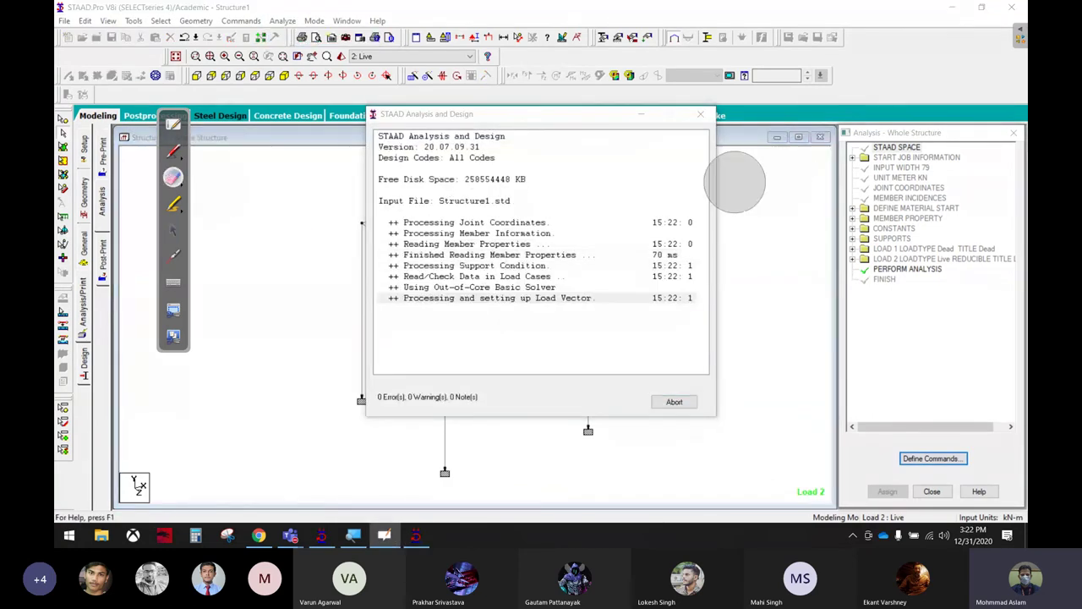
click(173, 229)
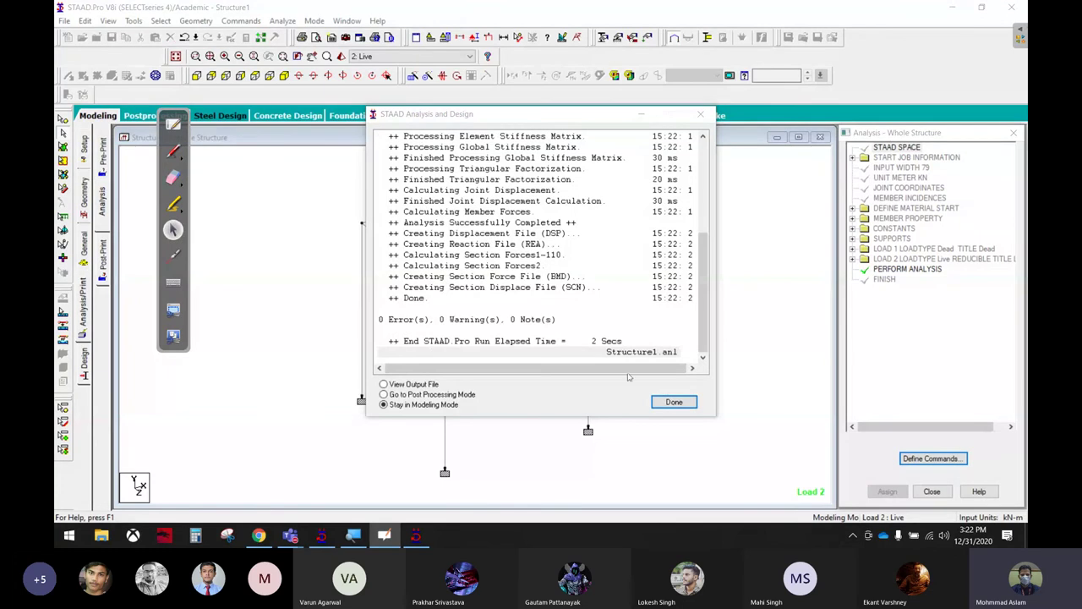
click(674, 402)
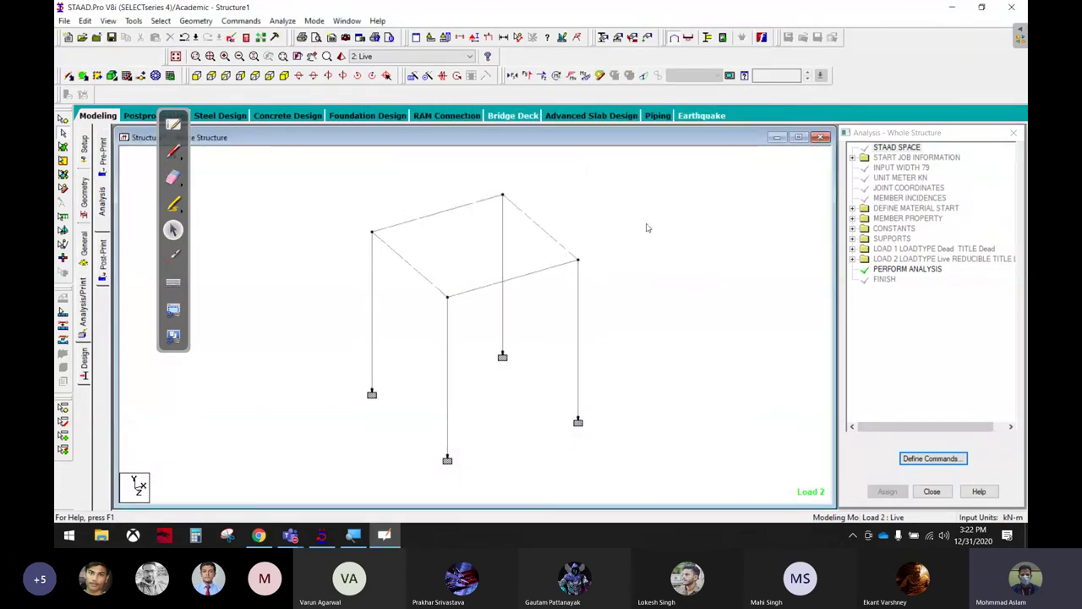
Show post-processing results for both load cases, maximized, with the deflected shape animated.
drag(172, 120, 80, 260)
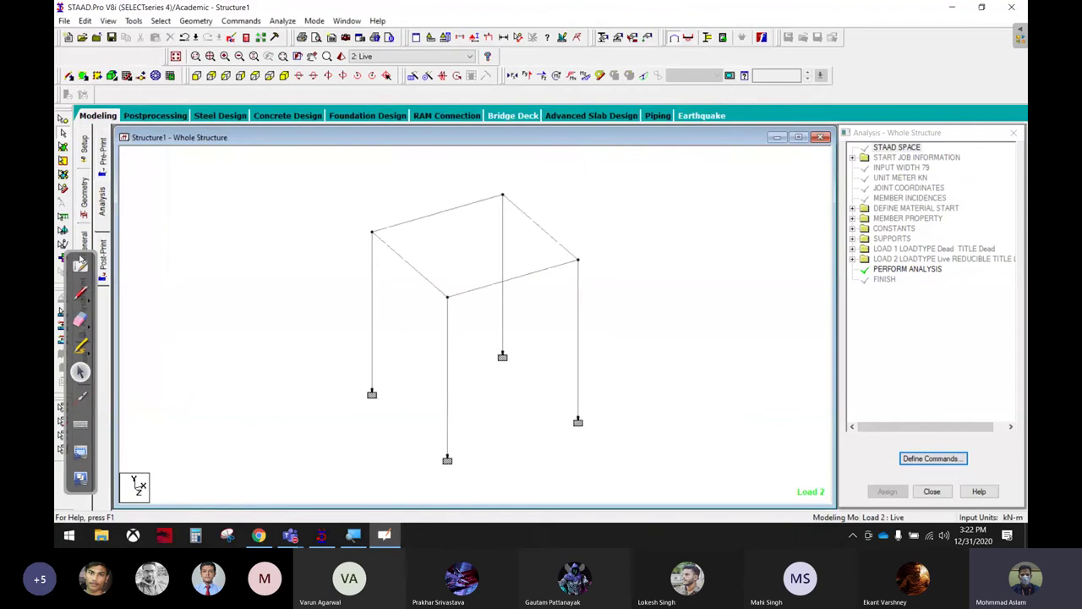
click(169, 115)
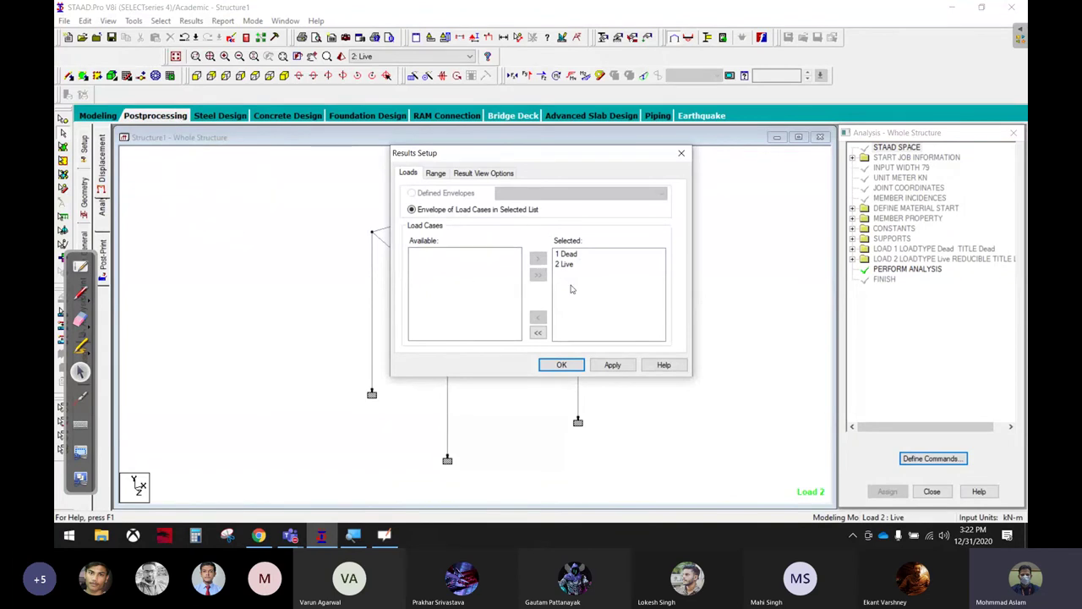
click(561, 365)
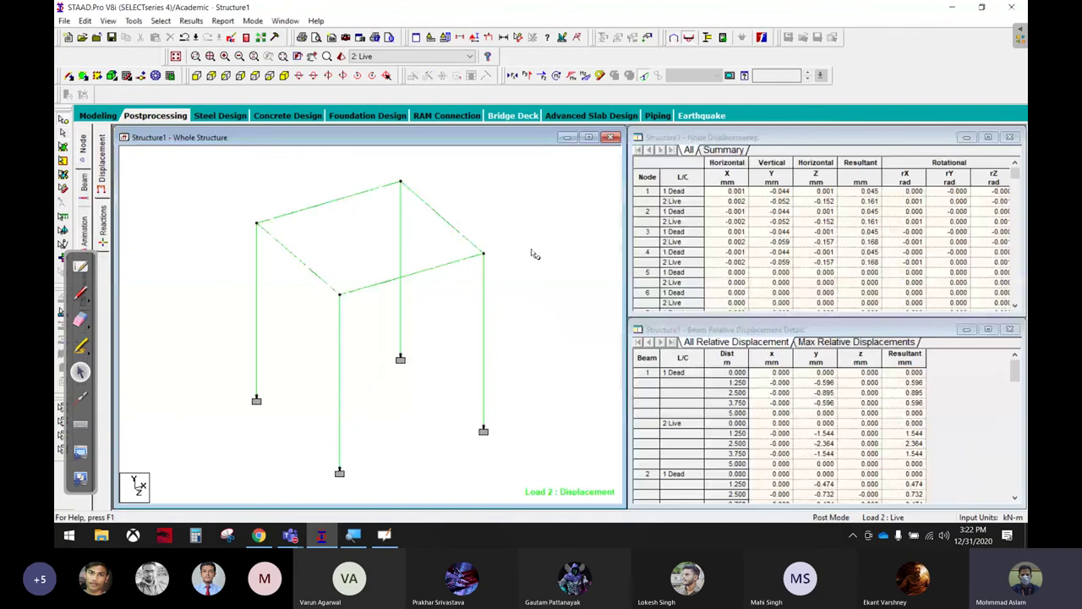
click(592, 140)
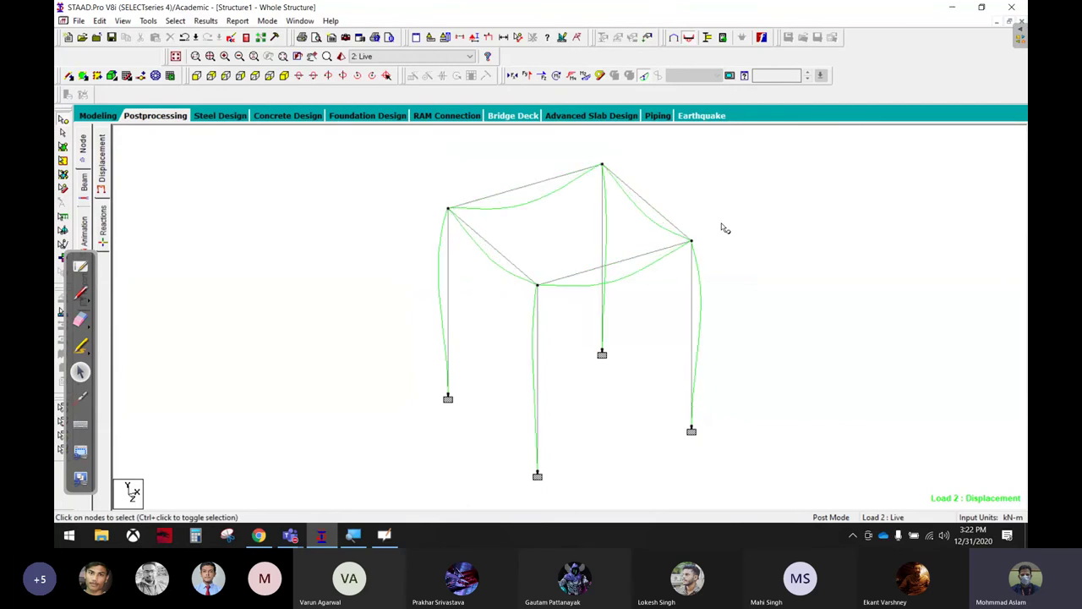
click(725, 228)
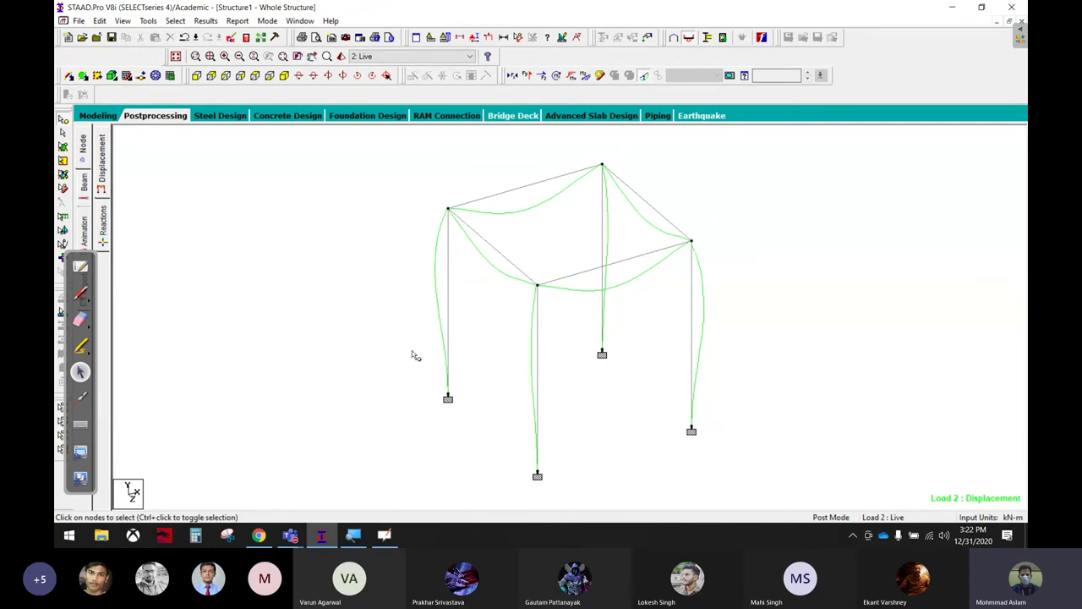
Check the whiteboard sketch, then circle the 2: Live load case in red ink.
click(80, 268)
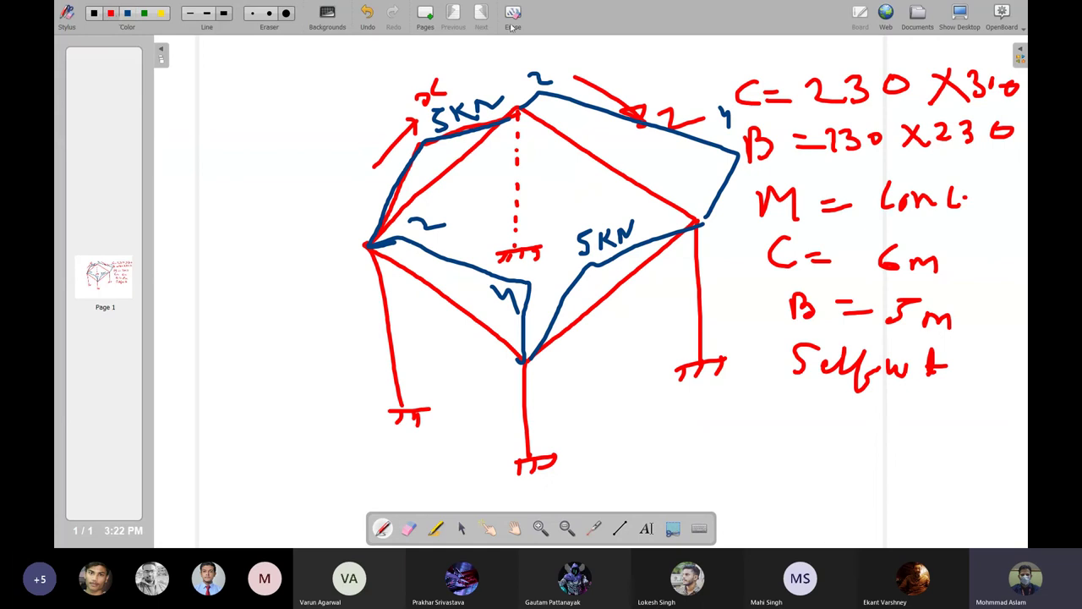
click(943, 12)
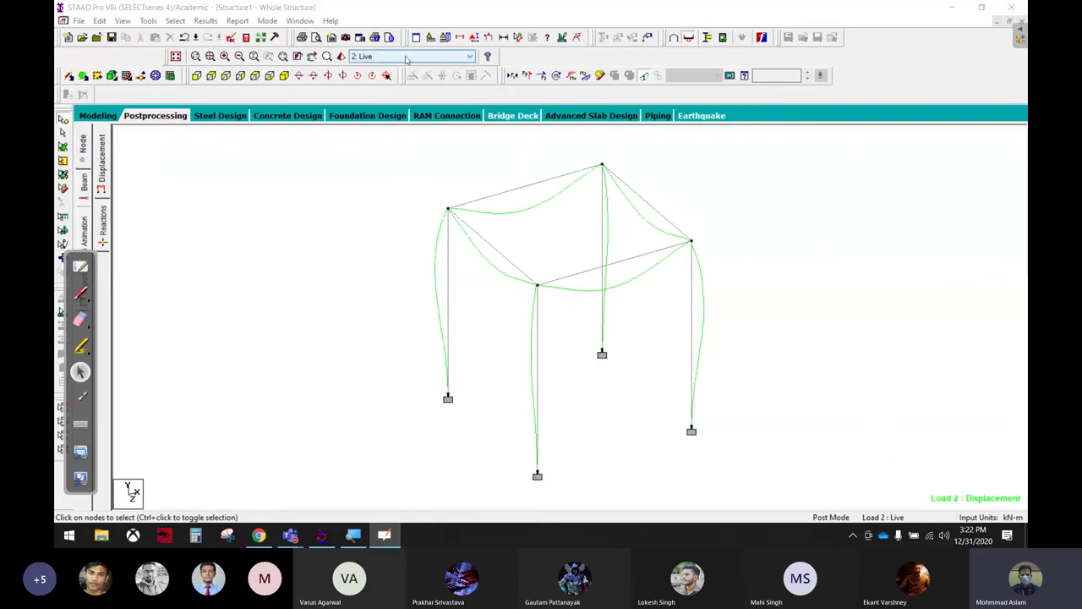
click(81, 292)
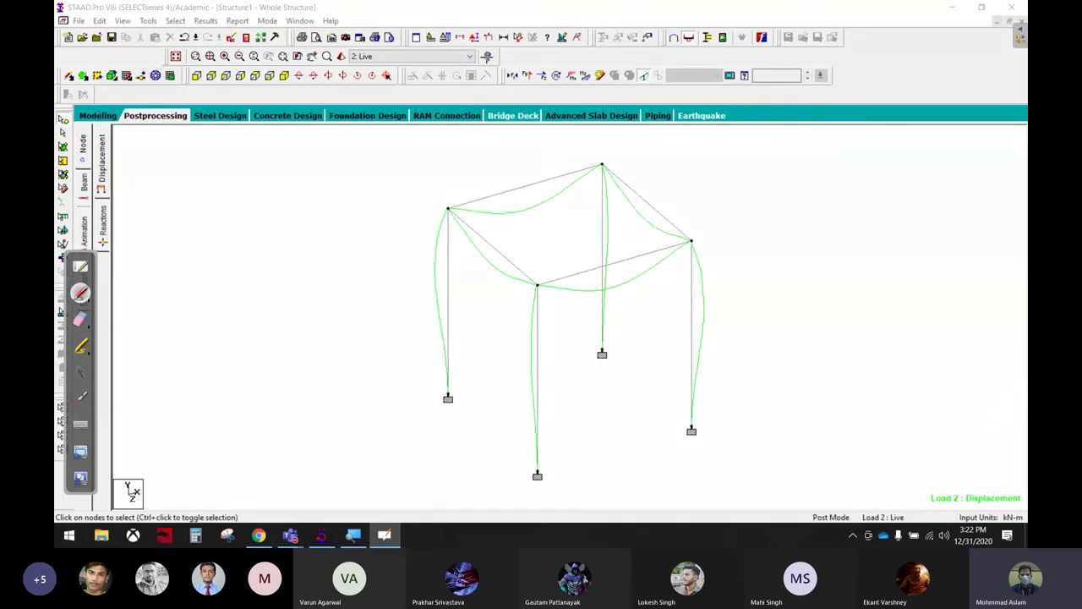
mouse_move(489, 56)
mouse_down()
mouse_move(469, 34)
mouse_move(331, 51)
mouse_move(473, 77)
mouse_move(494, 48)
mouse_up()
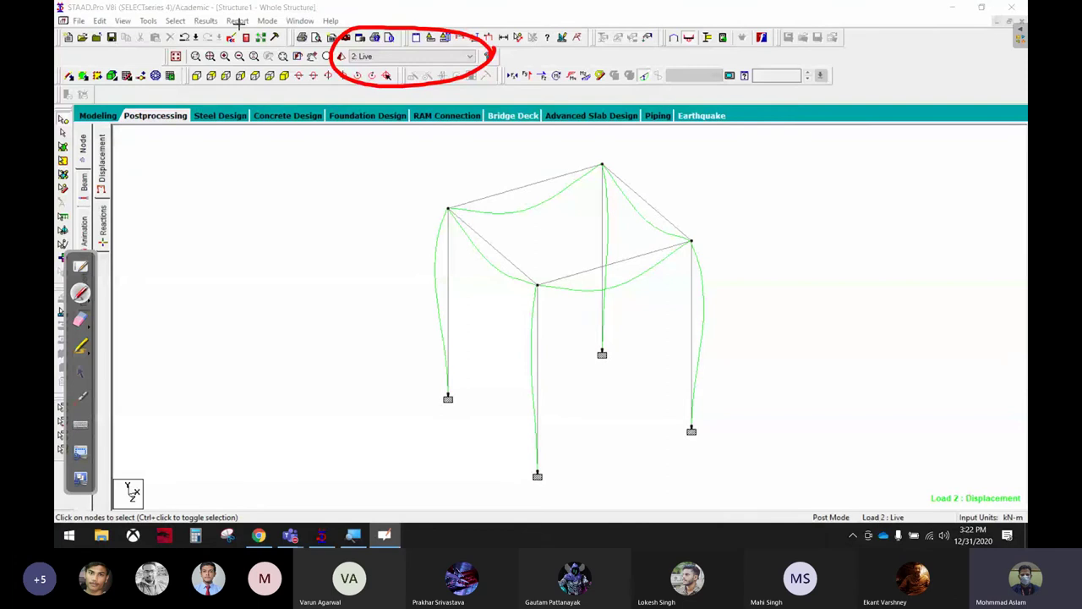
Annotate the beams with maximum resultant displacement labels.
click(205, 20)
click(329, 220)
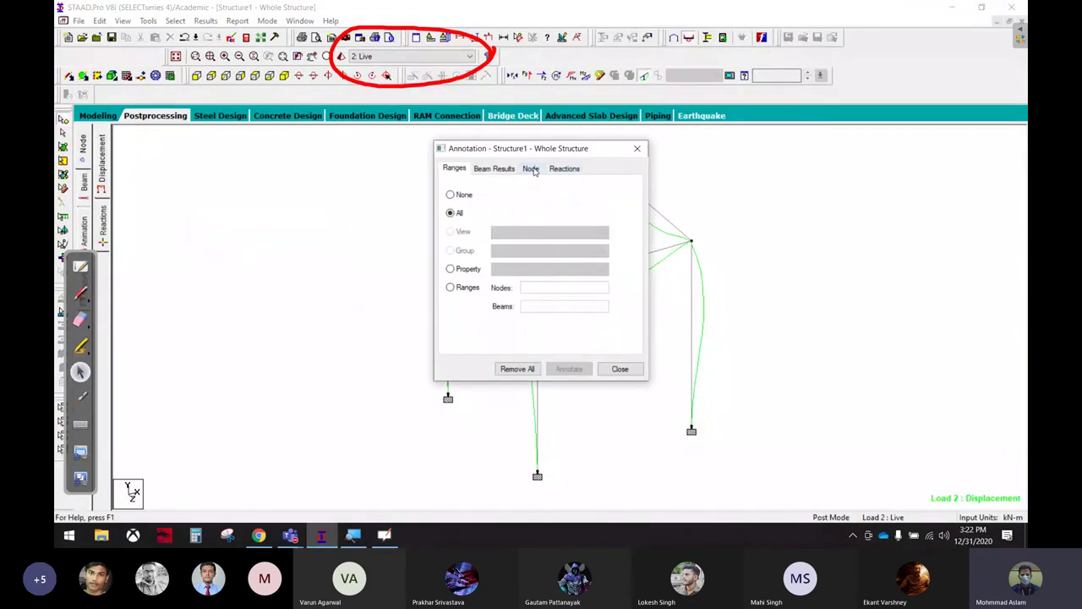
click(564, 169)
click(497, 170)
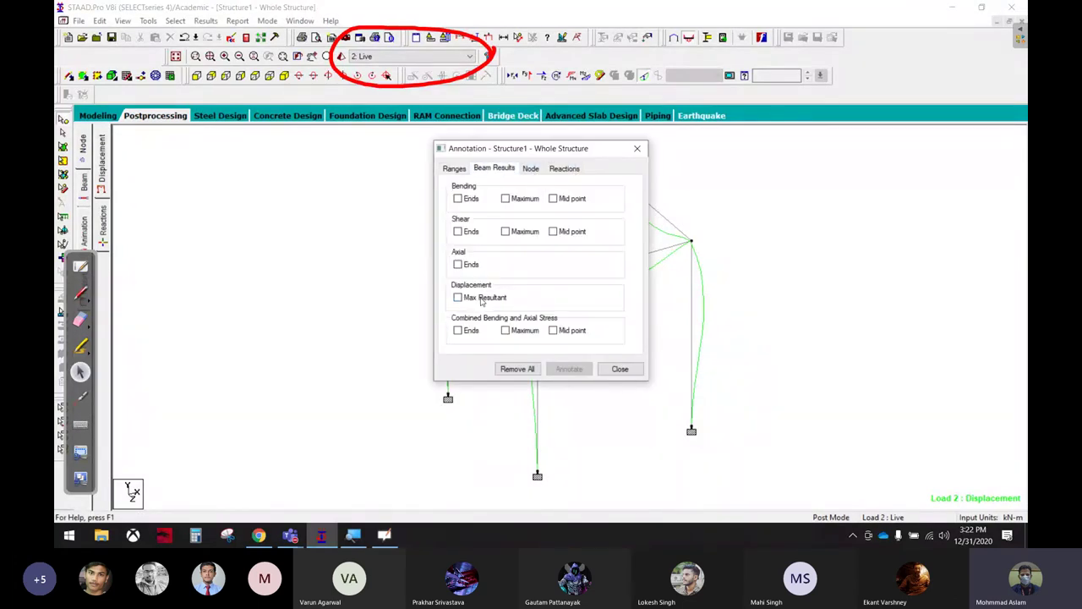
click(482, 299)
click(571, 370)
click(620, 369)
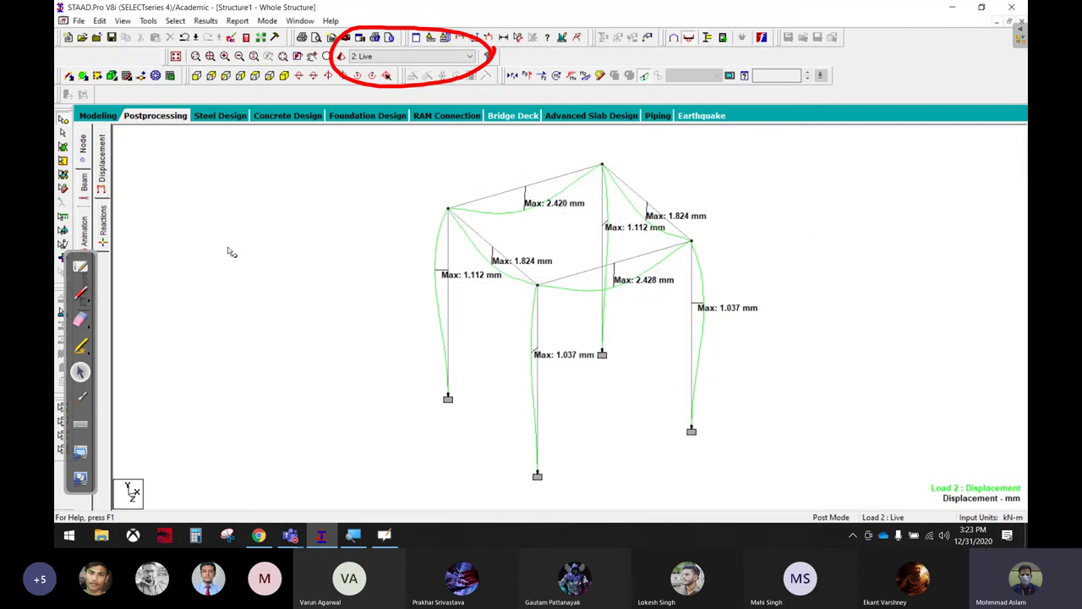
Draw red arrows to the 1.112 mm label, circle 2.420 mm, then show load case 1: Dead.
click(80, 292)
mouse_move(363, 226)
mouse_down()
mouse_move(376, 87)
mouse_move(389, 109)
mouse_up()
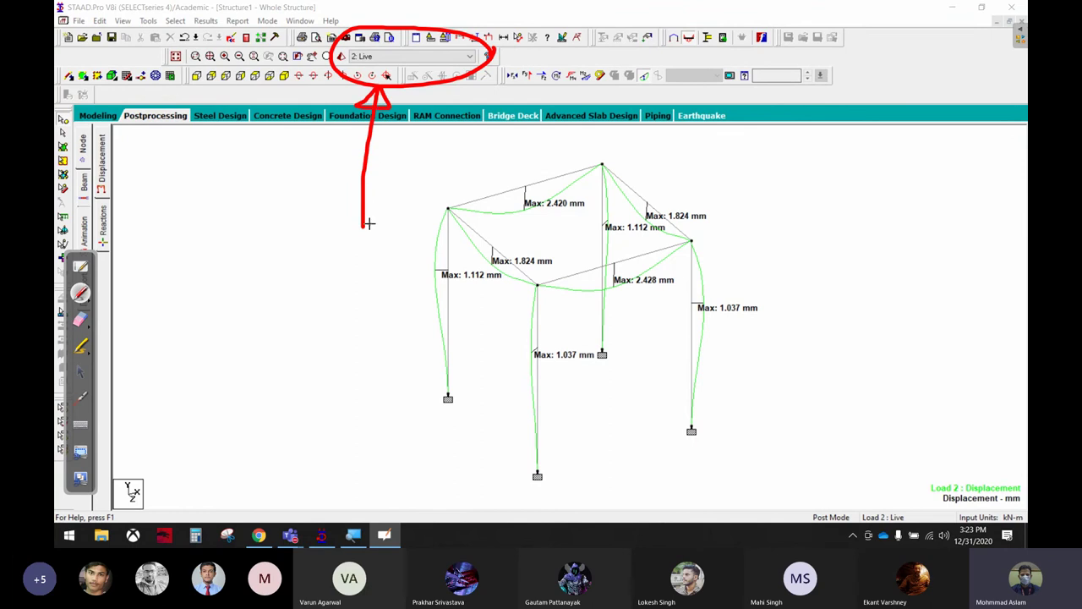
mouse_move(363, 227)
mouse_down()
mouse_move(427, 274)
mouse_move(414, 292)
mouse_up()
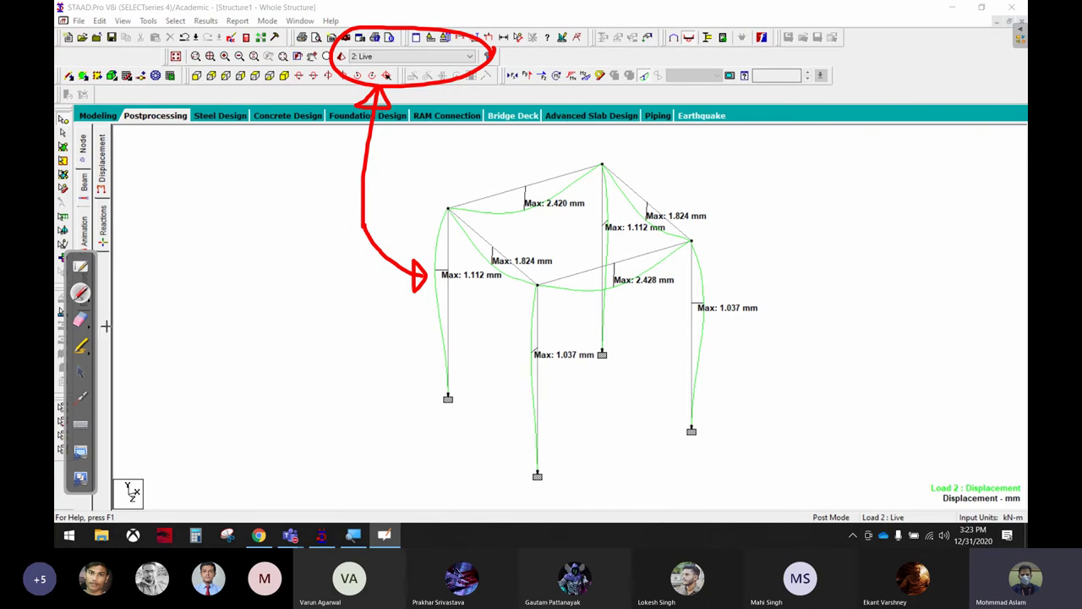
click(82, 371)
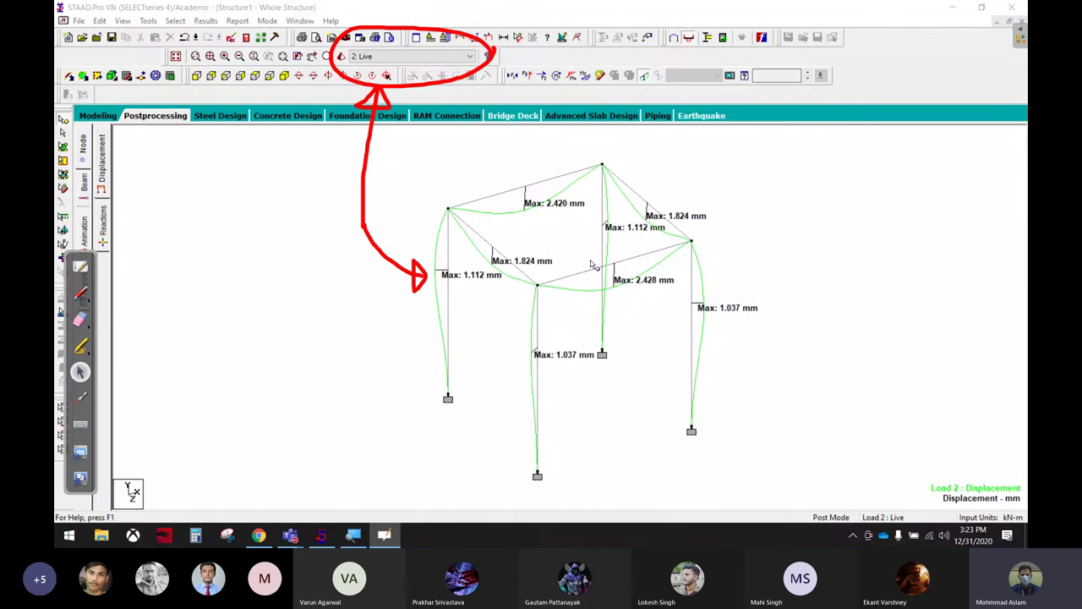
click(81, 293)
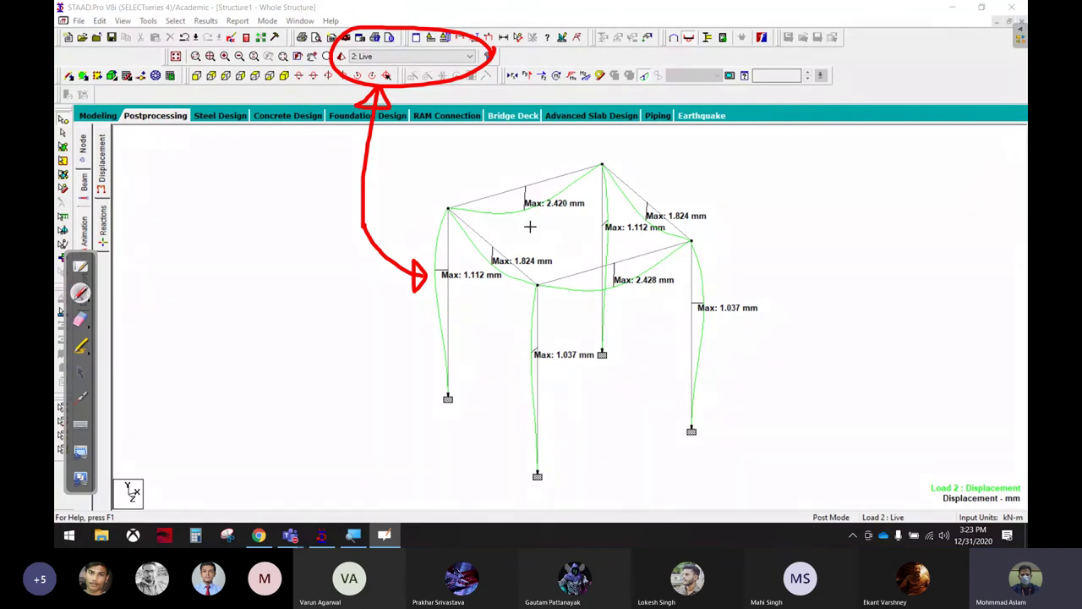
drag(537, 222, 532, 228)
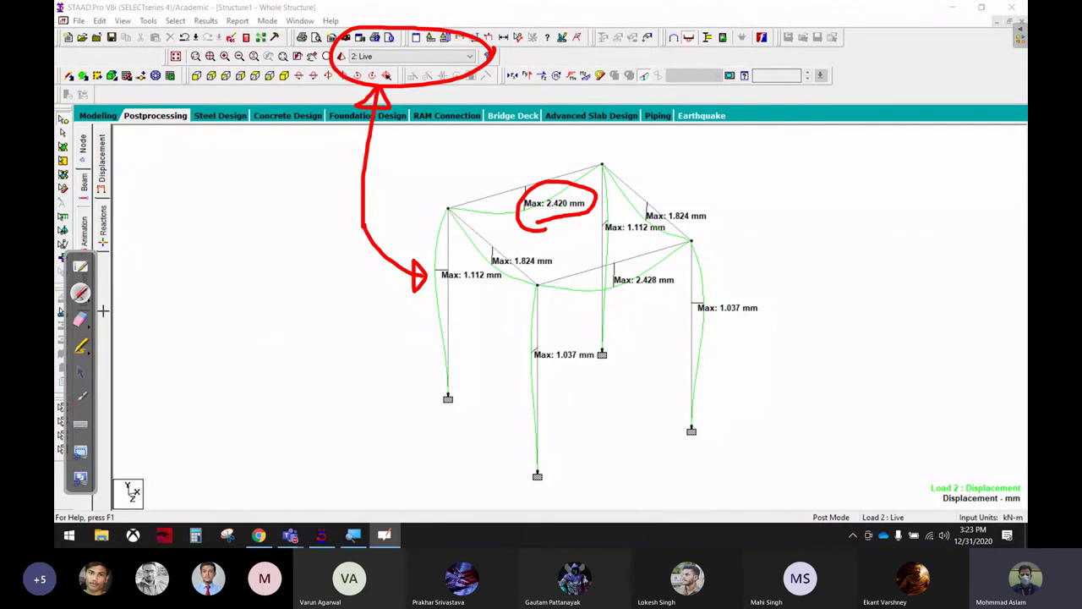
click(82, 372)
click(385, 57)
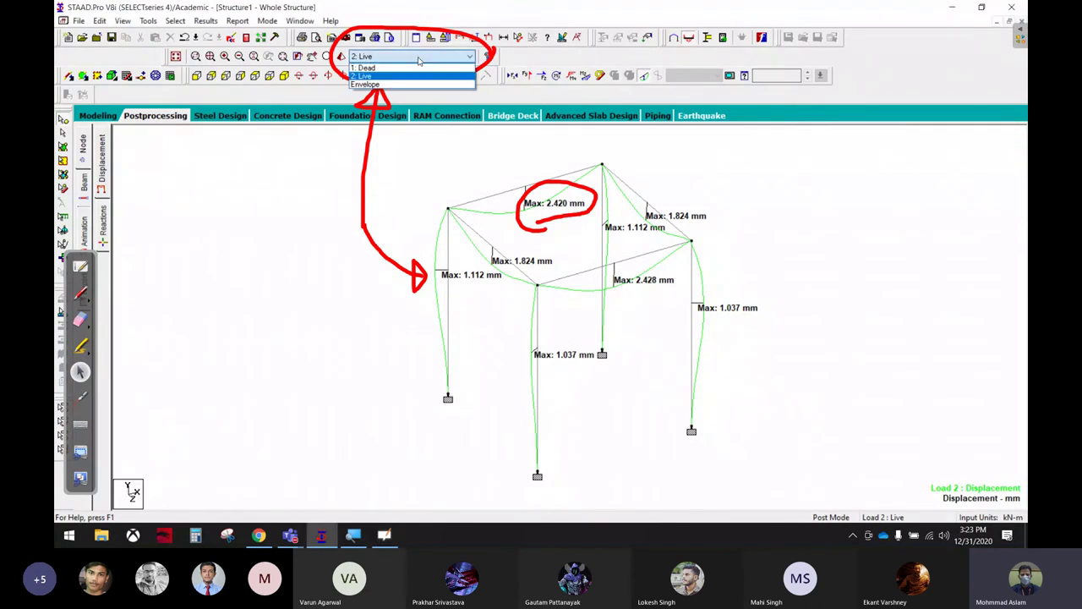
click(368, 68)
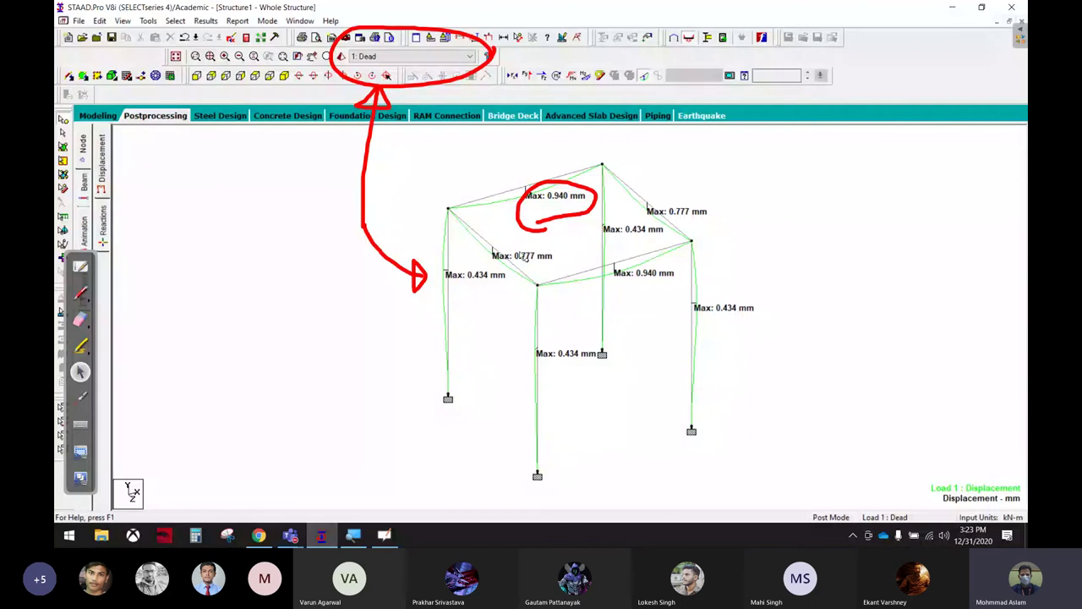
Erase the red circle and arrow markings drawn over the model.
click(81, 319)
drag(524, 207, 561, 194)
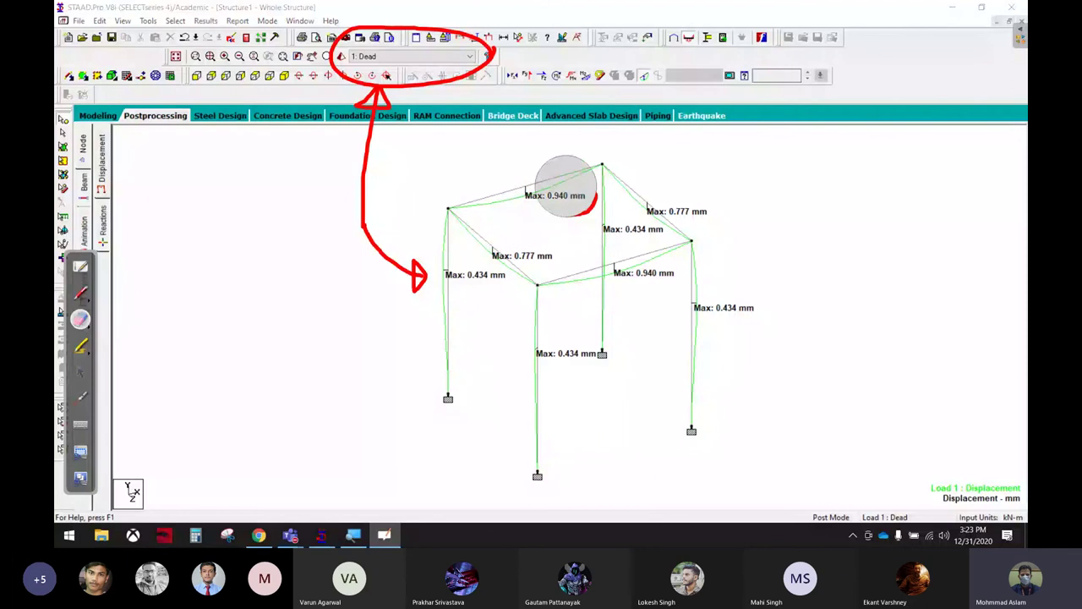
drag(348, 295, 376, 89)
drag(372, 127, 363, 177)
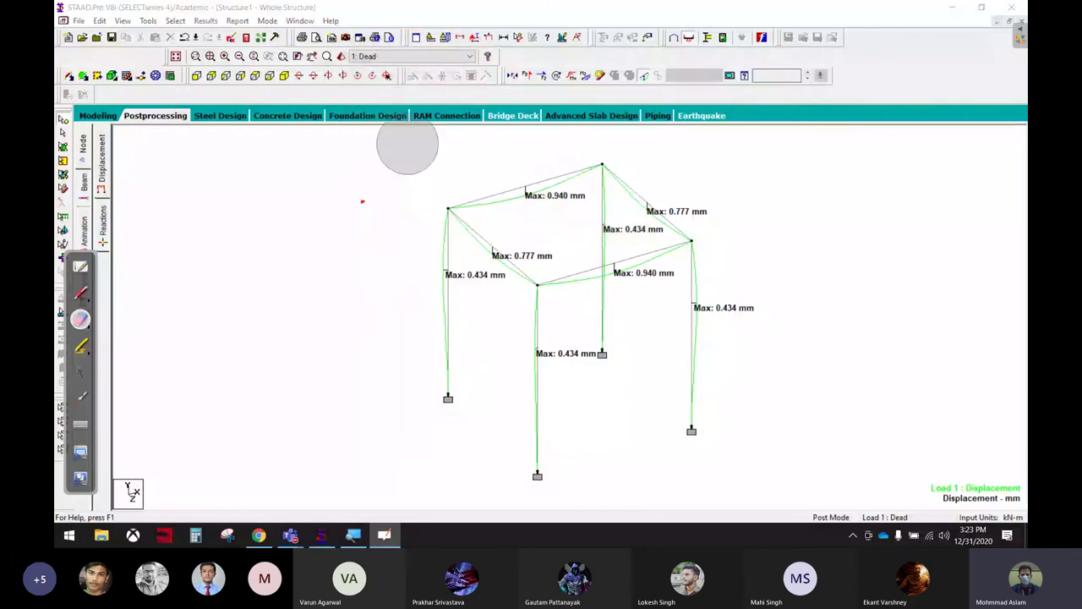
click(81, 376)
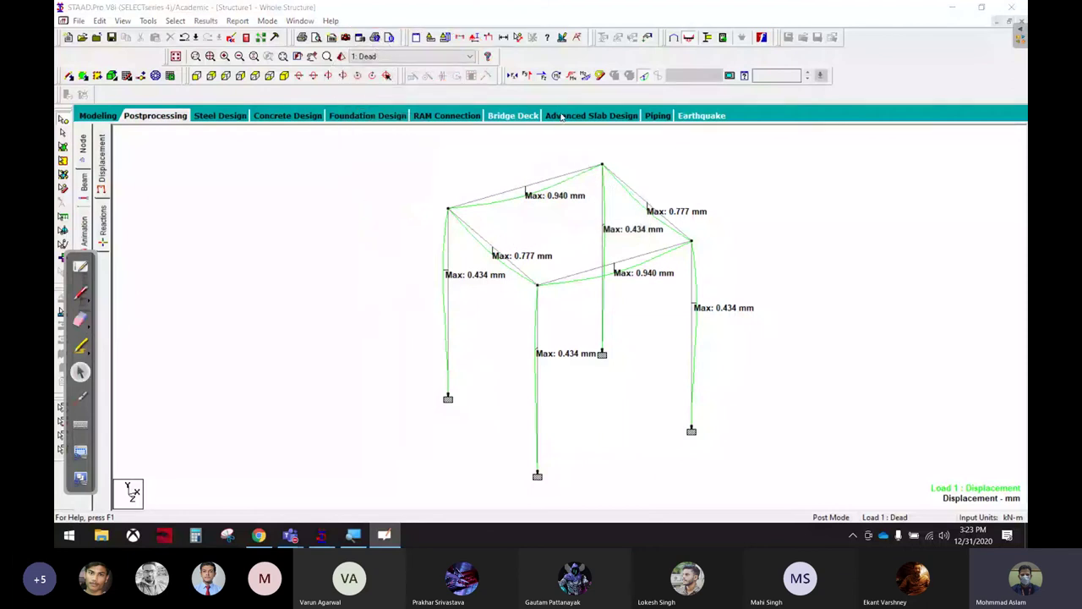
Show the Mz diagram without deflection and annotate maximum bending moments, e.g. 2.041 kNm.
click(582, 77)
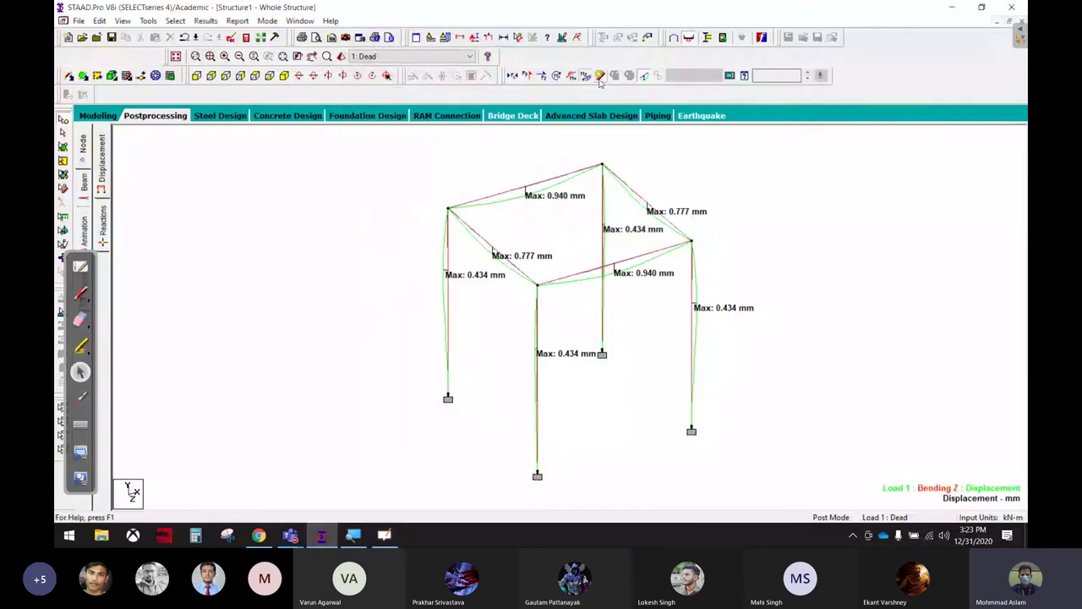
click(645, 76)
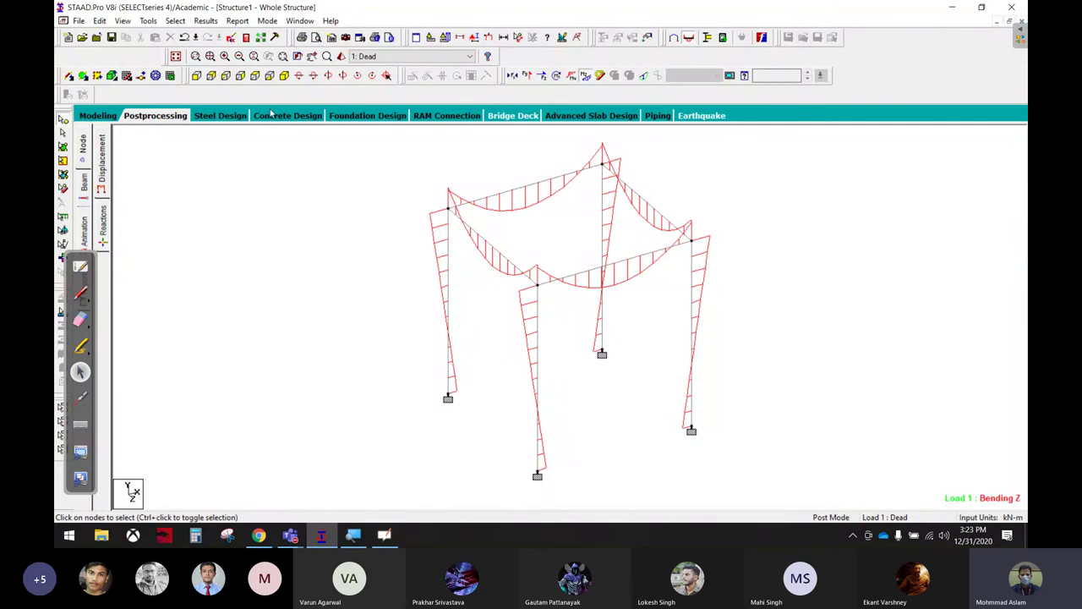
click(206, 20)
click(254, 222)
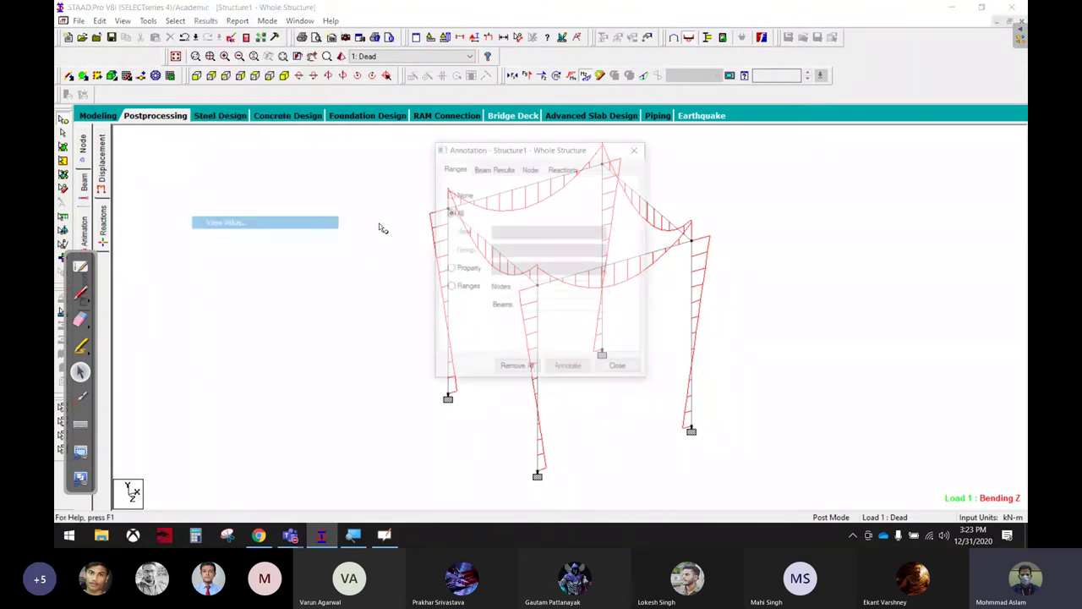
click(505, 169)
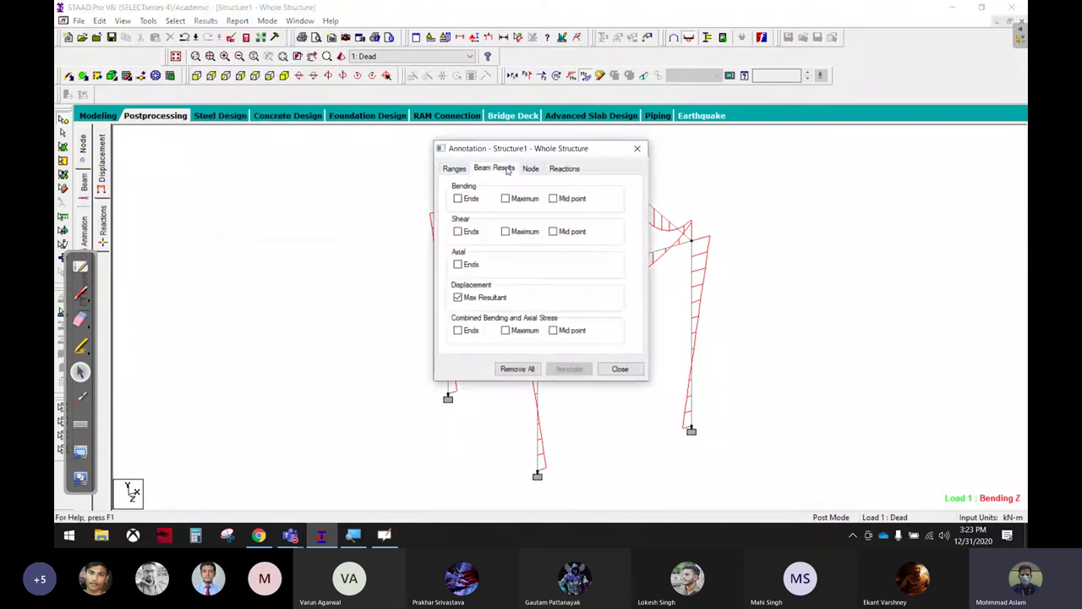
click(484, 301)
click(505, 198)
click(570, 370)
click(620, 368)
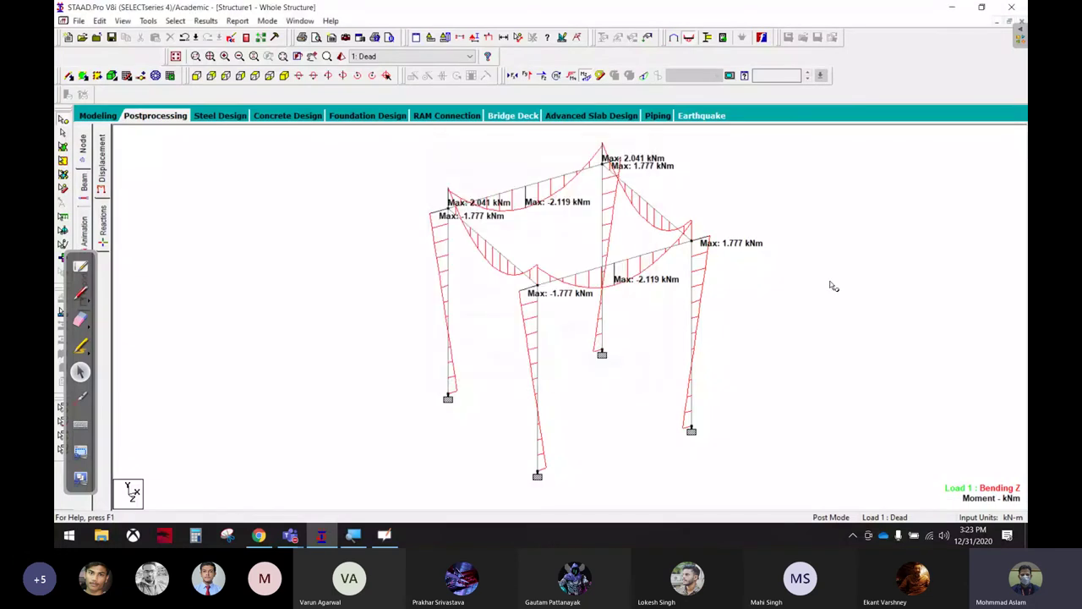
Switch to load case 2: Live and display the axial and shear Y diagrams.
click(444, 56)
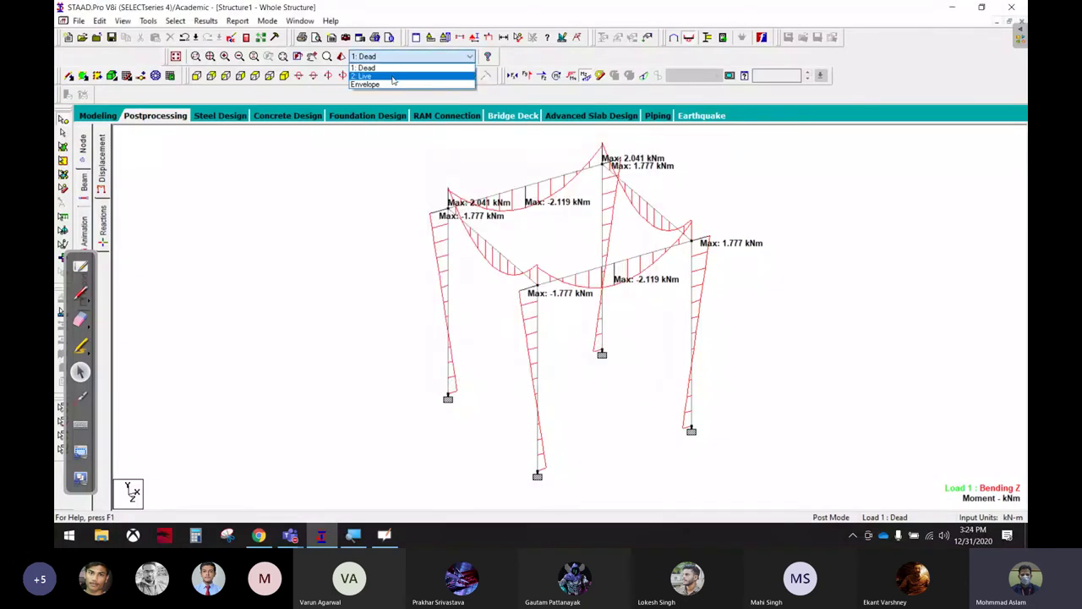
click(394, 79)
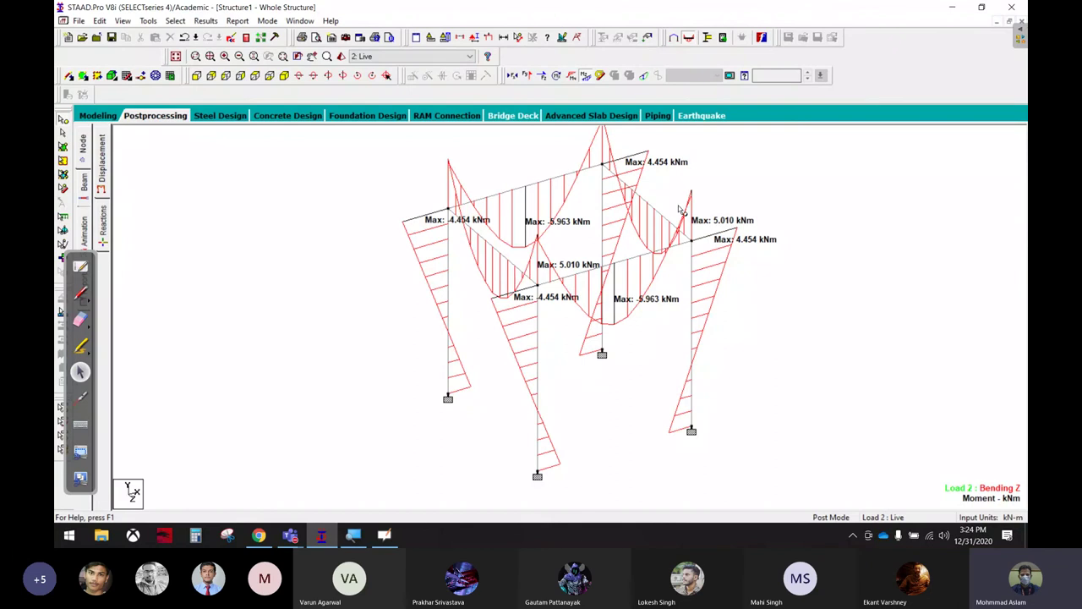
click(585, 76)
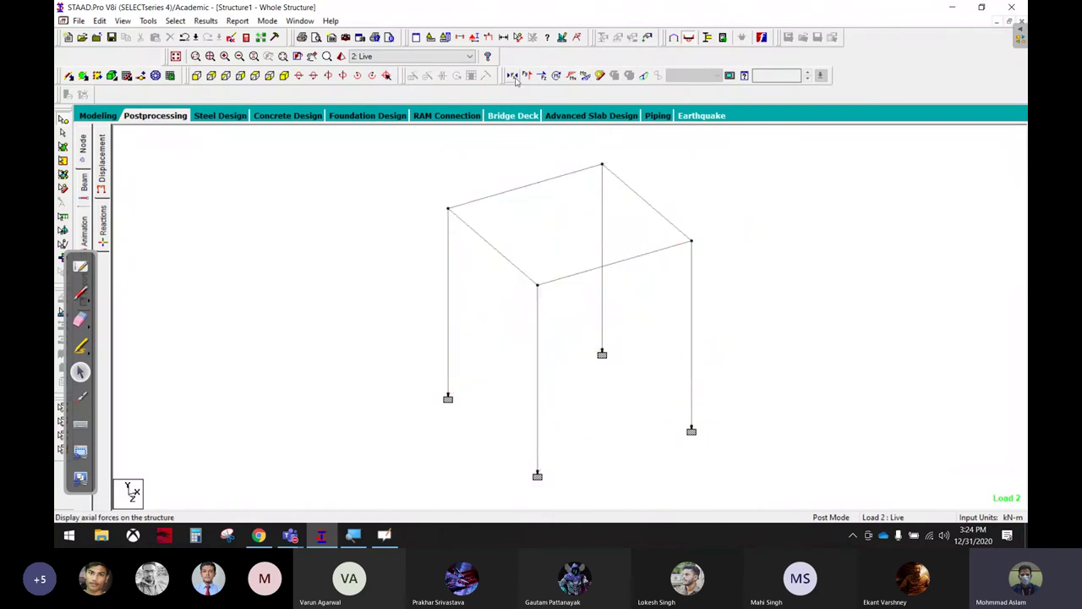
click(514, 76)
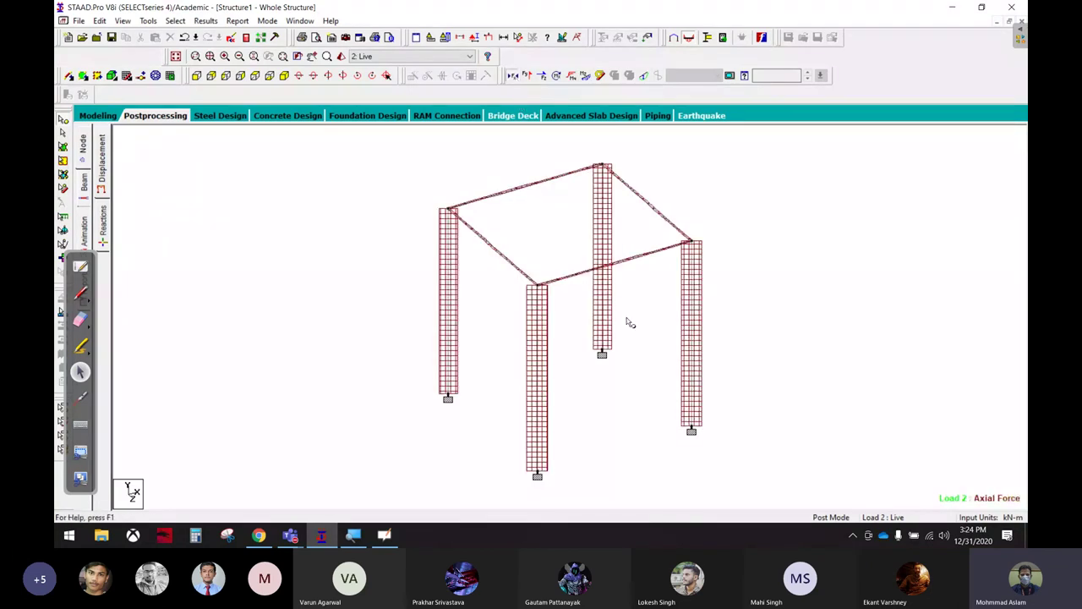
click(527, 75)
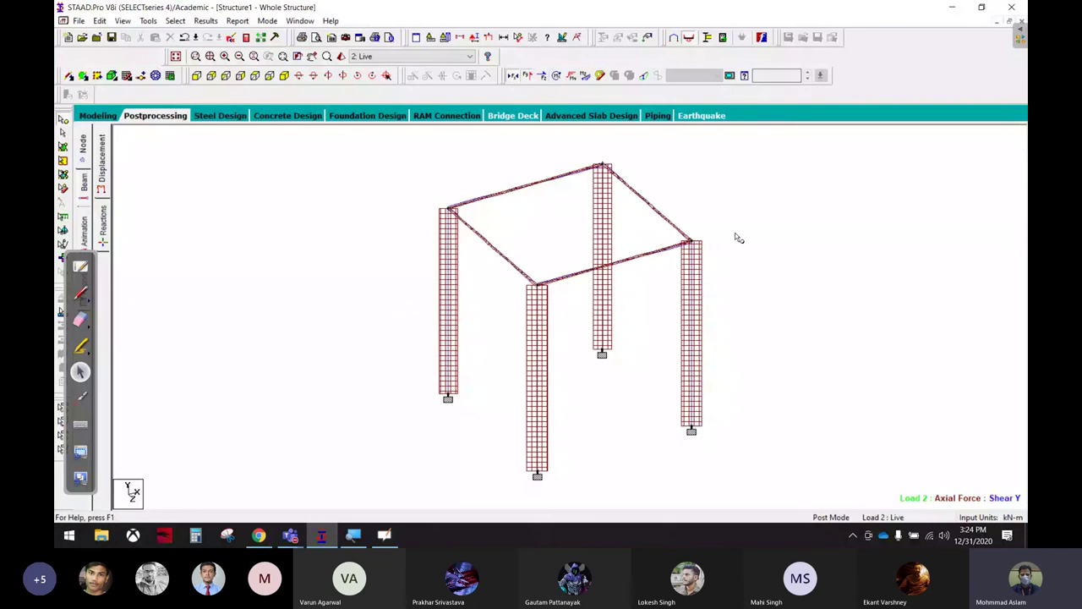
Cycle through shear Z, torsion, bending Y and bending Z diagrams, then hide Mz.
click(514, 75)
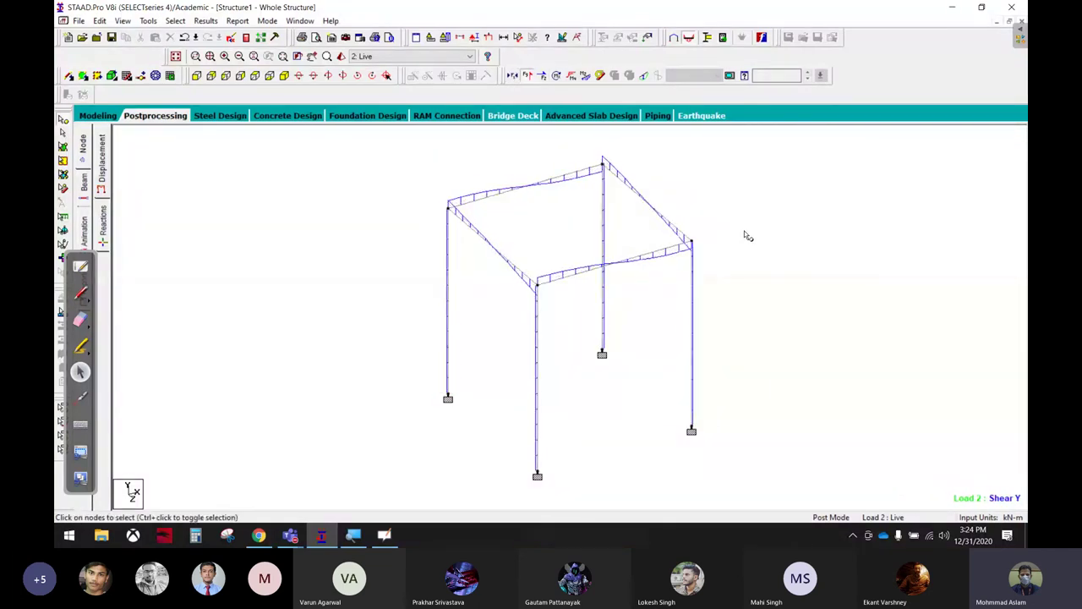
click(539, 76)
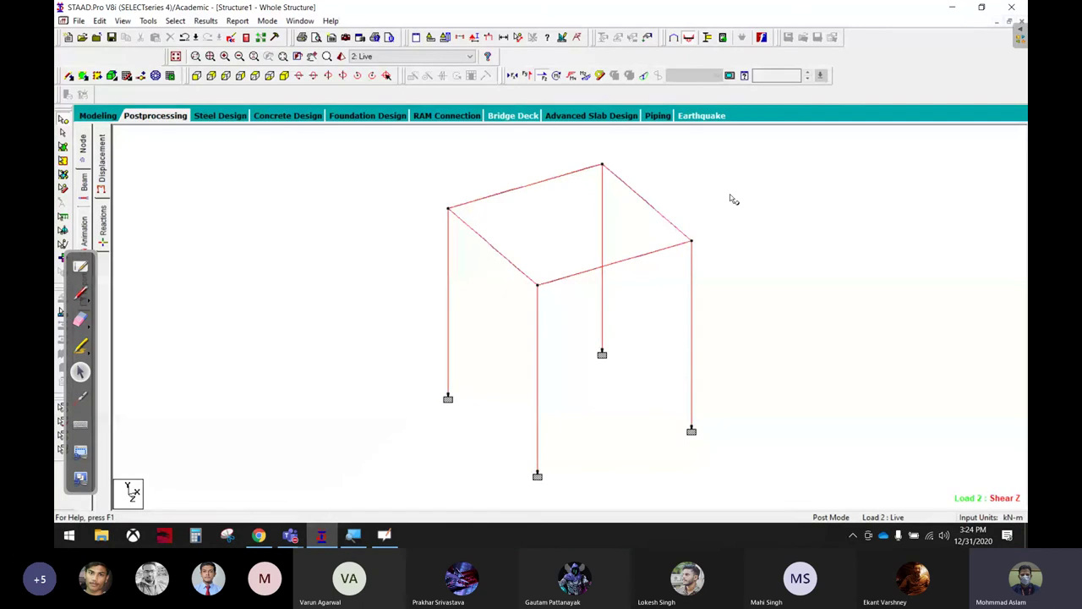
click(556, 75)
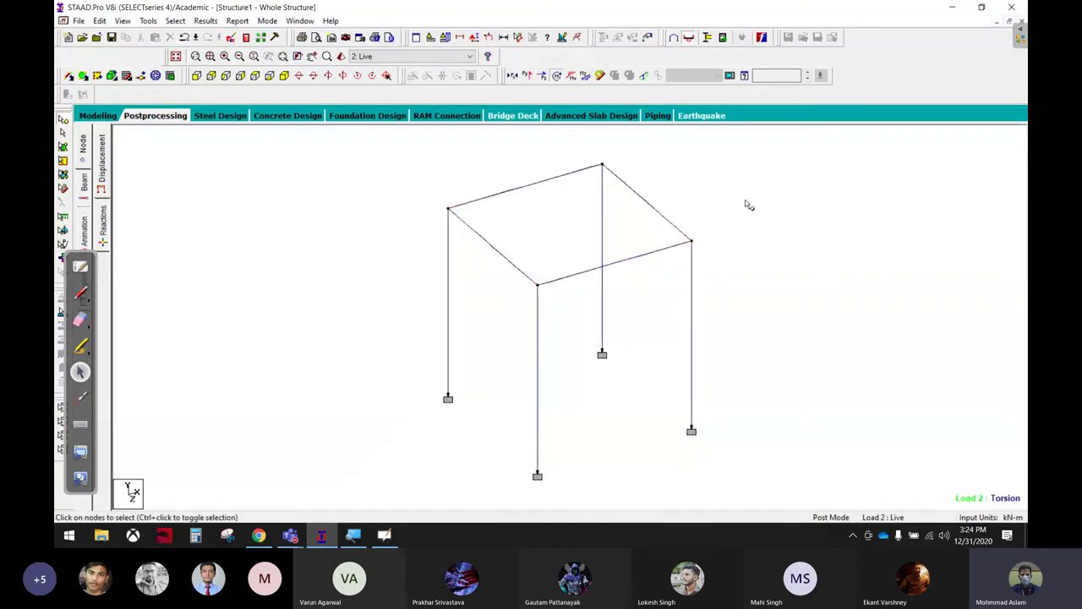
click(572, 75)
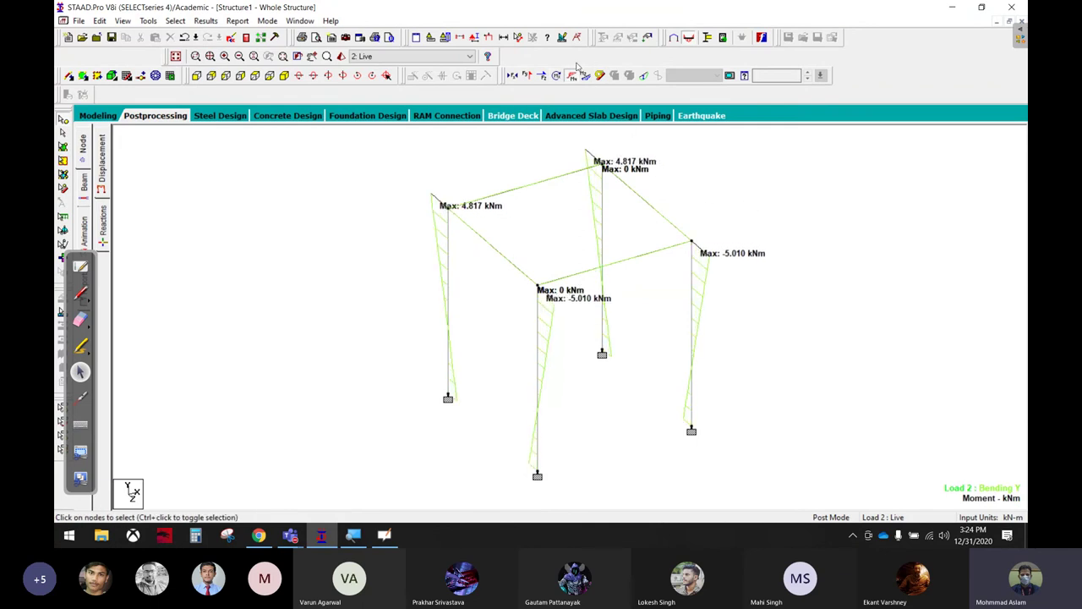
click(586, 76)
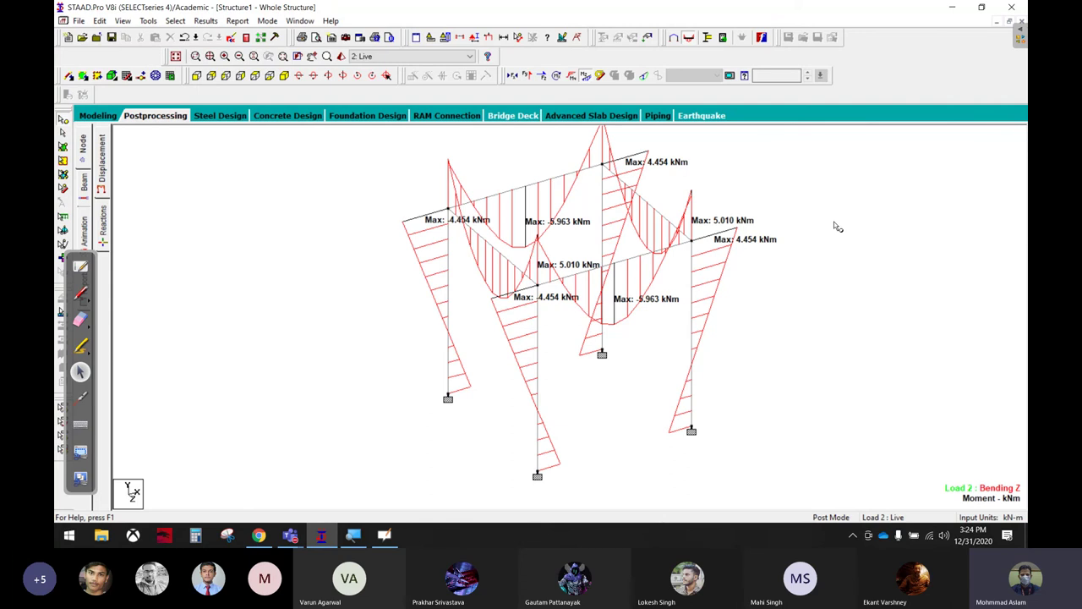
click(585, 77)
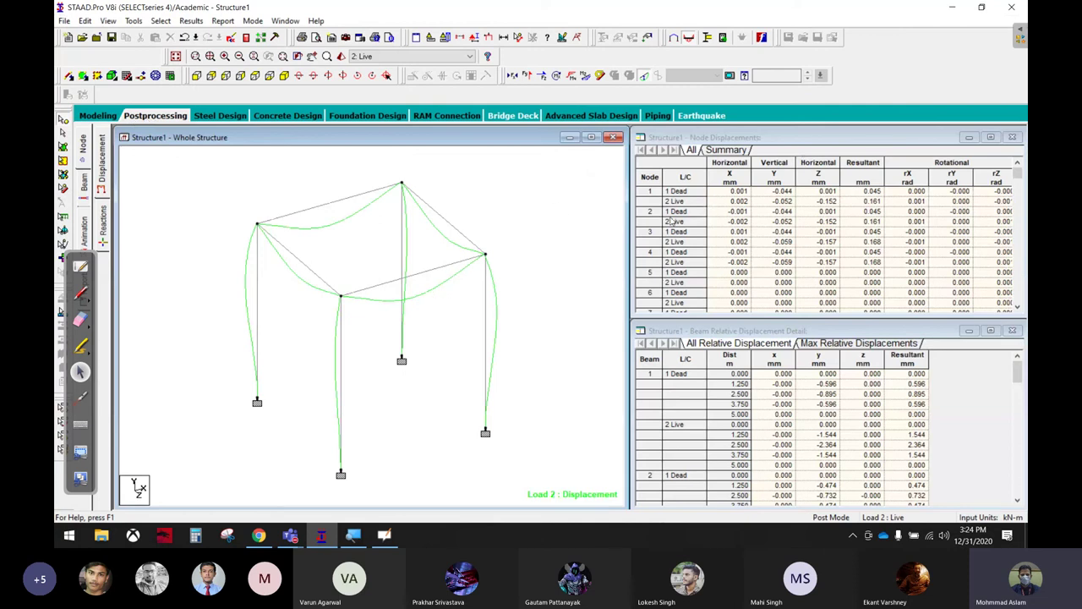
Maximize the Node Displacements table, review its Summary tab, then restore the tiled layout.
click(990, 137)
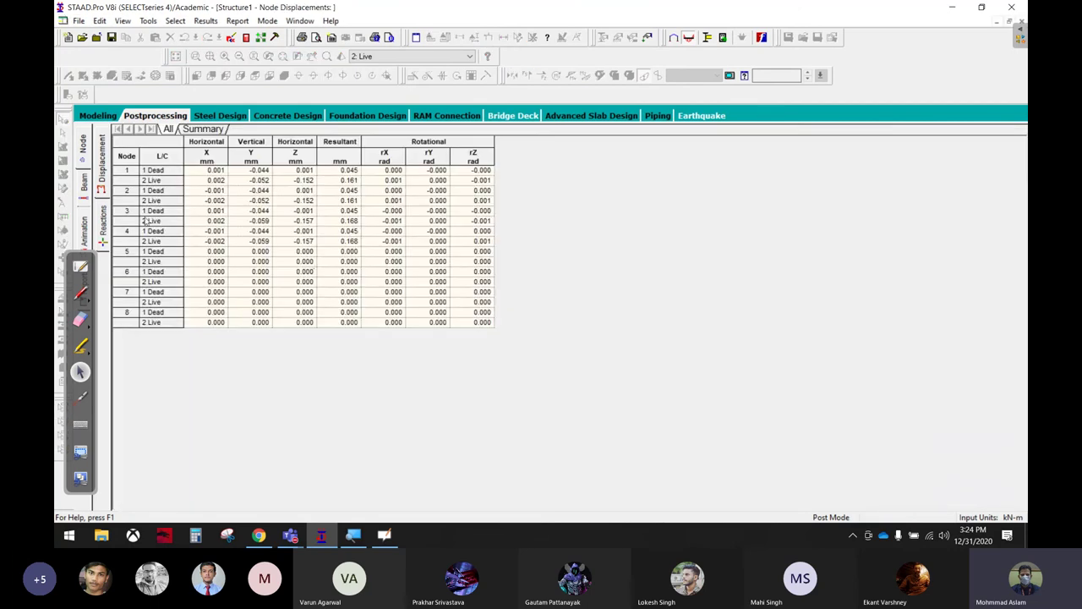
click(127, 170)
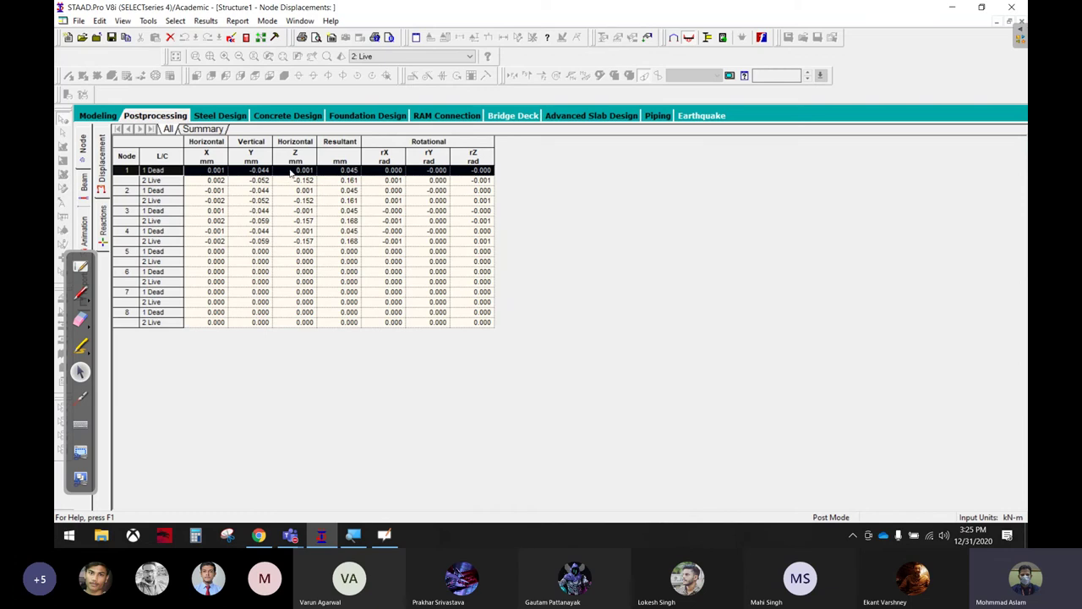
key(ctrl)
click(192, 128)
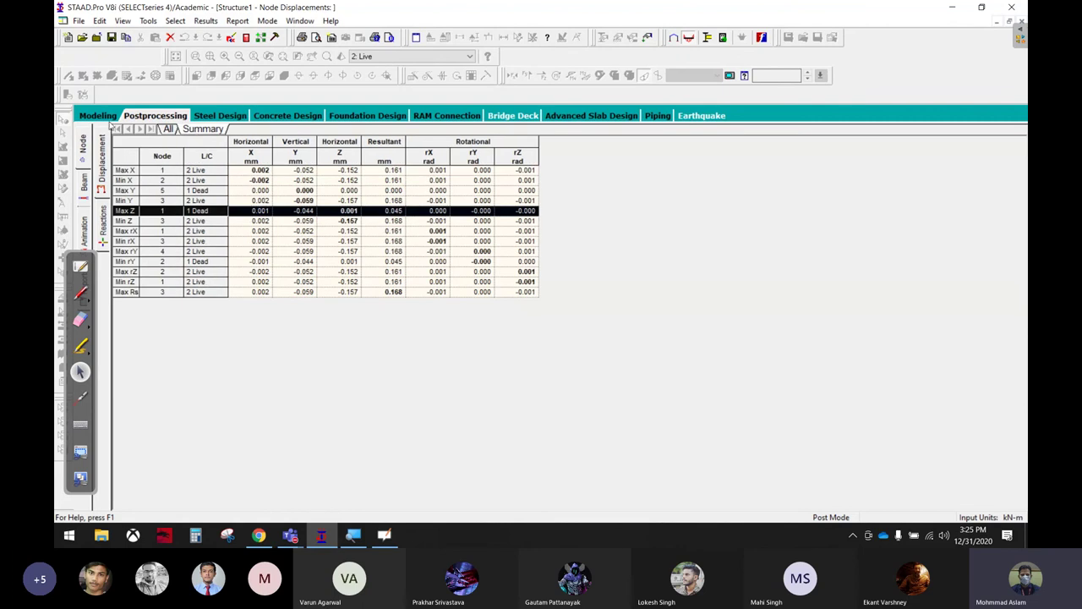
click(132, 118)
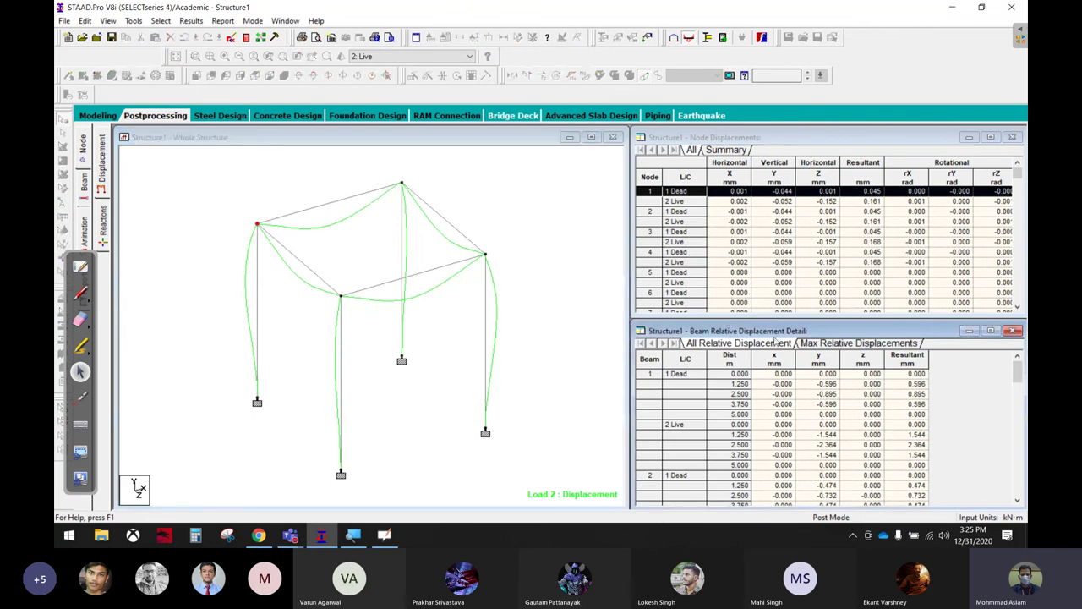
Maximize the Beam Relative Displacement table and point out the Beam 1 Dead load row.
double_click(781, 332)
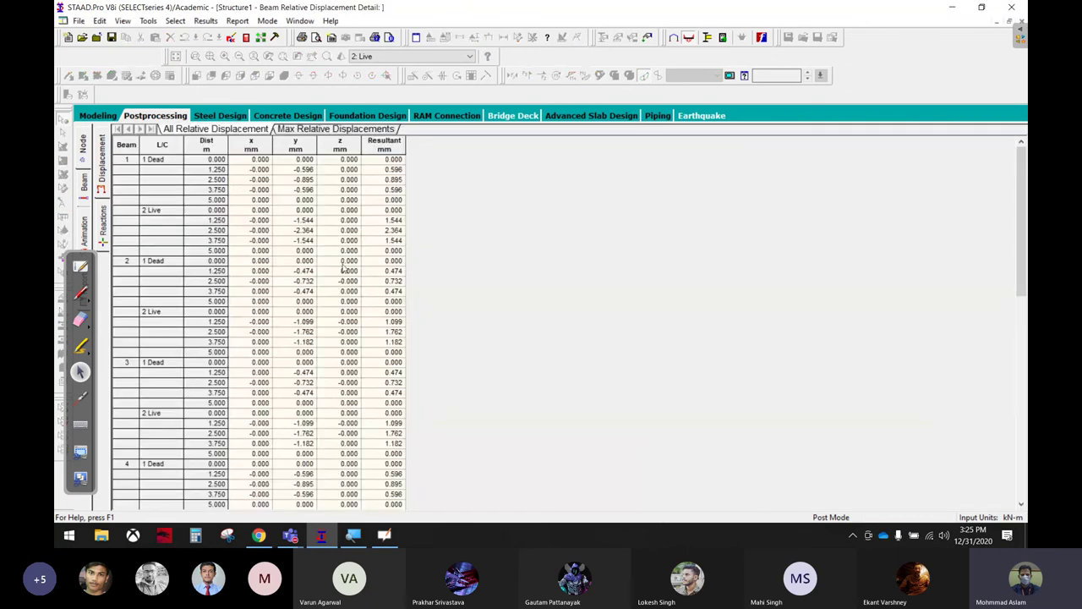
click(128, 159)
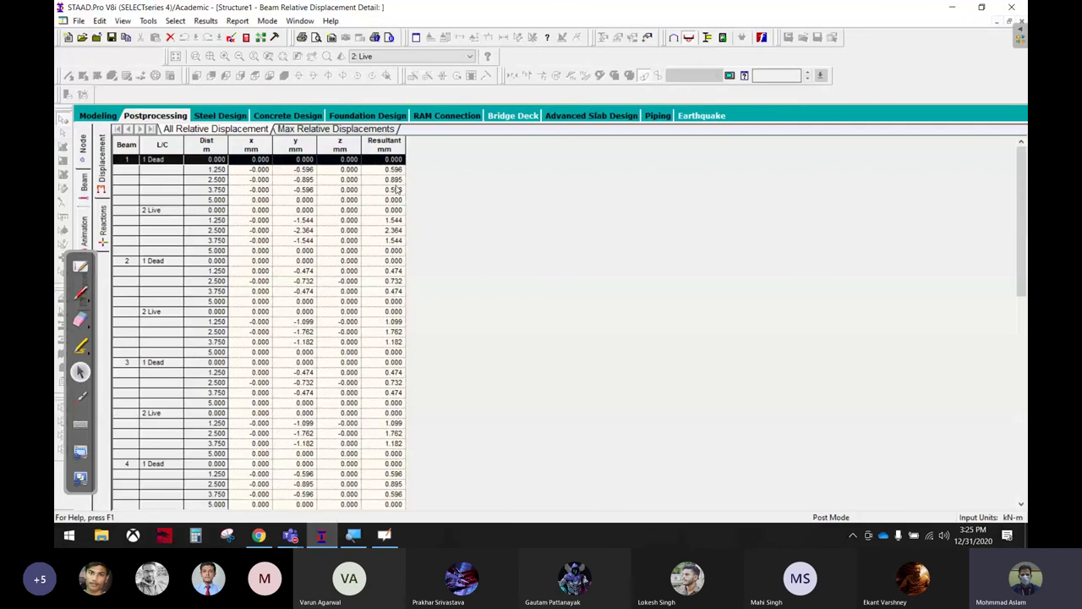
click(285, 231)
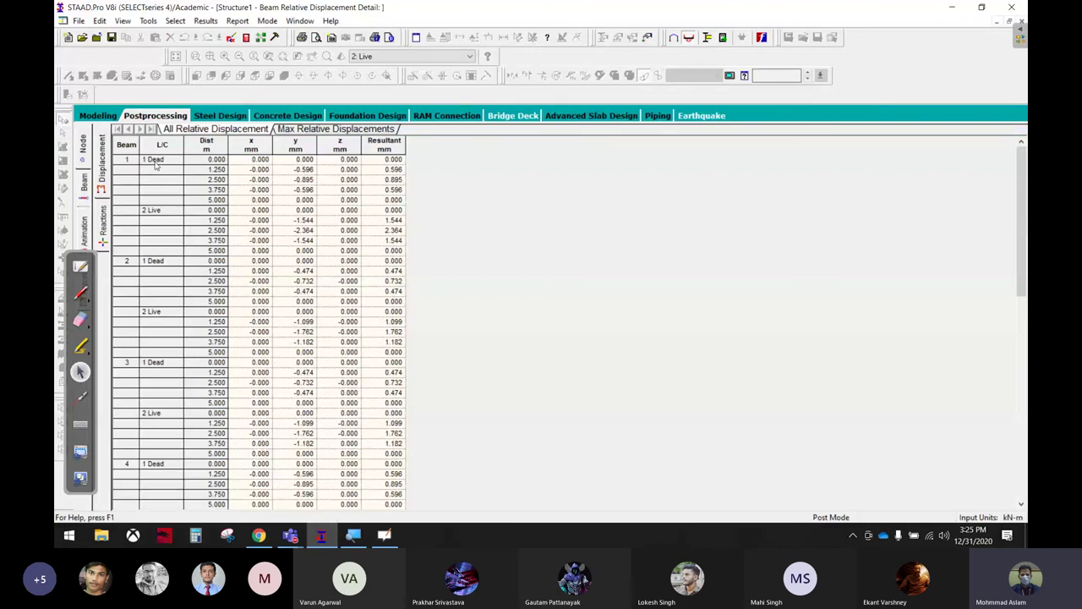
Sketch beam 1 in red pen with zero displacements at its start.
click(81, 293)
drag(495, 210, 820, 196)
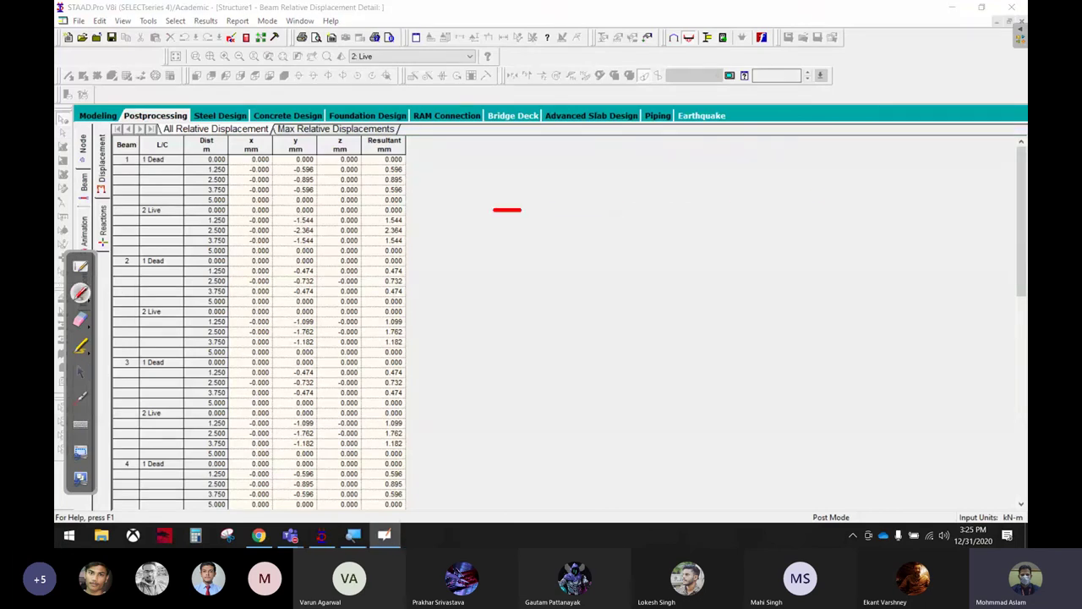
mouse_move(657, 232)
mouse_down()
mouse_move(657, 248)
mouse_move(676, 255)
mouse_up()
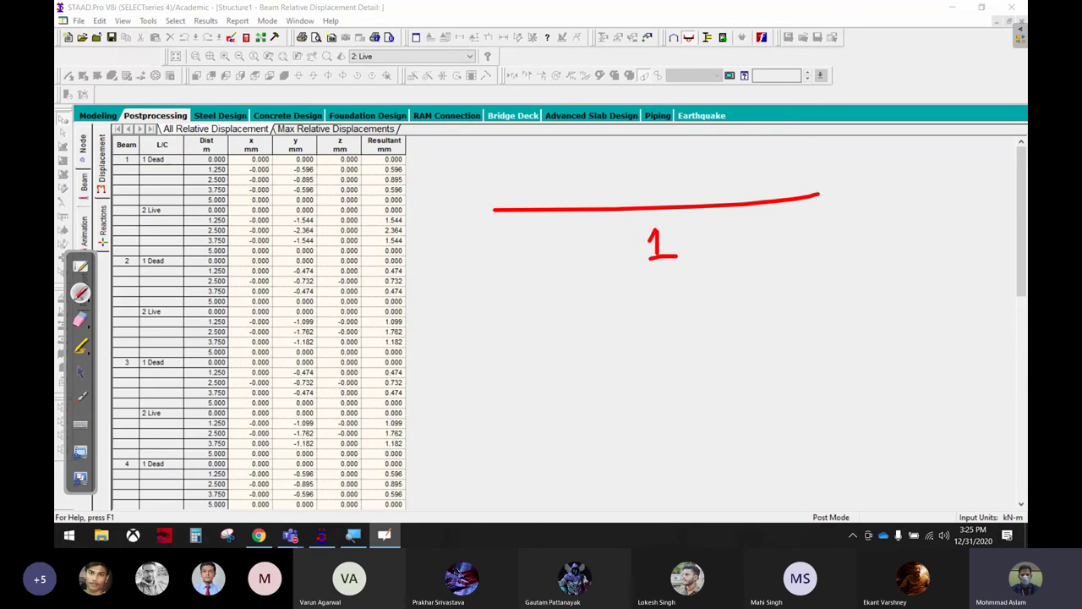
mouse_move(436, 148)
mouse_down()
mouse_move(440, 169)
mouse_move(511, 146)
mouse_up()
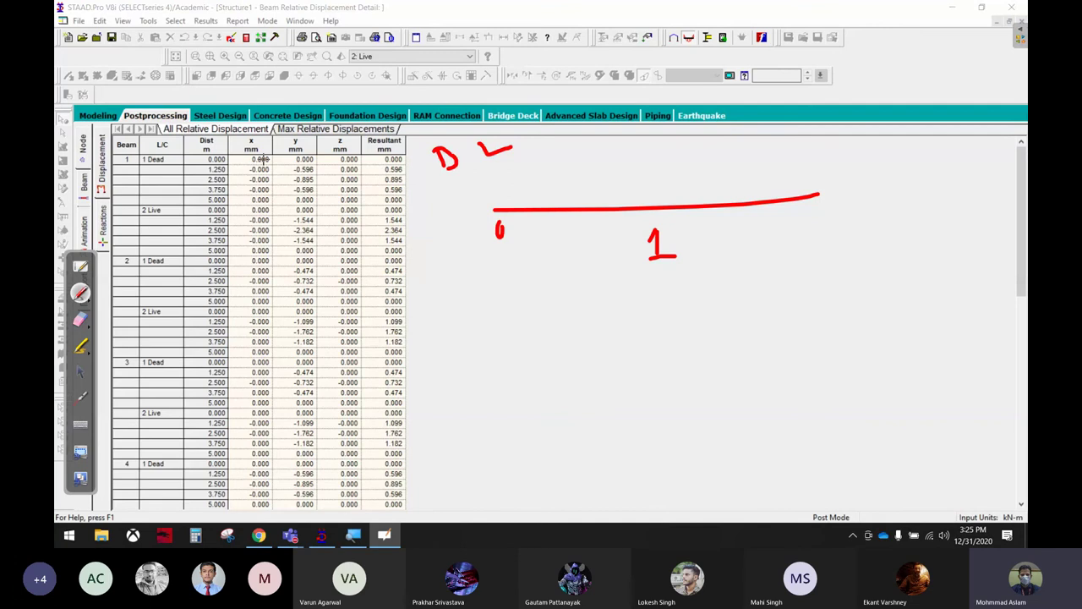
drag(496, 259, 499, 261)
drag(508, 298, 506, 299)
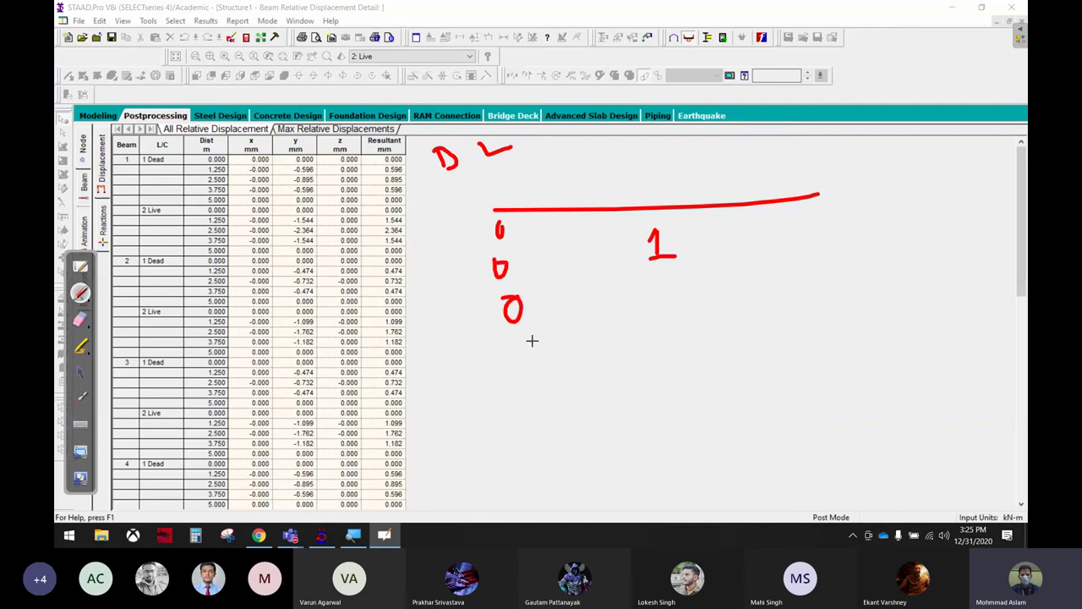
drag(509, 339, 500, 338)
drag(484, 376, 529, 391)
Mark the 1.250 m point on the sketch and write its deflection value.
drag(178, 172, 206, 174)
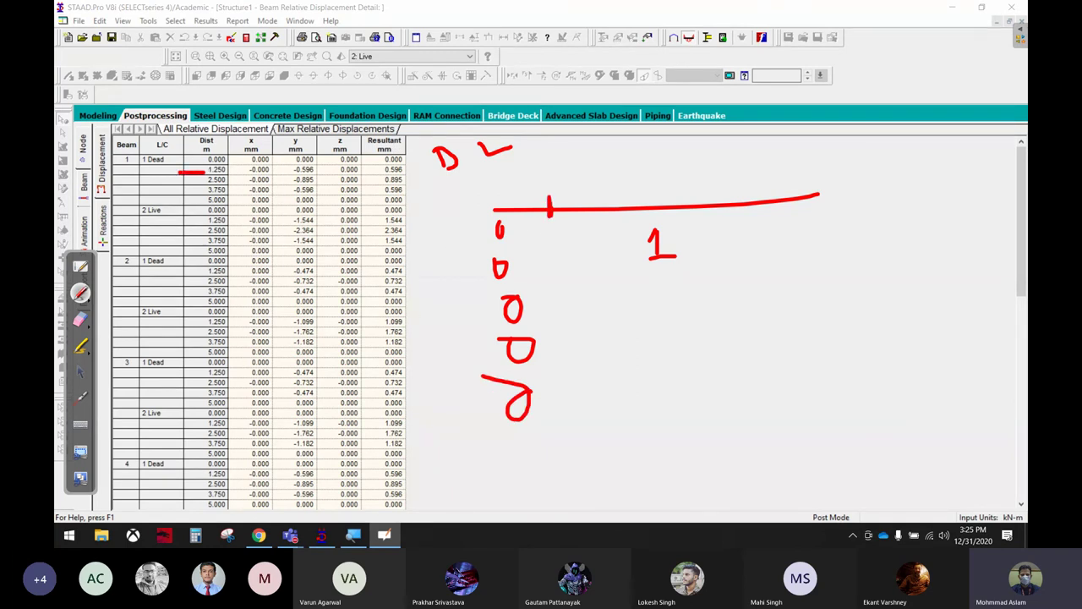
drag(546, 200, 565, 253)
drag(572, 291, 569, 314)
drag(567, 342, 568, 346)
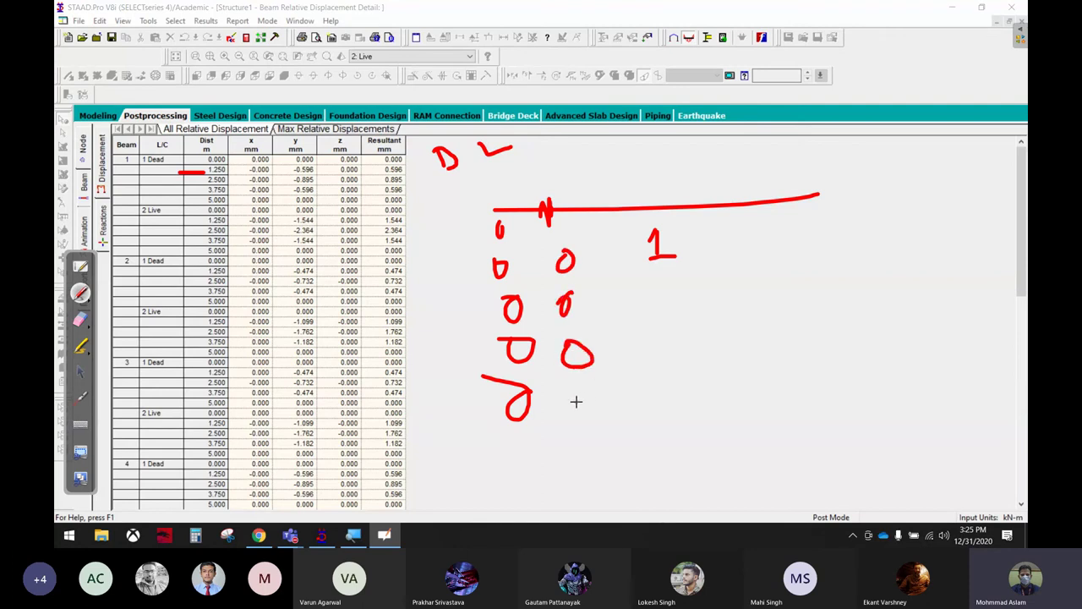
mouse_move(583, 394)
mouse_down()
mouse_move(648, 389)
mouse_move(614, 409)
mouse_up()
drag(672, 391, 666, 422)
mouse_move(716, 393)
mouse_down()
mouse_move(719, 440)
mouse_move(699, 423)
mouse_up()
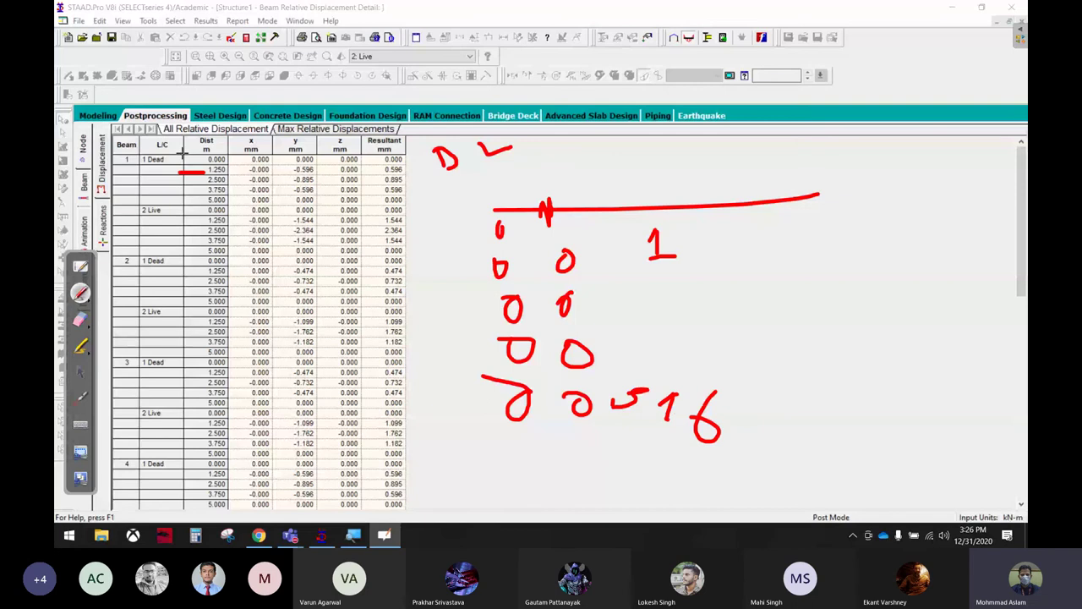
Erase the hand-drawn notes and restore the tiled deflected-structure view.
click(80, 319)
mouse_move(459, 208)
mouse_down()
mouse_move(621, 226)
mouse_move(482, 367)
mouse_move(604, 420)
mouse_move(290, 347)
mouse_move(211, 150)
mouse_up()
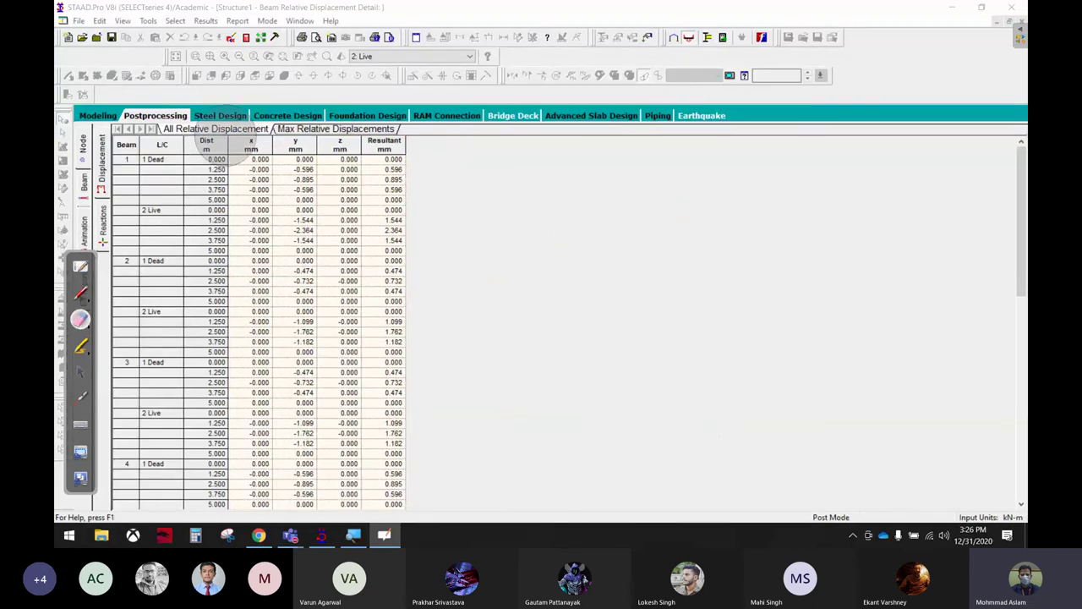
click(80, 372)
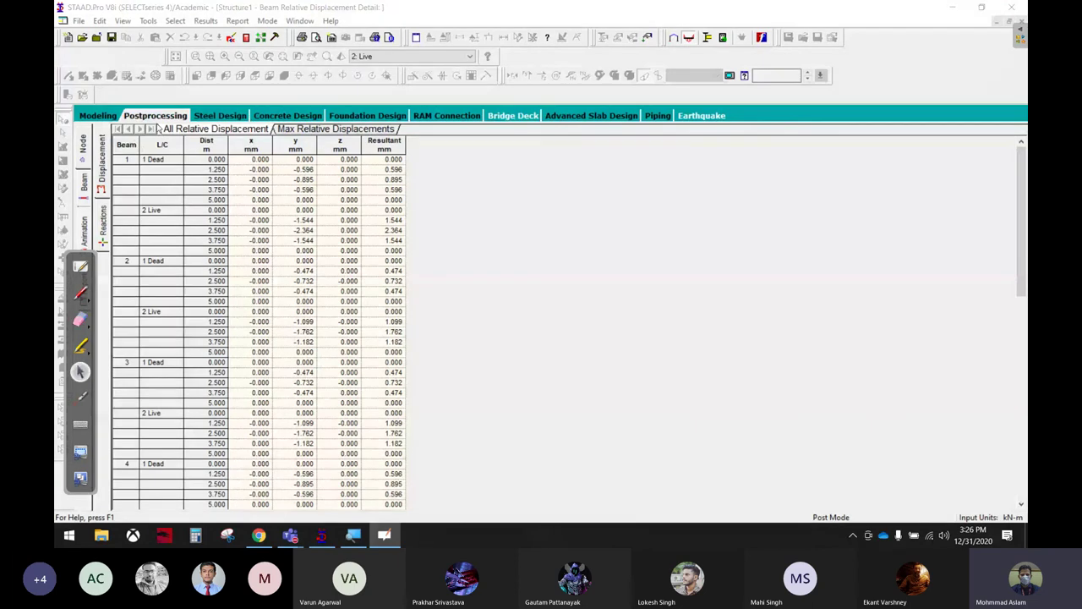
click(159, 115)
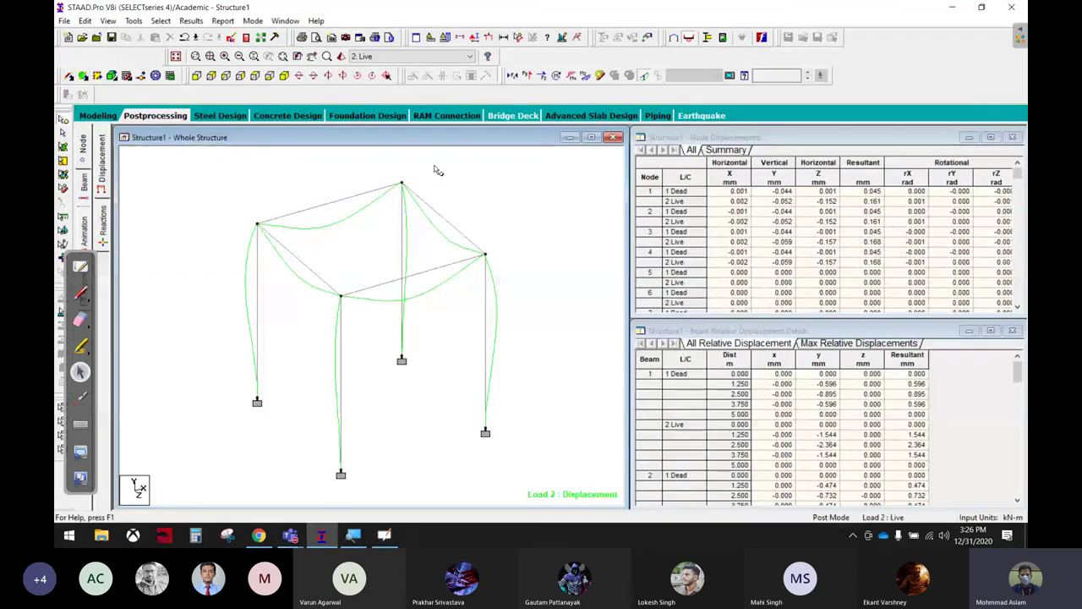
Display the members as full 3D sections via Structure Diagrams.
right_click(437, 170)
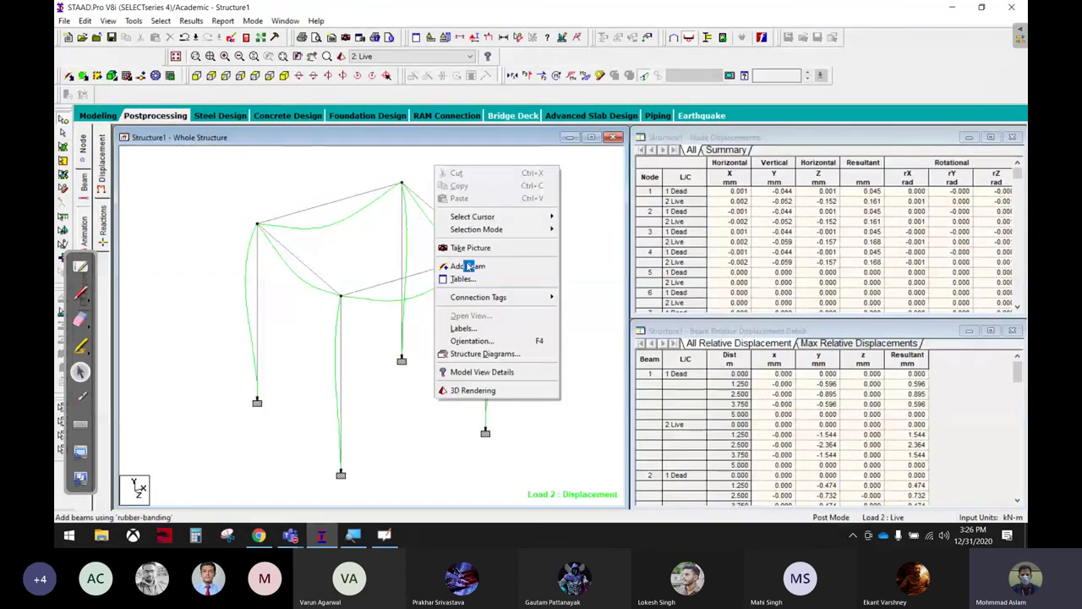
click(478, 343)
click(439, 150)
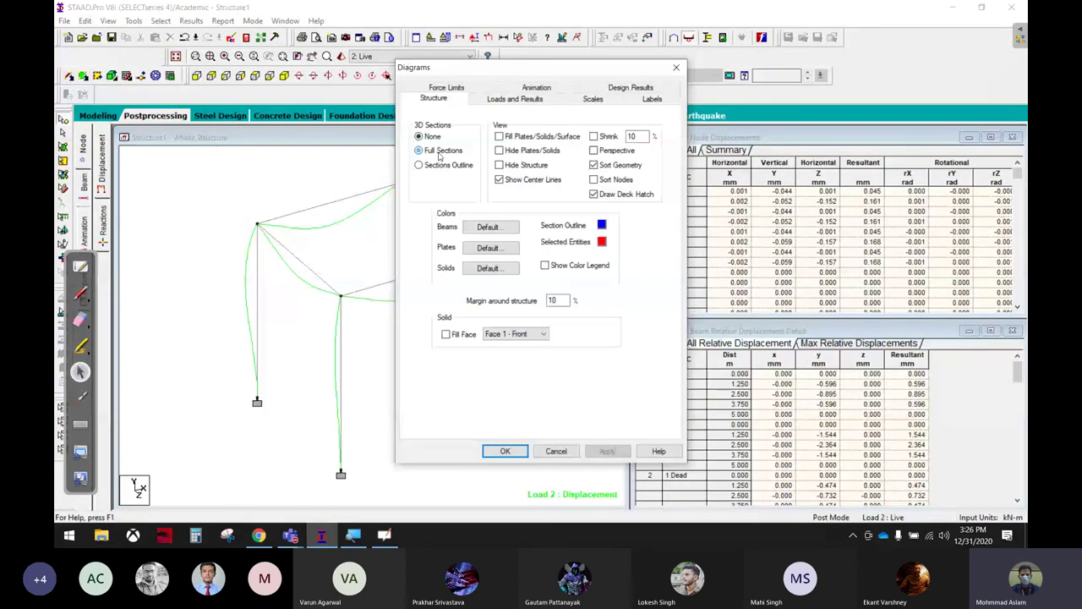
click(521, 452)
Maximize and restore the structure view, then switch to the OpenBoard frame sketch.
double_click(585, 137)
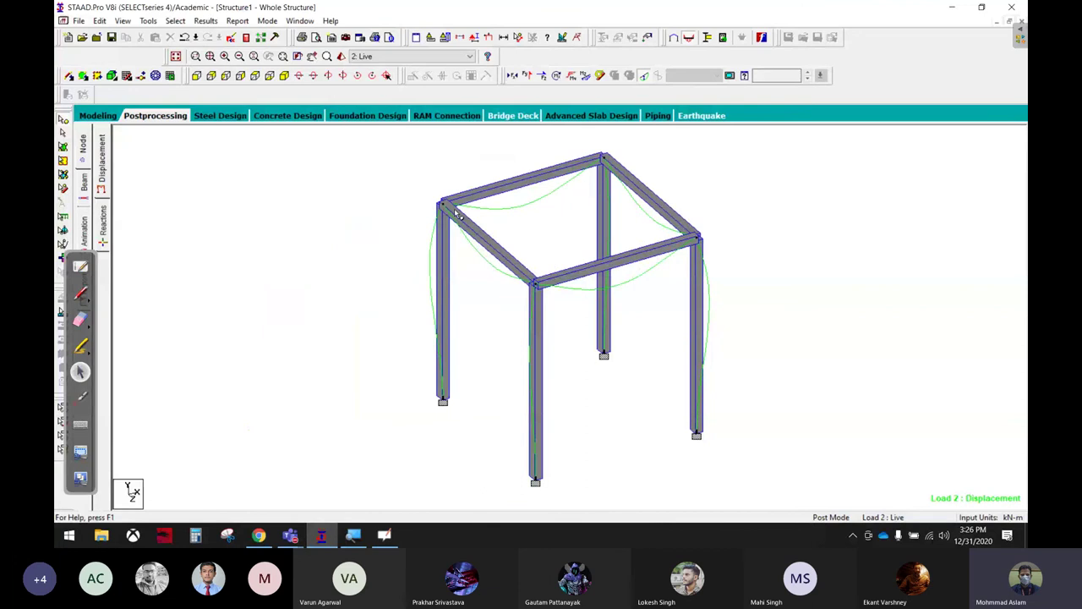
click(158, 118)
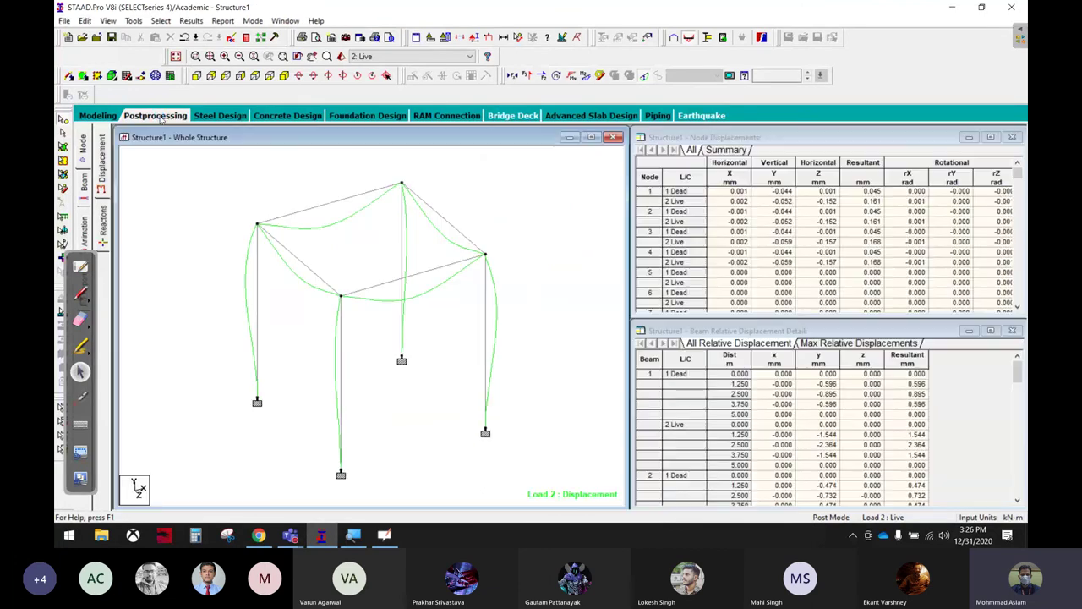
click(384, 535)
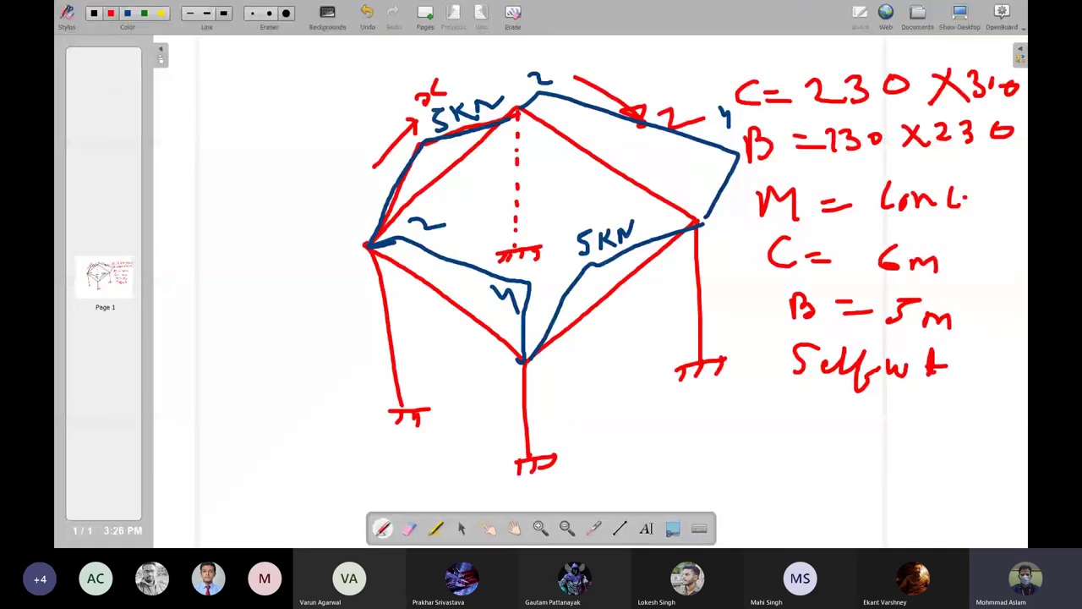
Put OpenBoard into desktop mode to reveal the STAAD.Pro results window.
click(962, 14)
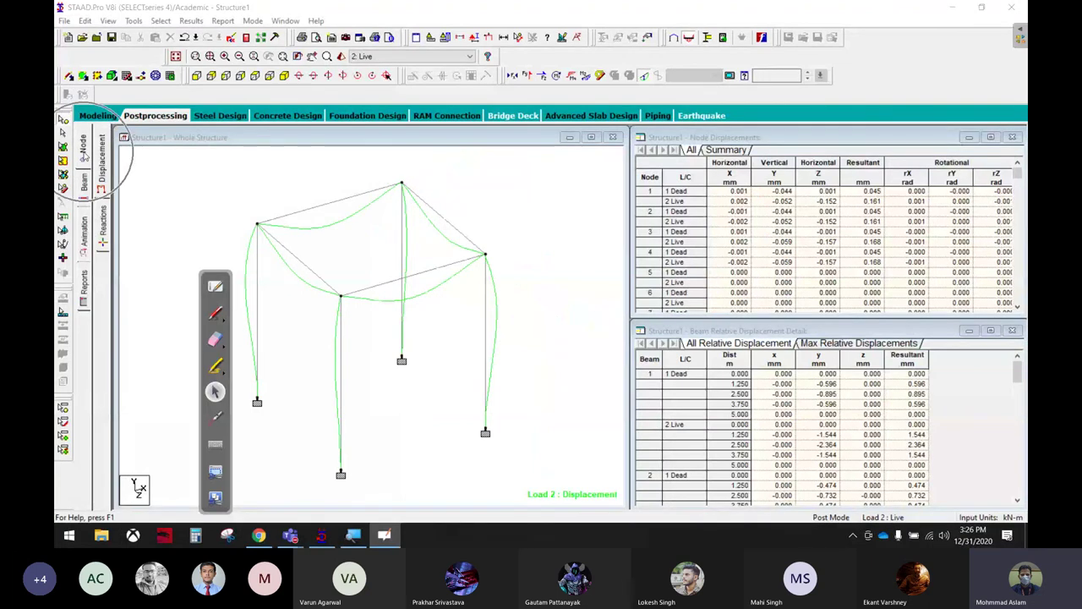
Step through the Reactions, Beam Forces, Stresses and Graphs pages for Load 2.
click(102, 170)
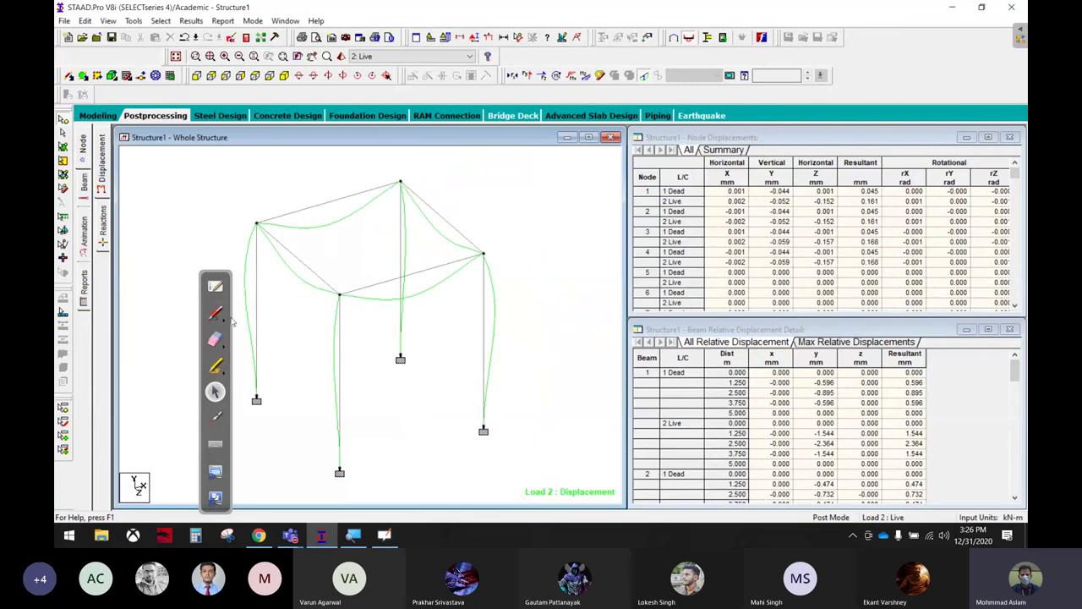
click(102, 221)
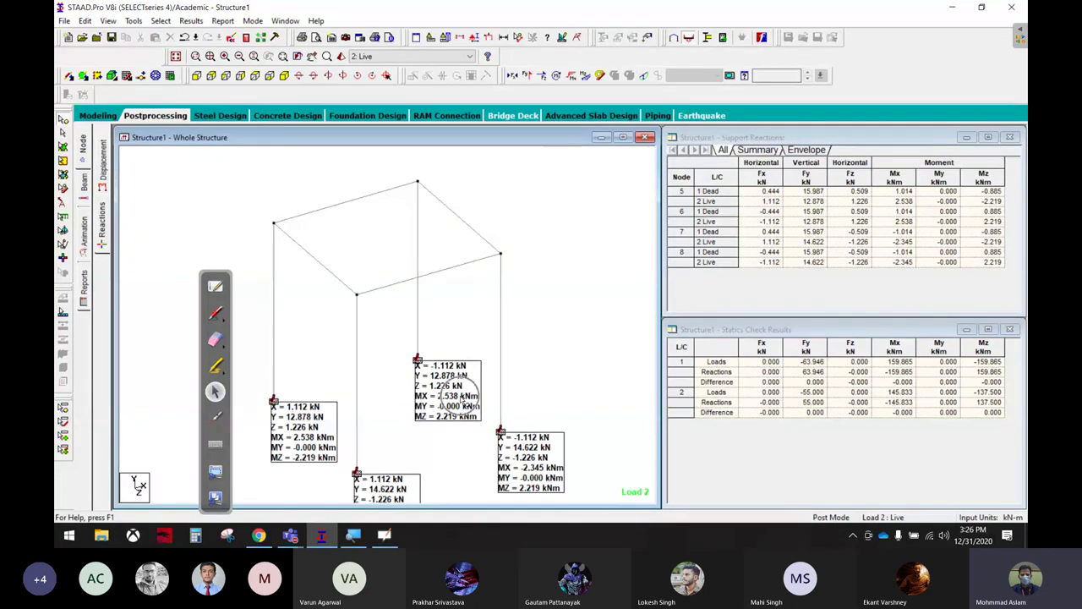
click(82, 183)
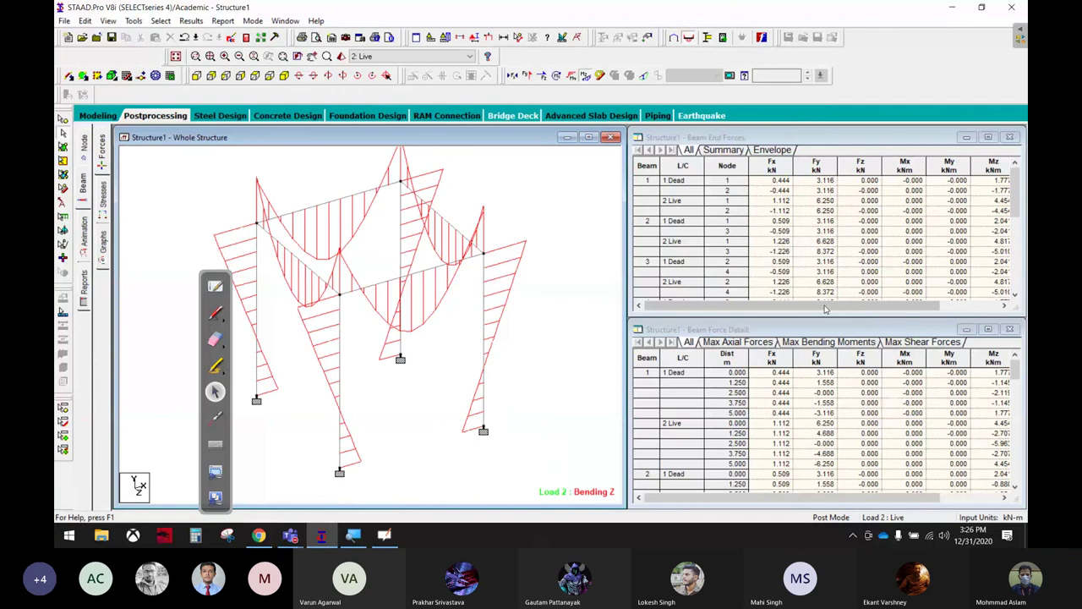
drag(843, 154, 812, 233)
click(104, 195)
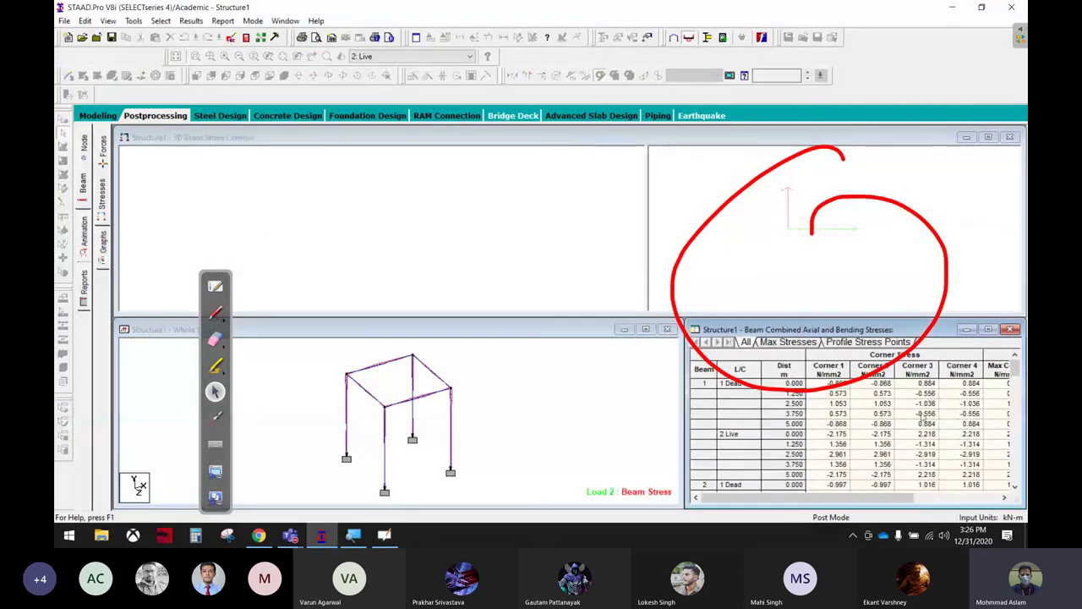
click(102, 243)
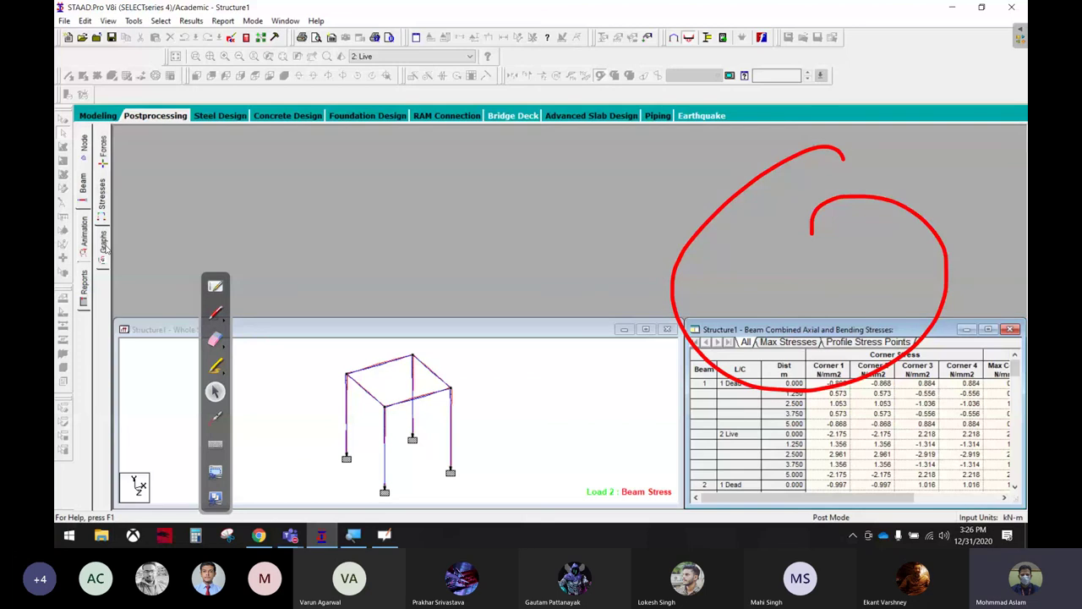
Graph the right-side top beam and erase the red annotation circle.
click(502, 213)
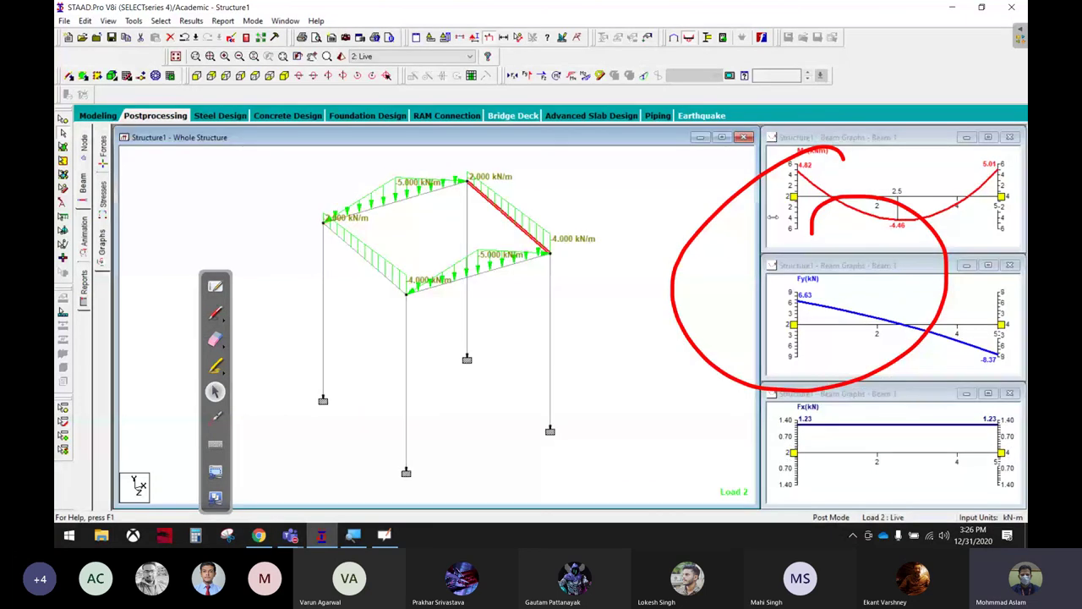
click(215, 339)
mouse_move(769, 285)
mouse_down()
mouse_move(729, 181)
mouse_move(652, 282)
mouse_up()
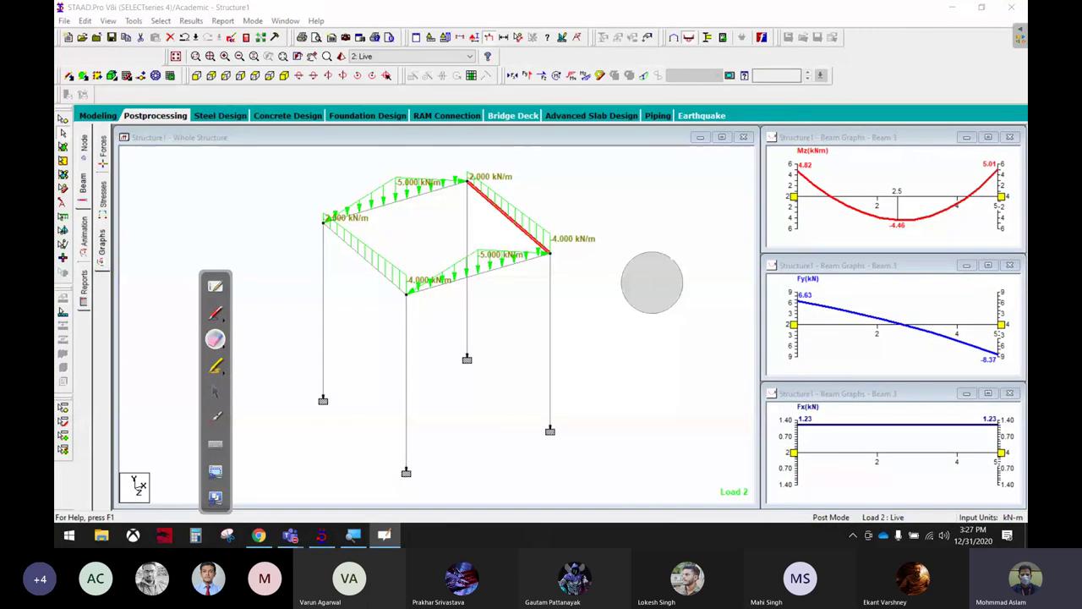
click(215, 392)
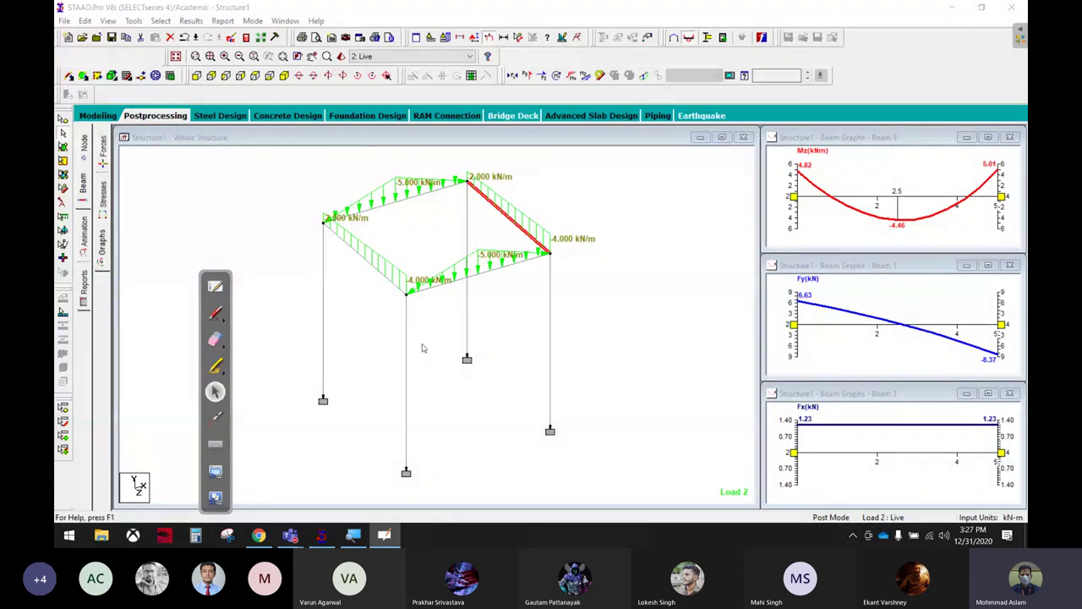
Graph the front-left column and Beam 4, then open the diagram animation settings.
click(408, 346)
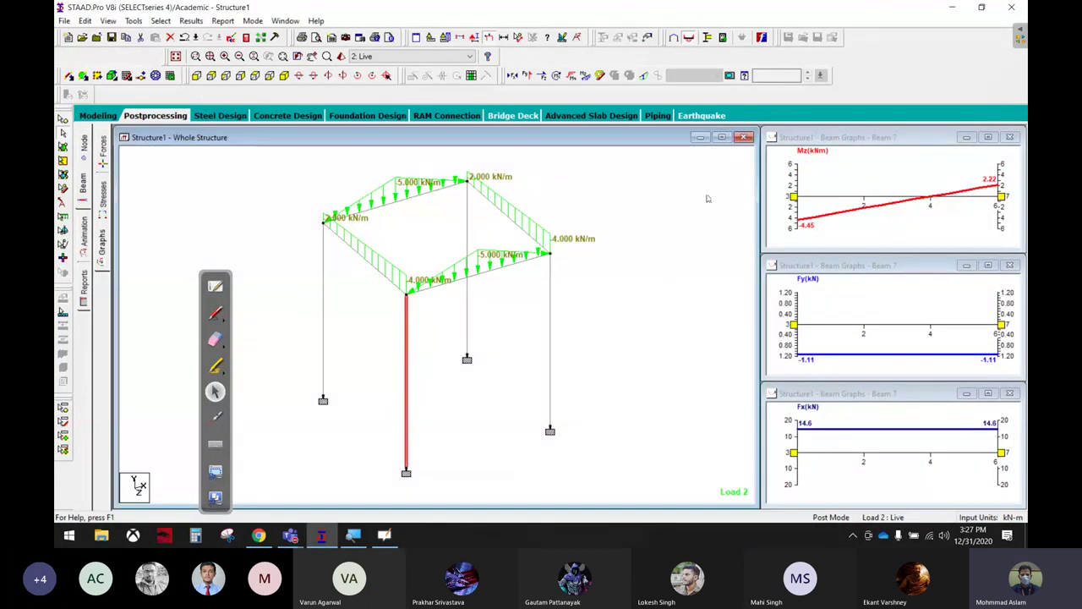
click(458, 279)
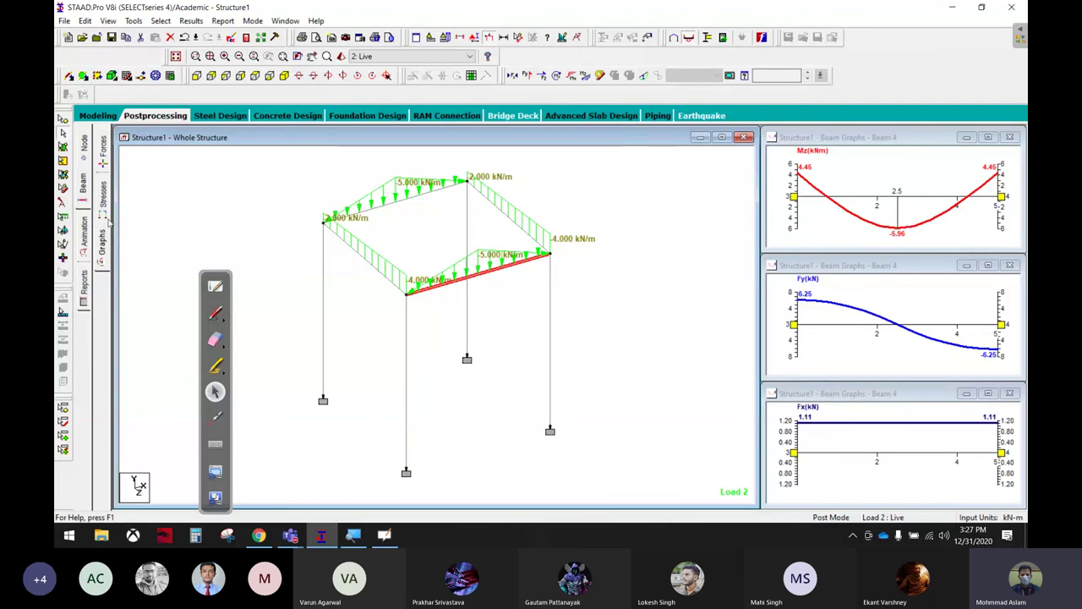
click(84, 240)
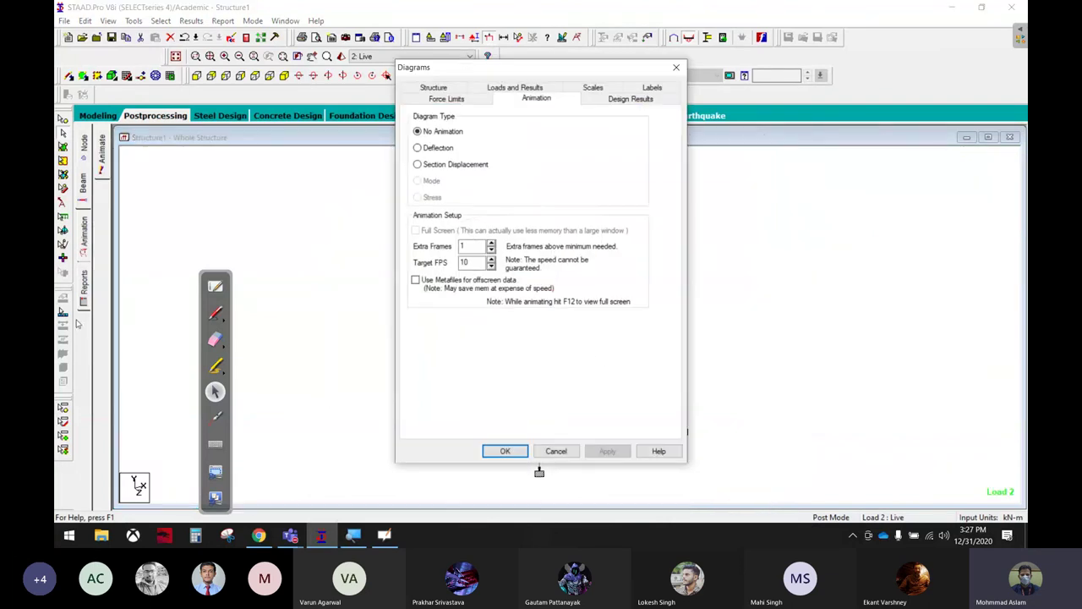
Animate the deflected shape using the Deflection animation type.
click(436, 165)
click(465, 148)
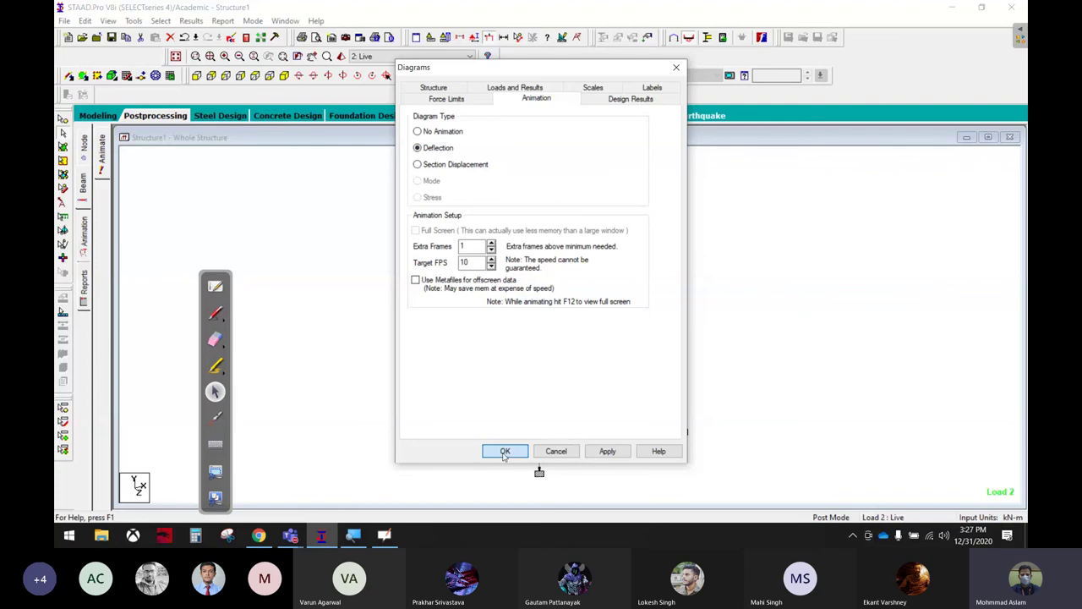
click(503, 450)
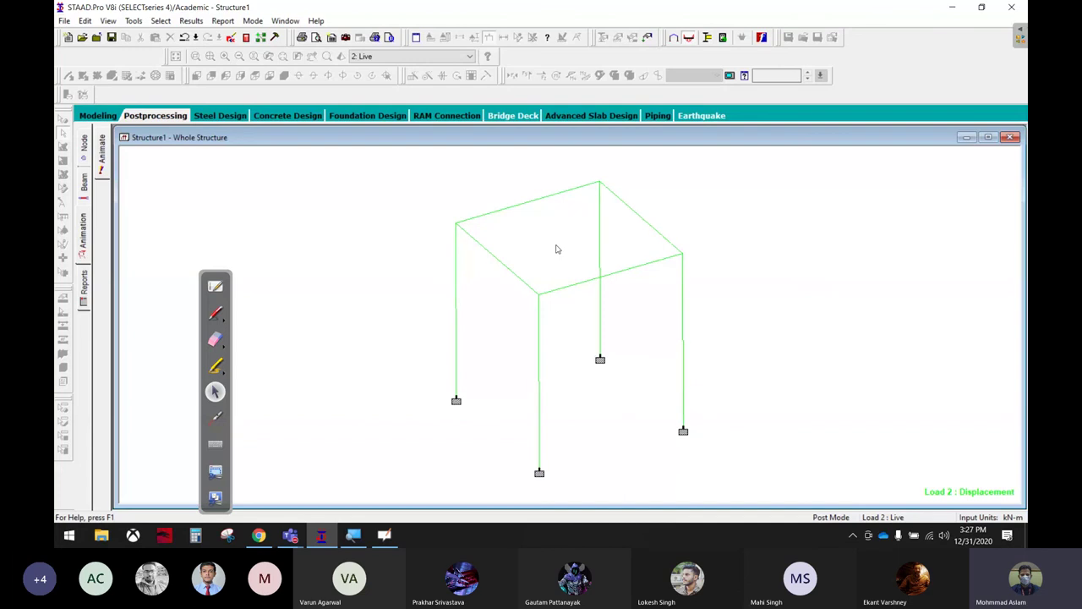
click(151, 119)
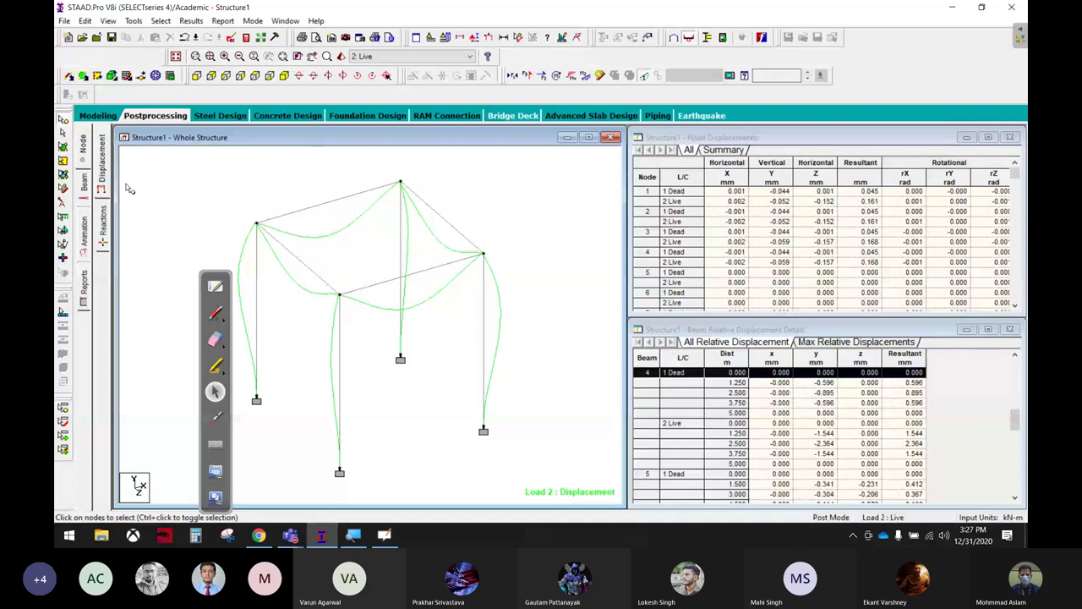
Switch the animation to Section Displacement and open the Active Load list.
click(83, 236)
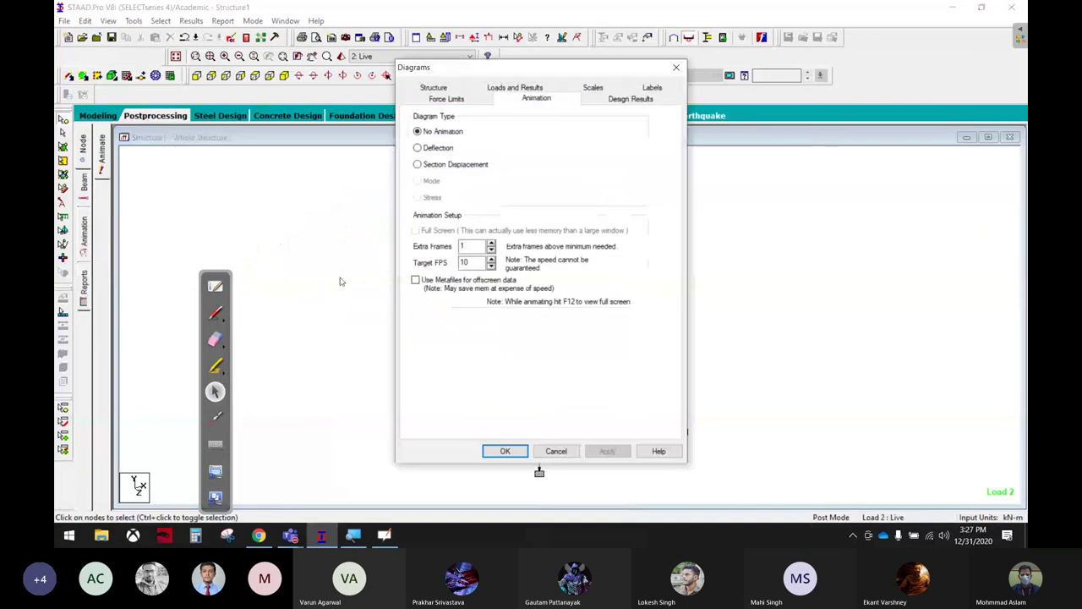
click(428, 166)
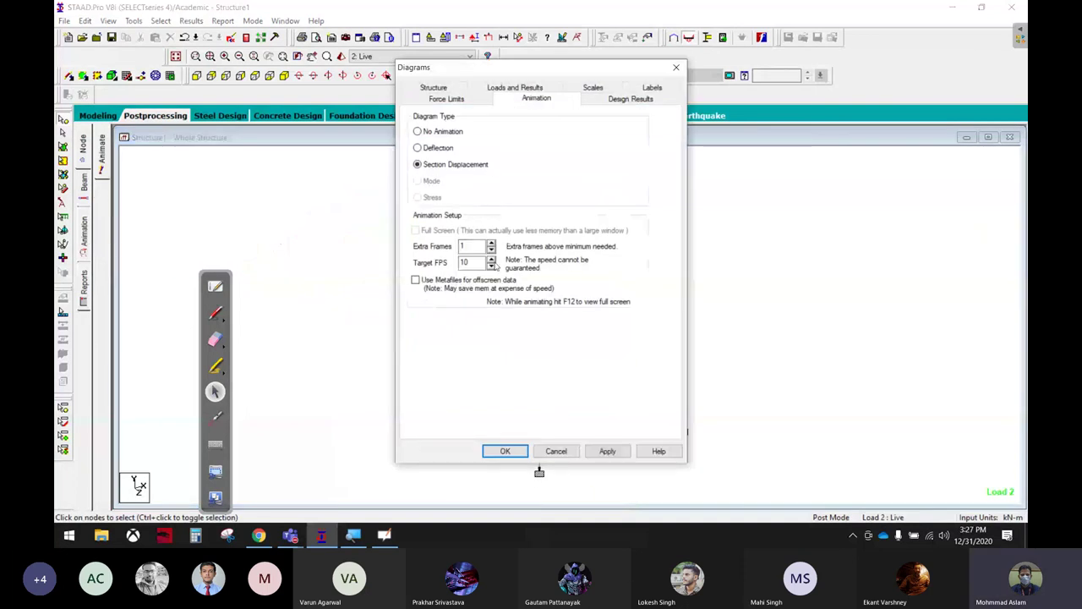
click(505, 451)
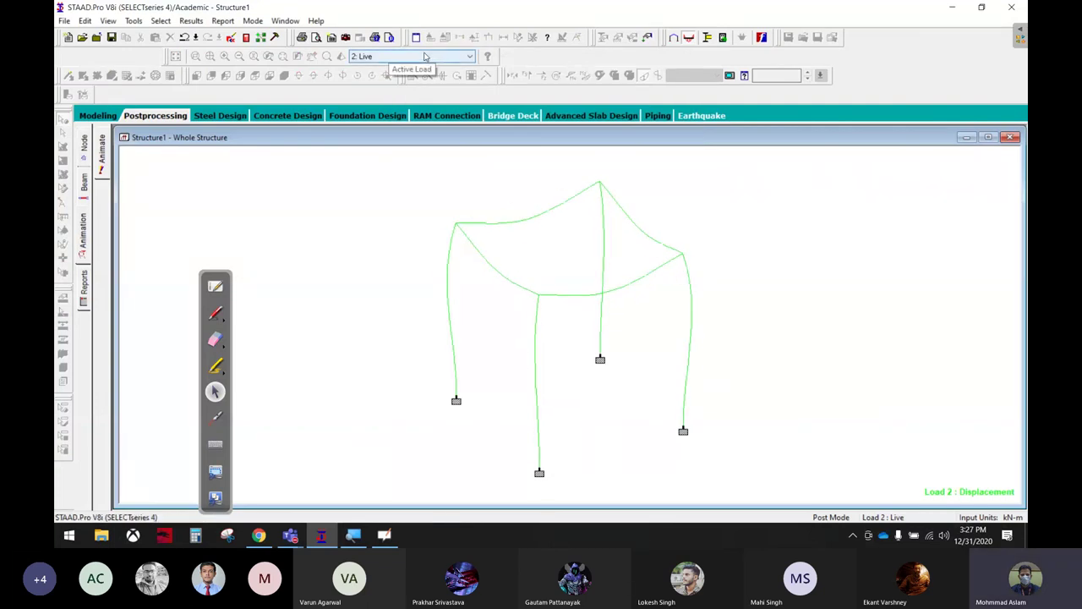
click(422, 56)
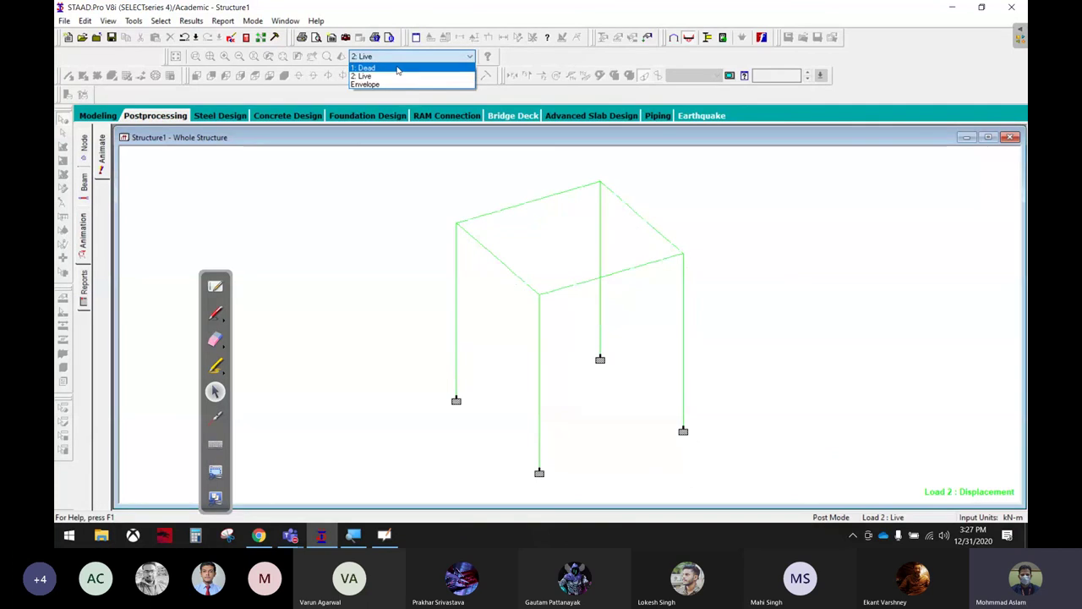
Animate load case 1: Dead, then switch over to the Teams meeting.
click(397, 70)
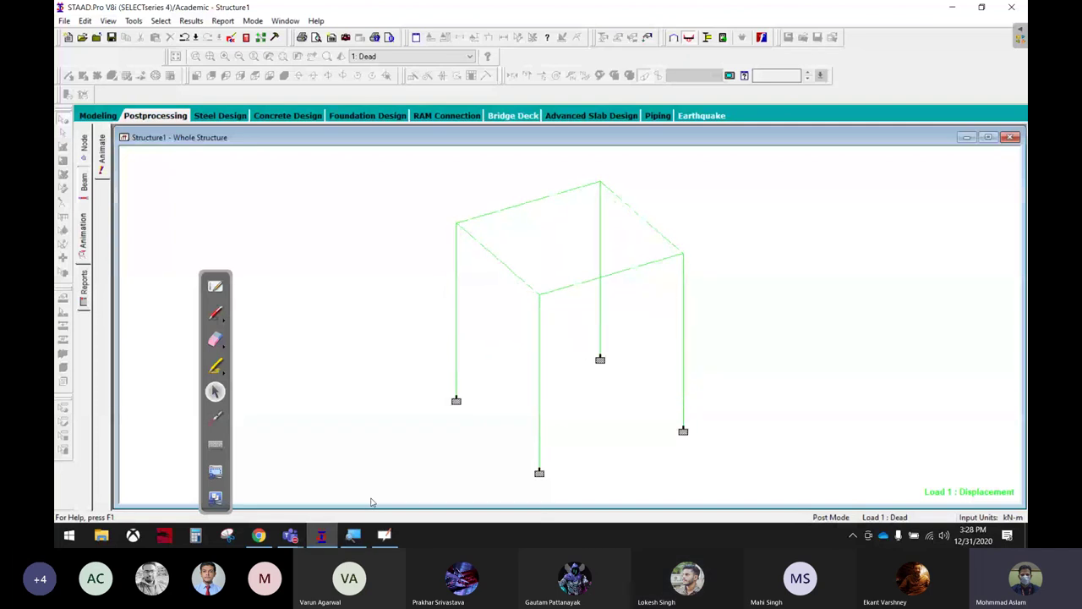
click(290, 534)
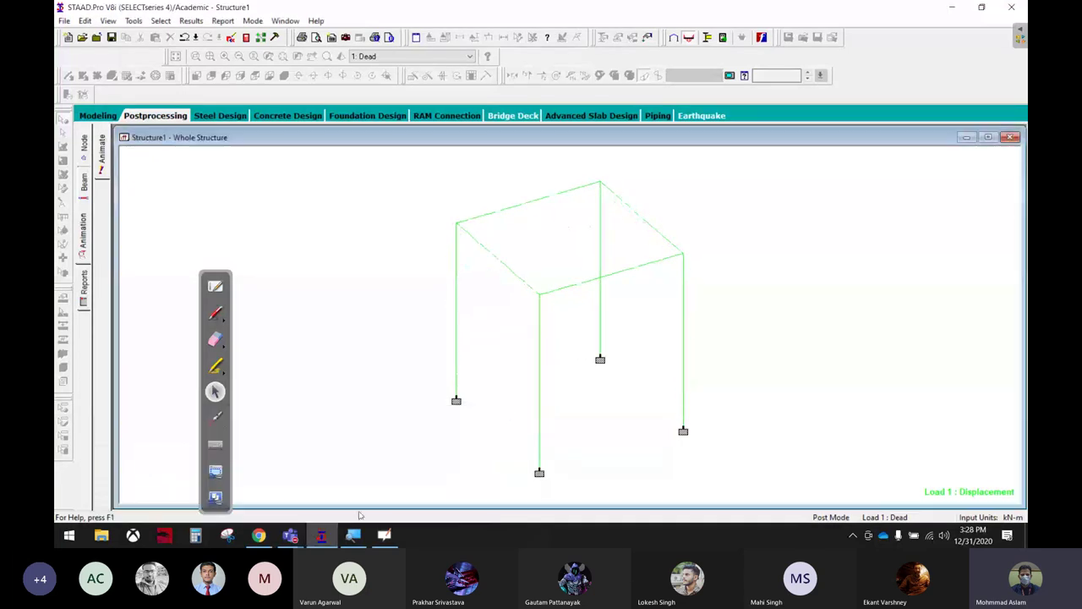
click(321, 535)
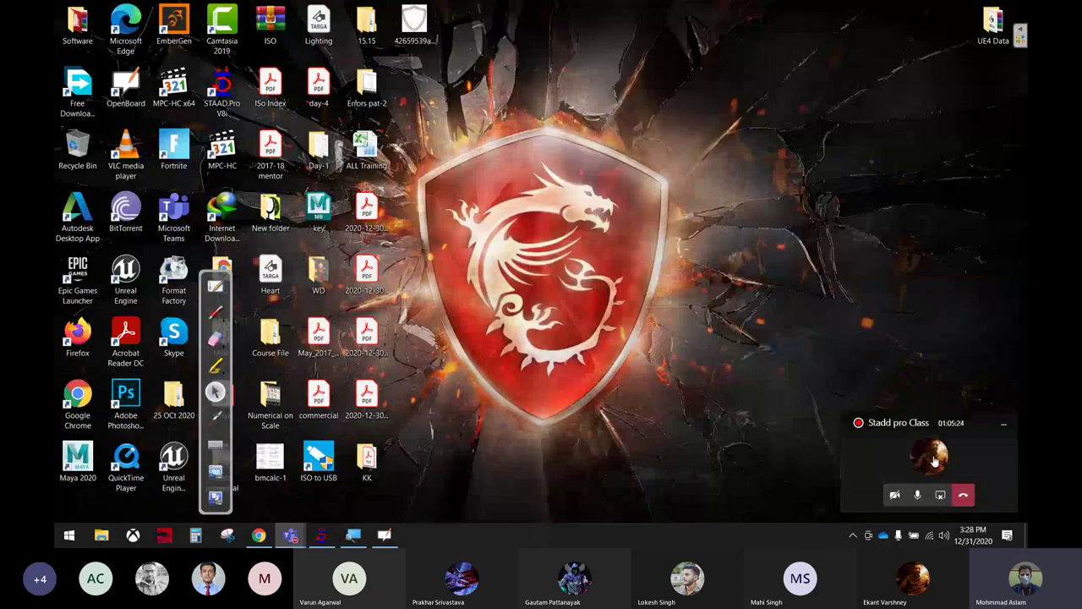
Bring up the full Stadd pro Class meeting window and browse its 13-attendee participant list.
click(933, 457)
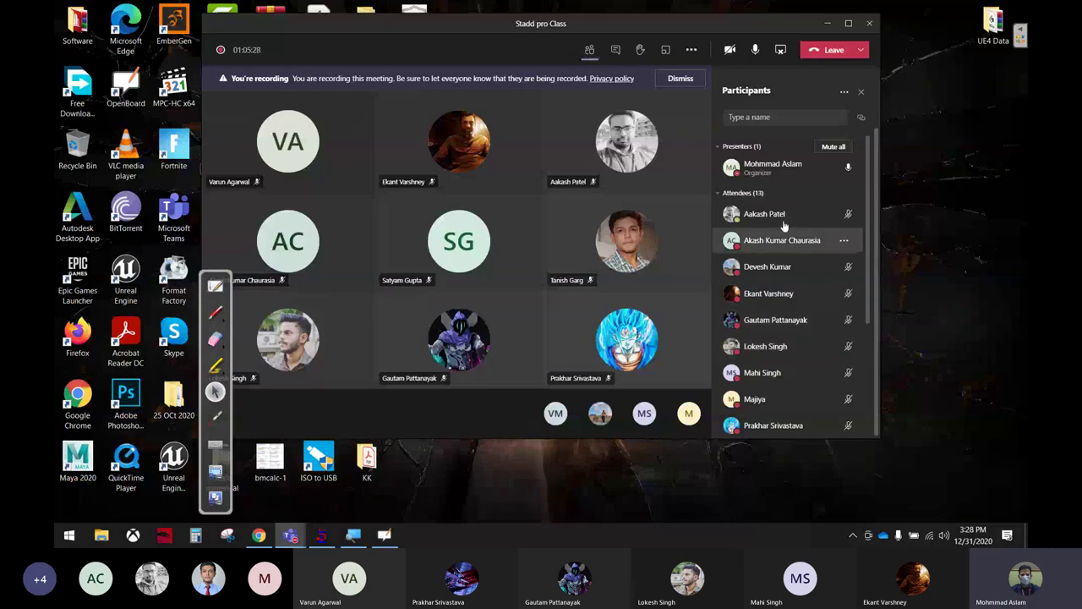
scroll(795, 330, down, 1)
scroll(787, 323, down, 2)
scroll(784, 322, up, 3)
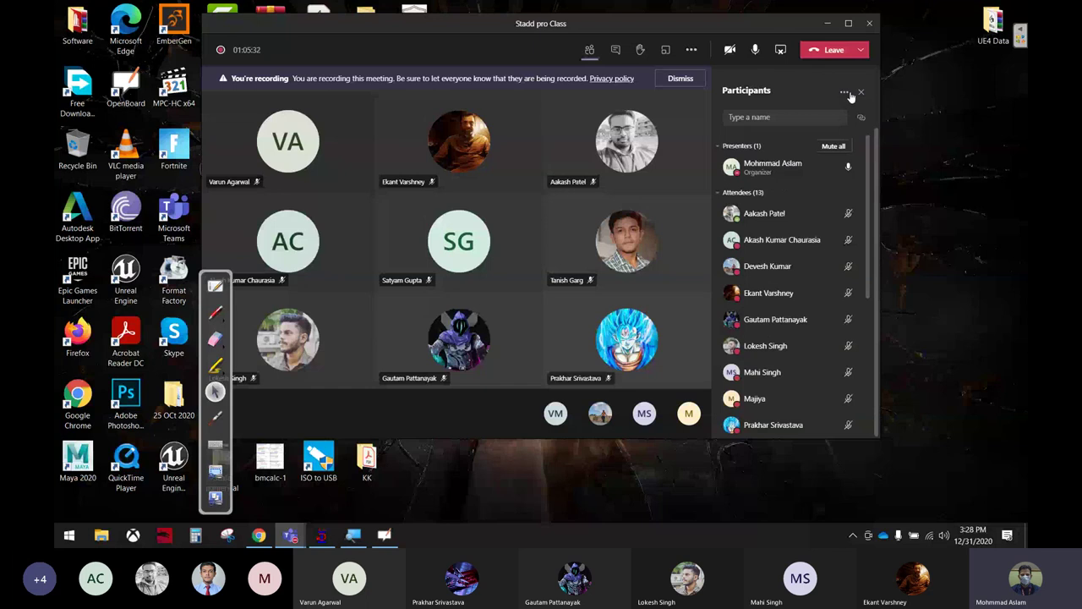
Check the participant list options and the Leave choices, then show the meeting's More actions list.
click(845, 94)
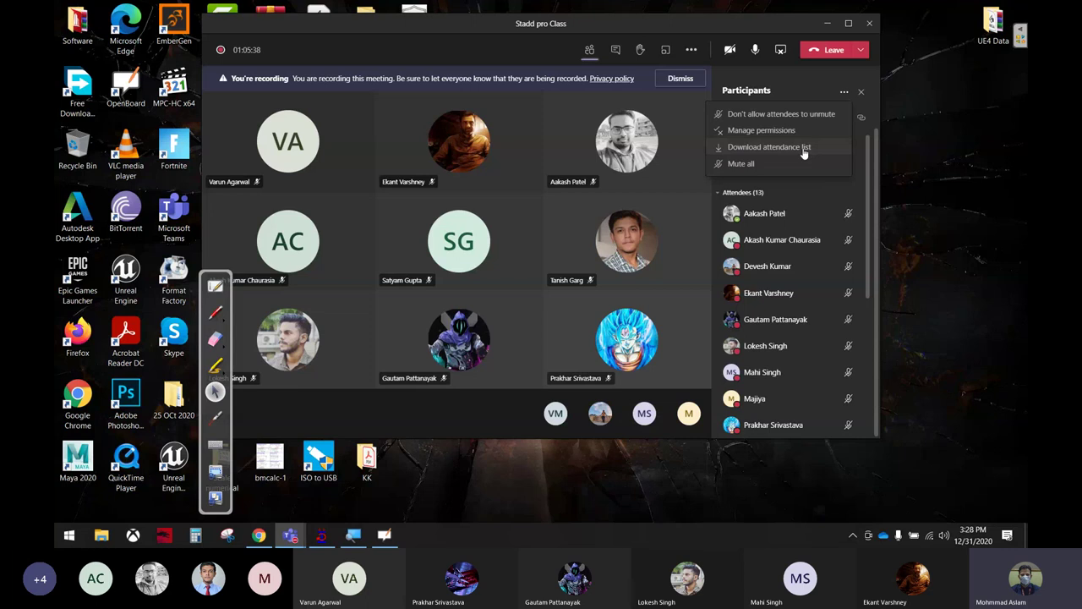
triple_click(804, 148)
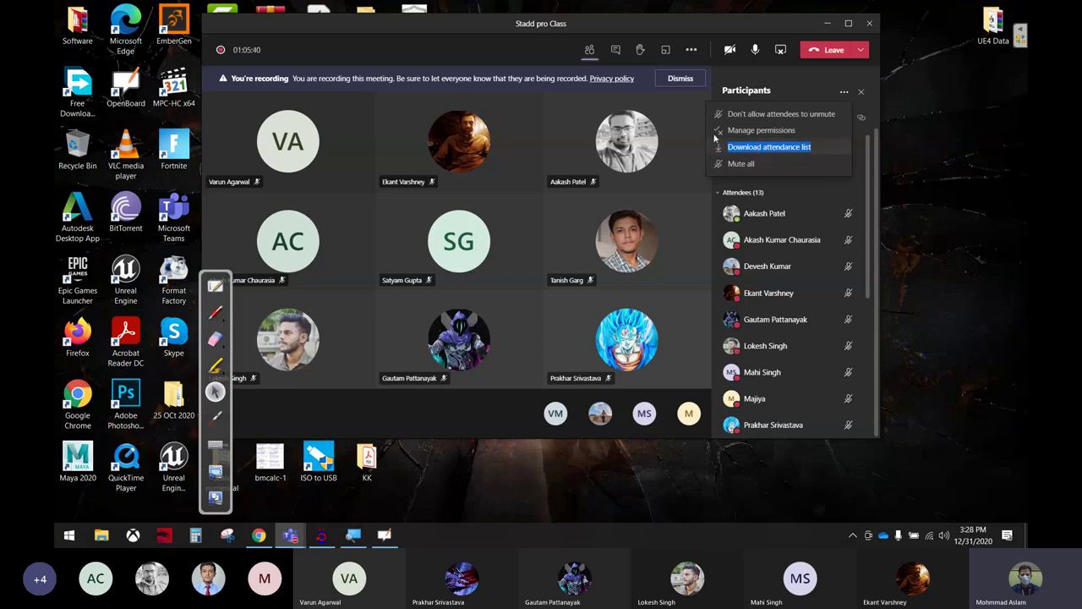
click(683, 111)
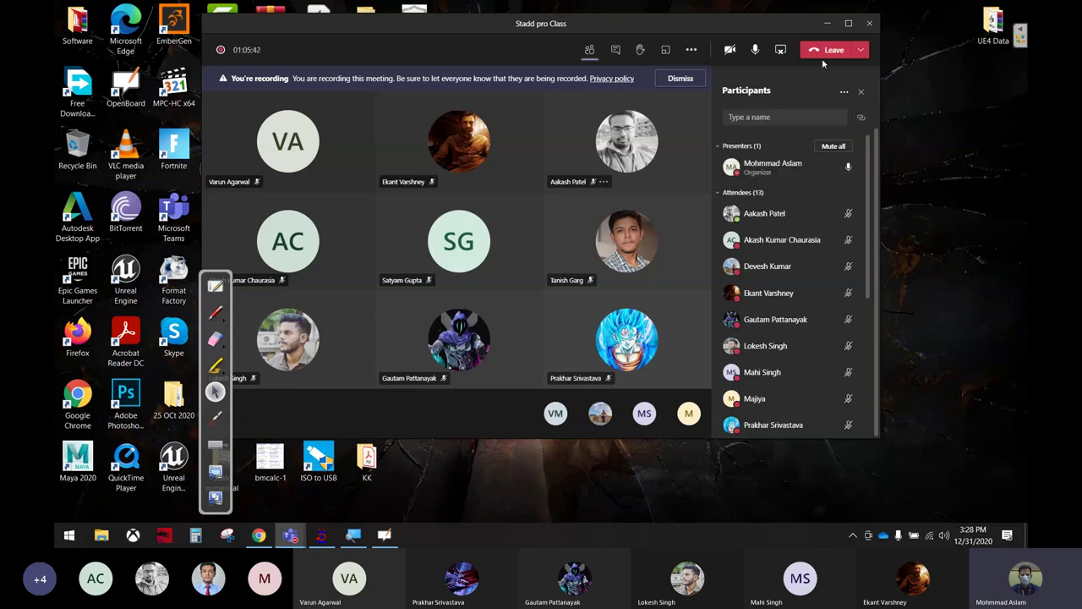
click(861, 50)
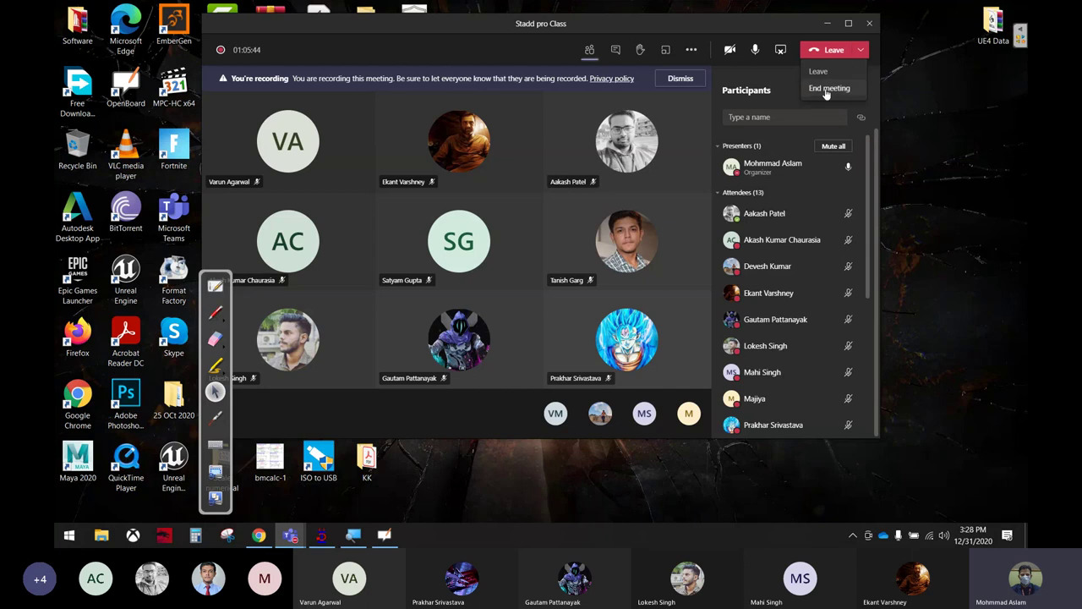
click(692, 50)
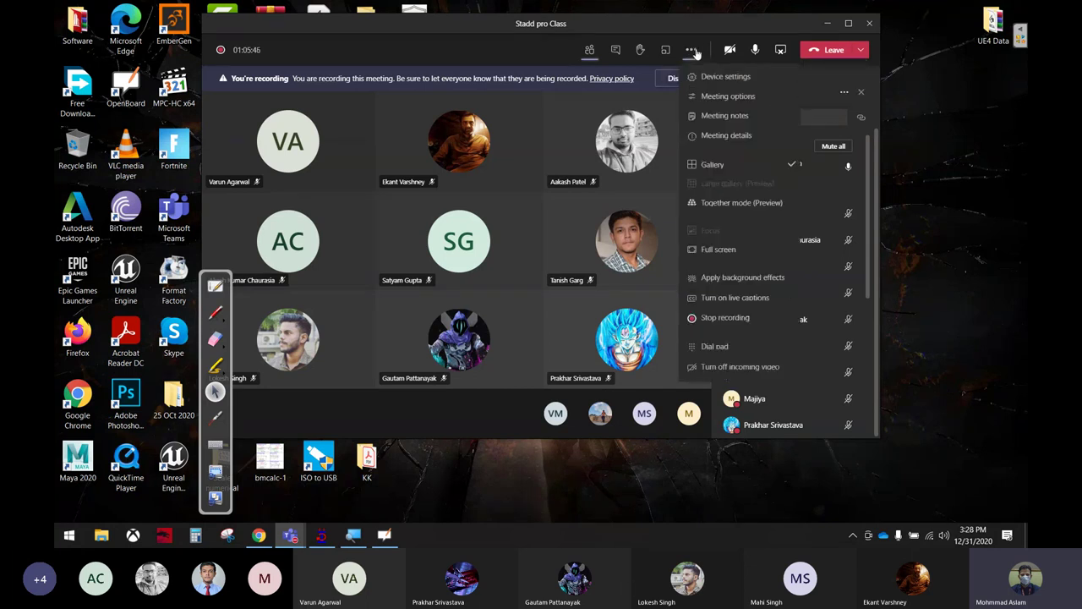